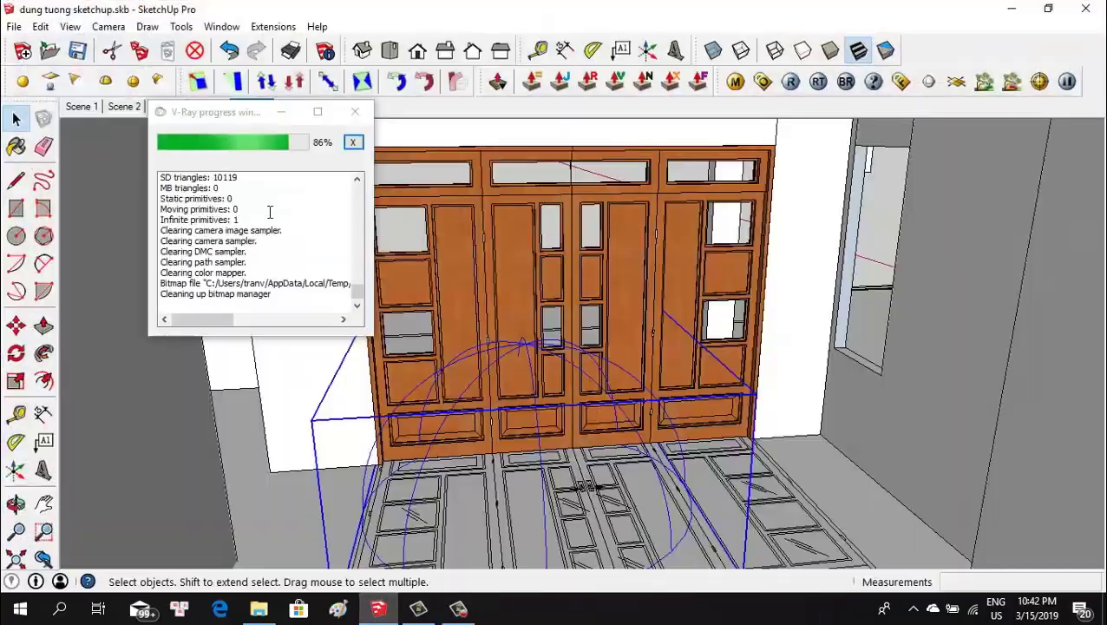
Step through Scenes 1, 2 and 3: the whole-model overview, the entrance and a close-up view
left_click(84, 108)
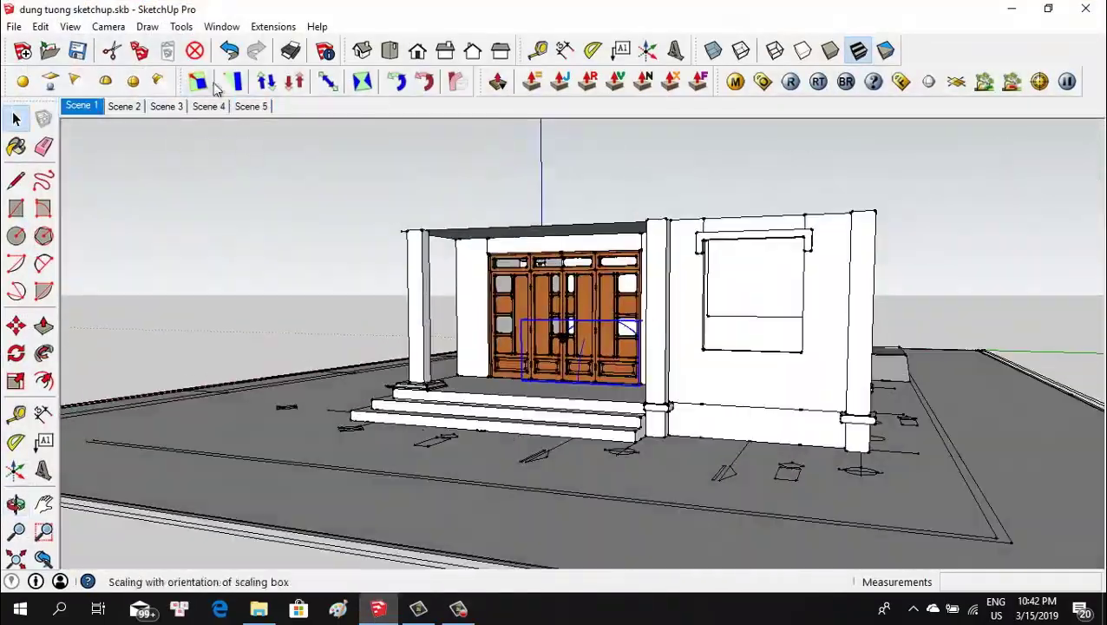
left_click(124, 106)
left_click(170, 111)
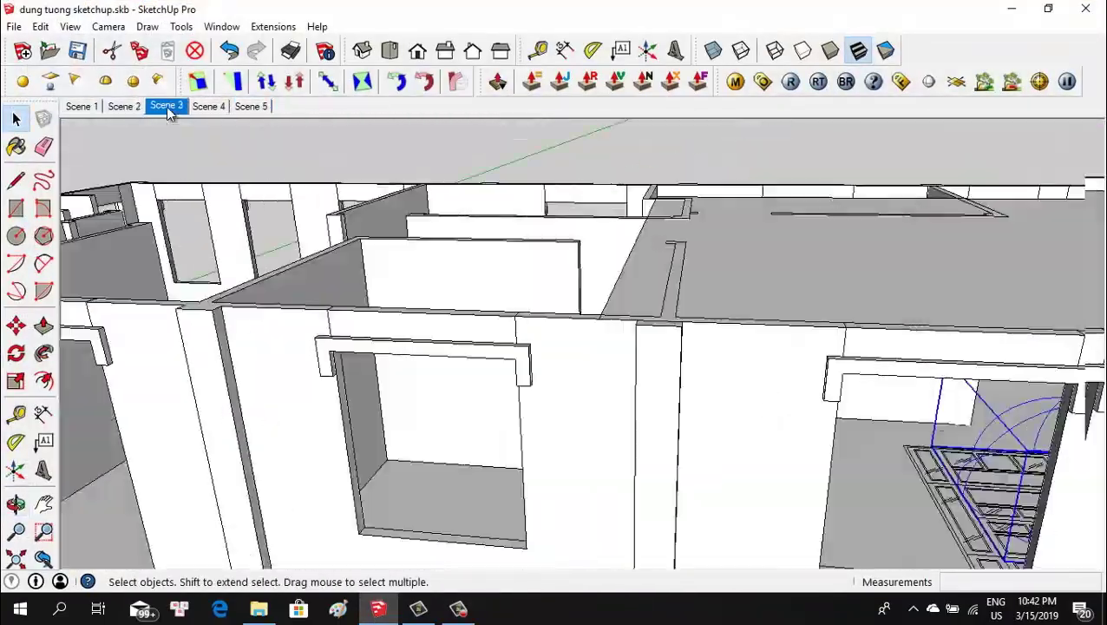
Hide the object blocking the door view and finish on Scene 5 facing the wooden door
left_click(318, 287)
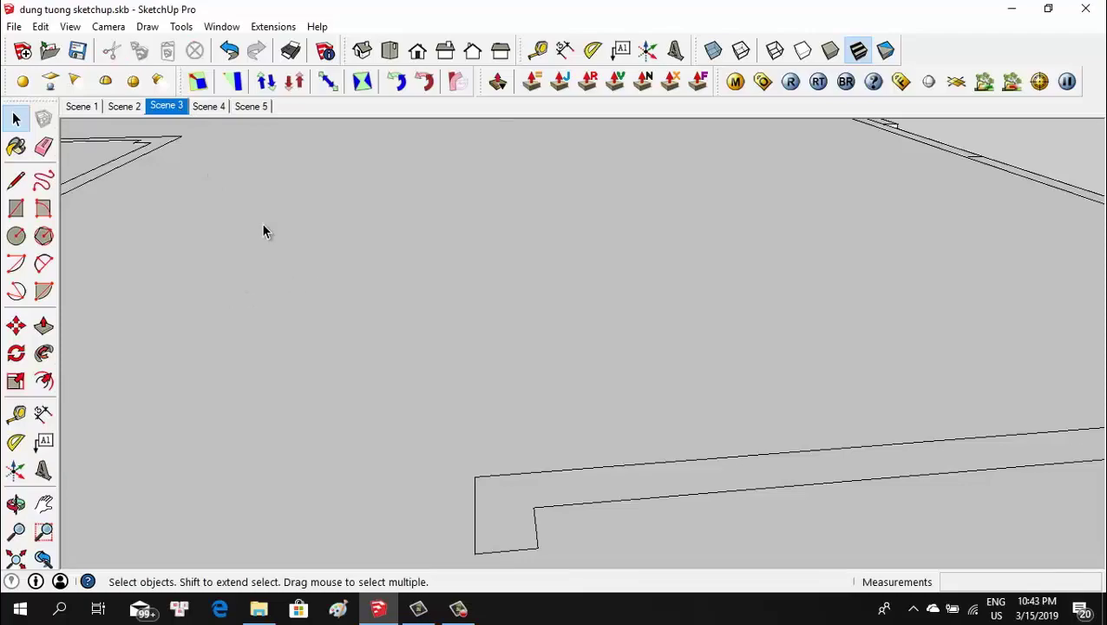
right_click(532, 335)
left_click(551, 113)
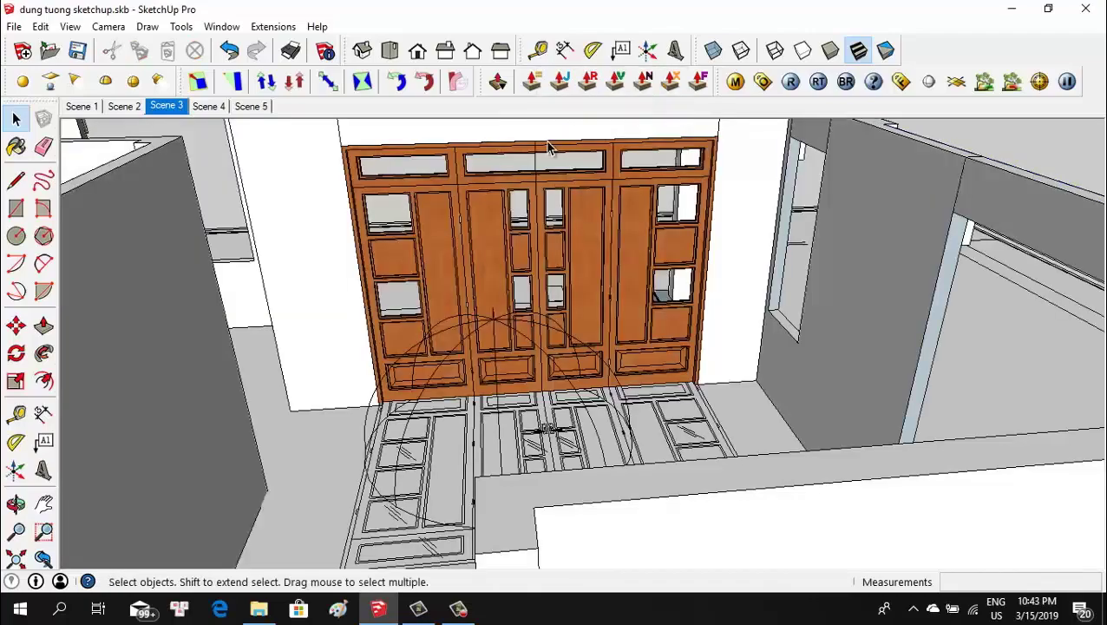
left_click(208, 106)
left_click(251, 105)
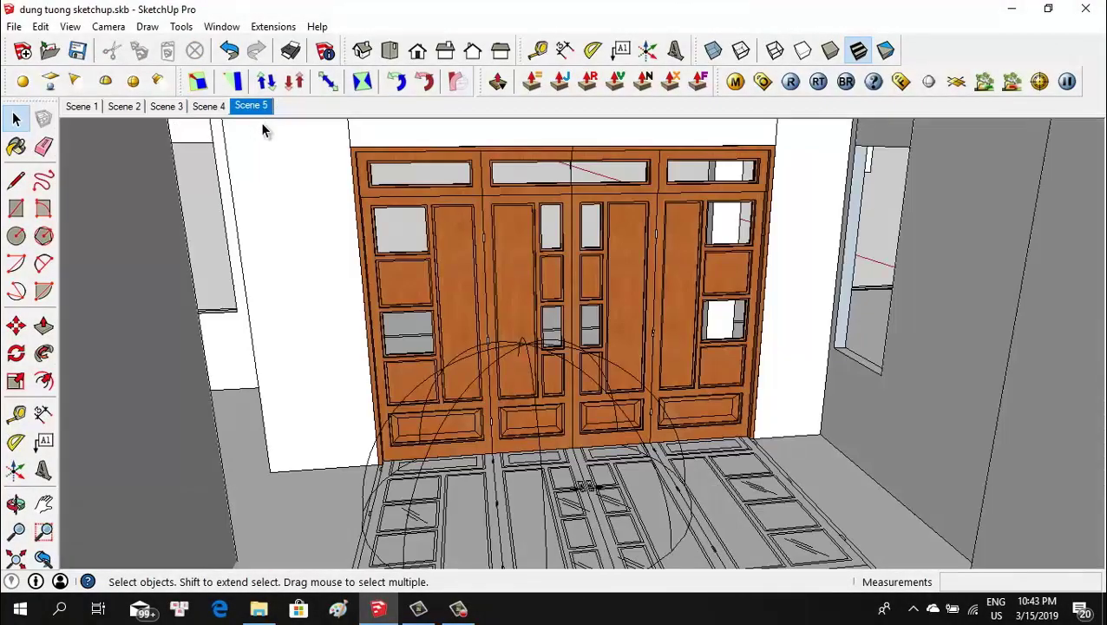
Render the interior wooden-door view with V-Ray and let the frame buffer finish the image
left_click(790, 82)
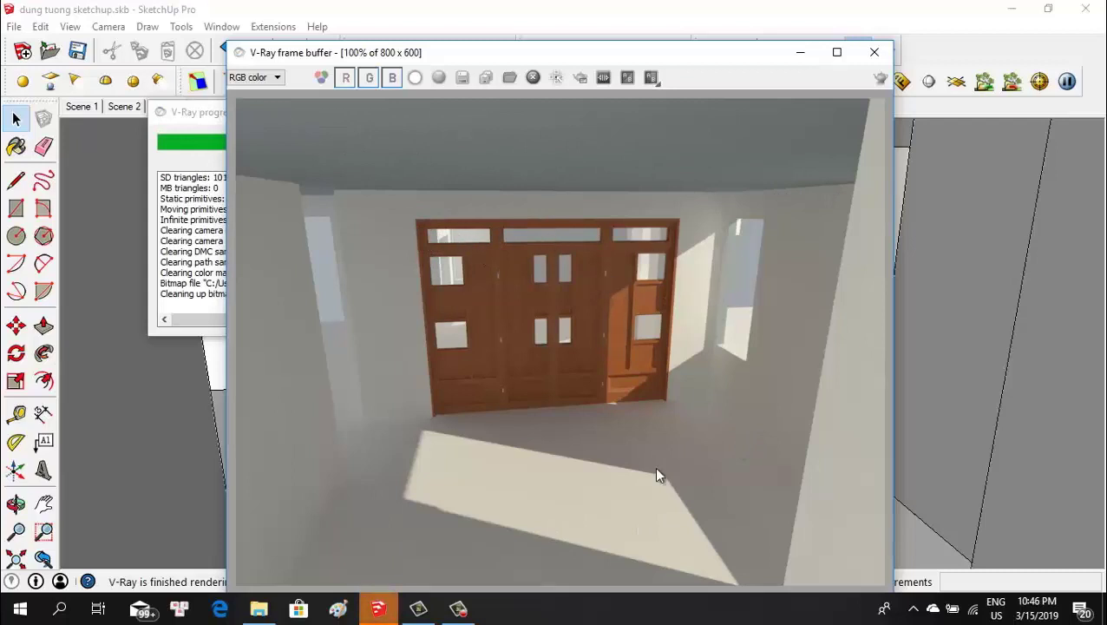
left_click(449, 611)
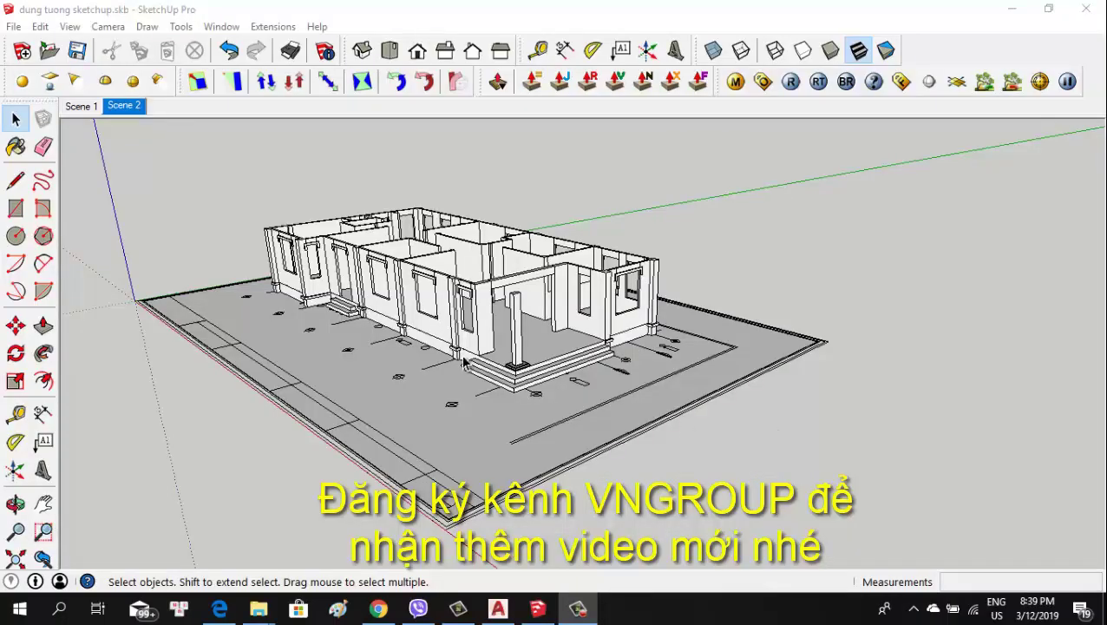
Select the first column-base block on the front wall, then zoom out around the house
scroll(486, 353, "up", 2)
scroll(477, 347, "up", 3)
scroll(459, 339, "up", 3)
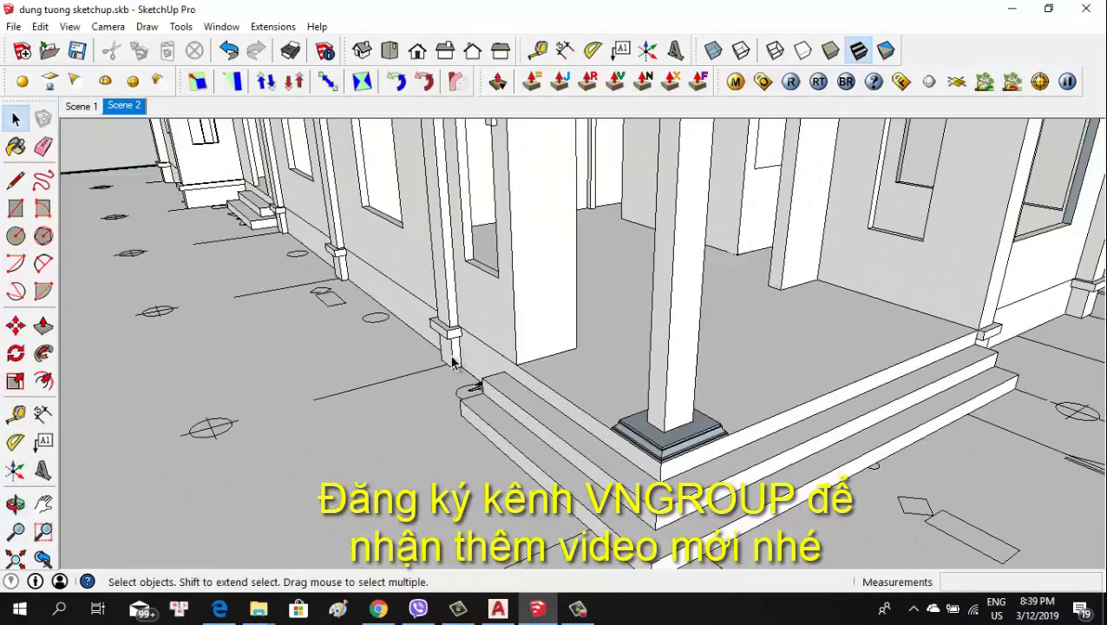
scroll(443, 325, "up", 3)
left_click(443, 325)
scroll(518, 326, "down", 5)
scroll(607, 365, "down", 5)
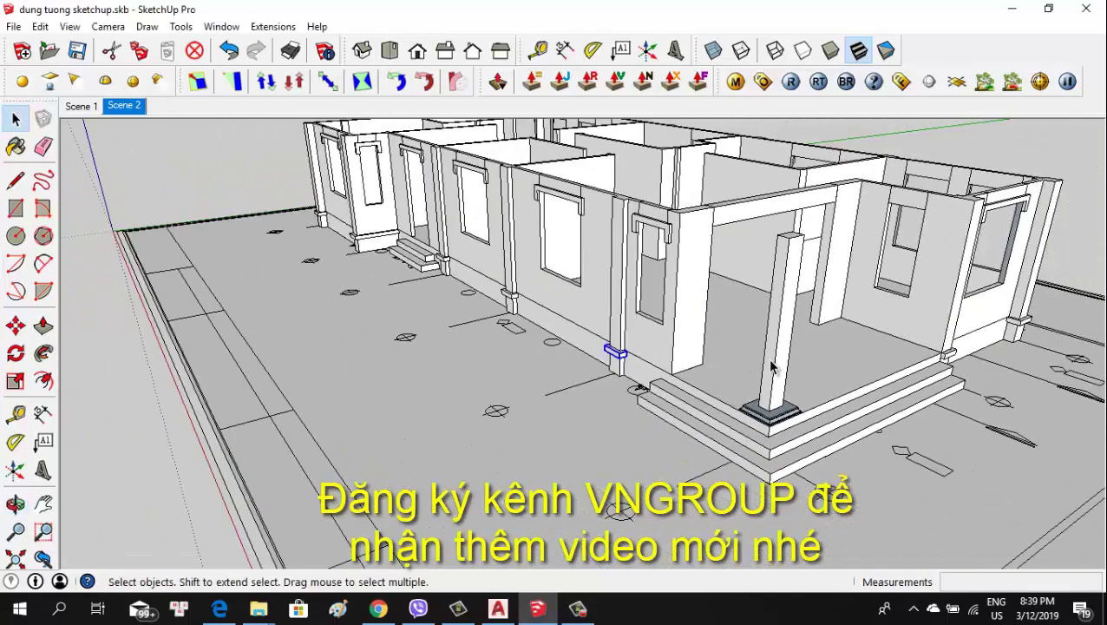
middle_click_drag(821, 385, 843, 409)
scroll(608, 300, "up", 5)
scroll(571, 280, "up", 2)
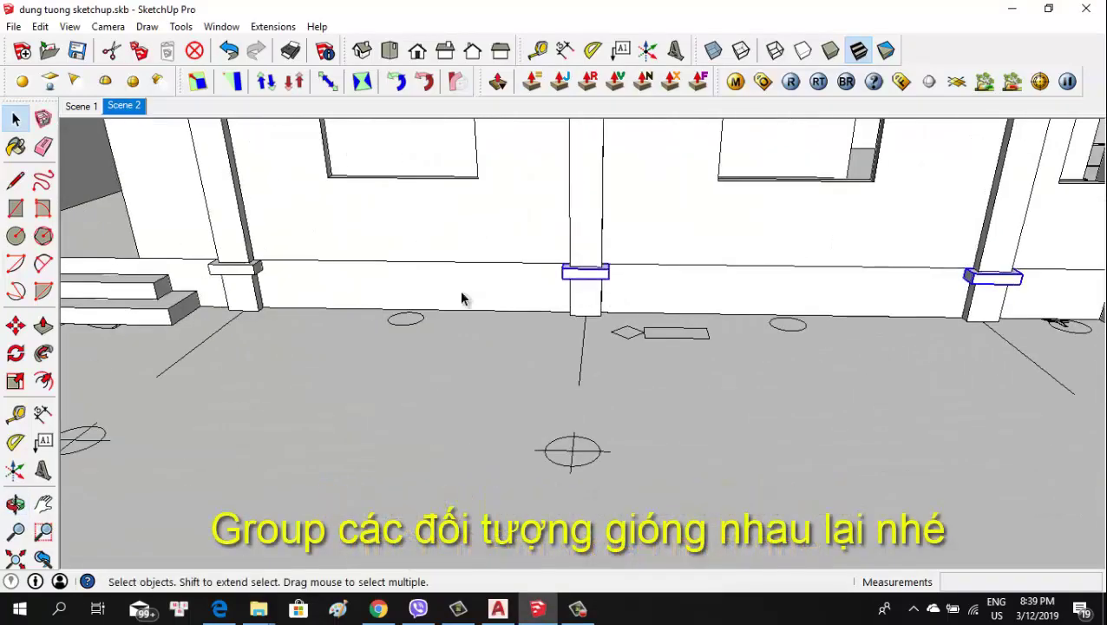
scroll(804, 283, "down", 3)
scroll(694, 286, "down", 3)
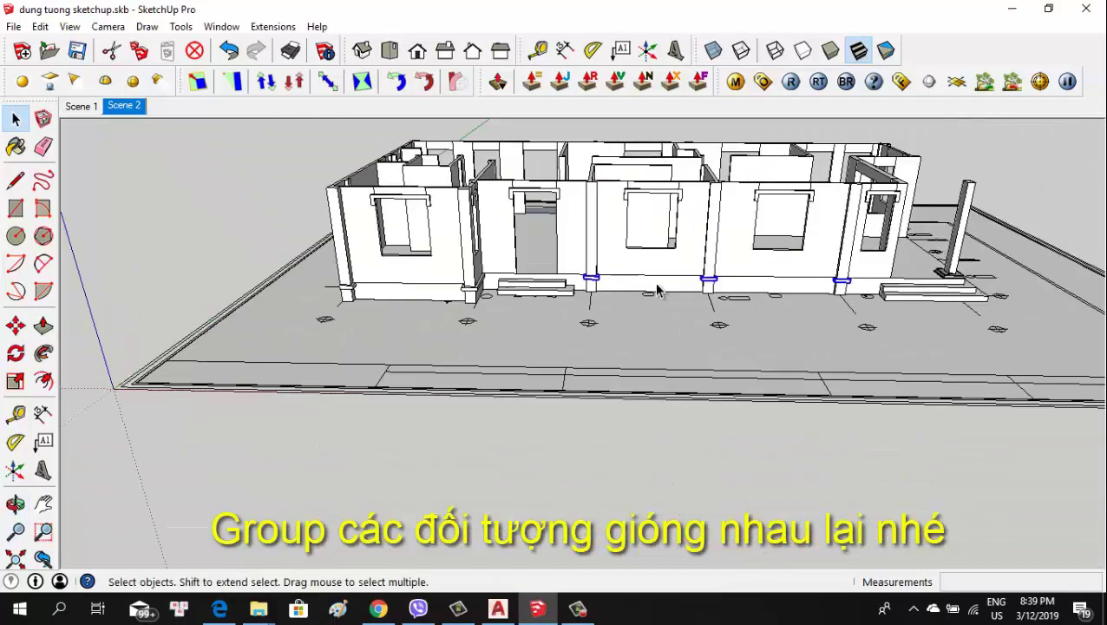
scroll(521, 299, "up", 4)
scroll(403, 308, "up", 2)
scroll(612, 322, "down", 2)
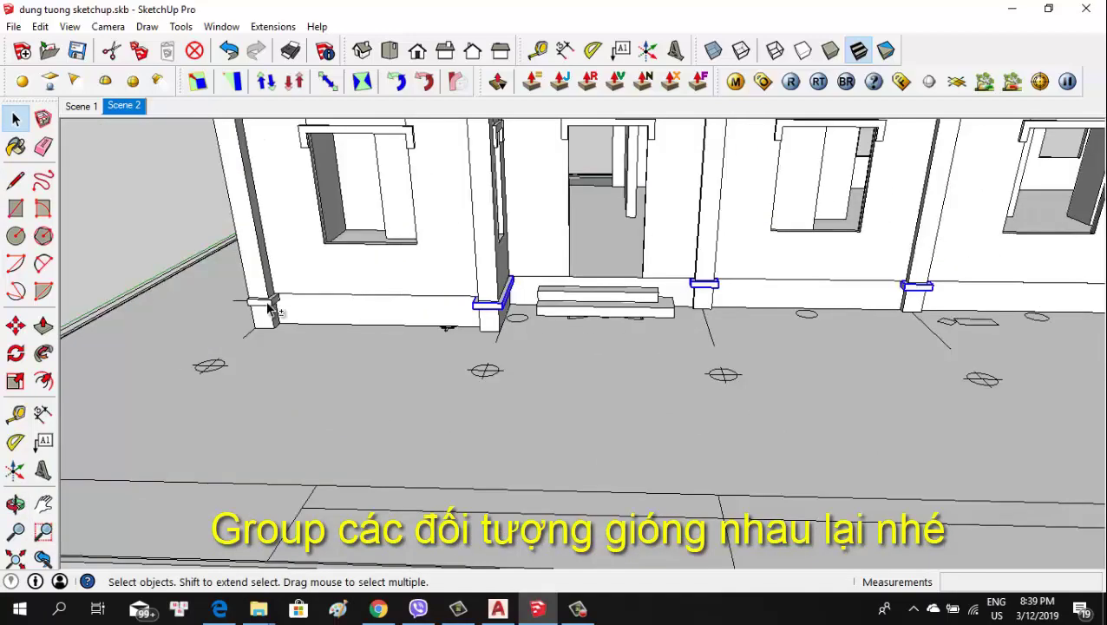
scroll(370, 383, "down", 3)
scroll(347, 209, "up", 3)
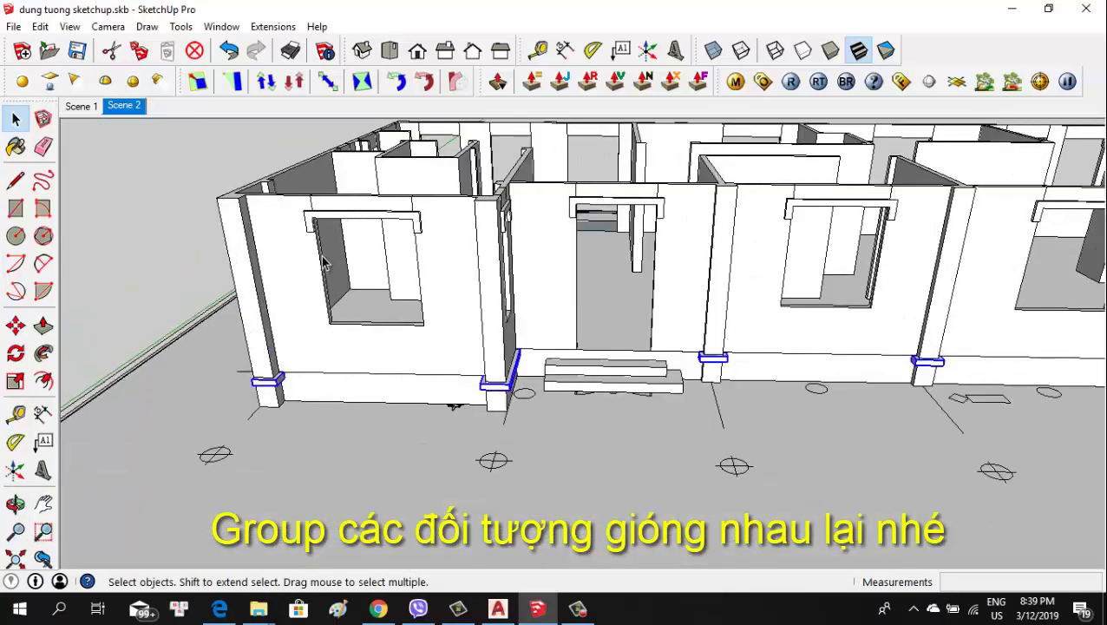
scroll(323, 263, "down", 3)
Add the right and left column-base blocks to the selection, orbiting round the porch corner
middle_click_drag(433, 287, 694, 330)
scroll(781, 339, "up", 2)
scroll(942, 351, "up", 3)
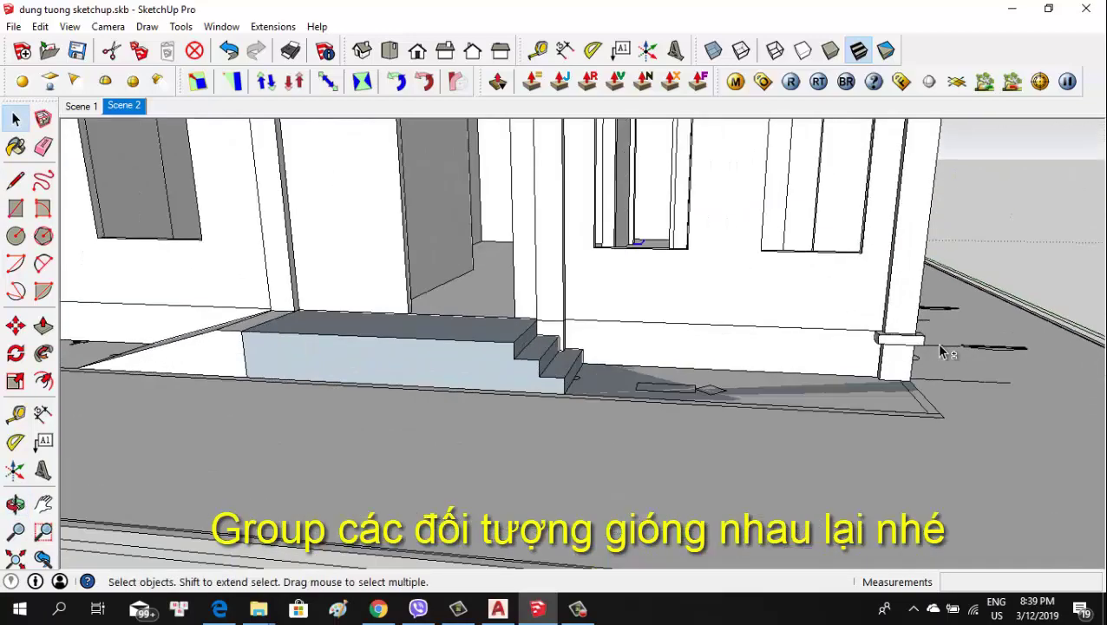
left_click(900, 339)
scroll(902, 338, "down", 3)
middle_click_drag(608, 330, 573, 312)
scroll(557, 321, "up", 3)
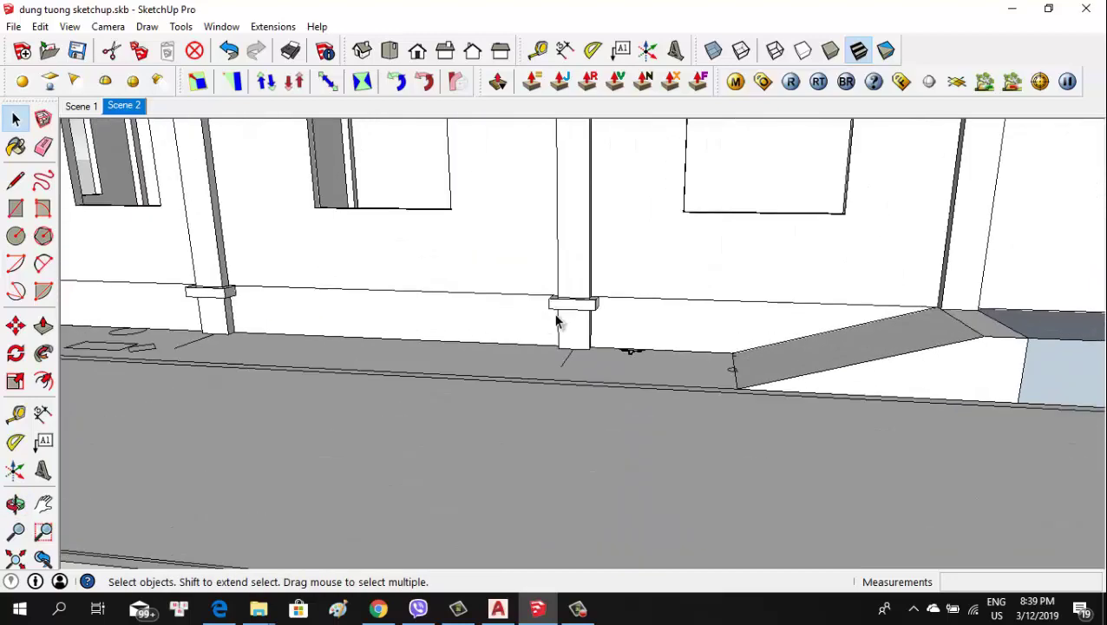
left_click(219, 297, "shift")
scroll(763, 310, "down", 2)
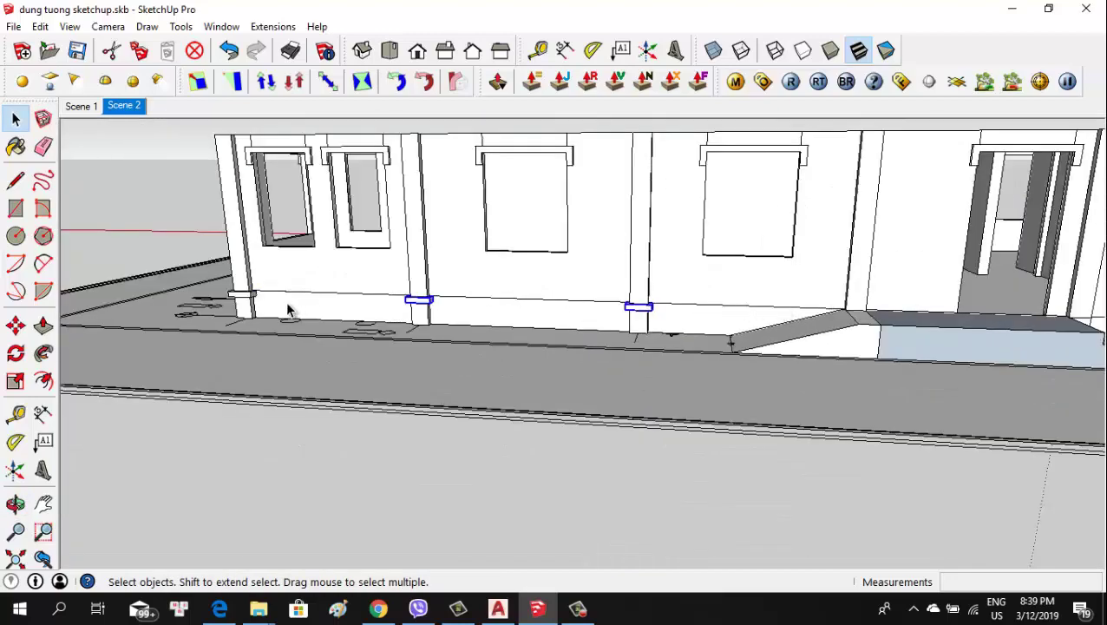
scroll(239, 297, "down", 3)
mouse_move(284, 320)
middle_mouse_down()
mouse_move(390, 364)
mouse_move(592, 393)
middle_mouse_up()
scroll(412, 384, "up", 4)
scroll(407, 372, "down", 3)
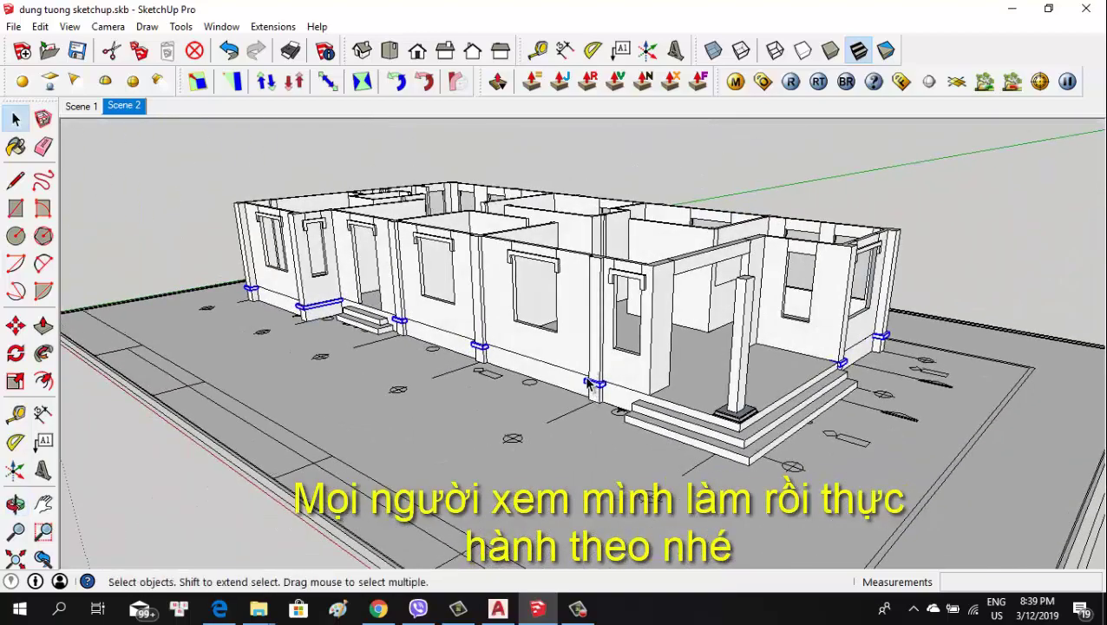
Add the foundation beam and the right and middle window lintels to the selection
left_click(587, 385, "shift")
scroll(586, 385, "down", 3)
middle_click_drag(586, 385, 625, 347)
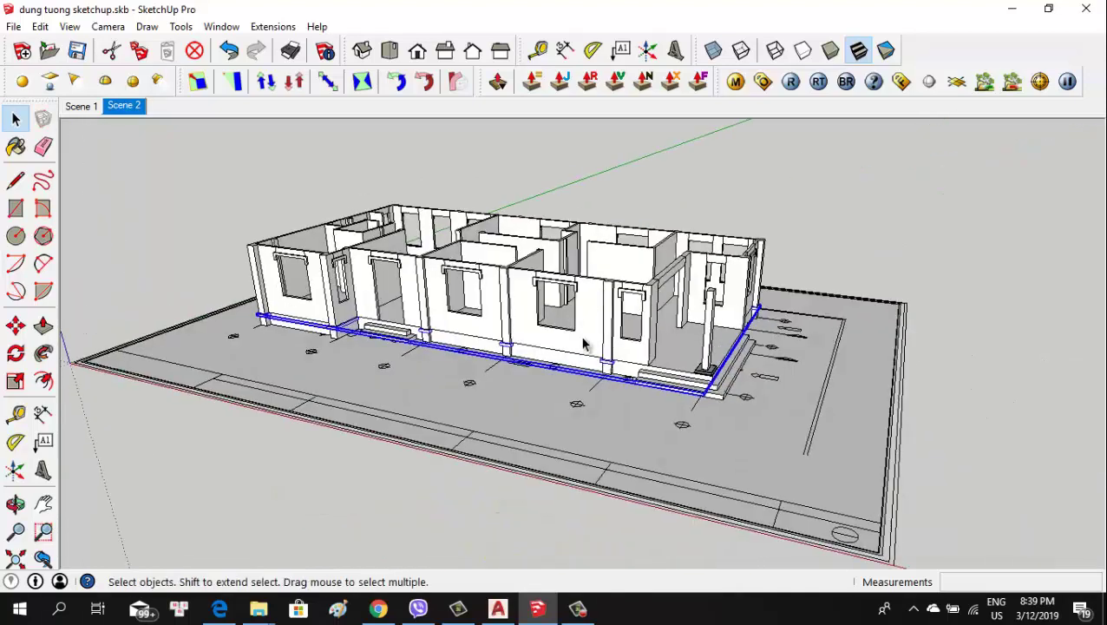
scroll(636, 295, "up", 3)
left_click(636, 295)
left_click(557, 288)
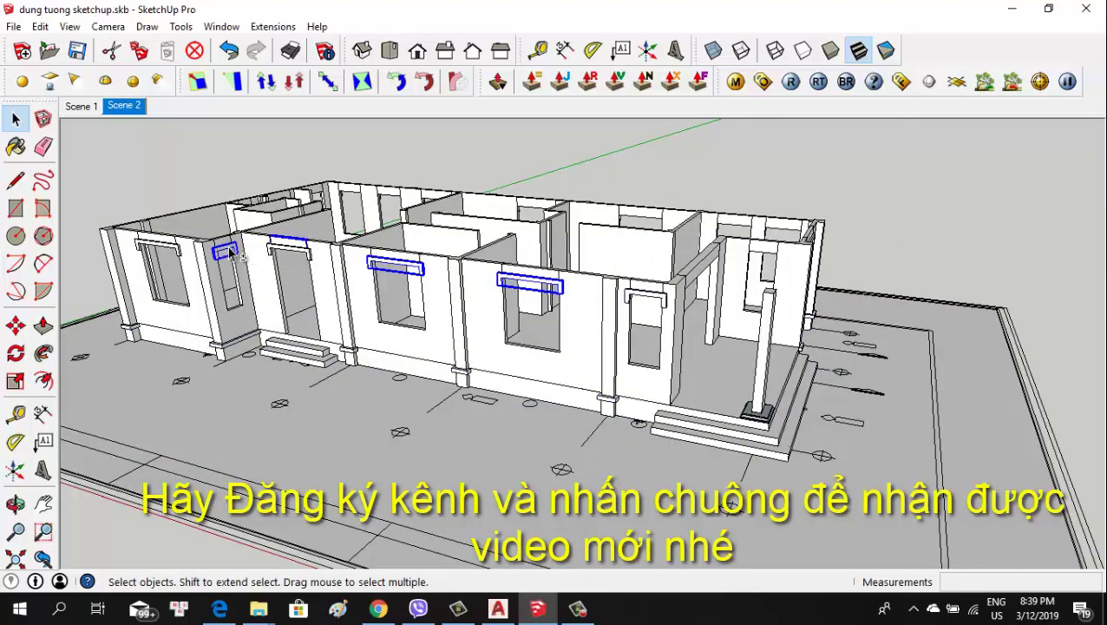
Zoom in and toggle the left wall into and back out of the lintel selection
scroll(163, 254, "up", 1)
scroll(169, 250, "up", 2)
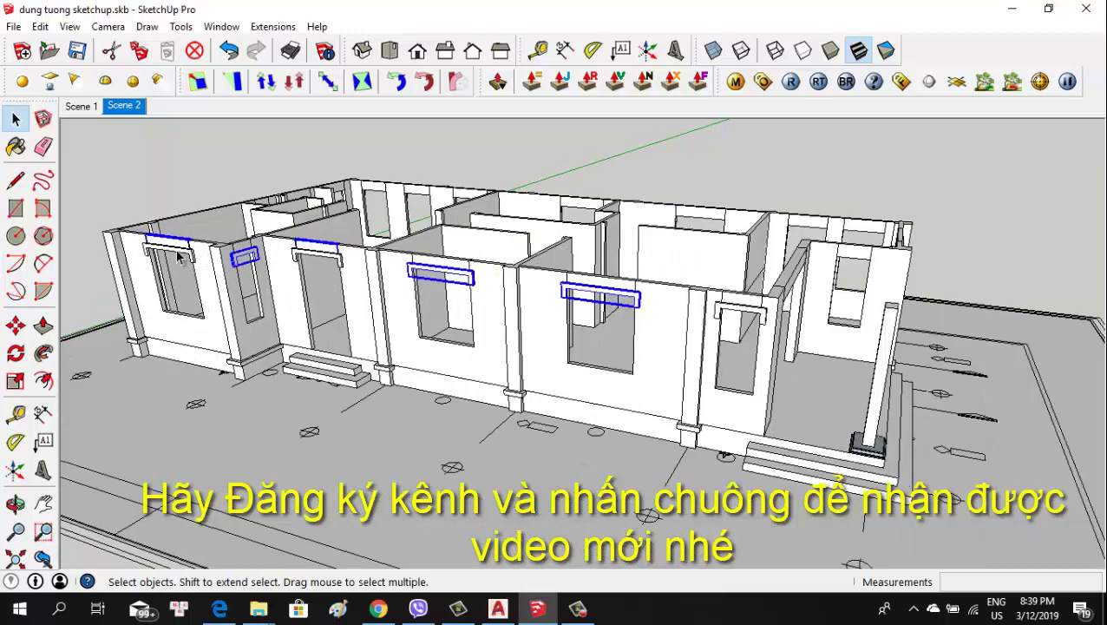
scroll(175, 247, "up", 2)
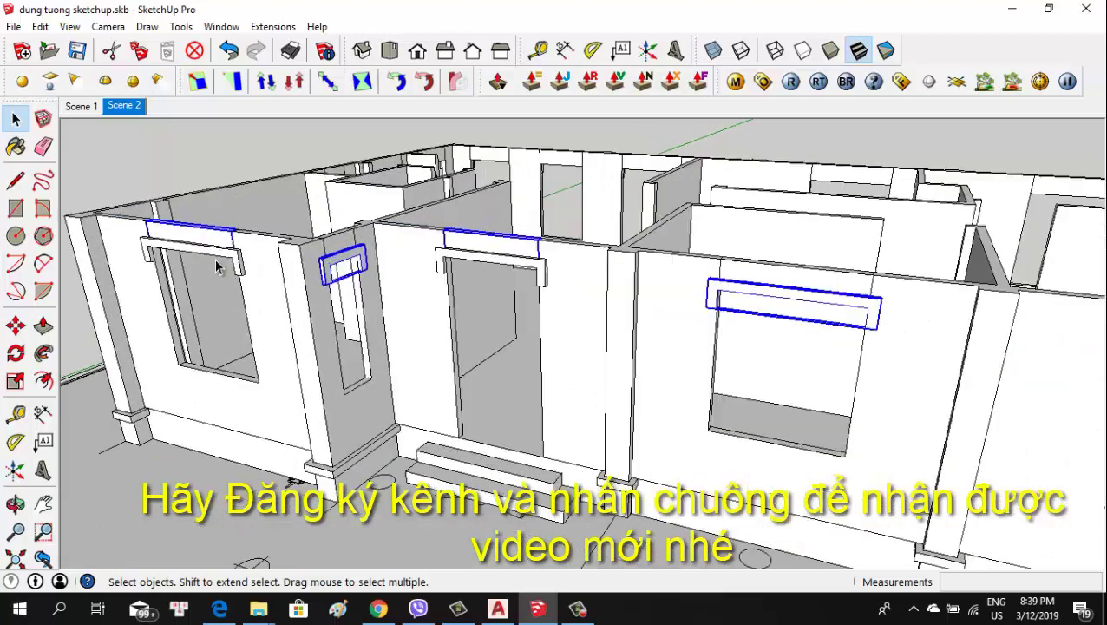
scroll(165, 234, "up", 2)
left_click(217, 215, "shift")
left_click(271, 272, "shift")
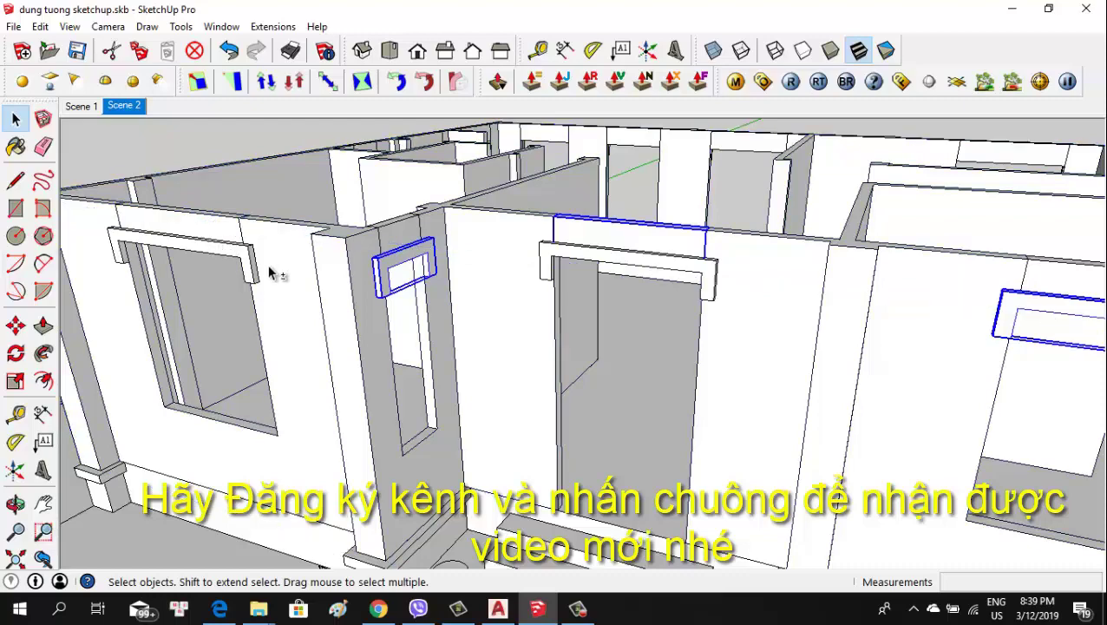
Orbit round the house to a side-corner view facing the long front wall
scroll(247, 269, "down", 3)
mouse_move(247, 268)
middle_mouse_down()
mouse_move(657, 280)
mouse_move(598, 284)
middle_mouse_up()
scroll(657, 280, "up", 2)
scroll(461, 275, "up", 3)
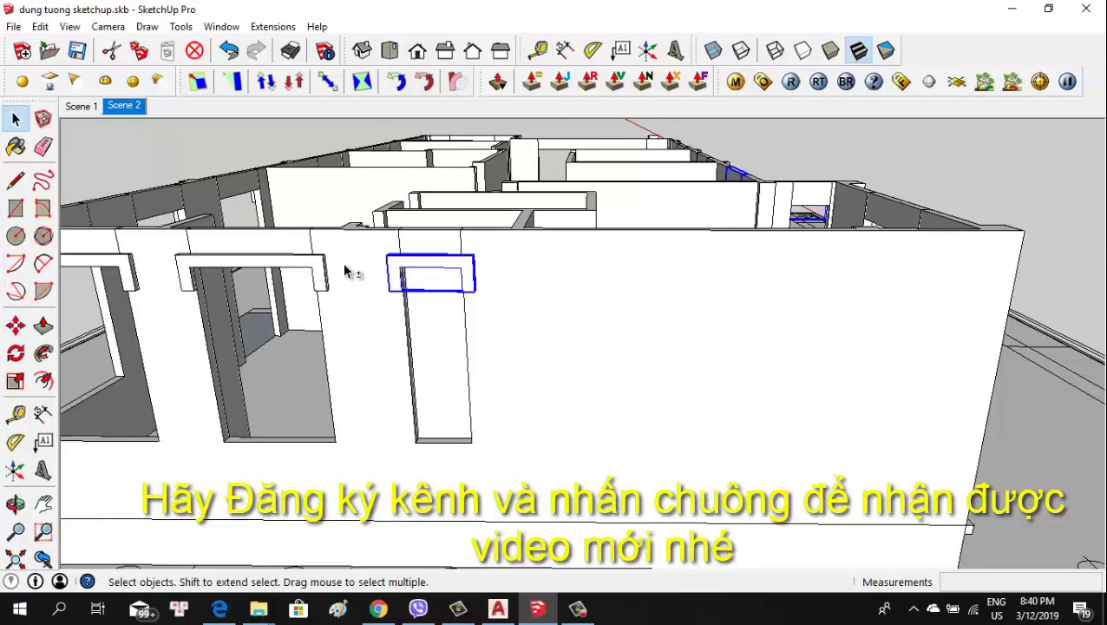
scroll(298, 264, "down", 3)
middle_click_drag(417, 301, 661, 256)
scroll(661, 256, "up", 3)
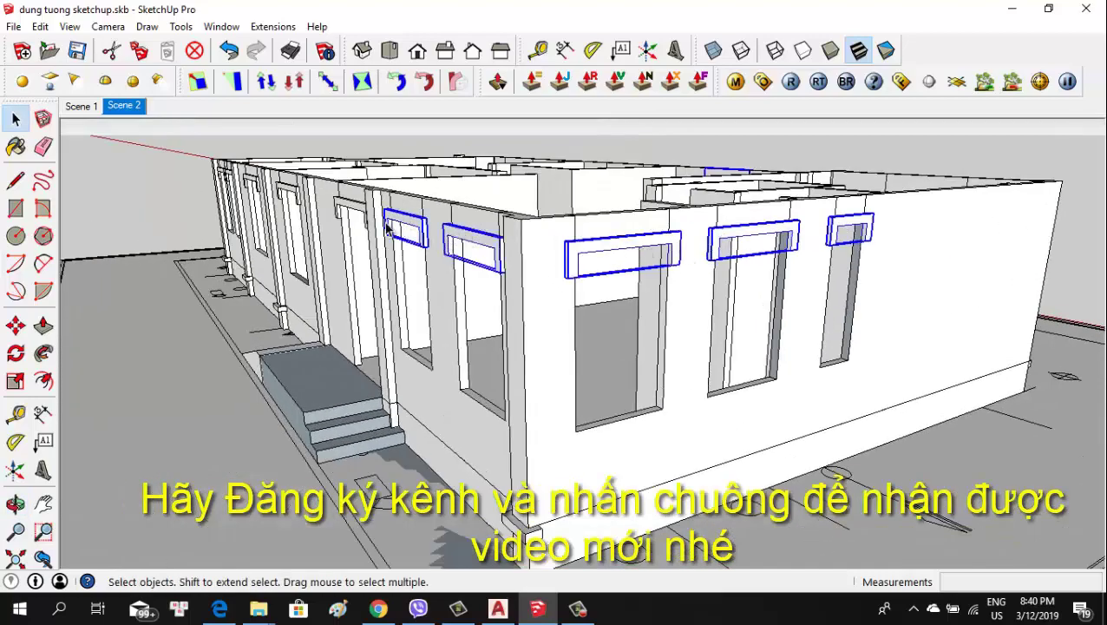
middle_click_drag(388, 227, 511, 216)
scroll(792, 249, "up", 2)
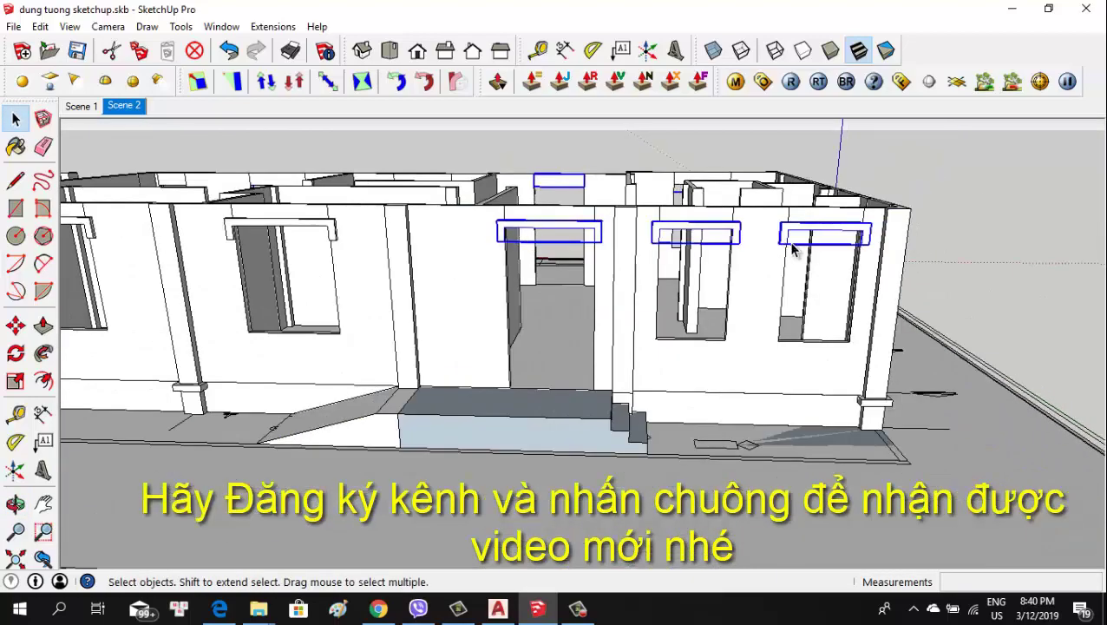
middle_click_drag(792, 249, 451, 236)
Orbit over the porch side to view the whole house from its opposite corner
scroll(452, 236, "up", 1)
scroll(654, 241, "down", 3)
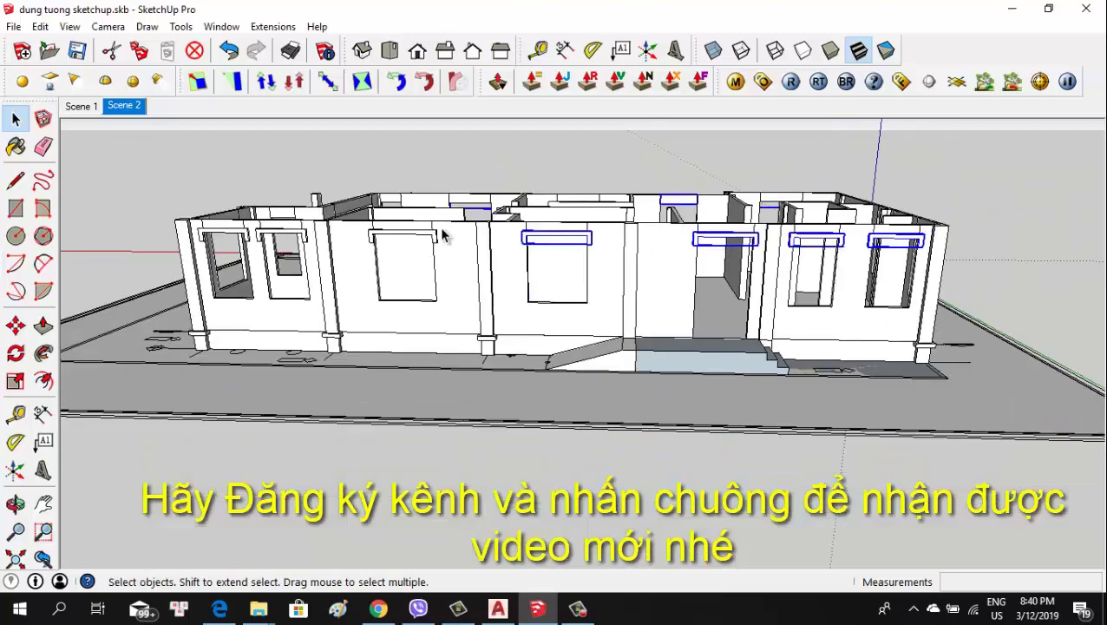
scroll(413, 242, "up", 3)
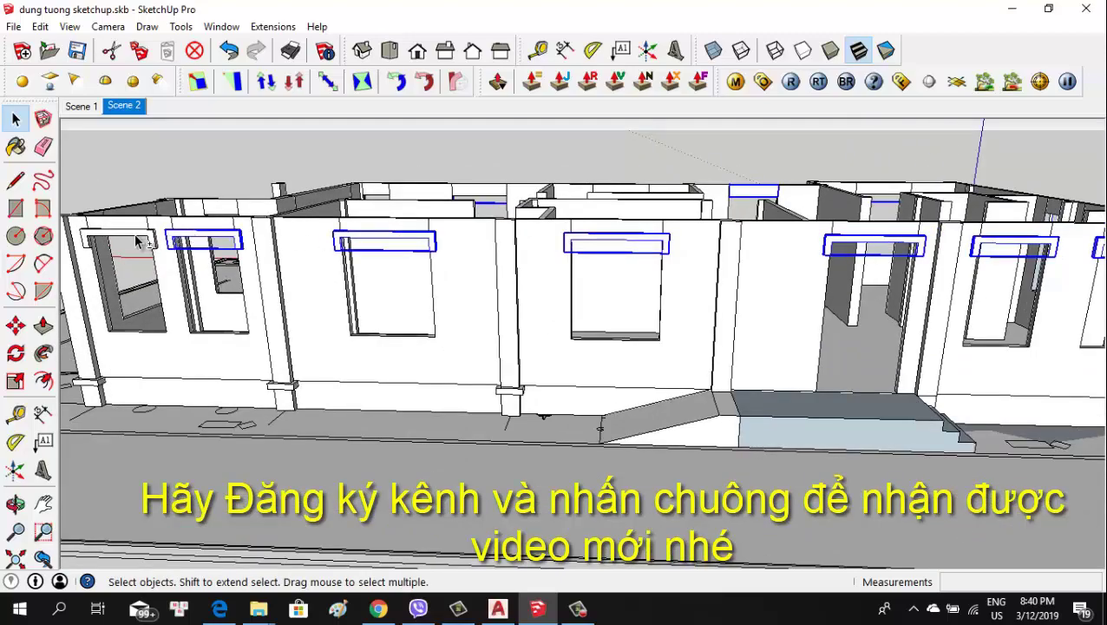
scroll(139, 242, "down", 3)
middle_click_drag(291, 239, 600, 277)
scroll(457, 323, "up", 2)
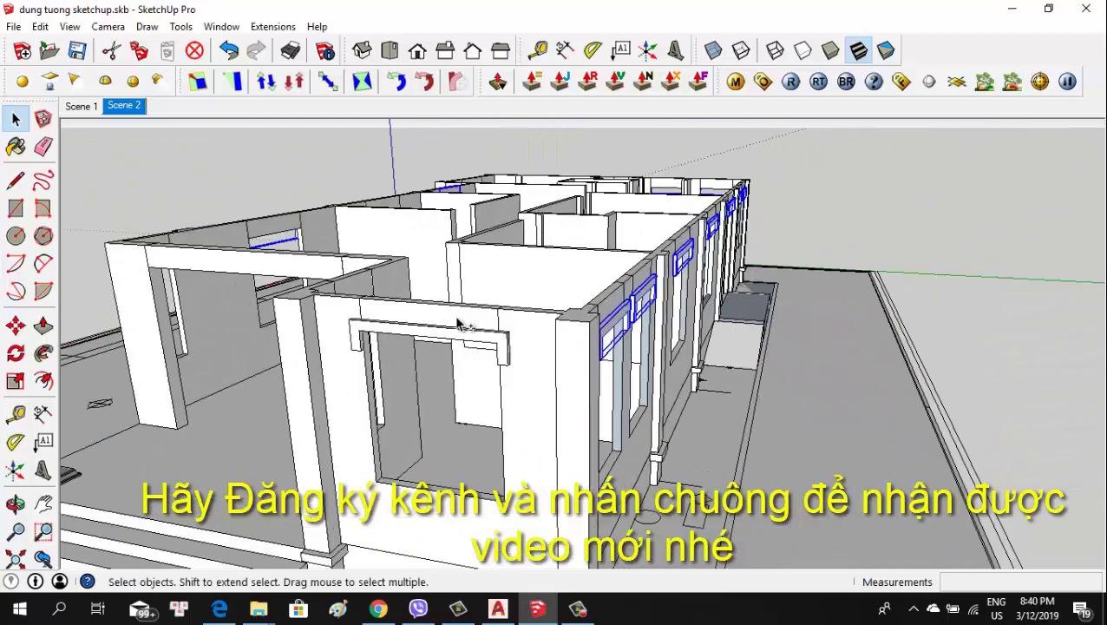
scroll(292, 260, "down", 2)
mouse_move(291, 260)
middle_mouse_down()
mouse_move(586, 287)
mouse_move(323, 336)
middle_mouse_up()
scroll(433, 278, "down", 1)
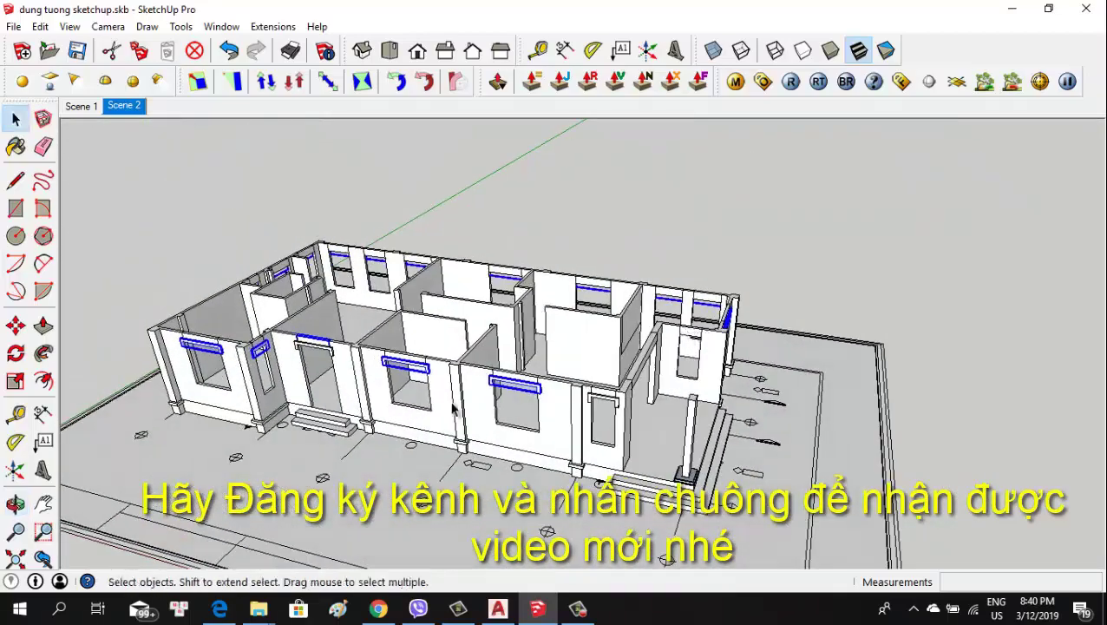
scroll(323, 336, "up", 2)
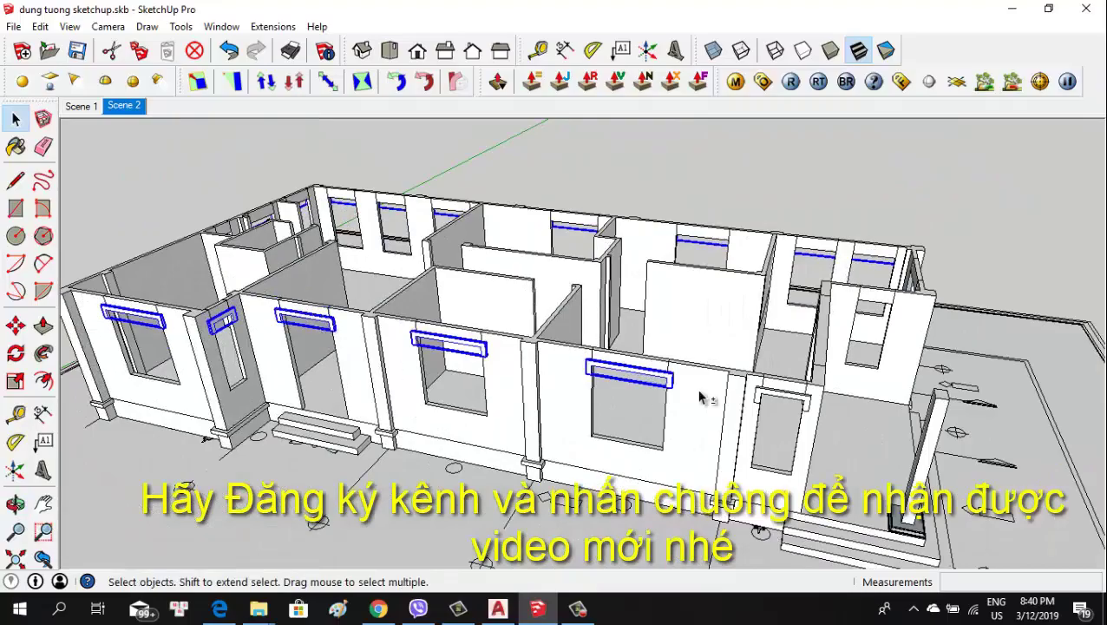
scroll(659, 371, "down", 2)
mouse_move(585, 353)
middle_mouse_down()
mouse_move(883, 317)
mouse_move(92, 284)
mouse_move(570, 306)
middle_mouse_up()
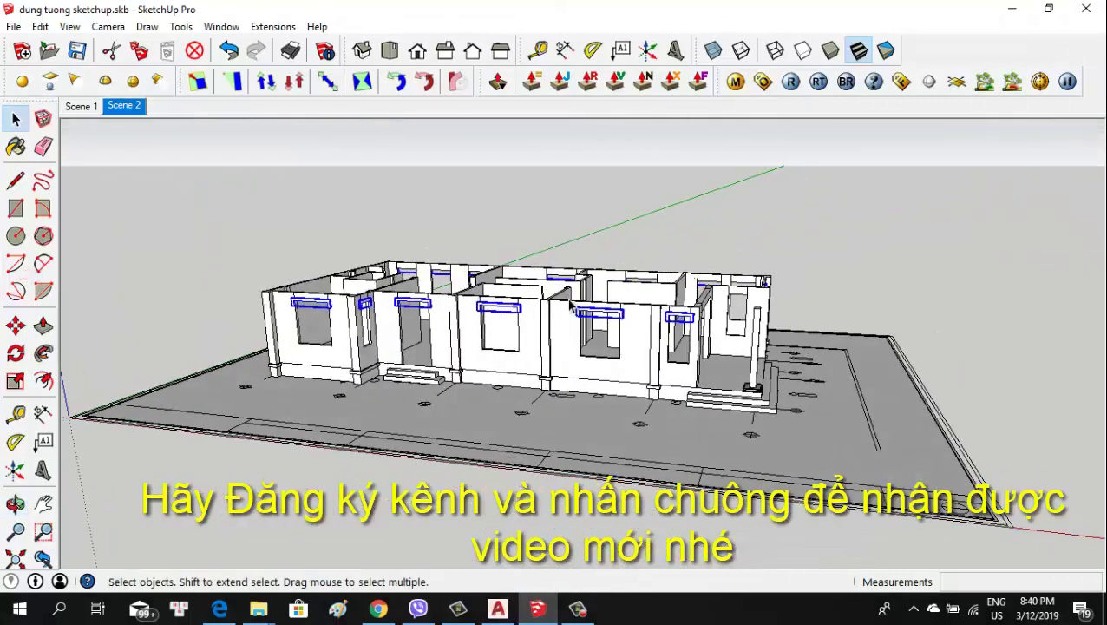
Select the front-wall beam, then the whole two-step entrance stair to check grouping
left_click(570, 305)
scroll(395, 325, "up", 2)
scroll(415, 369, "up", 2)
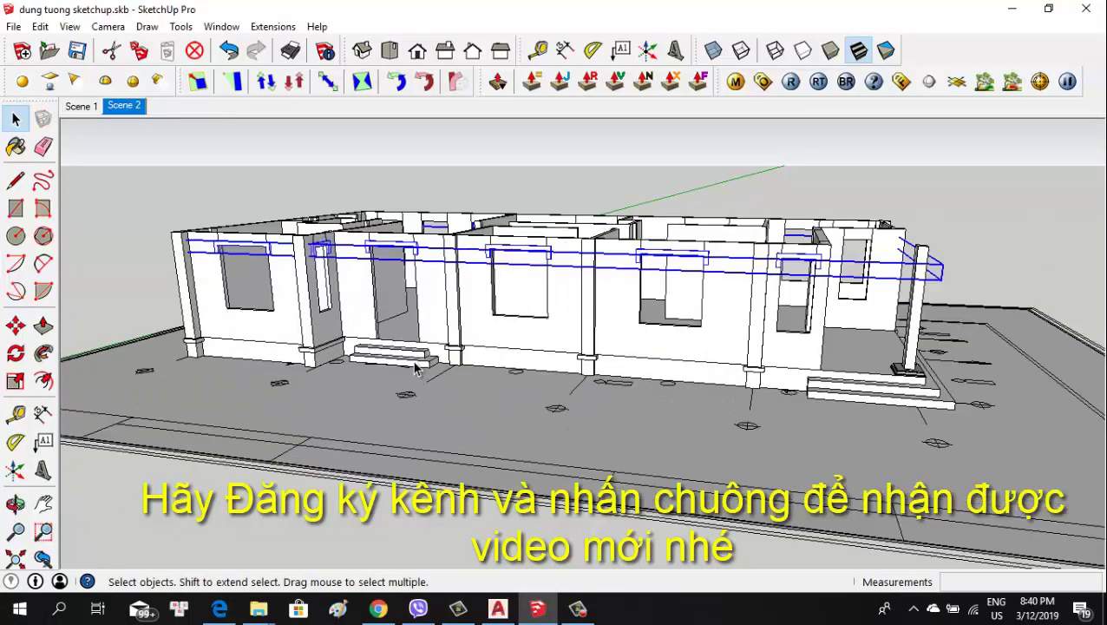
left_click(415, 369)
scroll(417, 369, "up", 2)
scroll(418, 371, "up", 2)
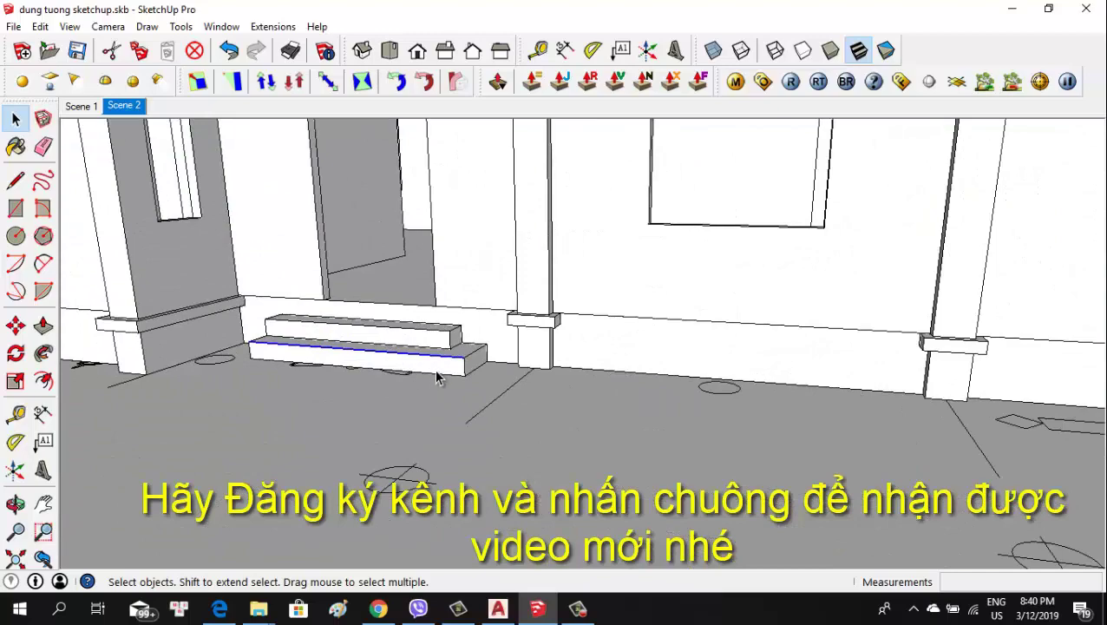
triple_click(436, 375)
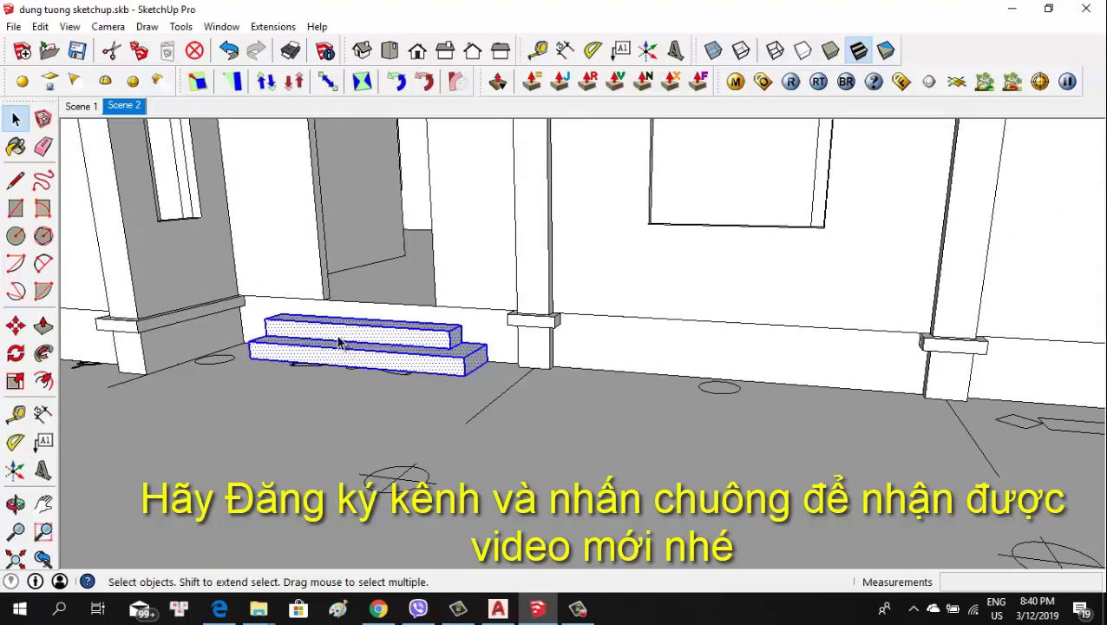
Orbit from a high view over the house down to a lower angle on the front wall
scroll(338, 341, "down", 3)
scroll(339, 341, "down", 3)
mouse_move(338, 341)
middle_mouse_down()
mouse_move(516, 365)
mouse_move(464, 391)
mouse_move(632, 364)
mouse_move(586, 358)
middle_mouse_up()
scroll(465, 391, "up", 2)
scroll(464, 391, "up", 2)
scroll(464, 390, "down", 3)
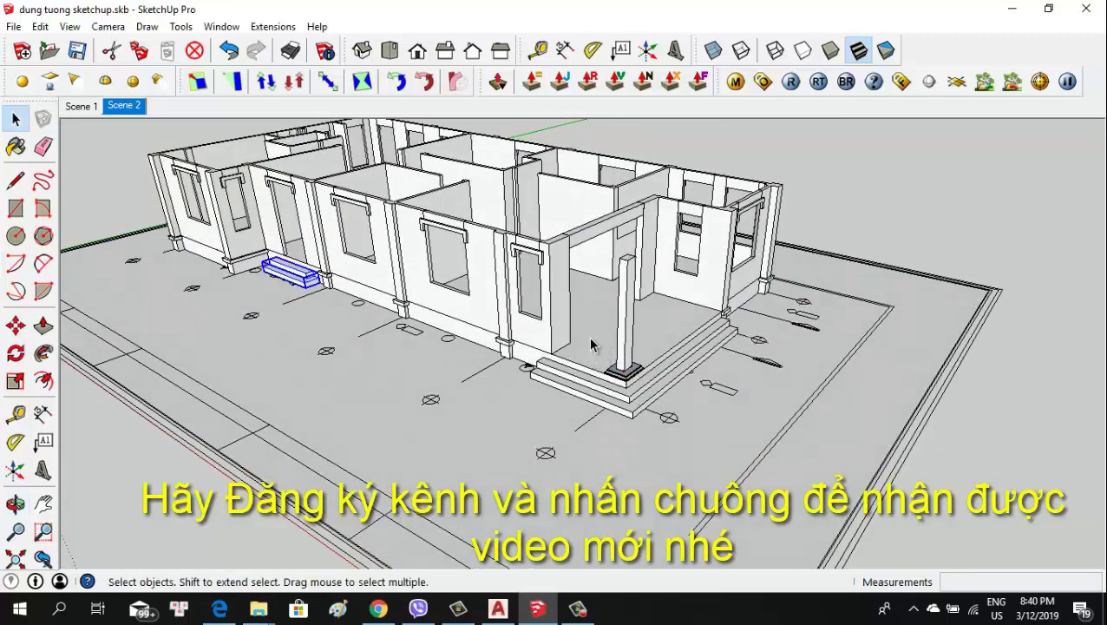
scroll(514, 248, "up", 2)
scroll(533, 247, "up", 2)
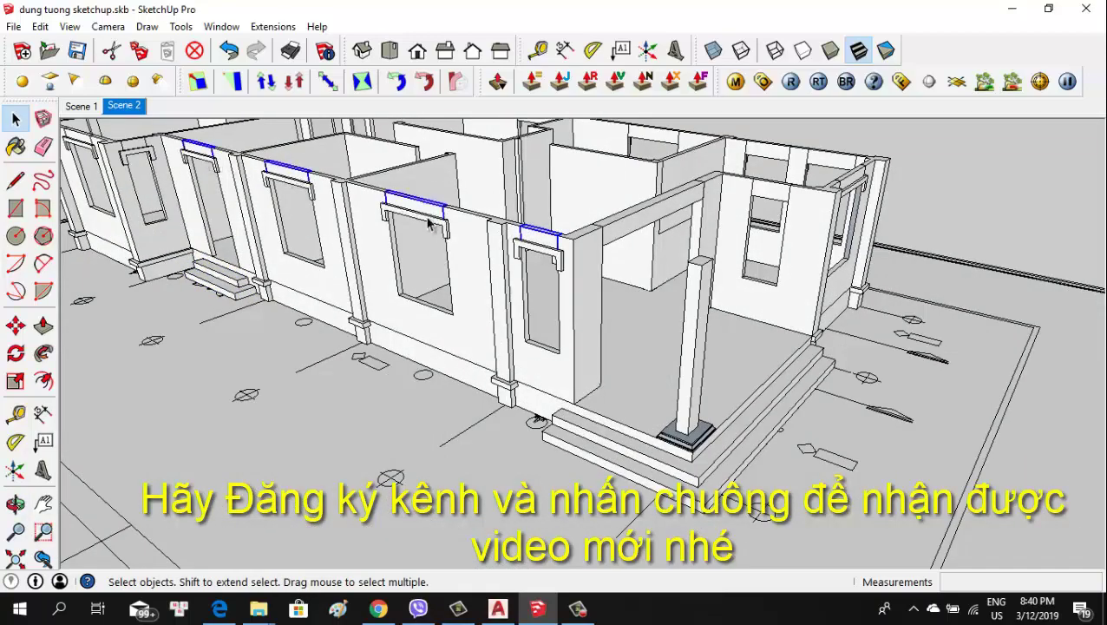
middle_click_drag(427, 223, 717, 309)
scroll(221, 278, "up", 3)
scroll(384, 274, "down", 2)
scroll(277, 265, "up", 2)
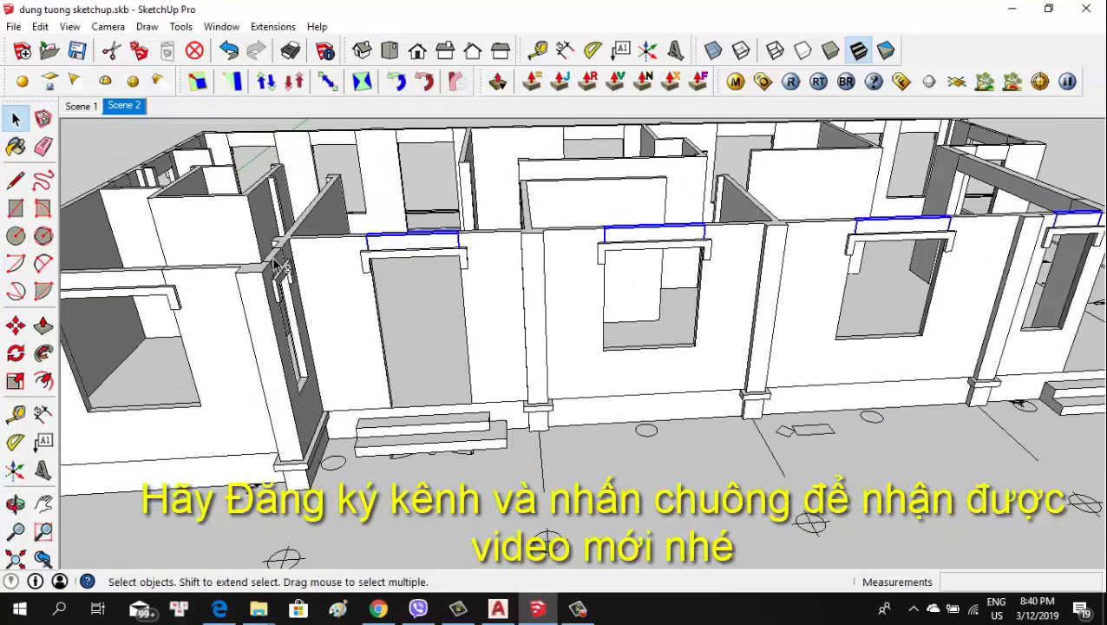
scroll(165, 282, "down", 3)
scroll(531, 279, "up", 3)
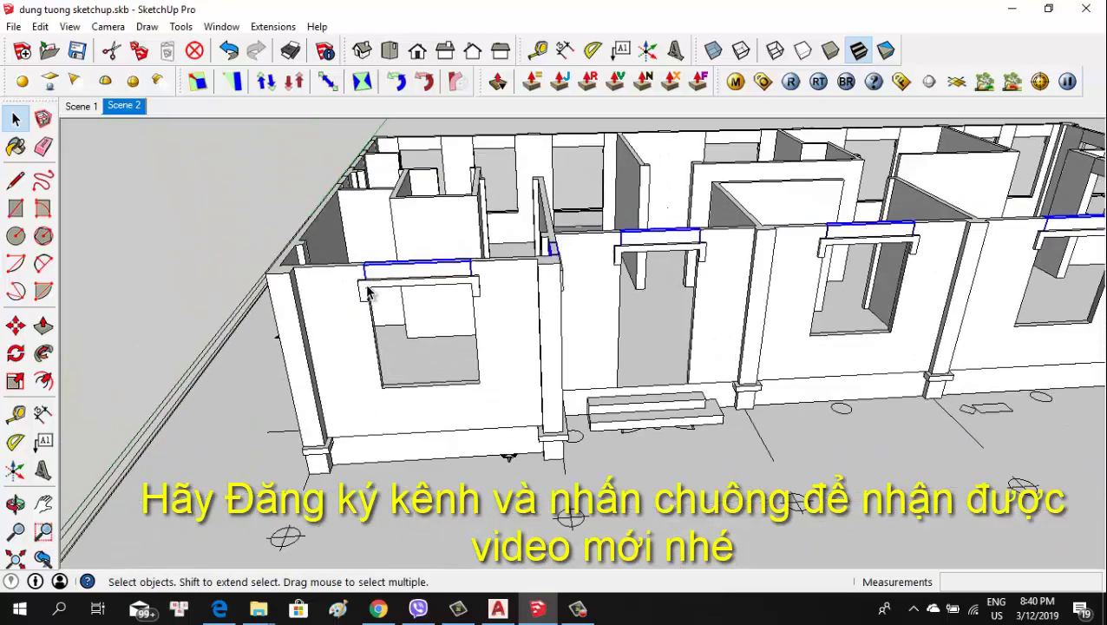
Orbit through front-corner views of the windows and down over the whole house
middle_click_drag(464, 286, 841, 269)
scroll(587, 225, "up", 3)
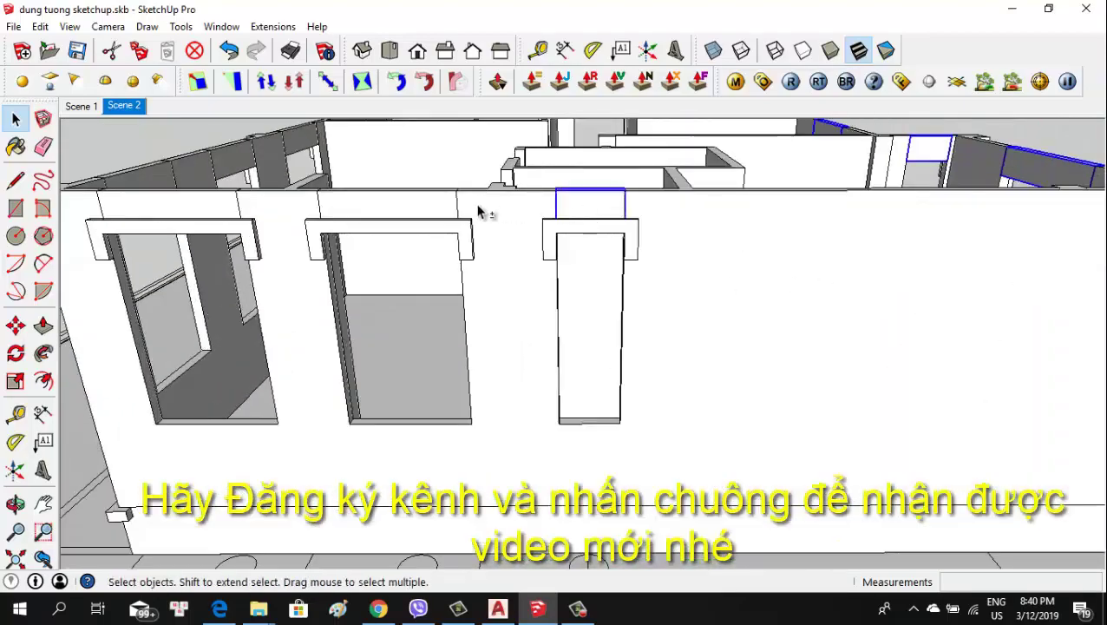
scroll(553, 274, "down", 3)
middle_click_drag(553, 274, 841, 183)
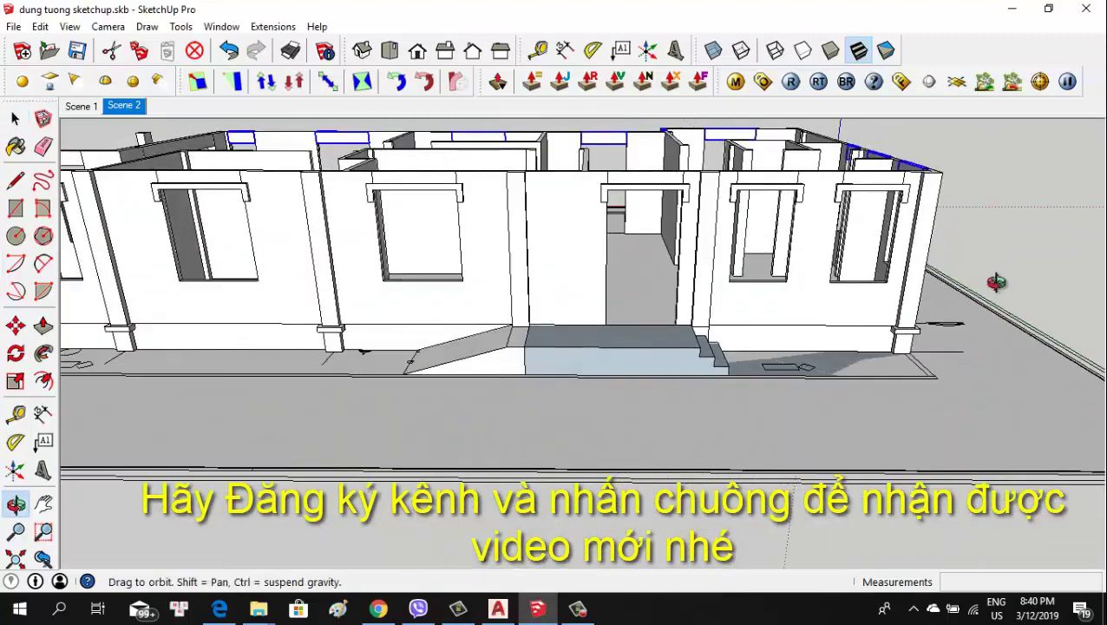
scroll(840, 178, "up", 2)
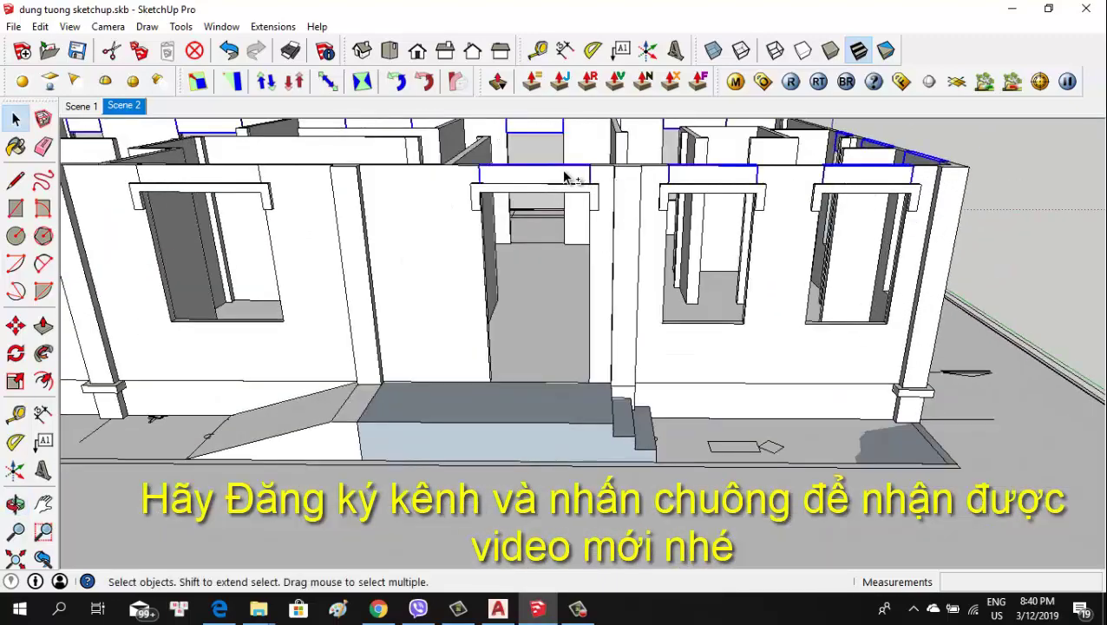
scroll(219, 180, "down", 3)
scroll(311, 213, "up", 2)
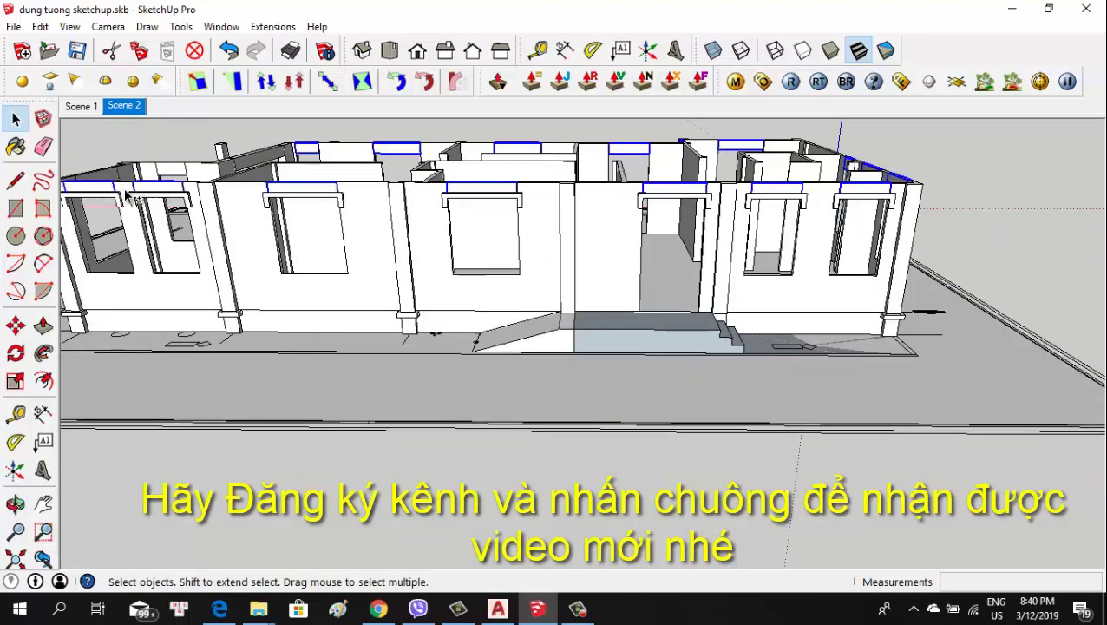
middle_click_drag(130, 198, 431, 301)
scroll(432, 301, "up", 2)
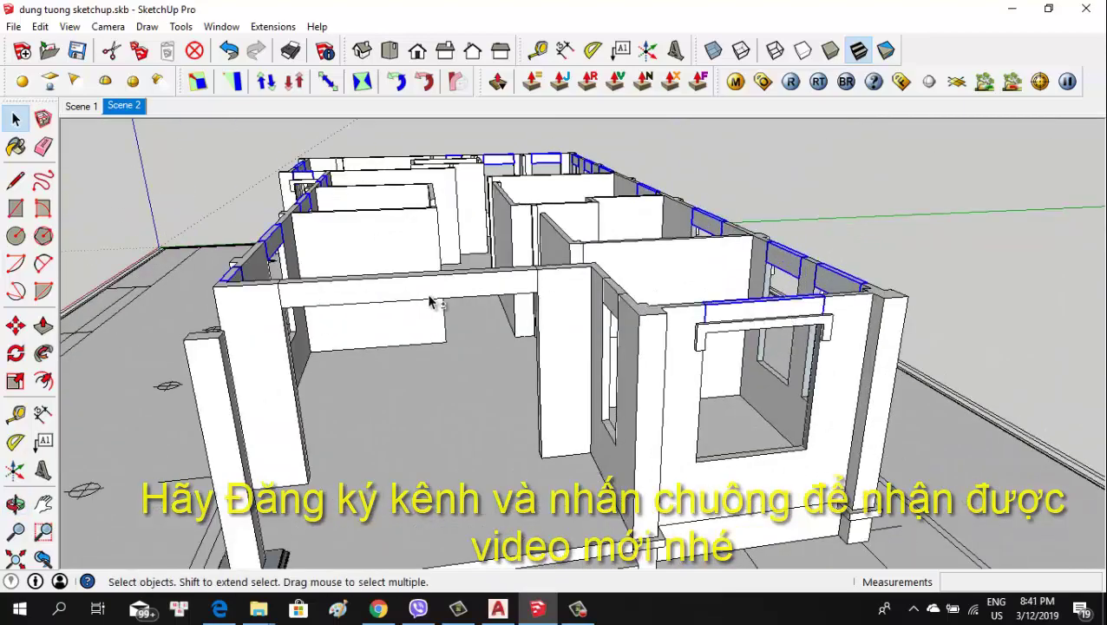
scroll(431, 301, "down", 3)
mouse_move(563, 316)
middle_mouse_down()
mouse_move(817, 322)
mouse_move(681, 335)
middle_mouse_up()
Select the top wall beam and the porch column base, then undo the last change
left_click(676, 334)
scroll(524, 271, "down", 2)
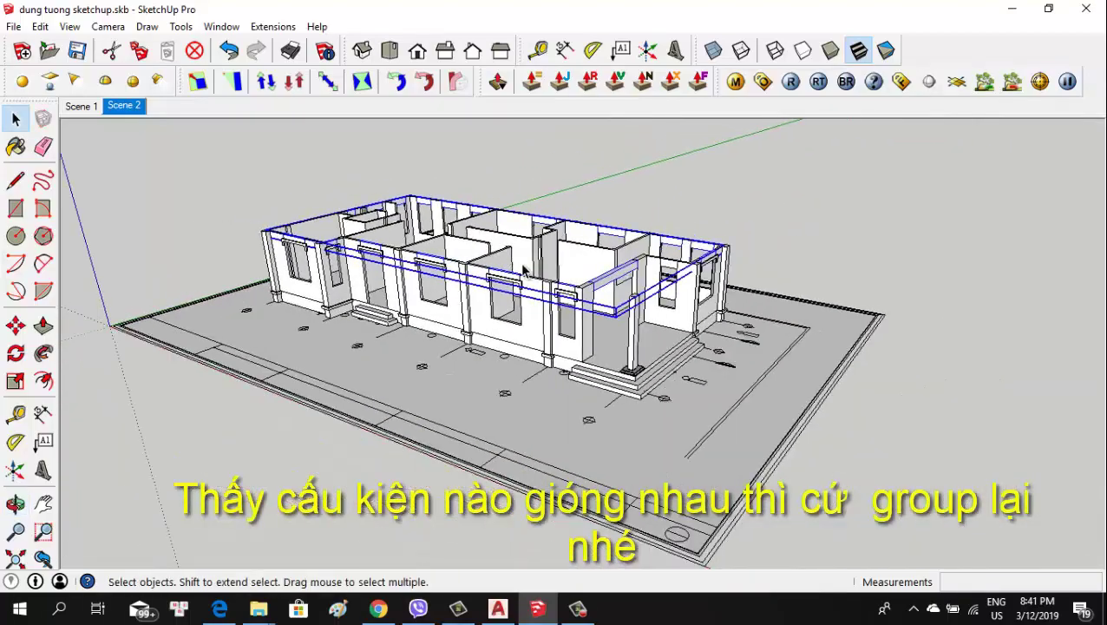
mouse_move(524, 270)
middle_mouse_down()
mouse_move(724, 249)
mouse_move(599, 355)
middle_mouse_up()
scroll(663, 307, "up", 3)
scroll(698, 295, "up", 2)
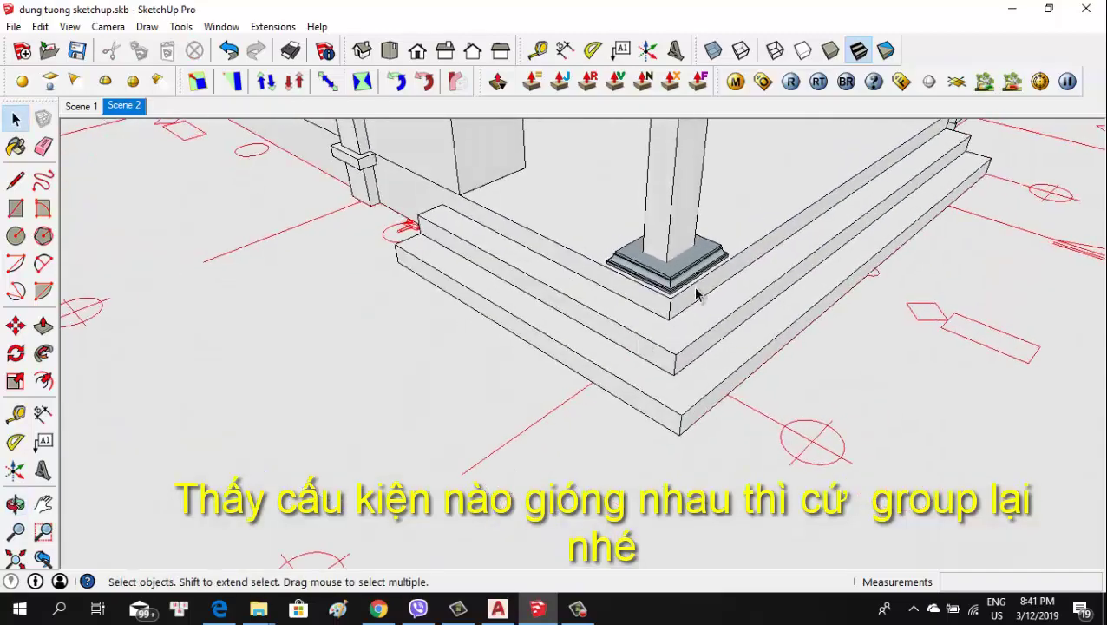
scroll(698, 295, "up", 2)
middle_click_drag(668, 277, 544, 317)
scroll(655, 417, "down", 2)
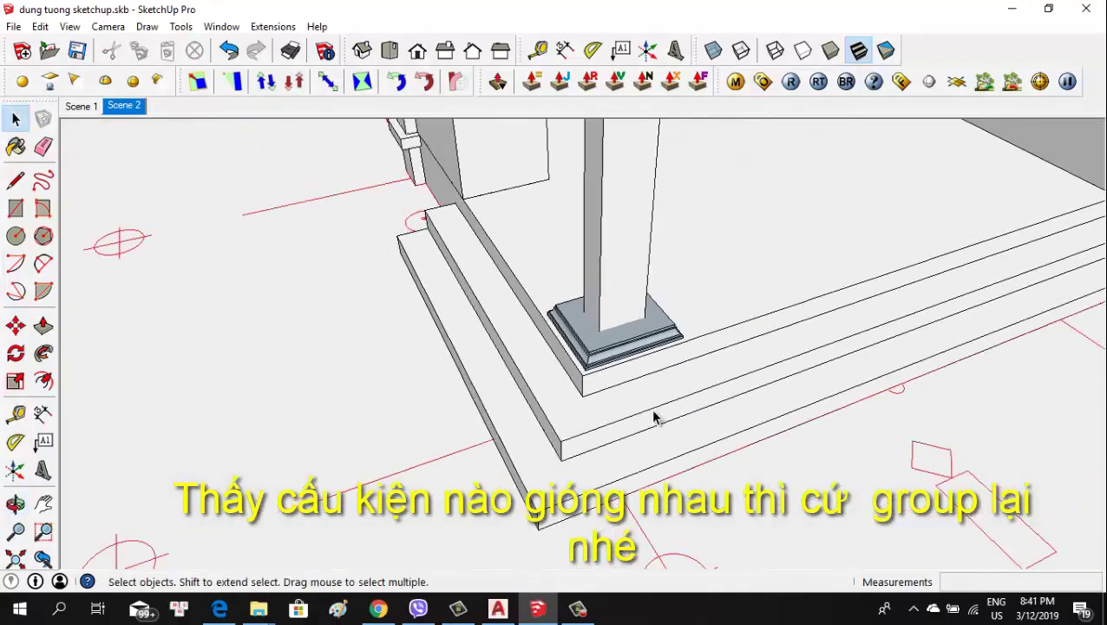
scroll(655, 417, "down", 2)
scroll(647, 357, "up", 3)
scroll(623, 456, "up", 2)
left_click(625, 441)
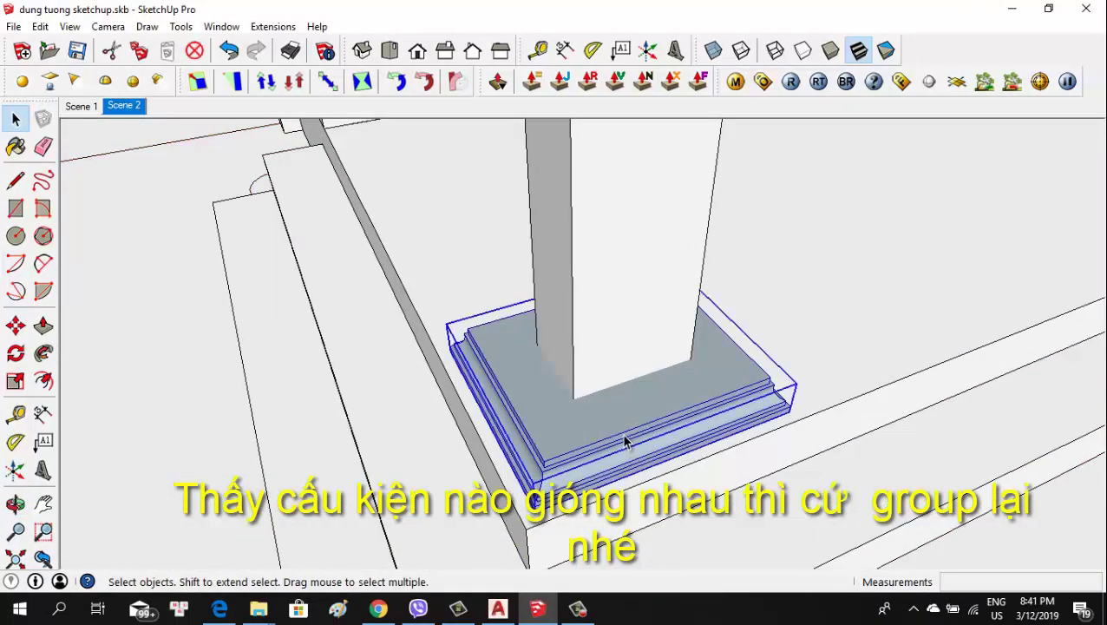
key("ctrl+z")
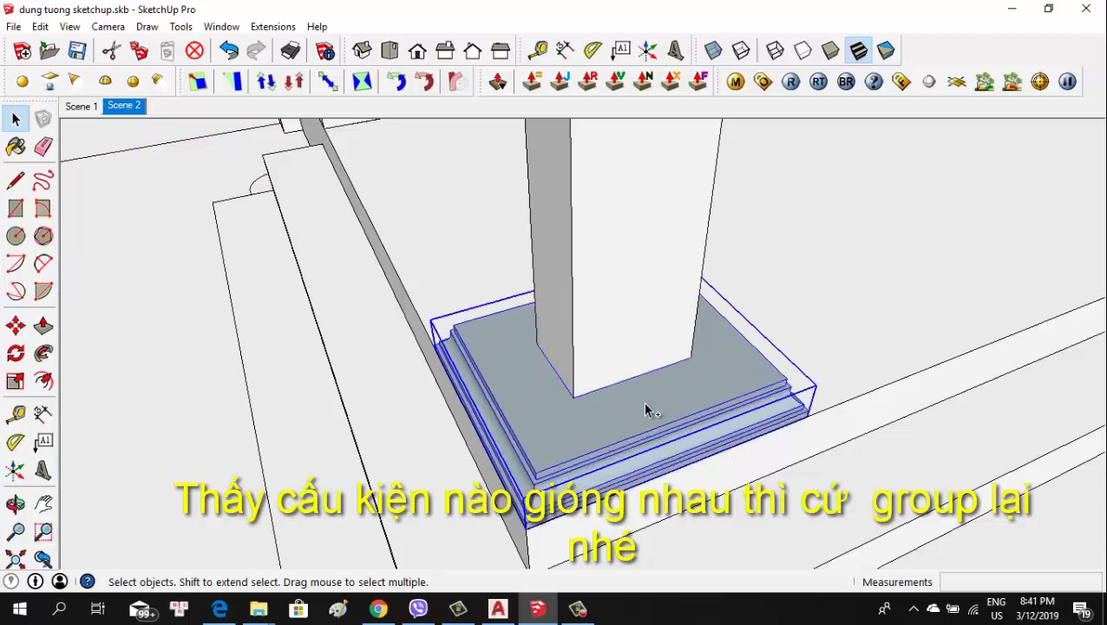
Orbit out to the whole building, then bring up the AutoCAD drawing Nha ngoai 7.dwg
scroll(743, 296, "down", 2)
scroll(731, 279, "down", 2)
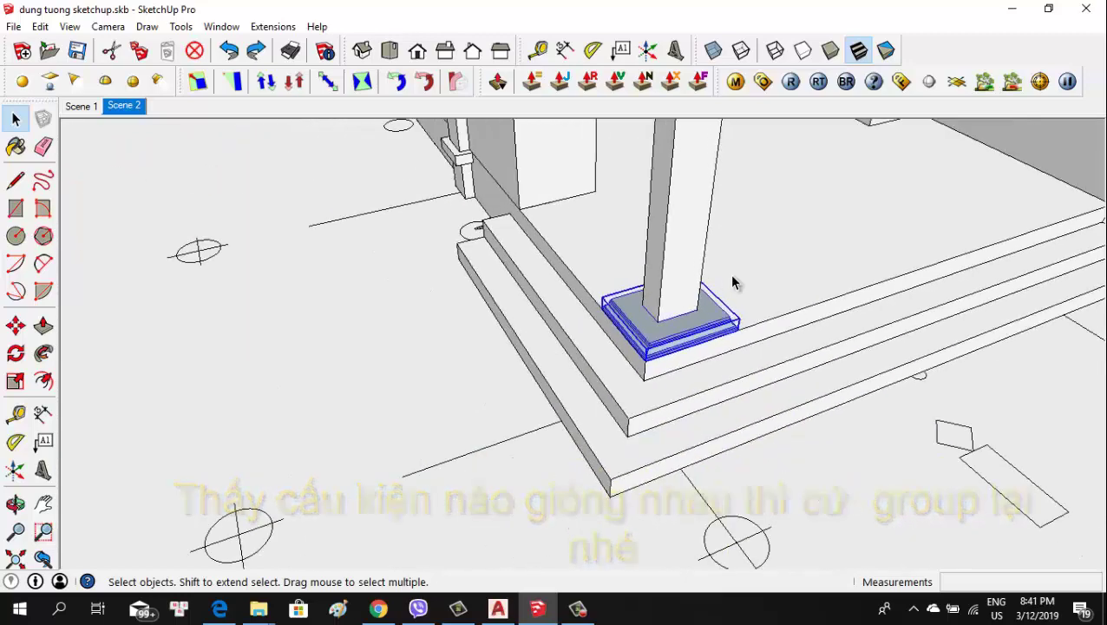
scroll(877, 363, "down", 2)
mouse_move(877, 363)
middle_mouse_down()
mouse_move(545, 531)
mouse_move(697, 417)
middle_mouse_up()
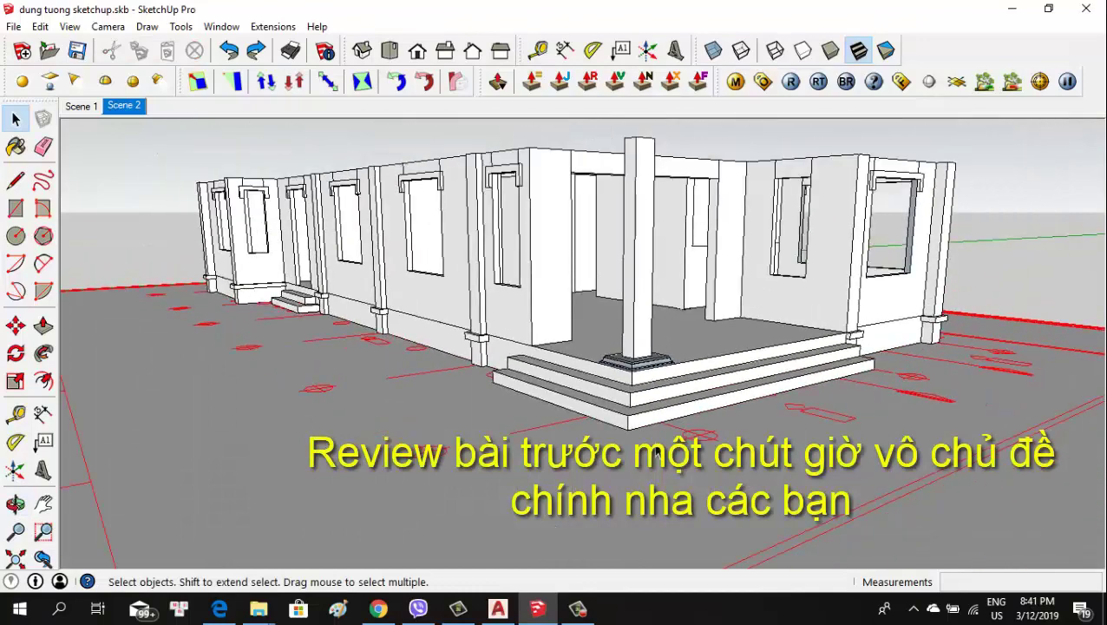
scroll(696, 416, "up", 2)
middle_click_drag(987, 251, 398, 382)
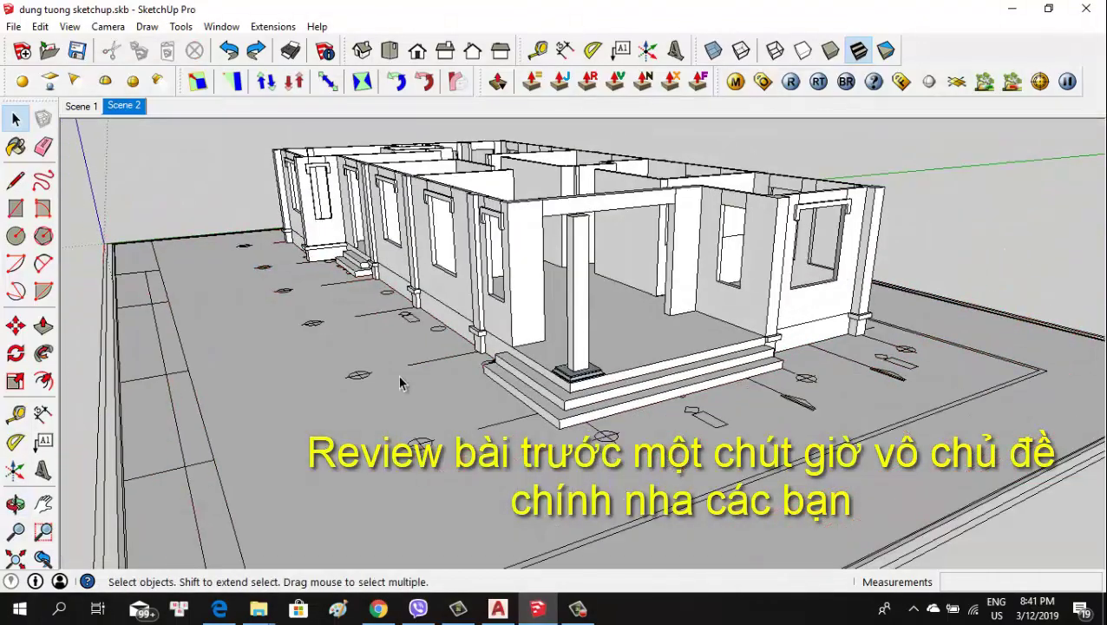
left_click(497, 608)
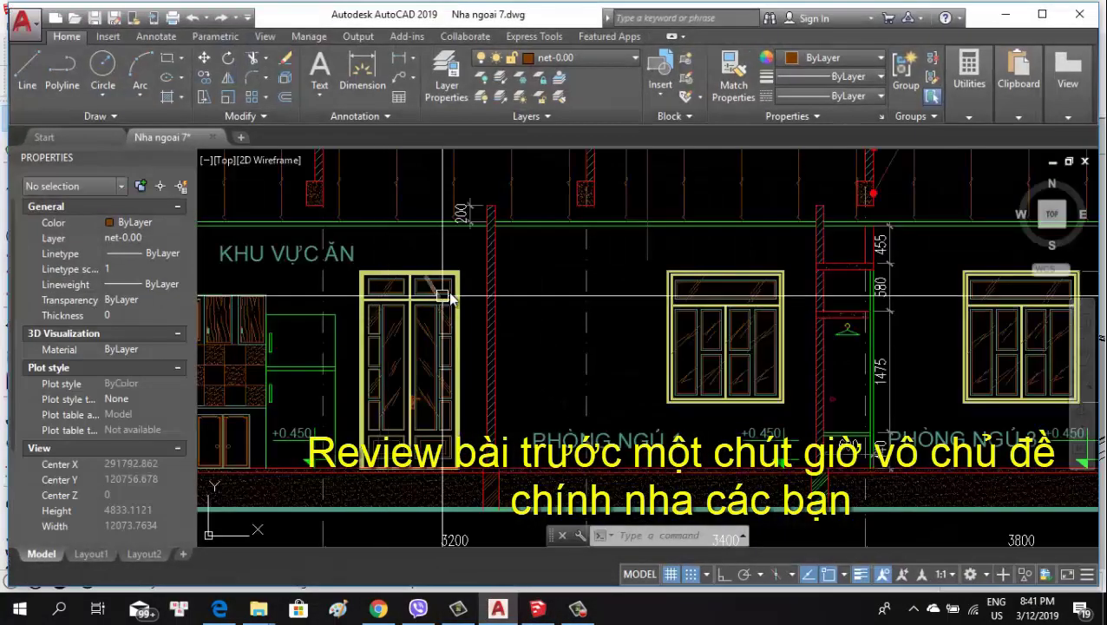
scroll(618, 260, "down", 5)
scroll(642, 295, "up", 1)
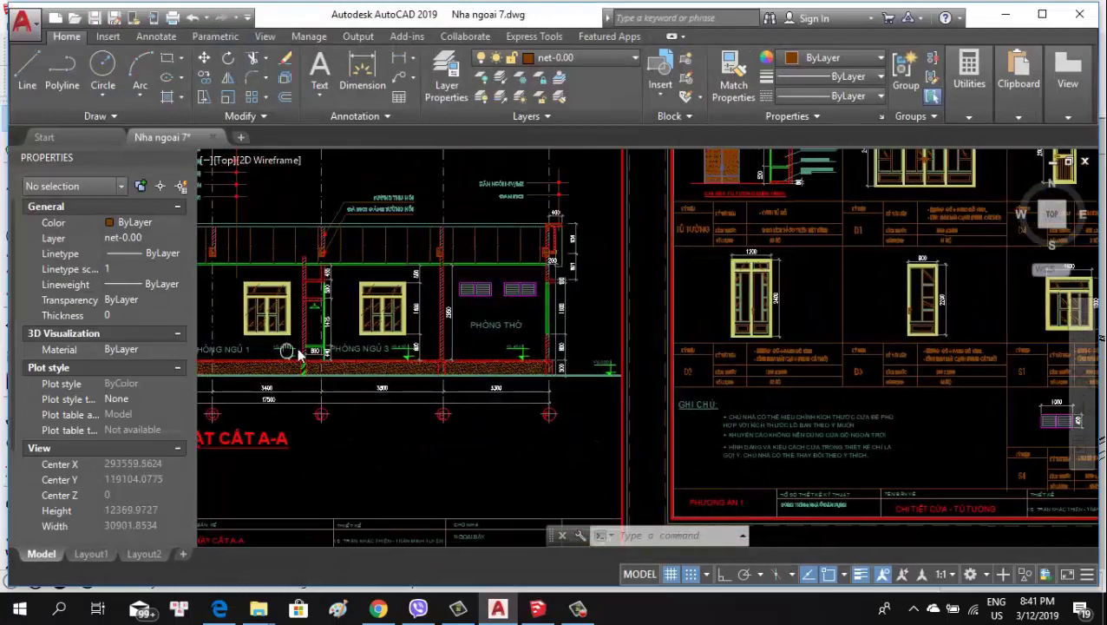
scroll(659, 322, "up", 2)
scroll(658, 321, "down", 4)
scroll(719, 319, "up", 1)
scroll(628, 282, "up", 1)
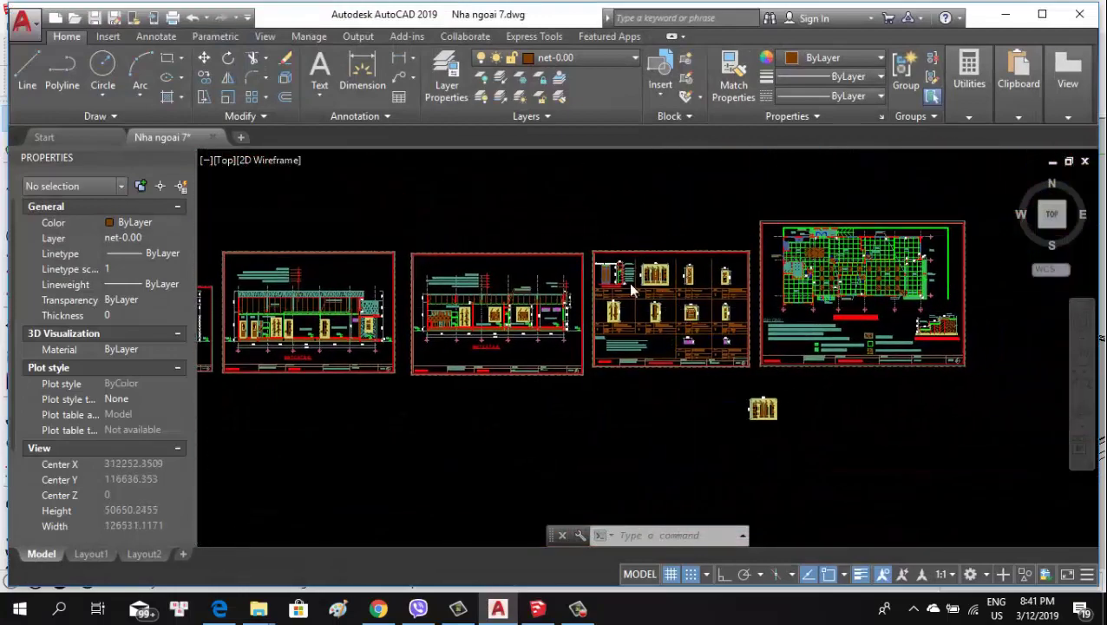
scroll(694, 327, "up", 4)
scroll(694, 328, "down", 4)
scroll(568, 186, "up", 4)
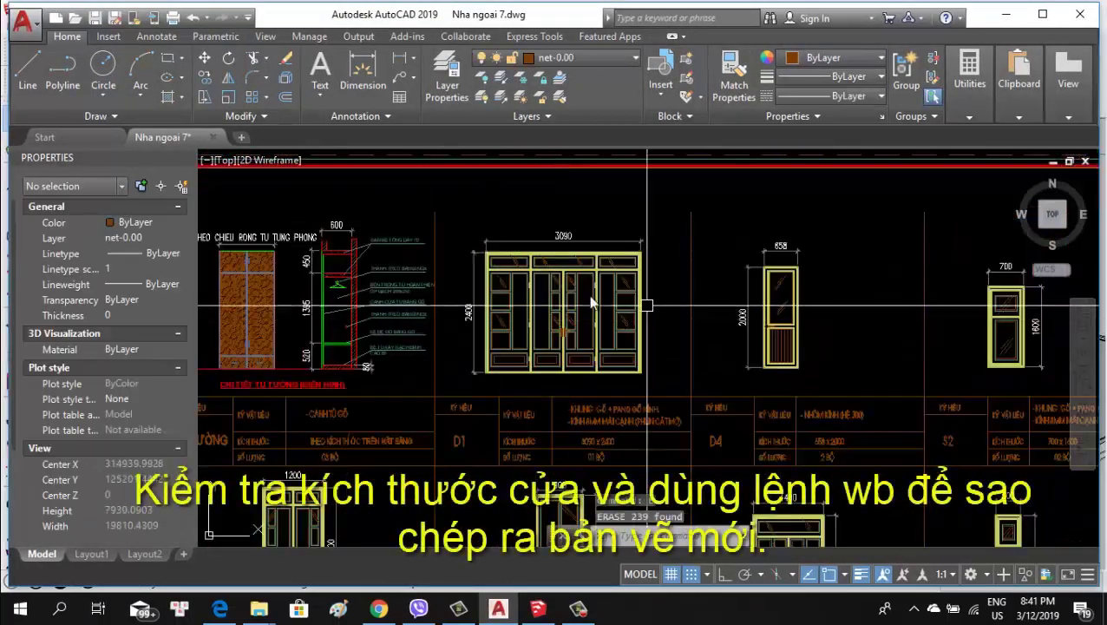
left_click(452, 215)
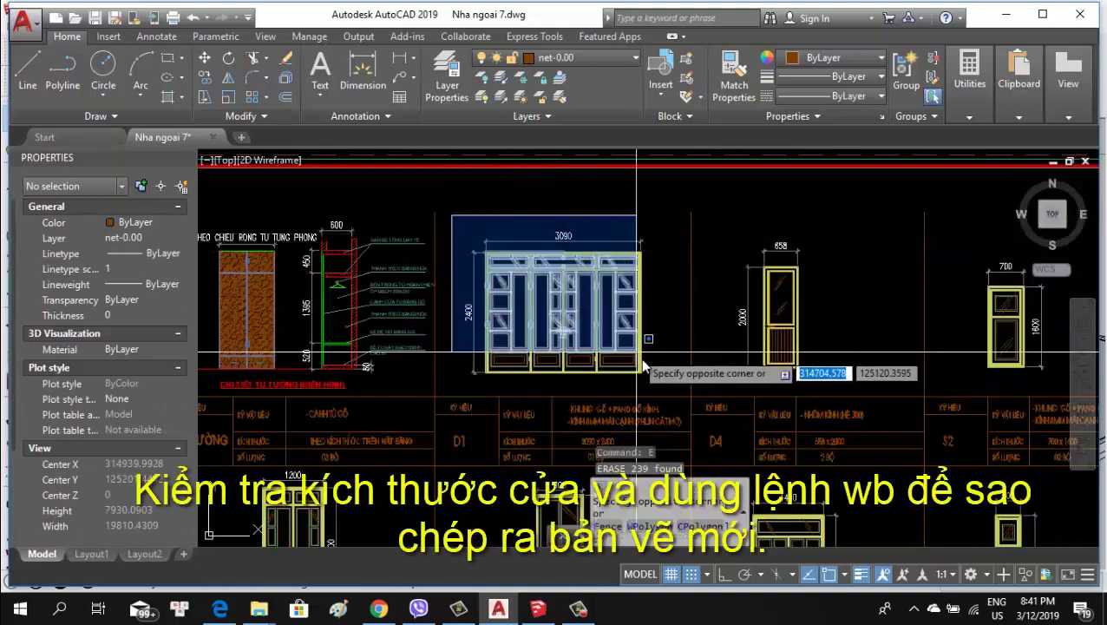
left_click(673, 396)
key("Return")
type("o")
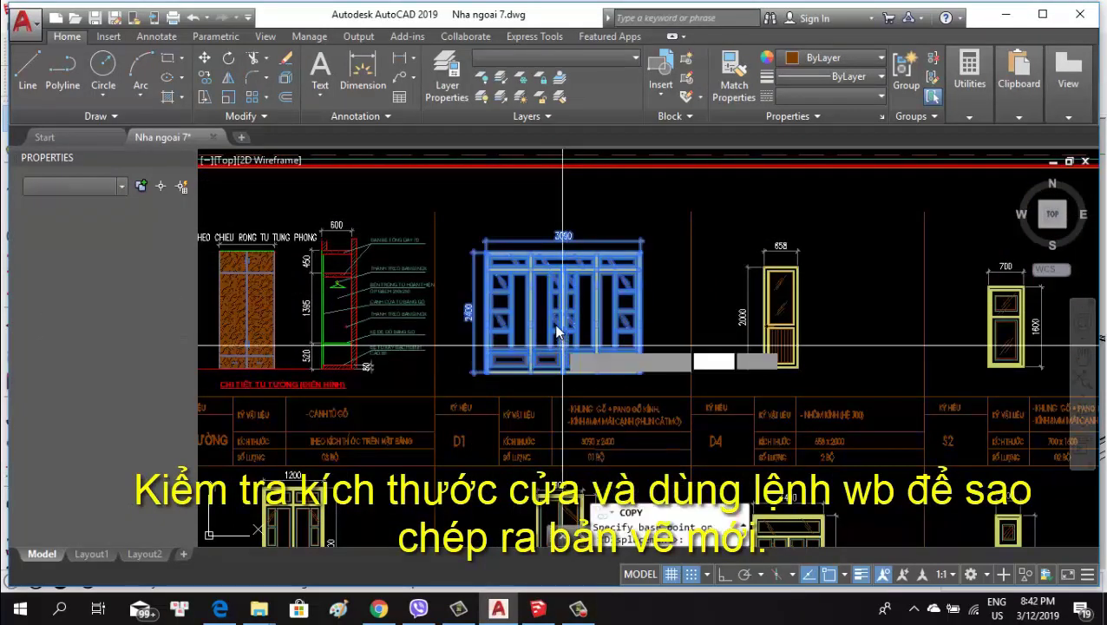
key("Return")
left_click(564, 349)
scroll(608, 347, "down", 2)
scroll(701, 379, "down", 2)
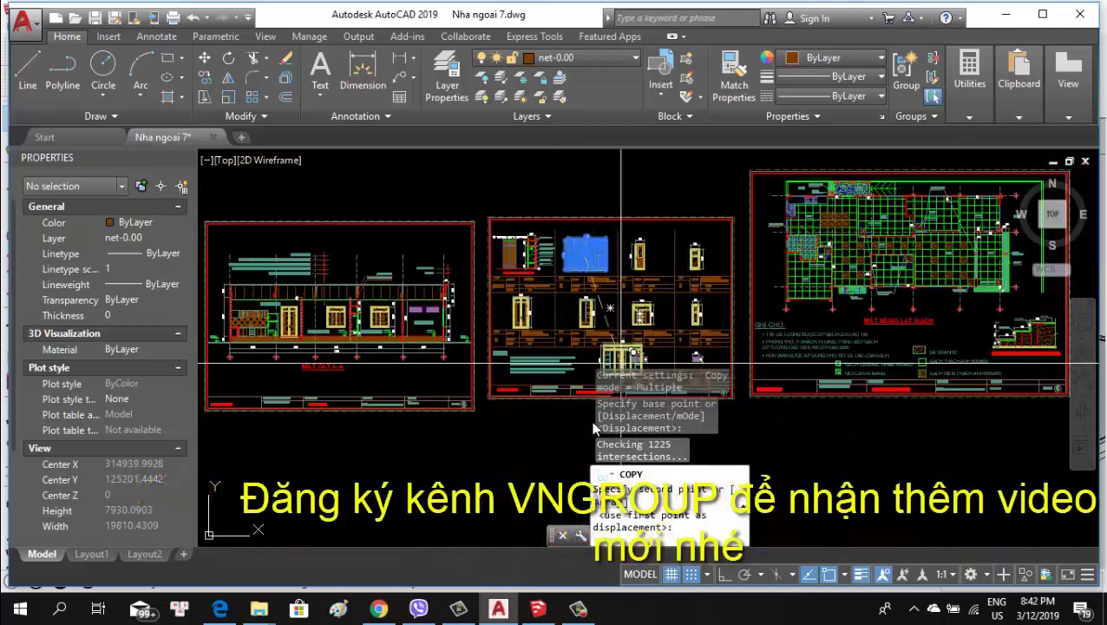
middle_click_drag(683, 463, 575, 331)
left_click(564, 340)
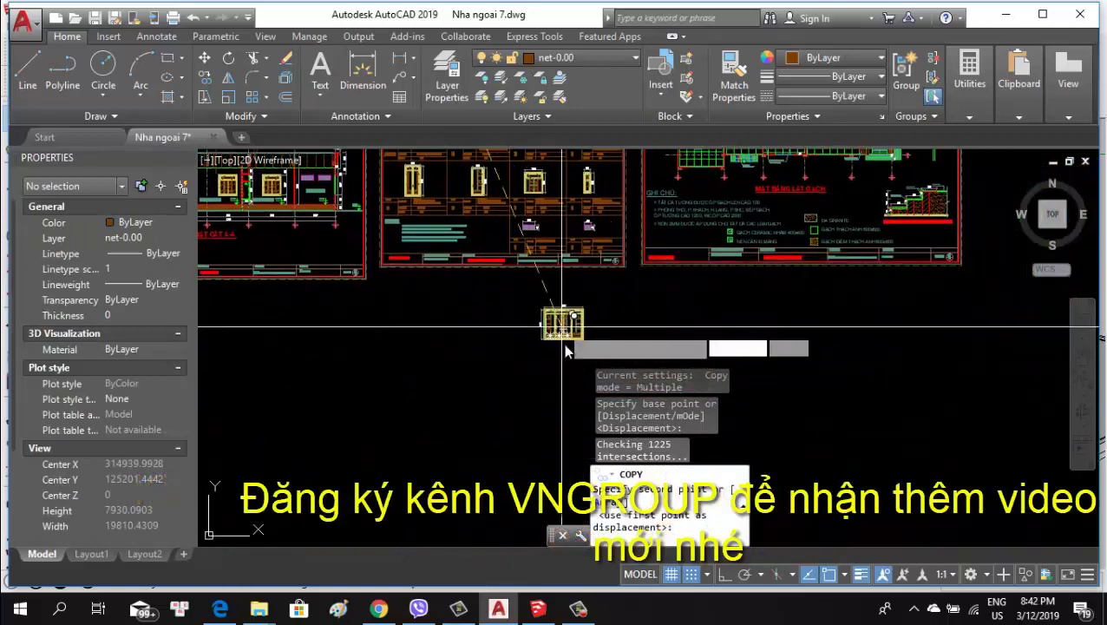
scroll(569, 340, "up", 5)
scroll(599, 338, "up", 3)
key("Escape")
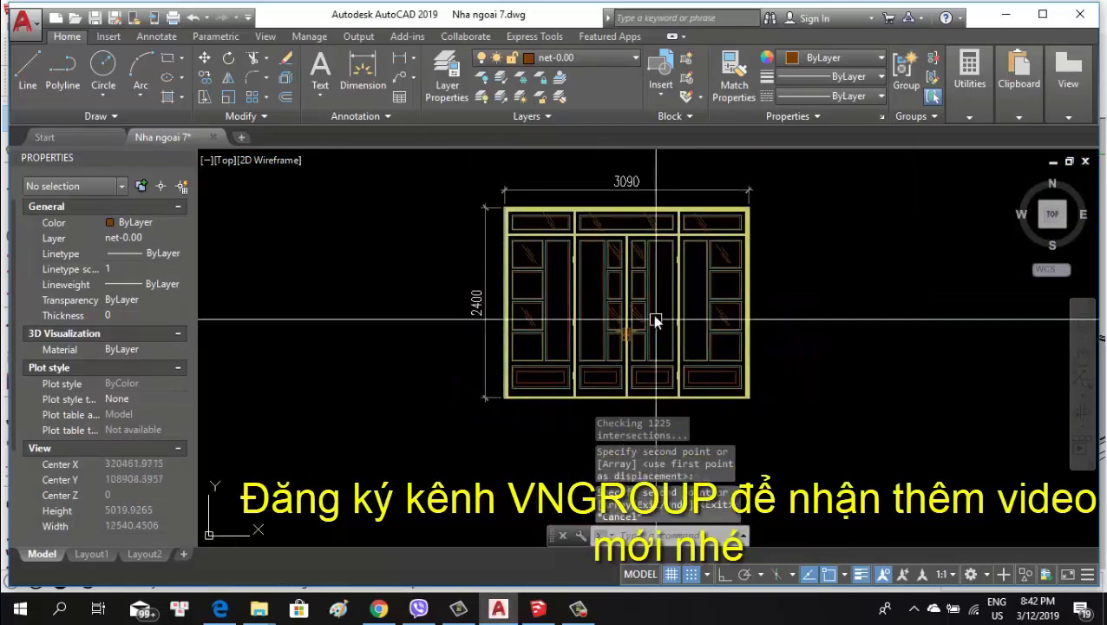
scroll(599, 317, "up", 2)
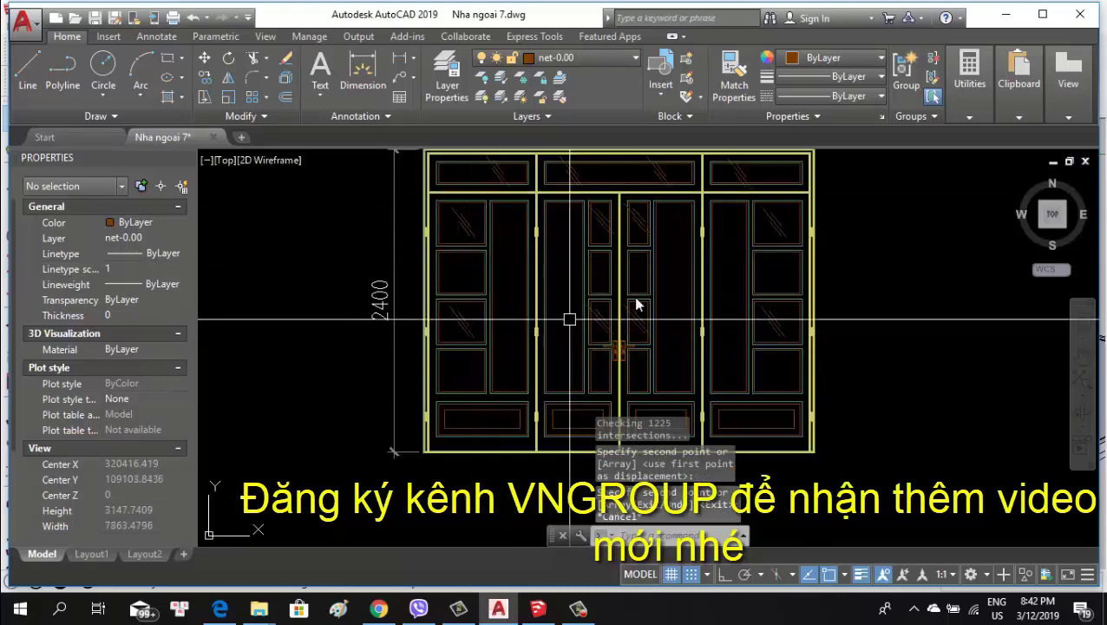
scroll(761, 303, "down", 4)
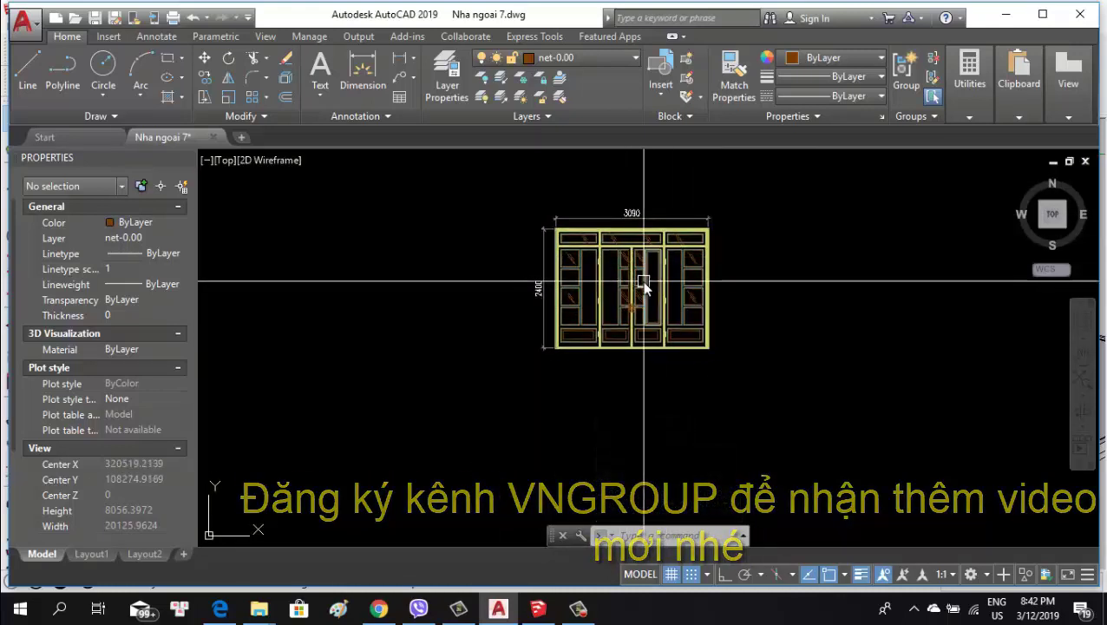
Start the W export with target file cua chinh 1.dwg on the Desktop, in millimetres
type("w")
key("Return")
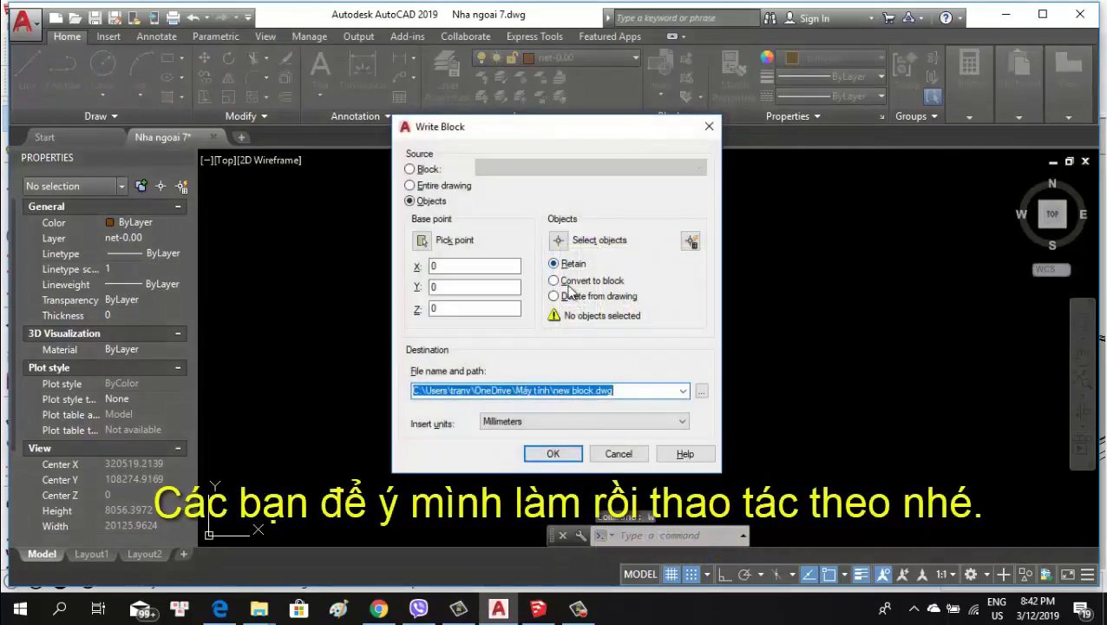
left_click(700, 391)
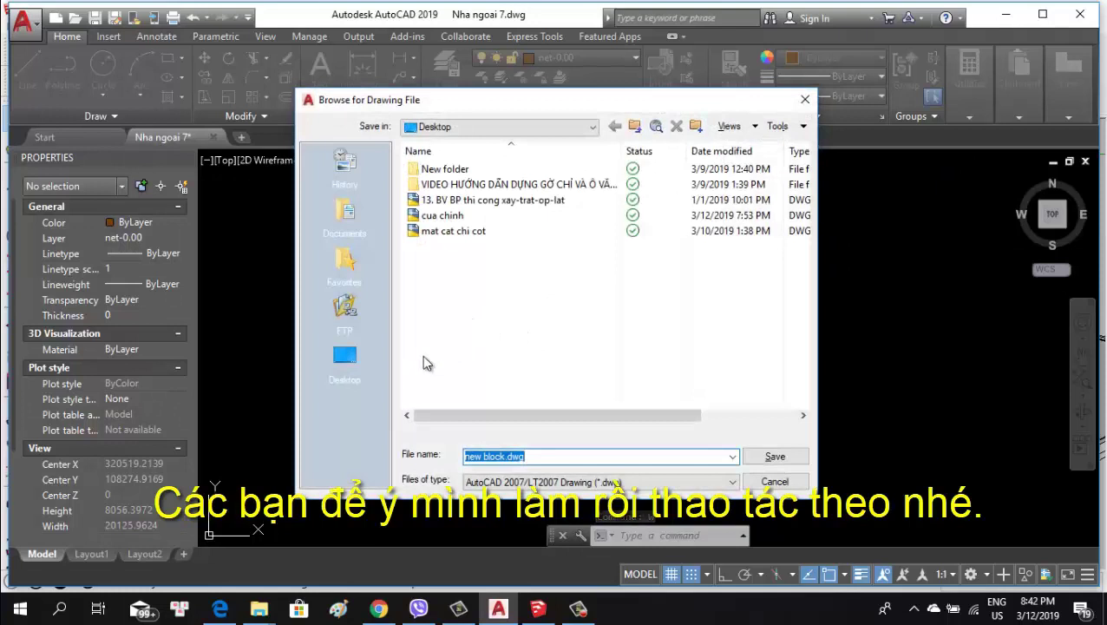
left_click(347, 360)
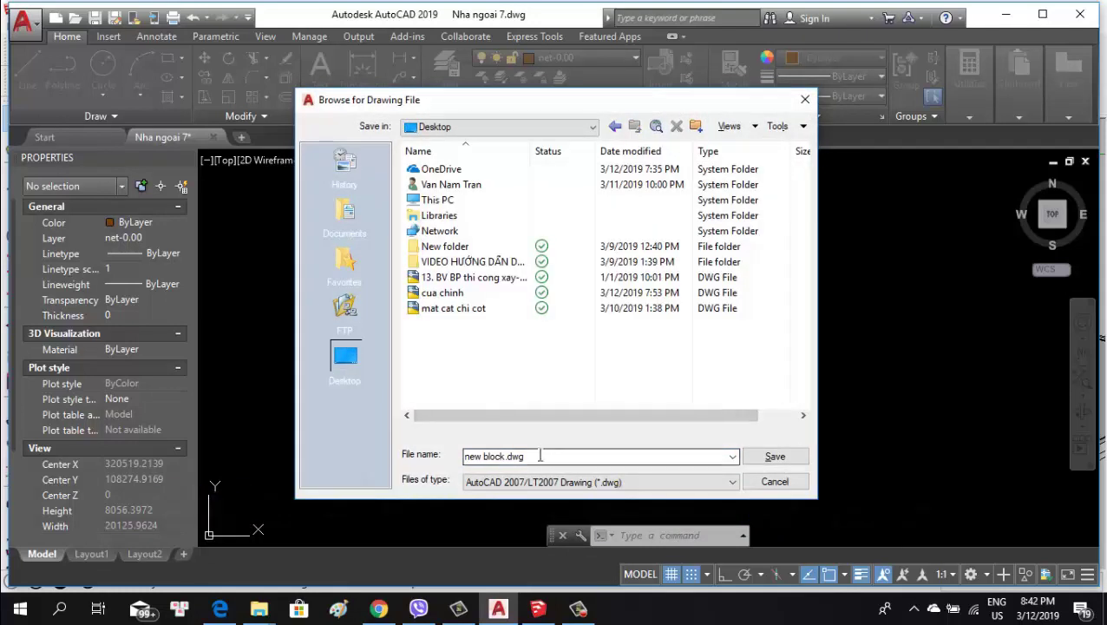
type("cua ")
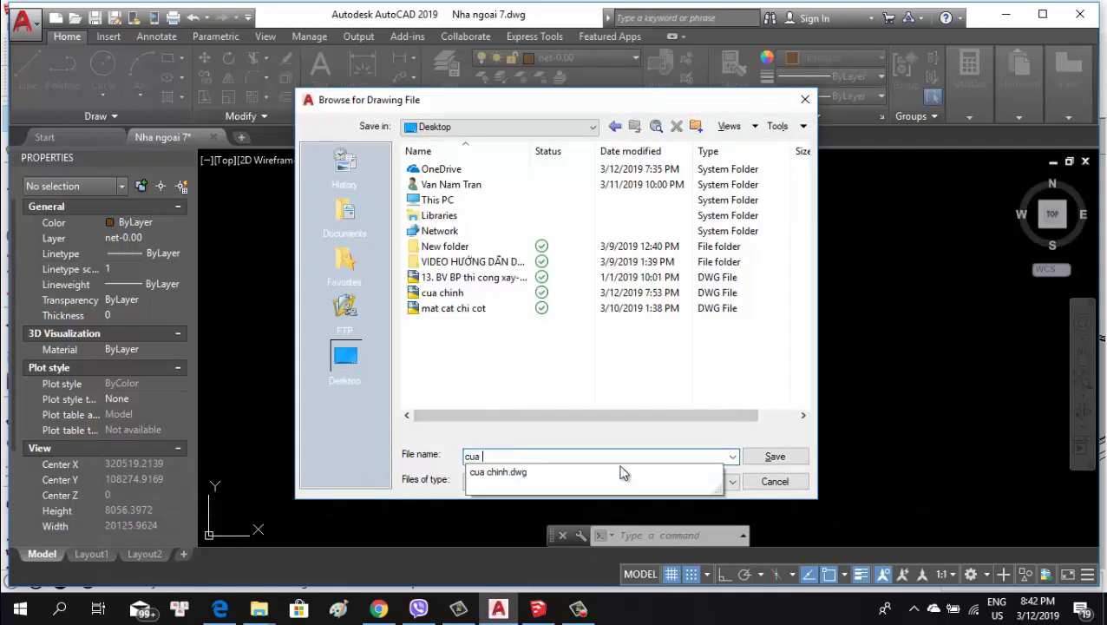
type("chinh 1")
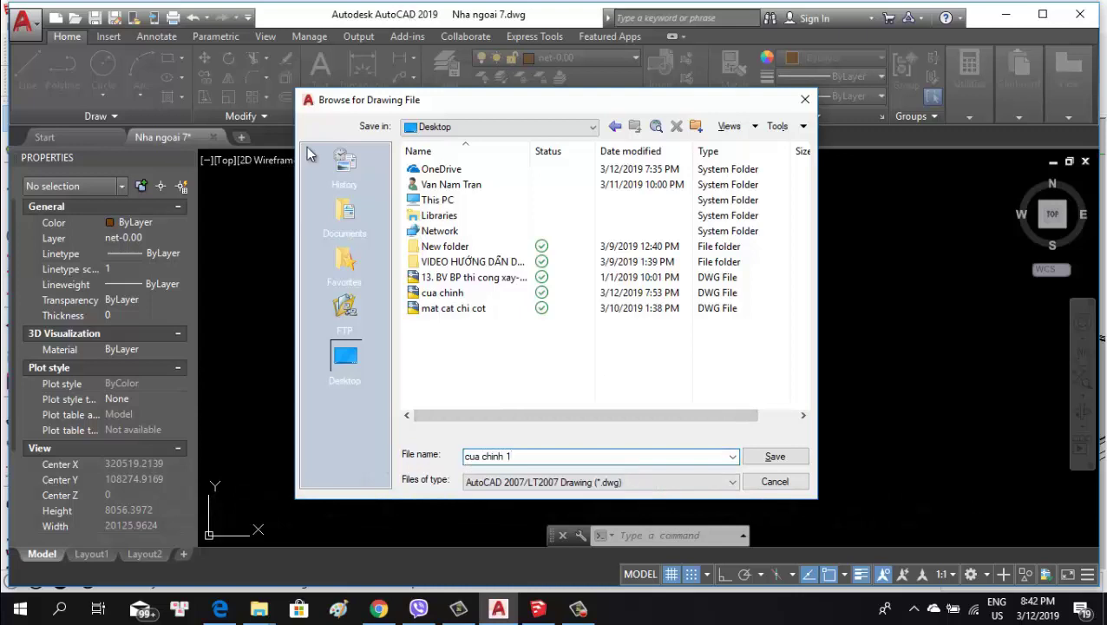
left_click(775, 455)
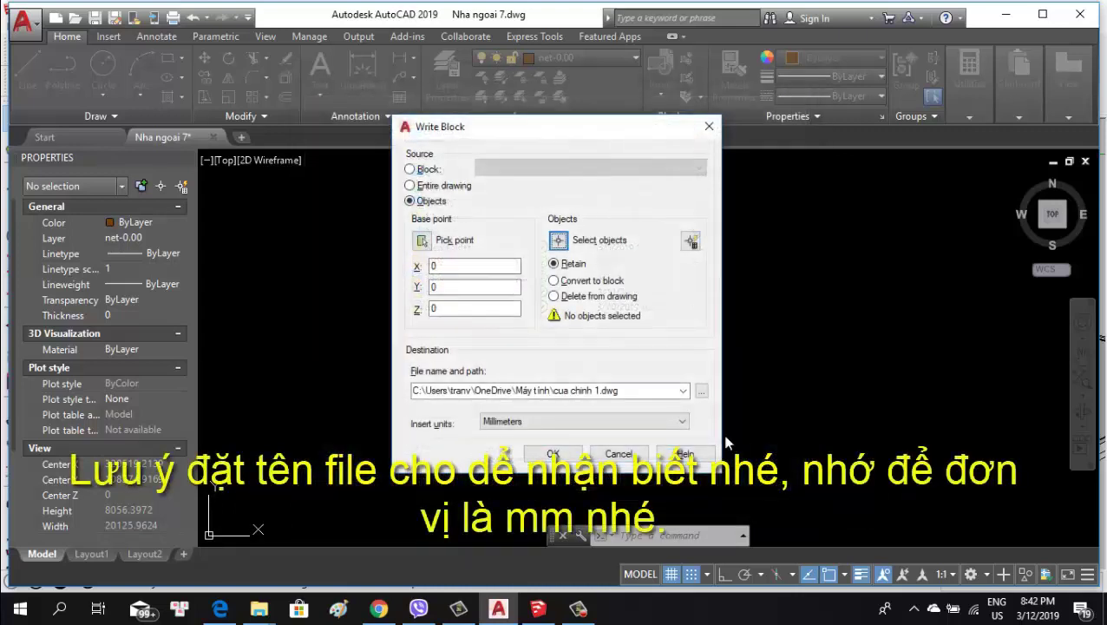
left_click(554, 456)
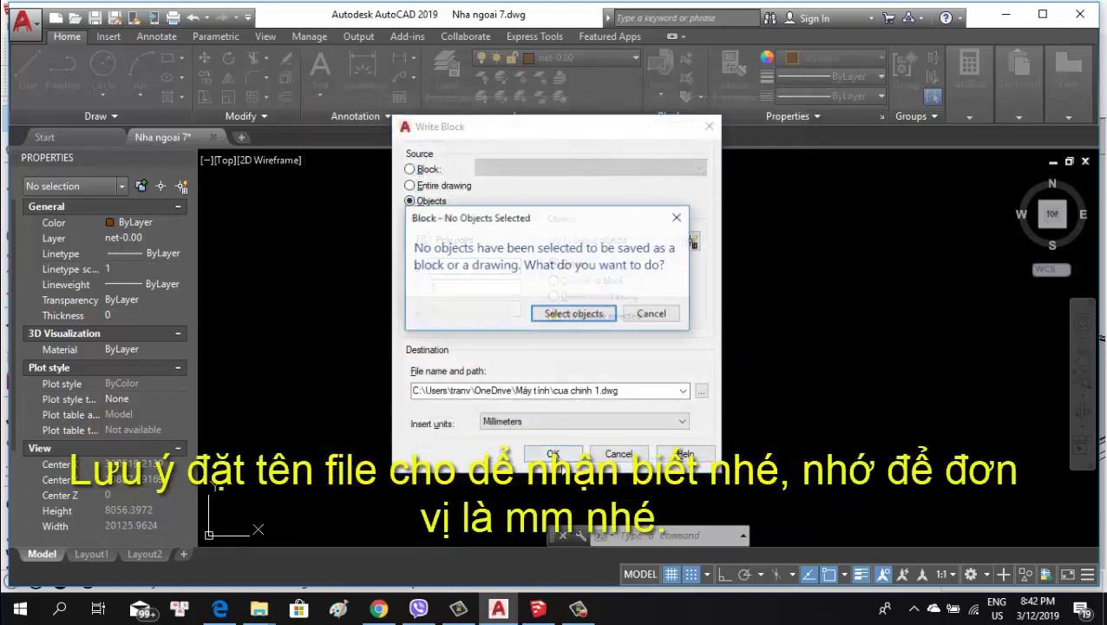
Window-select all 239 door objects, write them to the file, and return to SketchUp
left_click(560, 322)
left_click(924, 407)
left_click(457, 208)
key("Return")
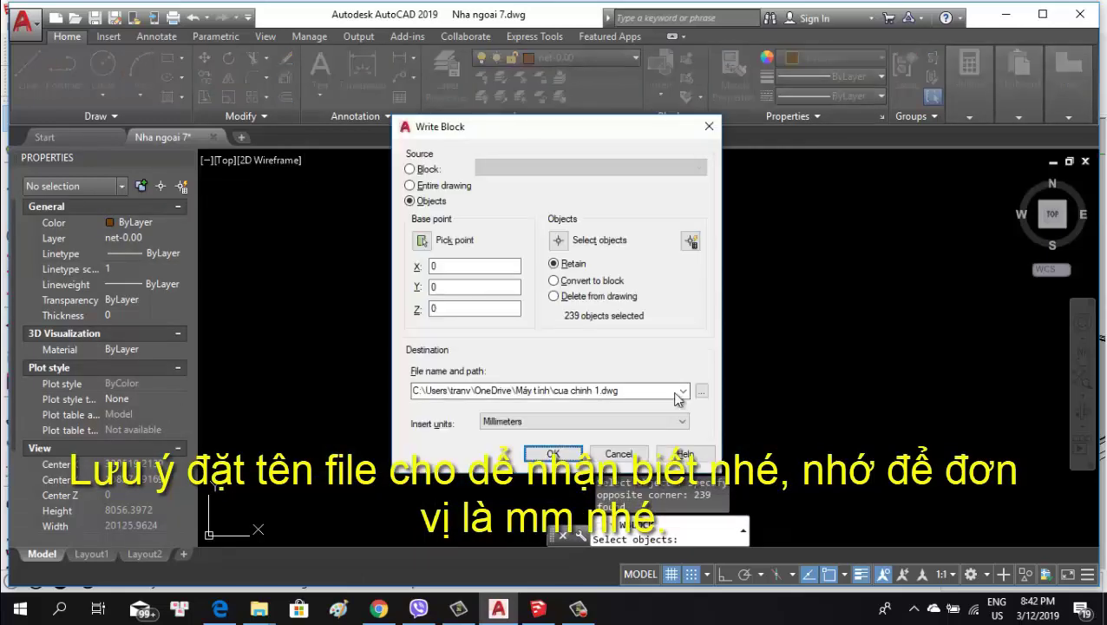
left_click(552, 455)
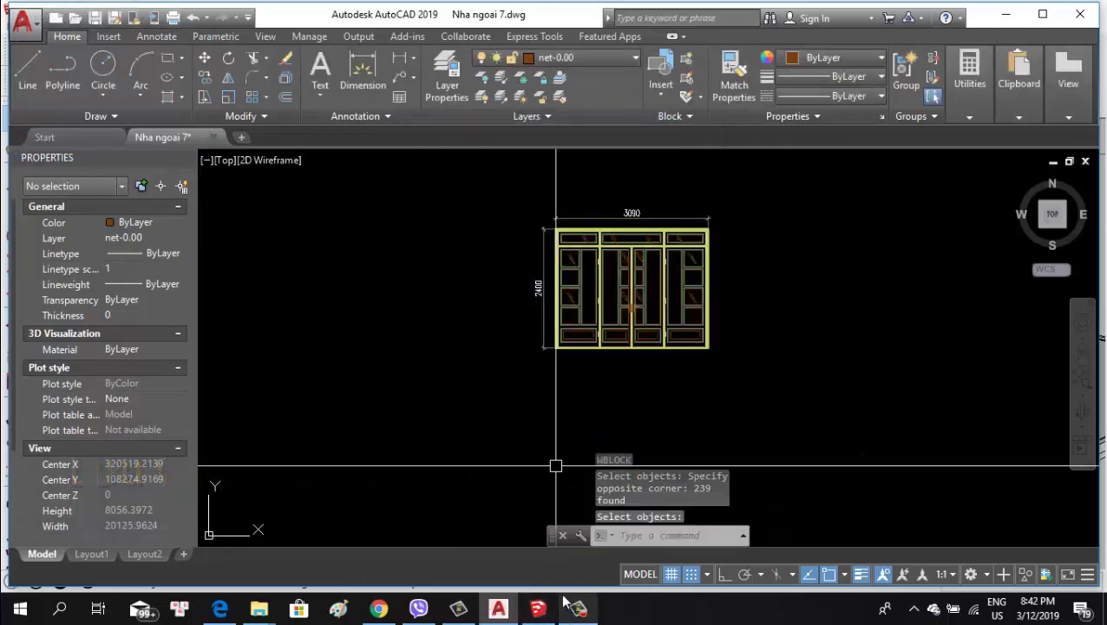
left_click(536, 611)
Import the AutoCAD drawing cua chinh 1.dwg as linework and dismiss the import summary
middle_click_drag(513, 280, 571, 348)
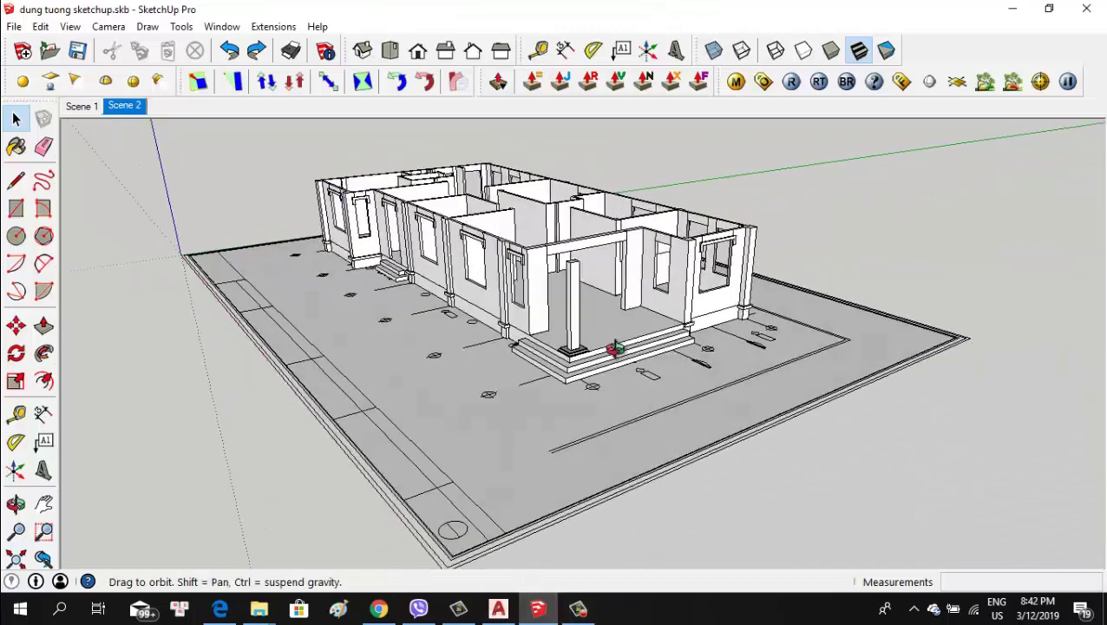
left_click(14, 26)
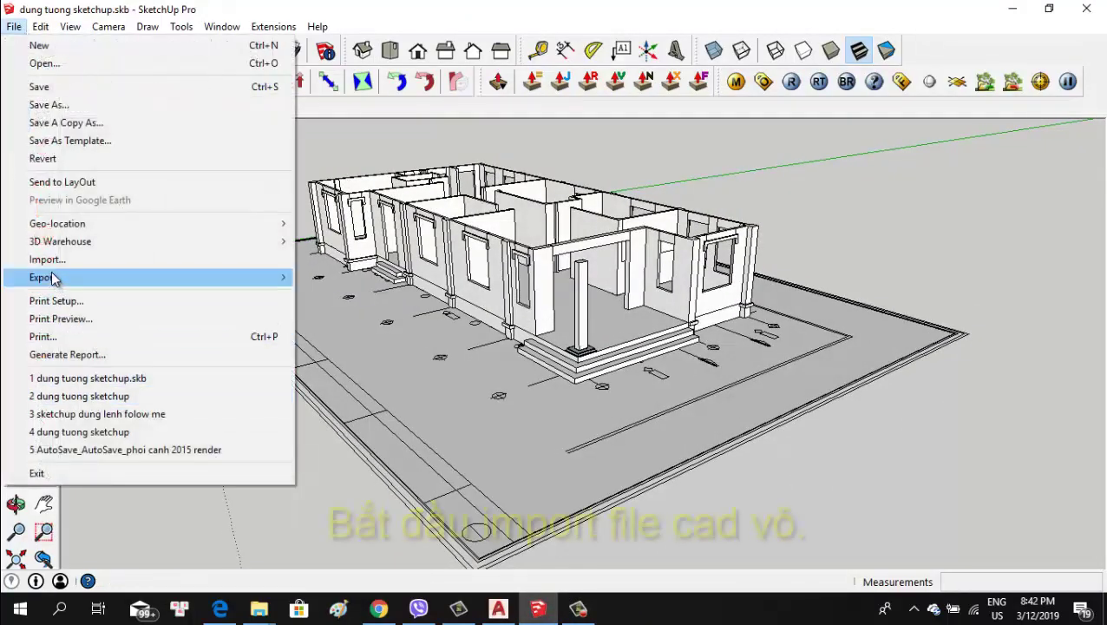
mouse_move(44, 277)
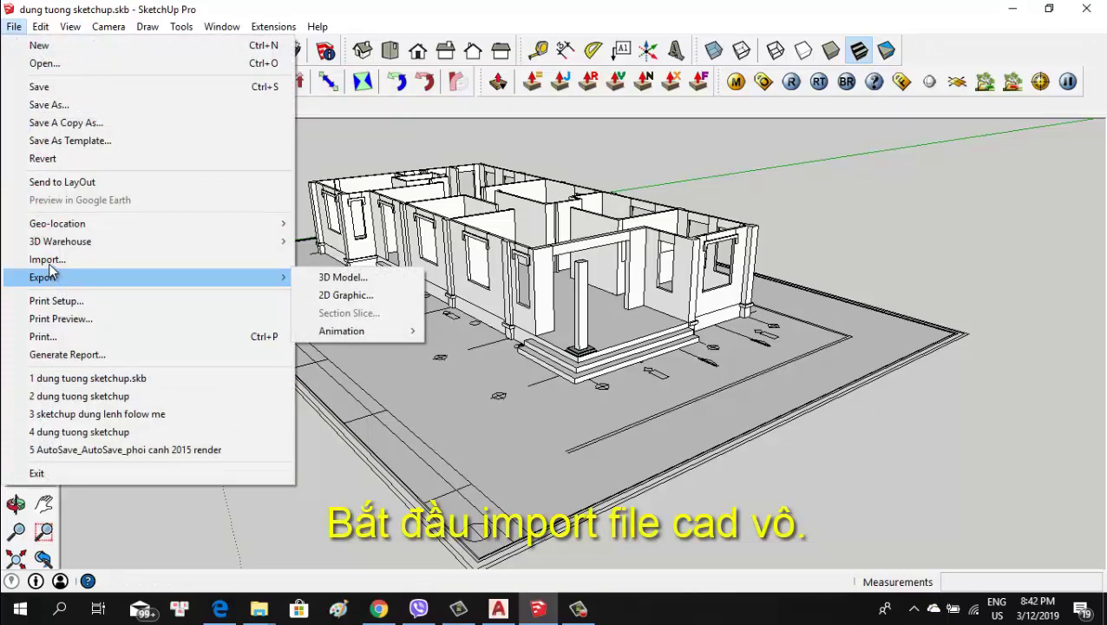
left_click(47, 259)
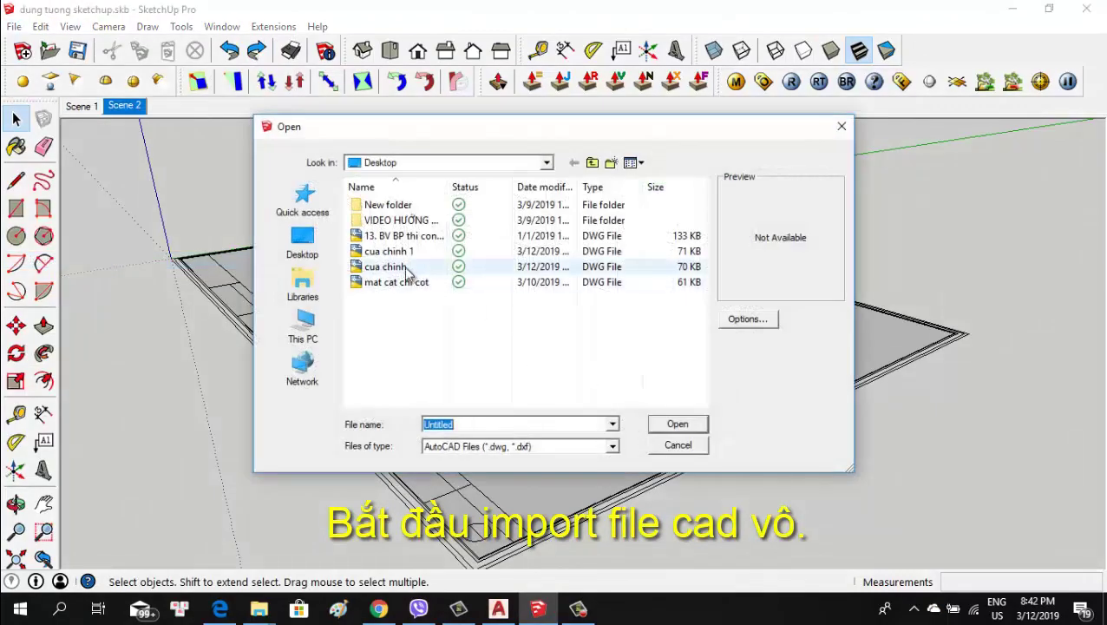
left_click(387, 250)
left_click(674, 425)
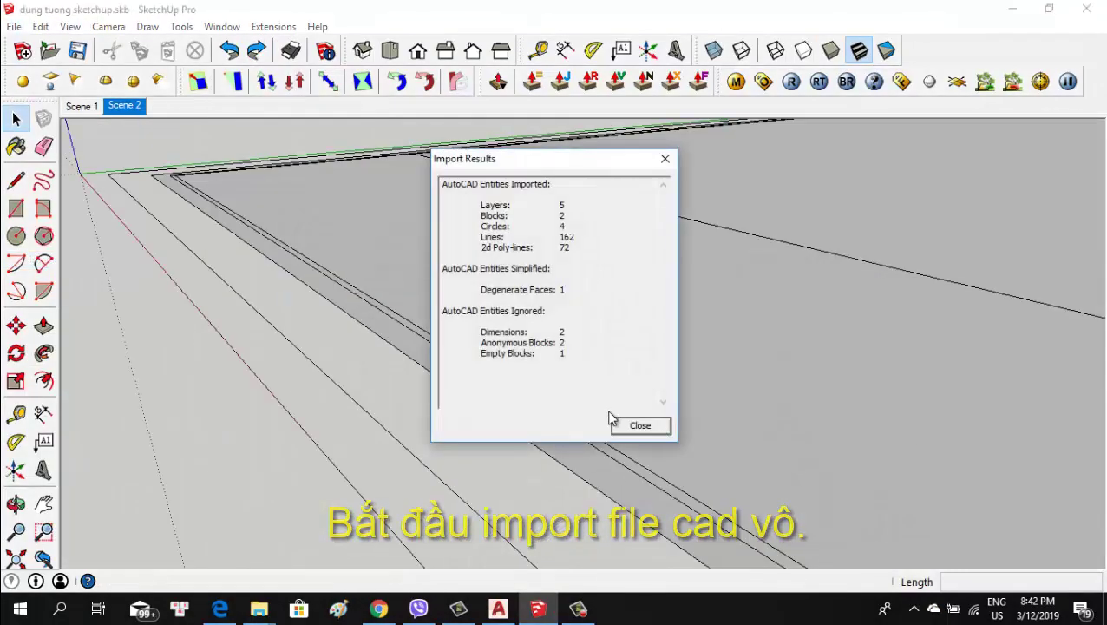
left_click(639, 425)
scroll(329, 306, "down", 3)
mouse_move(607, 347)
middle_mouse_down()
mouse_move(685, 346)
mouse_move(173, 344)
middle_mouse_up()
Snap the imported door linework's corner onto the entrance wall column corner at the porch
scroll(250, 322, "up", 2)
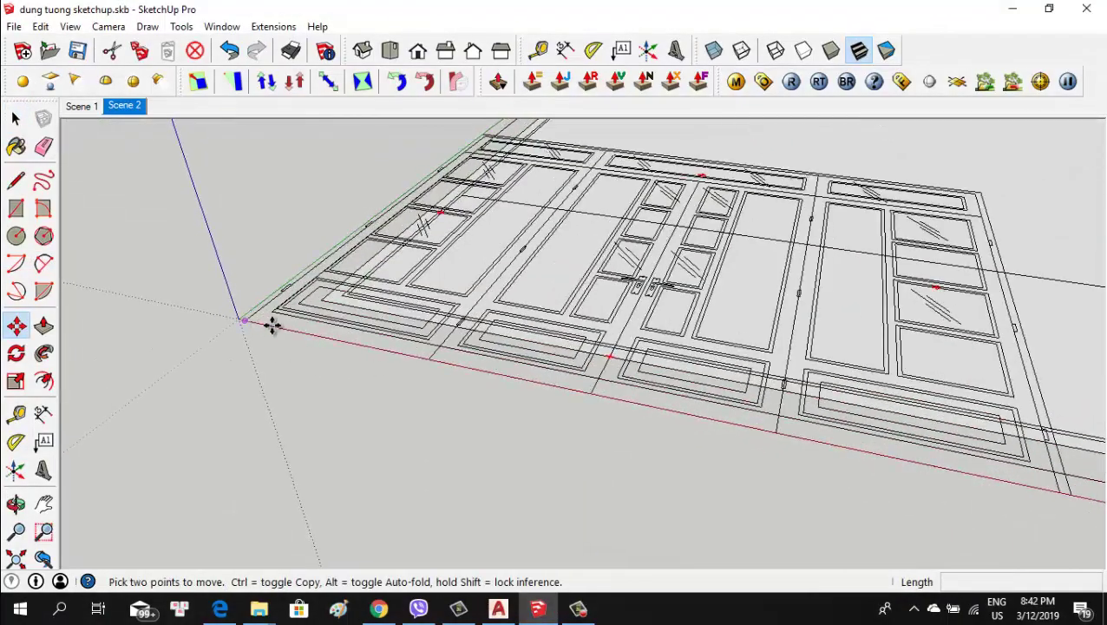
scroll(260, 321, "up", 2)
scroll(174, 313, "down", 2)
scroll(122, 318, "down", 2)
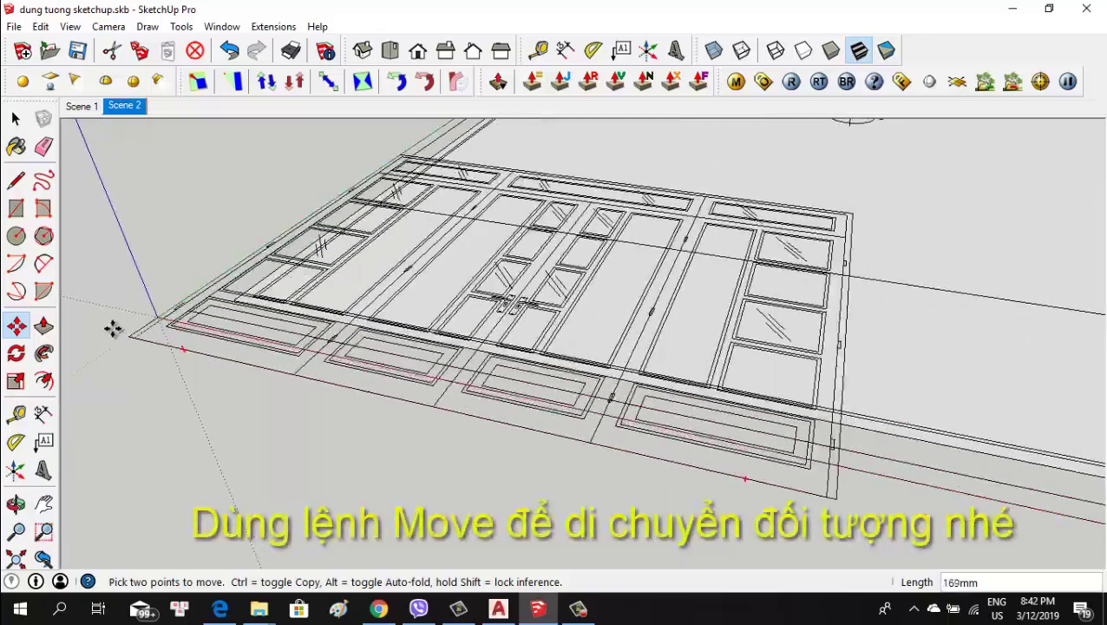
scroll(121, 326, "down", 2)
scroll(134, 336, "down", 1)
scroll(151, 348, "down", 2)
scroll(634, 325, "down", 2)
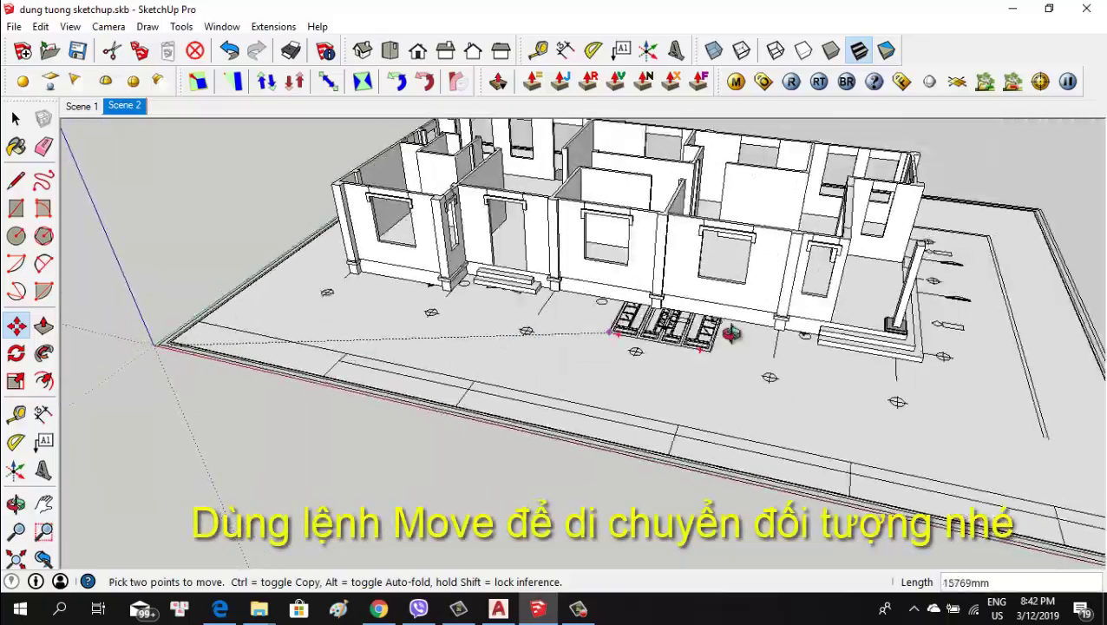
middle_click_drag(642, 323, 430, 333)
scroll(652, 382, "up", 3)
middle_click_drag(652, 382, 542, 398)
scroll(547, 408, "up", 2)
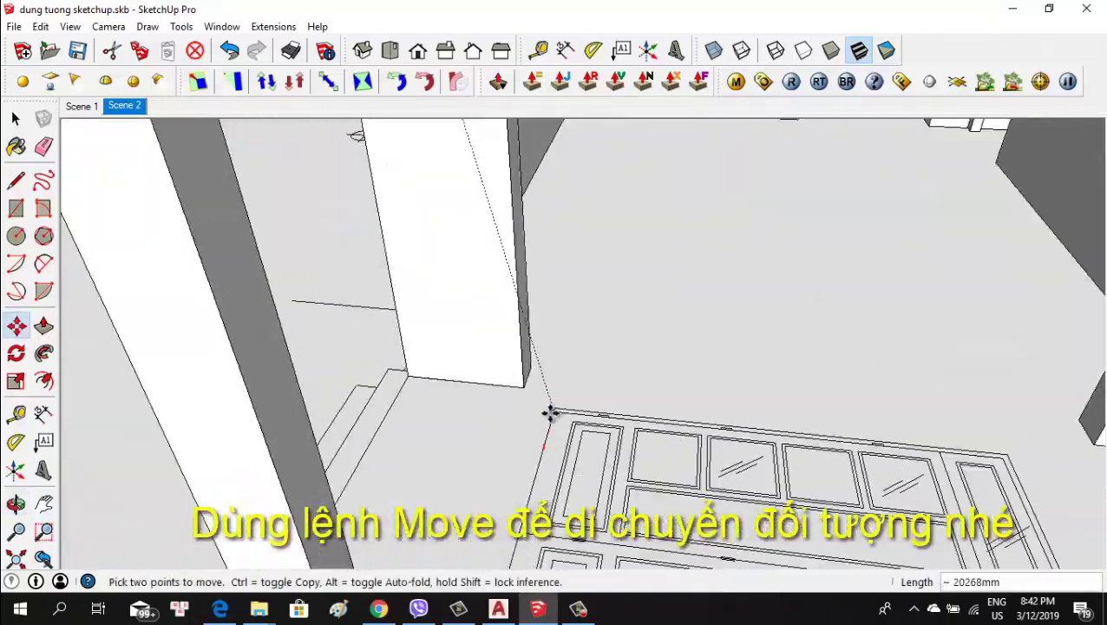
scroll(520, 394, "up", 2)
scroll(513, 381, "up", 1)
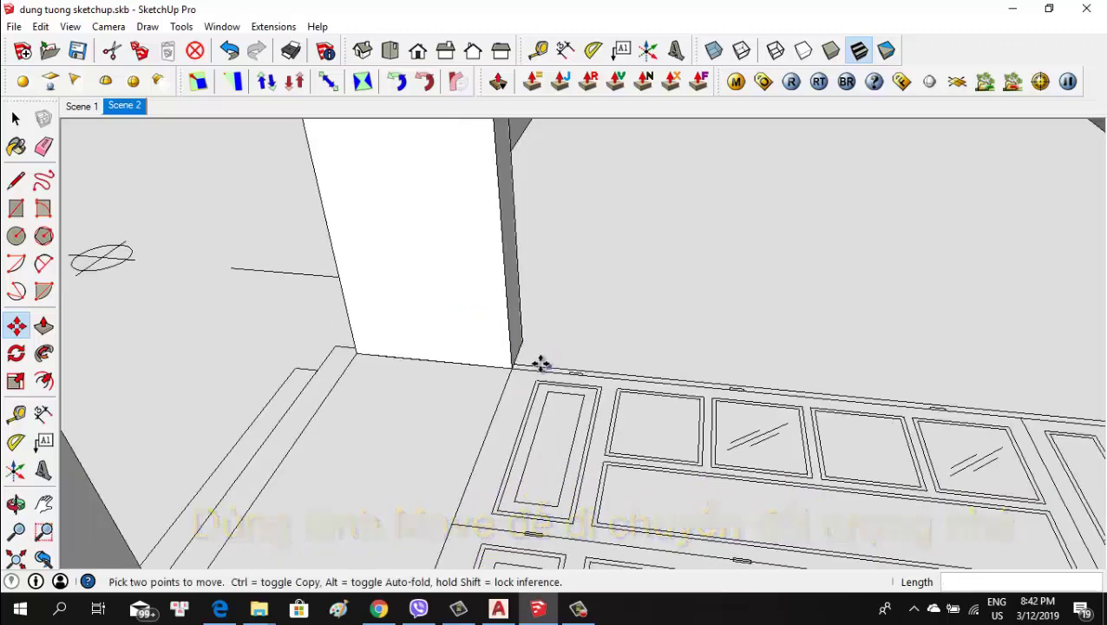
scroll(511, 374, "up", 3)
scroll(486, 356, "up", 2)
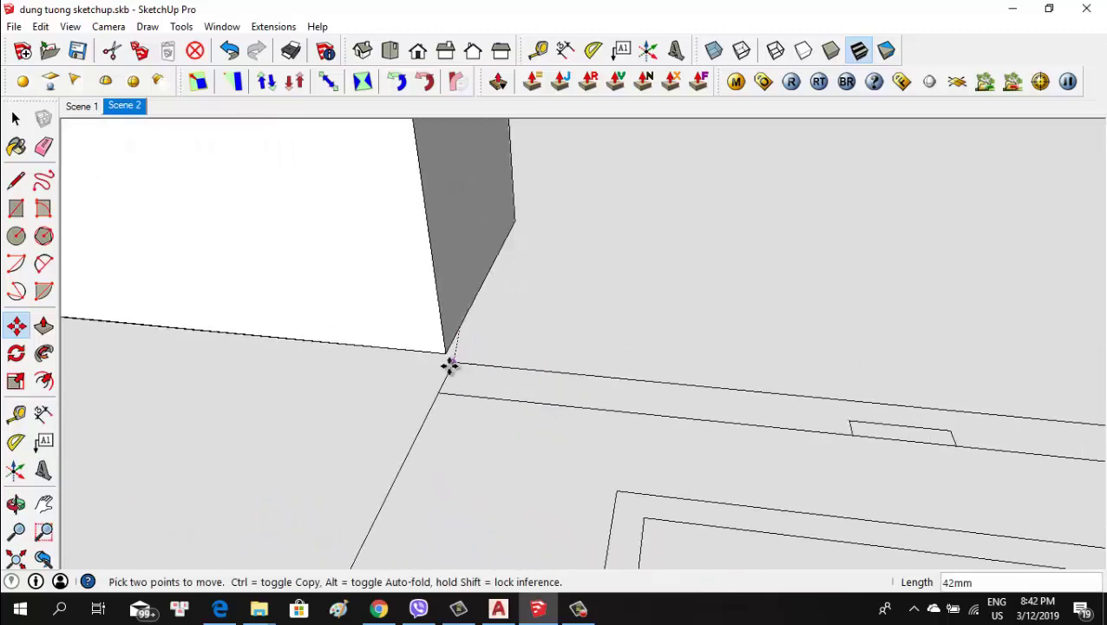
left_click(445, 358)
middle_click_drag(477, 297, 443, 299)
Rotate the door drawing 90° about the wall corner to align with the entrance opening
scroll(443, 299, "down", 3)
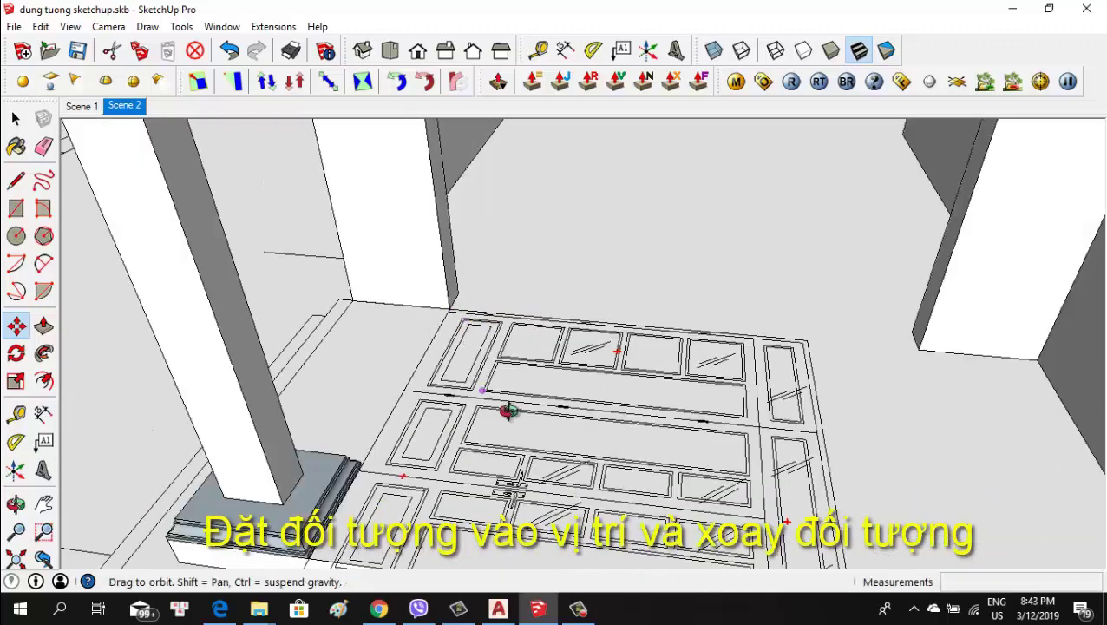
middle_click_drag(507, 408, 432, 321)
key("q")
scroll(378, 382, "up", 2)
scroll(378, 371, "up", 1)
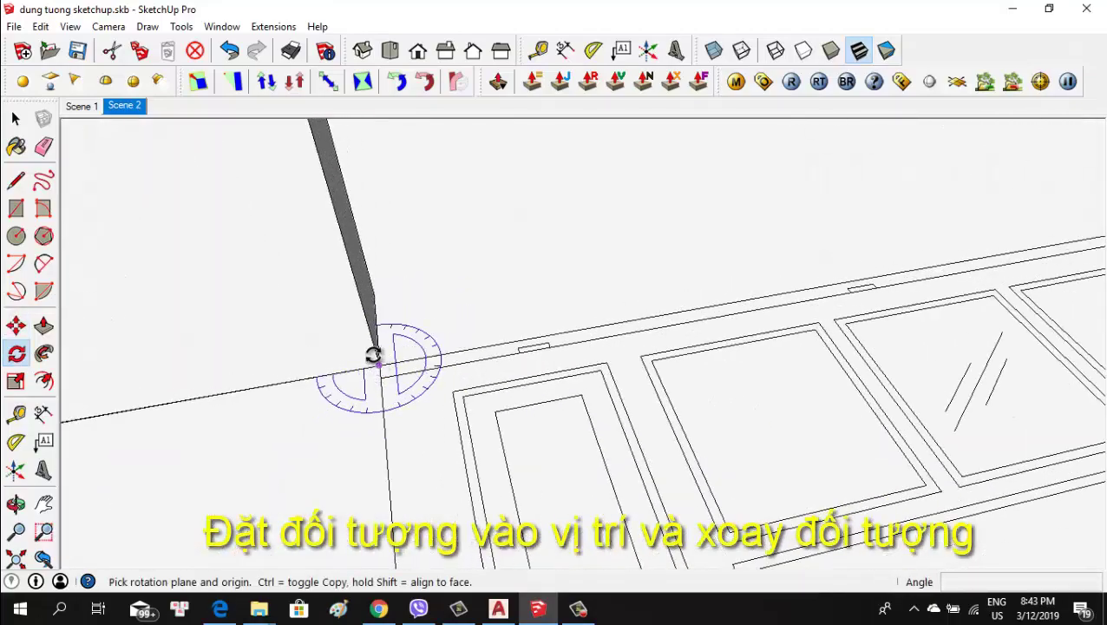
left_click(373, 355)
scroll(403, 282, "down", 3)
scroll(404, 280, "down", 2)
scroll(387, 396, "up", 3)
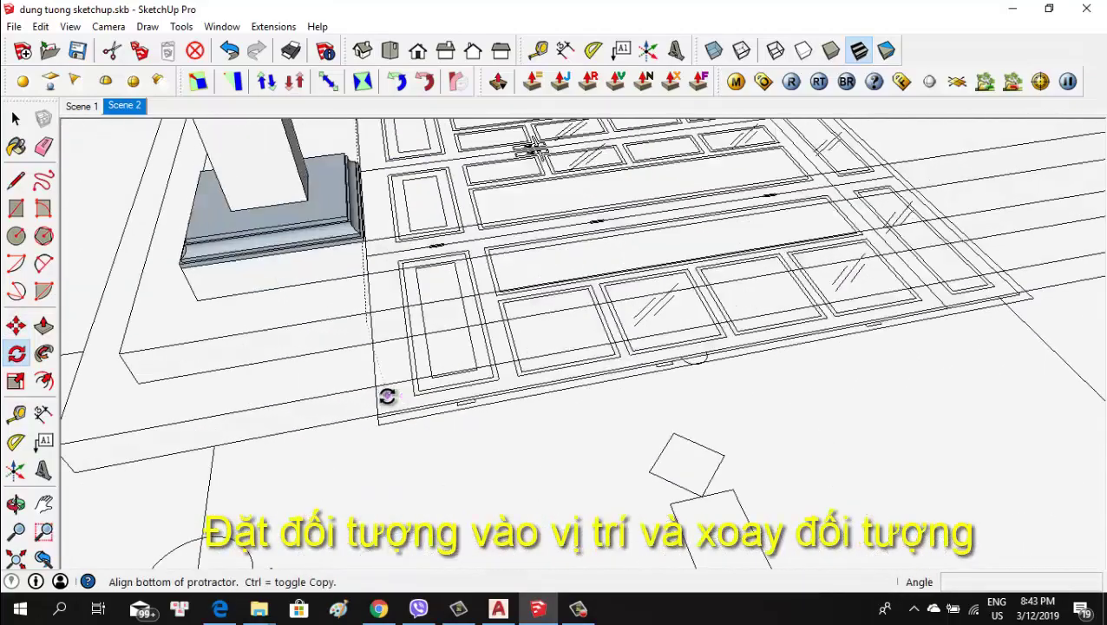
scroll(387, 395, "up", 3)
left_click(406, 418)
scroll(407, 417, "up", 2)
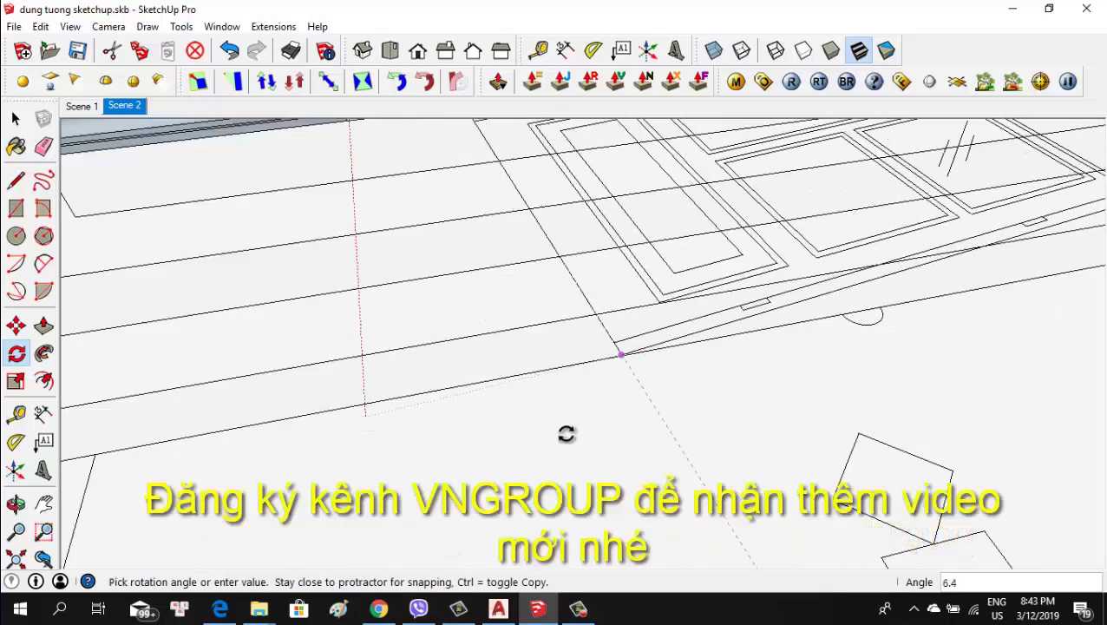
scroll(566, 434, "down", 3)
scroll(640, 440, "down", 2)
middle_click_drag(640, 440, 843, 356)
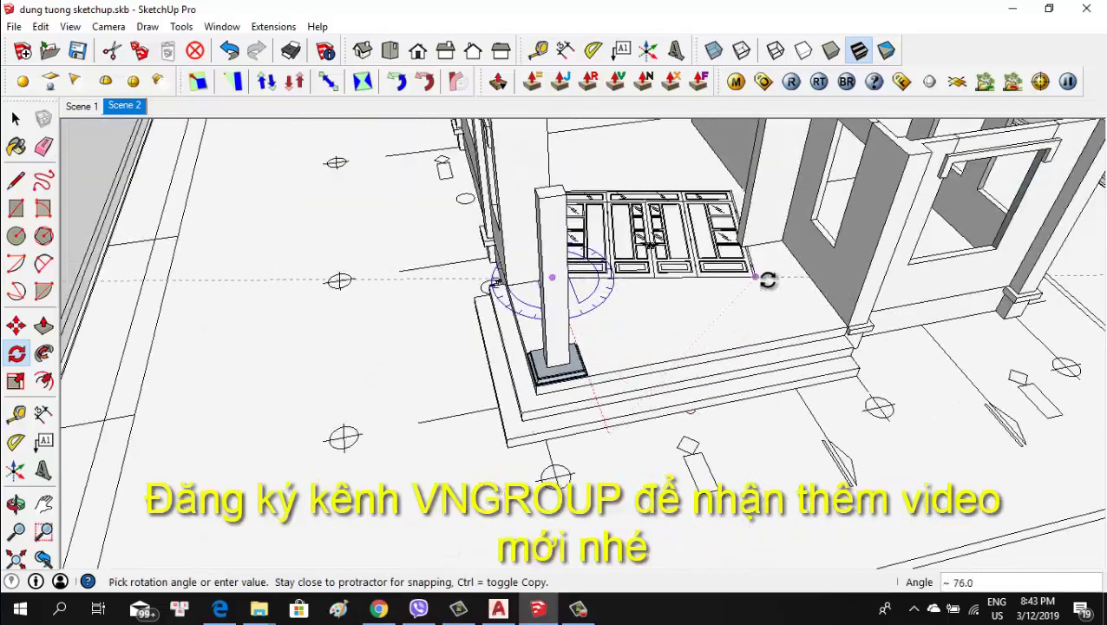
left_click(735, 250)
mouse_move(714, 279)
middle_mouse_down()
mouse_move(664, 338)
mouse_move(659, 388)
middle_mouse_up()
Select the placed door drawing and start copying it from a base point on the door
key("space")
mouse_move(722, 344)
middle_mouse_down()
mouse_move(657, 309)
mouse_move(638, 257)
mouse_move(637, 364)
middle_mouse_up()
scroll(657, 309, "up", 4)
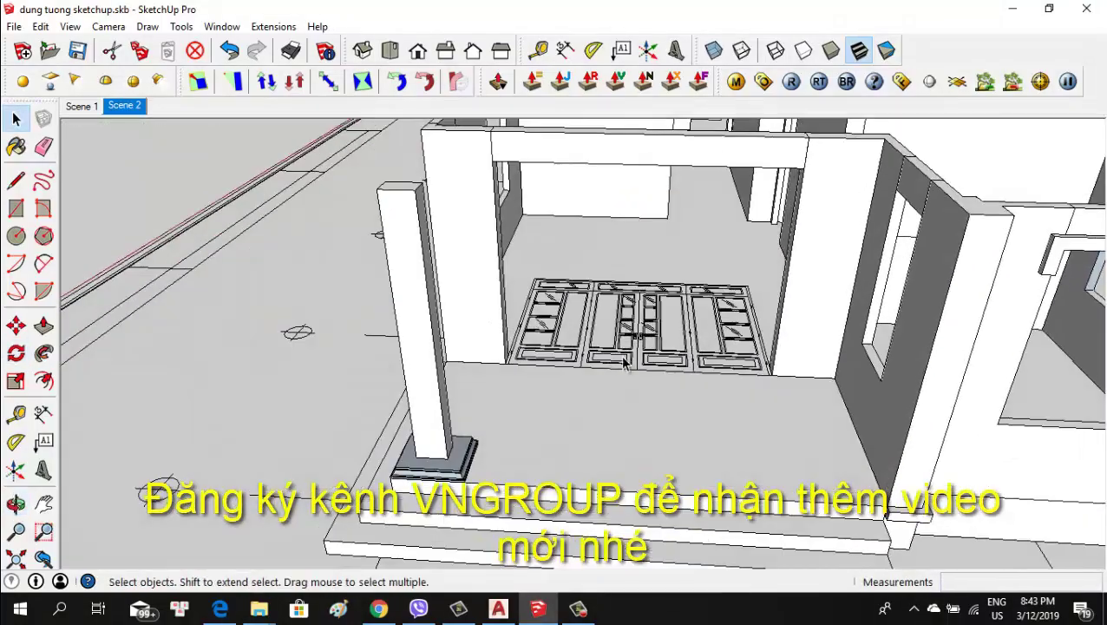
scroll(638, 388, "down", 3)
scroll(638, 325, "up", 2)
scroll(640, 328, "up", 4)
scroll(638, 362, "up", 2)
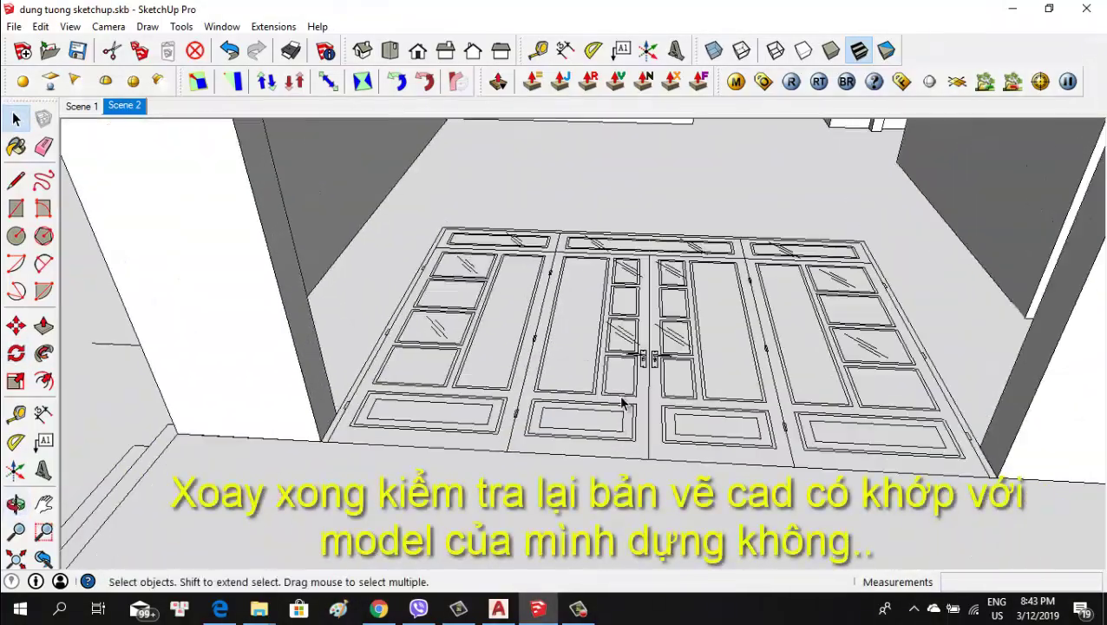
left_click(612, 402)
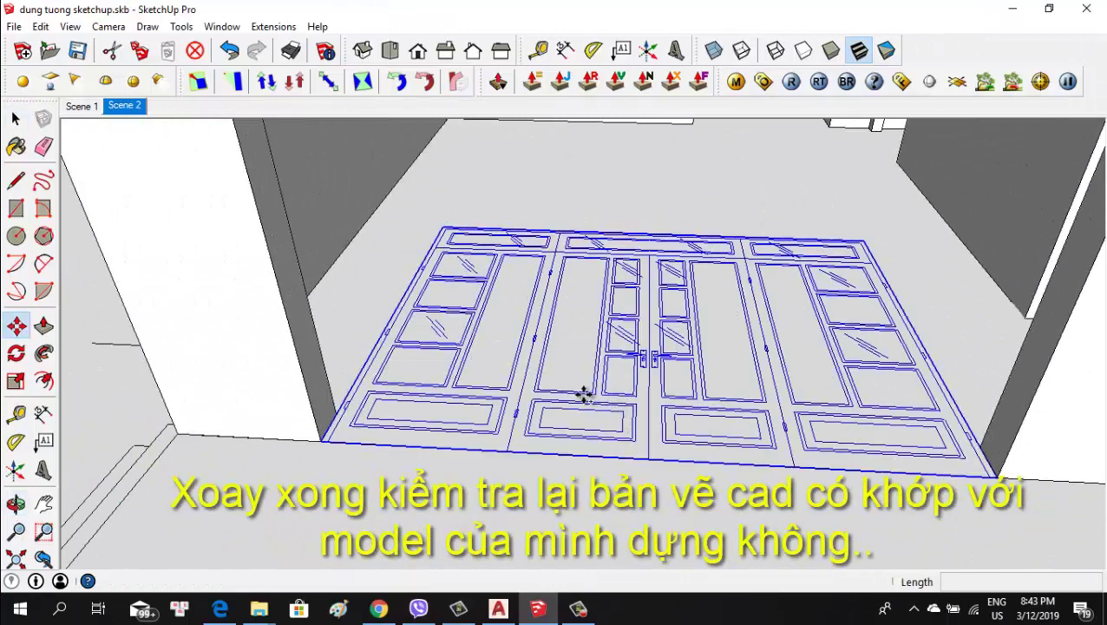
left_click(615, 392)
key("ctrl")
type("15000")
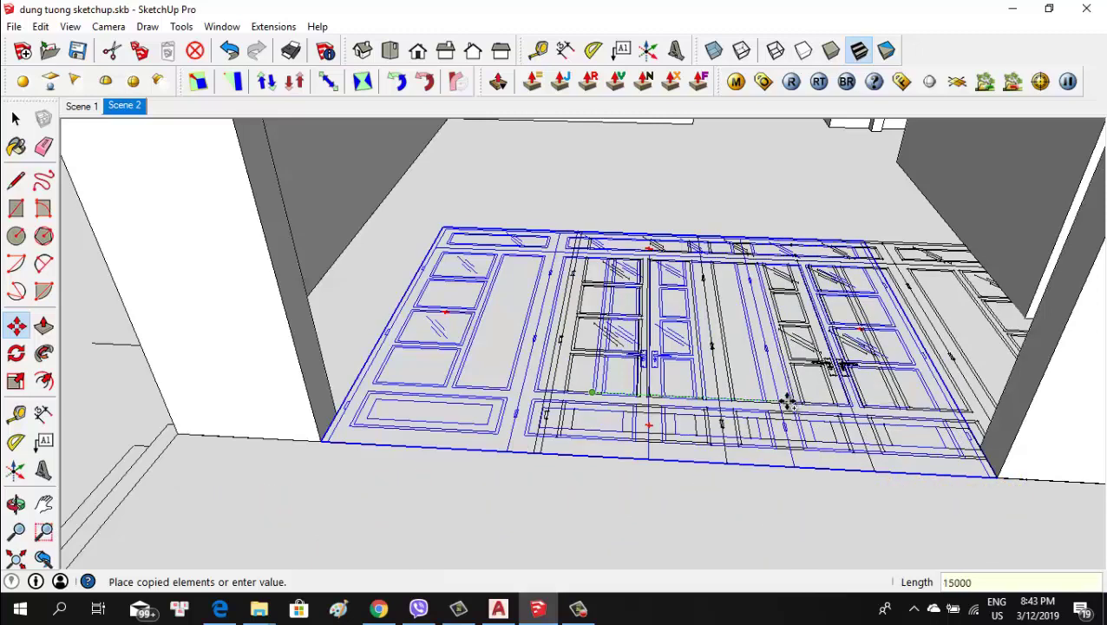
Place the door copy 15000 away and rotate it to stand upright
key("Return")
scroll(407, 400, "down", 3)
scroll(309, 383, "down", 3)
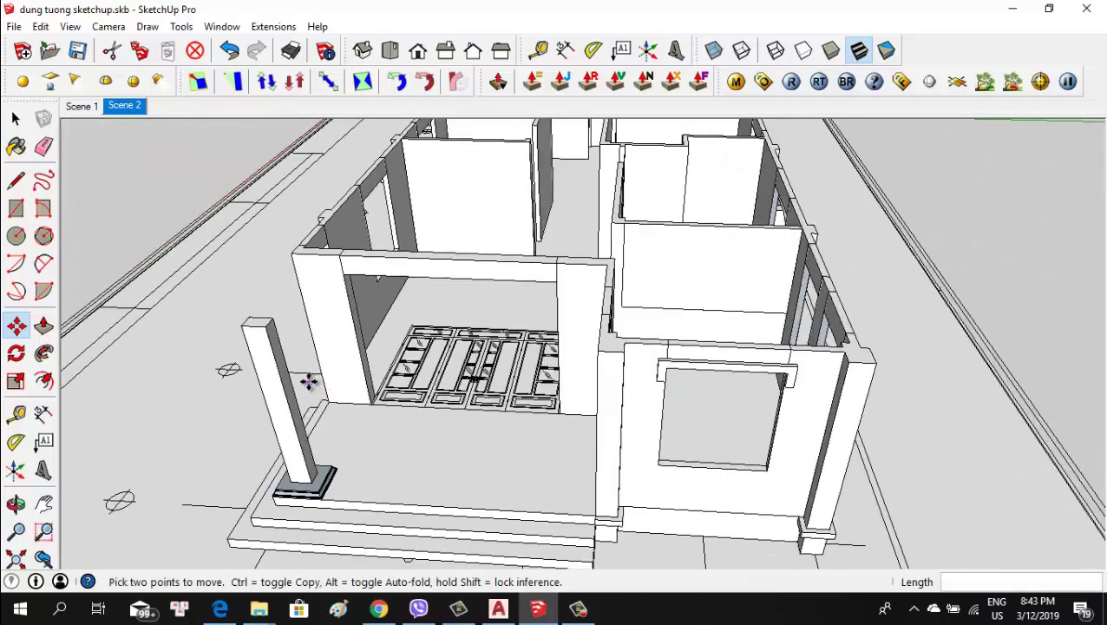
scroll(368, 392, "down", 3)
mouse_move(758, 438)
middle_mouse_down()
mouse_move(774, 433)
mouse_move(433, 302)
mouse_move(545, 433)
mouse_move(435, 274)
mouse_move(451, 289)
middle_mouse_up()
scroll(451, 289, "up", 3)
scroll(454, 312, "up", 3)
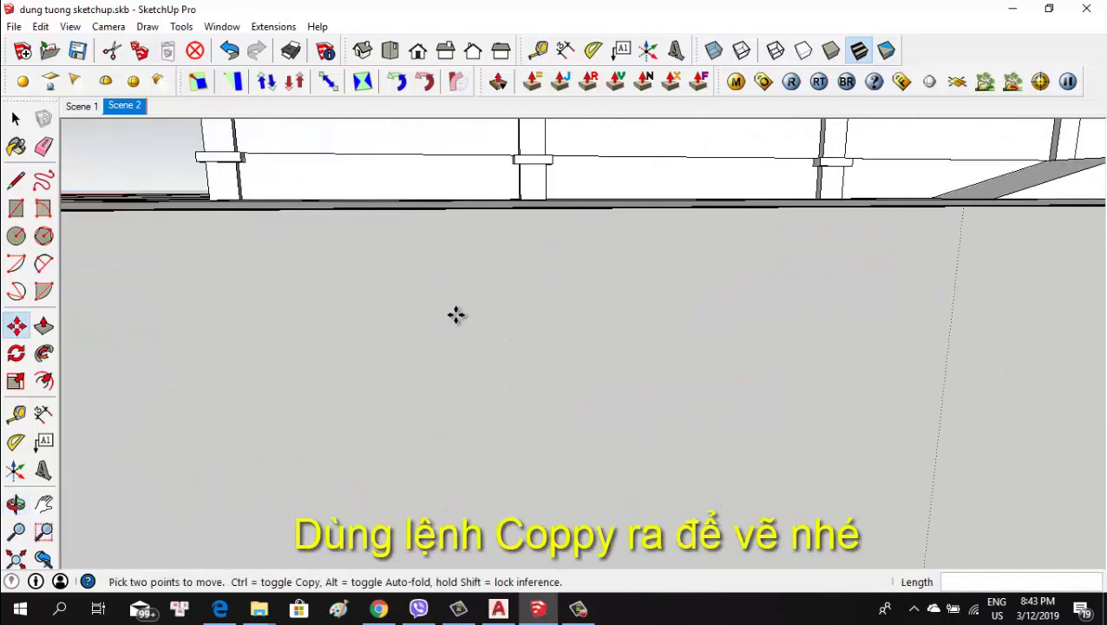
scroll(447, 314, "down", 2)
scroll(404, 352, "down", 2)
key("q")
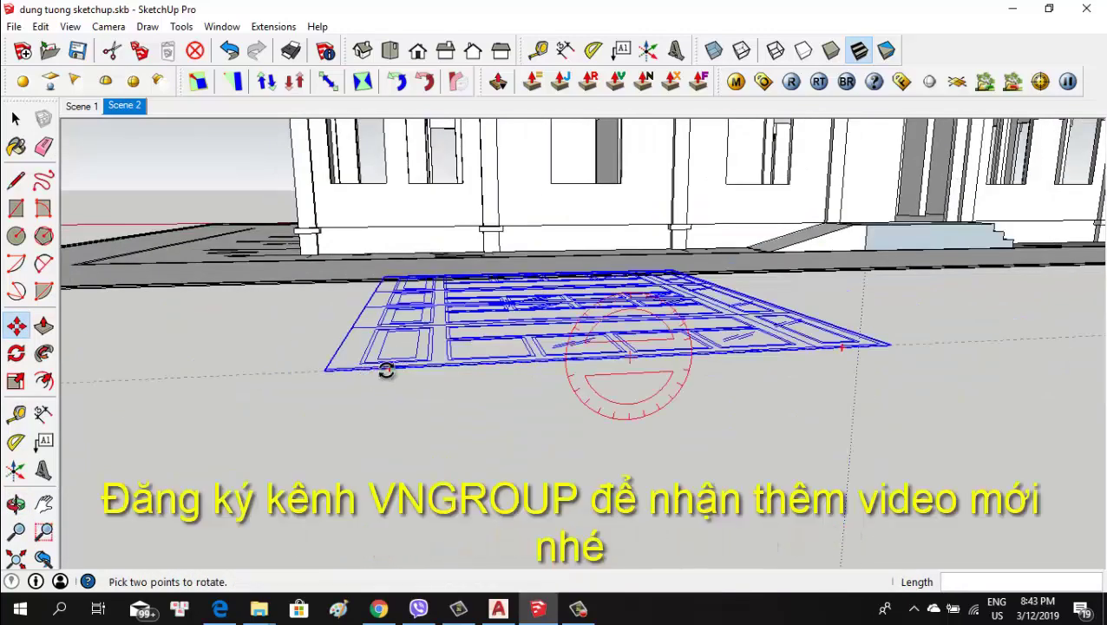
left_click(386, 371)
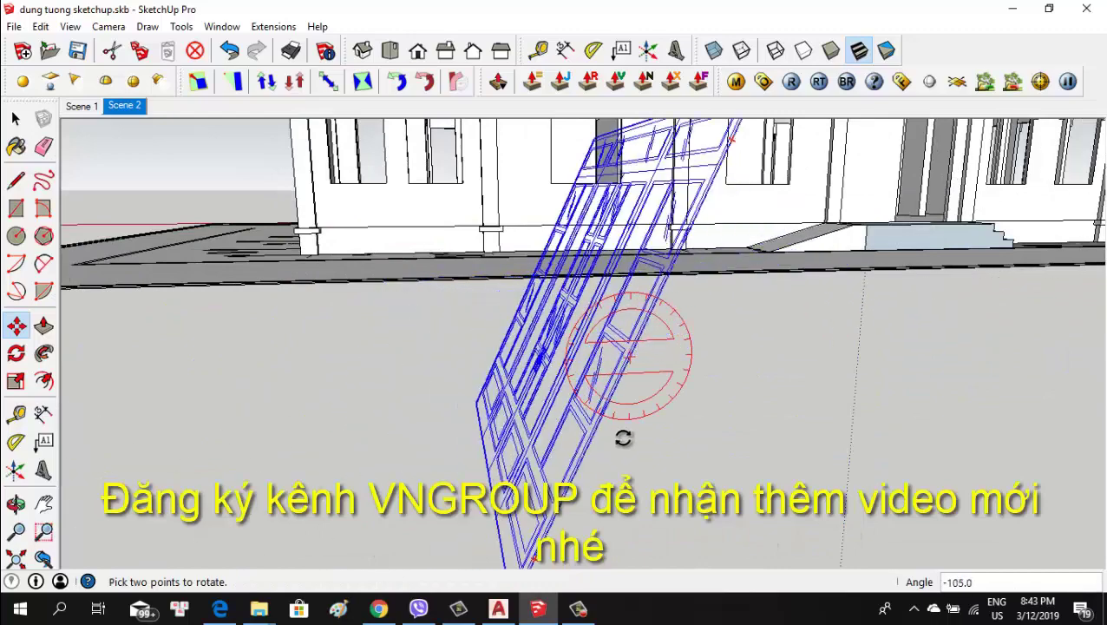
middle_click_drag(583, 300, 859, 379)
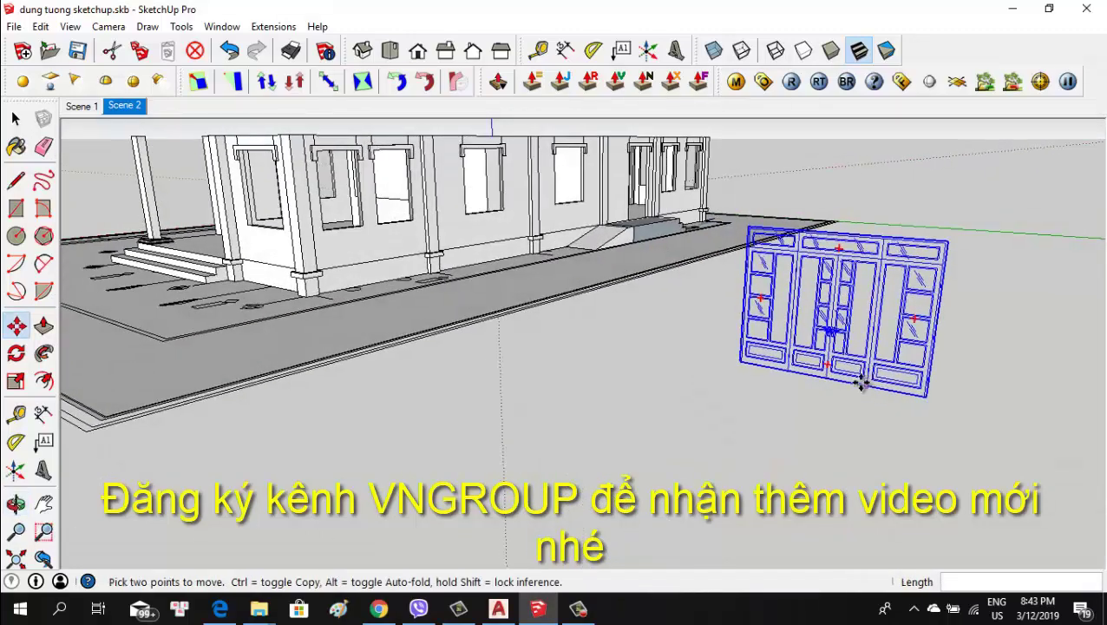
Move the upright door set up beside the house near the entrance ramp
left_click(858, 378)
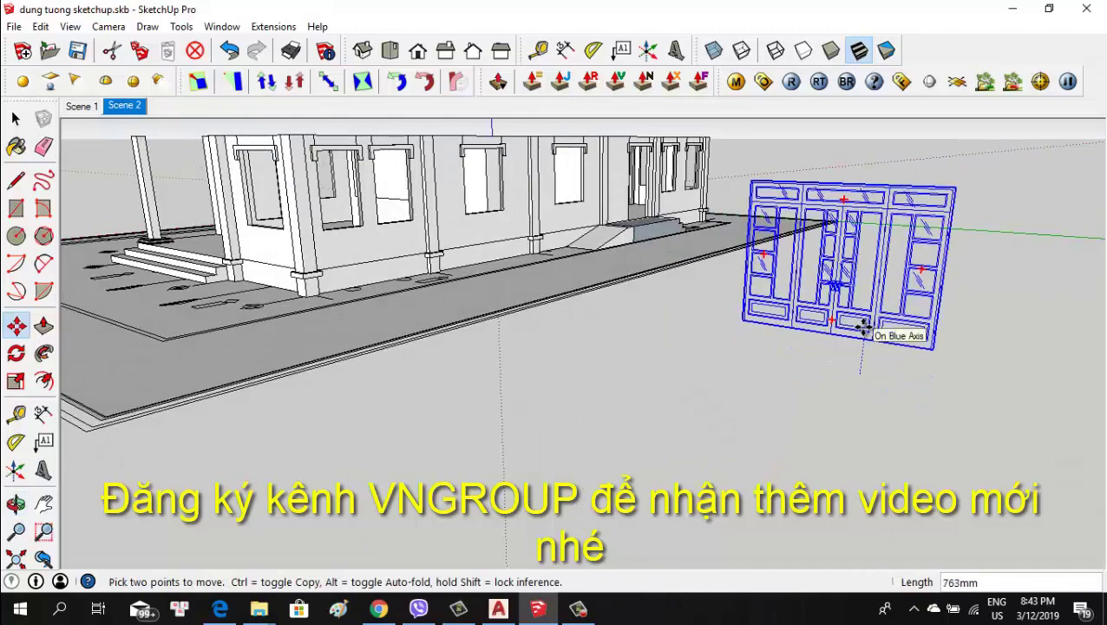
scroll(863, 325, "down", 5)
mouse_move(475, 350)
middle_mouse_down()
mouse_move(655, 371)
mouse_move(744, 333)
middle_mouse_up()
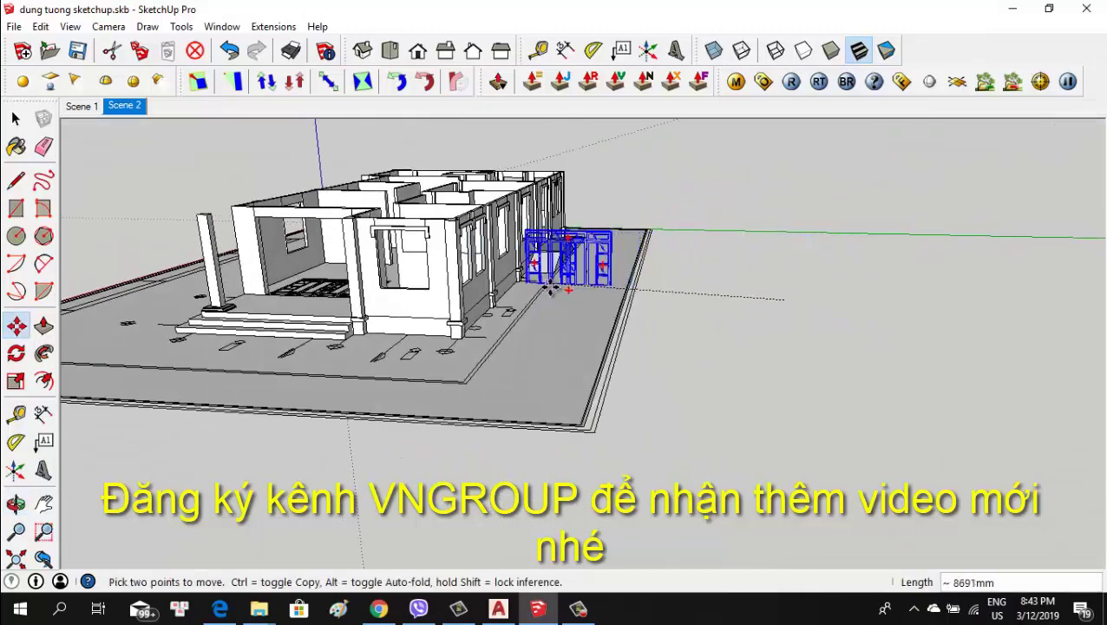
mouse_move(543, 295)
middle_mouse_down()
mouse_move(582, 287)
mouse_move(625, 190)
mouse_move(610, 227)
mouse_move(624, 257)
mouse_move(576, 264)
middle_mouse_up()
scroll(625, 190, "up", 2)
scroll(611, 347, "up", 4)
scroll(611, 347, "up", 2)
left_click(599, 332)
key("space")
Shift the upright door set further right, clear of the site
scroll(589, 205, "up", 3)
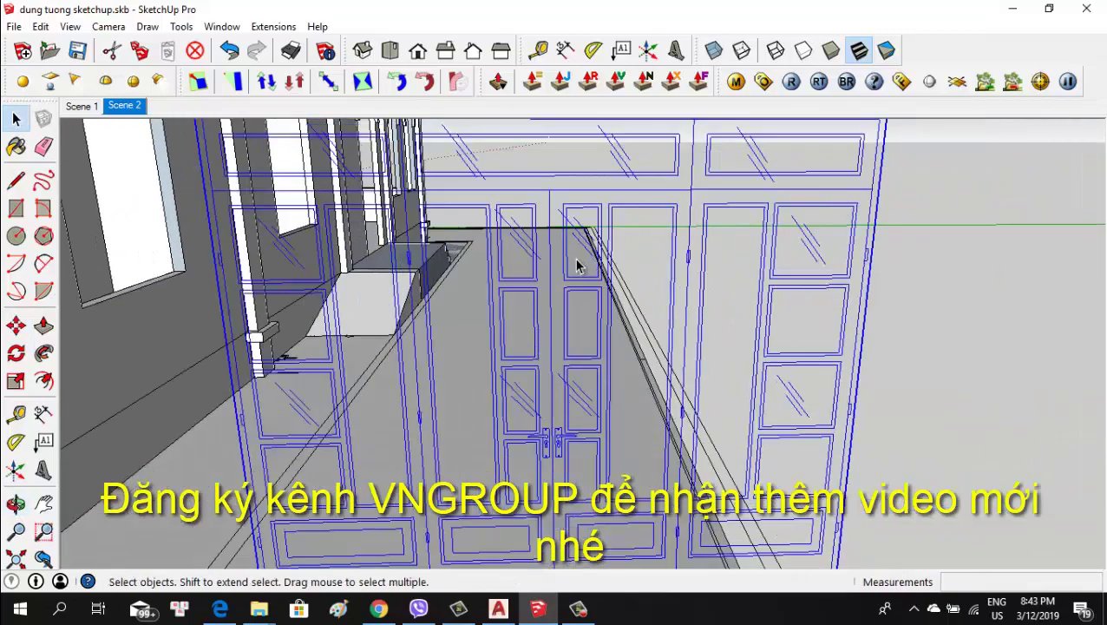
scroll(573, 289, "down", 2)
left_click(569, 281)
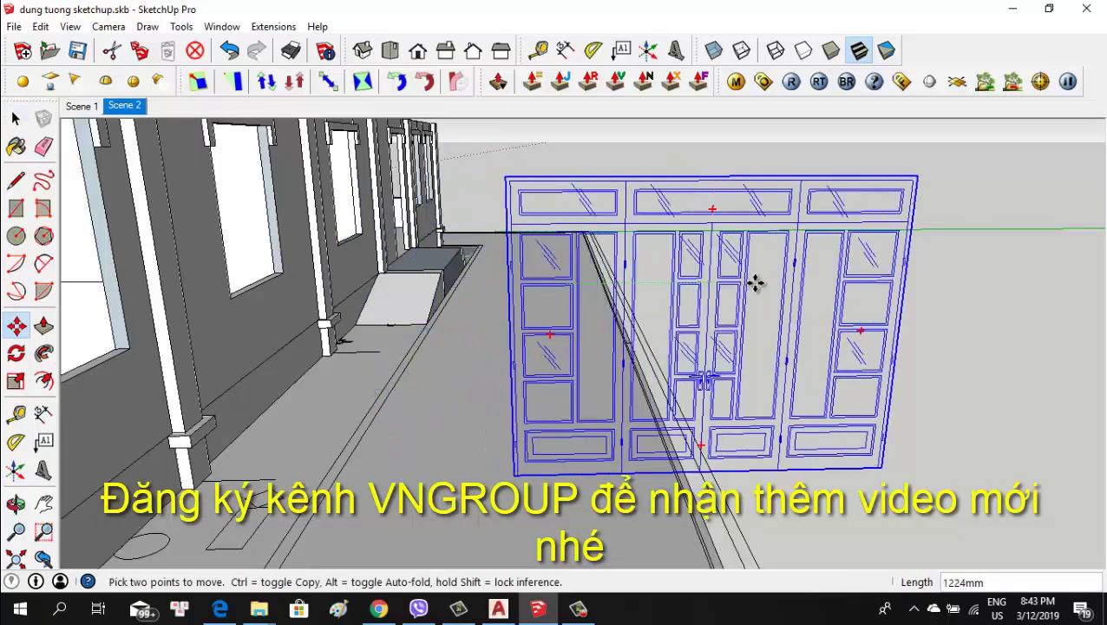
mouse_move(731, 257)
middle_mouse_down()
mouse_move(774, 301)
mouse_move(637, 252)
middle_mouse_up()
scroll(637, 252, "up", 2)
scroll(636, 260, "up", 2)
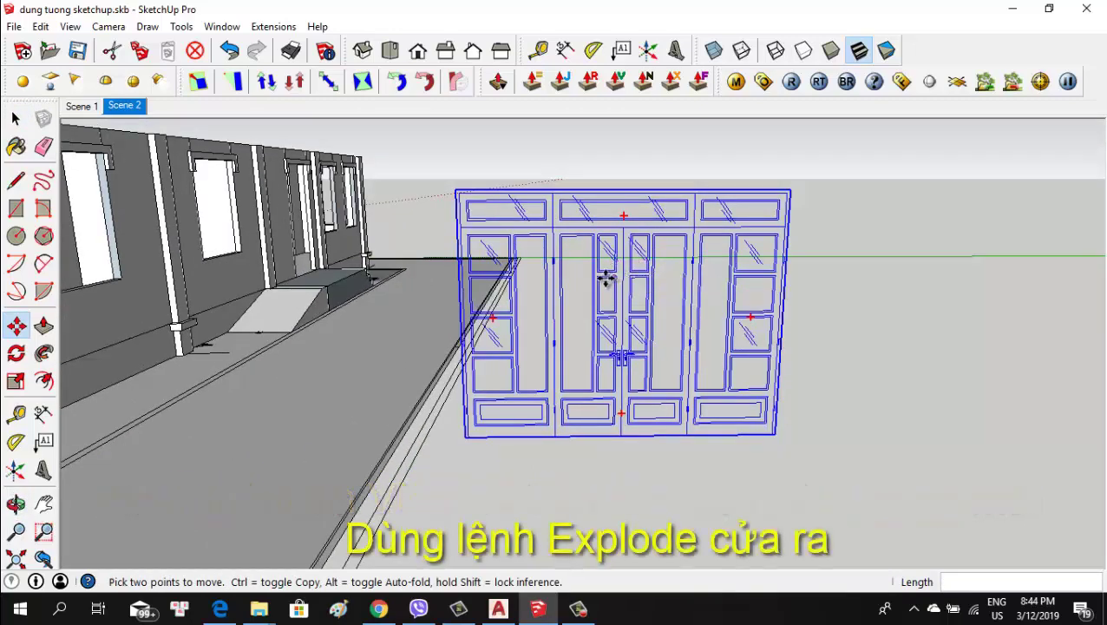
Explode the upright door component into loose edges and clear the selection
middle_click_drag(618, 272, 617, 260)
right_click(601, 202)
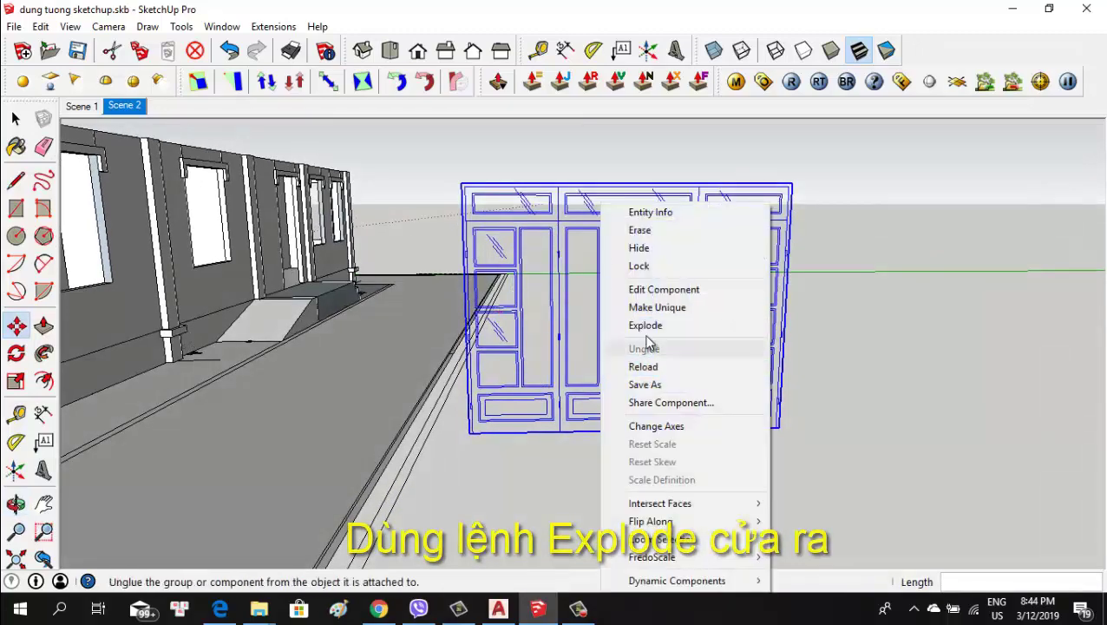
left_click(647, 325)
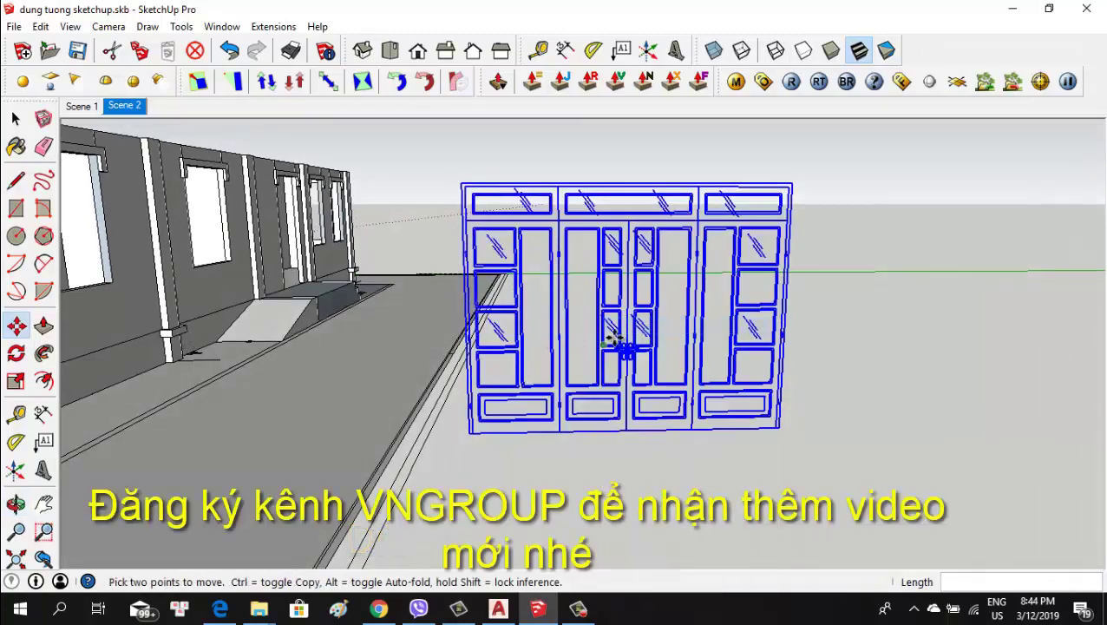
right_click(623, 306)
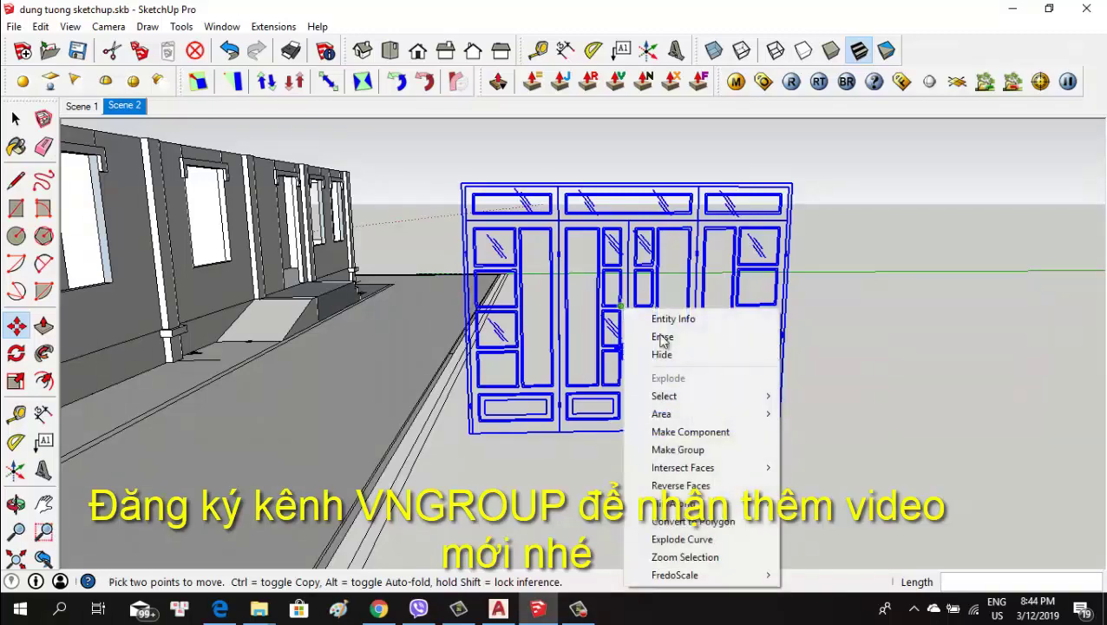
left_click(848, 385)
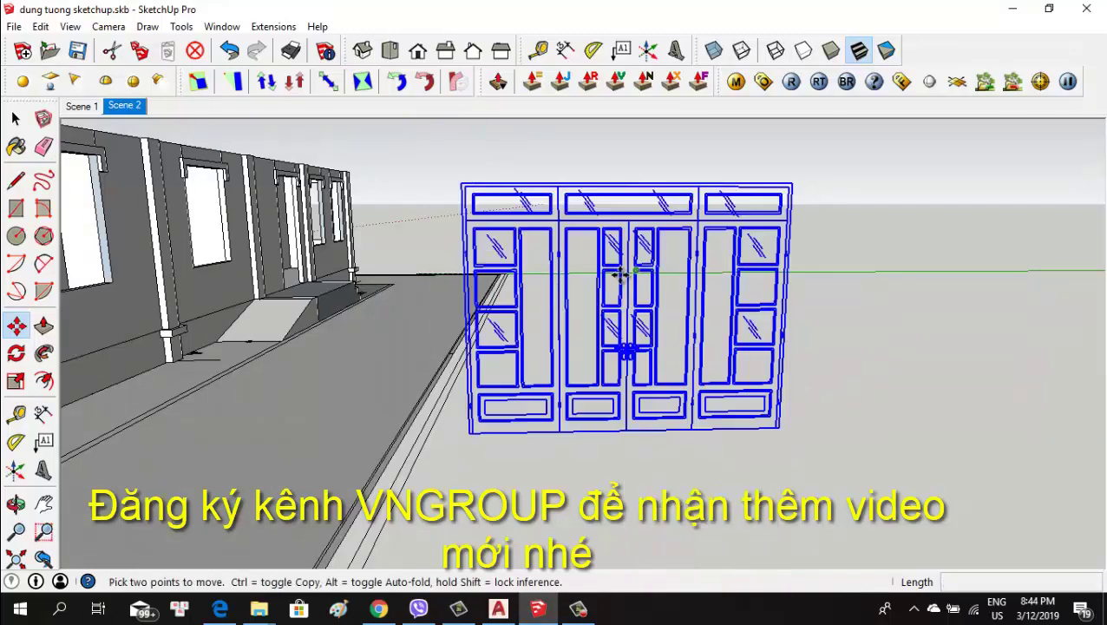
left_click(620, 323)
middle_click_drag(639, 320, 632, 321)
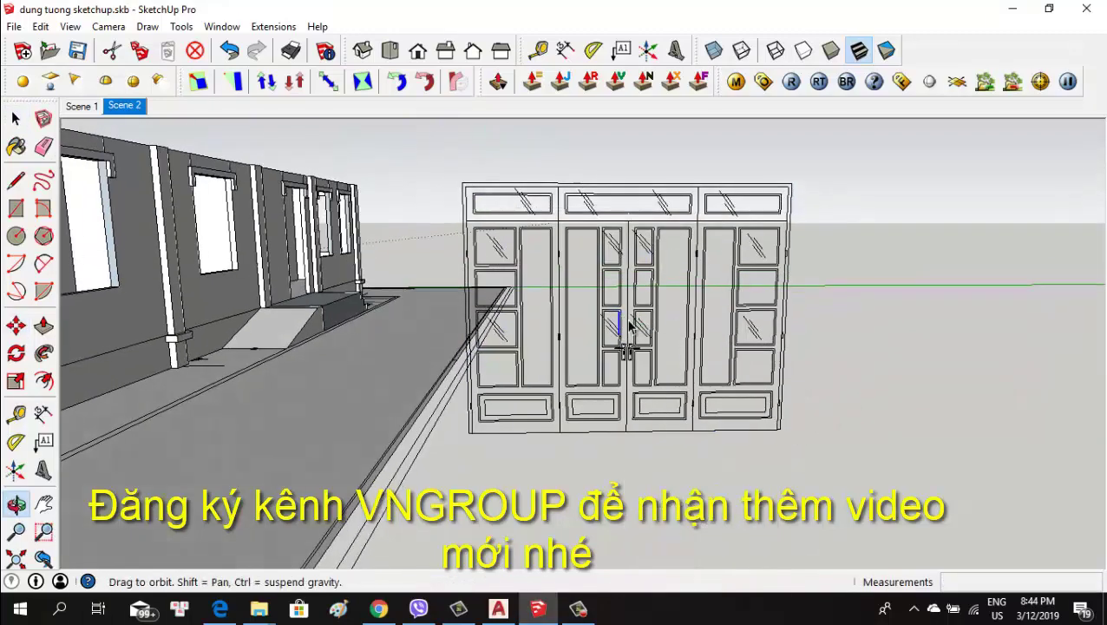
scroll(524, 230, "up", 3)
scroll(501, 227, "down", 2)
middle_click_drag(484, 233, 477, 218)
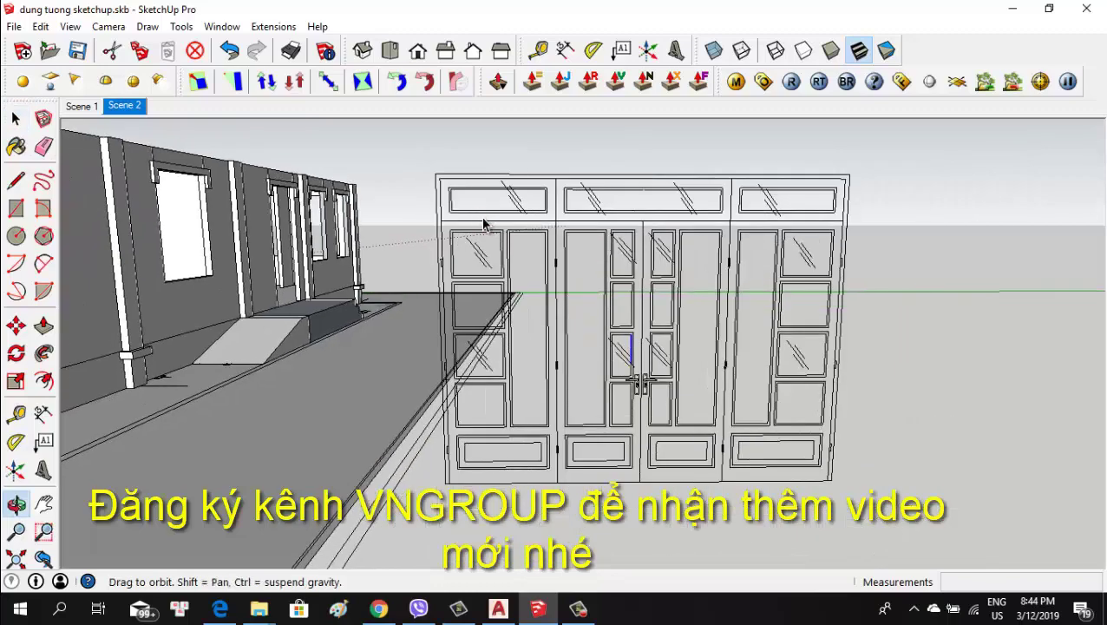
scroll(439, 210, "up", 3)
scroll(438, 210, "up", 2)
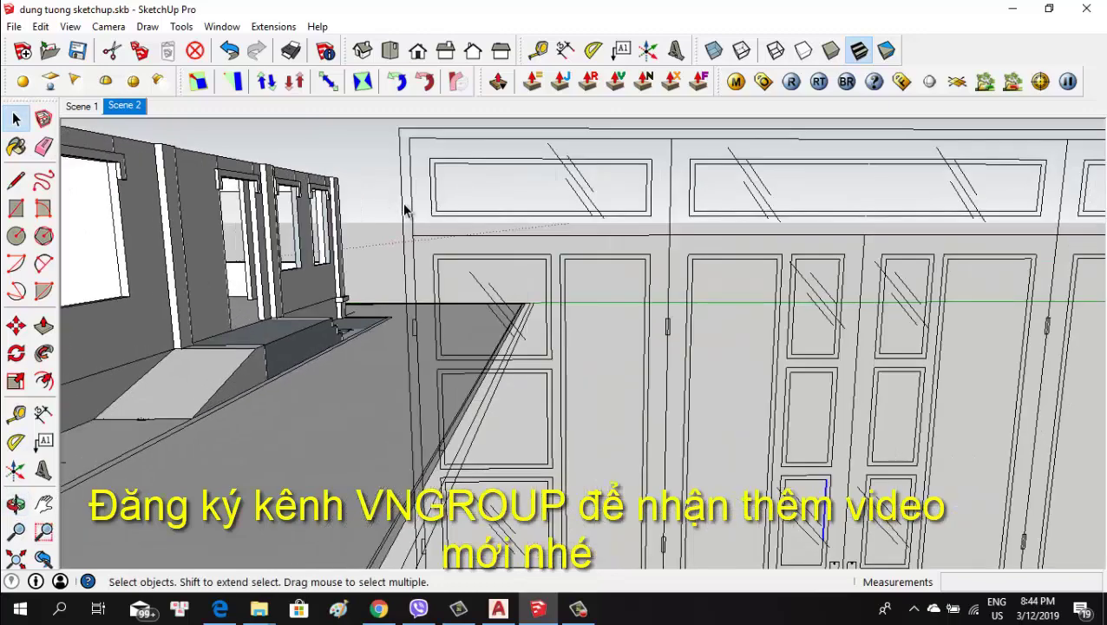
scroll(570, 214, "down", 3)
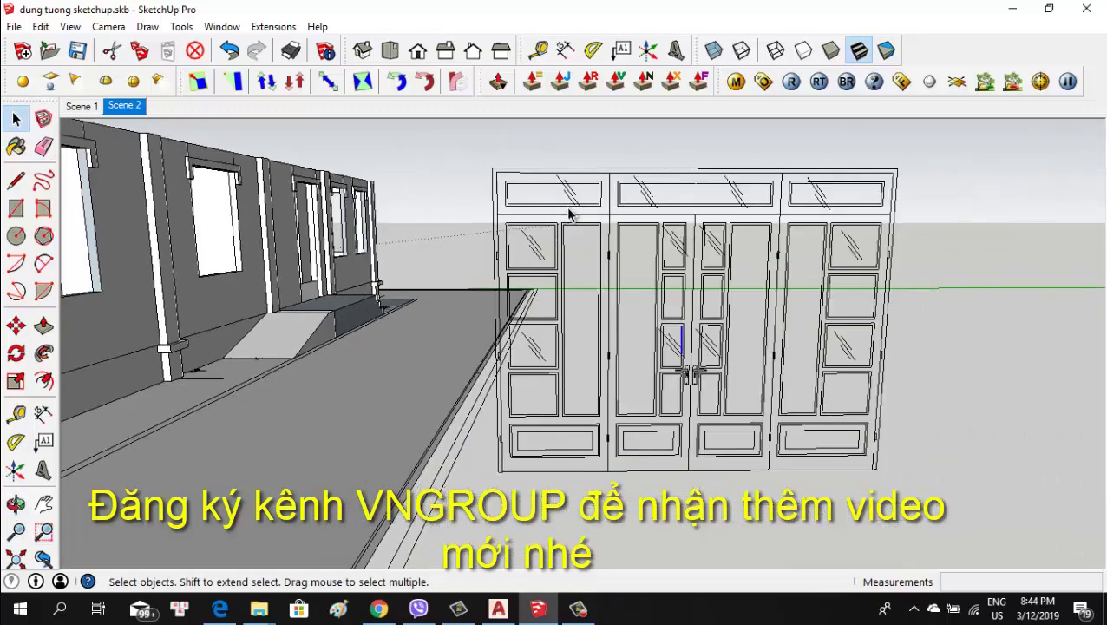
Draw a rectangular face over the central door leaves
scroll(538, 198, "up", 2)
scroll(525, 196, "up", 2)
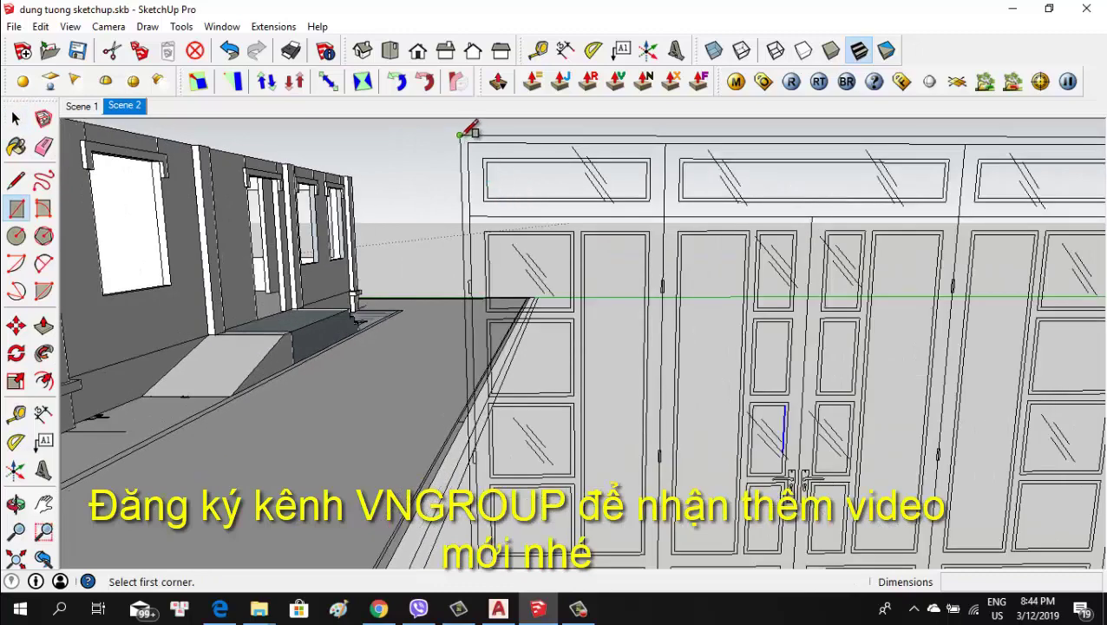
scroll(466, 135, "down", 3)
scroll(712, 336, "up", 1)
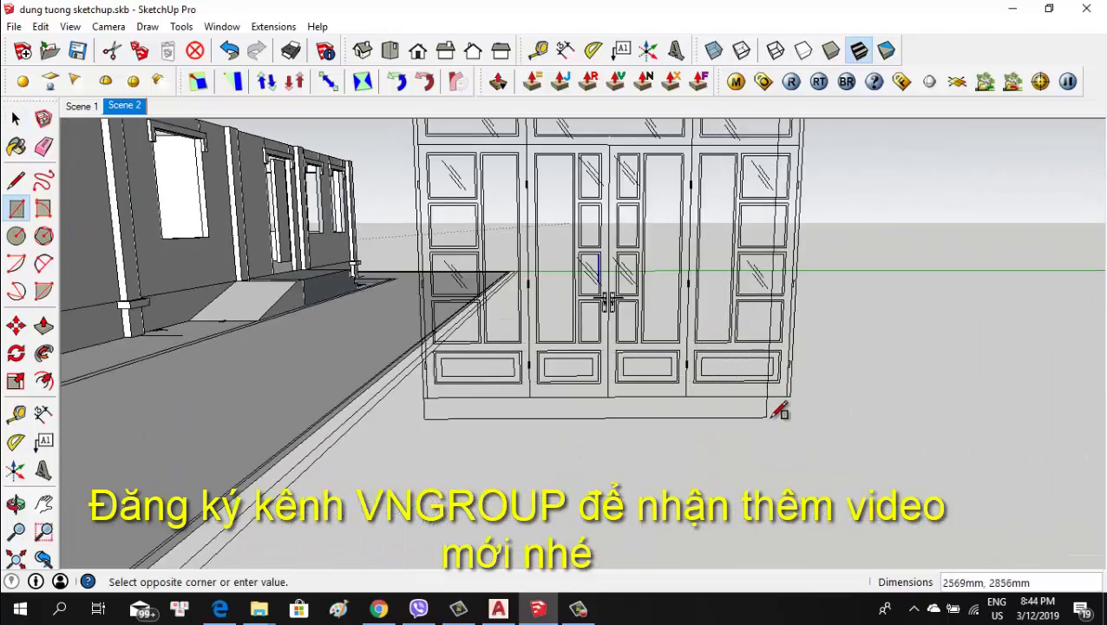
scroll(779, 411, "up", 2)
scroll(766, 387, "up", 2)
left_click(816, 397)
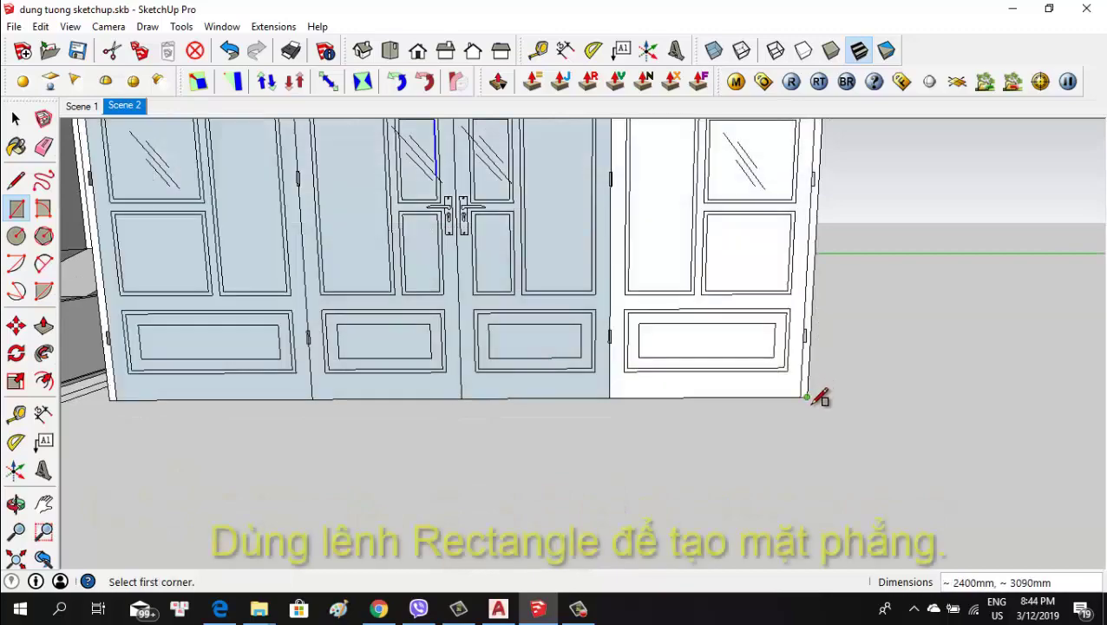
scroll(820, 397, "down", 3)
Draw a rectangular face along the top transom strip of the door set
middle_click_drag(667, 410, 650, 408)
scroll(457, 224, "up", 5)
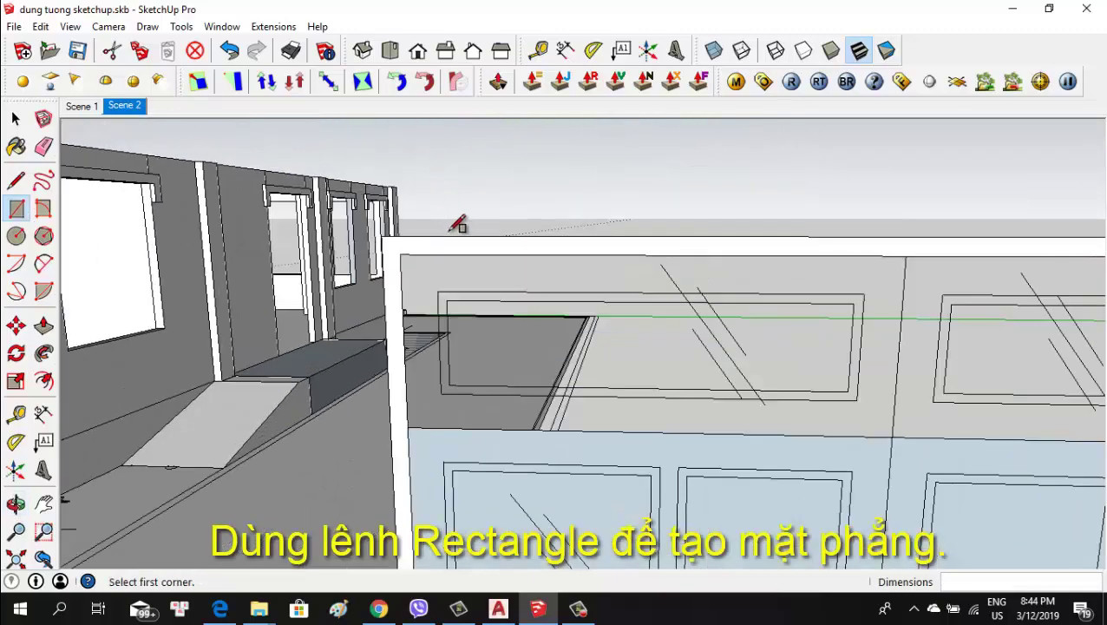
scroll(402, 246, "down", 4)
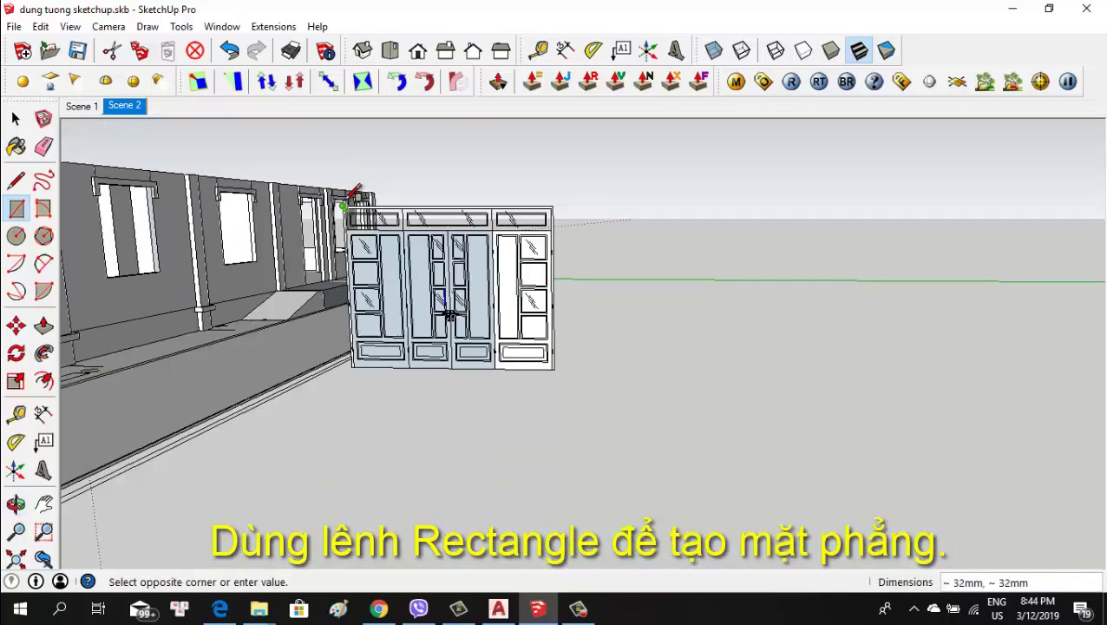
scroll(559, 217, "up", 2)
scroll(558, 234, "up", 2)
left_click(565, 237)
scroll(828, 249, "down", 2)
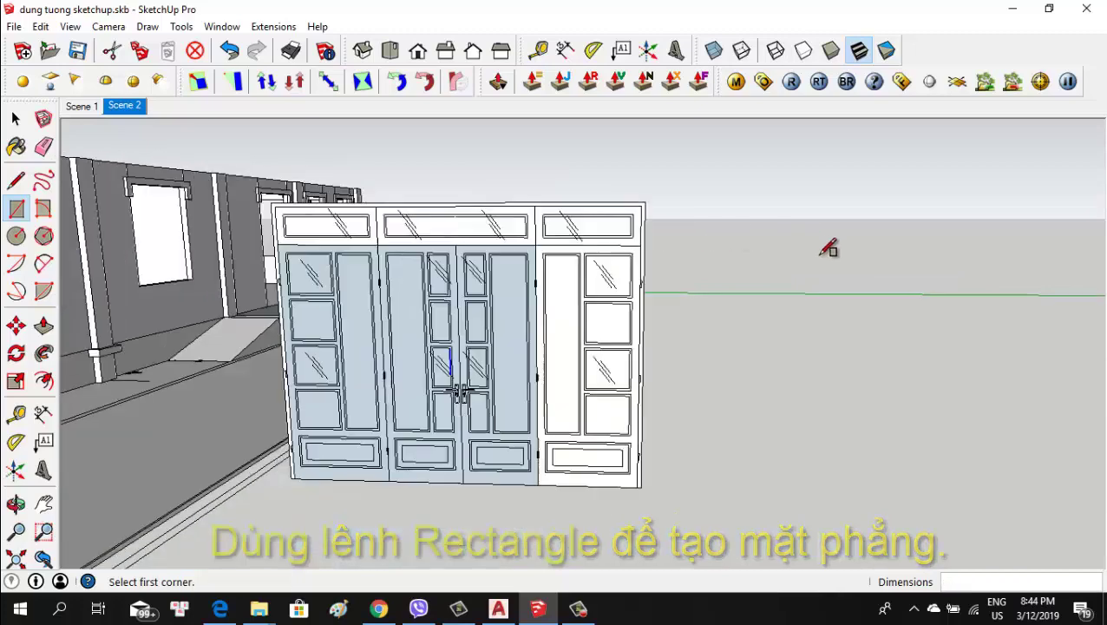
scroll(607, 260, "down", 2)
scroll(391, 217, "up", 3)
mouse_move(390, 218)
middle_mouse_down()
mouse_move(362, 249)
mouse_move(386, 295)
middle_mouse_up()
scroll(416, 269, "up", 2)
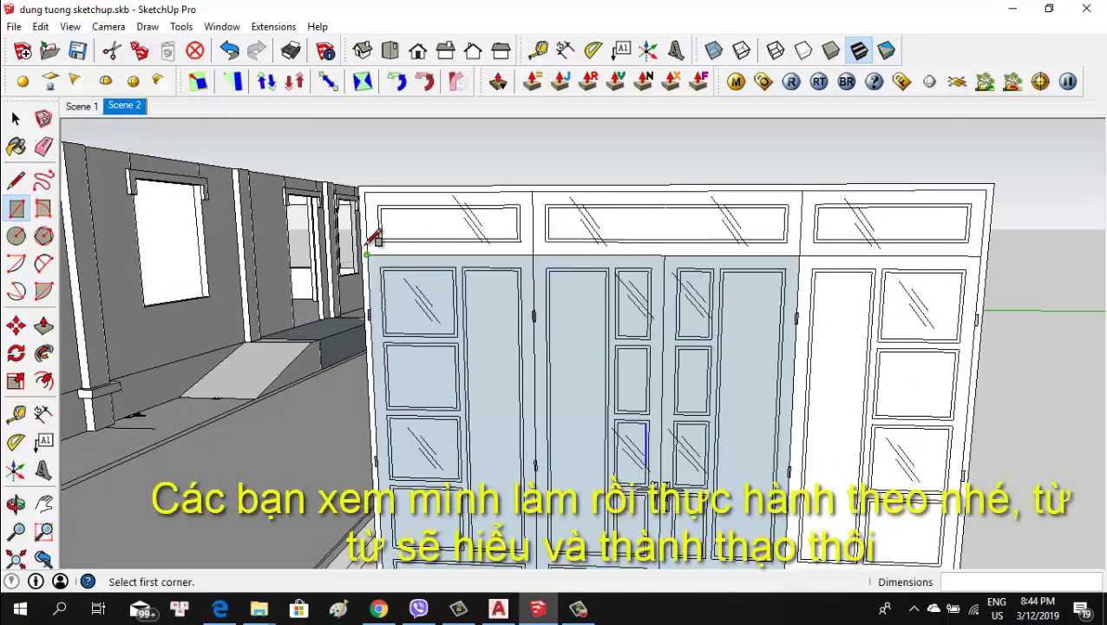
Push/pull the door frame's left edge face outward to give it depth
key("p")
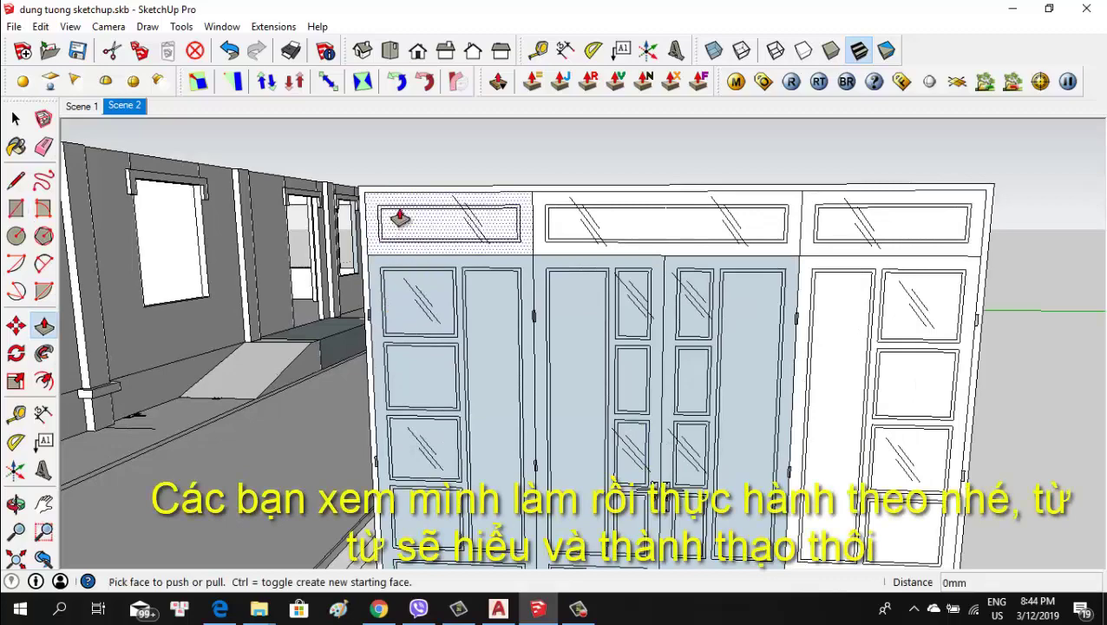
middle_click_drag(388, 213, 388, 180)
scroll(384, 189, "up", 3)
scroll(457, 200, "down", 3)
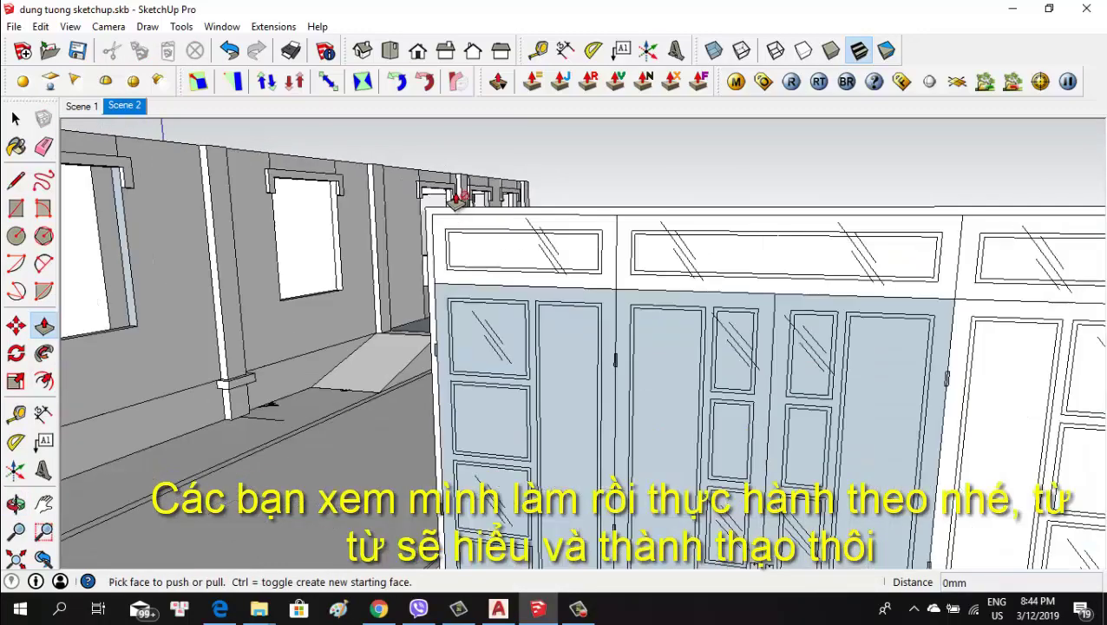
left_click(446, 222)
type("100")
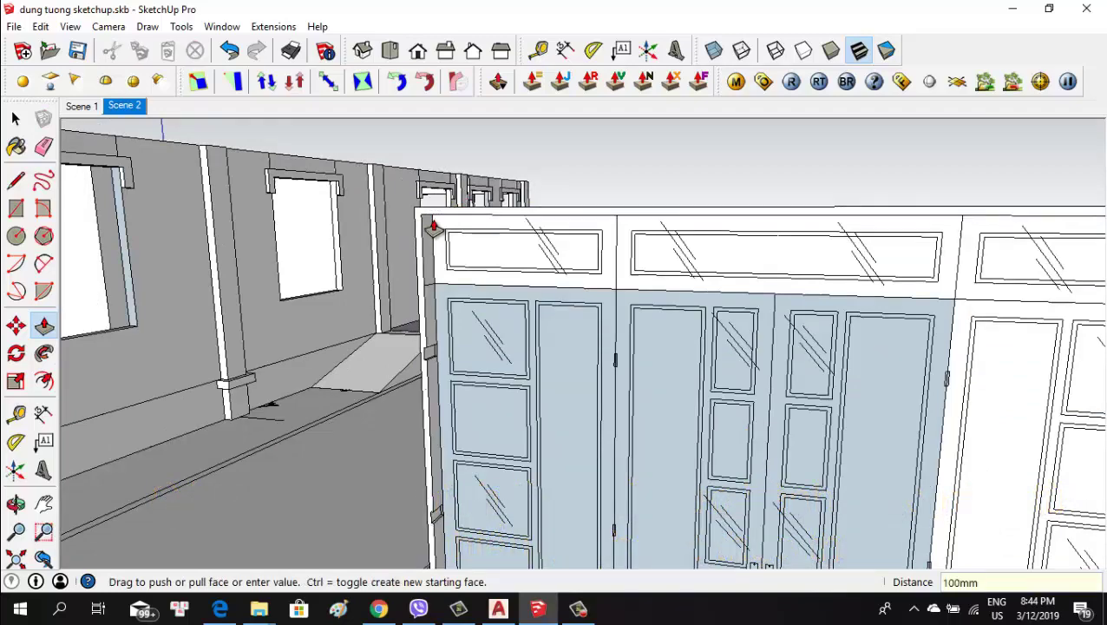
scroll(433, 227, "down", 3)
mouse_move(513, 257)
middle_mouse_down()
mouse_move(531, 239)
mouse_move(484, 257)
mouse_move(574, 232)
mouse_move(512, 241)
middle_mouse_up()
scroll(502, 239, "up", 2)
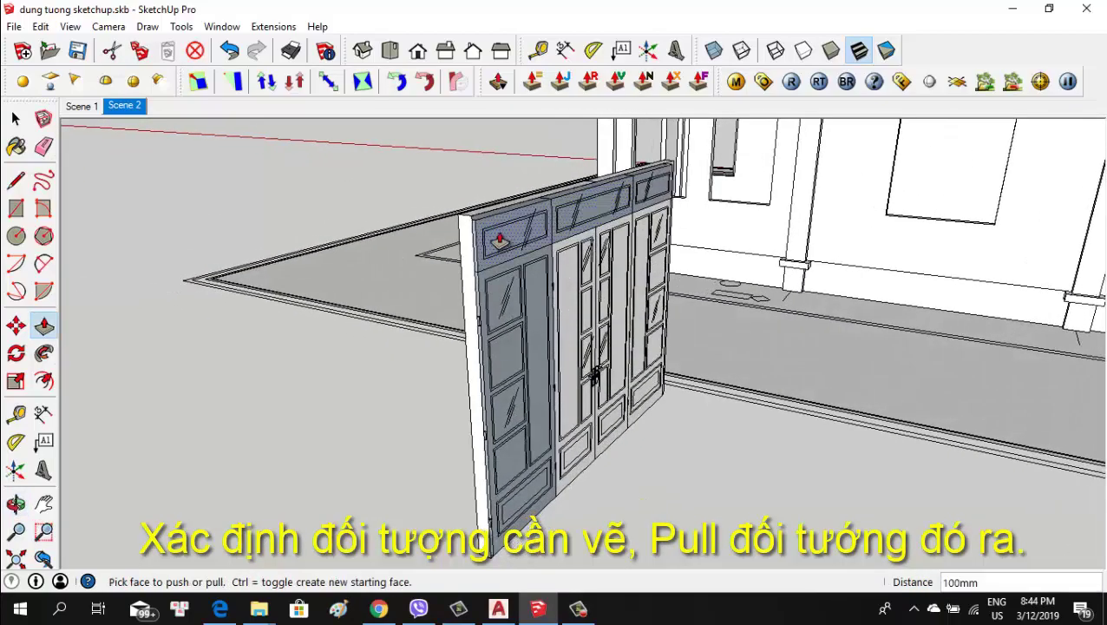
scroll(495, 237, "up", 2)
scroll(491, 232, "up", 1)
scroll(451, 213, "up", 2)
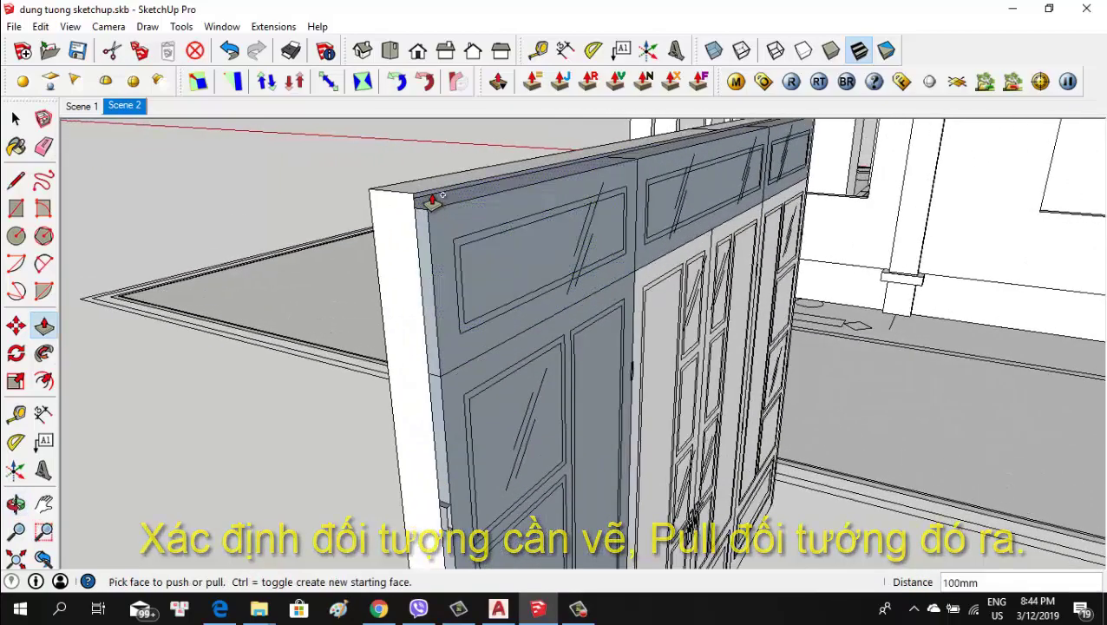
left_click(422, 200)
middle_click_drag(451, 232, 445, 217)
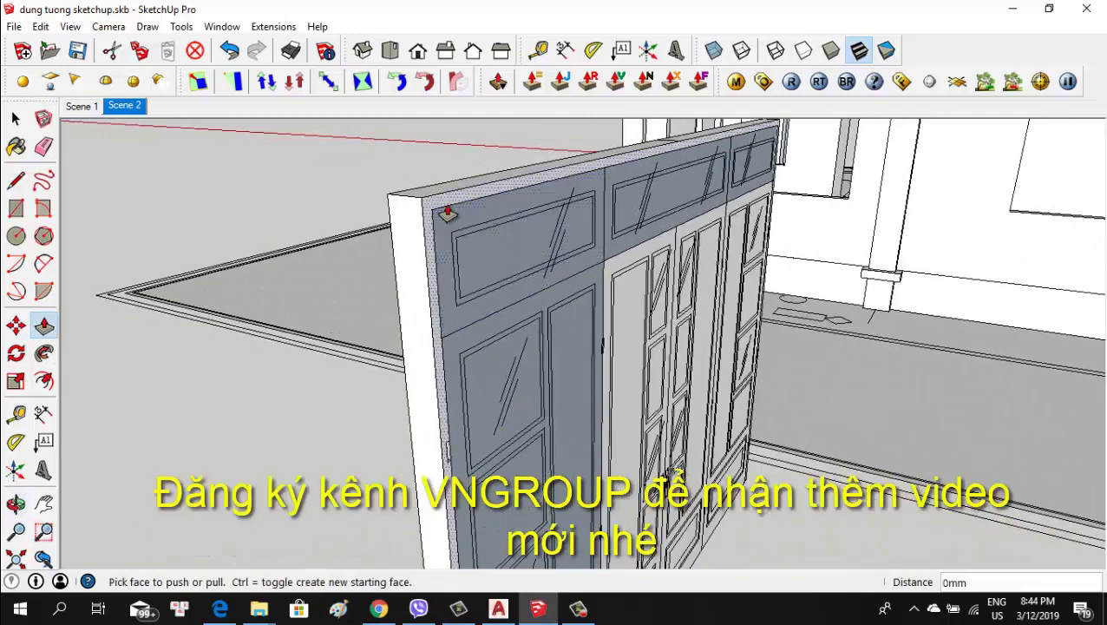
left_click(473, 222)
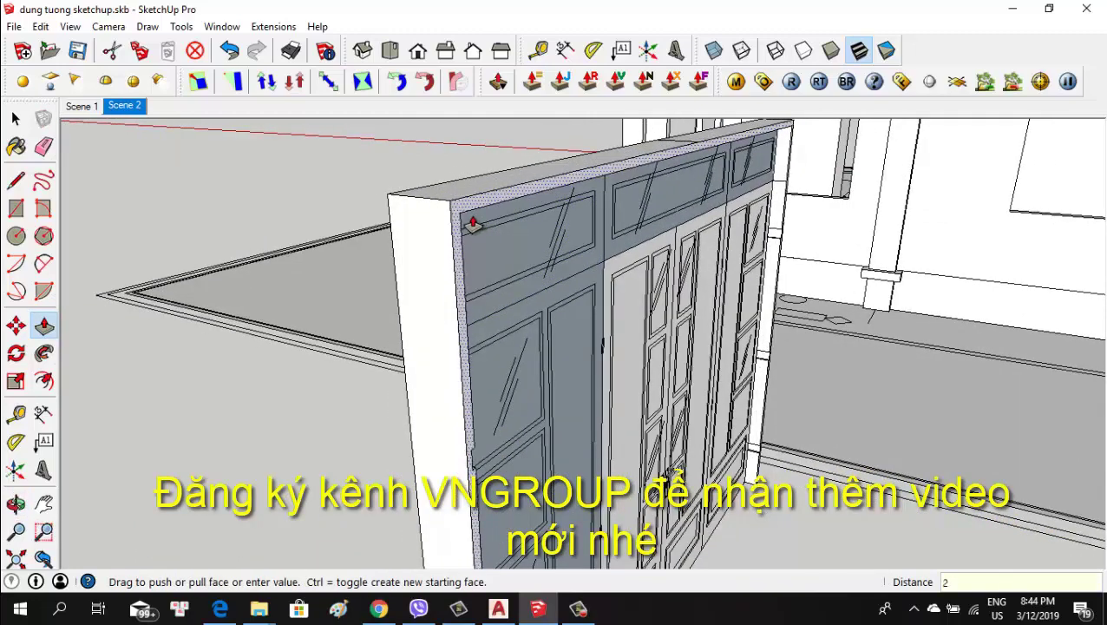
Push/pull the left transom panel face outward
mouse_move(473, 222)
middle_mouse_down()
mouse_move(447, 210)
mouse_move(563, 216)
mouse_move(741, 178)
mouse_move(637, 152)
mouse_move(576, 168)
mouse_move(786, 232)
mouse_move(528, 213)
middle_mouse_up()
scroll(528, 213, "up", 3)
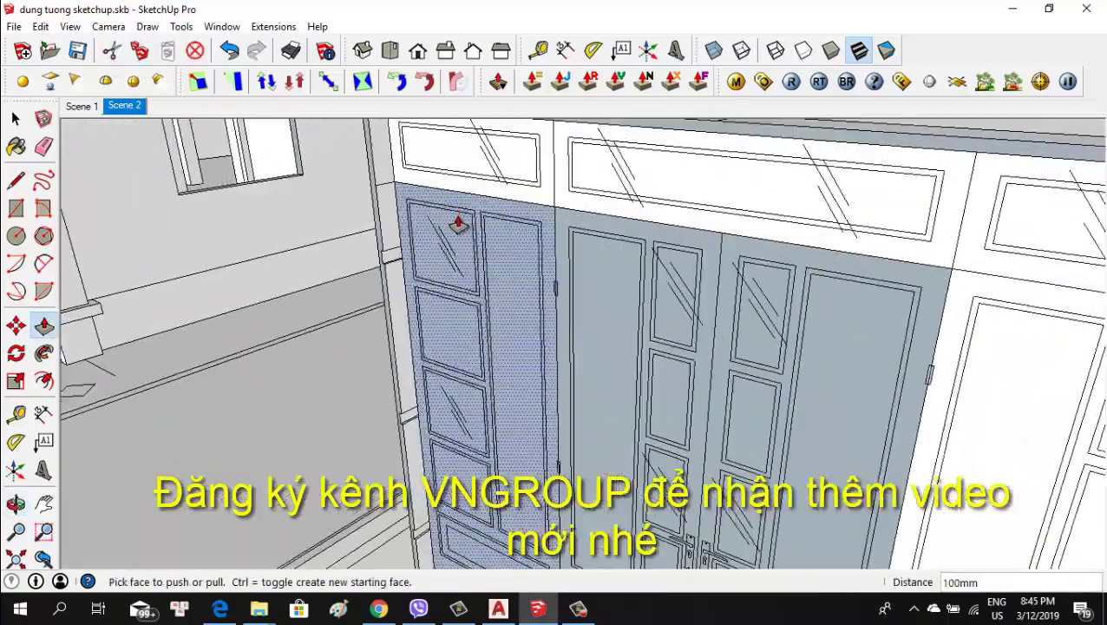
scroll(458, 216, "up", 2)
scroll(440, 267, "down", 3)
middle_click_drag(470, 249, 566, 215)
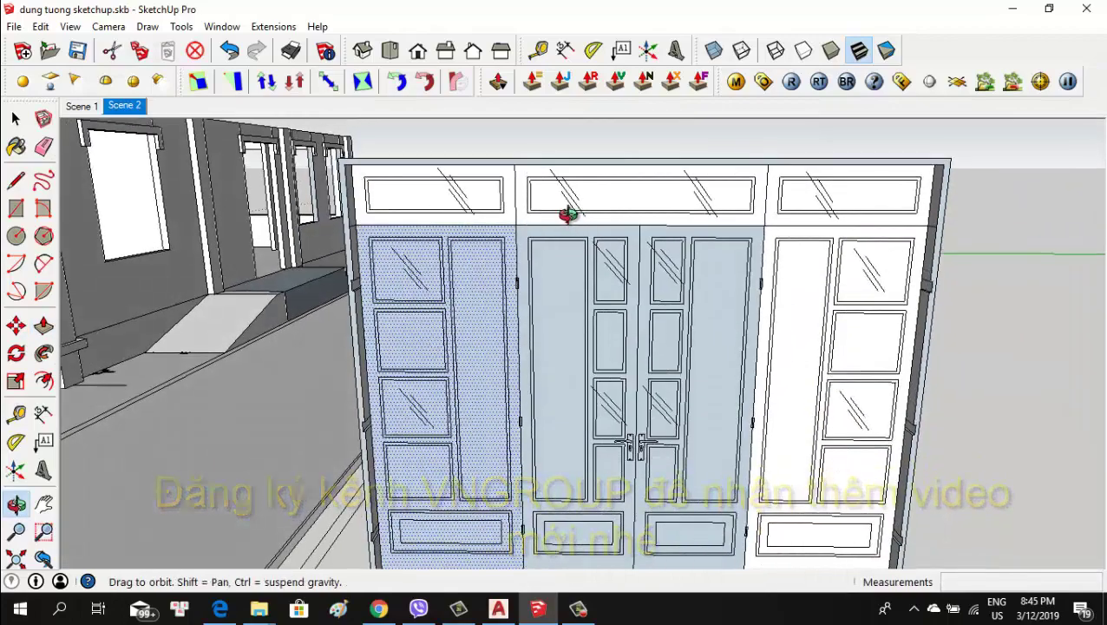
scroll(435, 178, "up", 3)
scroll(375, 167, "up", 2)
left_click(376, 167)
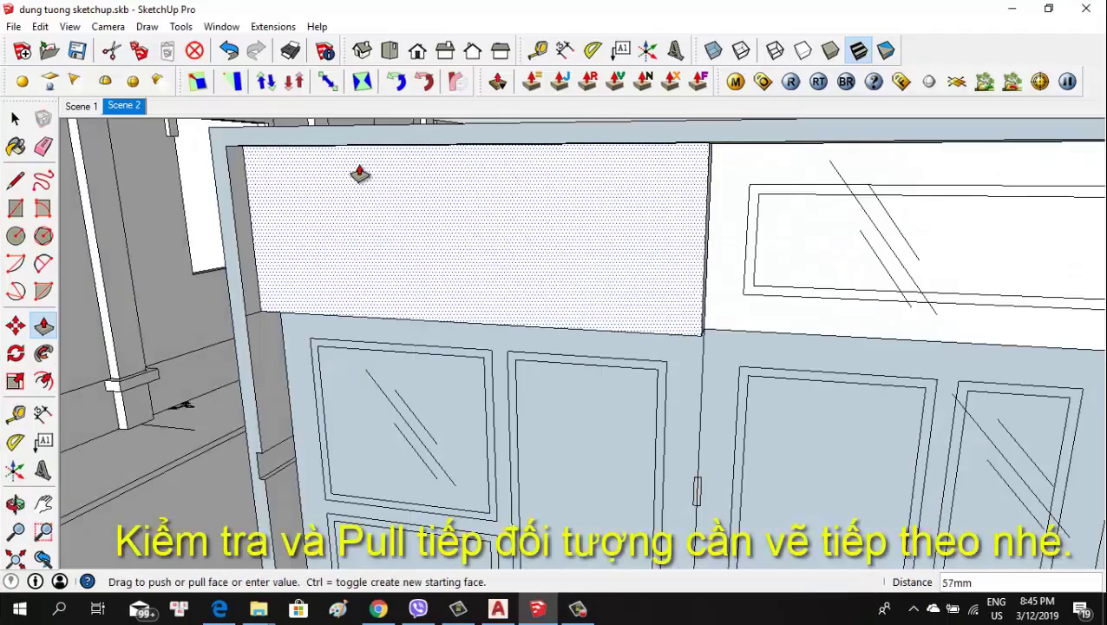
left_click(359, 174)
scroll(416, 208, "up", 2)
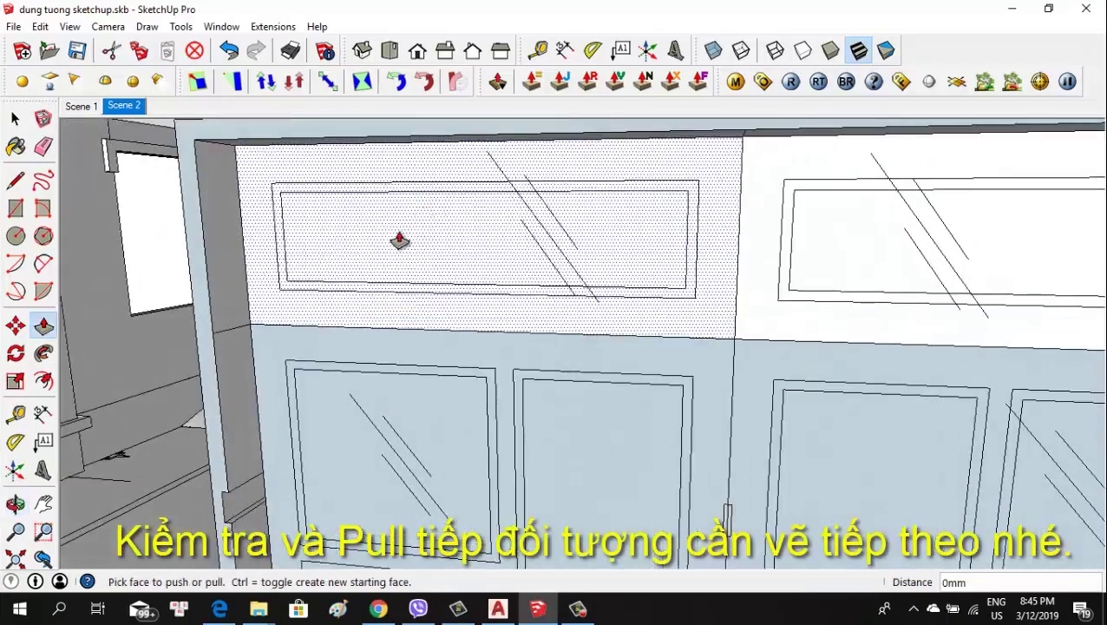
Erase the diagonal glass lines from the left transom panel
key("r")
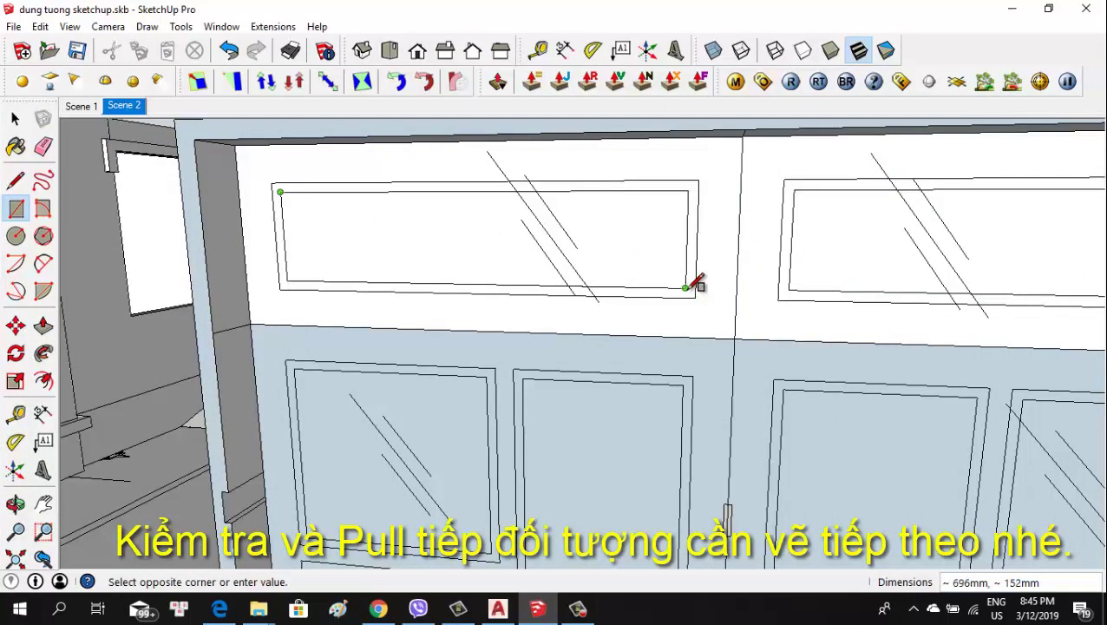
left_click(686, 287)
key("e")
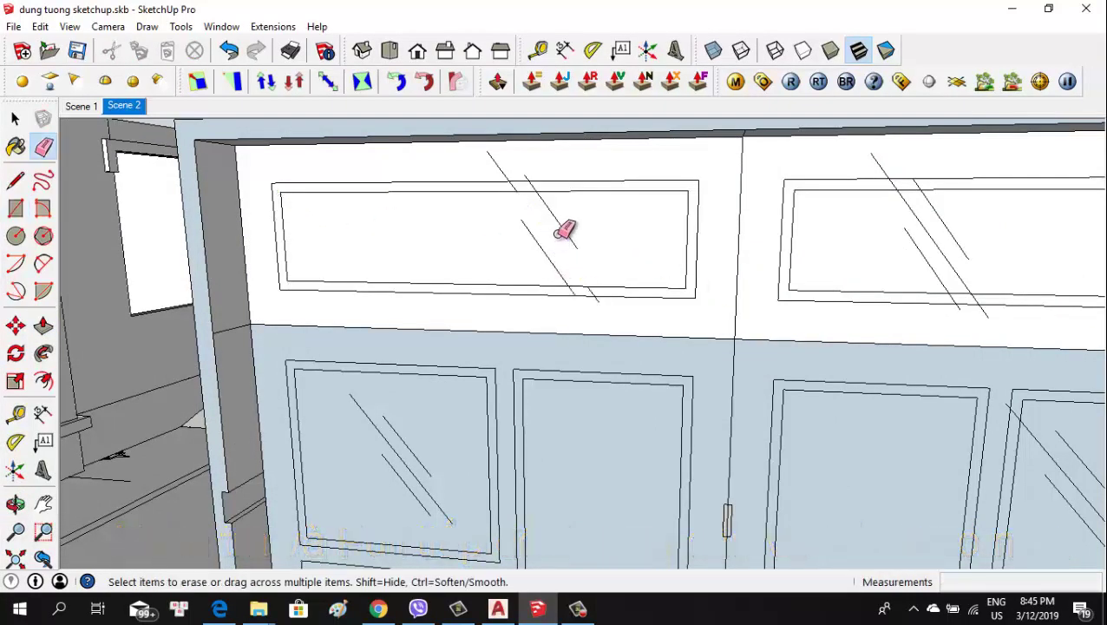
left_click_drag(567, 219, 548, 248)
scroll(543, 227, "down", 1)
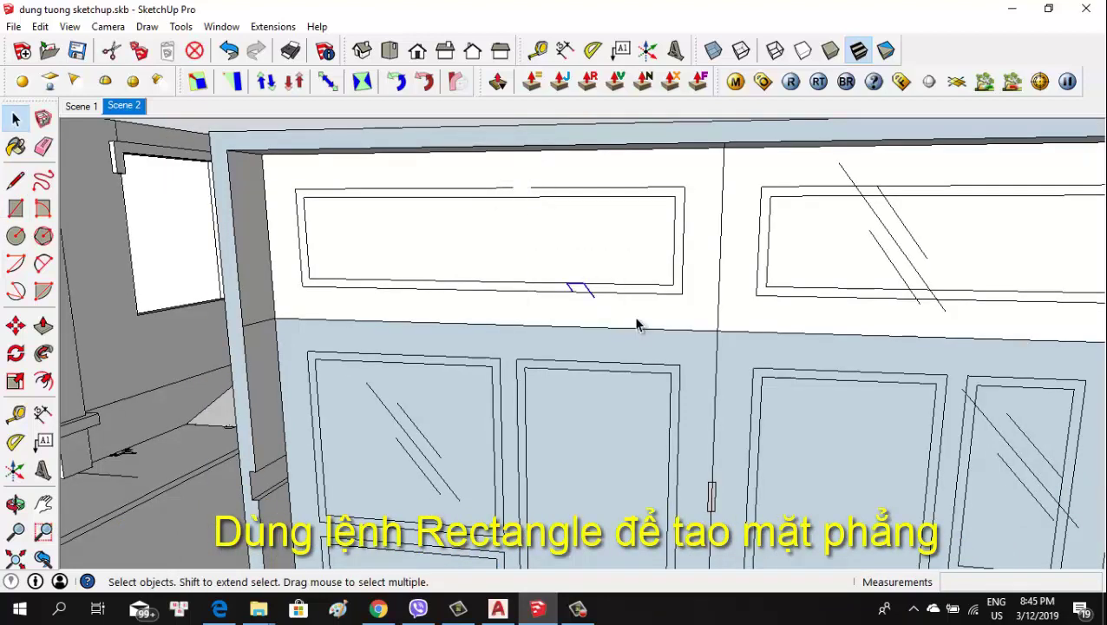
Attempt a pull on the transom panel face, then cancel it
key("l")
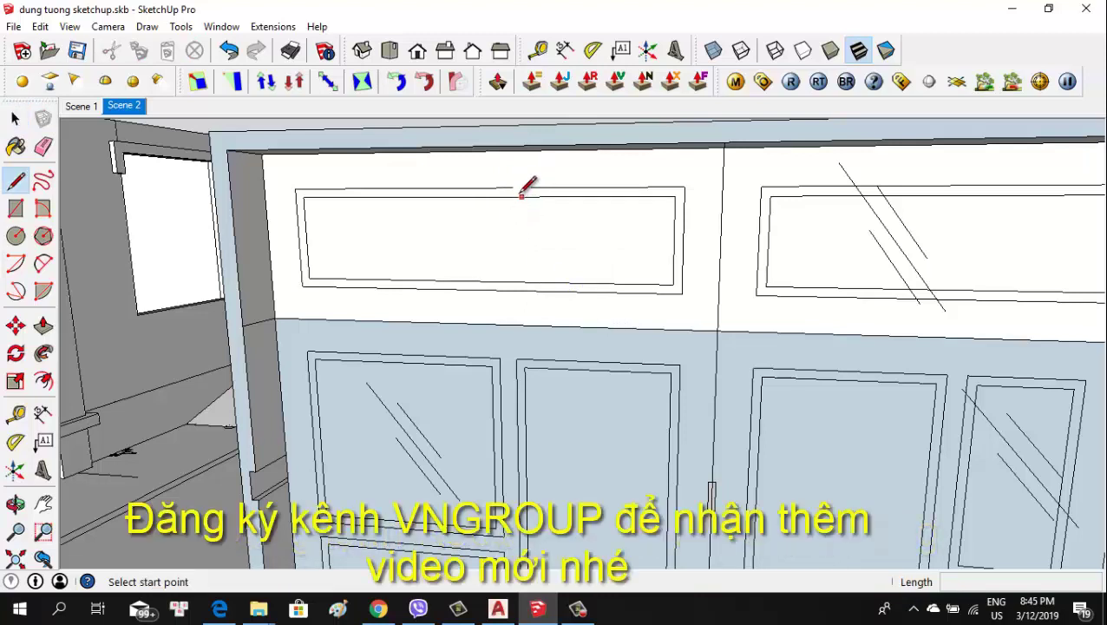
scroll(510, 183, "up", 2)
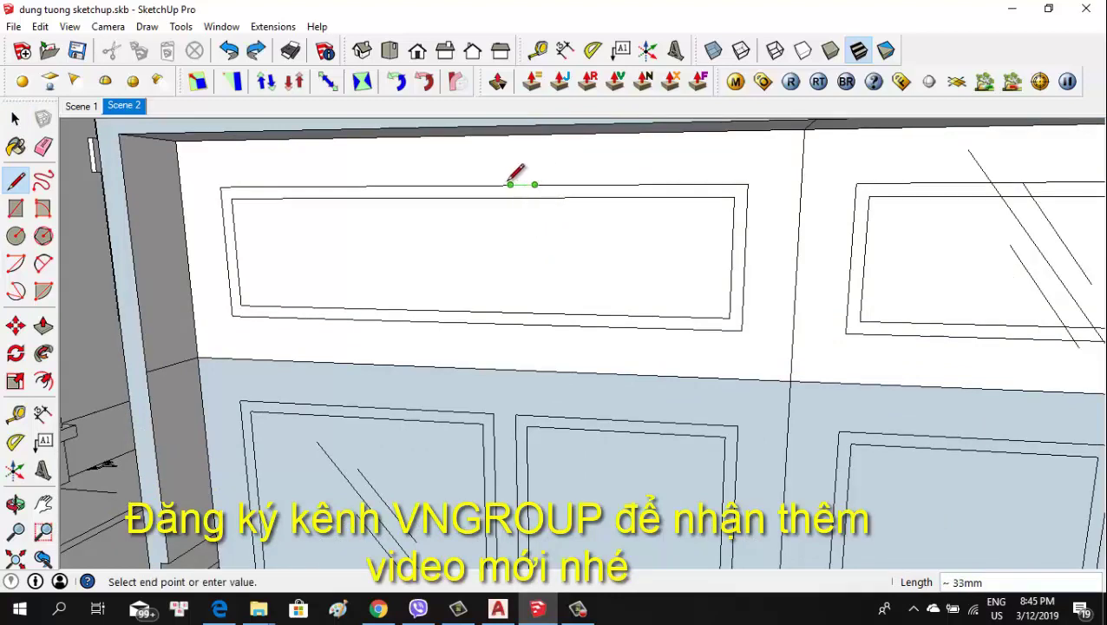
key("Escape")
scroll(559, 244, "down", 1)
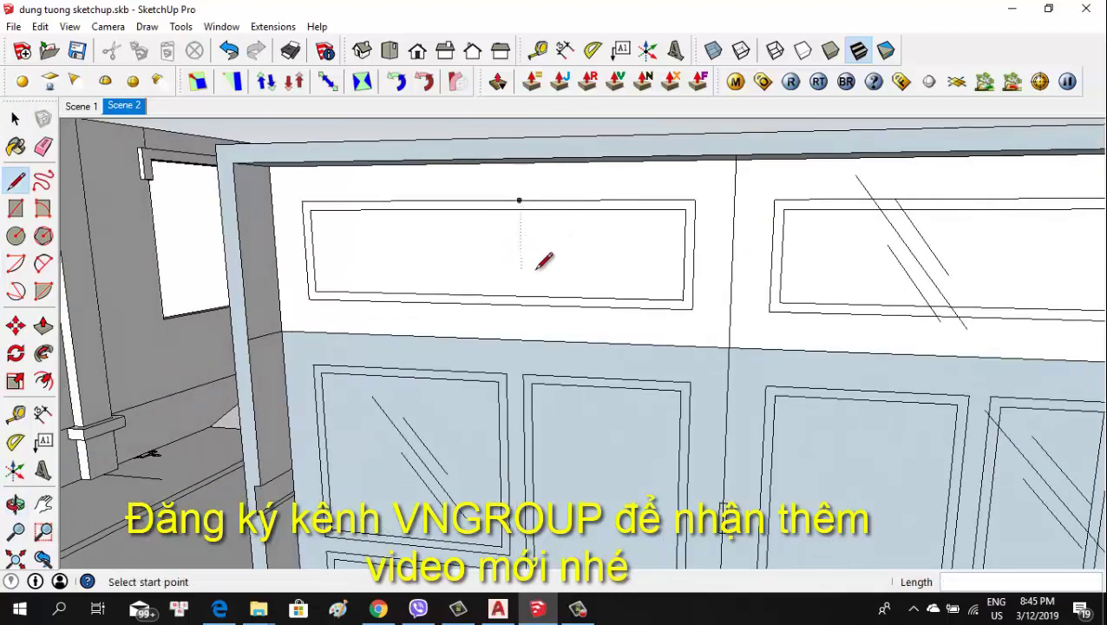
key("p")
scroll(433, 230, "up", 1)
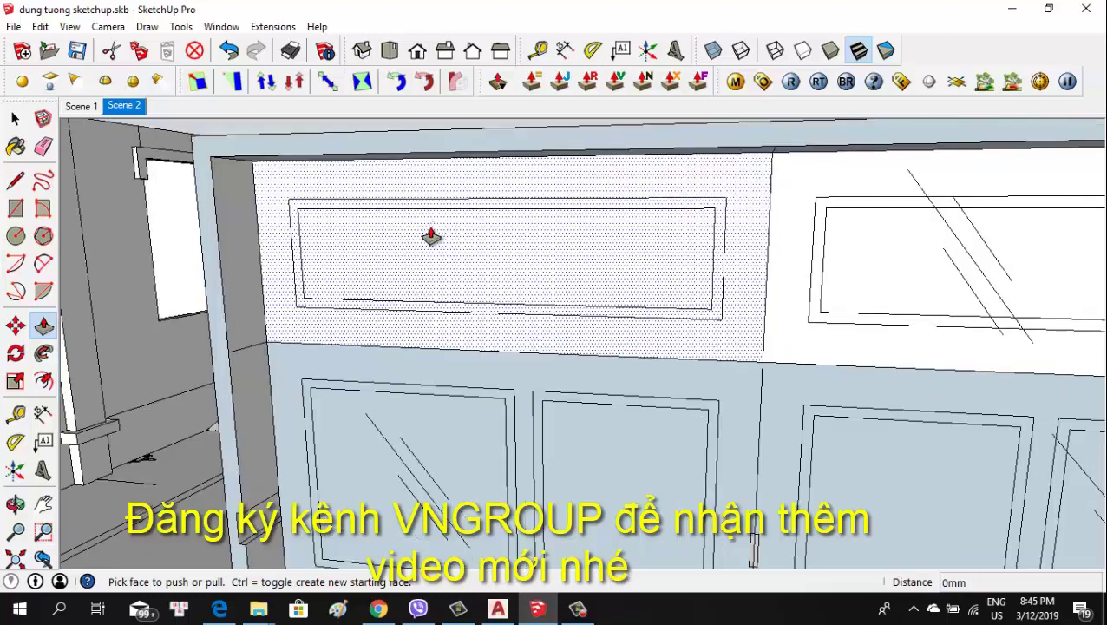
key("r")
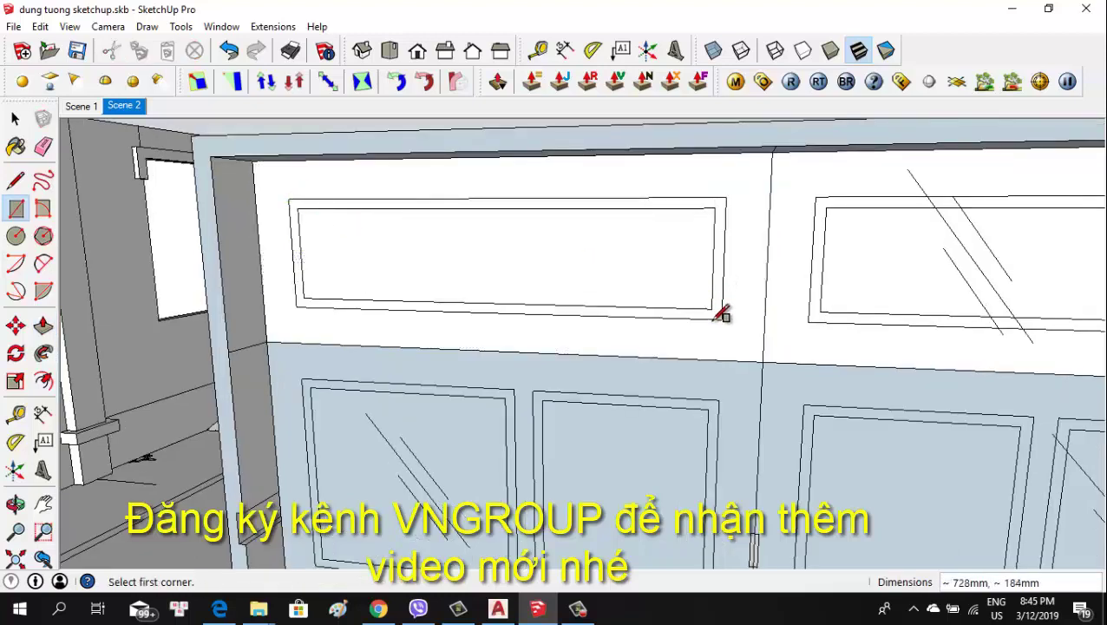
key("p")
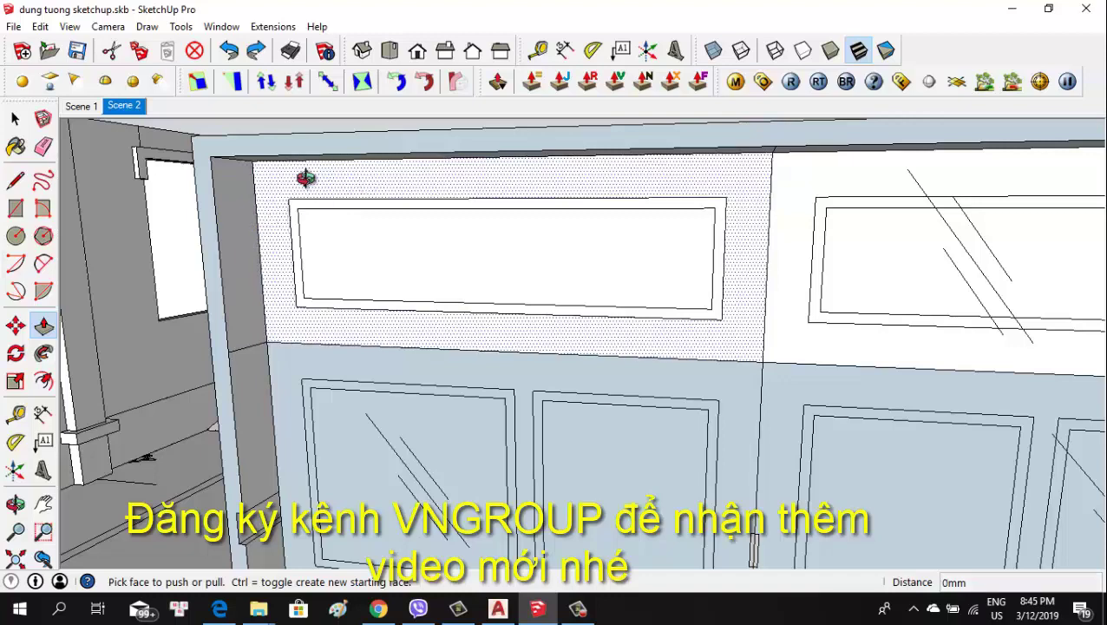
scroll(306, 183, "up", 2)
left_click(299, 191)
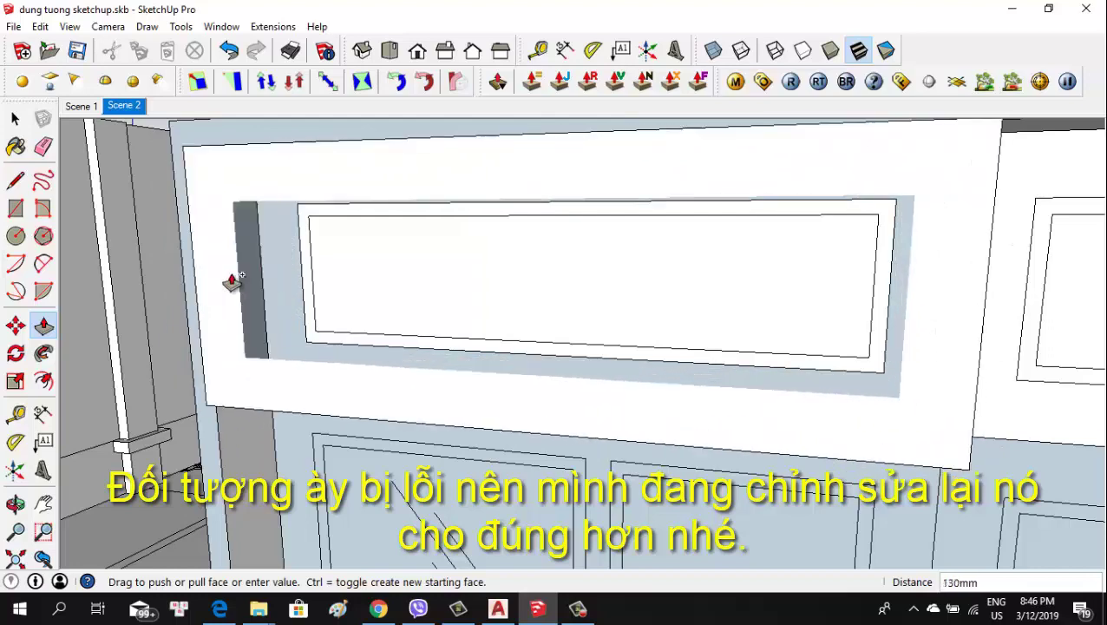
key("Escape")
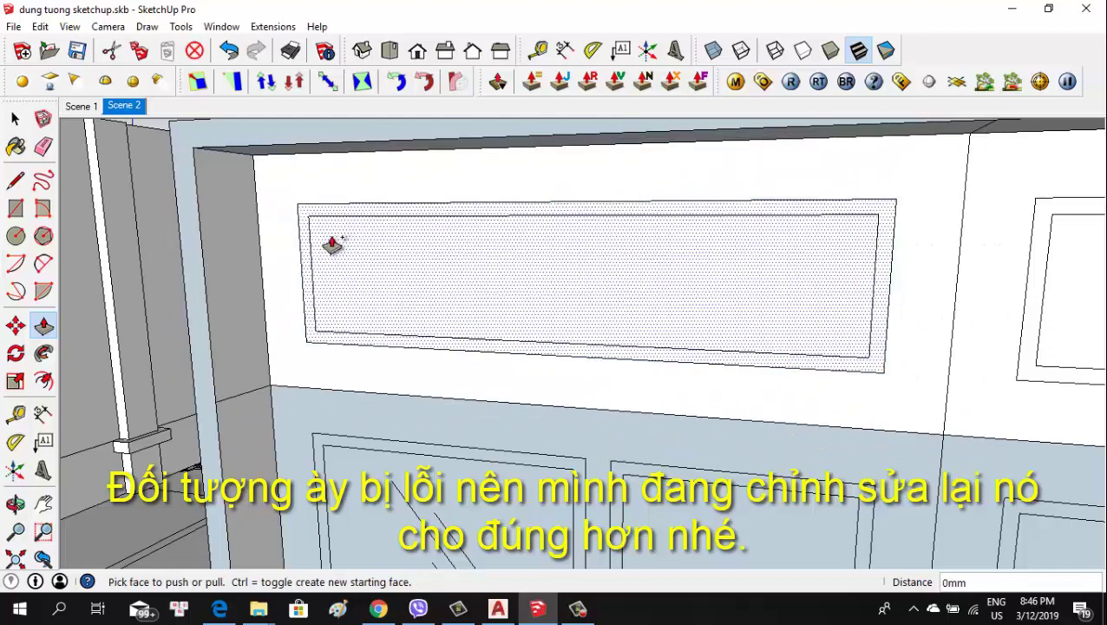
Draw a 696 x 152 mm rectangle inside the panel and pull the surround out 41 mm
key("r")
left_click(309, 214)
left_click(871, 356)
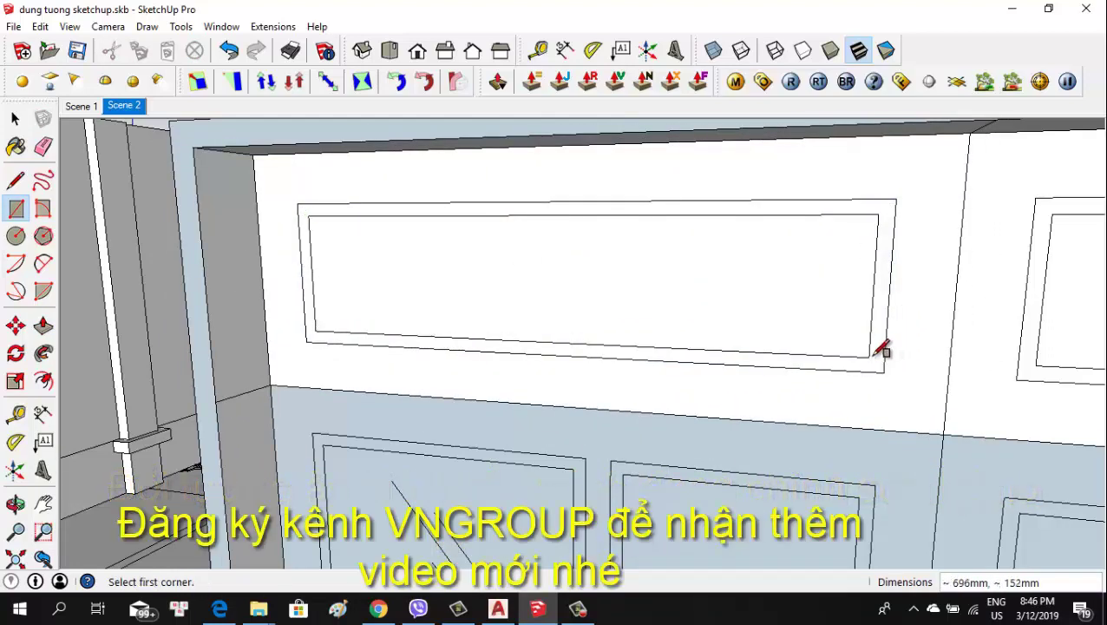
key("p")
left_click(283, 193)
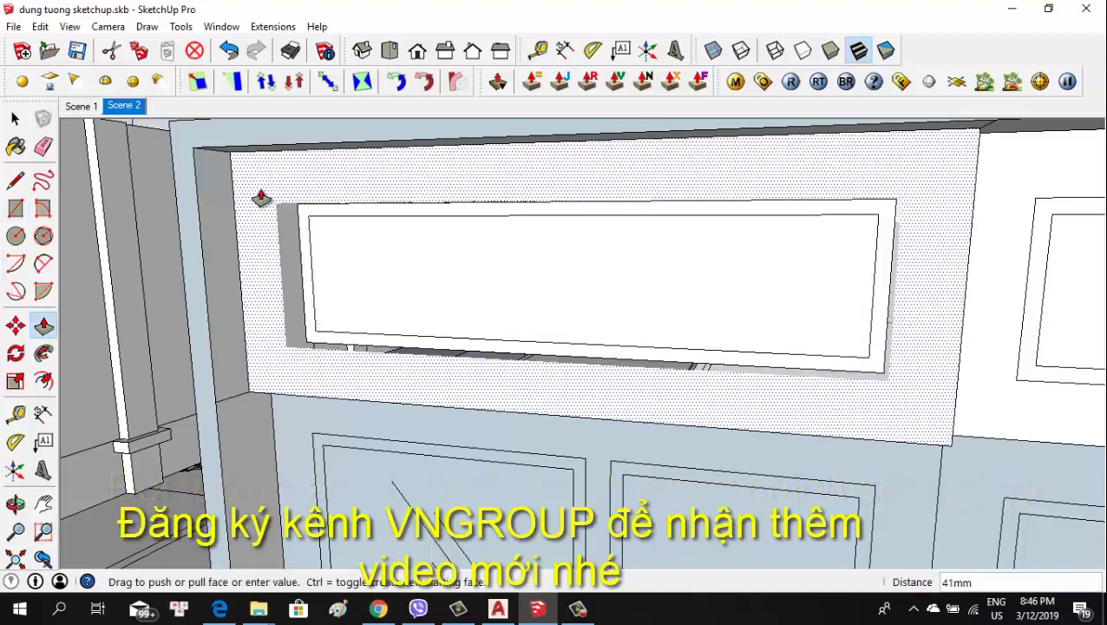
left_click(261, 198)
middle_click_drag(210, 241, 225, 267)
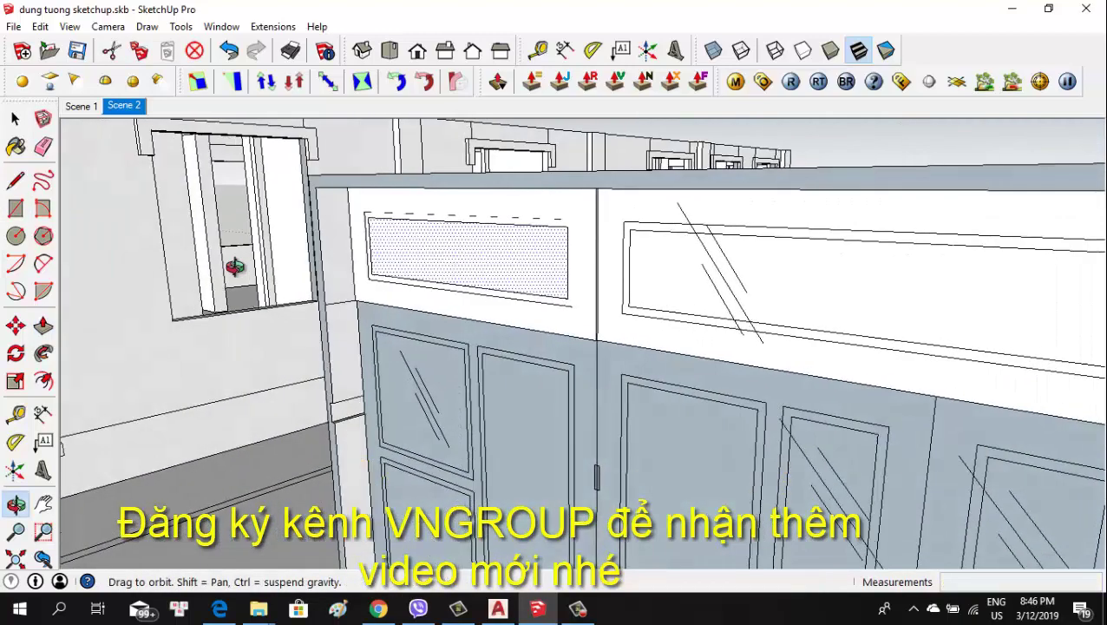
Push the back transom panel face in 5 mm
scroll(560, 135, "down", 5)
scroll(577, 152, "up", 2)
scroll(520, 217, "up", 3)
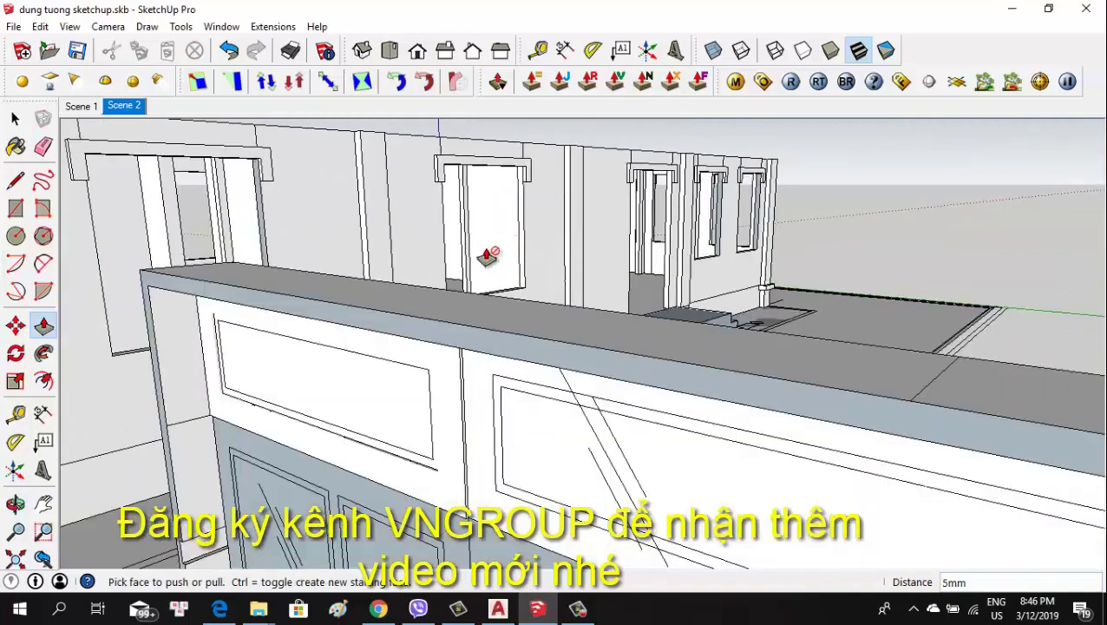
middle_click_drag(545, 263, 342, 306)
scroll(484, 294, "down", 2)
scroll(232, 345, "up", 1)
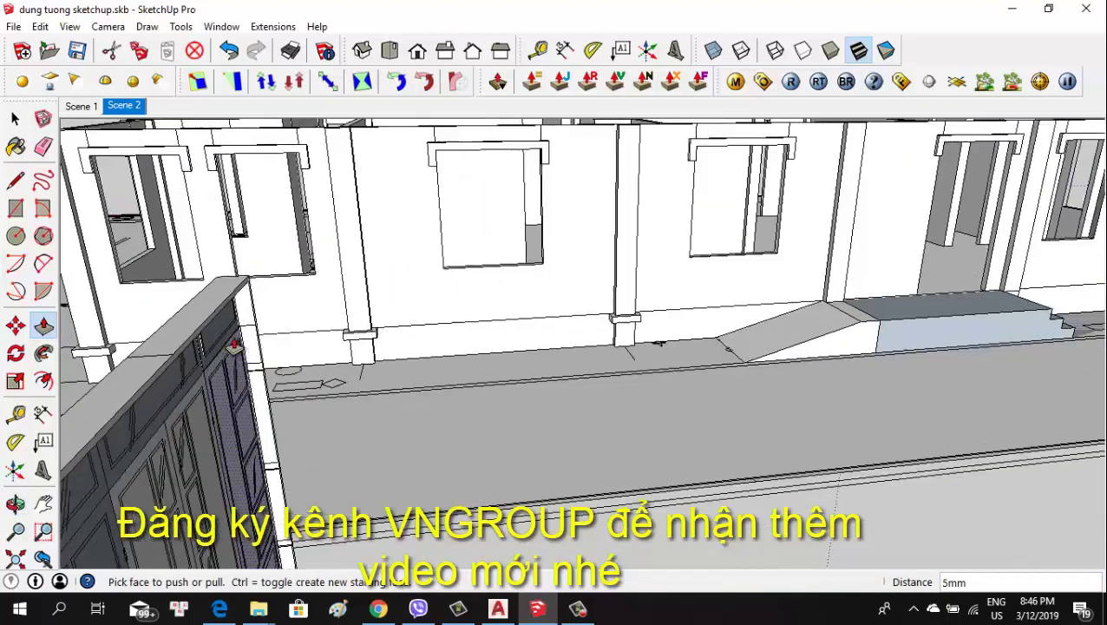
scroll(232, 345, "up", 2)
scroll(232, 345, "up", 1)
scroll(227, 375, "up", 1)
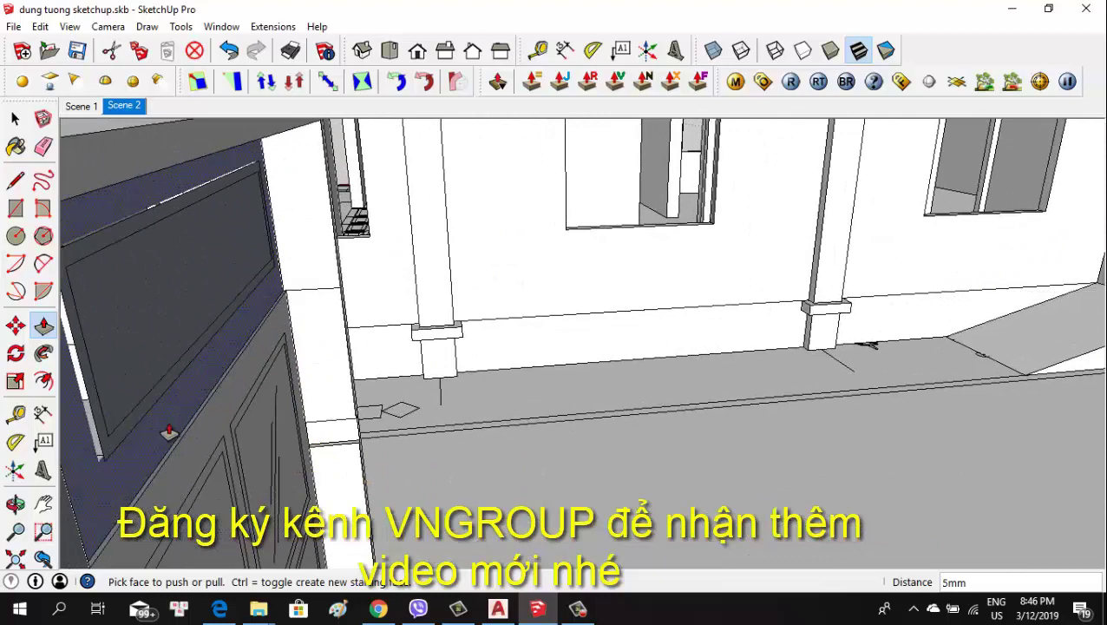
left_click_drag(169, 432, 174, 408)
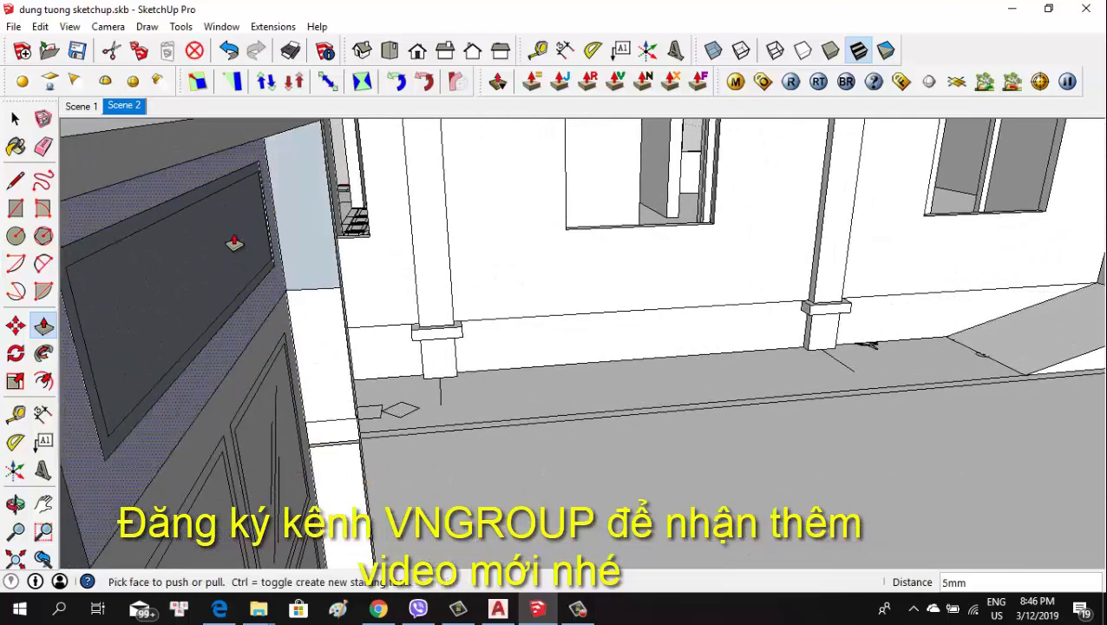
left_click(228, 358)
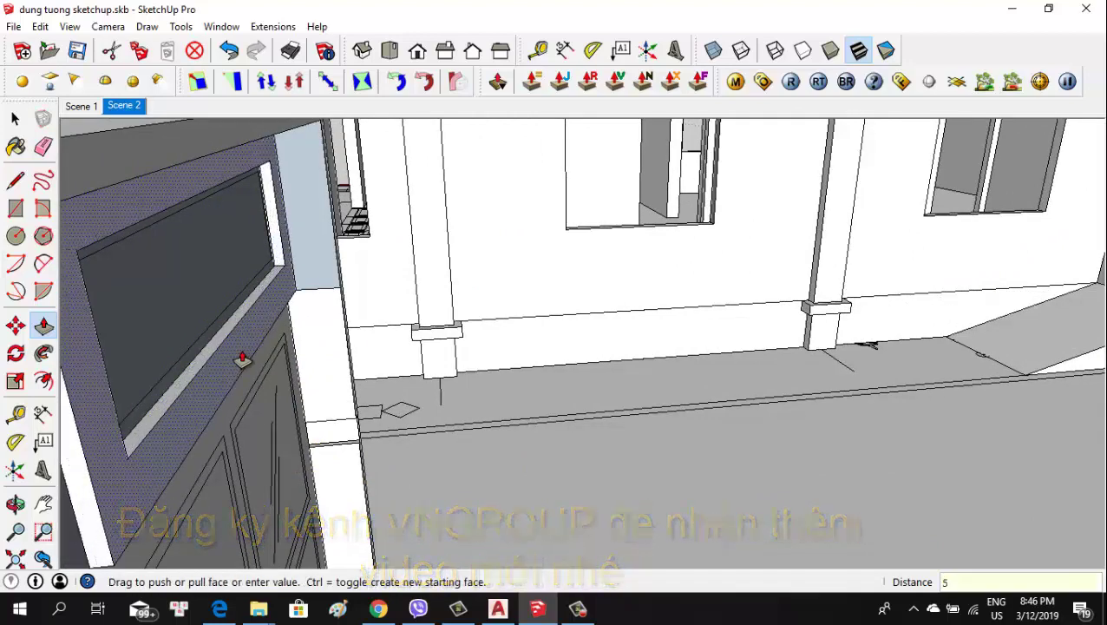
Check the front transom panel in Right view and undo the stray change
mouse_move(240, 337)
middle_mouse_down()
mouse_move(333, 301)
mouse_move(580, 242)
mouse_move(595, 225)
mouse_move(373, 252)
mouse_move(240, 215)
middle_mouse_up()
scroll(240, 215, "up", 3)
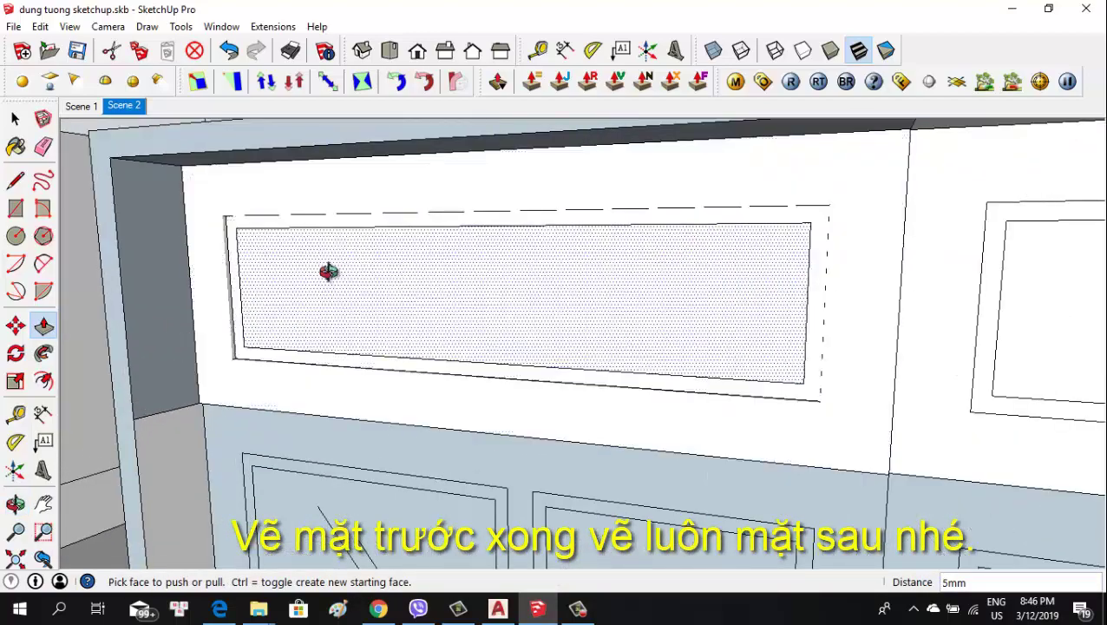
mouse_move(321, 264)
middle_mouse_down()
mouse_move(349, 168)
mouse_move(373, 214)
middle_mouse_up()
key("F4")
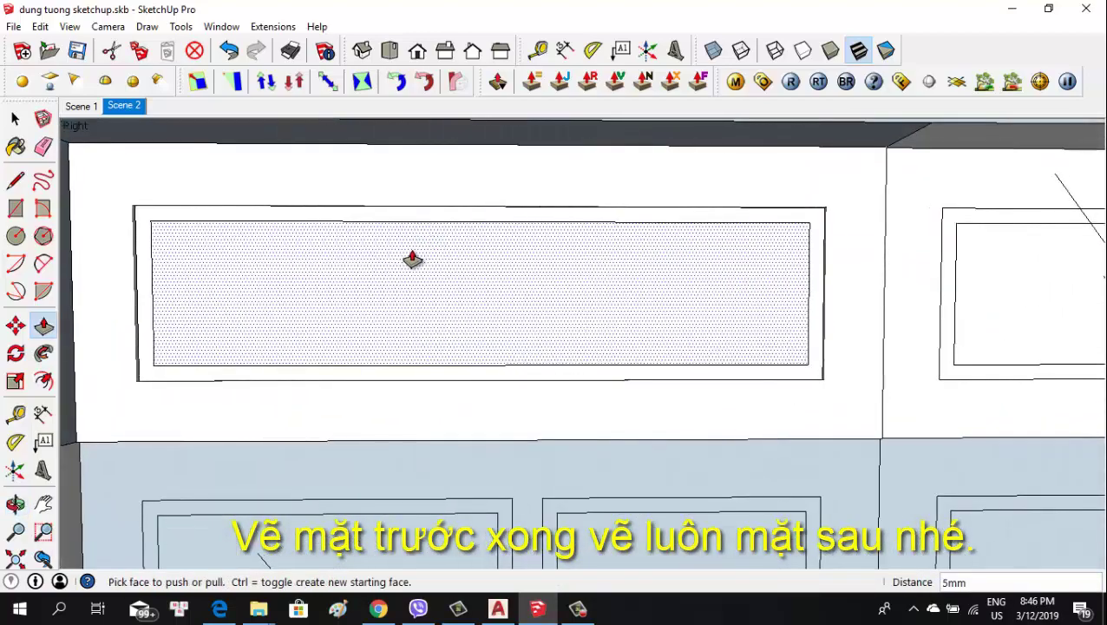
mouse_move(393, 267)
middle_mouse_down()
mouse_move(277, 276)
mouse_move(244, 309)
mouse_move(407, 321)
middle_mouse_up()
key("ctrl+z")
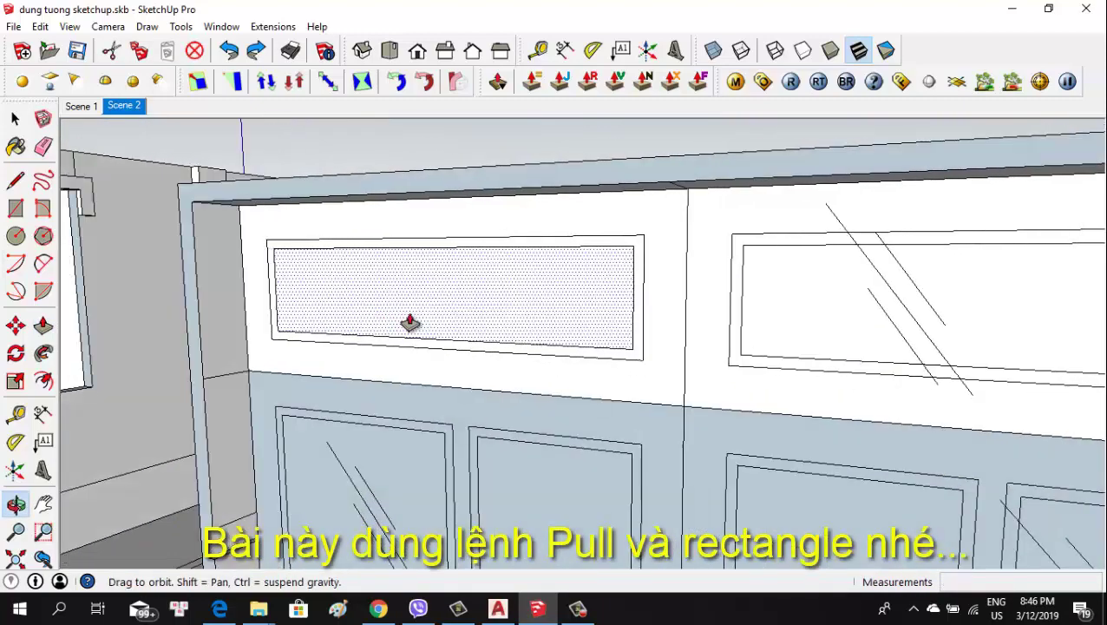
Pull the face around the wall transom rectangle out 5 mm
key("space")
left_click(419, 232)
mouse_move(395, 260)
middle_mouse_down()
mouse_move(425, 225)
mouse_move(363, 278)
middle_mouse_up()
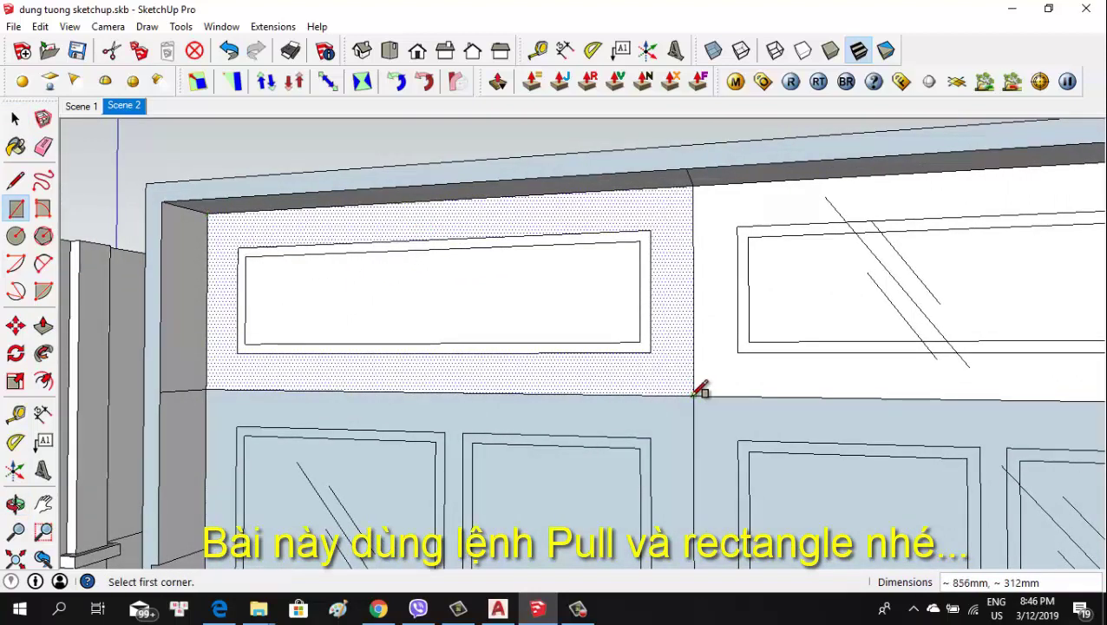
mouse_move(610, 262)
middle_mouse_down()
mouse_move(583, 333)
mouse_move(455, 325)
middle_mouse_up()
key("p")
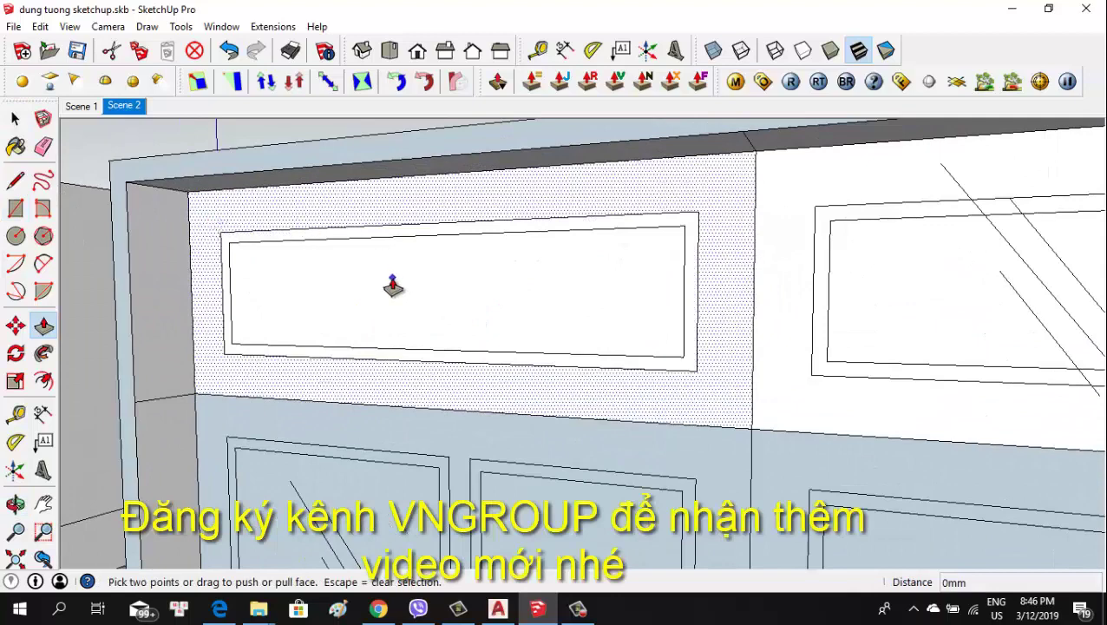
left_click_drag(284, 214, 233, 219)
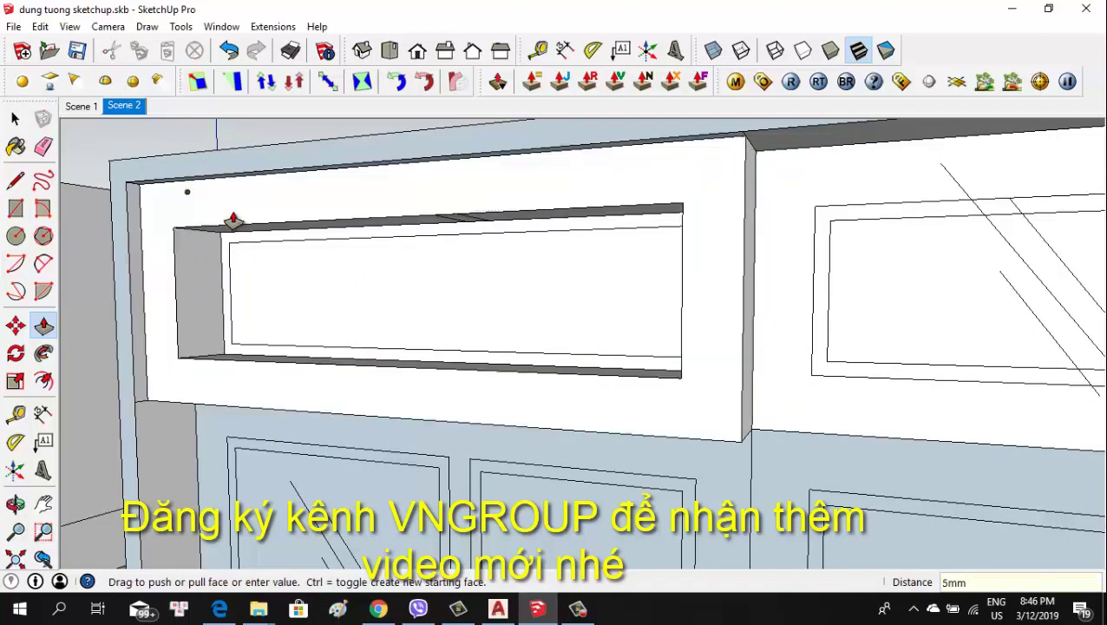
key("Return")
Push/pull the cabinet's top panel faces to a new depth
mouse_move(265, 245)
middle_mouse_down()
mouse_move(96, 305)
mouse_move(531, 316)
mouse_move(378, 327)
mouse_move(673, 205)
middle_mouse_up()
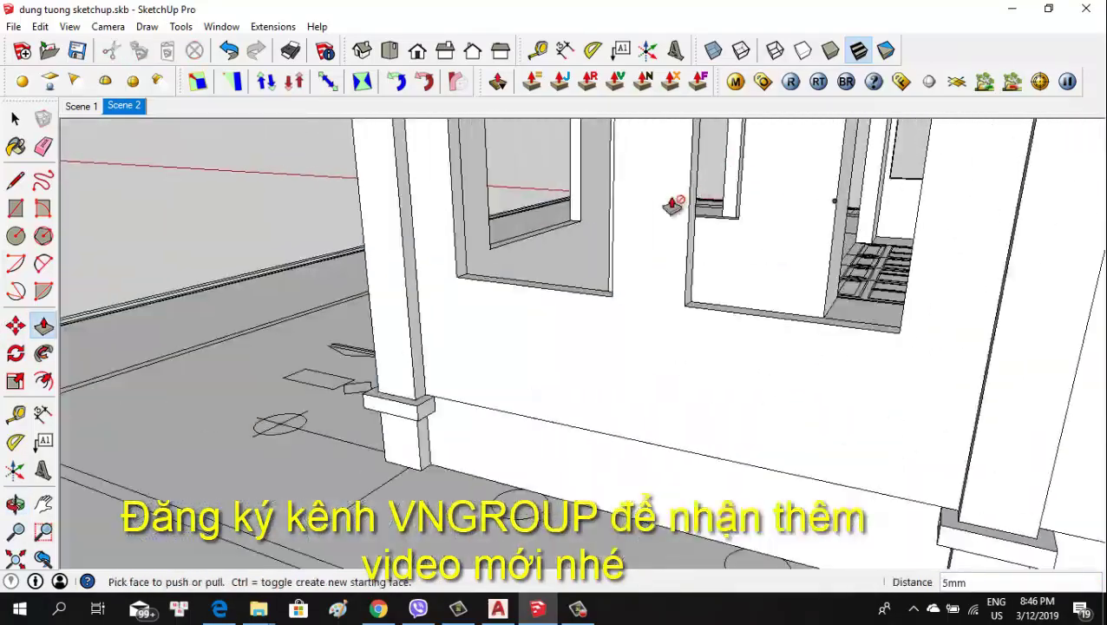
scroll(531, 272, "down", 3)
scroll(317, 323, "up", 3)
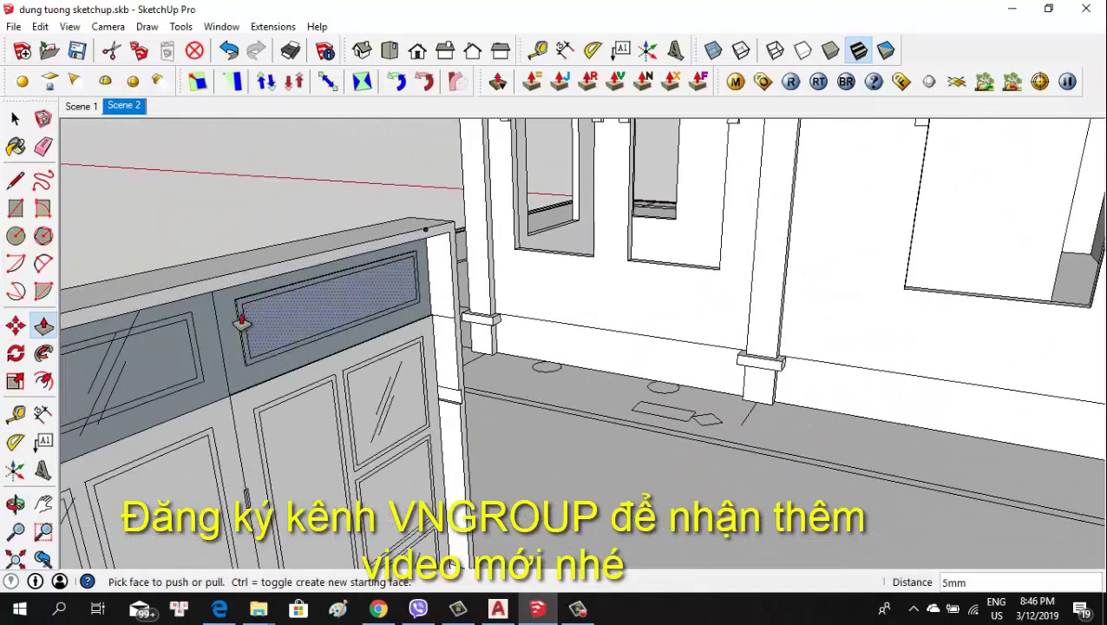
scroll(240, 316, "up", 2)
left_click(222, 303)
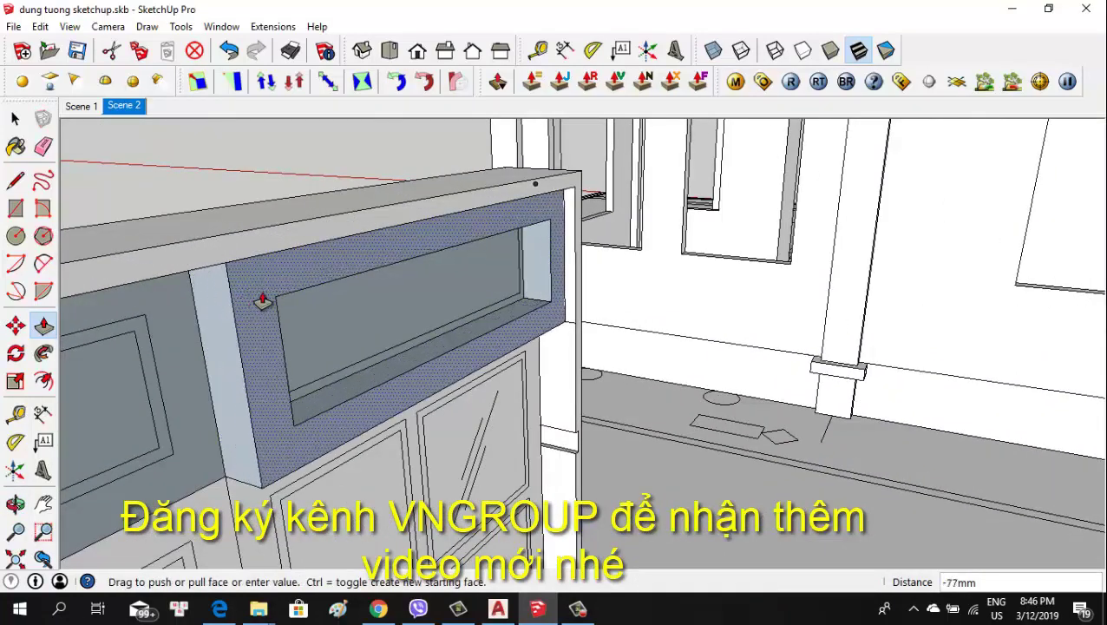
left_click(270, 287)
scroll(257, 293, "up", 2)
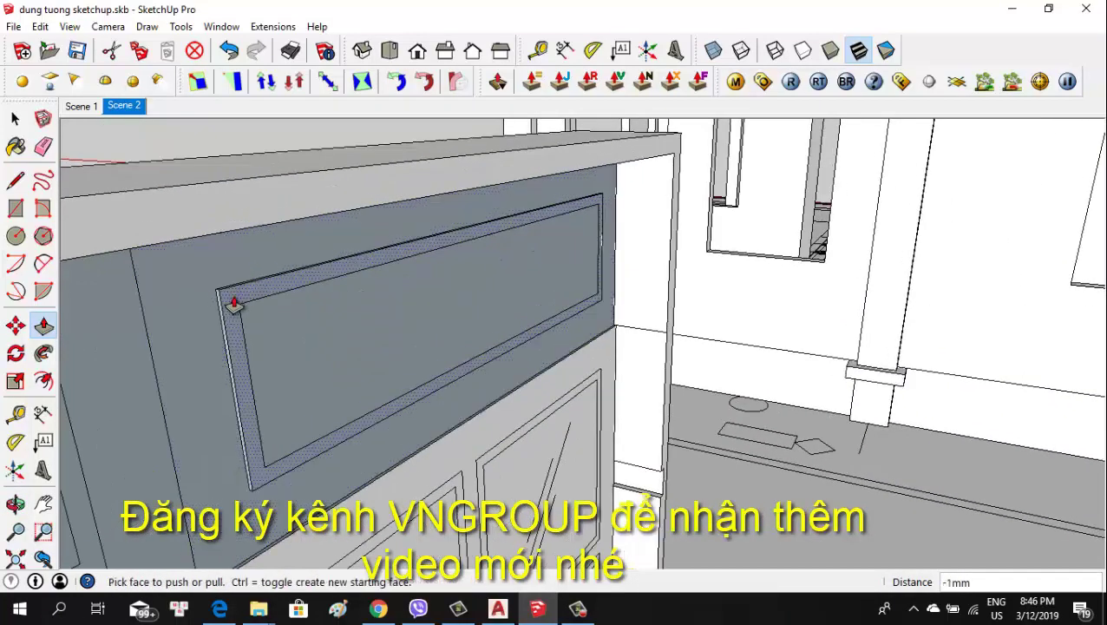
left_click(217, 293)
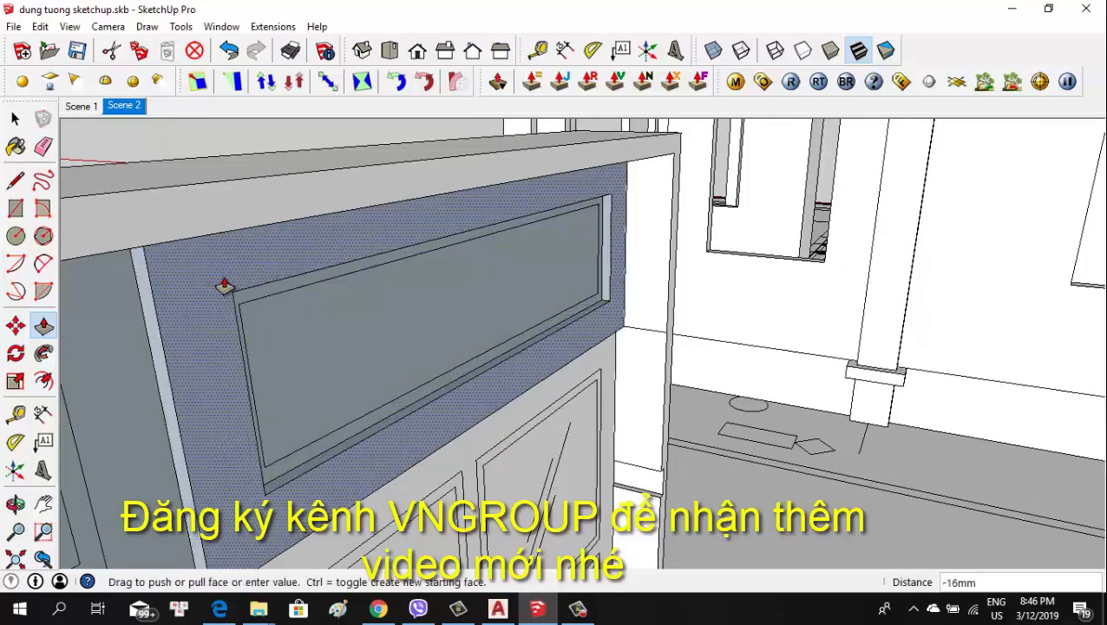
left_click(226, 287)
mouse_move(227, 286)
middle_mouse_down()
mouse_move(542, 311)
mouse_move(593, 292)
mouse_move(588, 233)
mouse_move(533, 235)
mouse_move(628, 257)
middle_mouse_up()
scroll(412, 308, "up", 3)
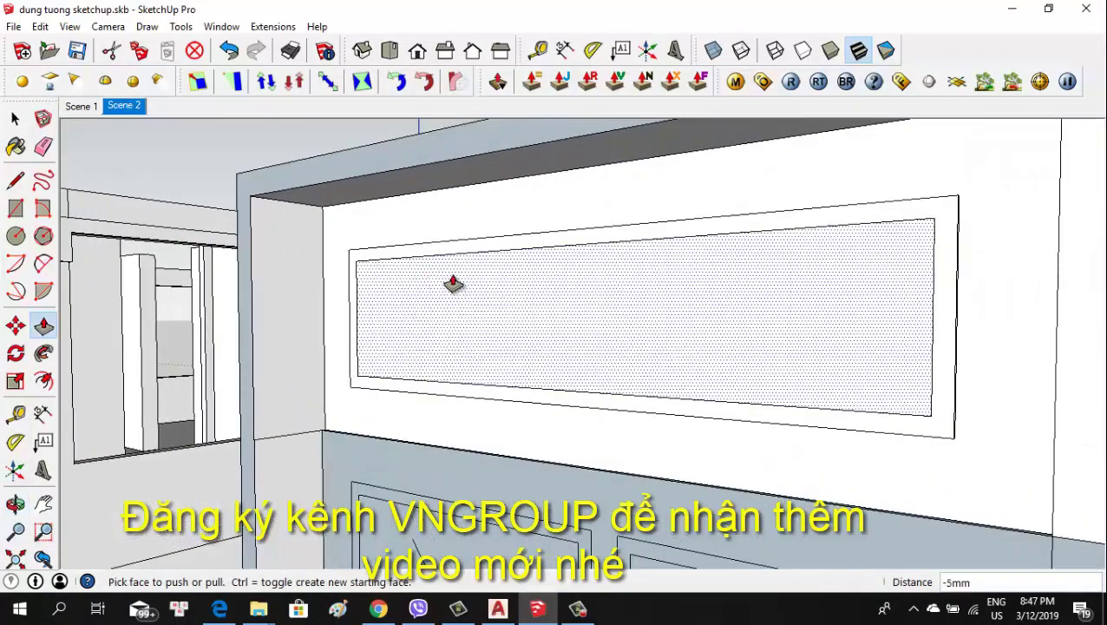
Pull the dotted wall panel face out 5 mm
mouse_move(450, 321)
middle_mouse_down()
mouse_move(516, 306)
mouse_move(390, 324)
mouse_move(494, 371)
middle_mouse_up()
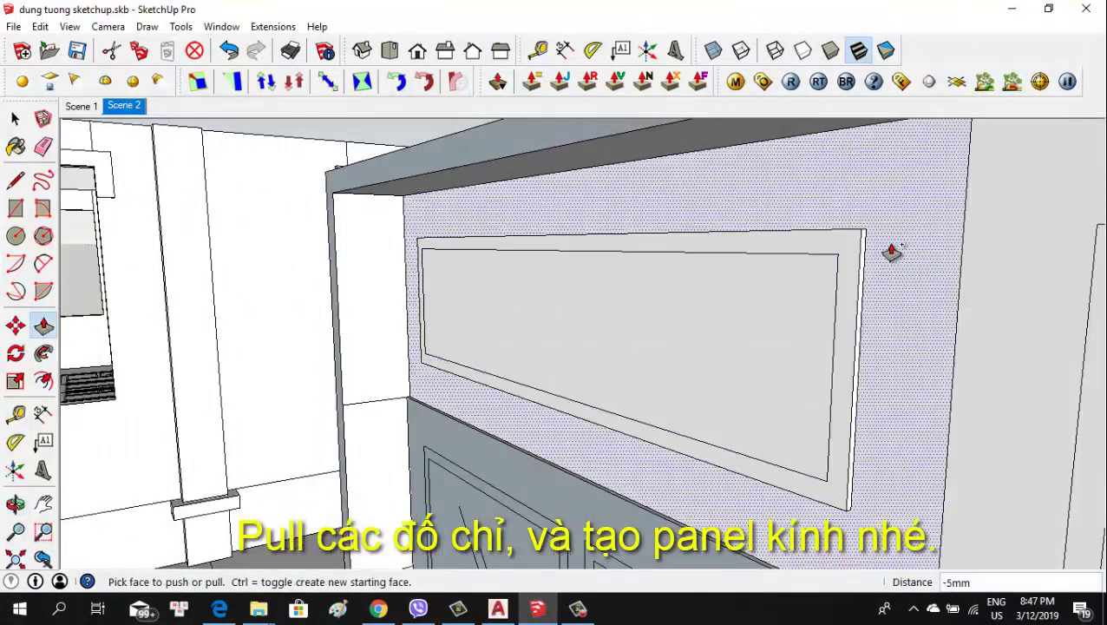
left_click(868, 271)
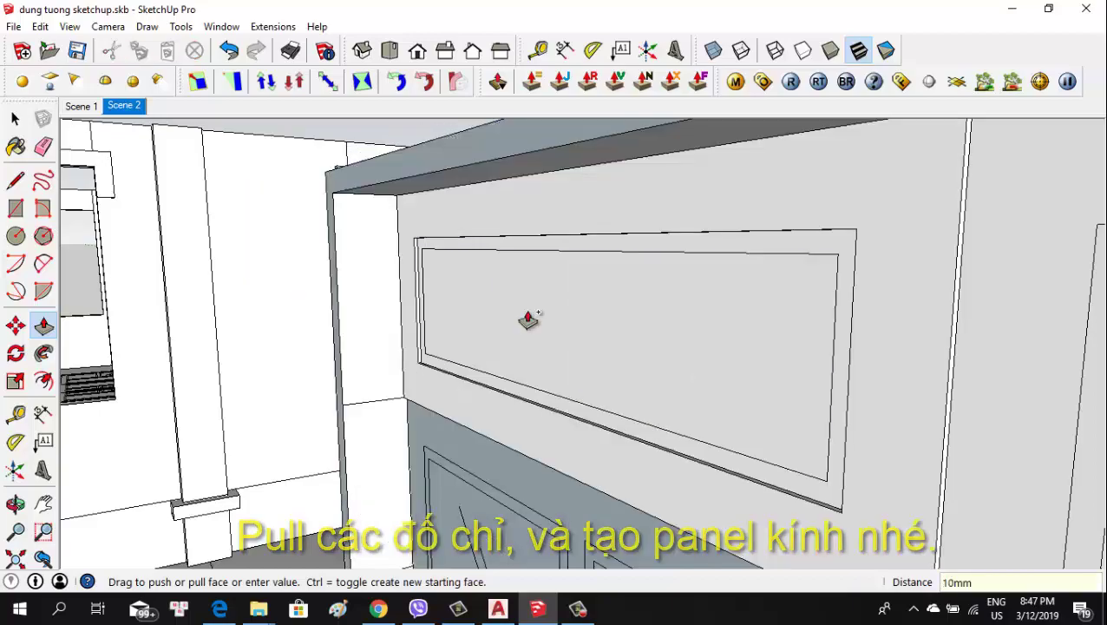
mouse_move(892, 308)
middle_mouse_down()
mouse_move(843, 257)
mouse_move(877, 321)
mouse_move(502, 353)
mouse_move(606, 358)
mouse_move(256, 403)
mouse_move(217, 390)
middle_mouse_up()
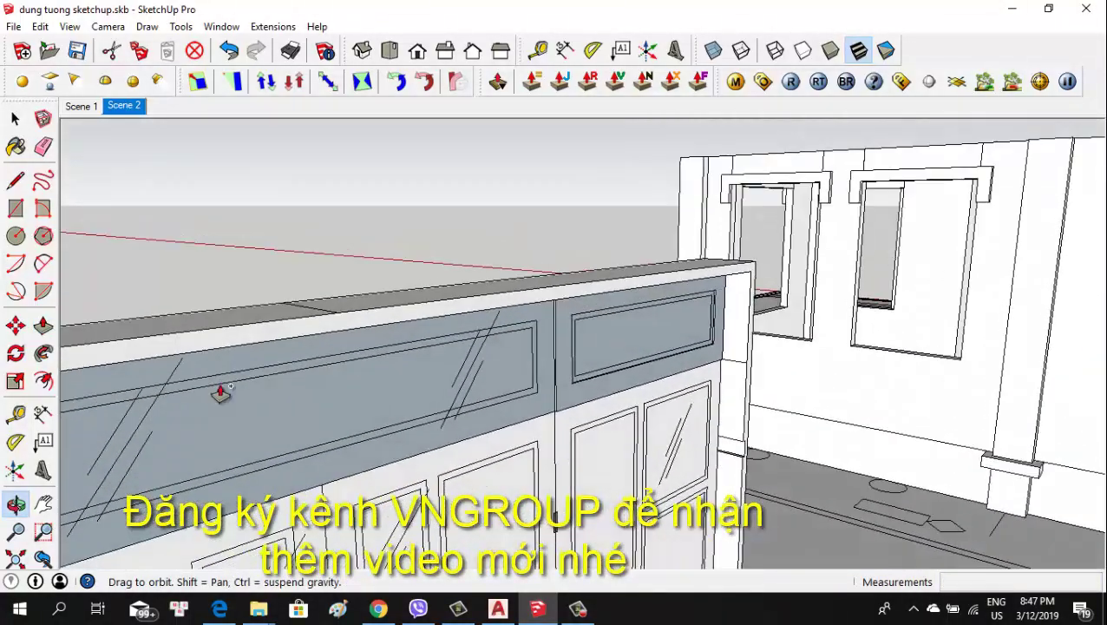
scroll(697, 304, "up", 3)
scroll(734, 334, "up", 3)
middle_click_drag(734, 334, 735, 305)
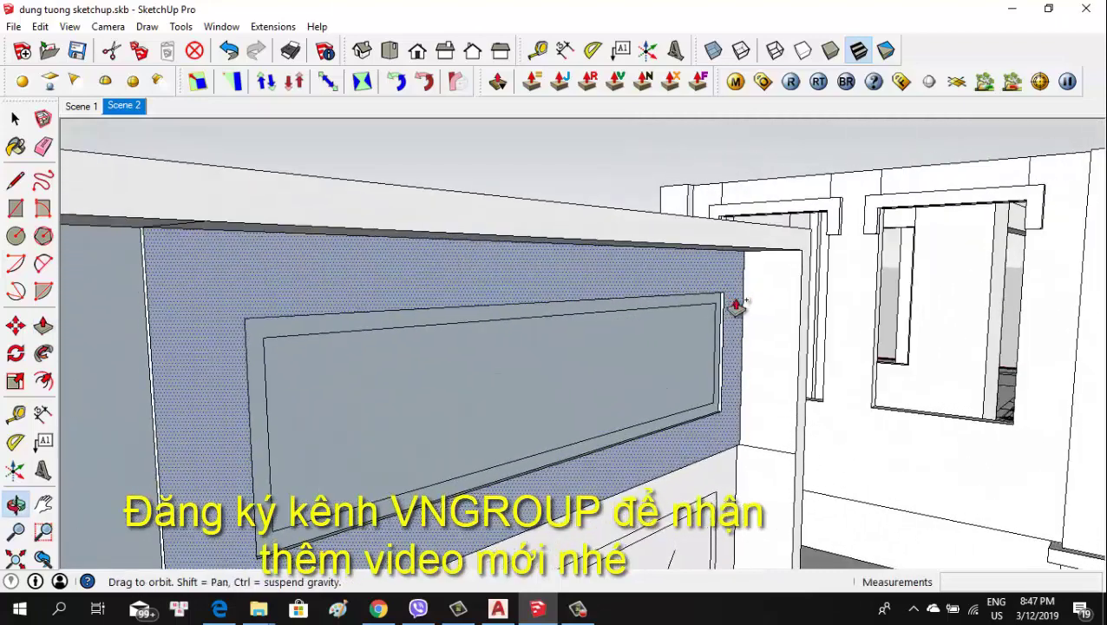
mouse_move(733, 310)
left_mouse_down()
mouse_move(743, 317)
mouse_move(734, 305)
mouse_move(746, 306)
left_mouse_up()
key("space")
key("p")
key("Return")
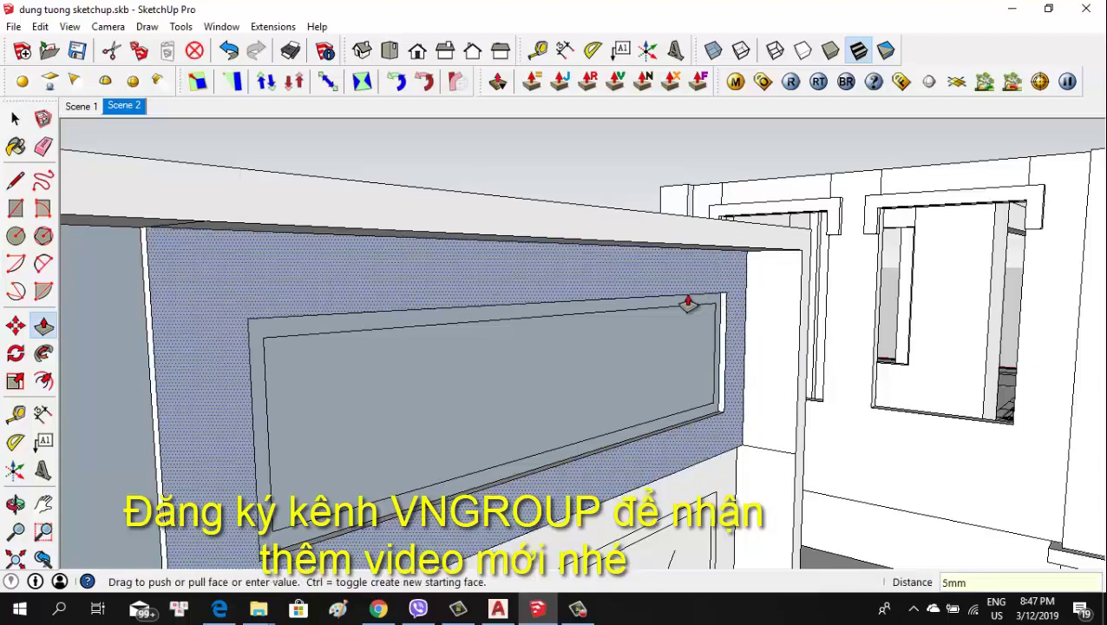
Raise the frame face of the next cabinet-front panel around its recessed centre
mouse_move(687, 301)
middle_mouse_down()
mouse_move(847, 368)
mouse_move(749, 353)
mouse_move(622, 372)
mouse_move(709, 346)
mouse_move(545, 333)
middle_mouse_up()
scroll(455, 332, "up", 2)
middle_click_drag(455, 331, 497, 338)
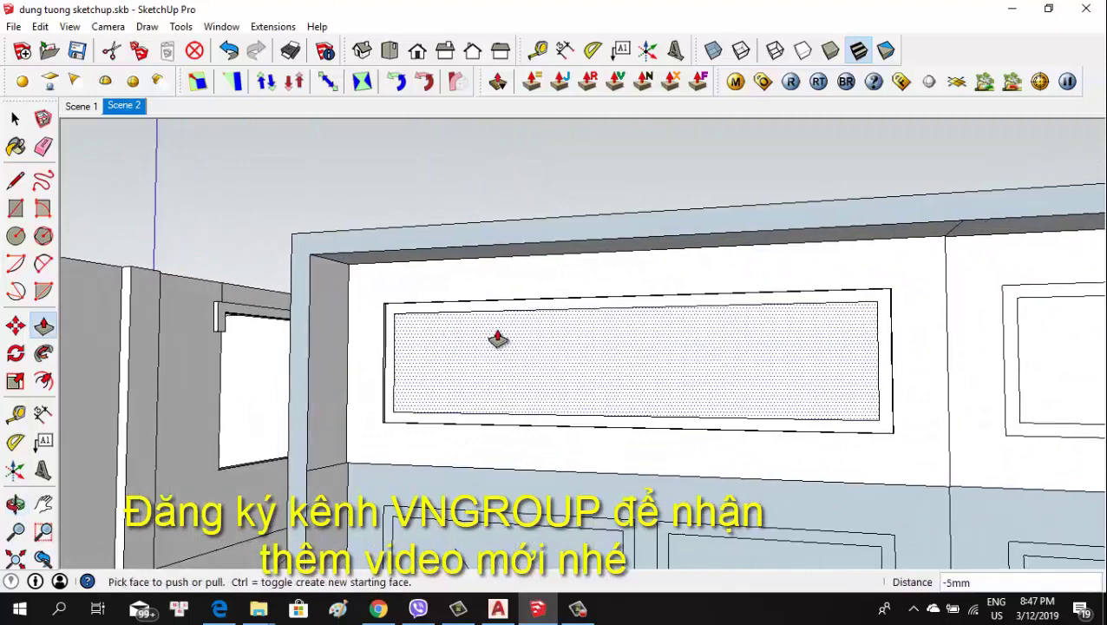
scroll(493, 338, "up", 1)
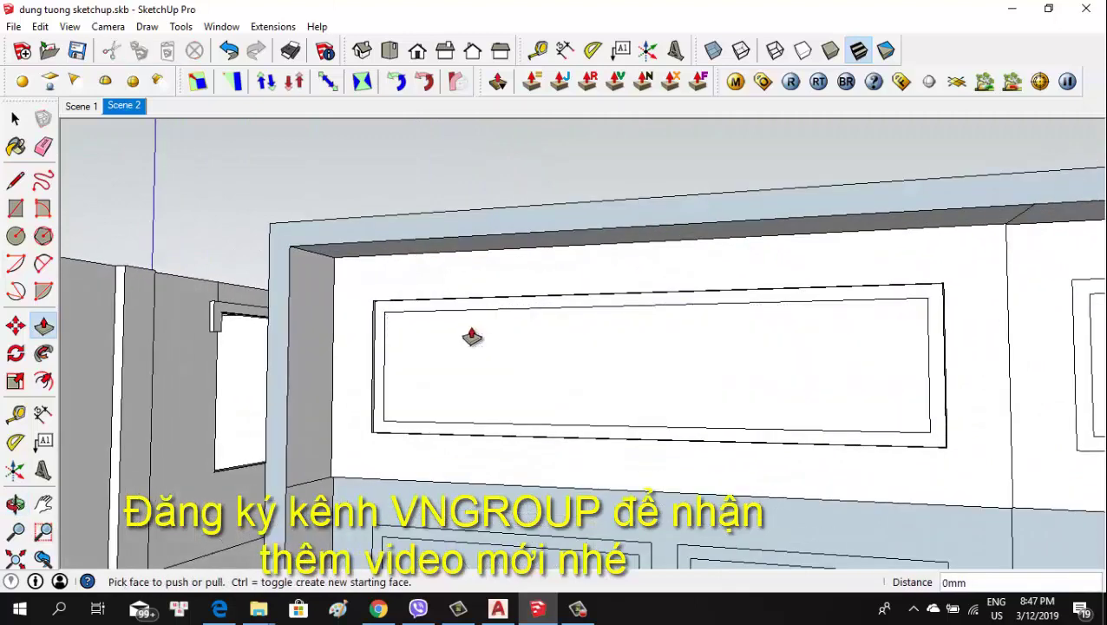
scroll(472, 336, "up", 2)
mouse_move(414, 321)
middle_mouse_down()
mouse_move(446, 326)
mouse_move(395, 318)
mouse_move(425, 331)
mouse_move(413, 328)
middle_mouse_up()
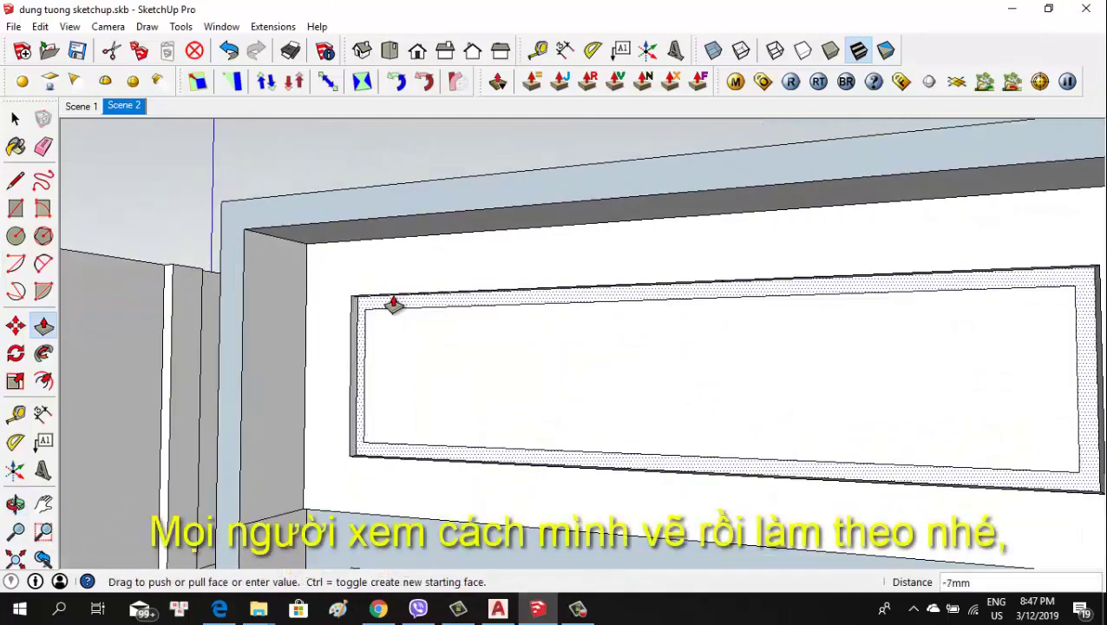
left_click(334, 327)
scroll(333, 327, "down", 2)
mouse_move(333, 327)
middle_mouse_down()
mouse_move(447, 335)
mouse_move(494, 372)
middle_mouse_up()
scroll(429, 330, "up", 2)
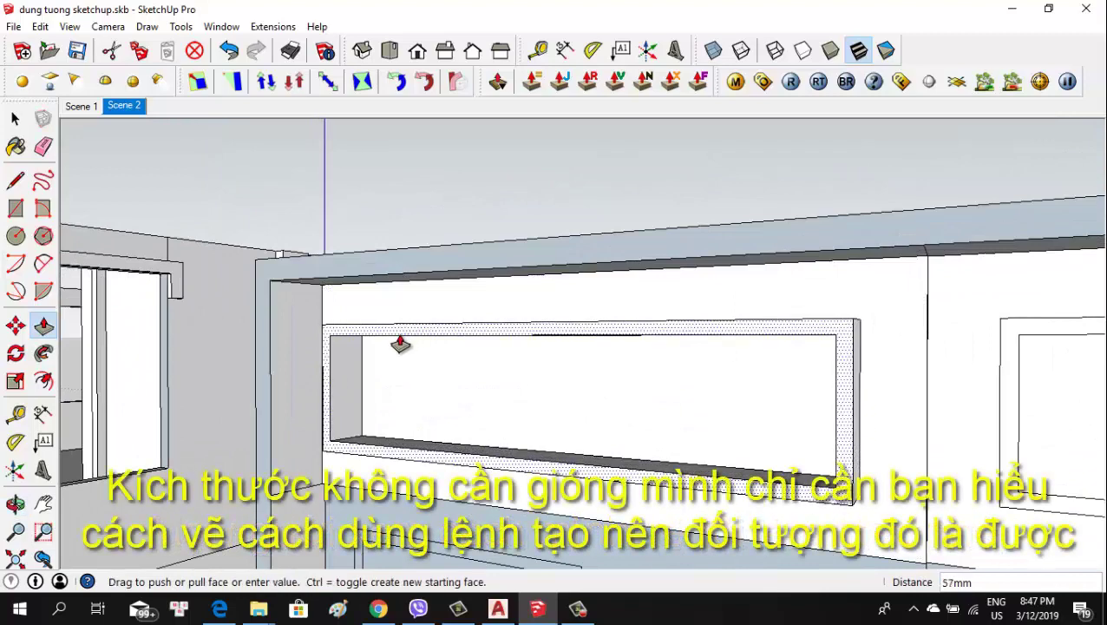
left_click(400, 344)
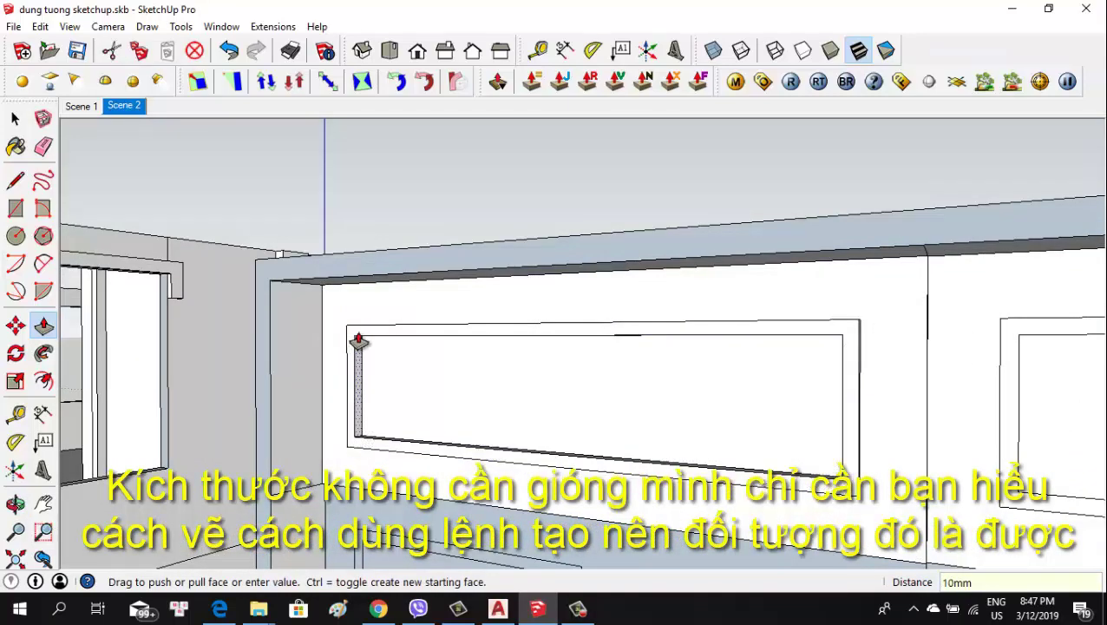
scroll(359, 338, "down", 3)
mouse_move(624, 364)
middle_mouse_down()
mouse_move(595, 408)
mouse_move(422, 444)
mouse_move(564, 353)
middle_mouse_up()
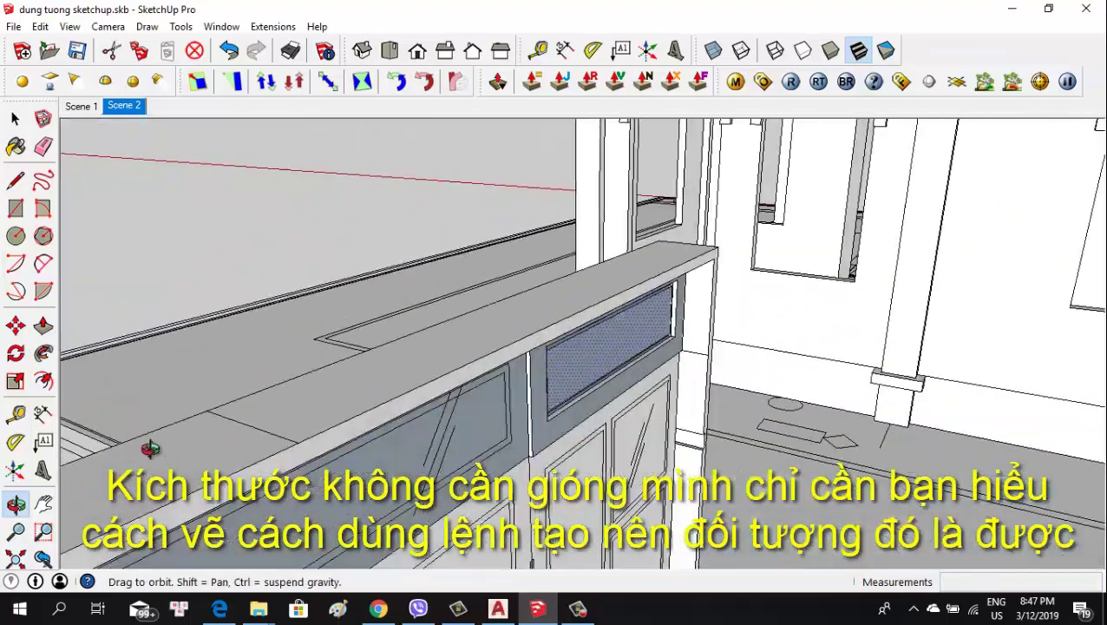
Extrude the cabinet frame face further outward
scroll(564, 352, "up", 2)
scroll(593, 323, "up", 2)
scroll(560, 291, "up", 2)
scroll(560, 290, "up", 2)
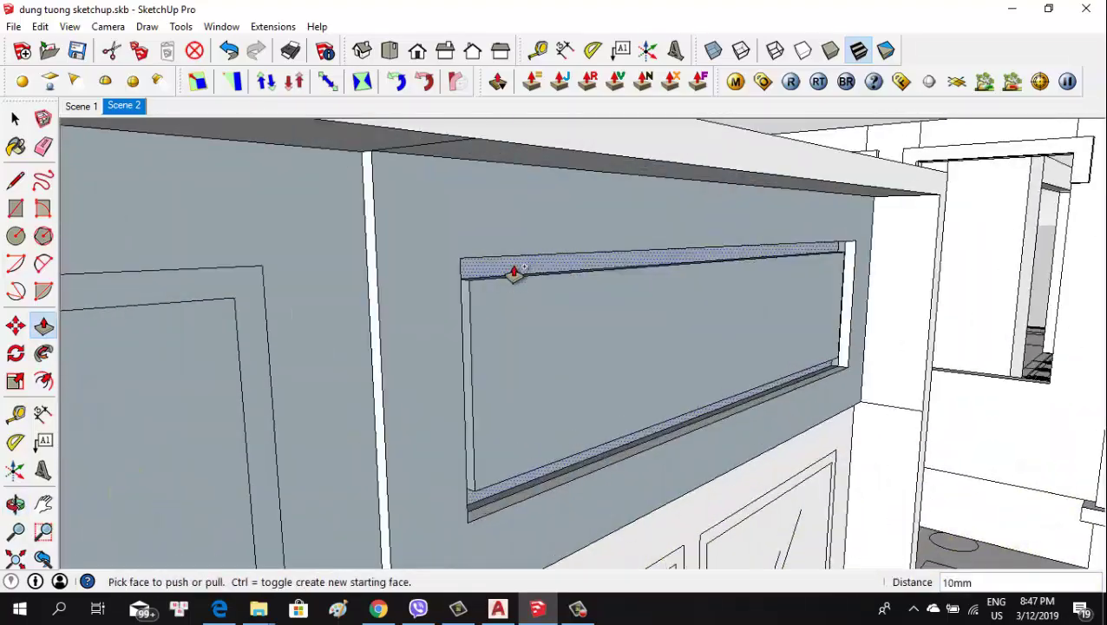
left_click(524, 266)
left_click(534, 280)
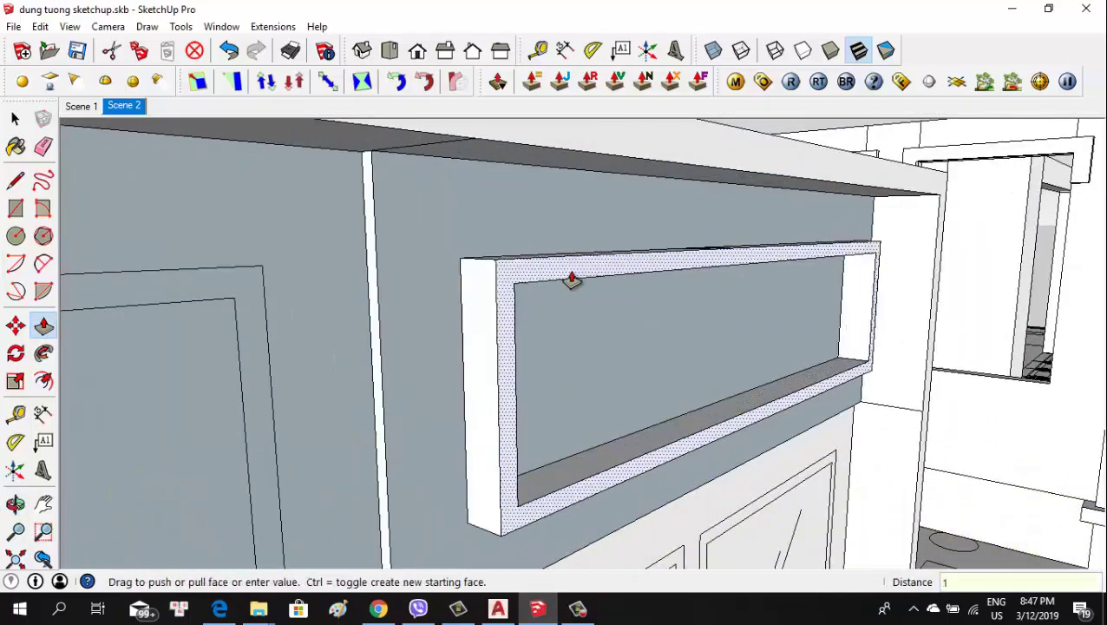
left_click(571, 280)
scroll(568, 303, "down", 3)
mouse_move(568, 309)
middle_mouse_down()
mouse_move(909, 346)
mouse_move(661, 328)
middle_mouse_up()
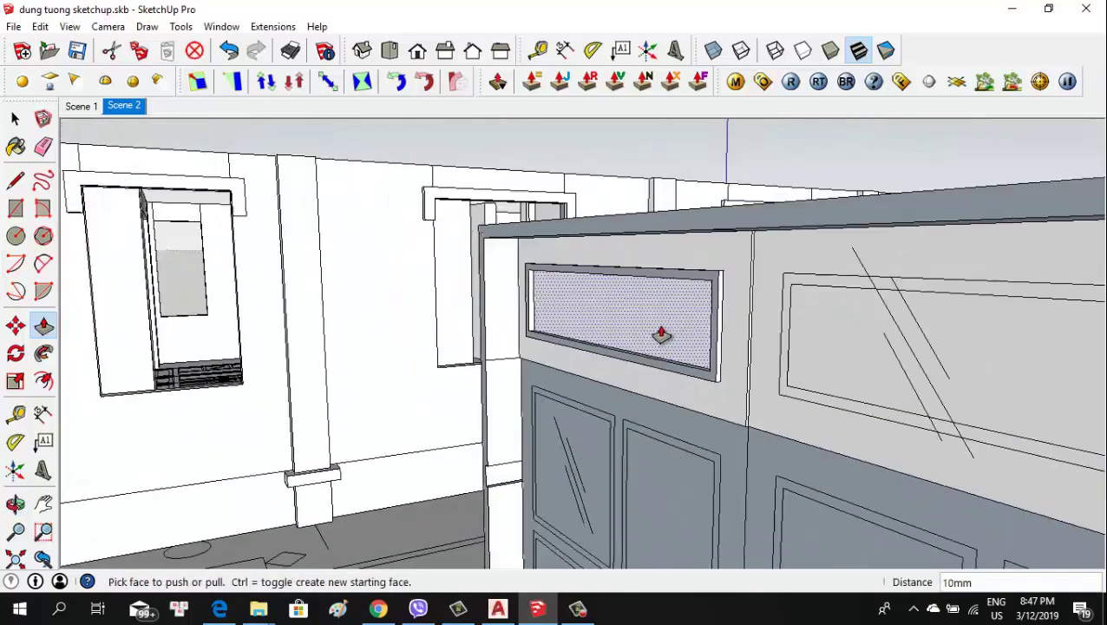
scroll(788, 324, "up", 2)
Select the window's inner face and recess it
key("space")
left_click(621, 324)
scroll(530, 311, "up", 2)
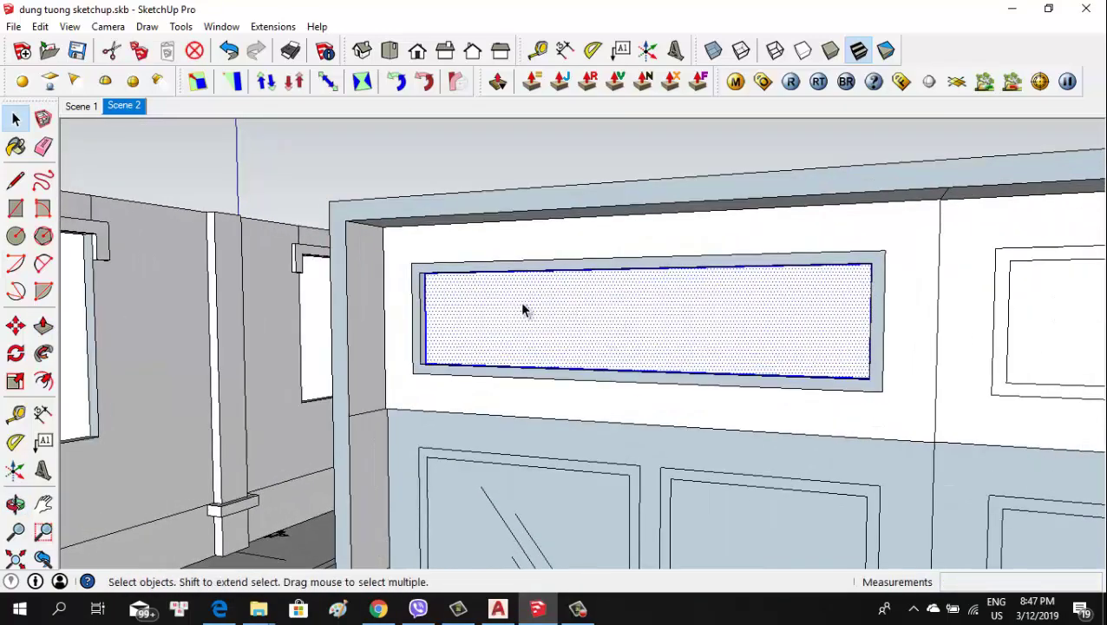
middle_click_drag(527, 310, 531, 353)
scroll(525, 344, "up", 2)
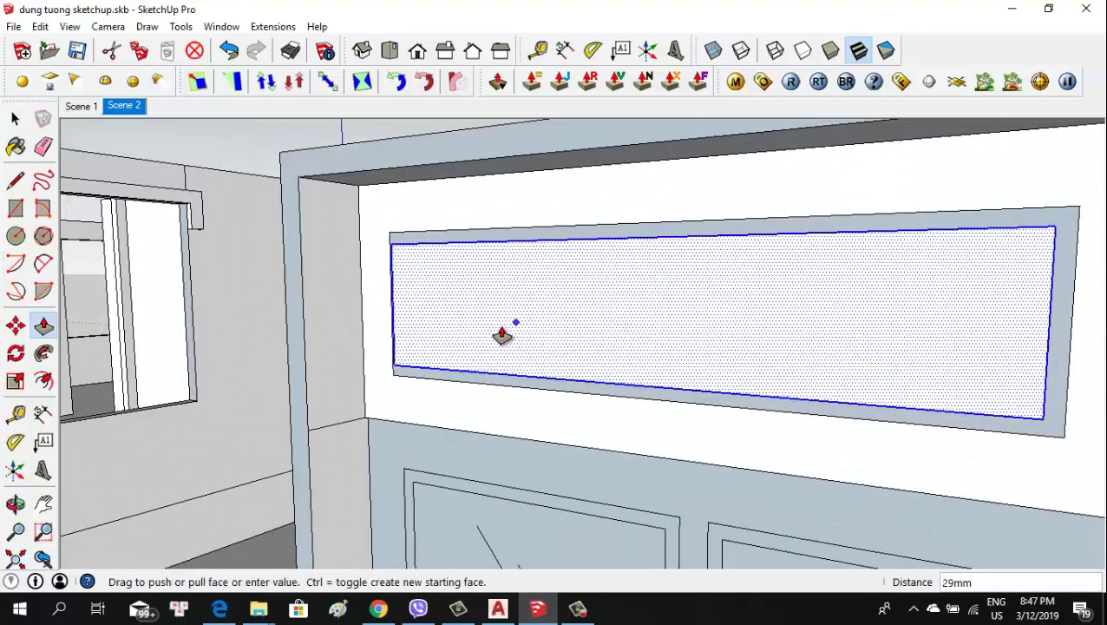
left_click(502, 335)
key("space")
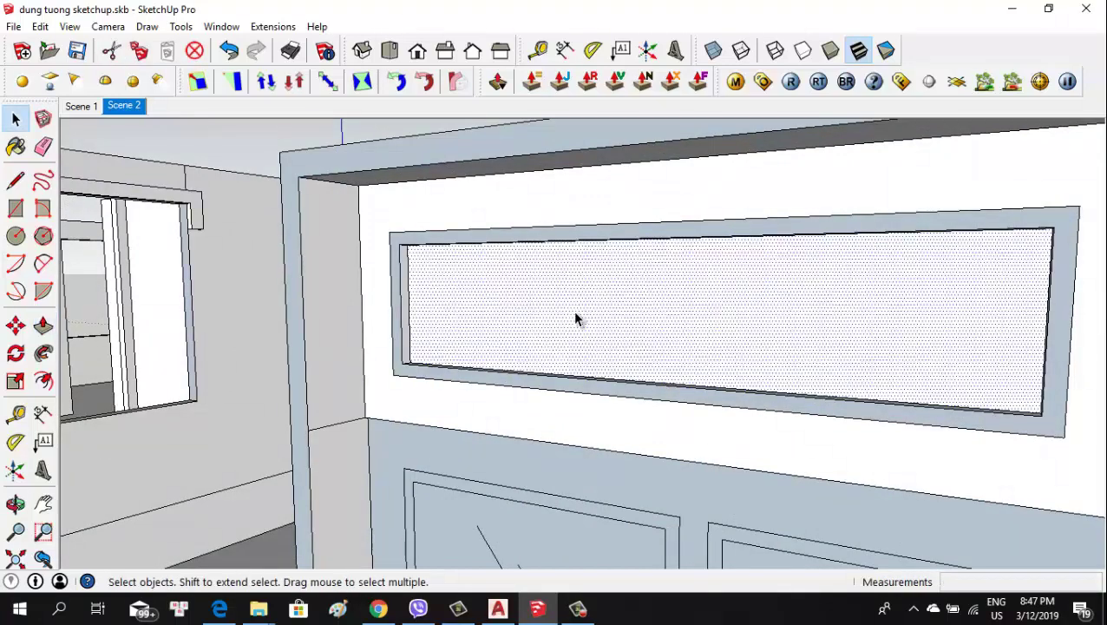
right_click(577, 318)
left_click(618, 54)
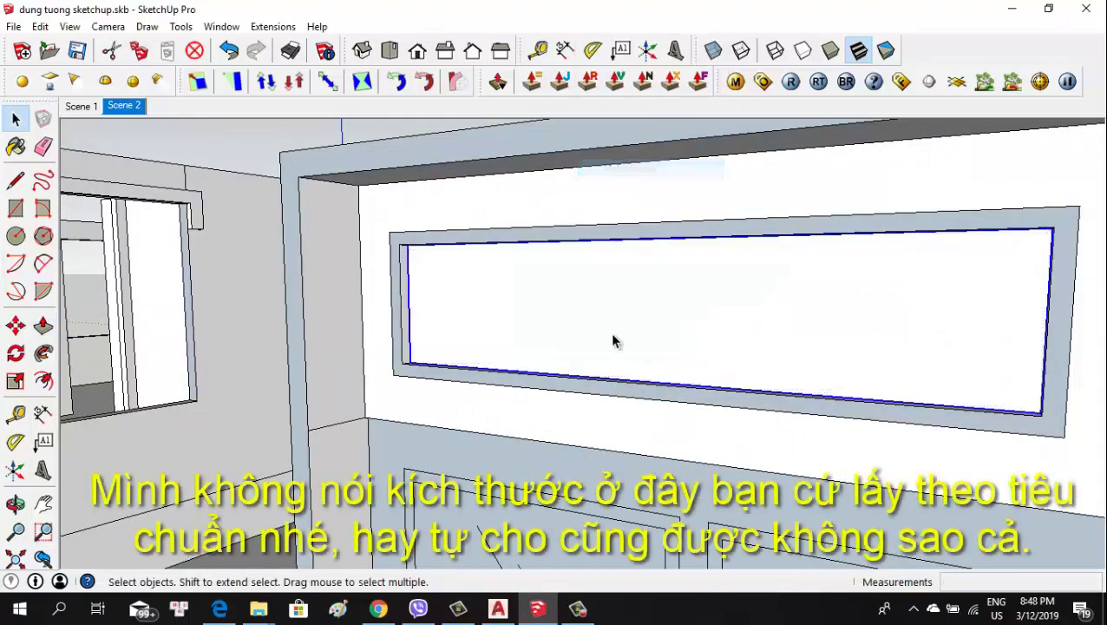
scroll(559, 328, "up", 2)
Open the window group for editing and recess its face 10 mm
right_click(562, 310)
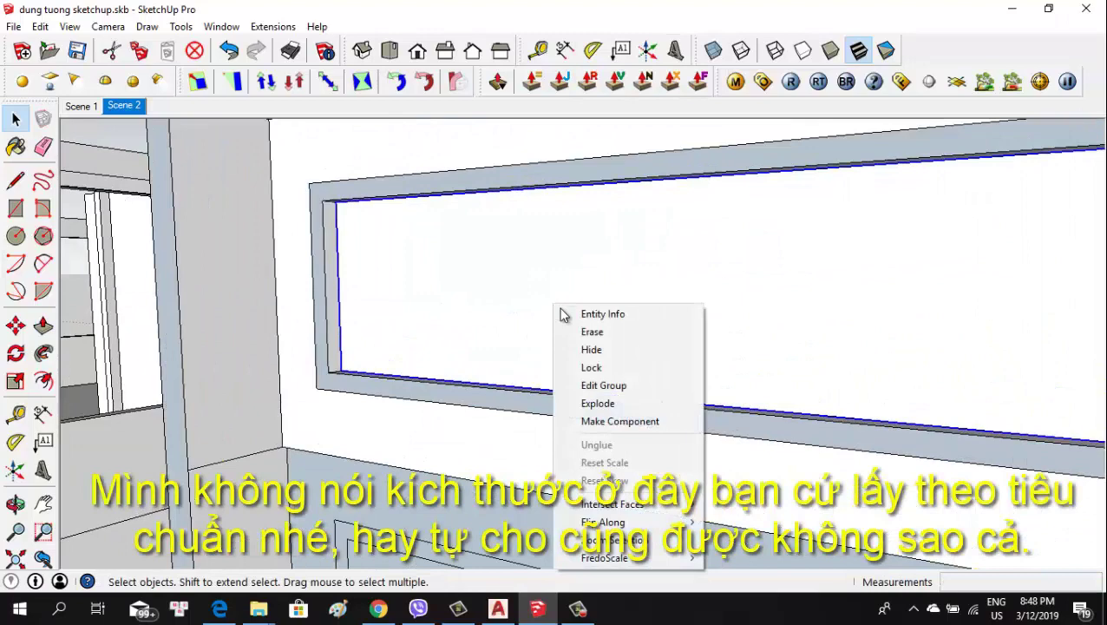
left_click(606, 387)
left_click(604, 339)
type("1")
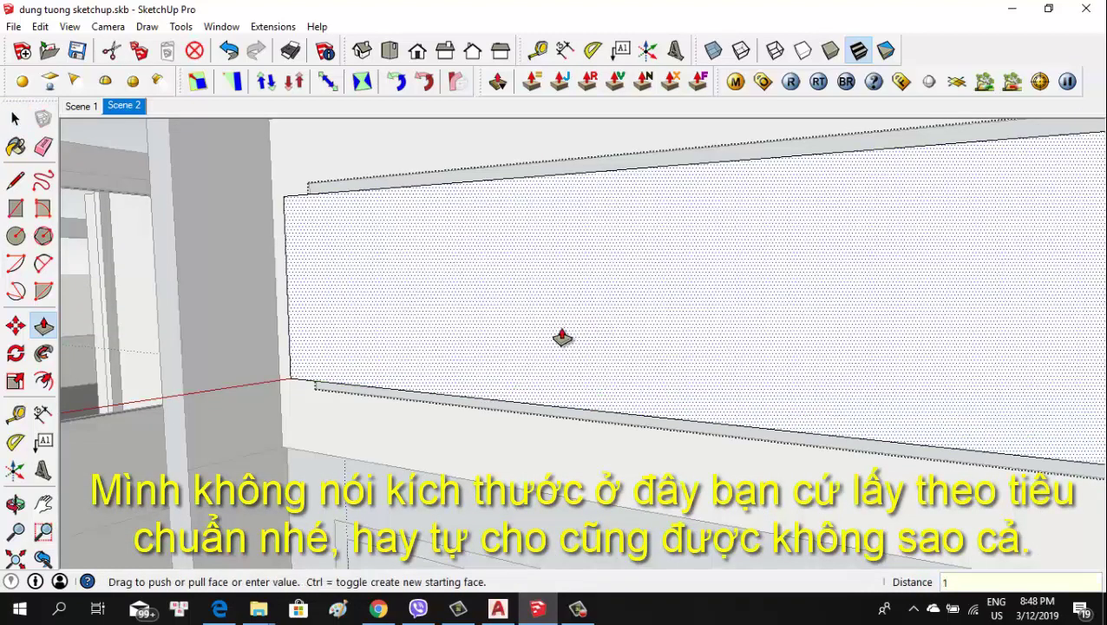
type("0")
key("Return")
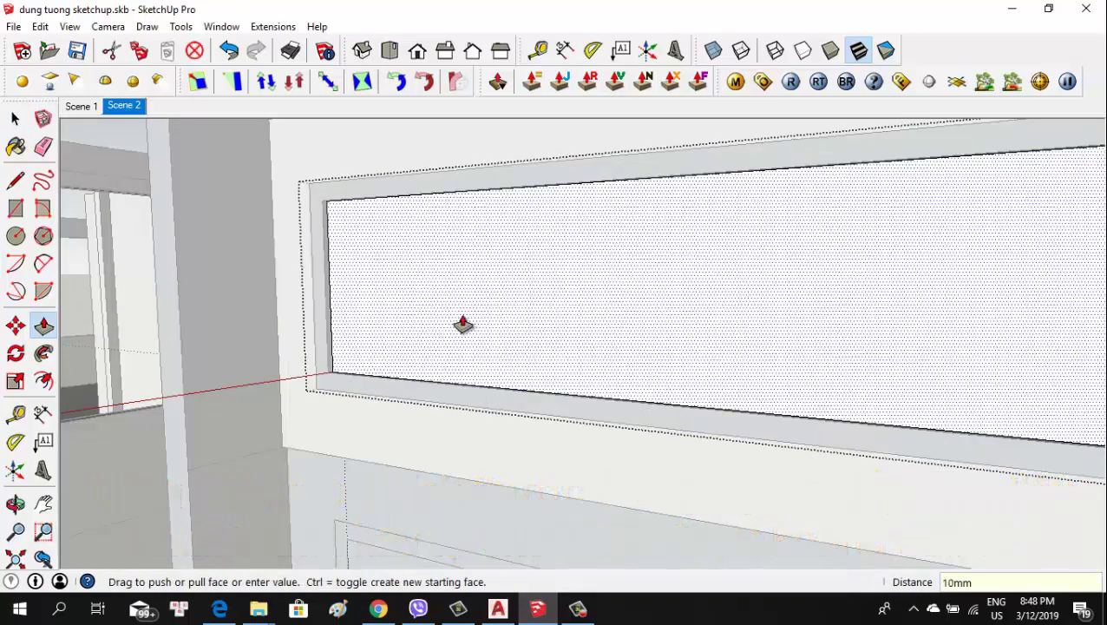
key("space")
scroll(396, 358, "down", 3)
mouse_move(396, 358)
middle_mouse_down()
mouse_move(636, 290)
mouse_move(636, 330)
mouse_move(383, 395)
mouse_move(613, 346)
middle_mouse_up()
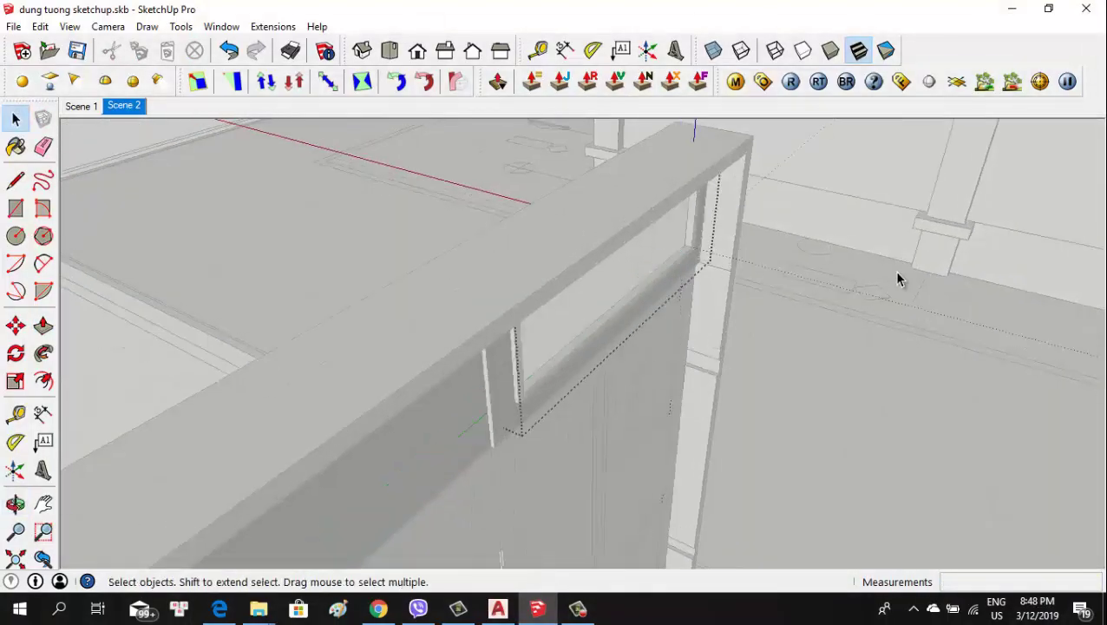
Shift the left transom frame's inner edge 5 mm along the red axis
scroll(902, 360, "up", 2)
scroll(694, 280, "up", 2)
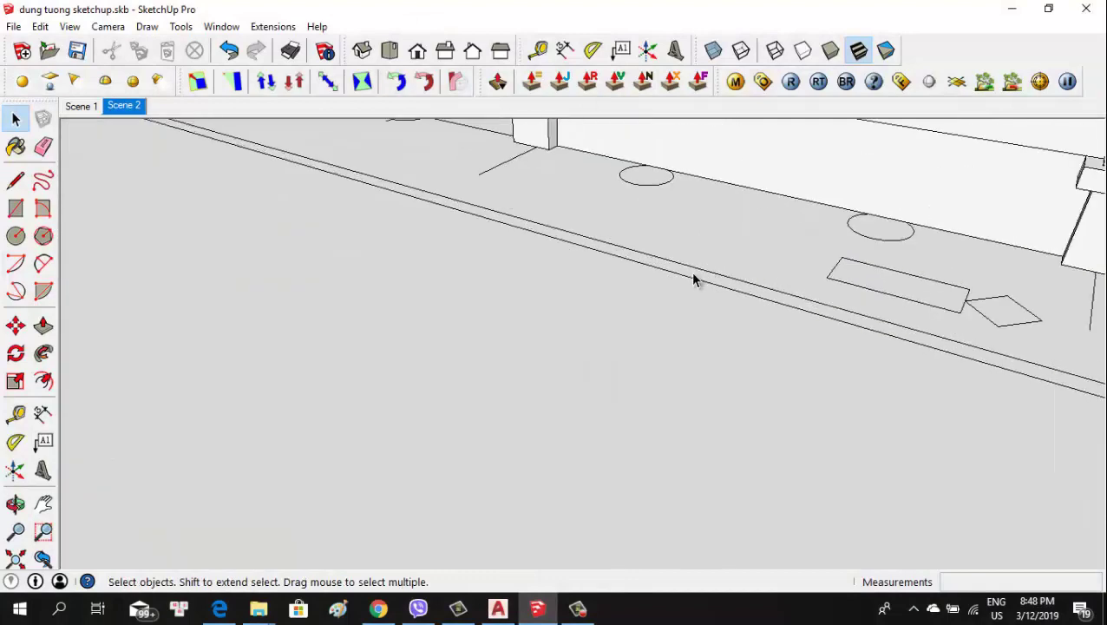
scroll(716, 319, "up", 2)
left_click(364, 241)
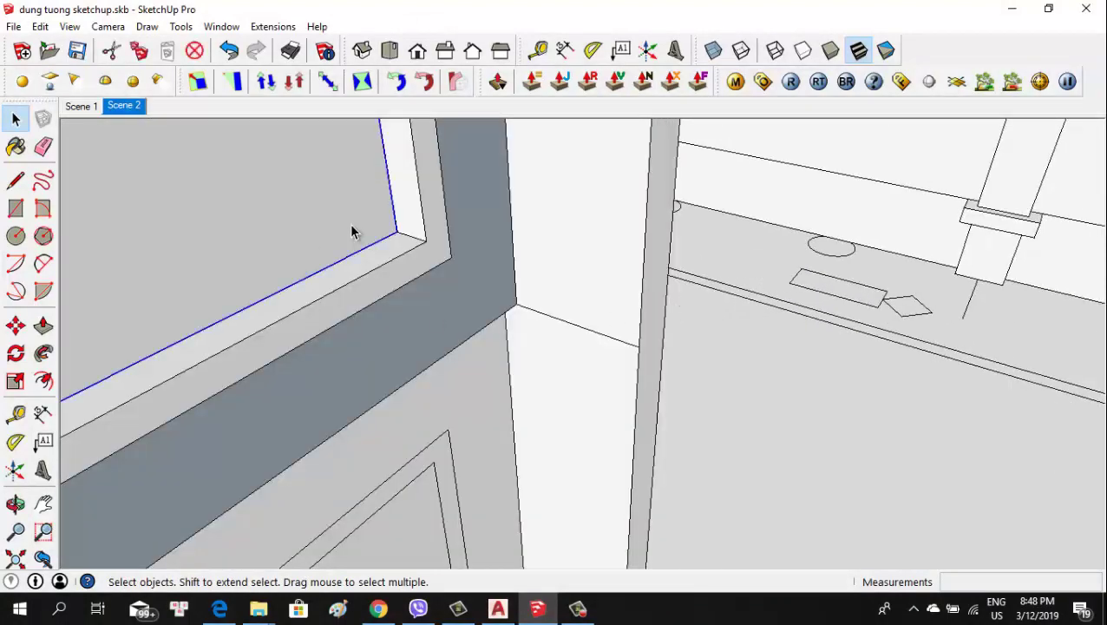
scroll(390, 254, "up", 1)
type("5")
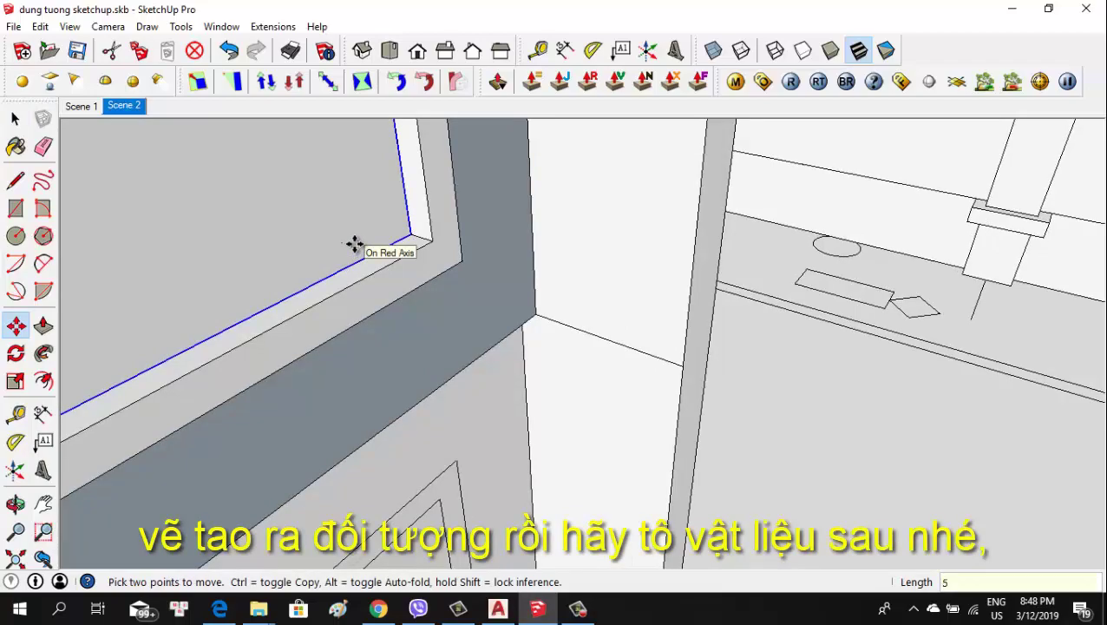
key("Return")
scroll(494, 291, "down", 3)
mouse_move(502, 298)
middle_mouse_down()
mouse_move(763, 291)
mouse_move(553, 361)
mouse_move(704, 280)
middle_mouse_up()
scroll(535, 359, "up", 2)
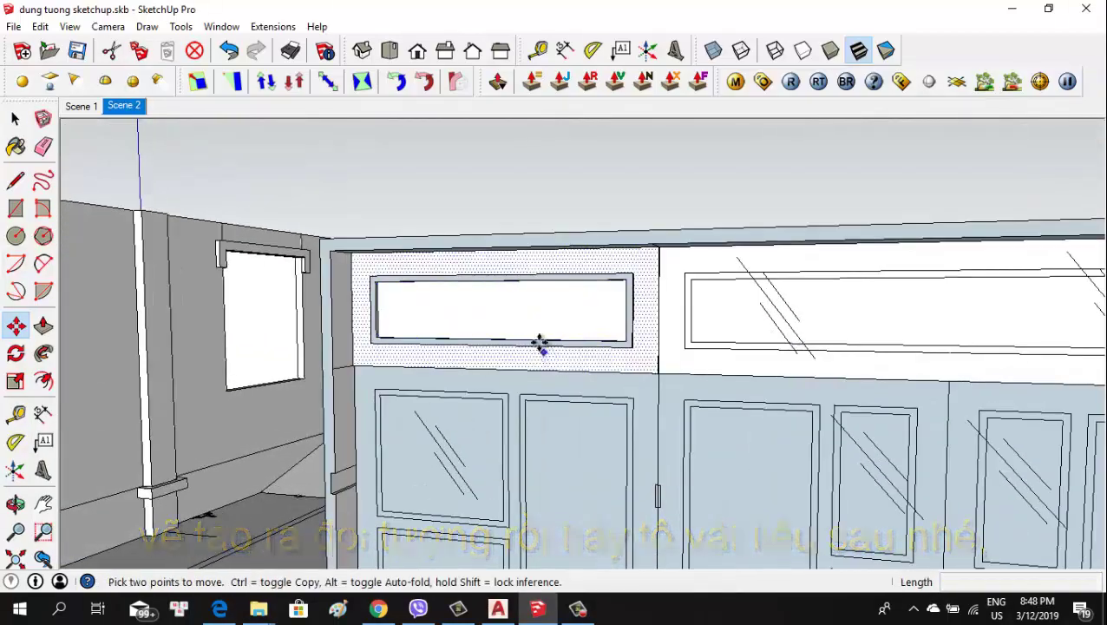
key("space")
mouse_move(605, 353)
middle_mouse_down()
mouse_move(435, 317)
mouse_move(408, 346)
mouse_move(423, 369)
mouse_move(452, 376)
mouse_move(612, 347)
mouse_move(667, 321)
mouse_move(556, 346)
mouse_move(620, 359)
mouse_move(314, 457)
mouse_move(136, 402)
mouse_move(198, 385)
mouse_move(414, 377)
middle_mouse_up()
key("space")
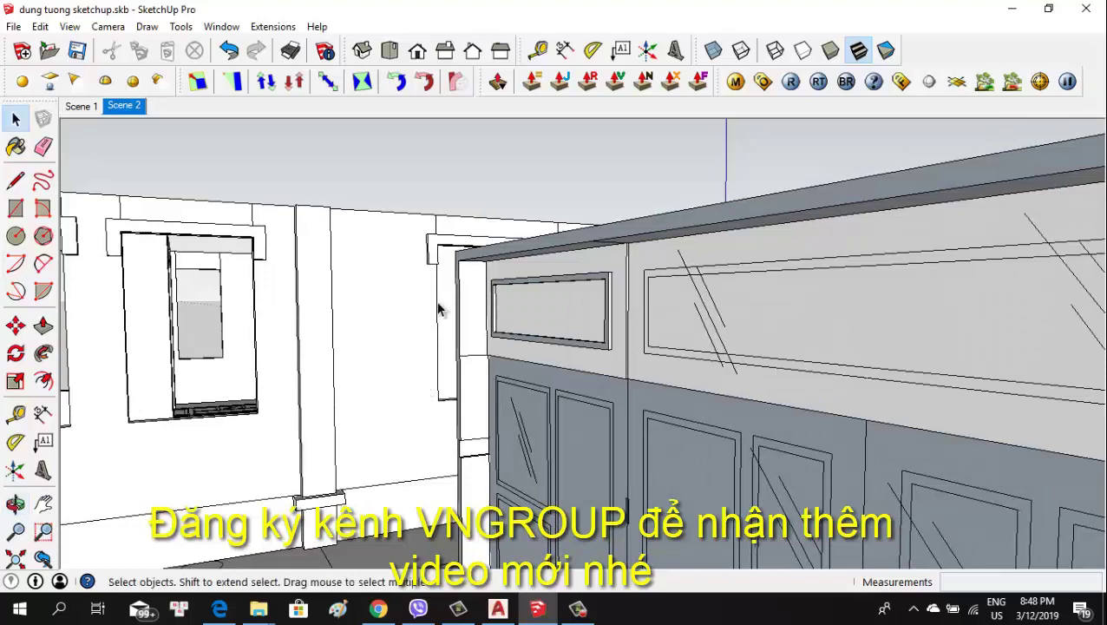
Erase the diagonal glass-symbol lines inside the middle transom panel
scroll(442, 305, "up", 5)
scroll(376, 323, "down", 2)
scroll(386, 336, "up", 5)
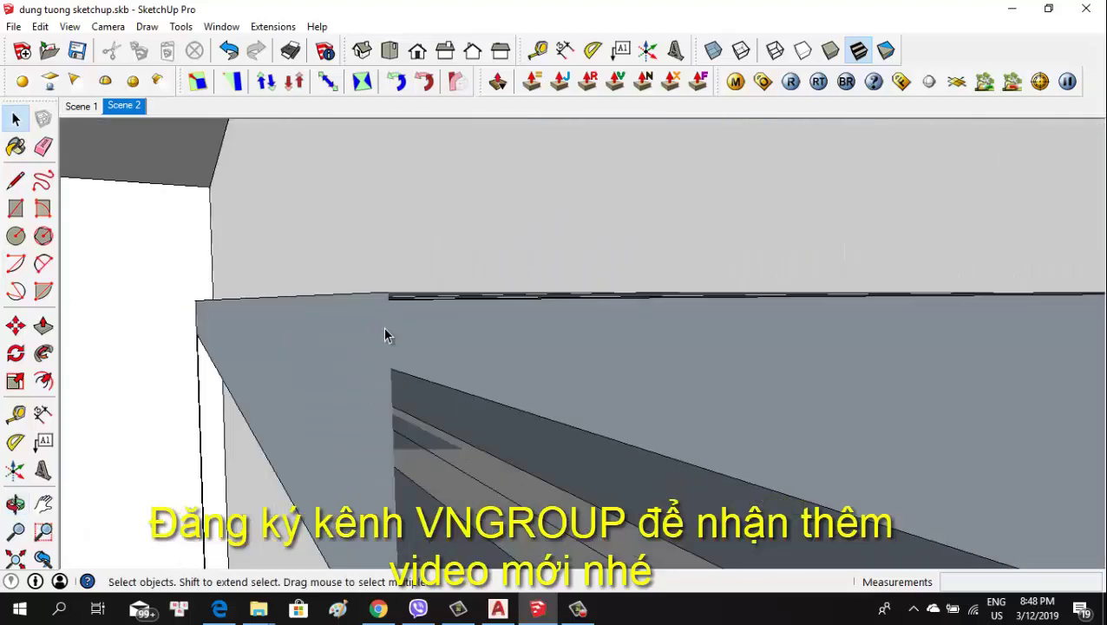
scroll(399, 329, "down", 1)
scroll(539, 288, "down", 2)
scroll(538, 288, "down", 2)
scroll(540, 290, "down", 2)
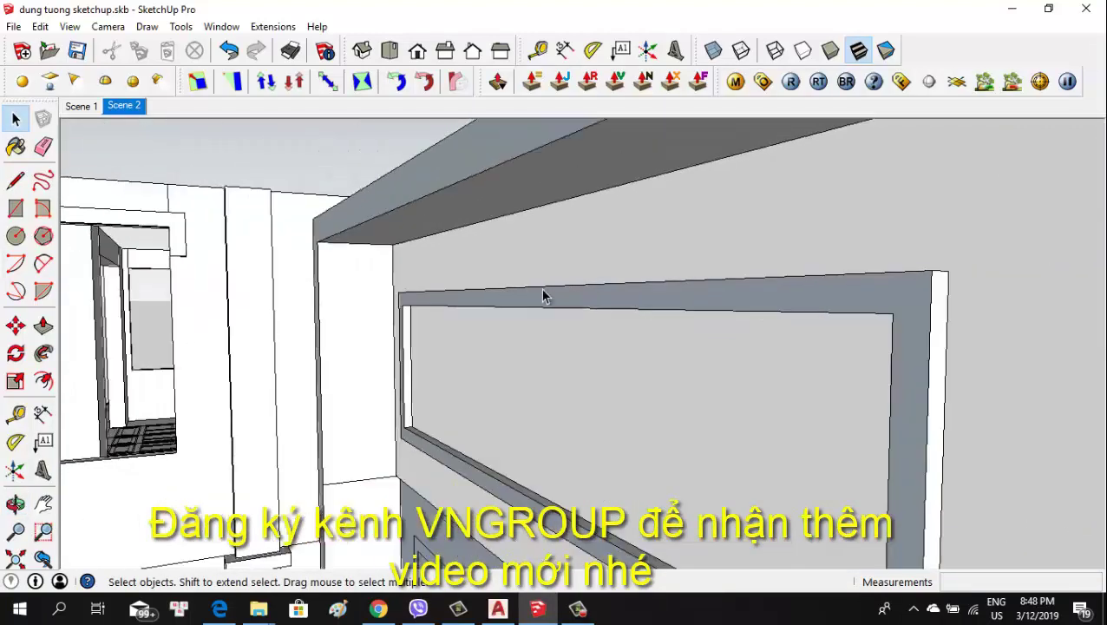
scroll(542, 321, "down", 2)
mouse_move(546, 348)
middle_mouse_down()
mouse_move(704, 340)
mouse_move(720, 326)
middle_mouse_up()
scroll(719, 301, "down", 1)
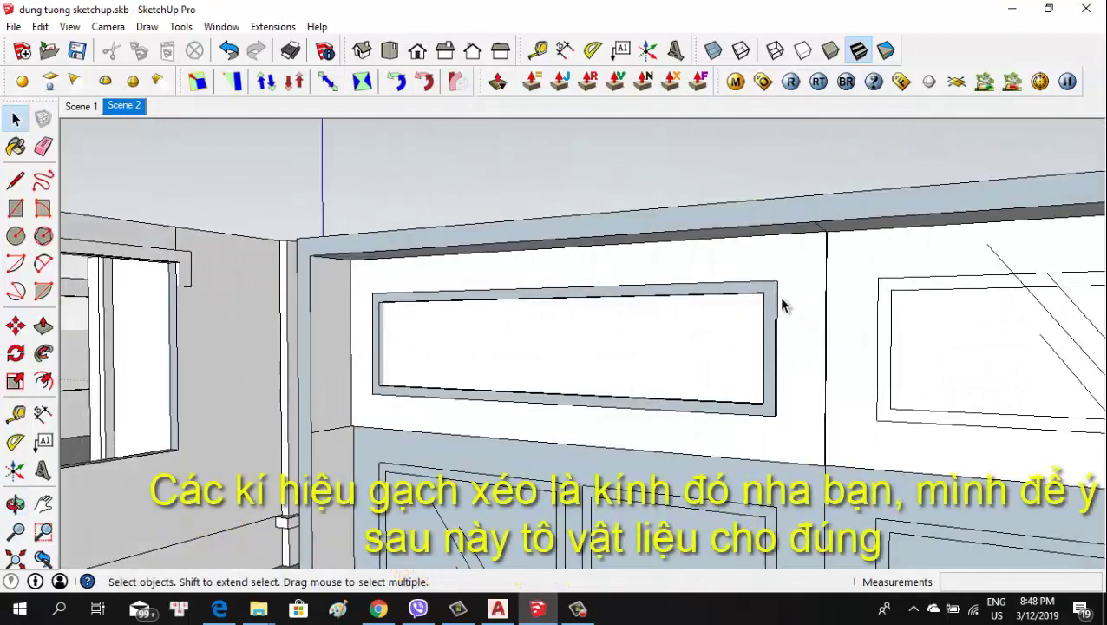
scroll(640, 360, "down", 2)
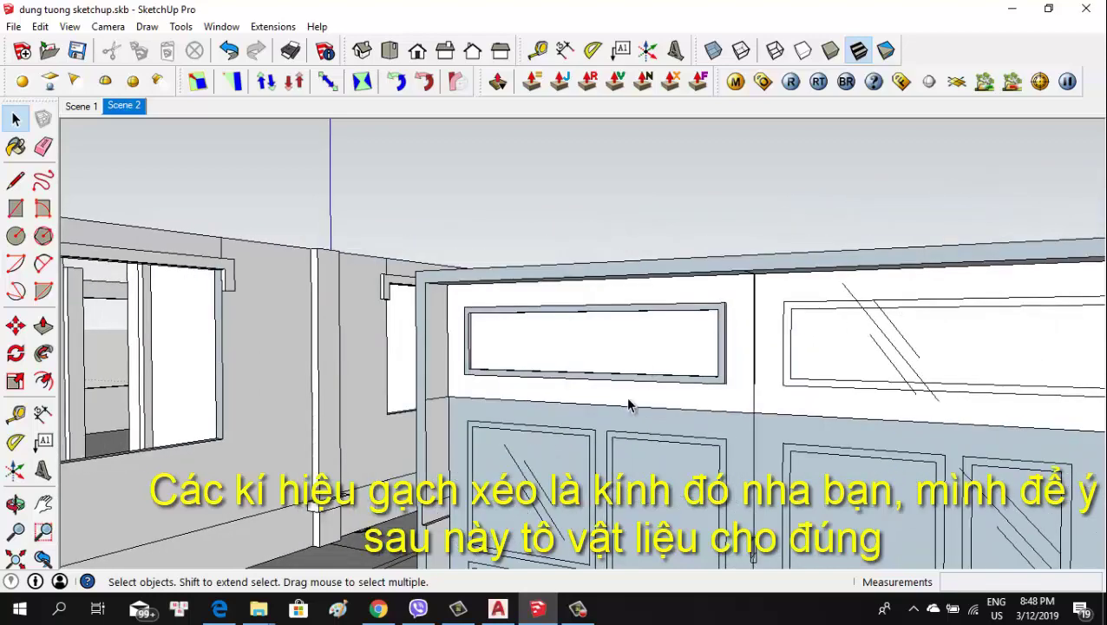
scroll(625, 402, "down", 1)
mouse_move(452, 341)
middle_mouse_down()
mouse_move(647, 388)
mouse_move(699, 378)
mouse_move(588, 346)
mouse_move(553, 315)
middle_mouse_up()
scroll(736, 370, "up", 2)
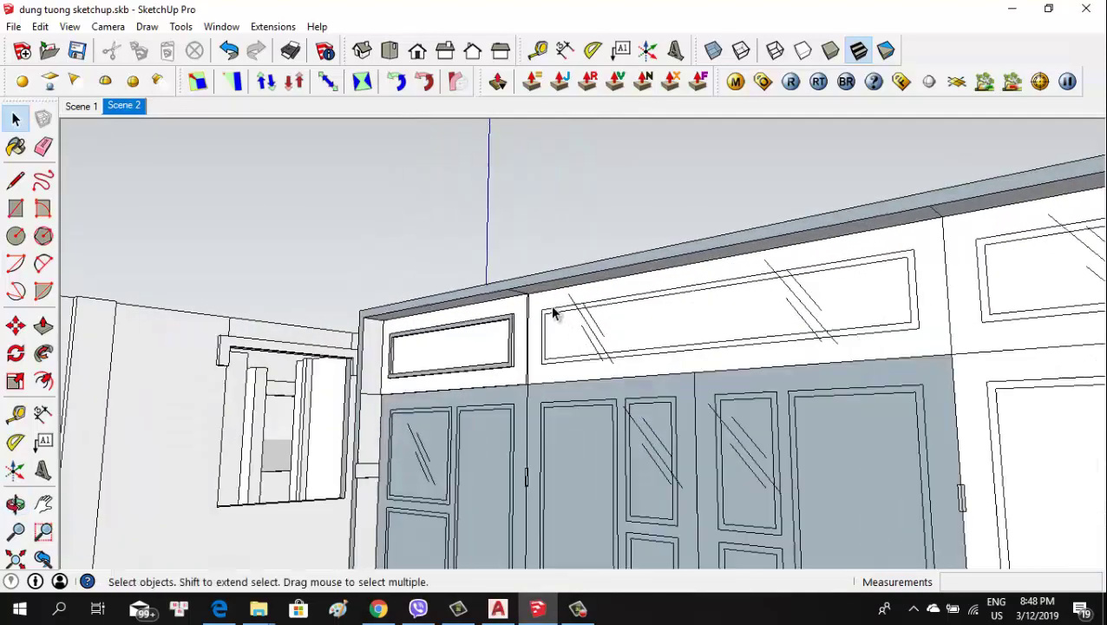
scroll(547, 314, "up", 2)
scroll(538, 315, "up", 2)
scroll(517, 317, "down", 2)
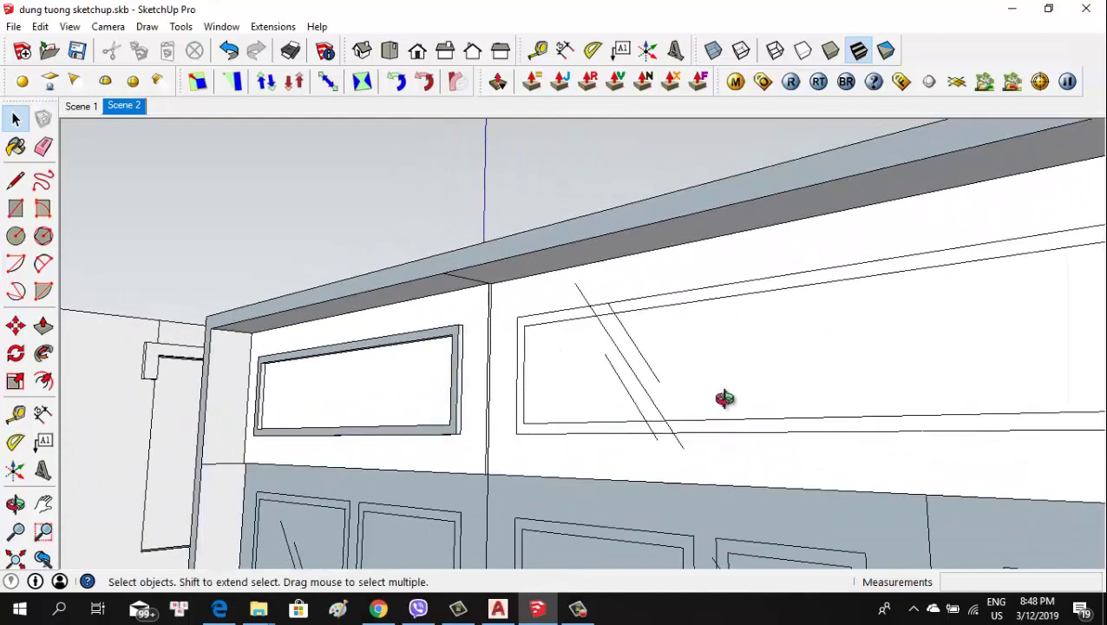
scroll(702, 387, "up", 1)
scroll(664, 390, "up", 1)
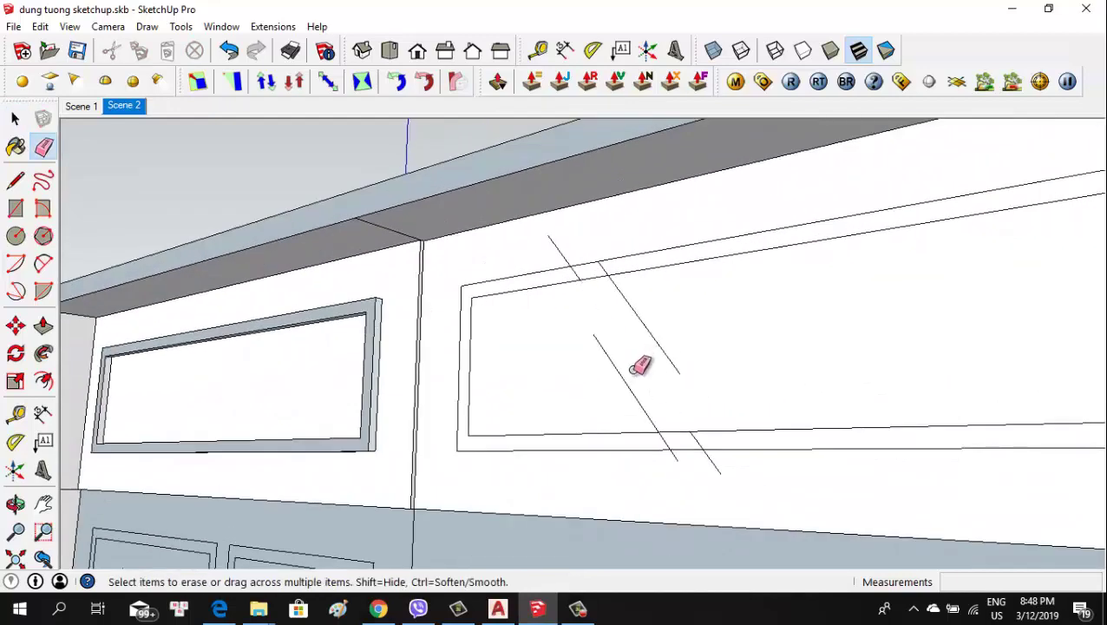
left_click_drag(628, 382, 655, 321)
scroll(625, 314, "down", 1)
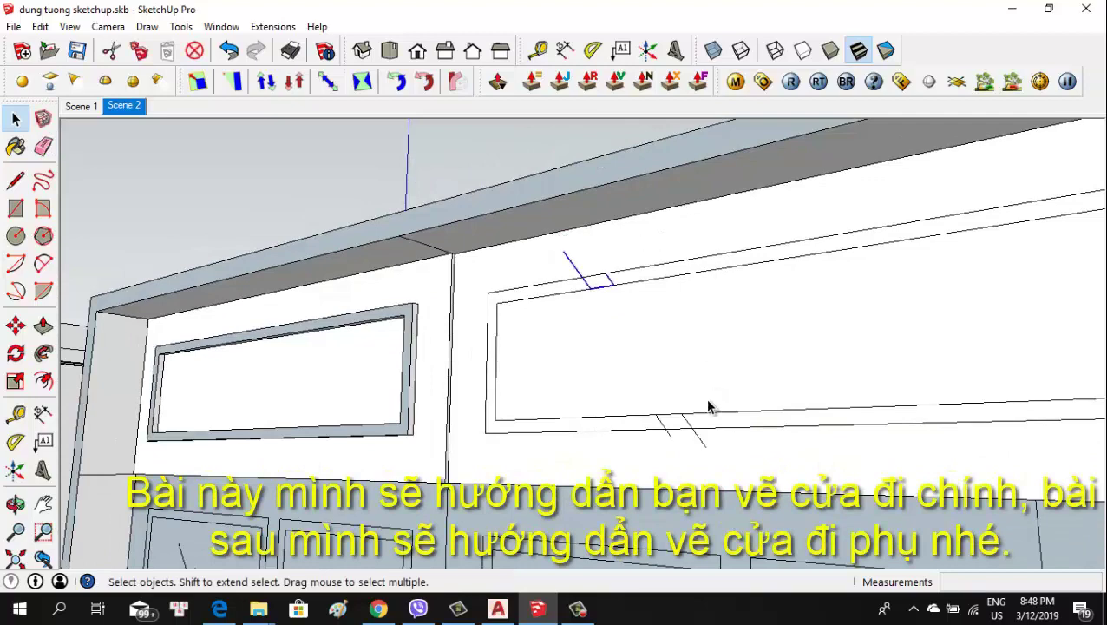
Delete the leftover stray lines below the panel and redraw the gap in its top edge
left_click_drag(631, 375, 749, 448)
key("Delete")
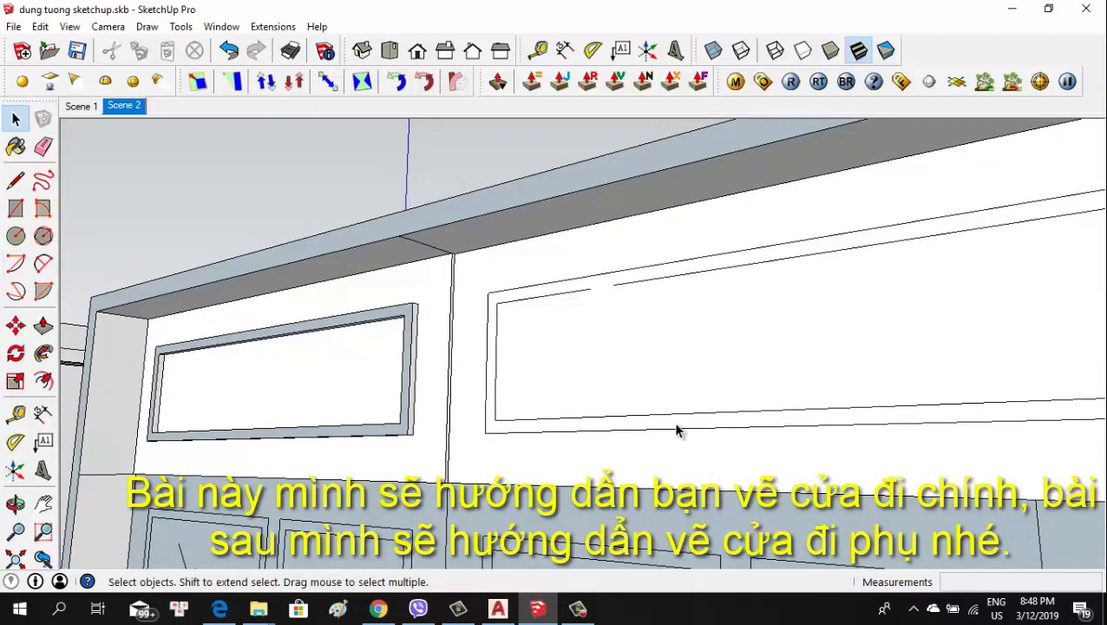
scroll(579, 300, "up", 2)
left_click(604, 285)
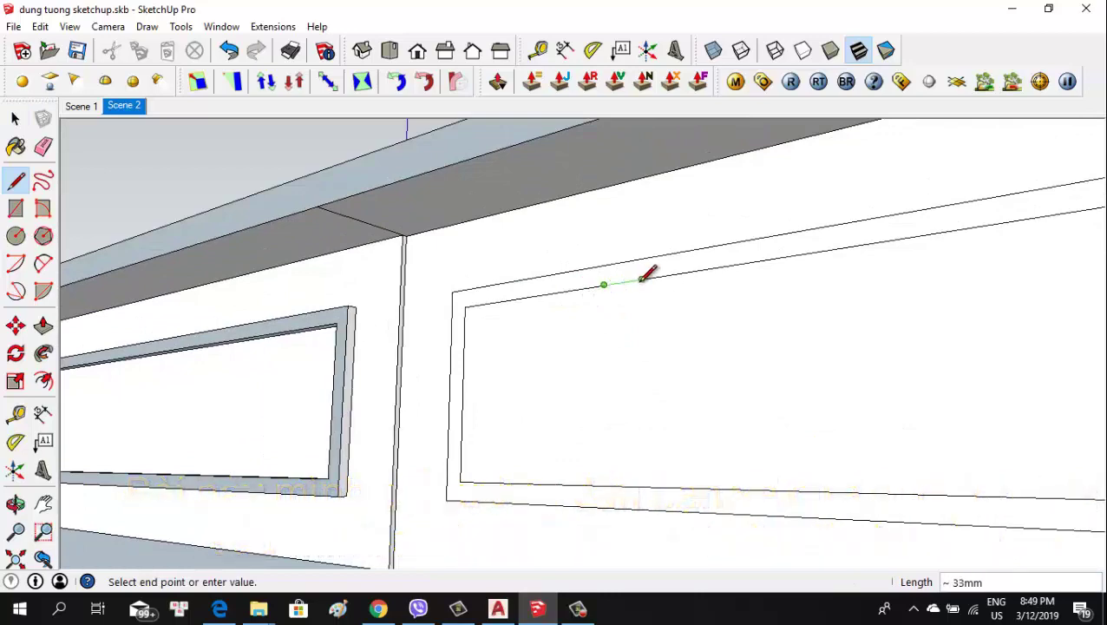
scroll(498, 314, "down", 2)
scroll(471, 303, "up", 2)
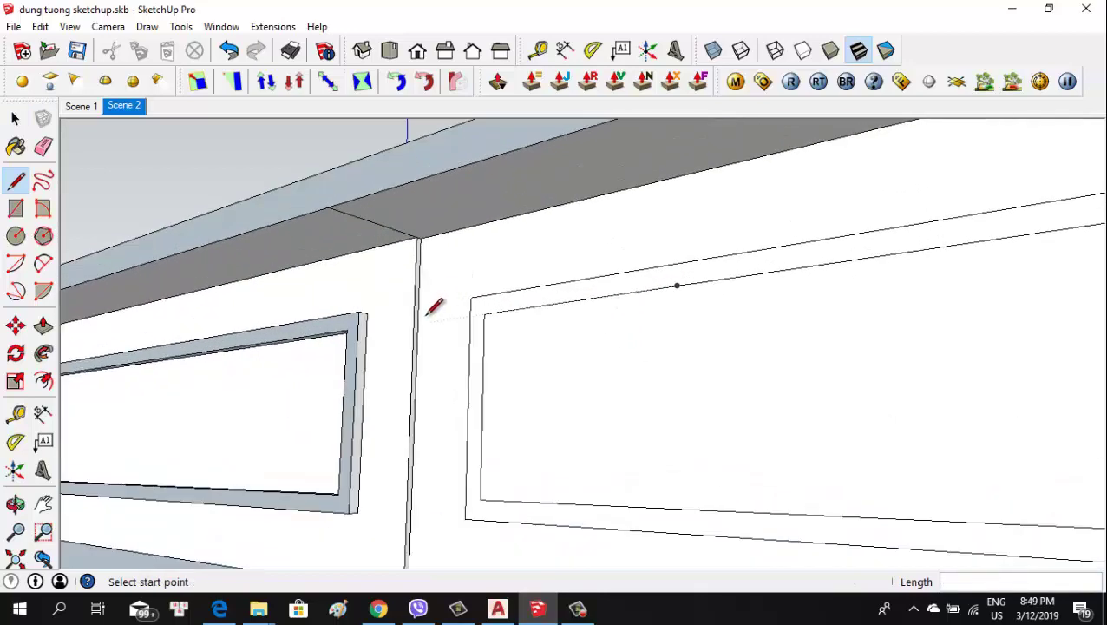
Undo the stray rectangle over the middle panel and delete the remaining diagonal glass lines
key("r")
left_click(452, 284)
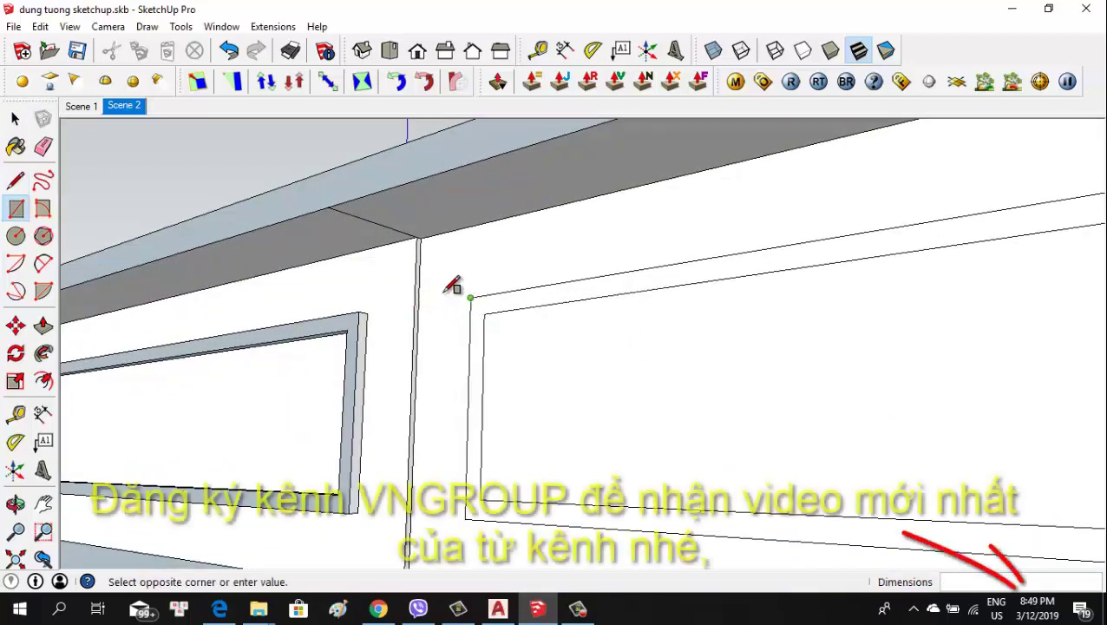
scroll(452, 284, "down", 3)
scroll(519, 282, "down", 2)
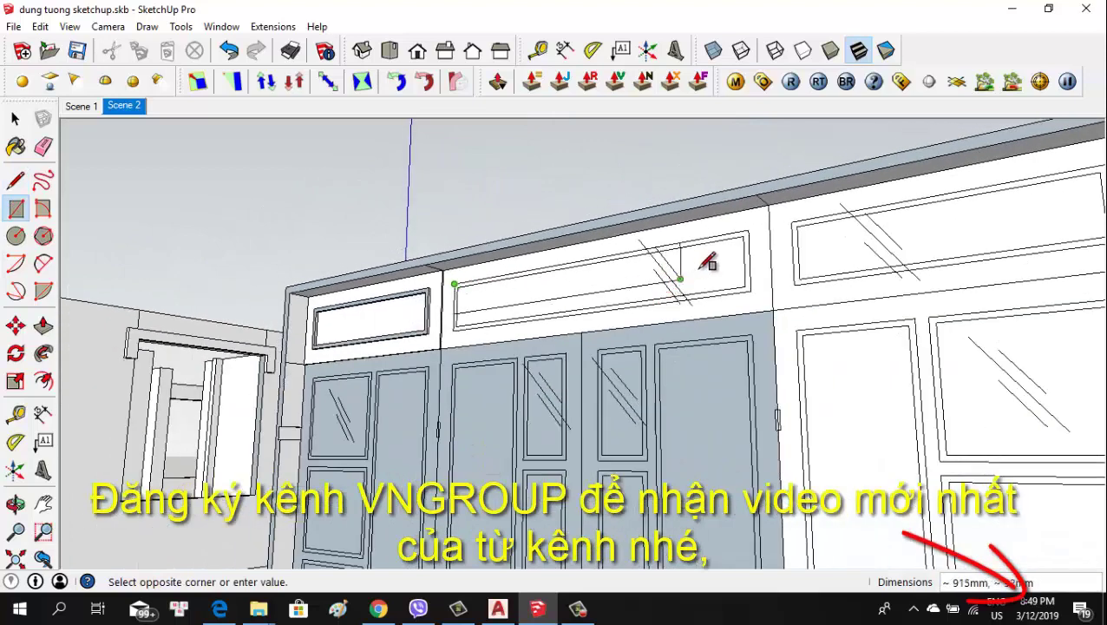
middle_click_drag(708, 262, 871, 301)
scroll(807, 323, "up", 2)
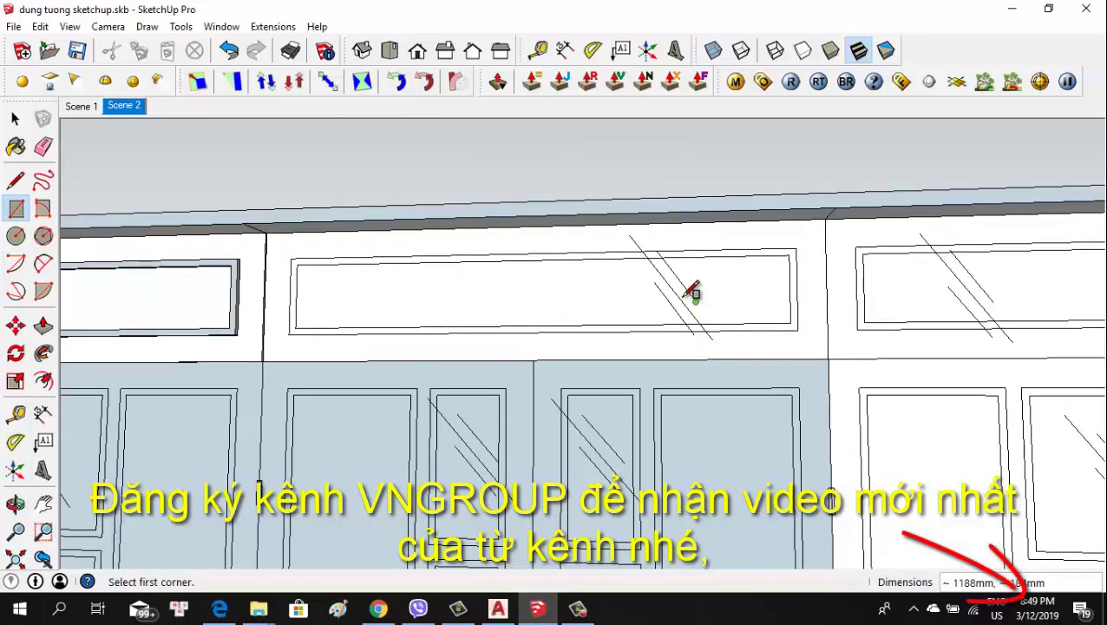
key("space")
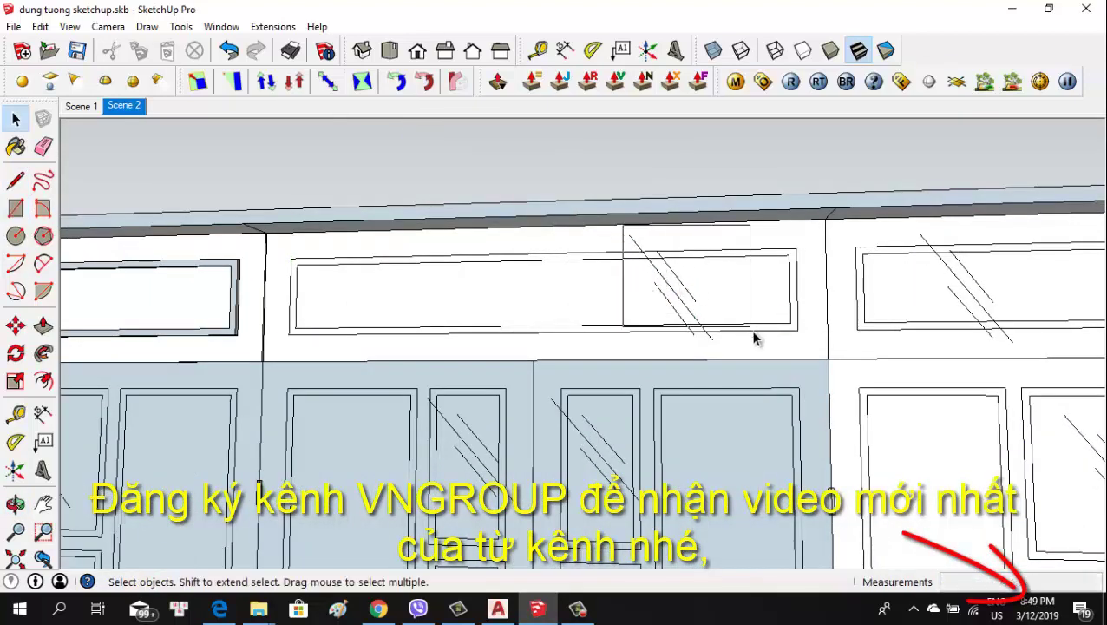
key("ctrl+z")
left_click(734, 332)
key("Delete")
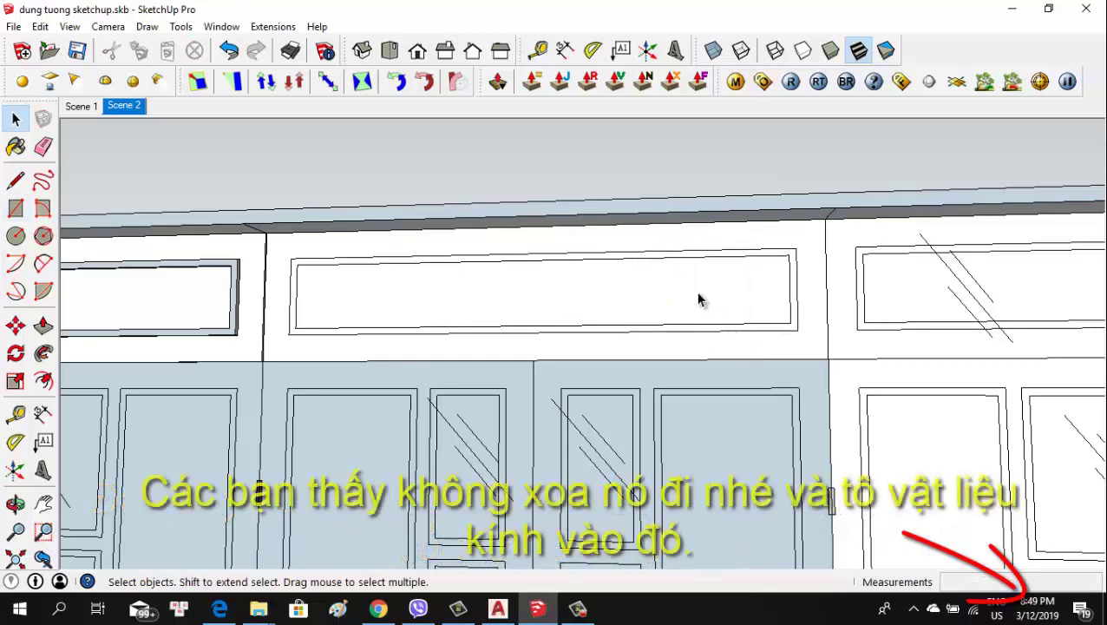
Draw a rectangle over the transom area from its top corner
middle_click_drag(679, 317, 563, 294)
left_click(538, 250)
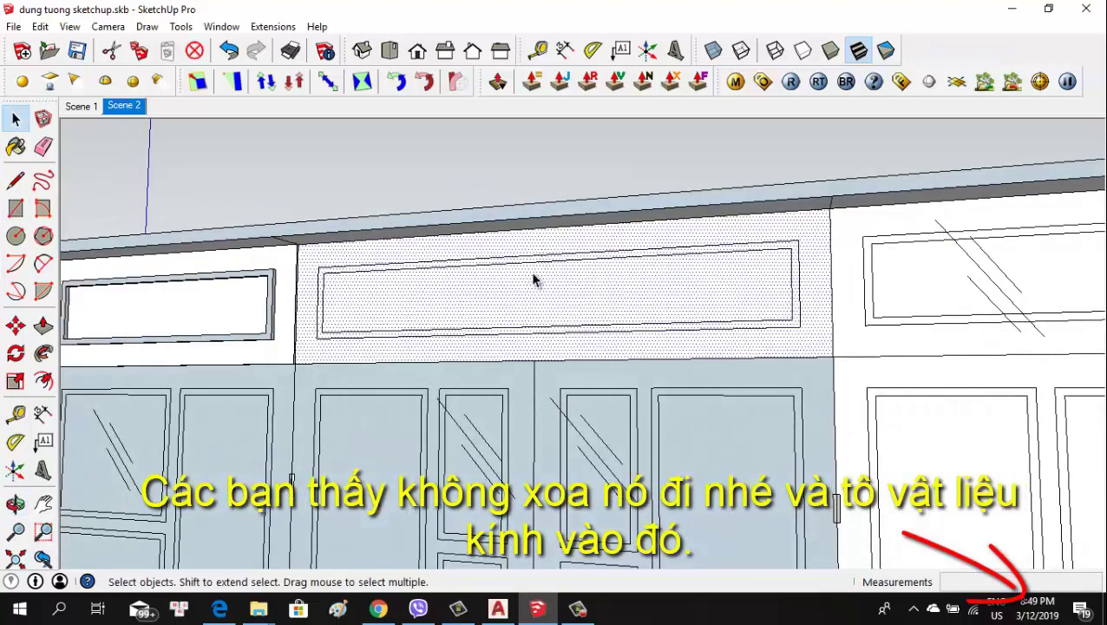
scroll(354, 245, "up", 3)
scroll(303, 246, "up", 2)
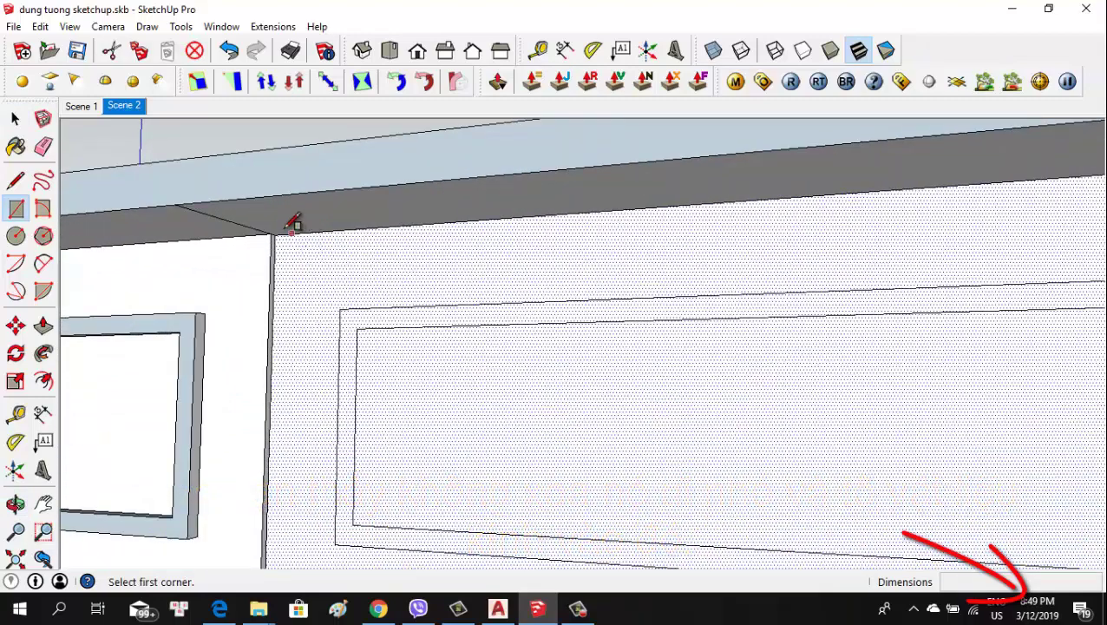
mouse_move(293, 223)
middle_mouse_down()
mouse_move(168, 237)
mouse_move(347, 267)
mouse_move(493, 391)
mouse_move(680, 376)
middle_mouse_up()
left_click(343, 270)
scroll(341, 258, "down", 3)
scroll(338, 269, "down", 3)
scroll(694, 365, "up", 2)
left_click(734, 316)
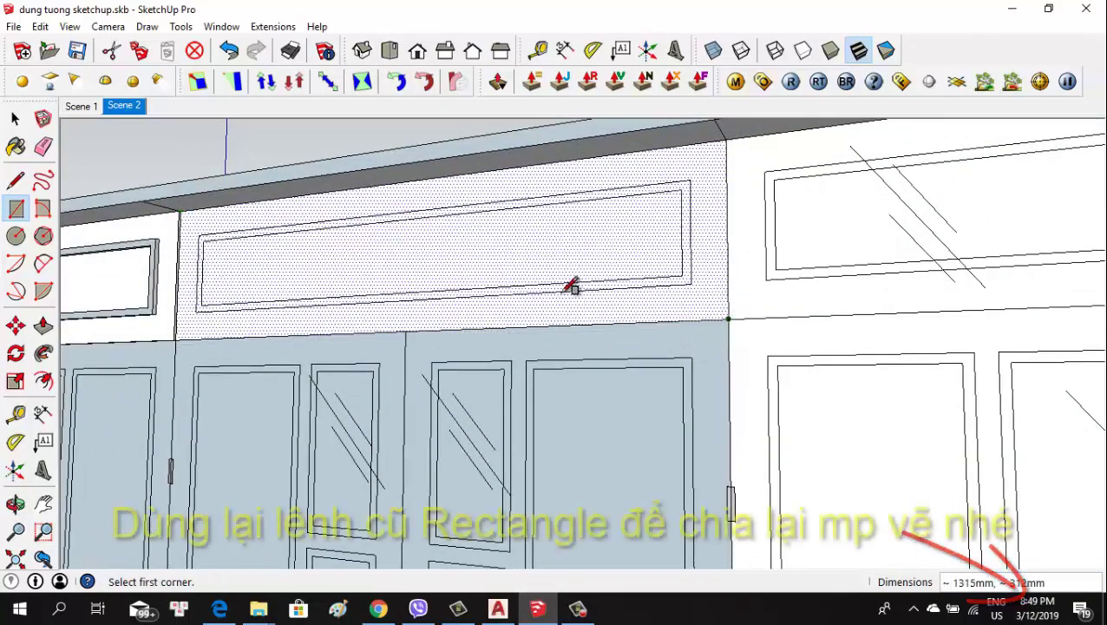
Draw a rectangle along the inner panel outline and select the new inner face
middle_click_drag(568, 284, 478, 329)
scroll(227, 245, "up", 2)
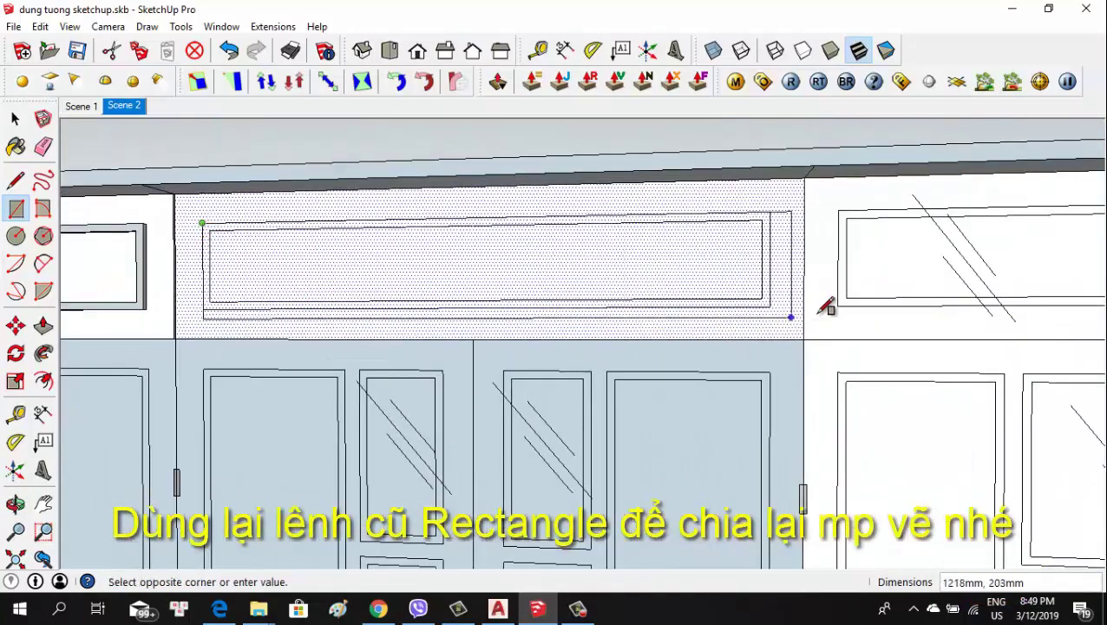
left_click(770, 306)
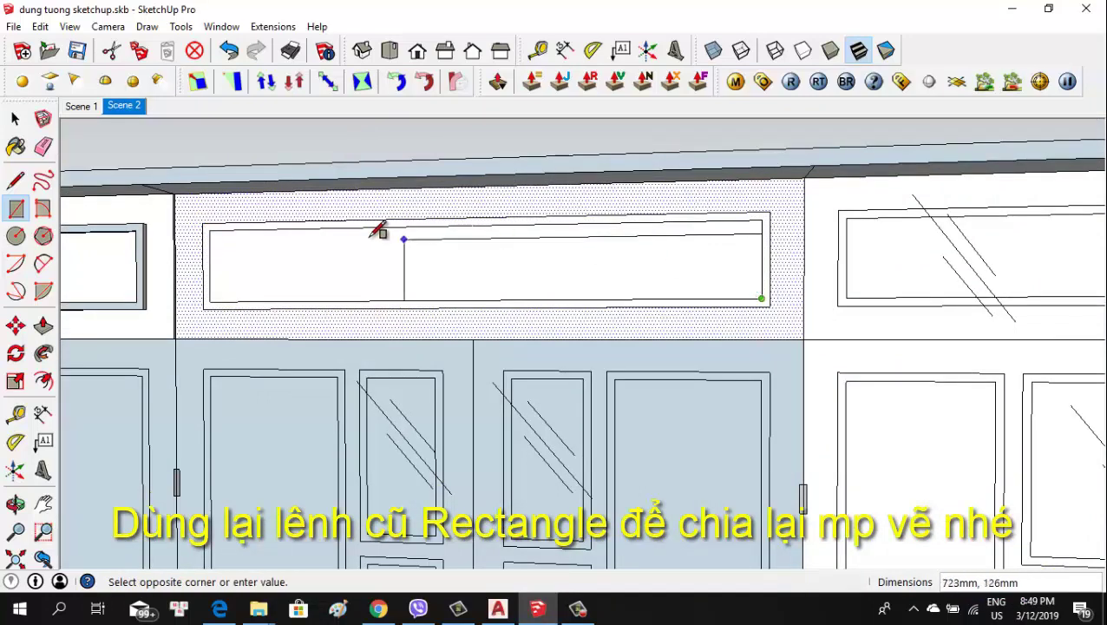
key("space")
left_click(351, 271)
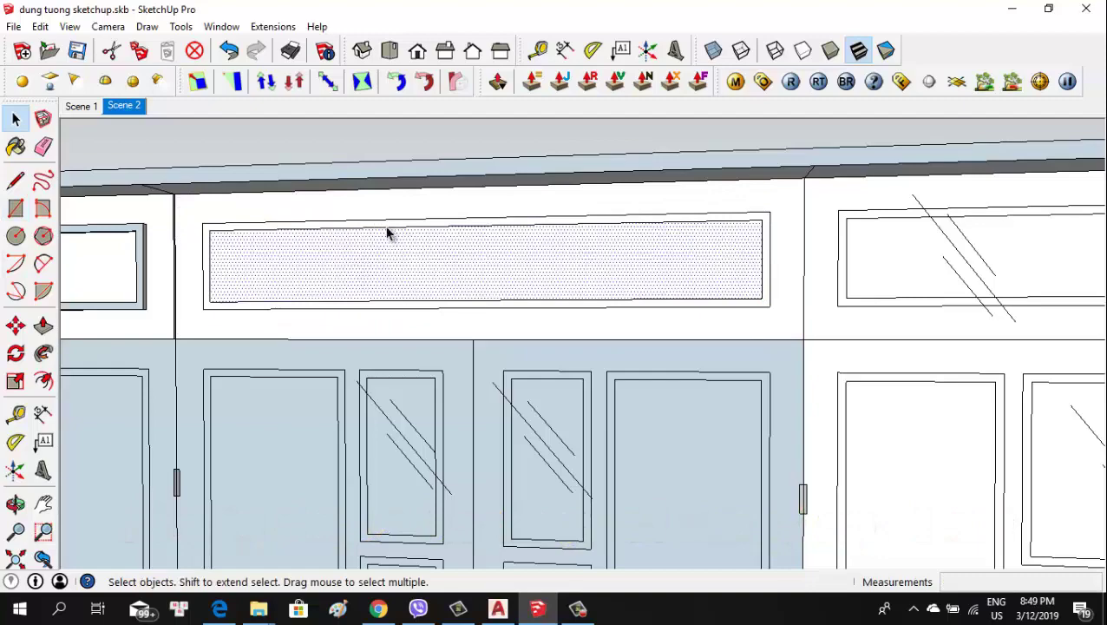
middle_click_drag(434, 267, 320, 294)
Pull out the inner panel face, then pull the frame strip out 10mm
scroll(320, 293, "up", 3)
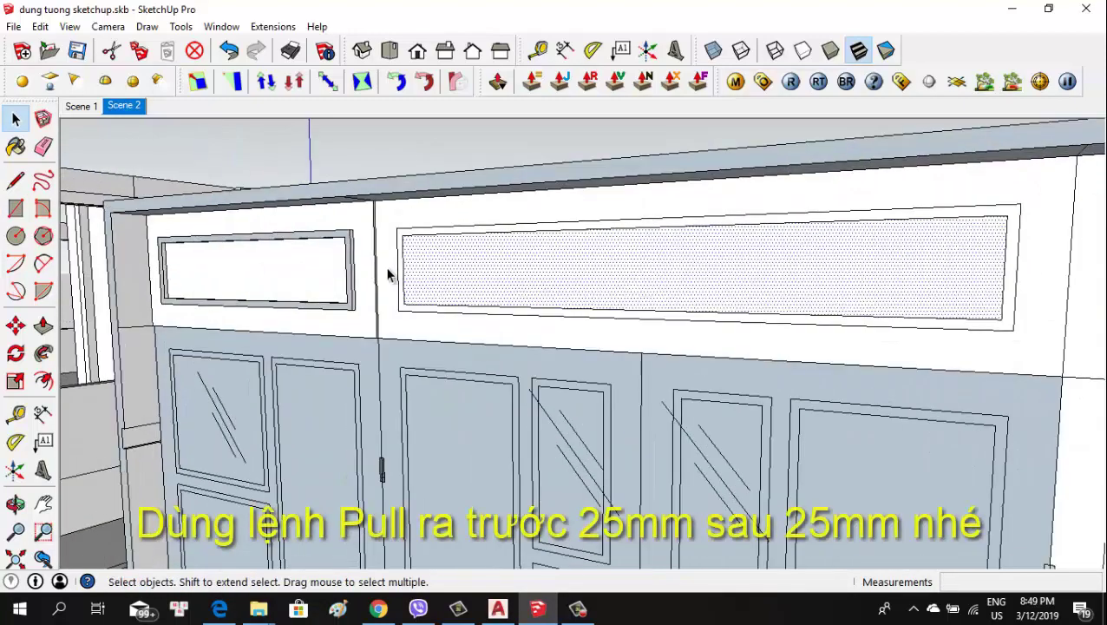
scroll(382, 275, "up", 2)
scroll(388, 263, "up", 1)
left_click(375, 218)
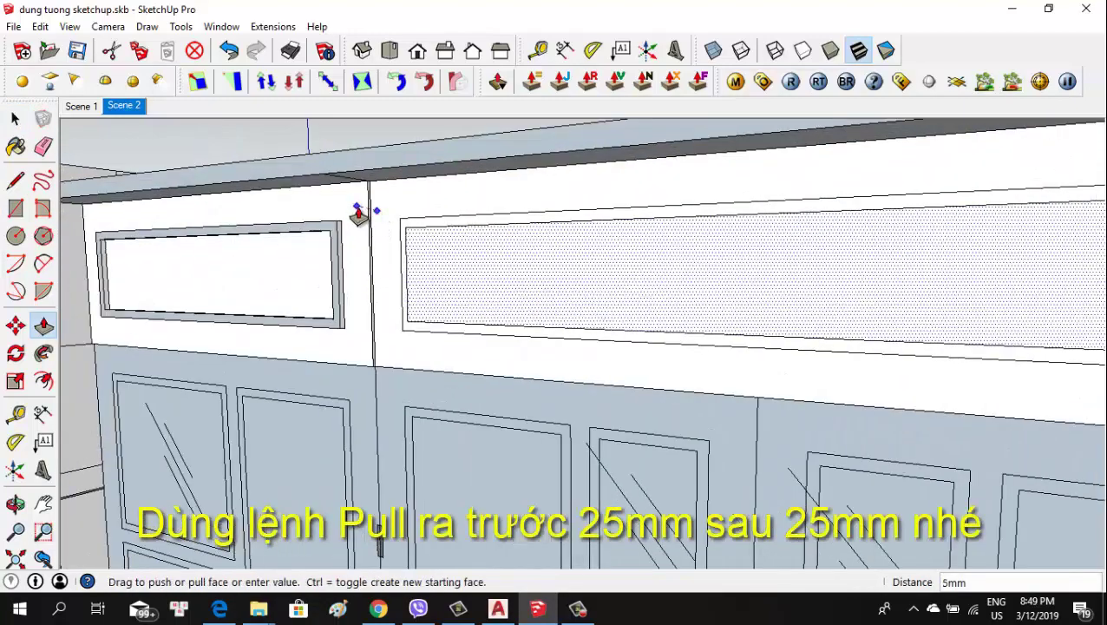
left_click(358, 215)
left_click(390, 215)
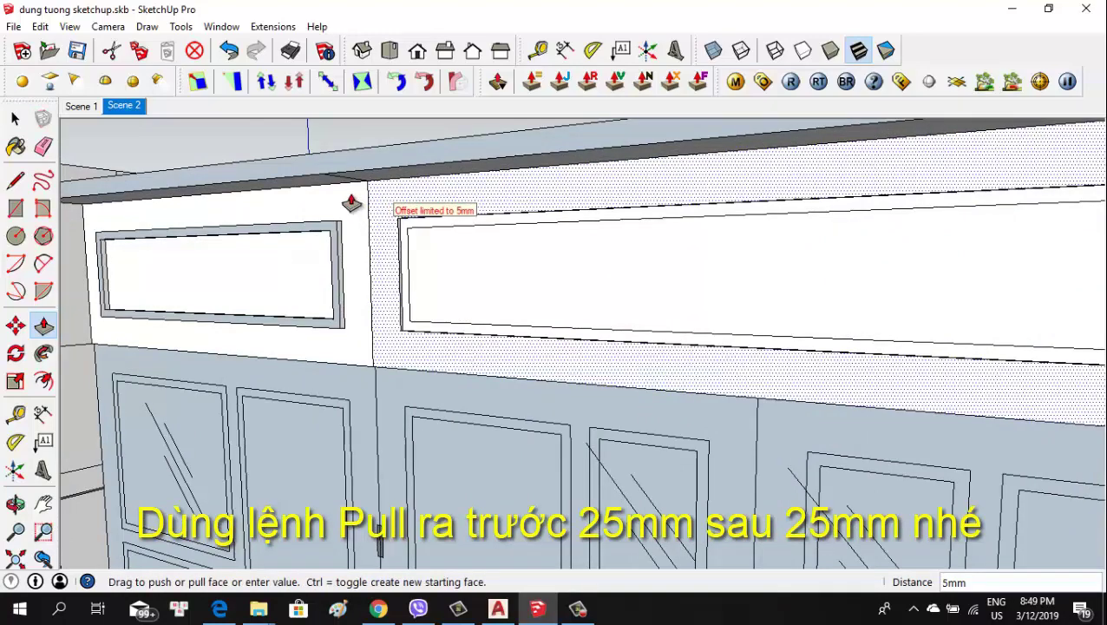
scroll(420, 234, "up", 2)
scroll(329, 243, "up", 2)
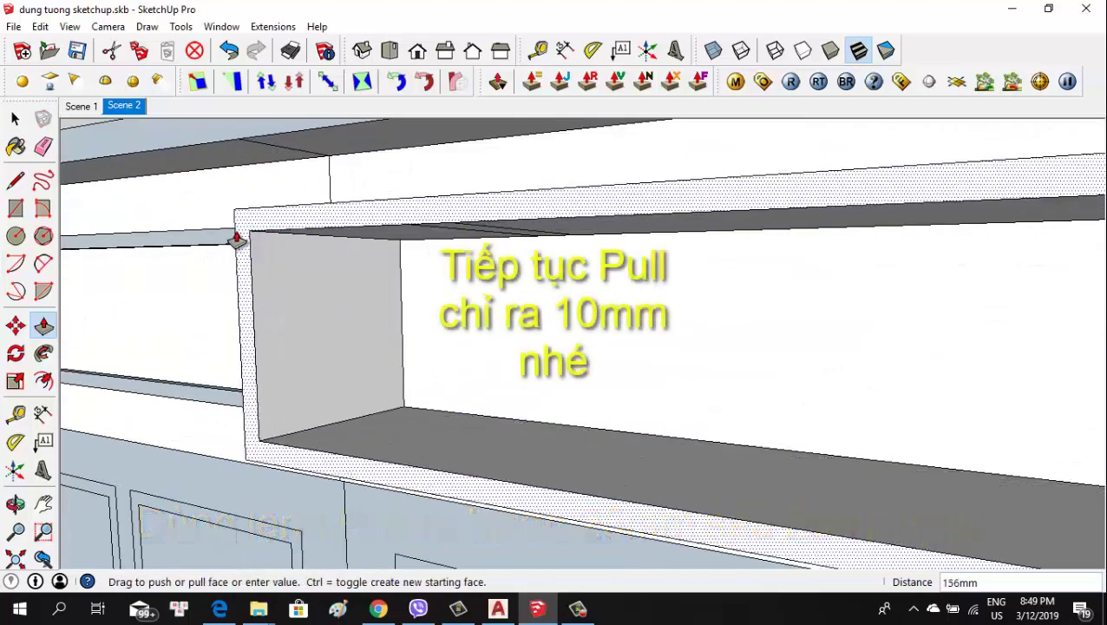
scroll(402, 297, "down", 3)
mouse_move(403, 297)
middle_mouse_down()
mouse_move(711, 272)
mouse_move(602, 211)
mouse_move(425, 301)
mouse_move(353, 313)
mouse_move(607, 287)
mouse_move(309, 296)
mouse_move(828, 246)
mouse_move(762, 254)
mouse_move(793, 244)
middle_mouse_up()
scroll(791, 243, "up", 2)
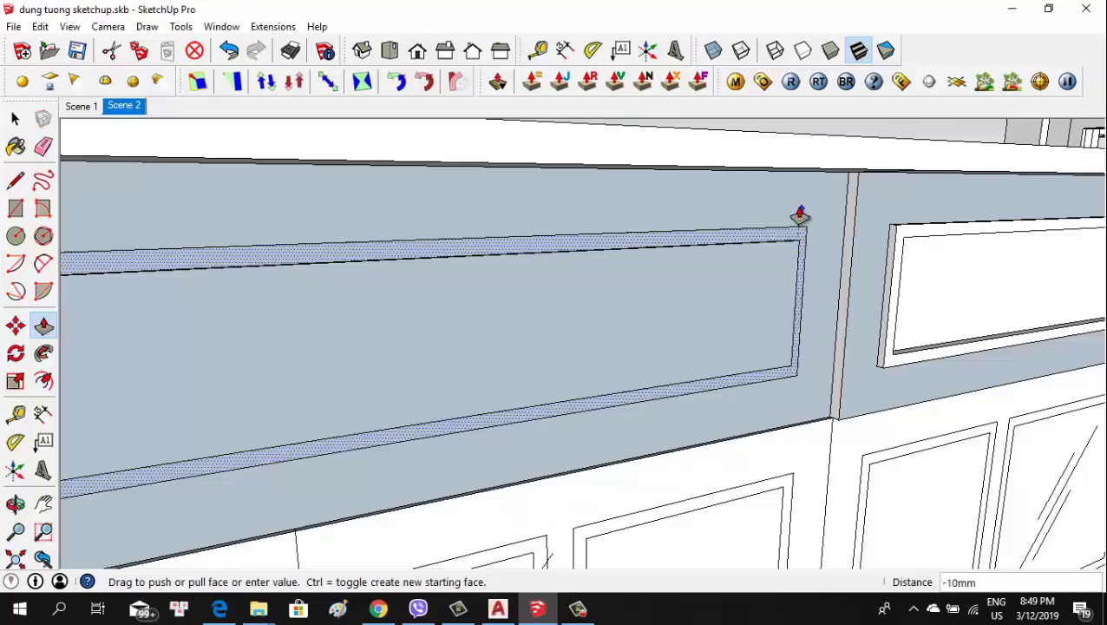
left_click(803, 214)
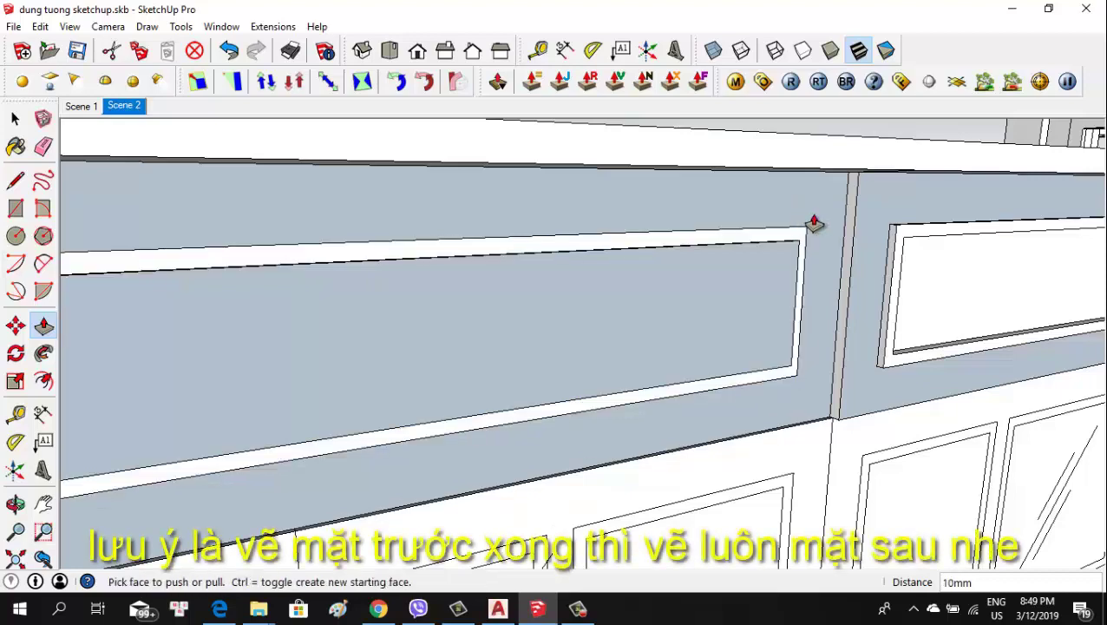
Pull the frame strip a further 5mm and 20mm and inspect the raised frame
left_click(798, 240)
left_click(796, 246)
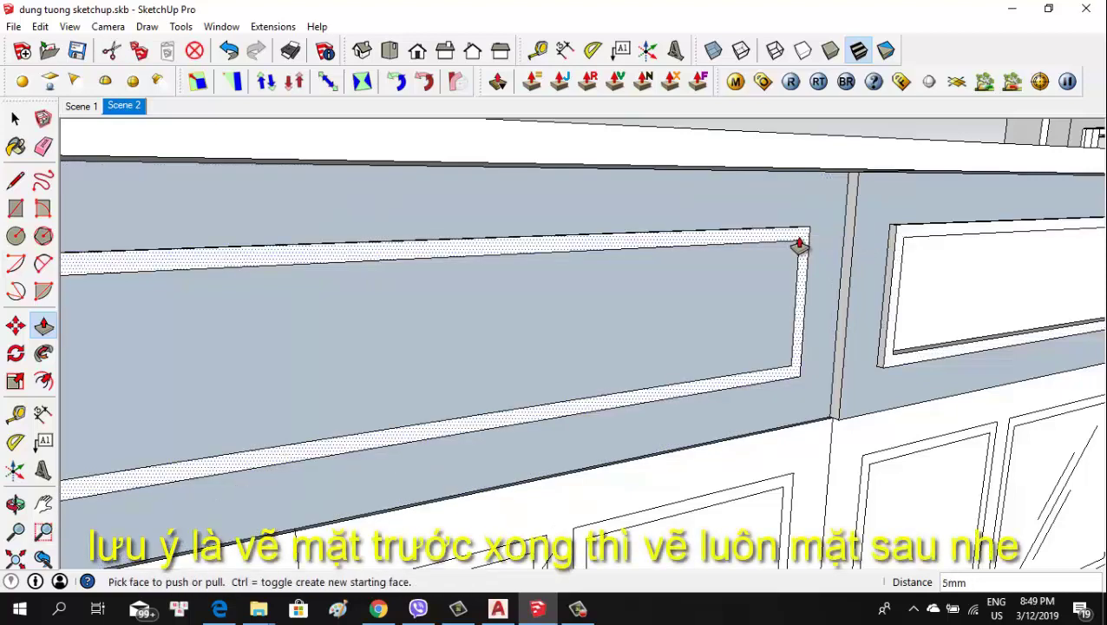
left_click(795, 244)
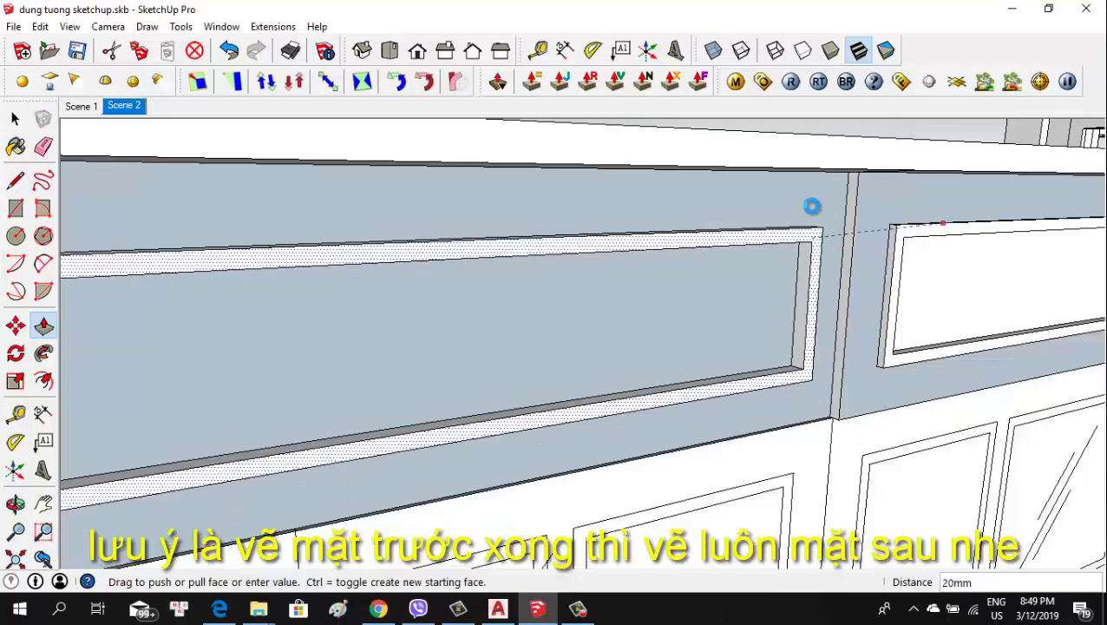
left_click(811, 205)
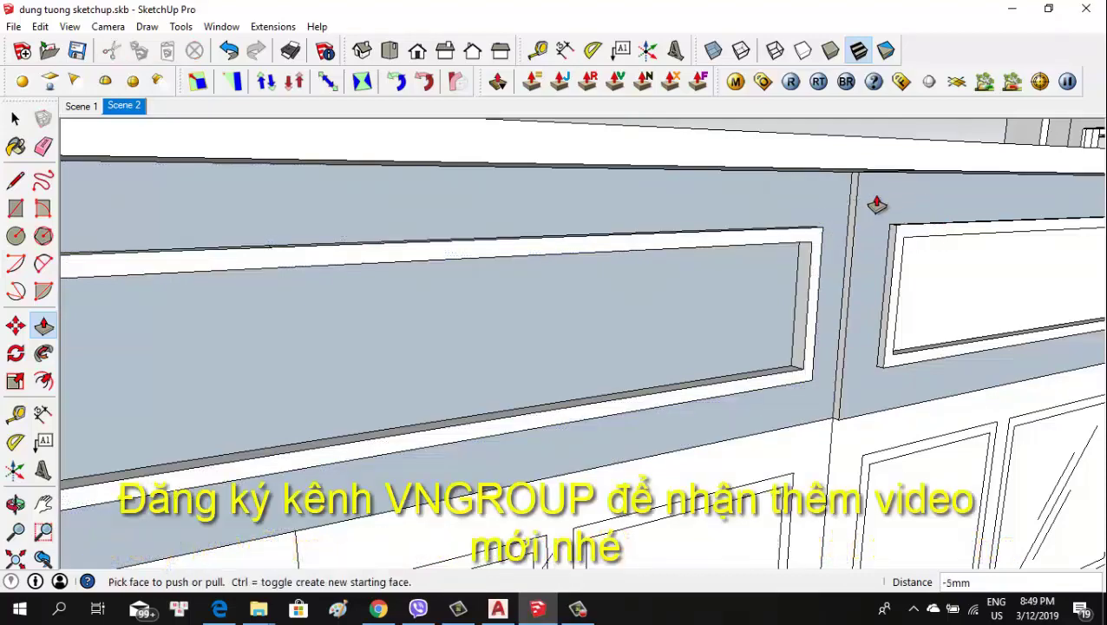
mouse_move(833, 205)
middle_mouse_down()
mouse_move(866, 299)
mouse_move(630, 329)
mouse_move(1059, 305)
mouse_move(564, 314)
mouse_move(729, 338)
mouse_move(548, 289)
mouse_move(472, 294)
middle_mouse_up()
mouse_move(531, 250)
middle_mouse_down()
mouse_move(592, 301)
mouse_move(702, 338)
mouse_move(613, 378)
middle_mouse_up()
mouse_move(612, 314)
middle_mouse_down()
mouse_move(442, 298)
mouse_move(642, 298)
middle_mouse_up()
Pull the transom glass panel face out 10mm
key("p")
left_click(610, 294)
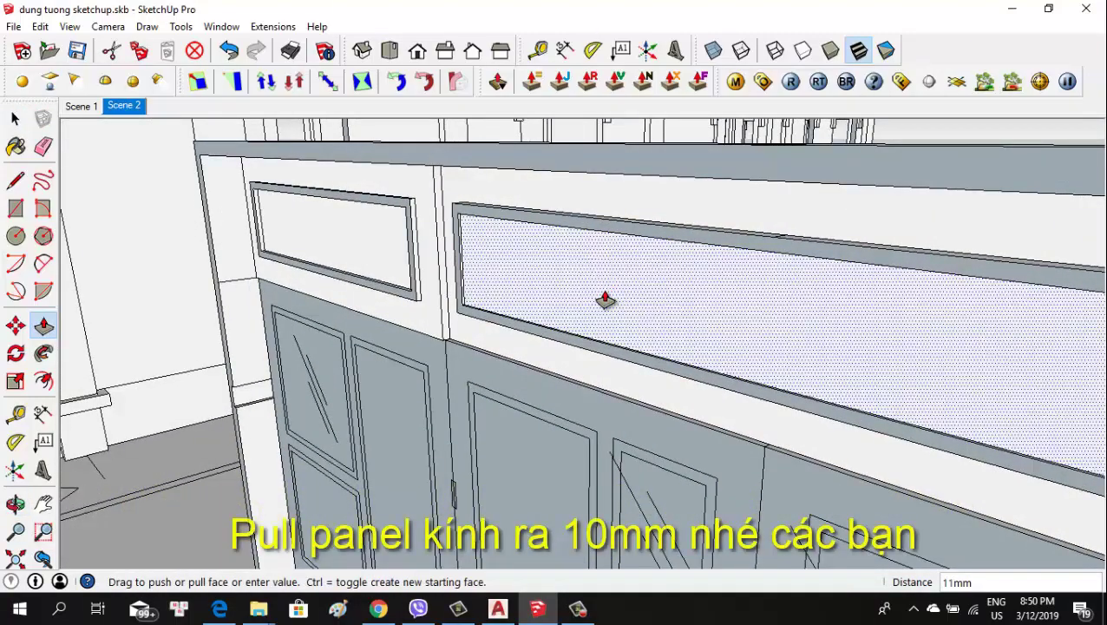
type("10")
key("Return")
key("space")
Make the glass face a group and push/pull its face inside the group
right_click(612, 296)
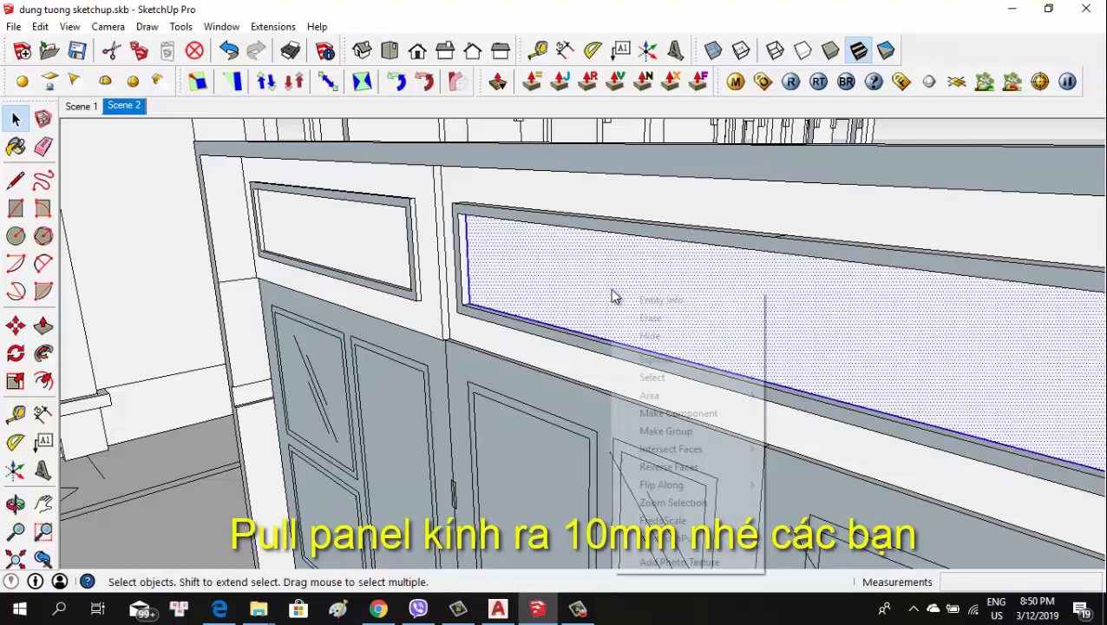
left_click(677, 428)
double_click(619, 303)
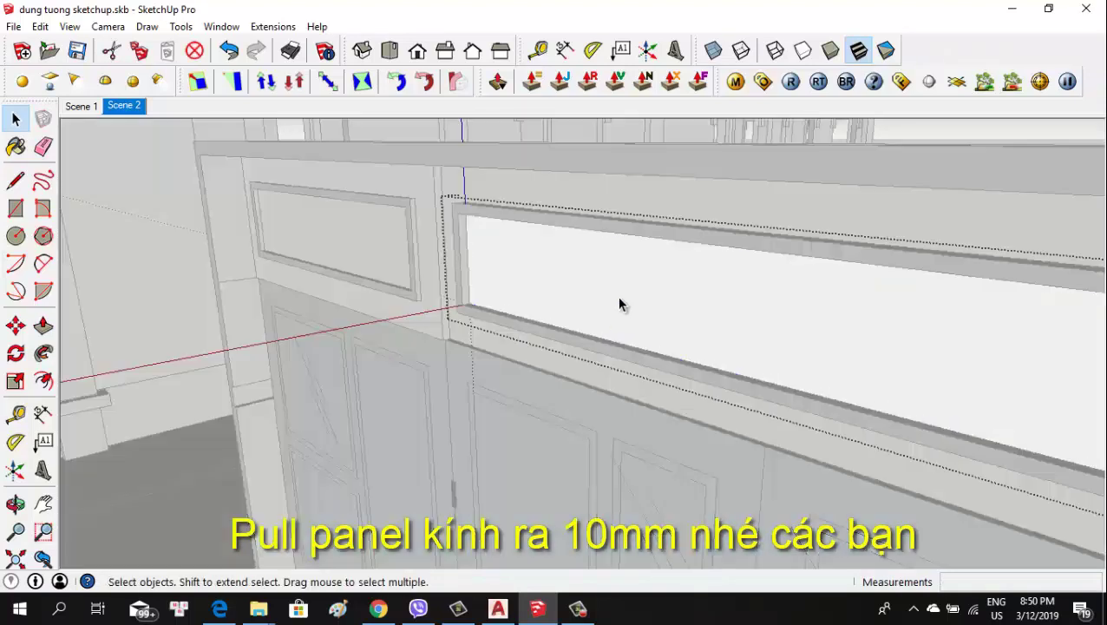
scroll(599, 310, "up", 2)
key("p")
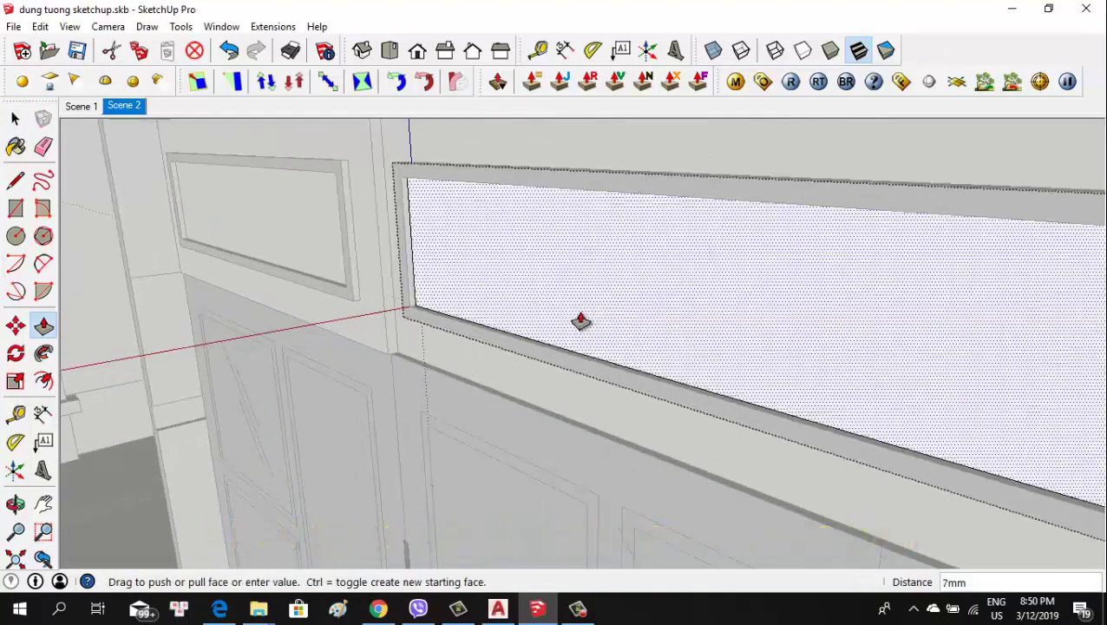
left_click(578, 321)
Push/pull the glass panel's other face to give it thickness
scroll(255, 370, "down", 3)
middle_click_drag(254, 370, 426, 344)
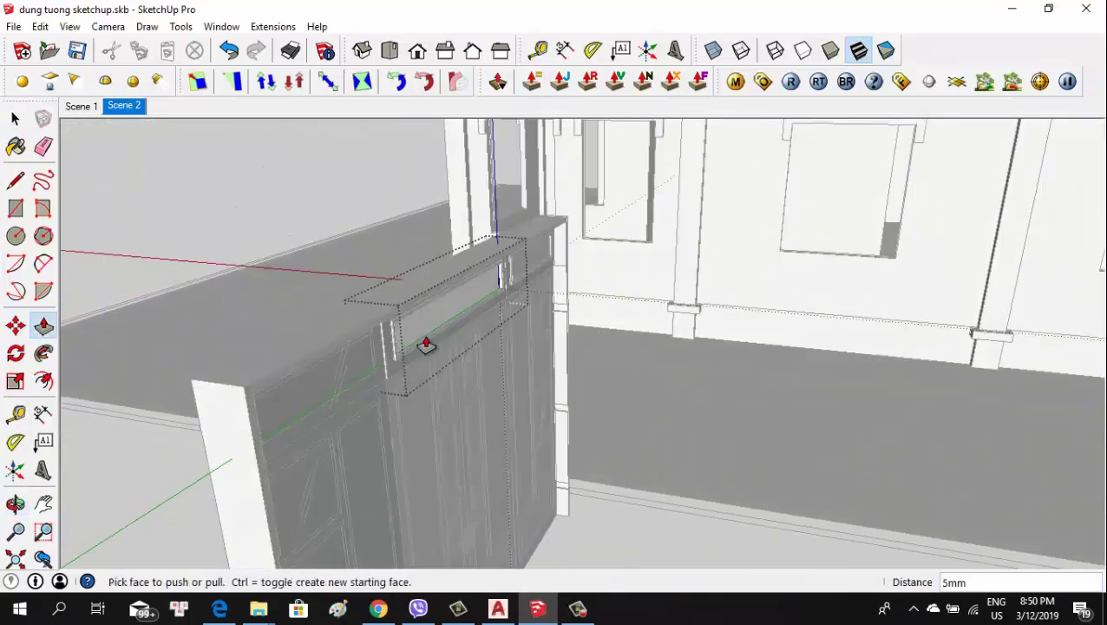
scroll(426, 344, "up", 2)
left_click(463, 295)
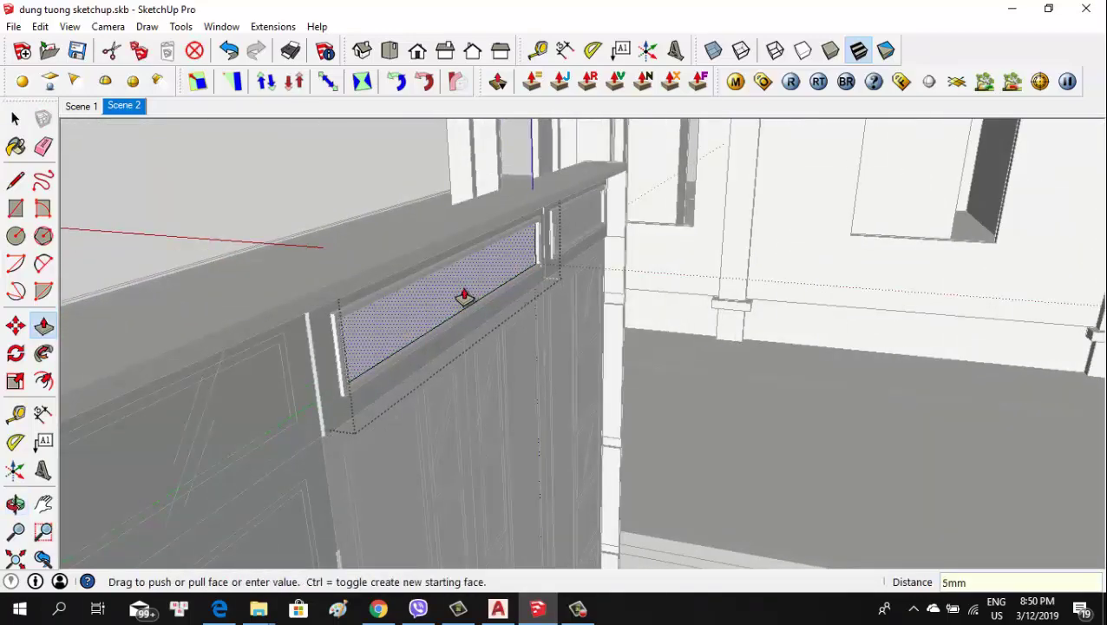
left_click(464, 297)
scroll(365, 352, "down", 3)
middle_click_drag(365, 352, 869, 318)
key("space")
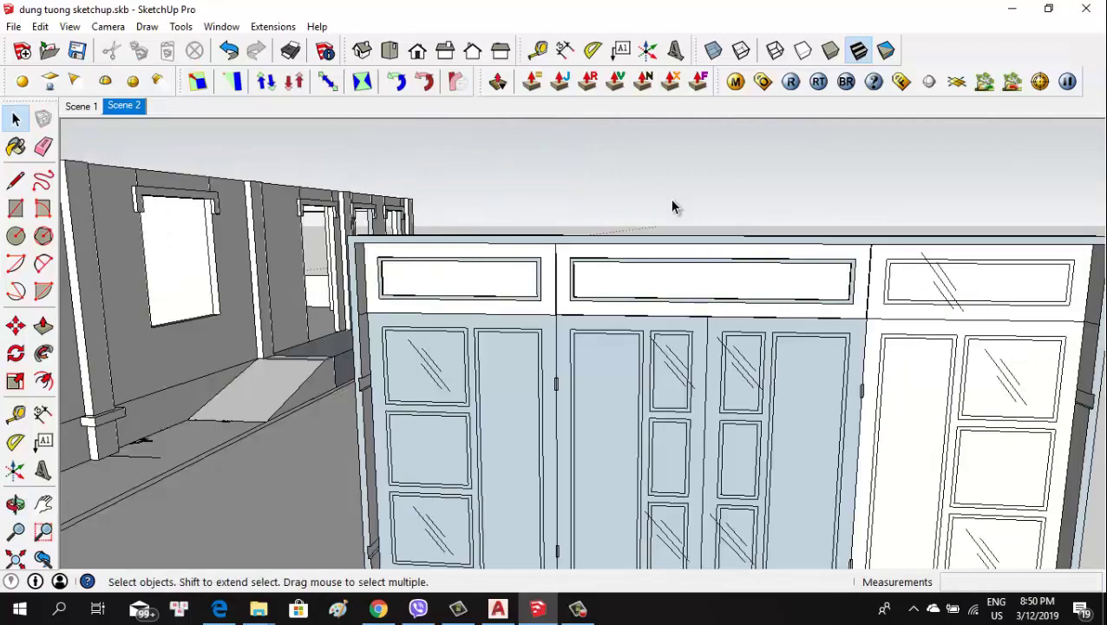
scroll(643, 283, "up", 2)
scroll(608, 340, "up", 1)
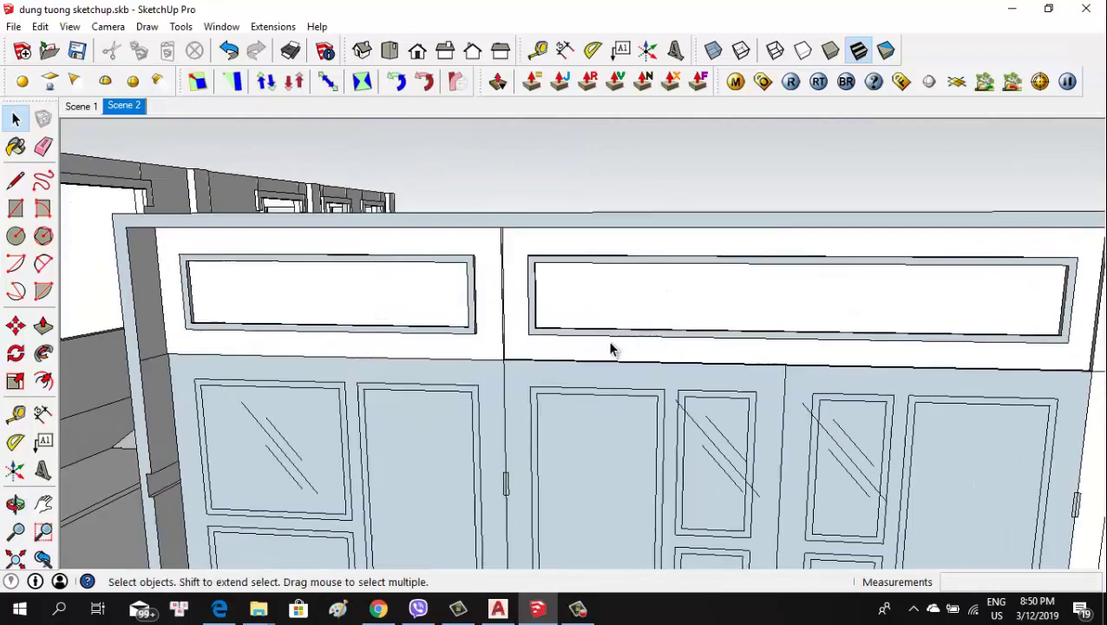
scroll(559, 315, "up", 2)
scroll(517, 228, "down", 2)
middle_click_drag(521, 180, 492, 208)
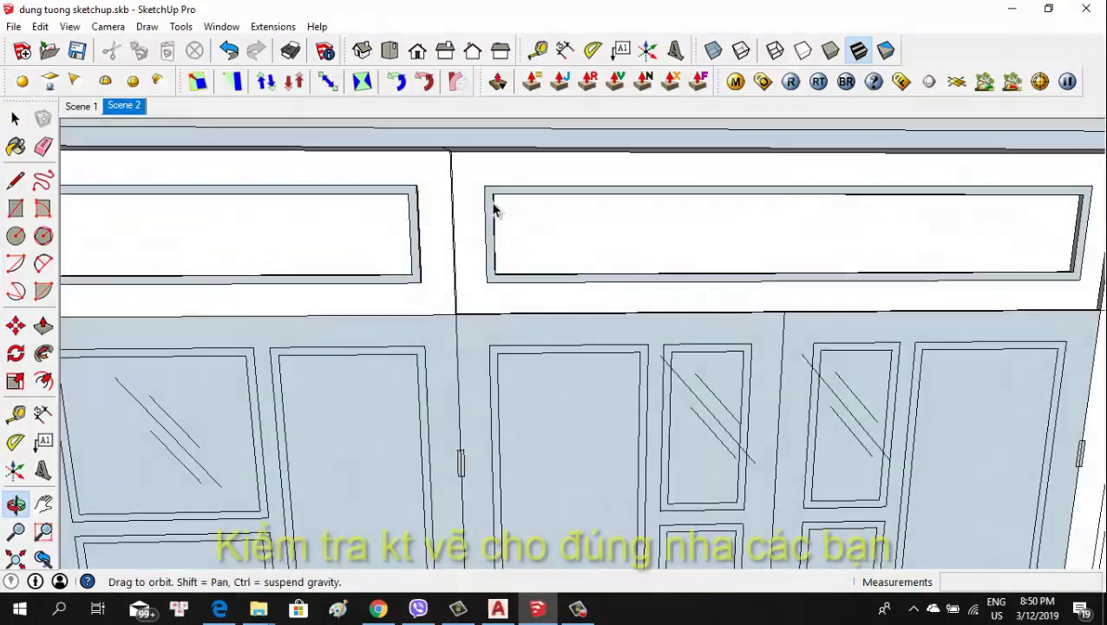
scroll(600, 314, "down", 3)
Orbit and zoom around the upper-left panels to check the transom sizes
mouse_move(601, 314)
middle_mouse_down()
mouse_move(457, 255)
mouse_move(459, 198)
mouse_move(592, 338)
mouse_move(583, 334)
middle_mouse_up()
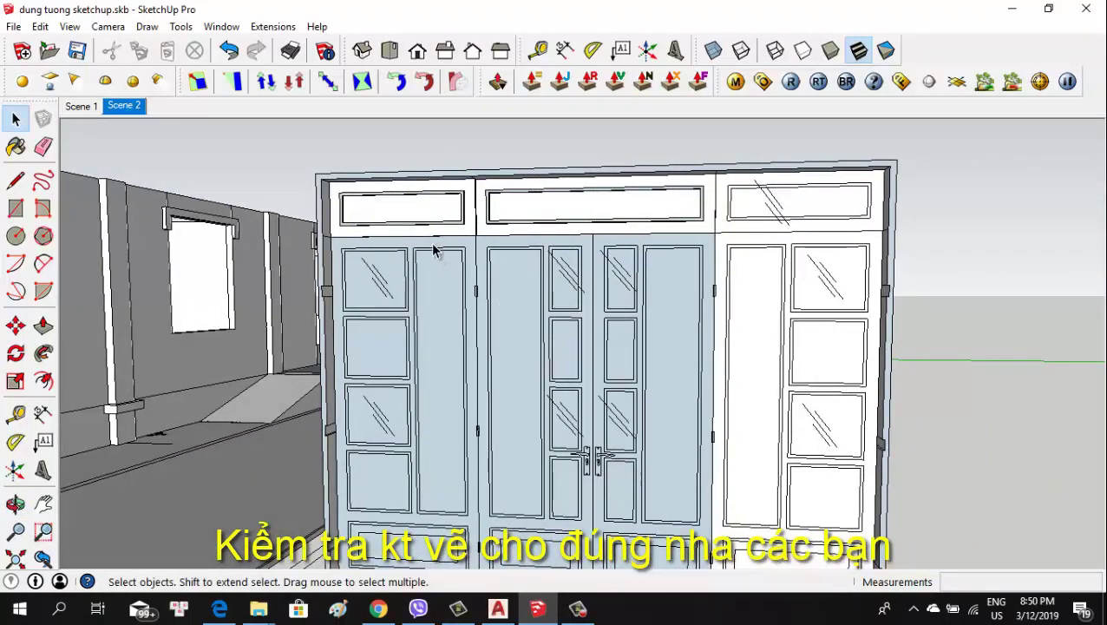
scroll(416, 187, "up", 2)
scroll(516, 208, "up", 2)
scroll(515, 205, "up", 2)
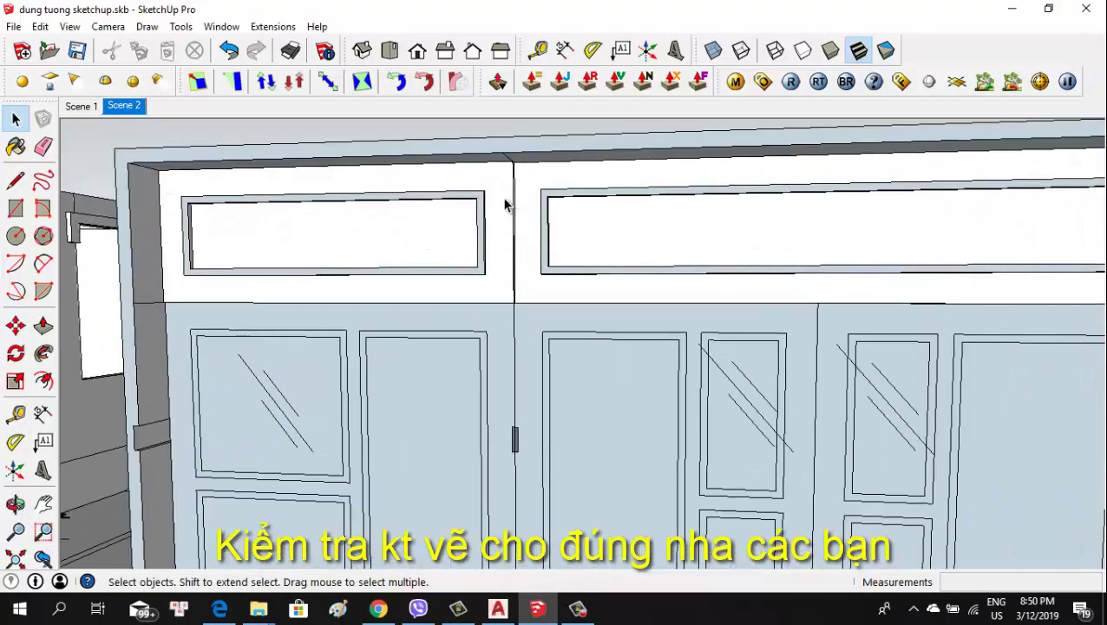
scroll(488, 200, "down", 3)
mouse_move(516, 245)
middle_mouse_down()
mouse_move(484, 314)
mouse_move(376, 262)
middle_mouse_up()
scroll(311, 258, "up", 3)
scroll(310, 259, "up", 1)
key("e")
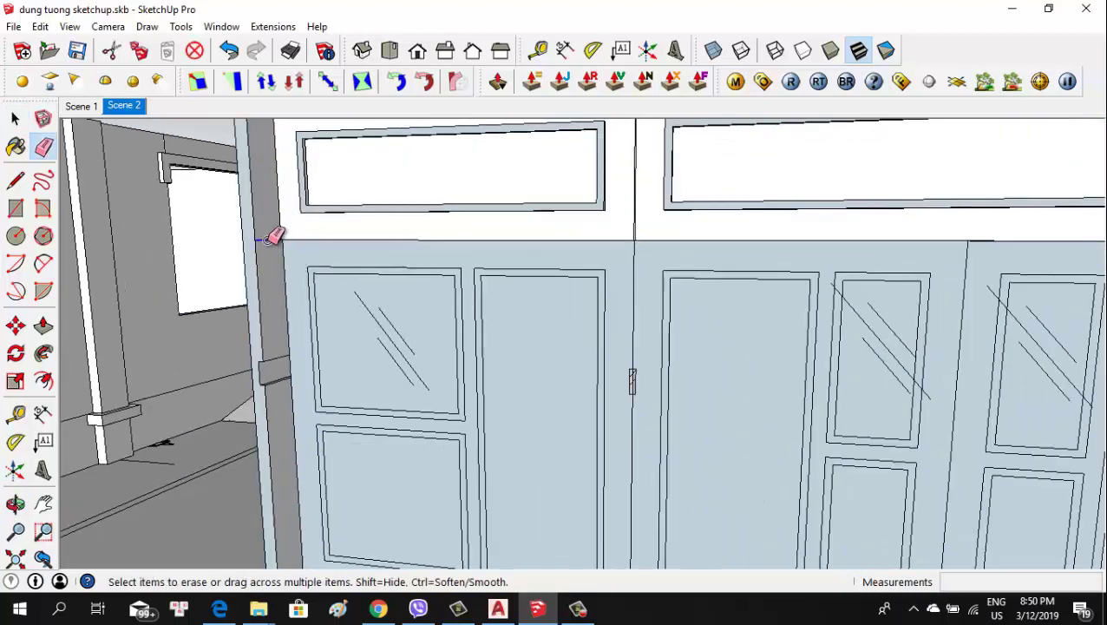
scroll(333, 210, "down", 2)
scroll(346, 282, "down", 2)
scroll(403, 316, "down", 1)
scroll(375, 289, "up", 1)
key("space")
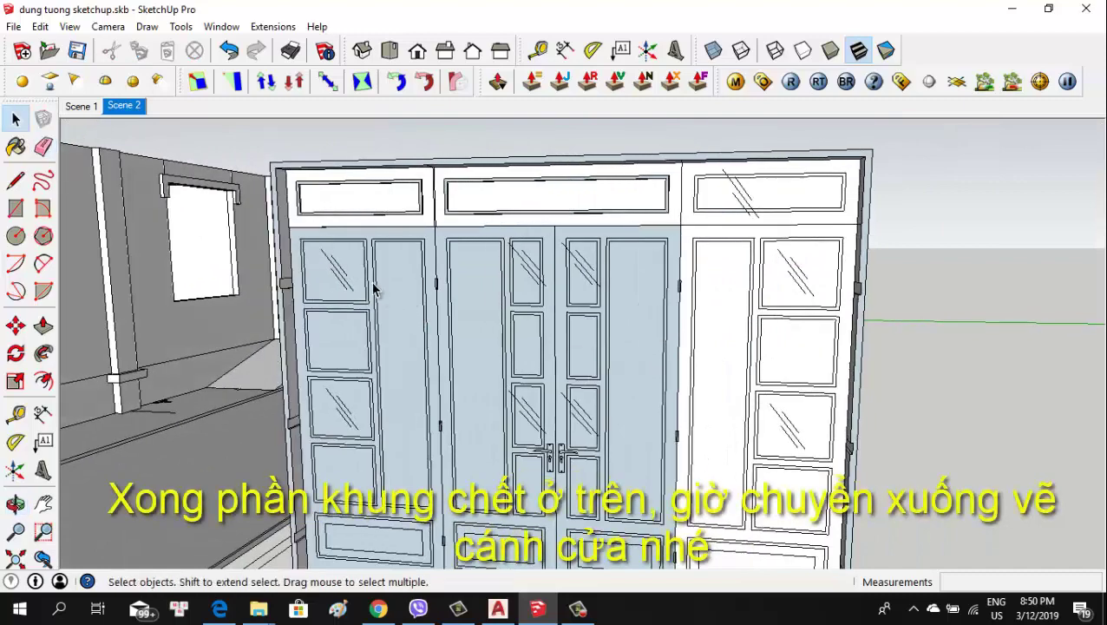
scroll(375, 289, "up", 2)
middle_click_drag(338, 254, 484, 210)
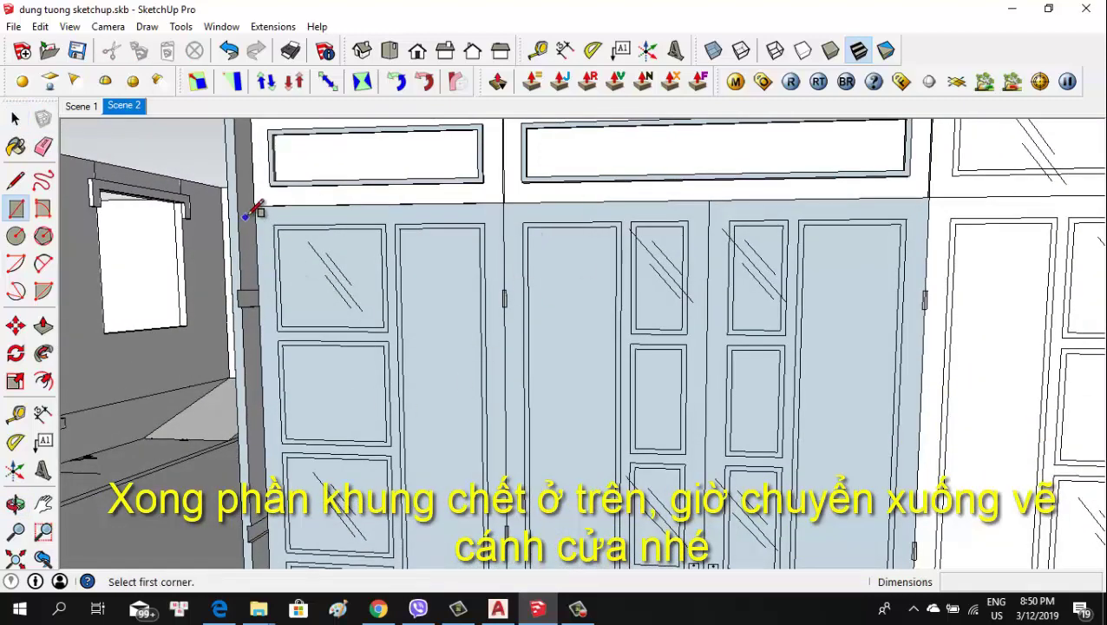
scroll(255, 210, "up", 1)
middle_click_drag(279, 210, 267, 210)
scroll(363, 254, "up", 1)
scroll(336, 253, "up", 1)
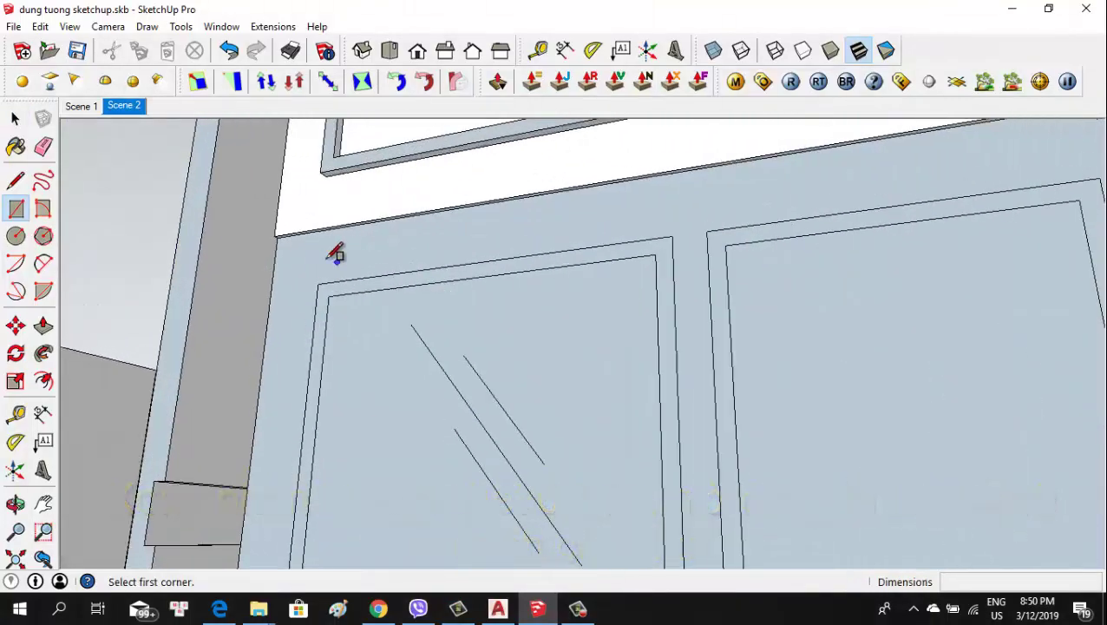
scroll(335, 254, "up", 1)
scroll(314, 234, "up", 1)
scroll(299, 249, "up", 1)
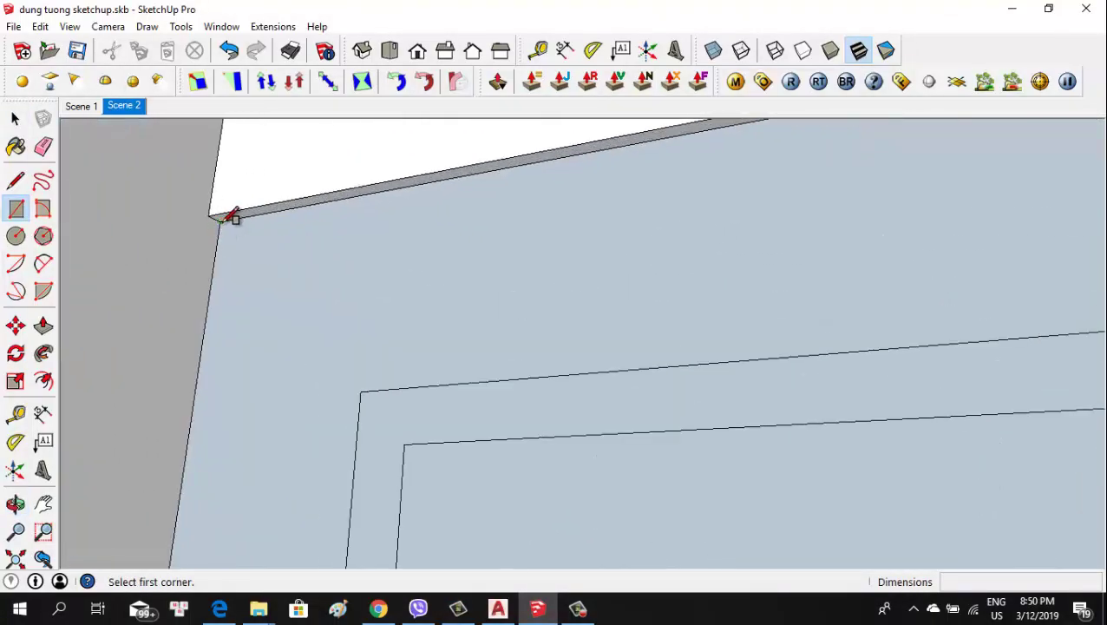
Draw a rectangle from the left door leaf's top-left corner to its opposite corner
left_click(217, 217)
scroll(255, 222, "down", 2)
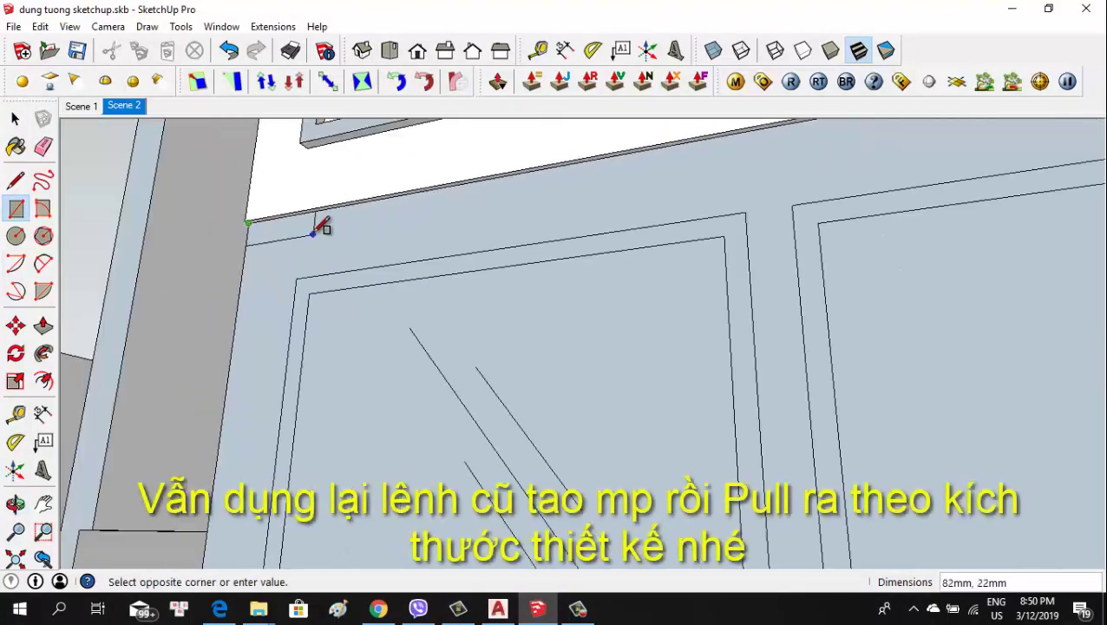
scroll(316, 223, "down", 2)
scroll(350, 227, "down", 2)
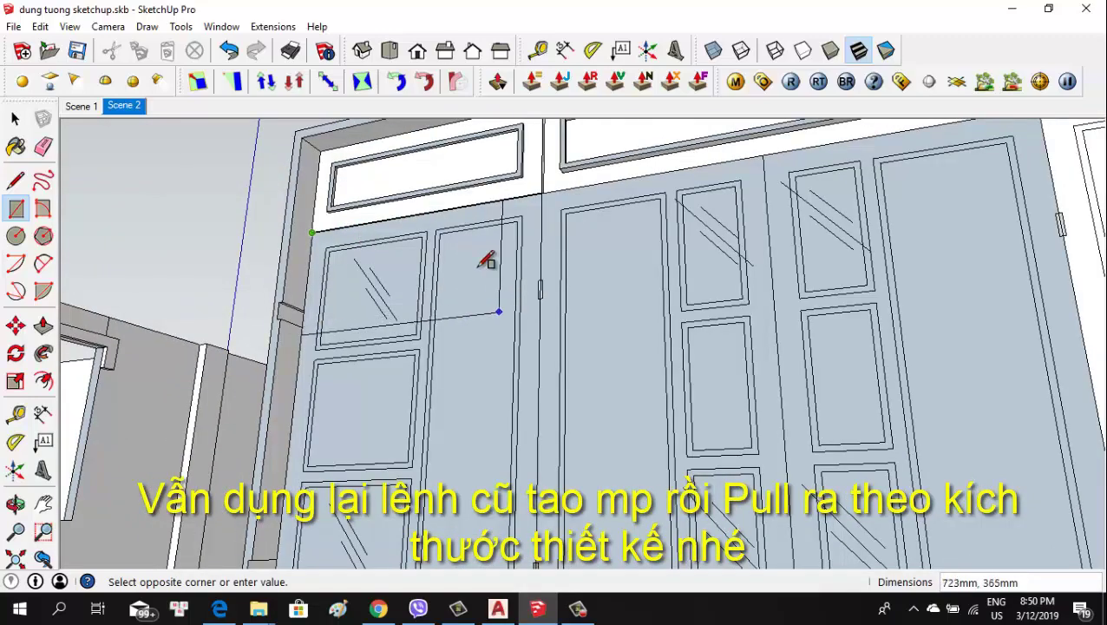
scroll(524, 222, "down", 2)
scroll(494, 317, "down", 2)
mouse_move(495, 316)
middle_mouse_down()
mouse_move(528, 410)
mouse_move(477, 358)
middle_mouse_up()
left_click(479, 348)
key("space")
Draw an inset rectangle outlining the first left door-leaf panel
left_click(486, 373)
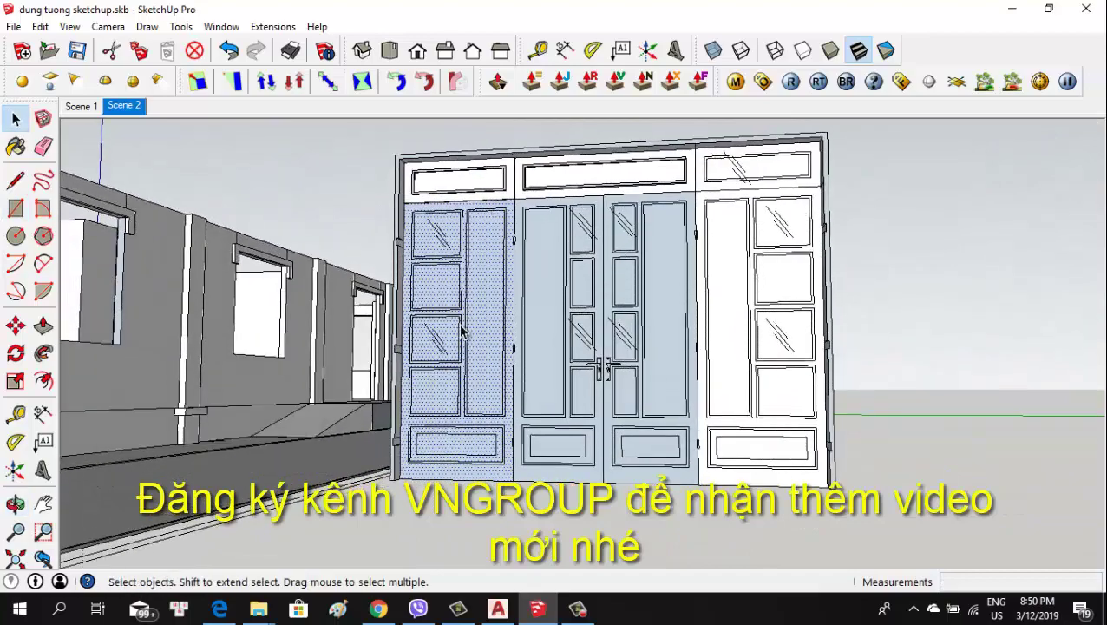
scroll(511, 395, "up", 2)
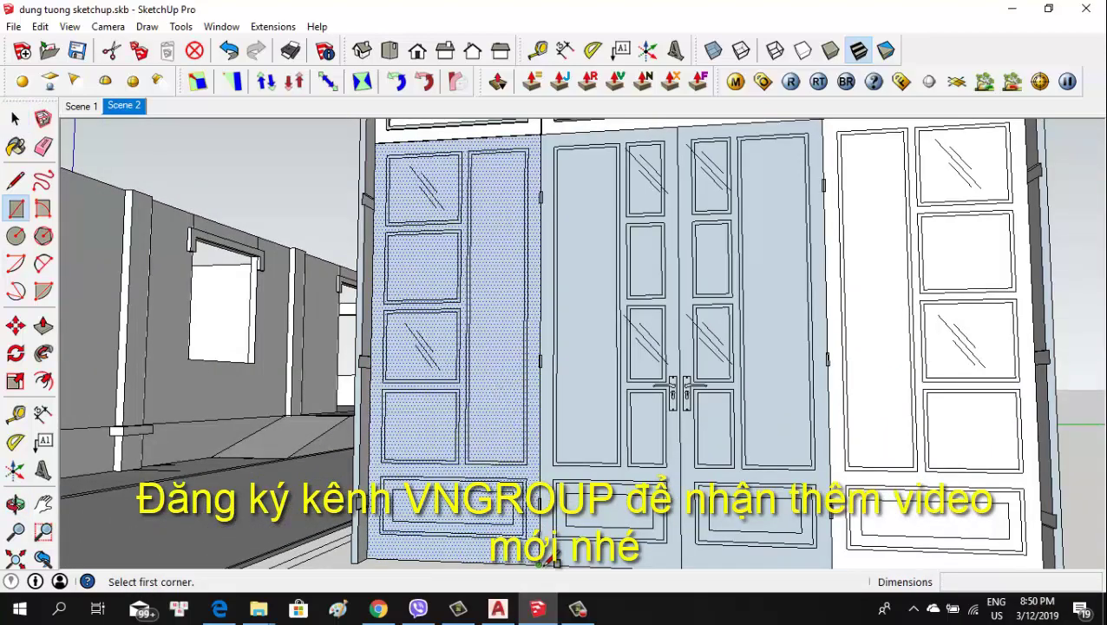
scroll(373, 304, "up", 2)
middle_click_drag(412, 244, 425, 178)
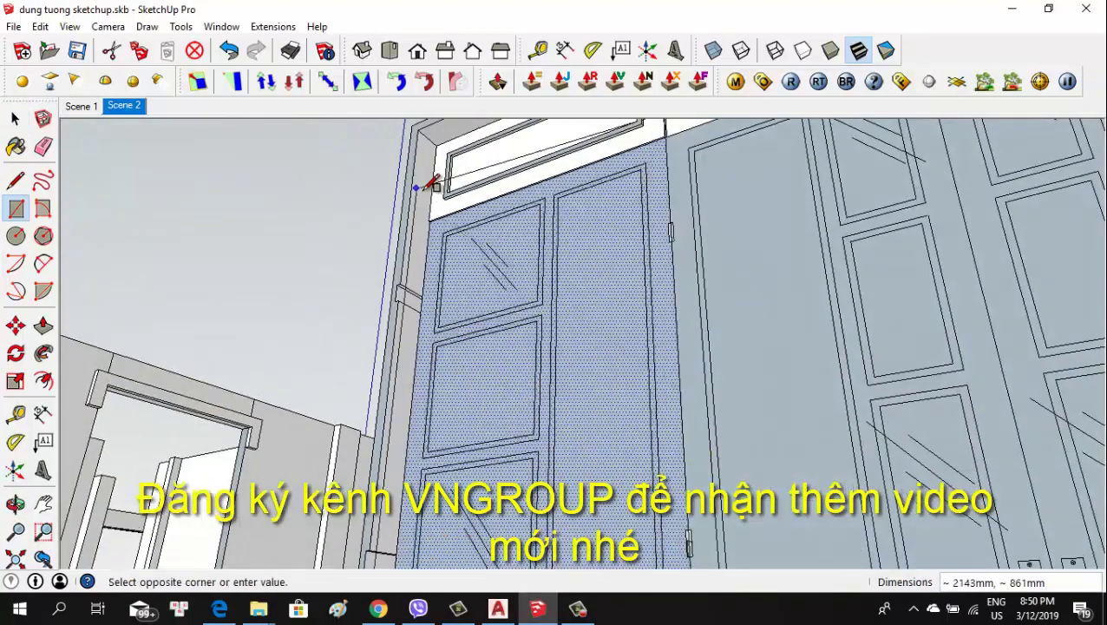
scroll(475, 251, "up", 3)
scroll(475, 251, "up", 2)
scroll(460, 253, "up", 2)
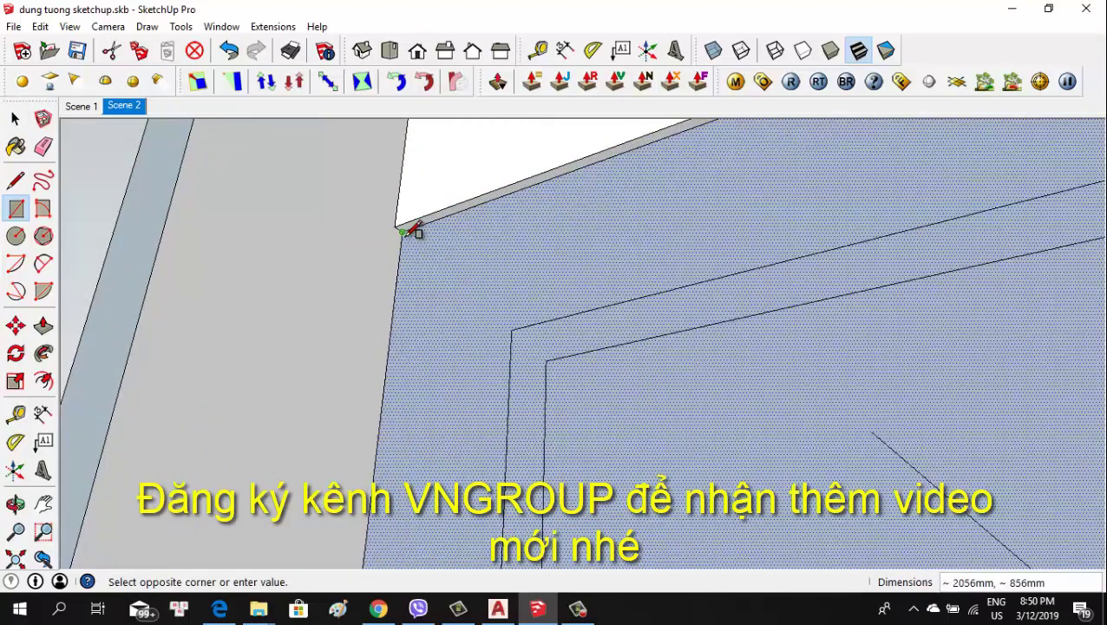
scroll(415, 236, "down", 2)
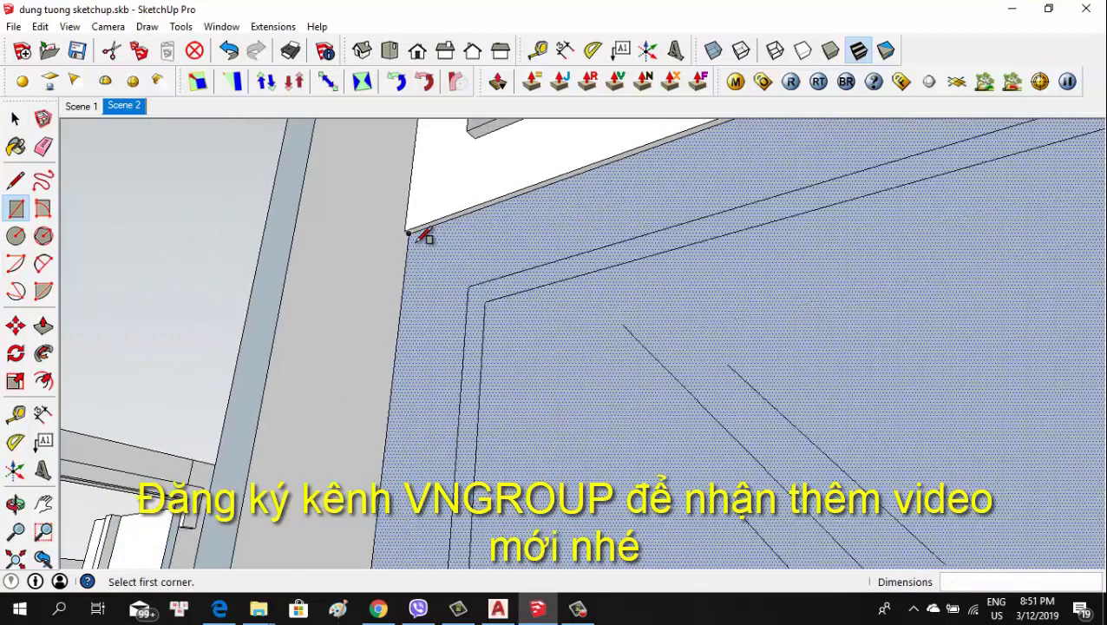
scroll(420, 234, "down", 3)
scroll(452, 250, "down", 2)
mouse_move(486, 254)
middle_mouse_down()
mouse_move(655, 354)
mouse_move(506, 173)
middle_mouse_up()
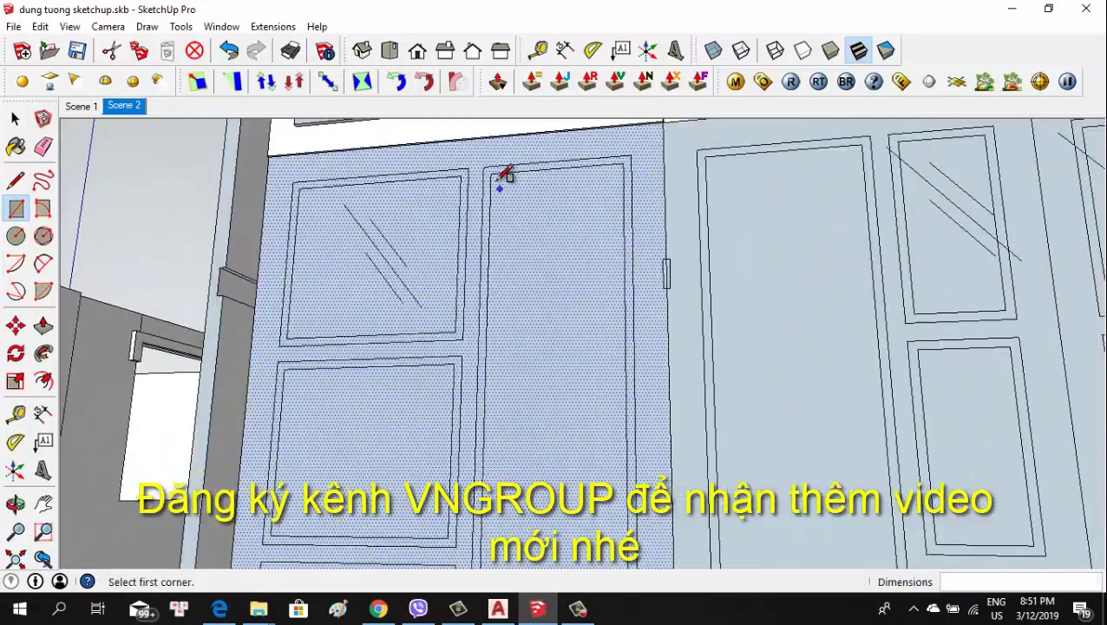
scroll(493, 159, "up", 2)
scroll(466, 162, "down", 3)
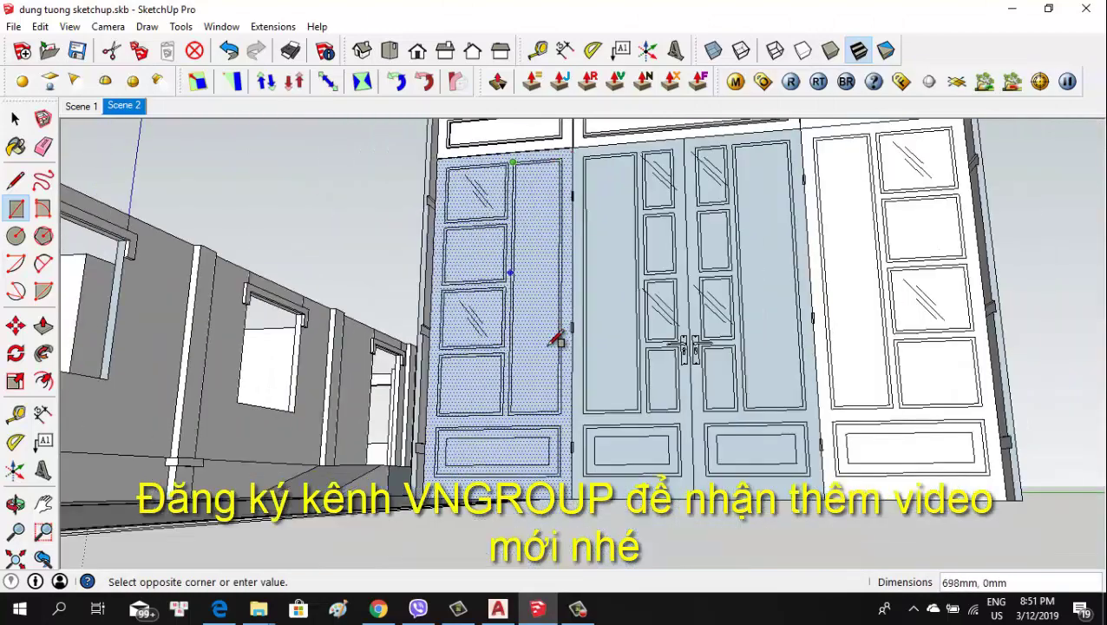
scroll(559, 434, "up", 2)
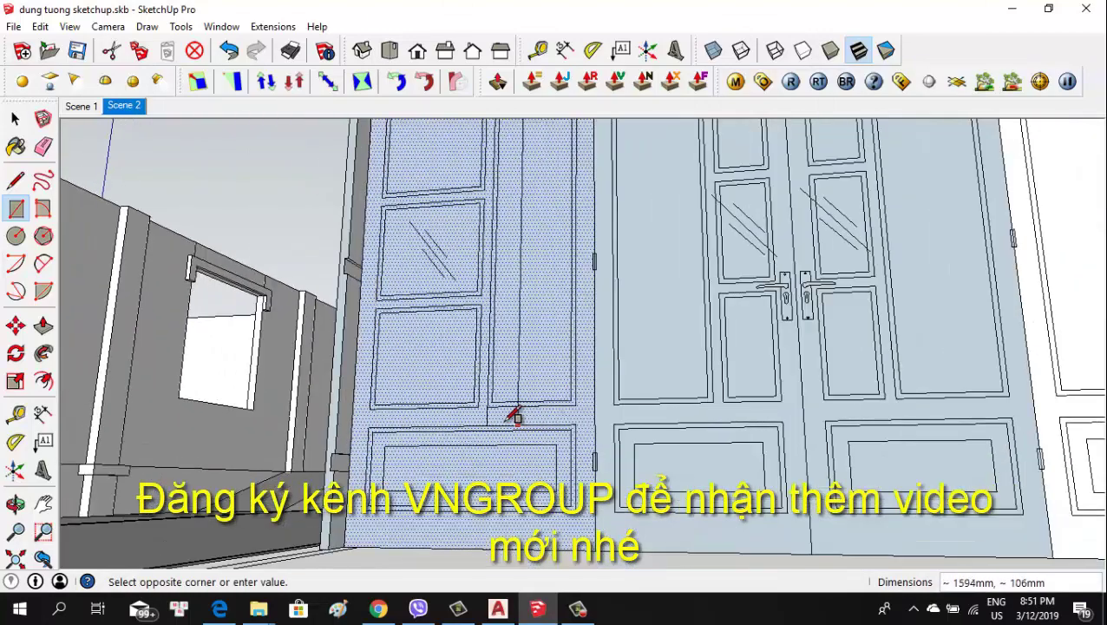
left_click(583, 401)
Outline the next left door-leaf panel with an inset rectangle
scroll(582, 399, "up", 2)
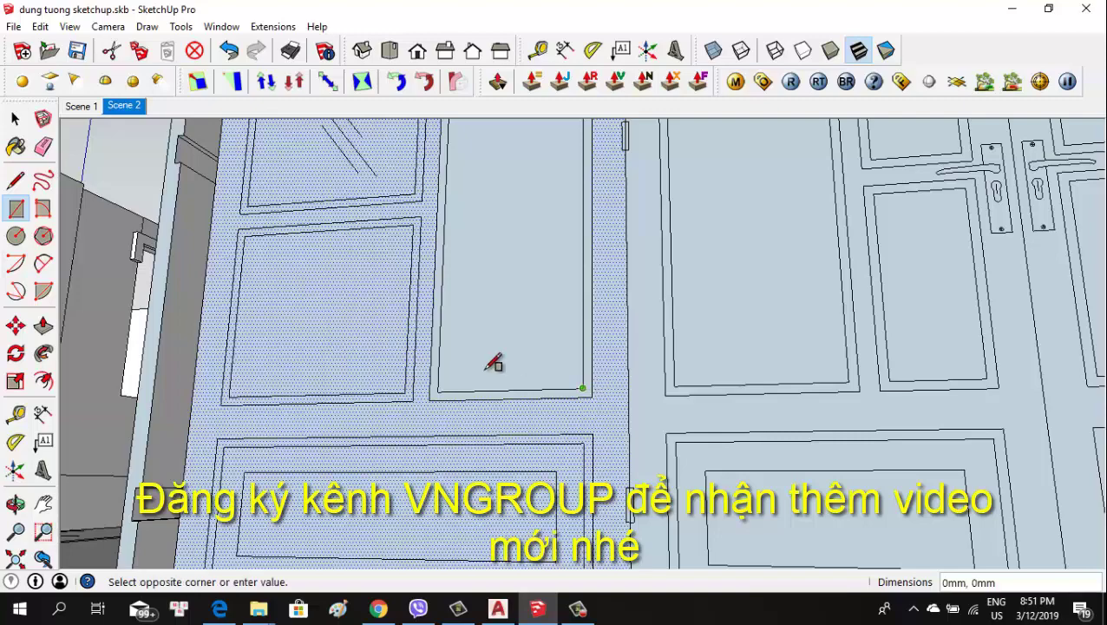
scroll(491, 382, "down", 2)
scroll(492, 148, "down", 2)
scroll(475, 177, "up", 3)
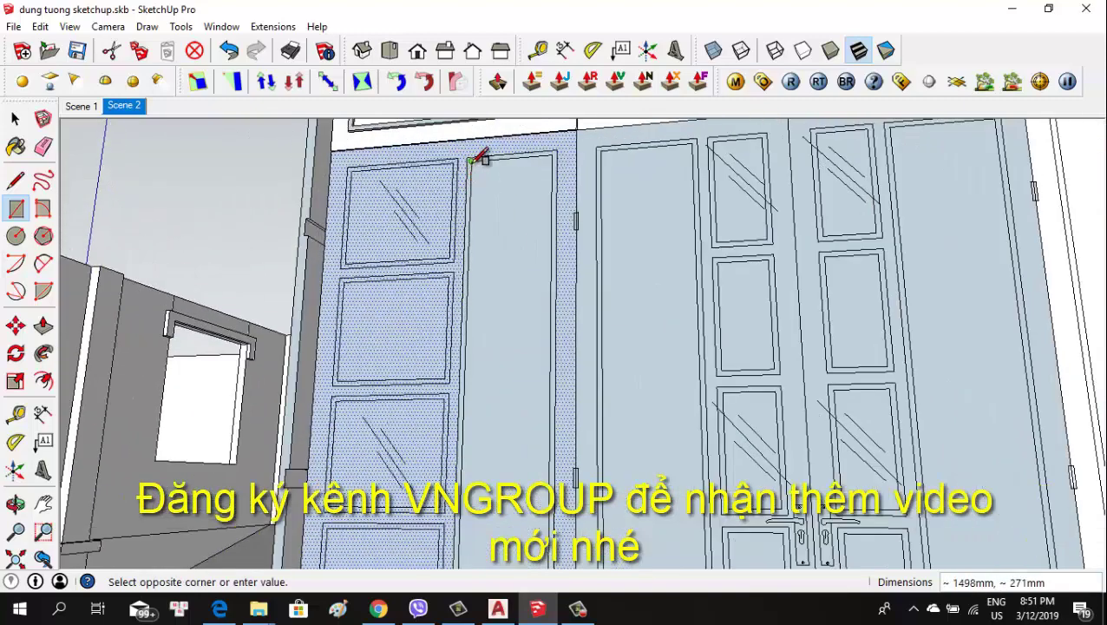
scroll(491, 157, "up", 2)
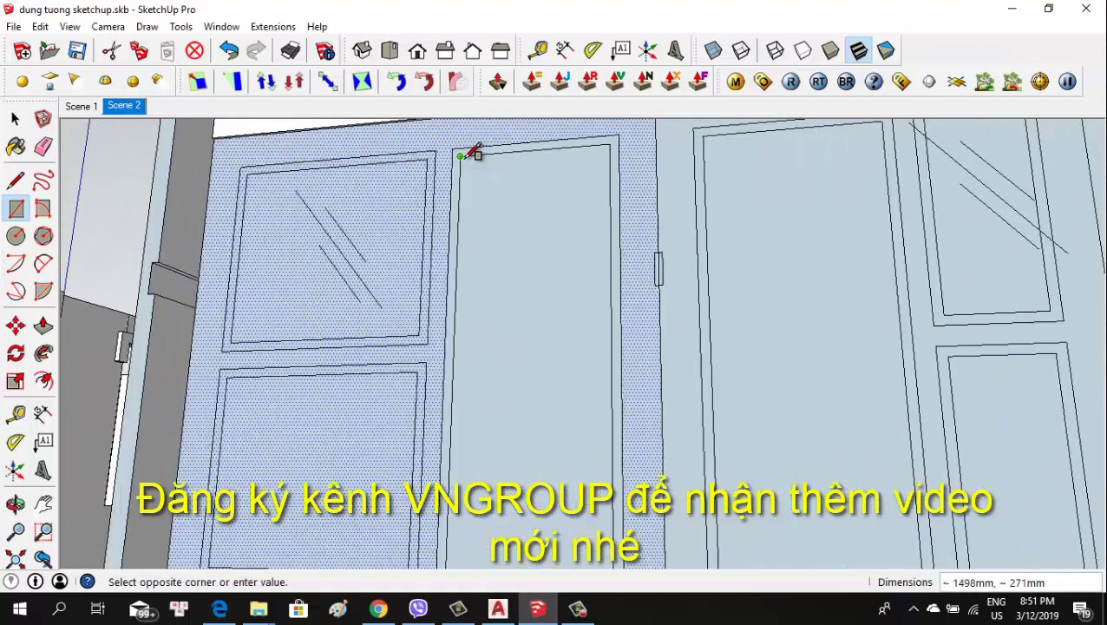
left_click(460, 154)
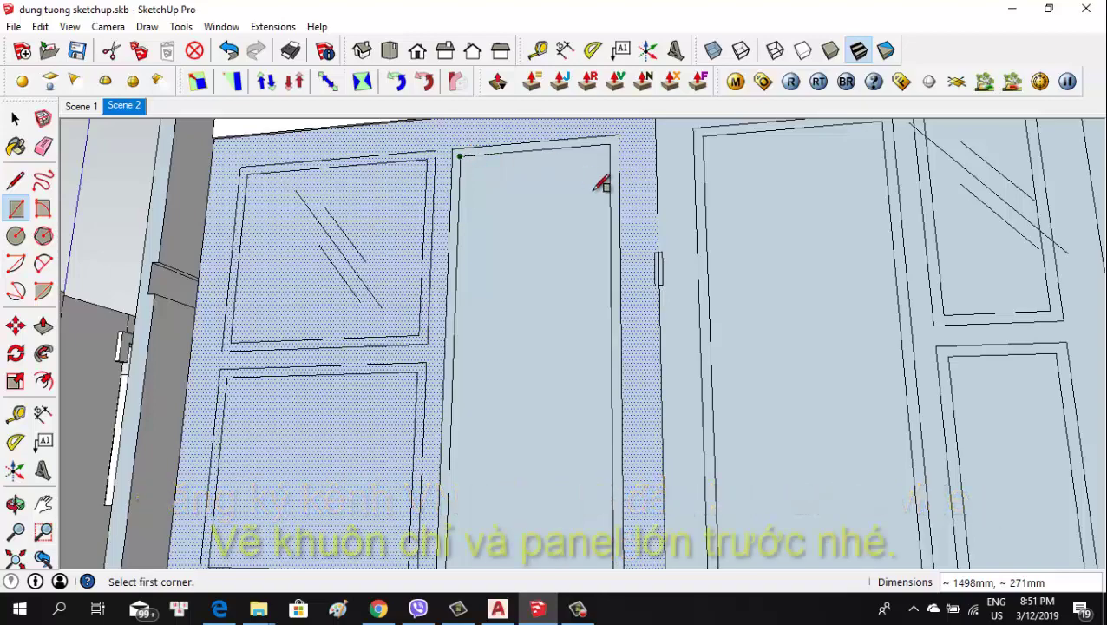
Draw a fresh rectangle from the top panel's corner to outline it
scroll(590, 208, "down", 2)
key("space")
scroll(572, 260, "down", 2)
scroll(538, 262, "down", 1)
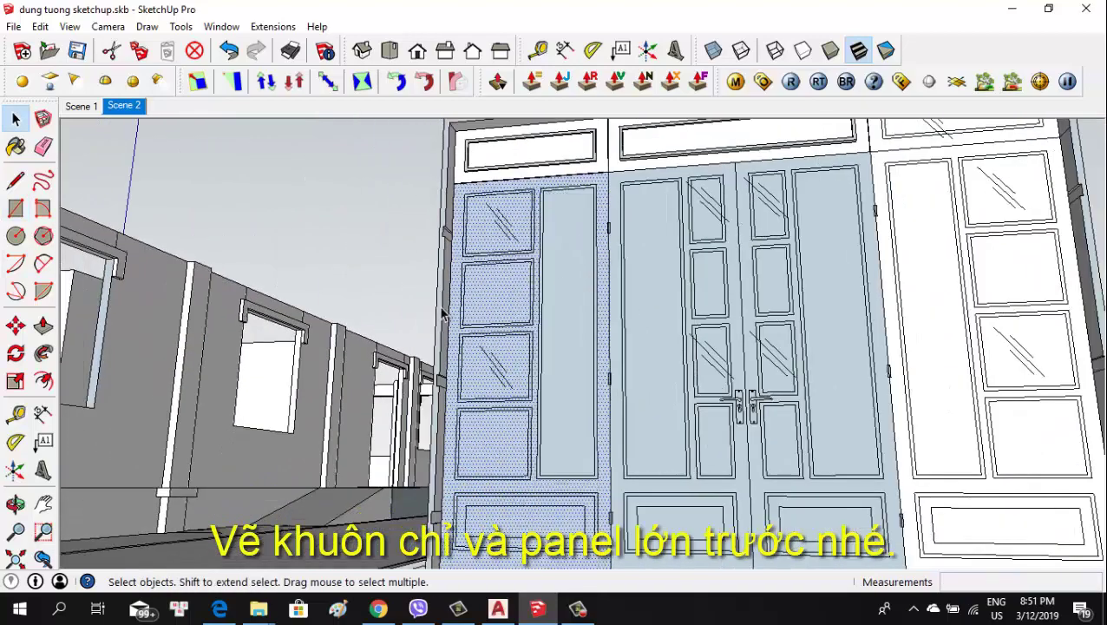
scroll(524, 262, "up", 3)
scroll(564, 291, "down", 3)
scroll(449, 160, "up", 3)
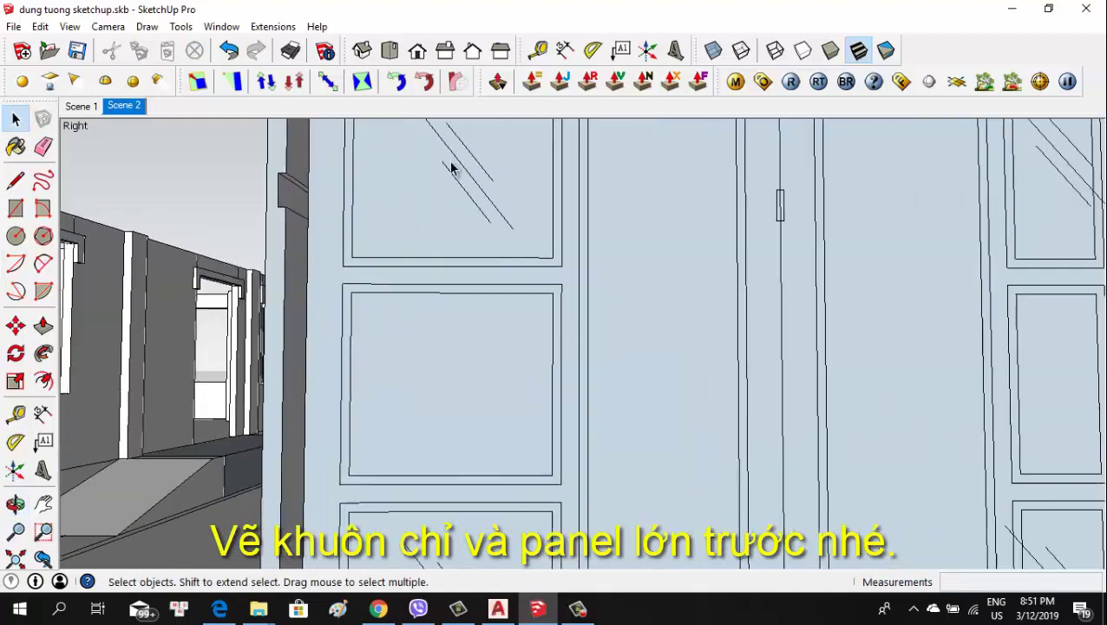
scroll(437, 366, "down", 1)
scroll(403, 200, "up", 2)
scroll(402, 200, "up", 1)
key("r")
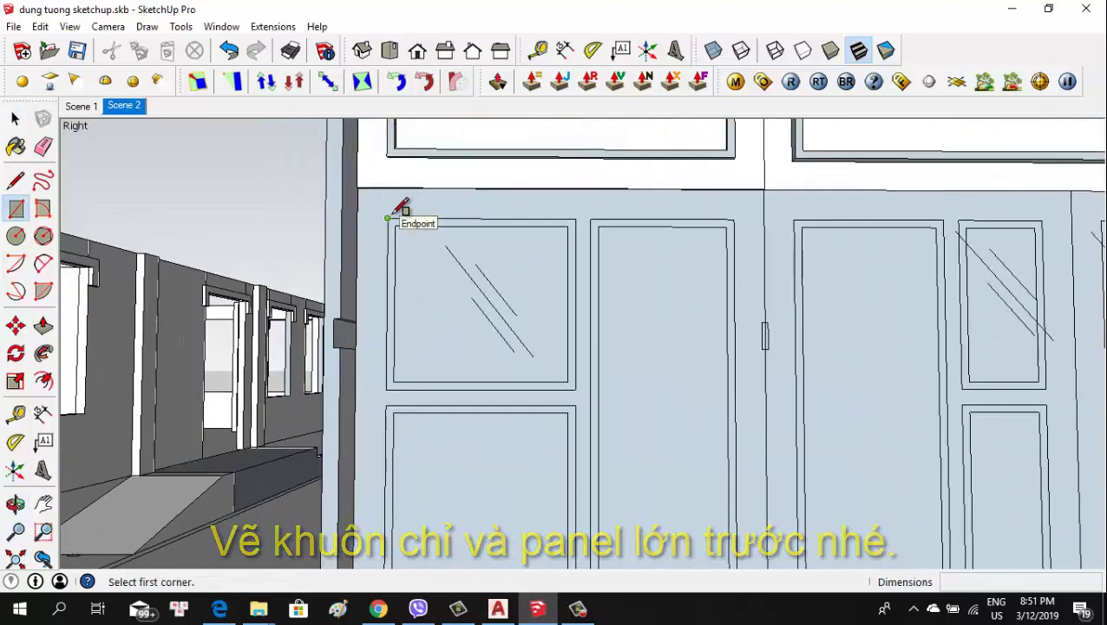
left_click(387, 218)
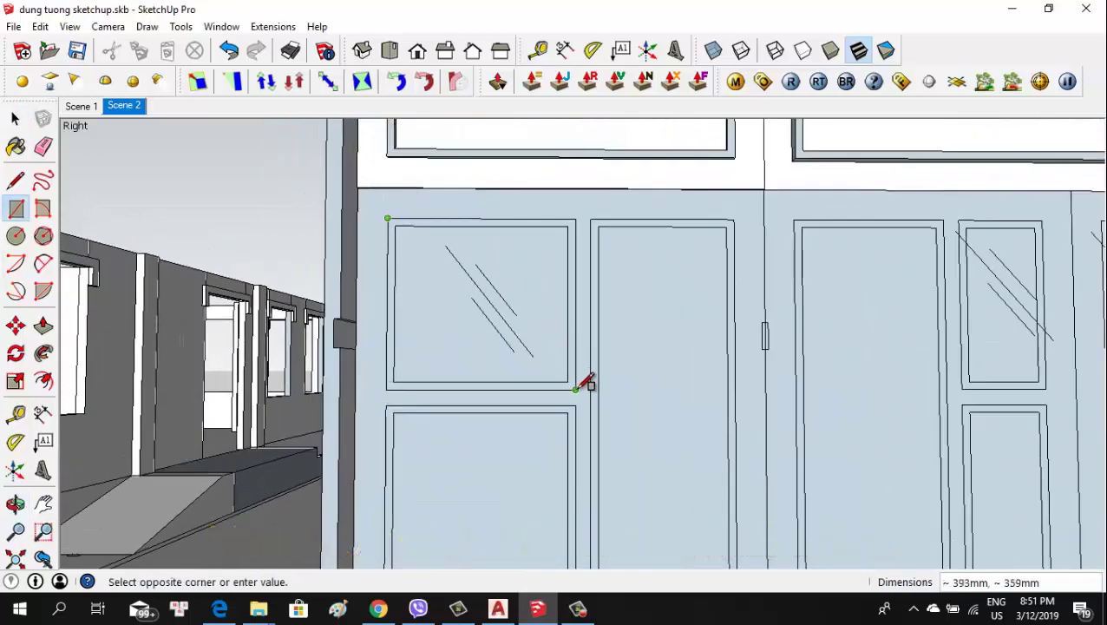
Delete the long diagonal glass line from the top panel
key("space")
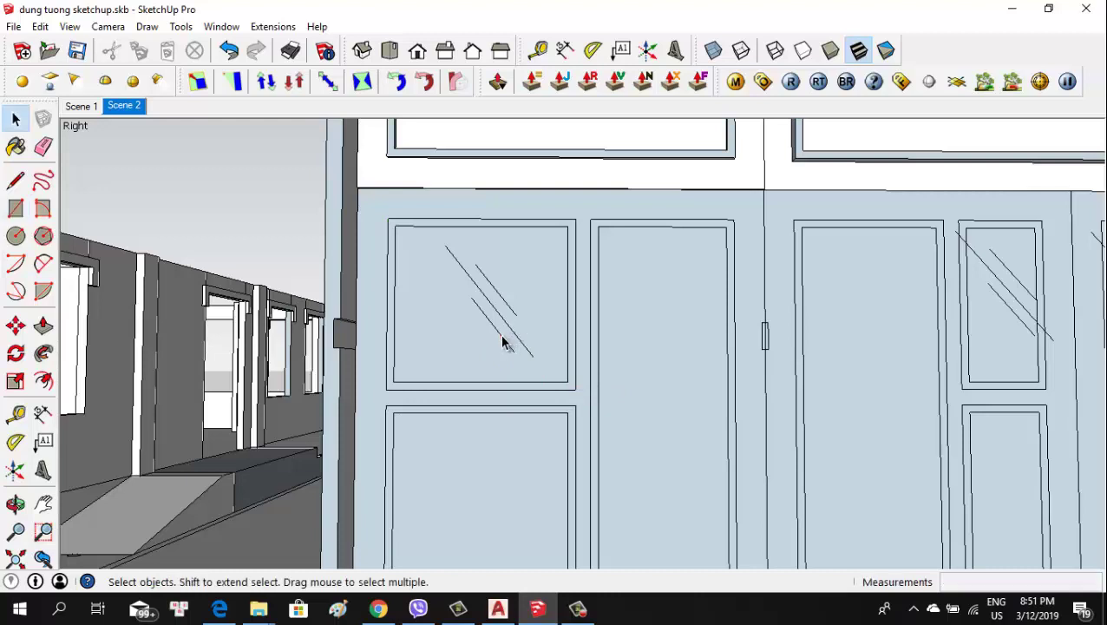
left_click_drag(548, 358, 466, 278)
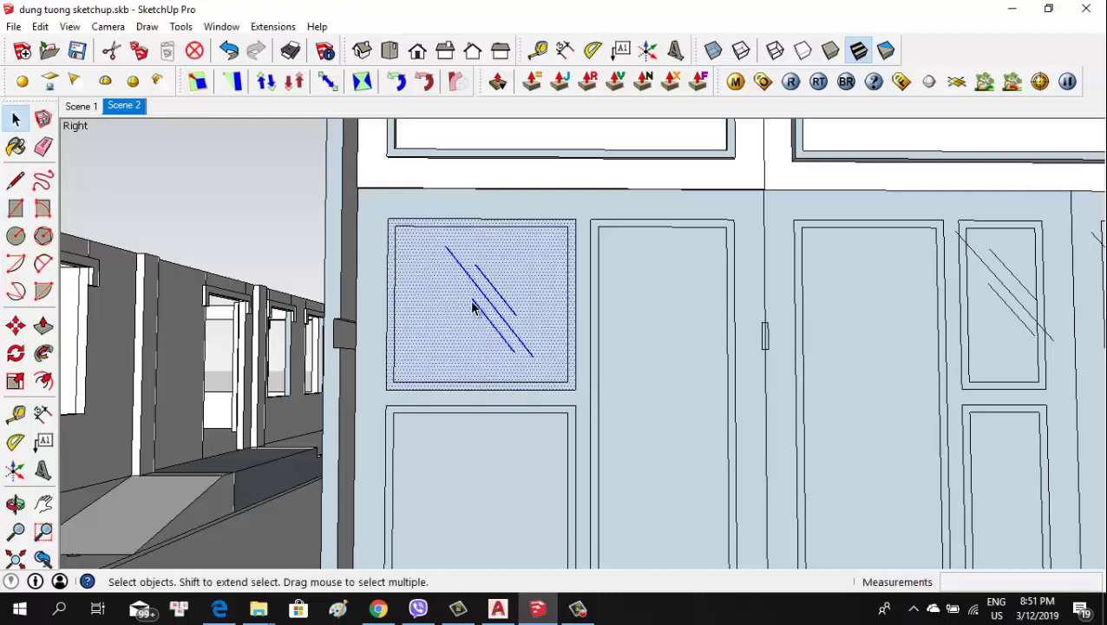
left_click(496, 315)
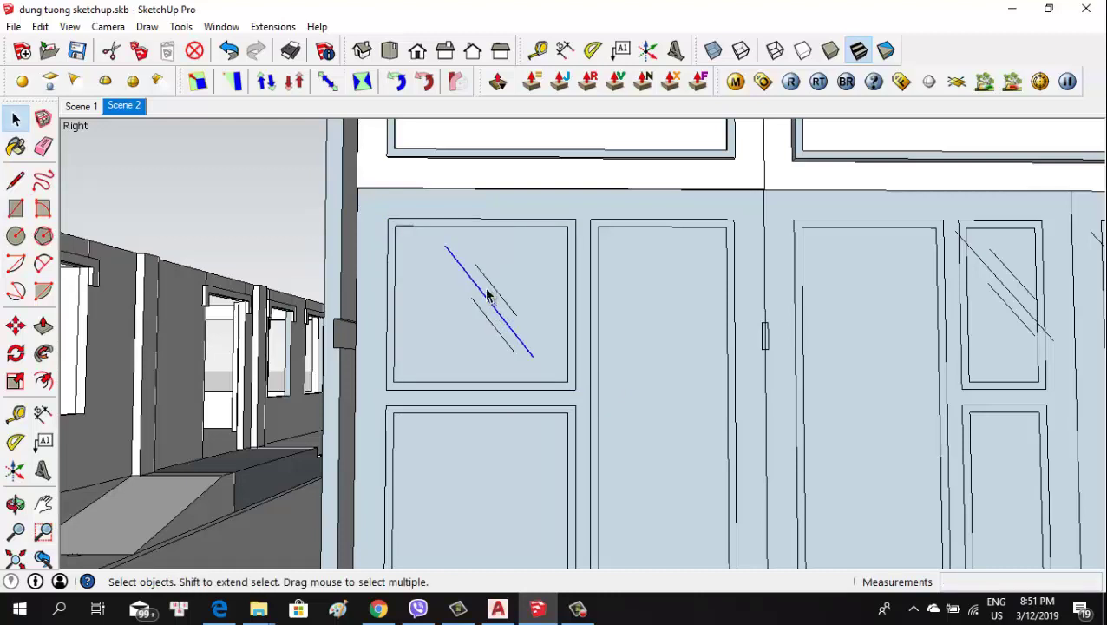
key("Delete")
mouse_move(490, 328)
middle_mouse_down()
mouse_move(464, 270)
mouse_move(460, 279)
middle_mouse_up()
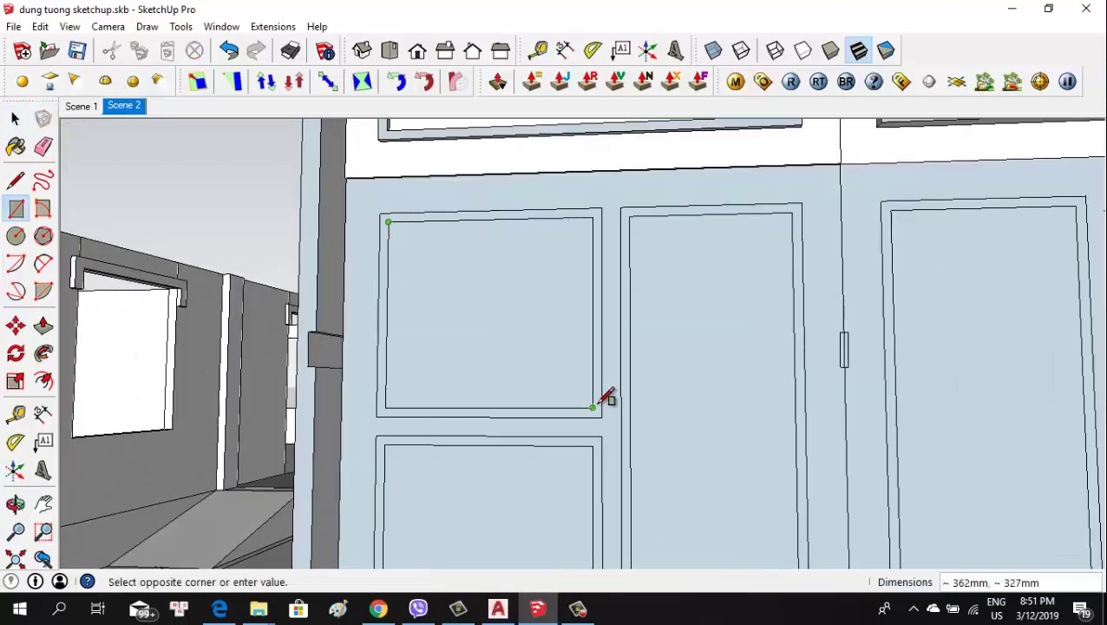
middle_click_drag(568, 290, 453, 322)
key("space")
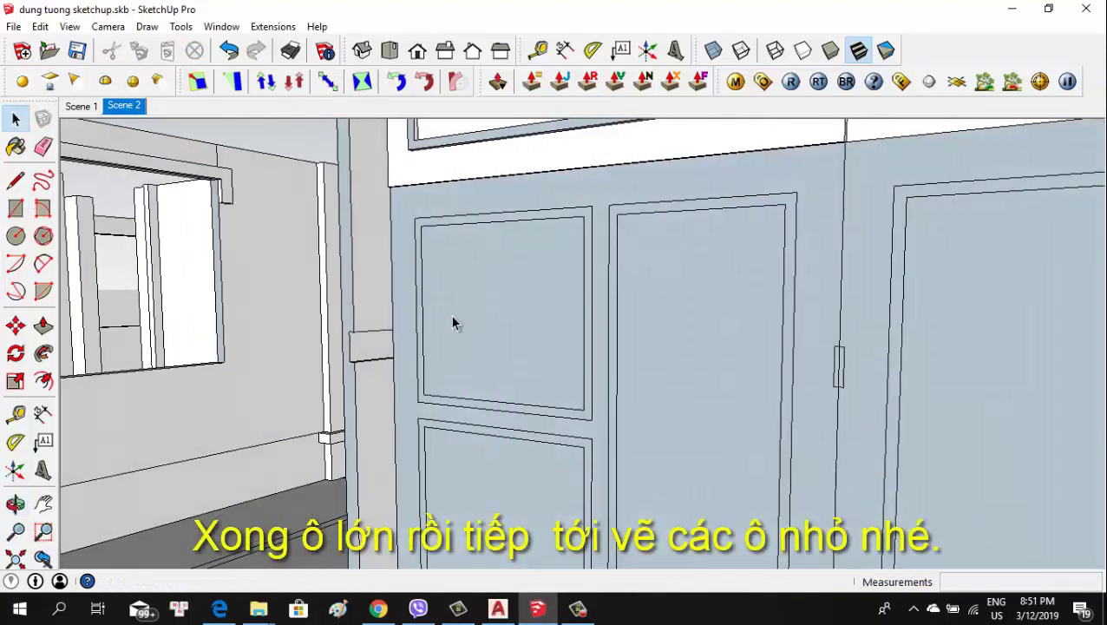
Push the top panel's frame ring 10 mm on the front face
key("p")
left_click(548, 228)
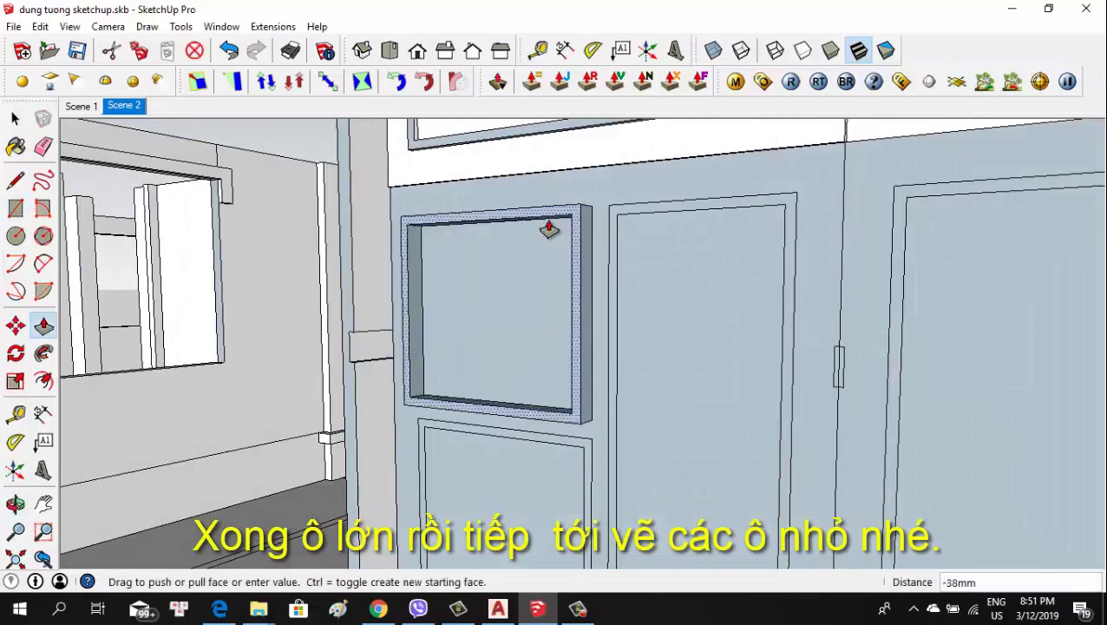
type("0")
key("Return")
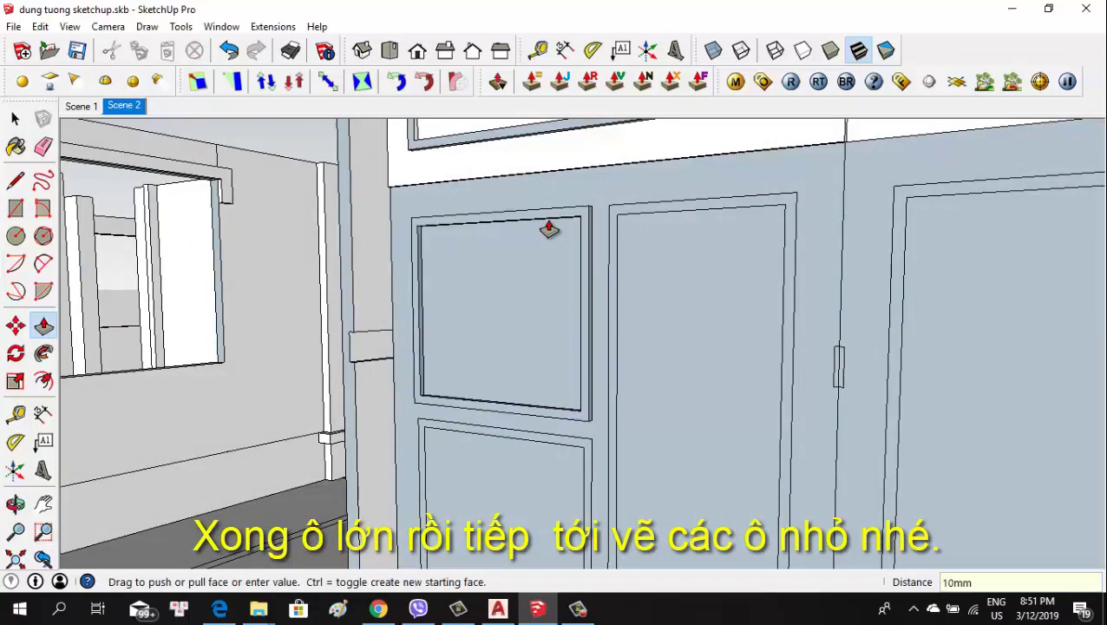
scroll(548, 229, "down", 3)
scroll(507, 277, "down", 1)
Pull the frame ring out 10 mm on the door's other side
mouse_move(519, 289)
middle_mouse_down()
mouse_move(538, 312)
mouse_move(272, 358)
mouse_move(630, 321)
middle_mouse_up()
scroll(711, 260, "up", 2)
scroll(662, 251, "up", 2)
scroll(662, 251, "up", 2)
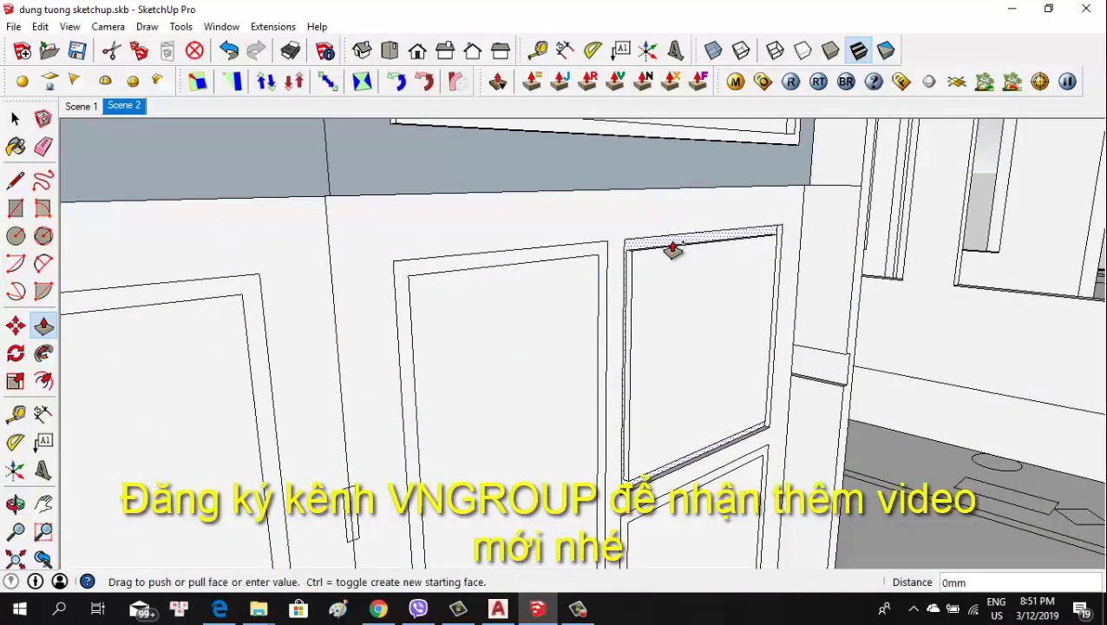
left_click_drag(660, 244, 675, 258)
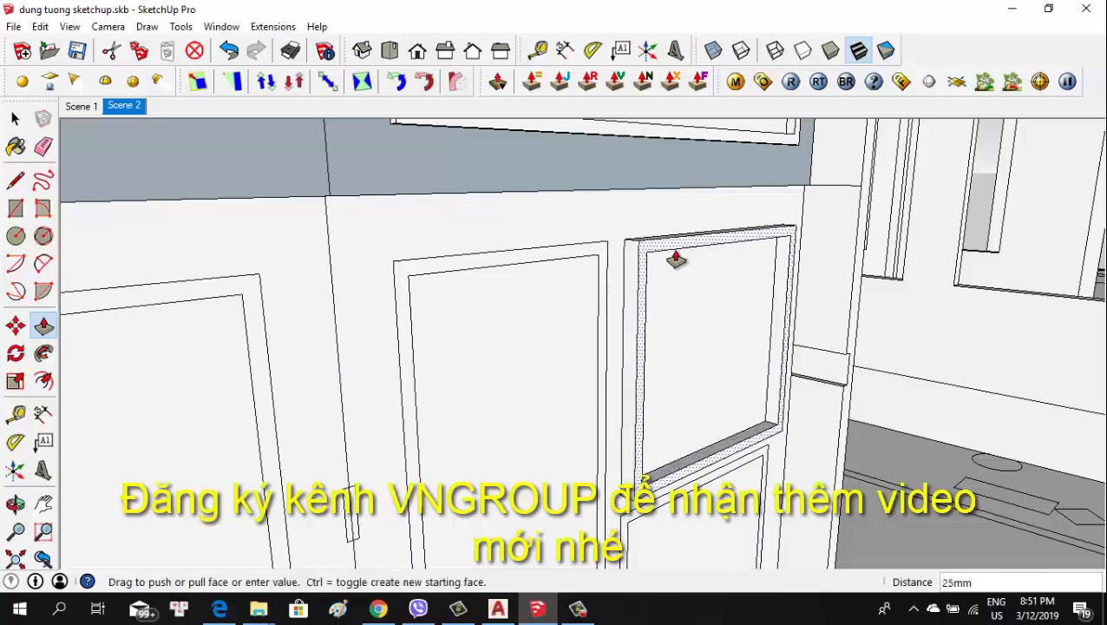
type("10")
key("Return")
scroll(625, 309, "down", 3)
mouse_move(625, 309)
middle_mouse_down()
mouse_move(756, 374)
mouse_move(757, 356)
mouse_move(798, 301)
middle_mouse_up()
scroll(390, 353, "up", 3)
mouse_move(391, 353)
middle_mouse_down()
mouse_move(339, 353)
mouse_move(447, 353)
middle_mouse_up()
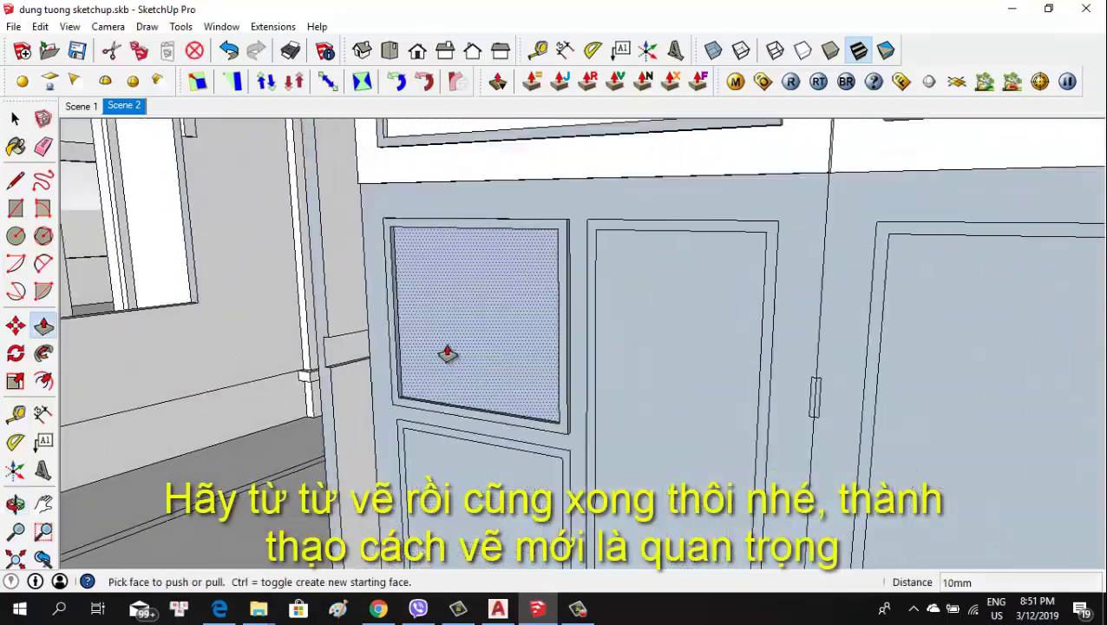
key("space")
Make the top panel's inner face into its own group
left_click(432, 352)
right_click(430, 346)
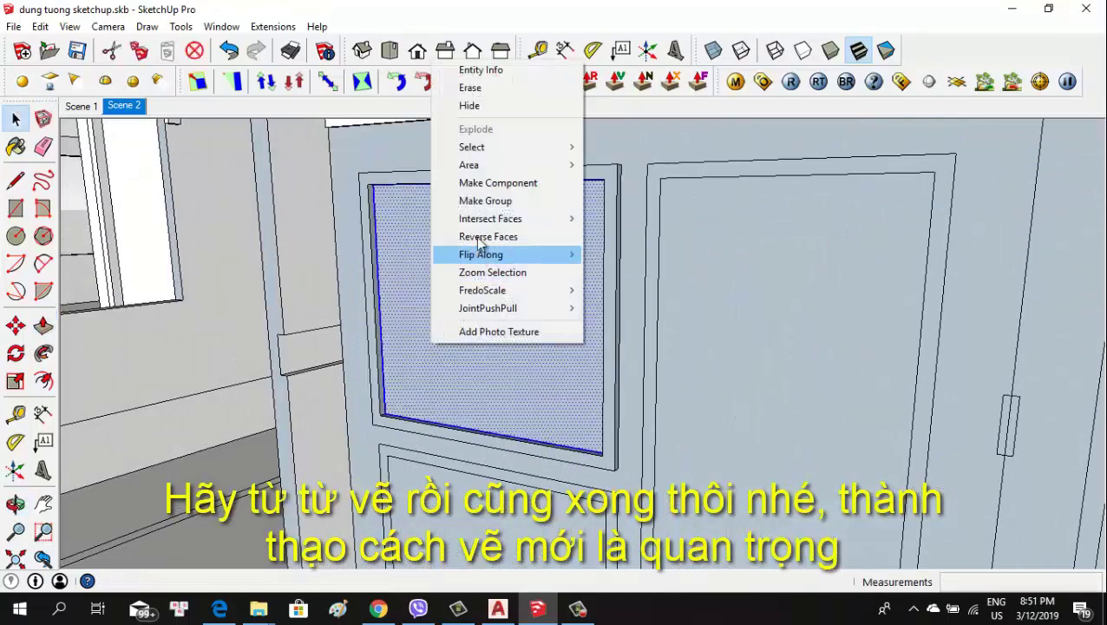
left_click(480, 200)
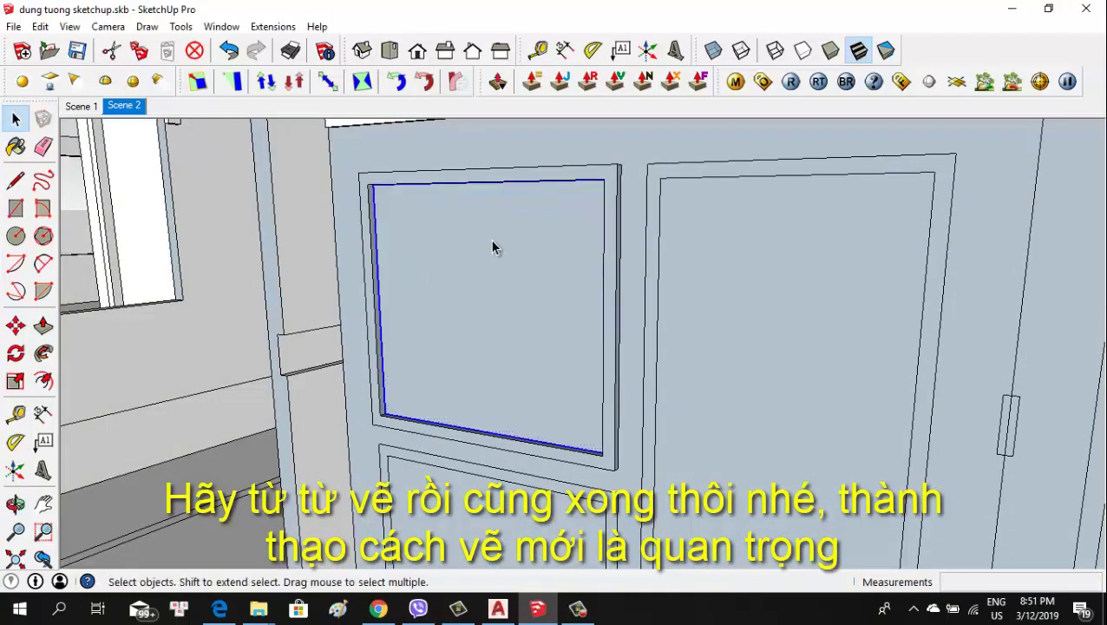
mouse_move(489, 238)
middle_mouse_down()
mouse_move(510, 265)
mouse_move(446, 322)
middle_mouse_up()
scroll(506, 336, "up", 3)
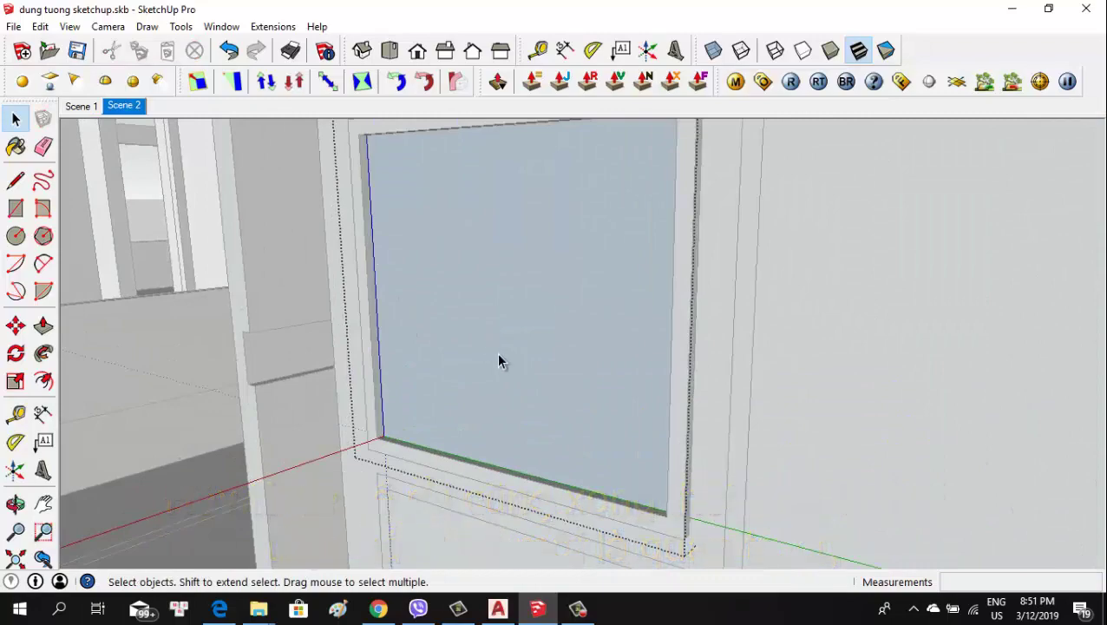
scroll(496, 352, "up", 2)
Push/pull the grouped glass pane to about 5 mm thickness and check it
key("p")
left_click_drag(464, 351, 452, 355)
type("5")
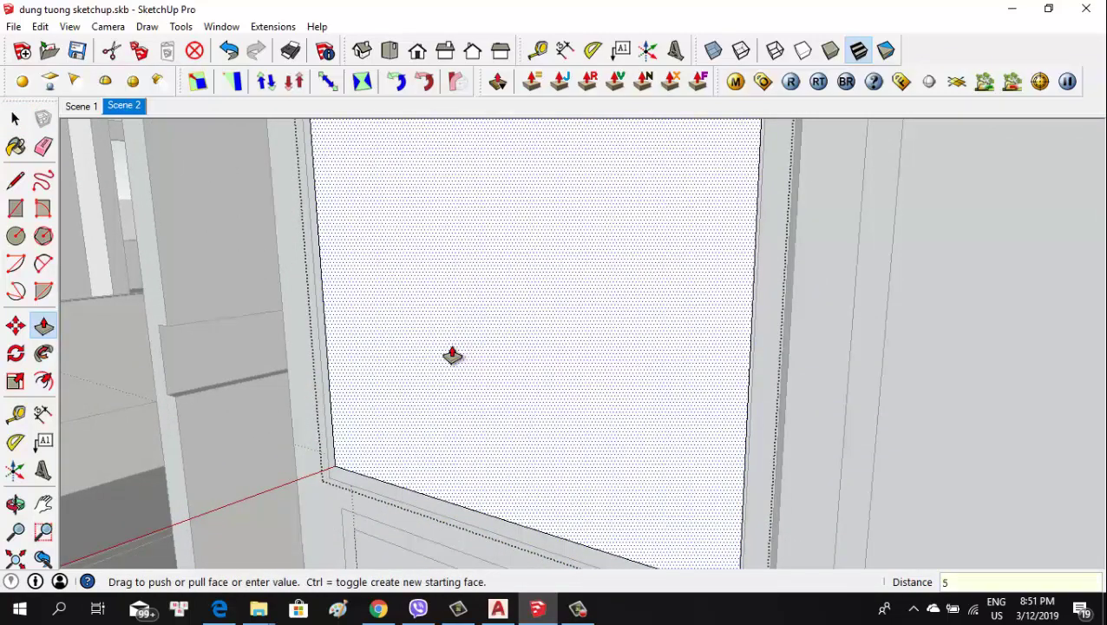
key("Return")
scroll(450, 353, "down", 3)
scroll(420, 413, "down", 3)
mouse_move(559, 396)
middle_mouse_down()
mouse_move(368, 412)
mouse_move(541, 413)
middle_mouse_up()
scroll(642, 341, "up", 3)
scroll(634, 302, "up", 2)
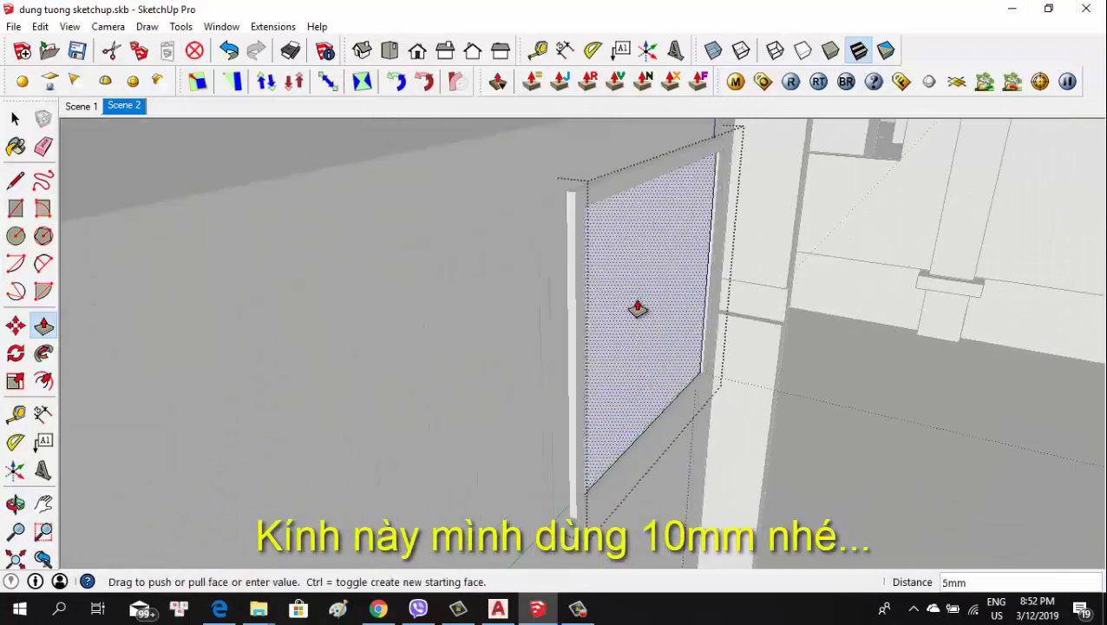
mouse_move(627, 364)
middle_mouse_down()
mouse_move(827, 391)
mouse_move(719, 353)
middle_mouse_up()
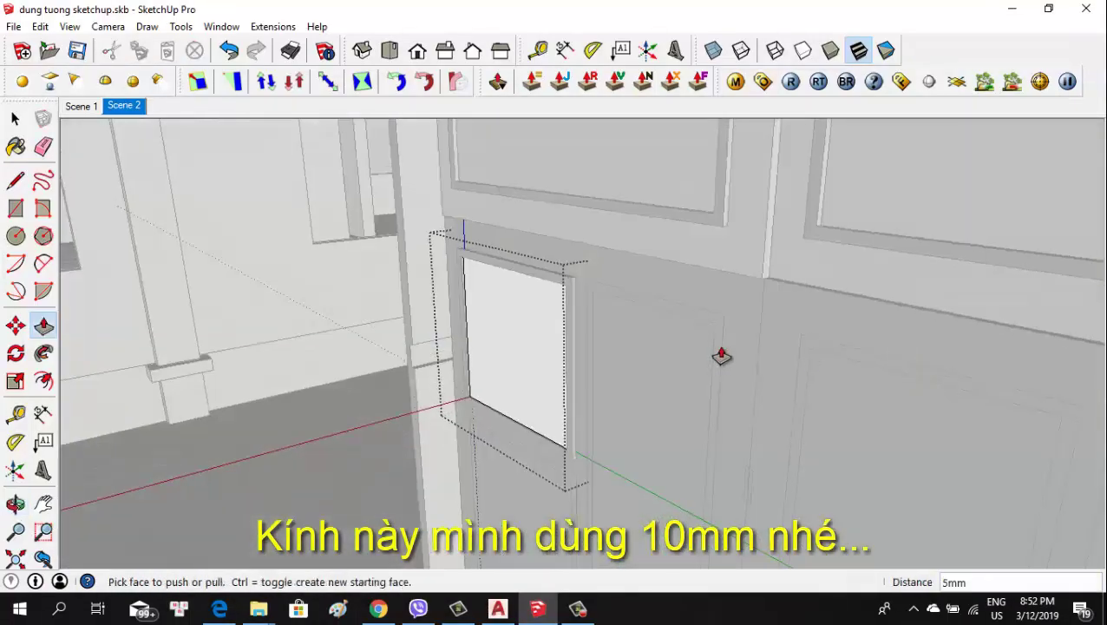
scroll(719, 353, "down", 3)
scroll(568, 371, "up", 2)
key("space")
scroll(612, 351, "down", 5)
mouse_move(613, 352)
middle_mouse_down()
mouse_move(815, 277)
mouse_move(601, 386)
mouse_move(594, 321)
mouse_move(680, 377)
middle_mouse_up()
scroll(601, 386, "up", 3)
scroll(593, 321, "down", 3)
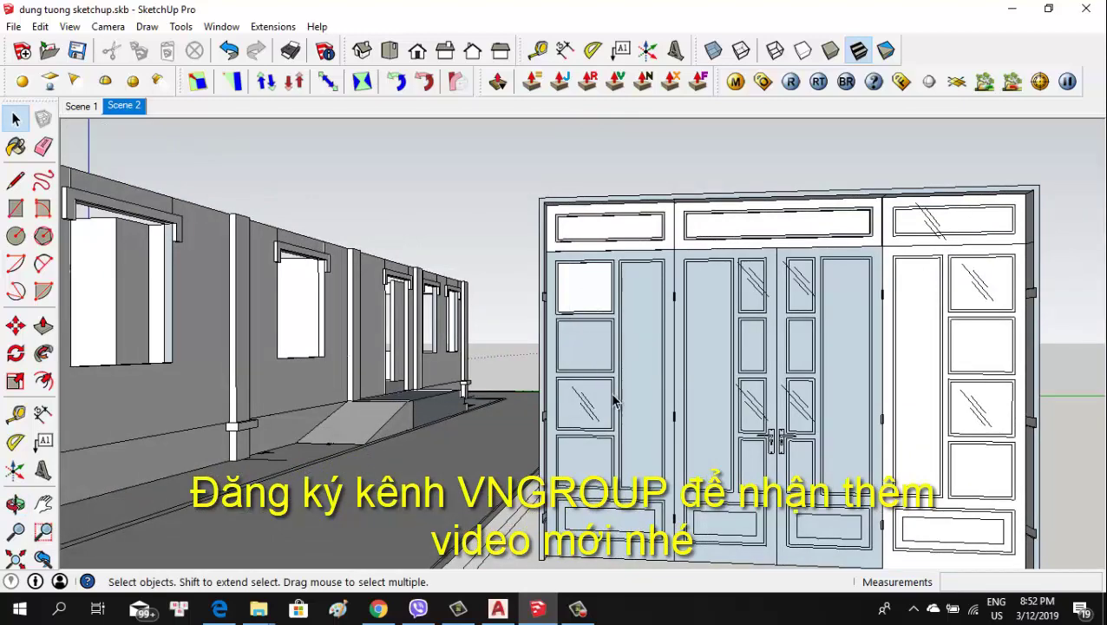
Cancel a stray rectangle and start a push on the frame face around the left upper panel
scroll(613, 400, "up", 1)
scroll(598, 352, "up", 2)
scroll(607, 321, "up", 2)
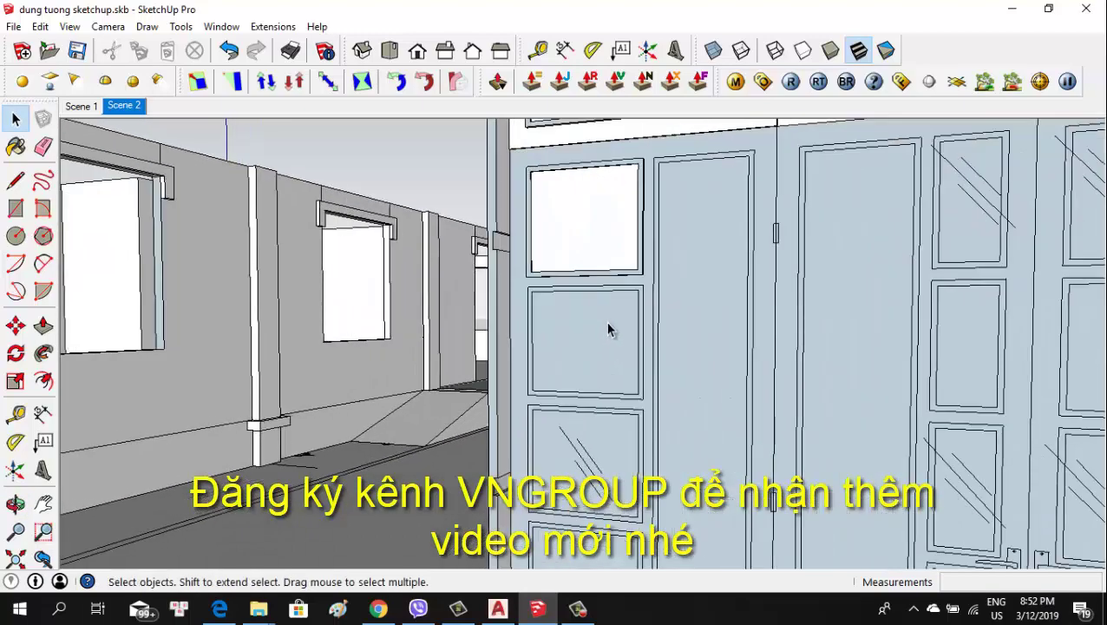
scroll(610, 316, "up", 2)
mouse_move(610, 315)
middle_mouse_down()
mouse_move(621, 335)
mouse_move(606, 332)
mouse_move(672, 301)
mouse_move(637, 328)
mouse_move(631, 311)
middle_mouse_up()
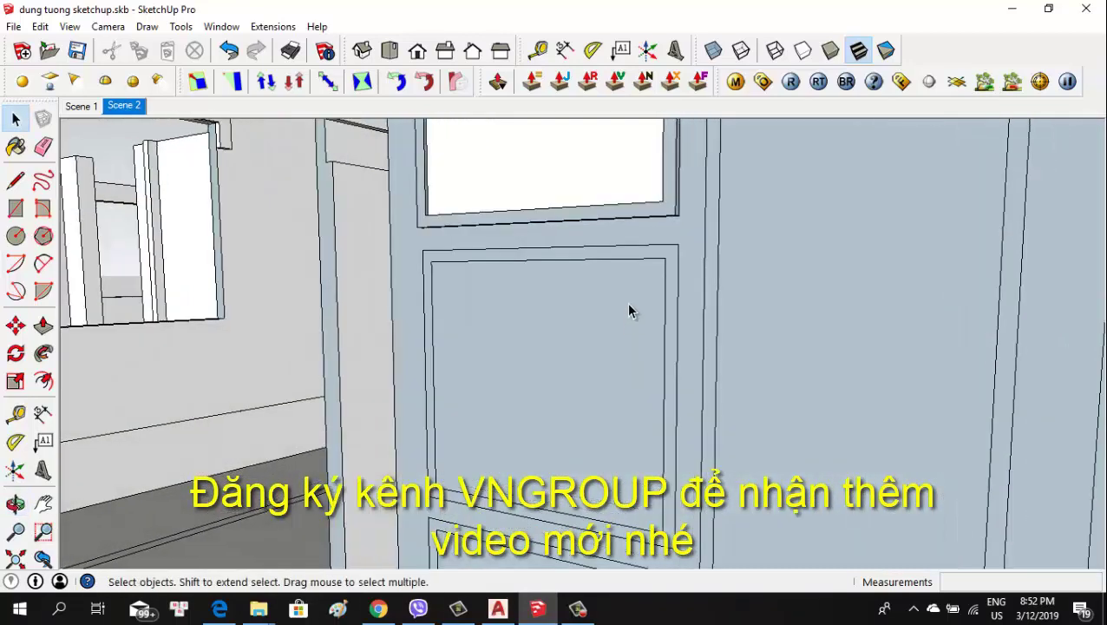
key("p")
key("r")
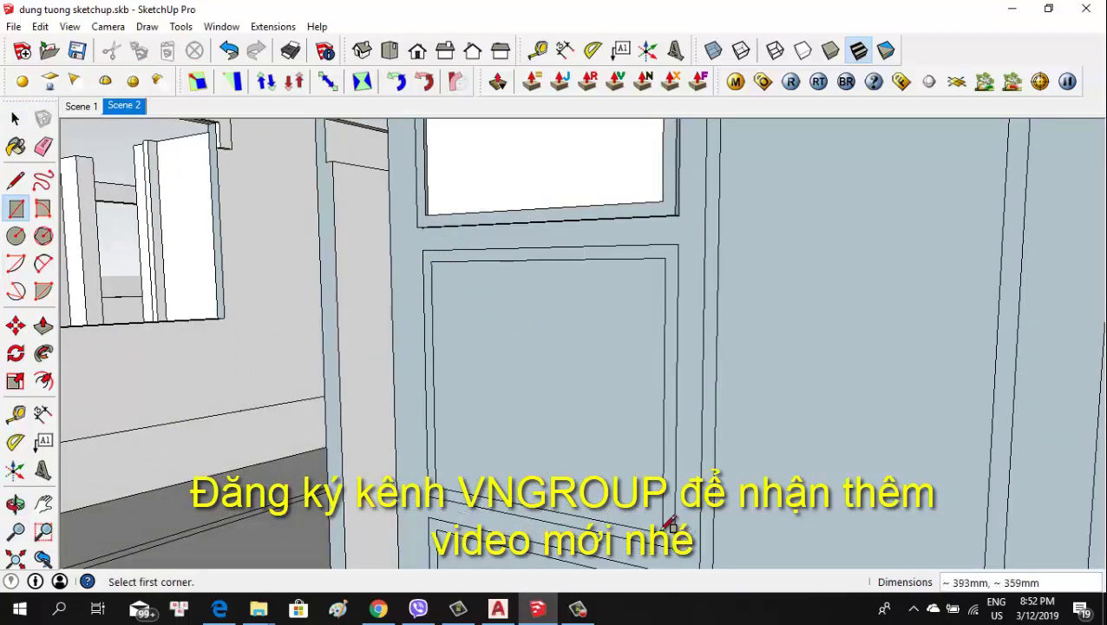
key("Escape")
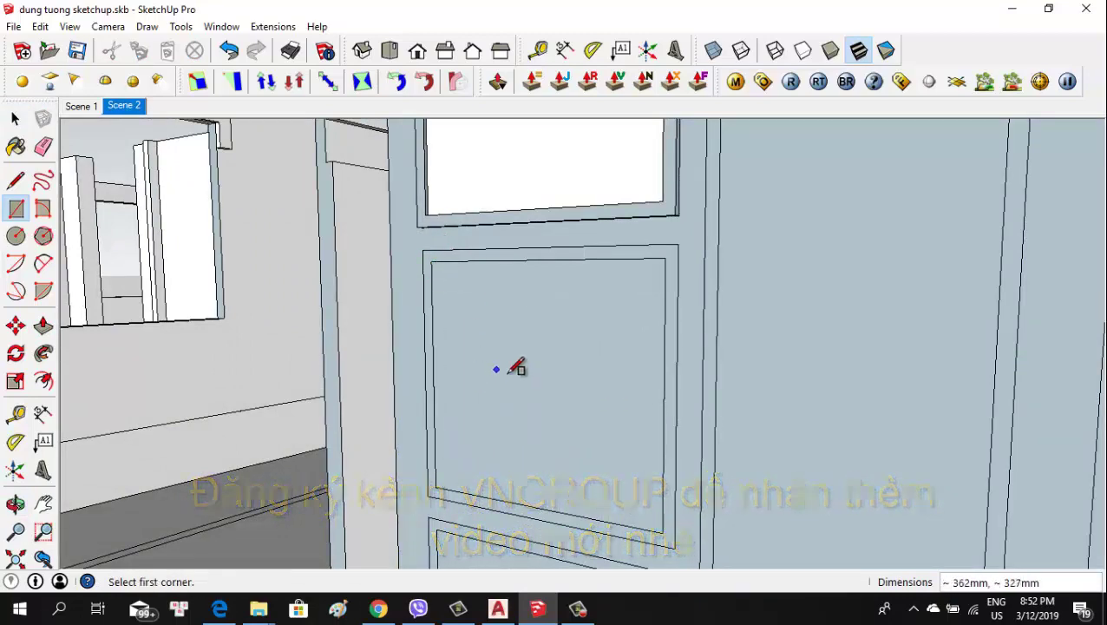
key("p")
left_click(657, 251)
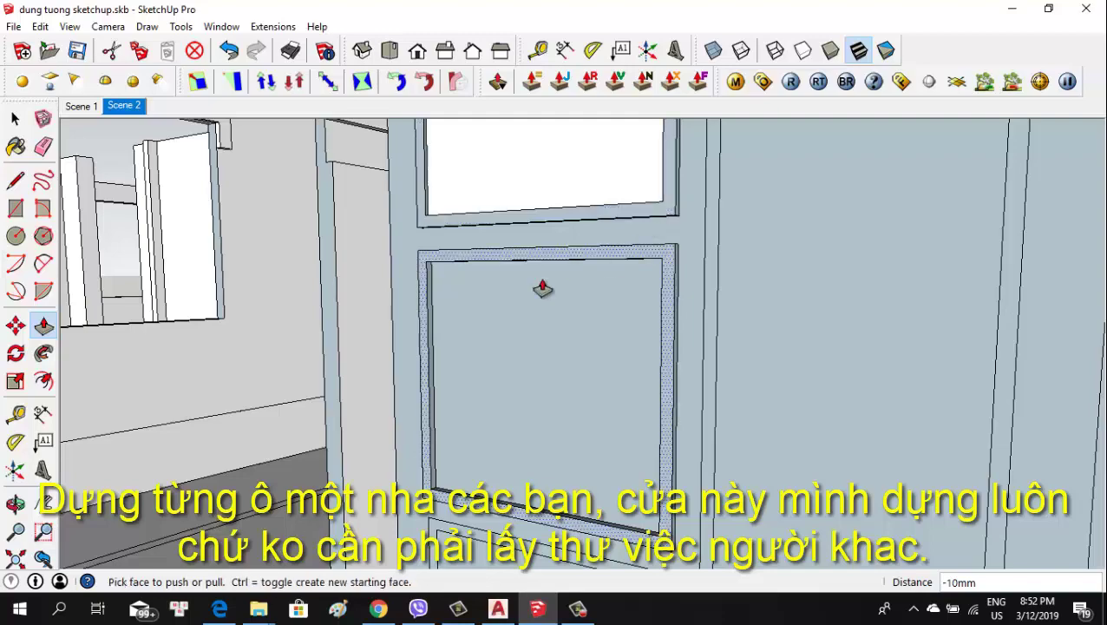
mouse_move(542, 288)
middle_mouse_down()
mouse_move(544, 341)
mouse_move(479, 309)
mouse_move(613, 239)
mouse_move(748, 321)
mouse_move(638, 341)
middle_mouse_up()
key("p")
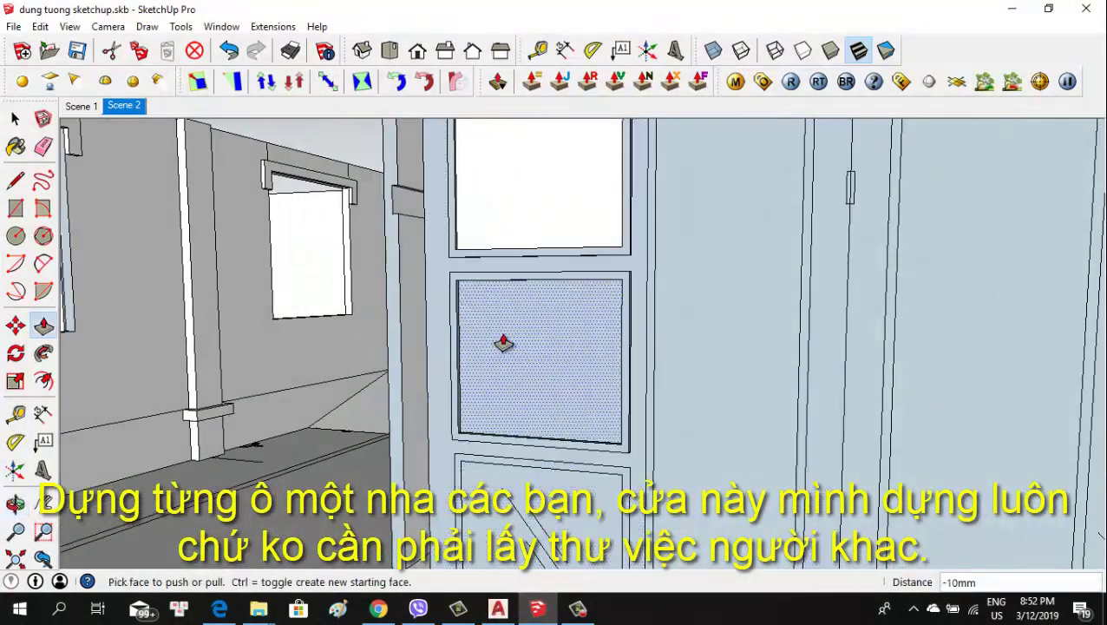
Push the left door's upper inner panel face about 10mm into its frame
mouse_move(503, 343)
middle_mouse_down()
mouse_move(563, 343)
mouse_move(548, 344)
middle_mouse_up()
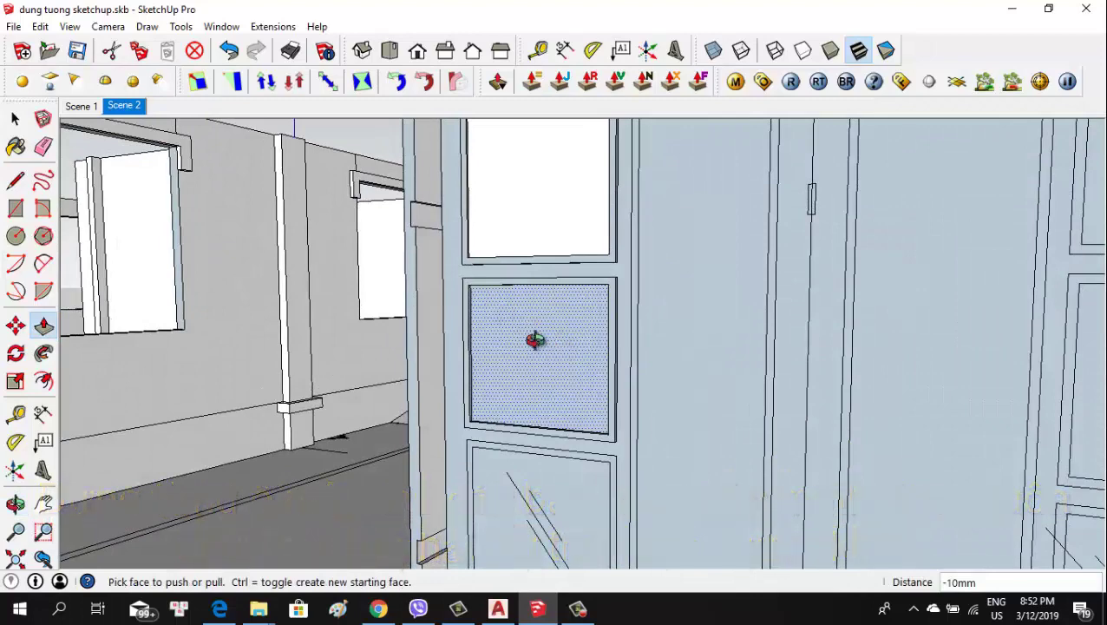
scroll(533, 343, "up", 3)
left_click(529, 358)
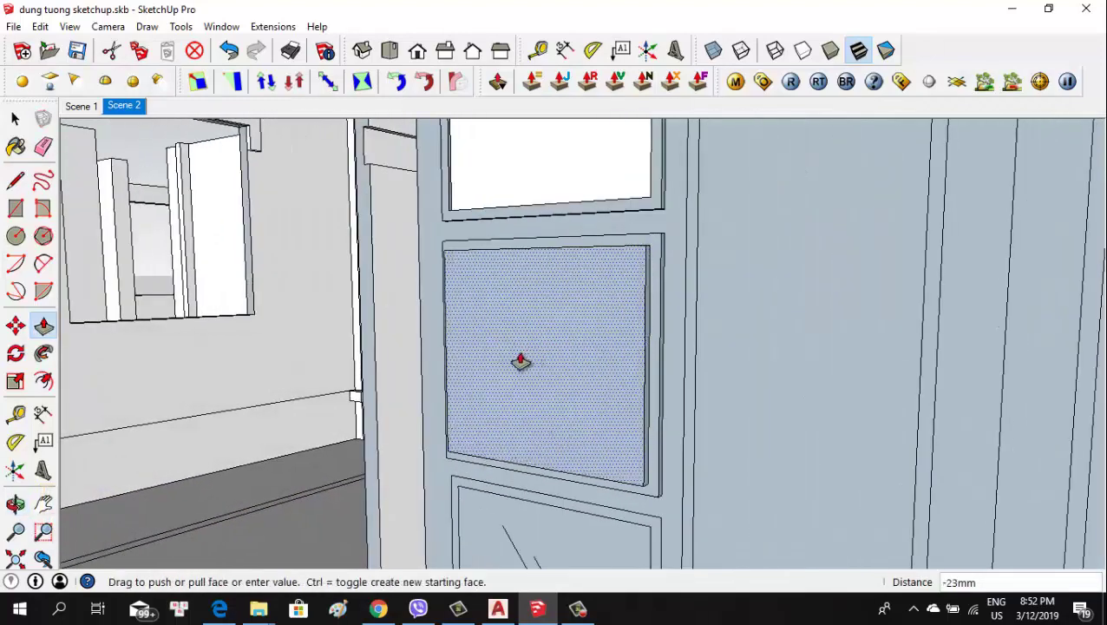
scroll(634, 373, "down", 3)
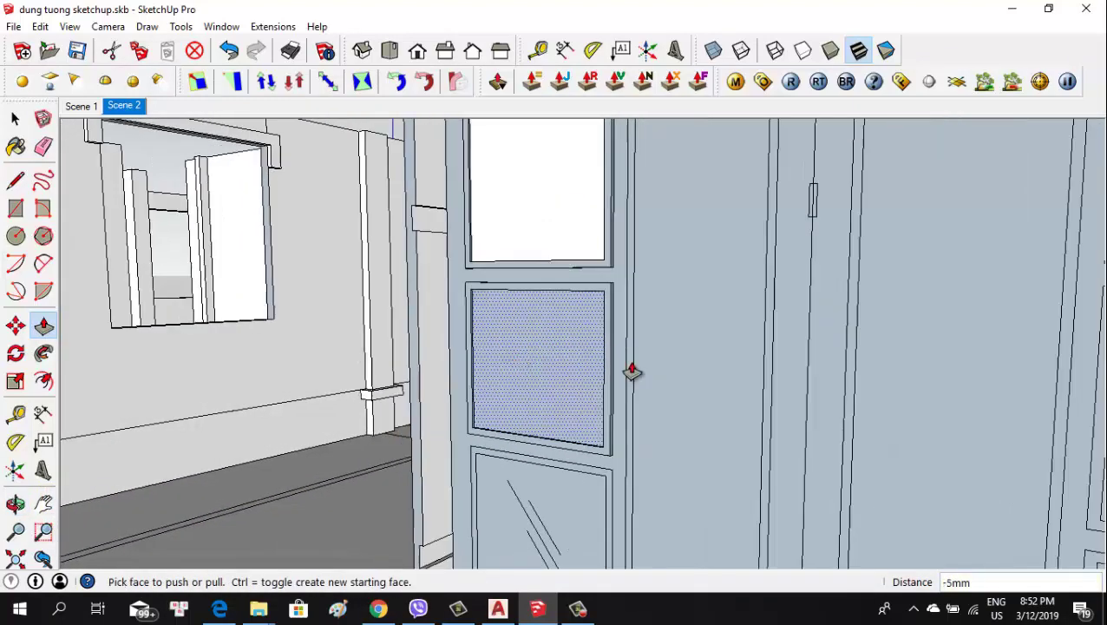
scroll(559, 422, "down", 3)
mouse_move(558, 422)
middle_mouse_down()
mouse_move(608, 388)
mouse_move(287, 449)
mouse_move(662, 440)
middle_mouse_up()
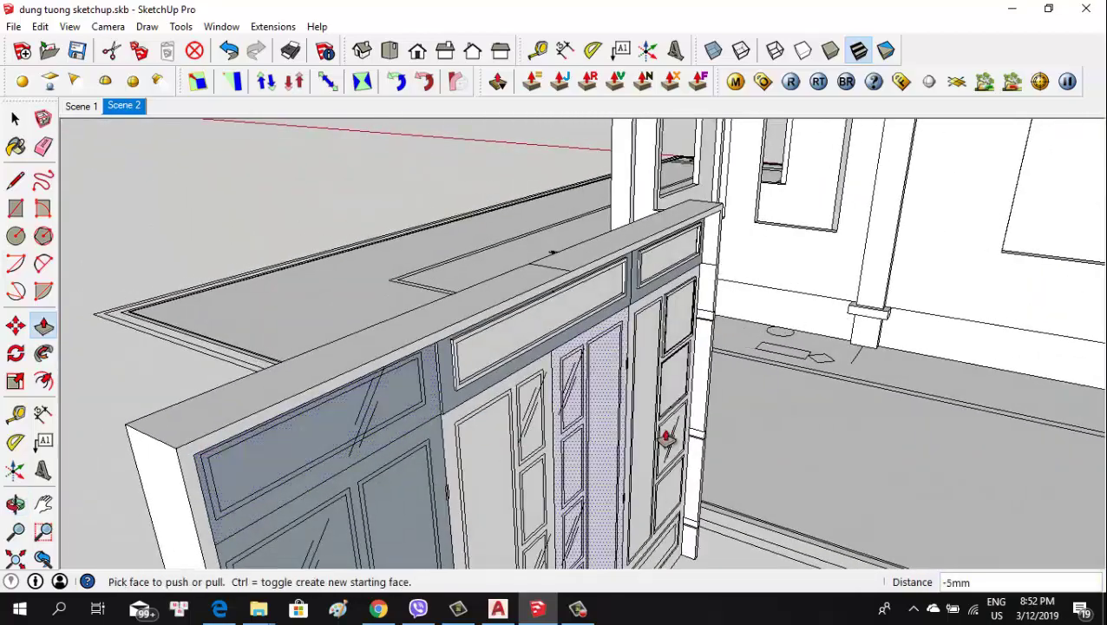
scroll(694, 370, "up", 3)
scroll(539, 280, "up", 3)
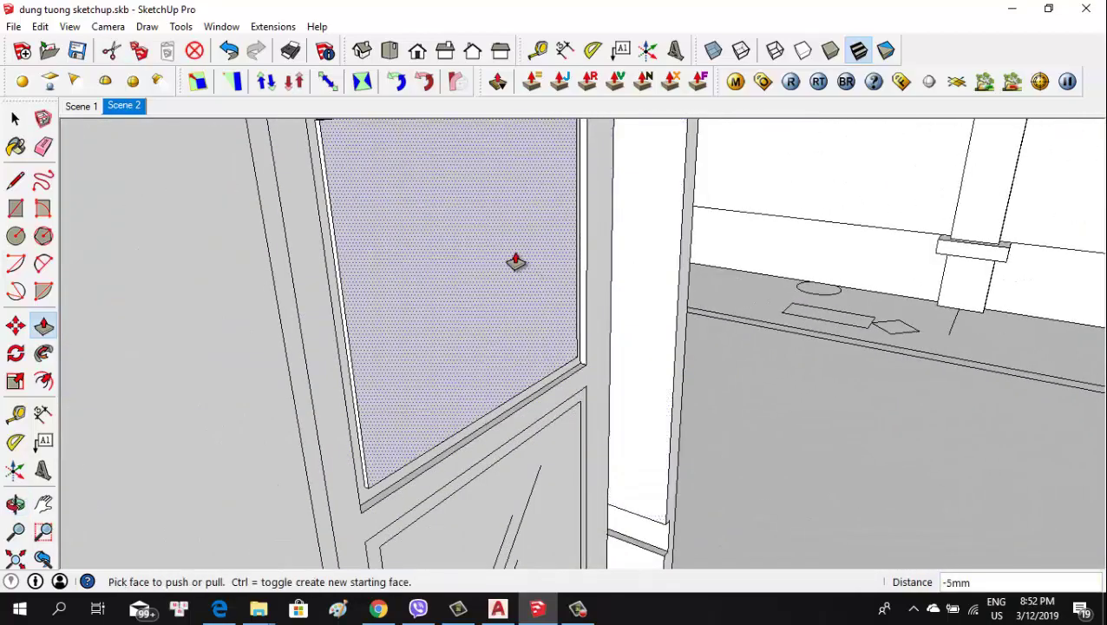
left_click(515, 262)
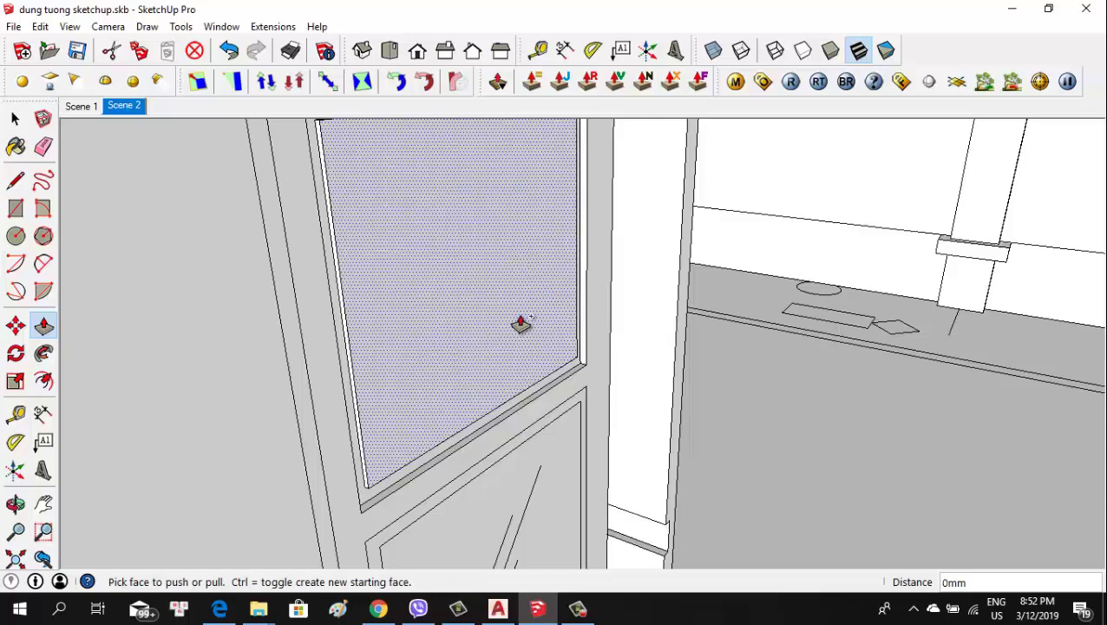
Undo the extra push and orbit to an angled view of the door
key("ctrl+z")
scroll(472, 368, "down", 2)
mouse_move(432, 395)
middle_mouse_down()
mouse_move(457, 391)
mouse_move(403, 149)
middle_mouse_up()
scroll(551, 204, "up", 2)
scroll(614, 323, "down", 2)
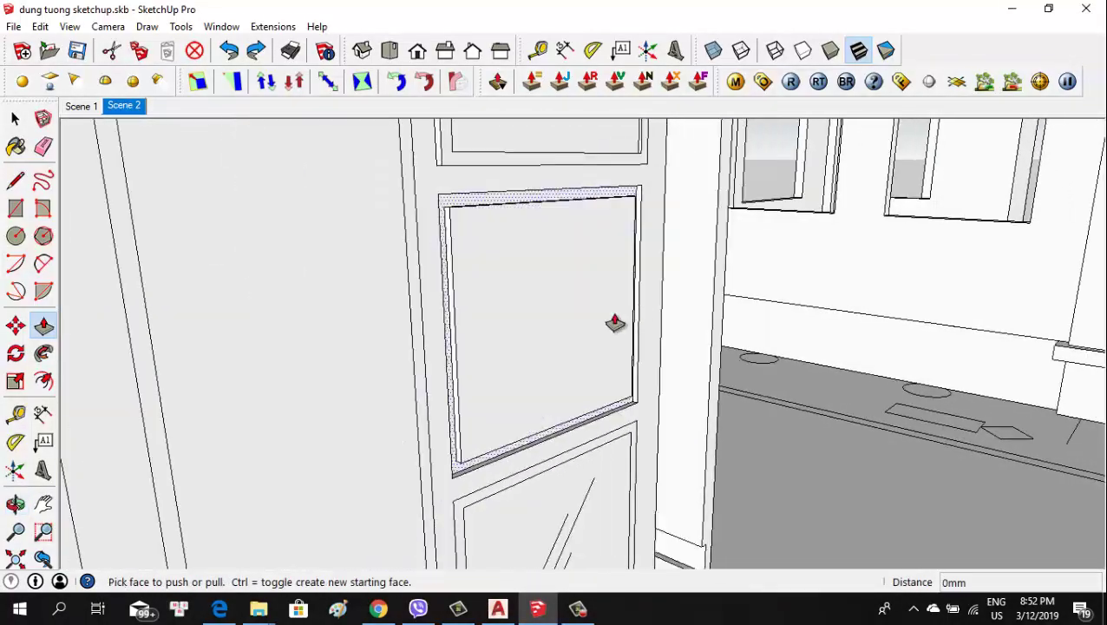
mouse_move(614, 322)
middle_mouse_down()
mouse_move(563, 432)
mouse_move(936, 432)
mouse_move(521, 294)
middle_mouse_up()
Pull the left upper panel's inner face out about 5mm and check its depth
key("space")
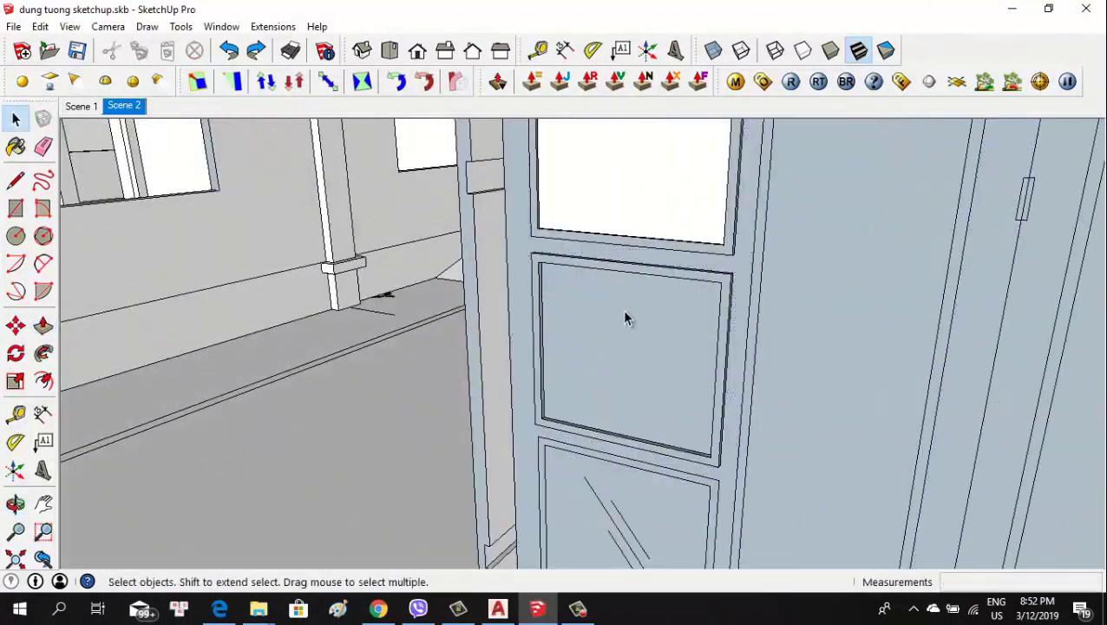
mouse_move(625, 318)
middle_mouse_down()
mouse_move(165, 376)
mouse_move(180, 378)
middle_mouse_up()
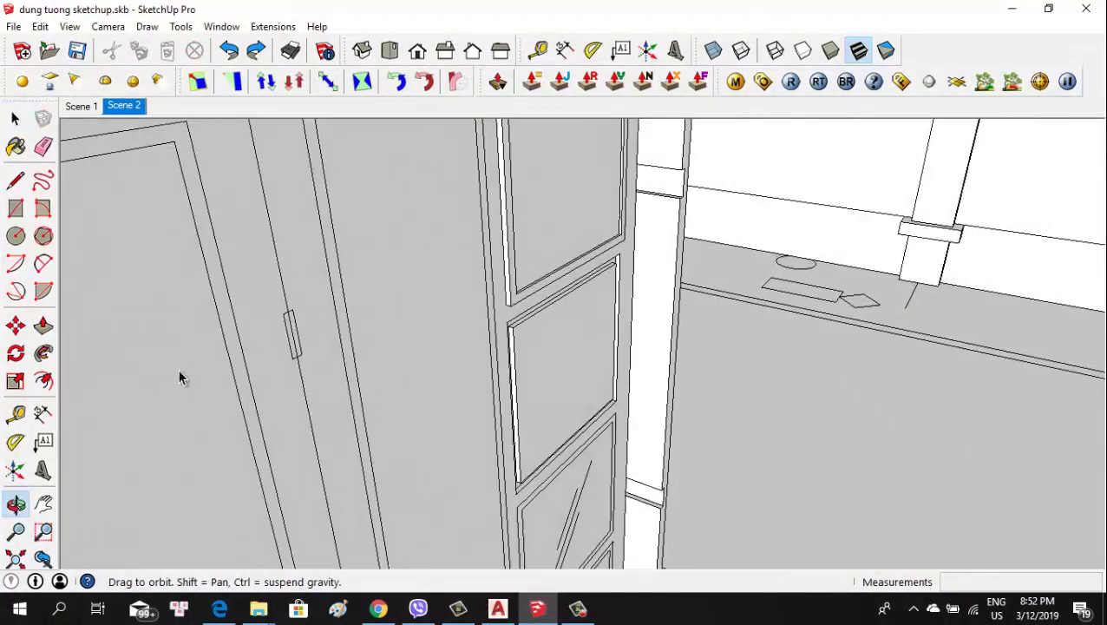
mouse_move(625, 351)
middle_mouse_down()
mouse_move(862, 330)
mouse_move(610, 341)
mouse_move(606, 272)
mouse_move(666, 291)
mouse_move(644, 267)
middle_mouse_up()
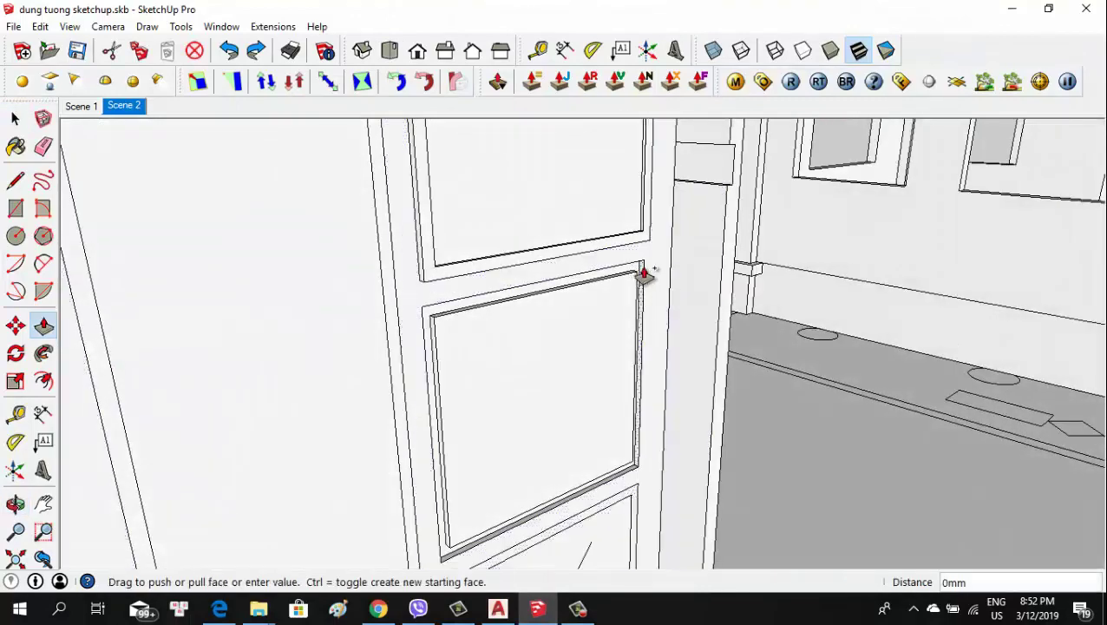
scroll(642, 282, "up", 2)
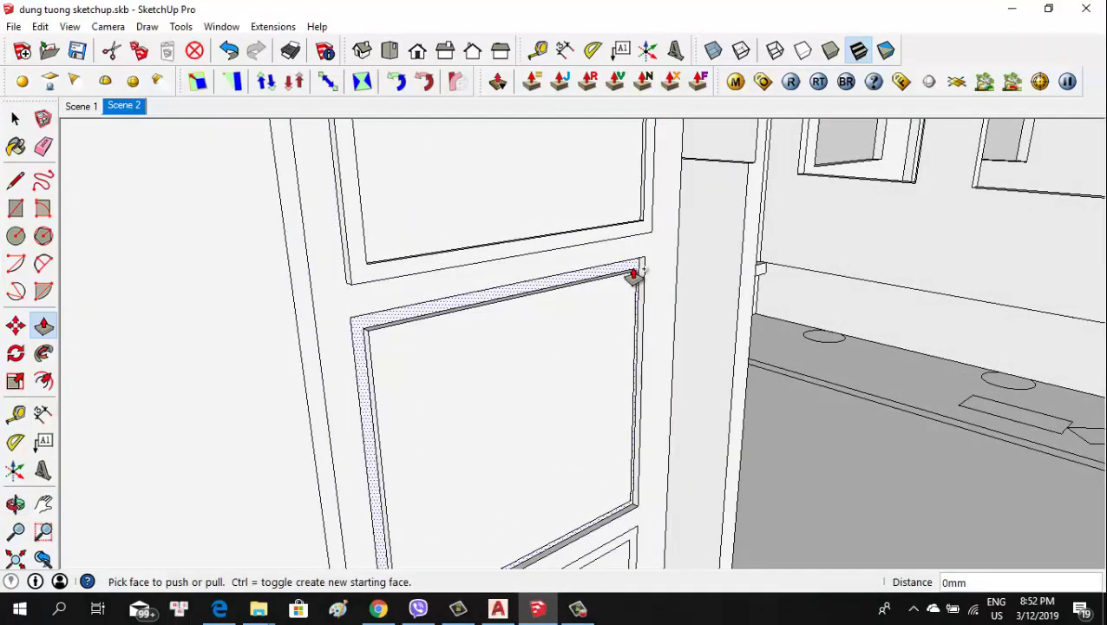
left_click(605, 321)
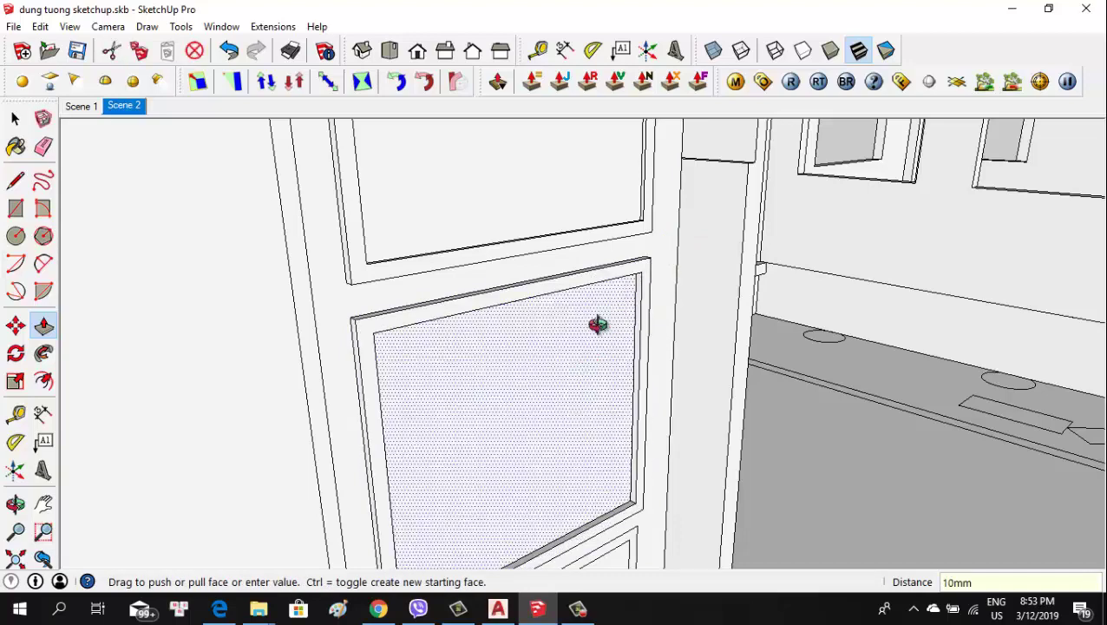
mouse_move(593, 323)
middle_mouse_down()
mouse_move(605, 299)
mouse_move(583, 361)
mouse_move(549, 382)
mouse_move(934, 376)
mouse_move(610, 354)
middle_mouse_up()
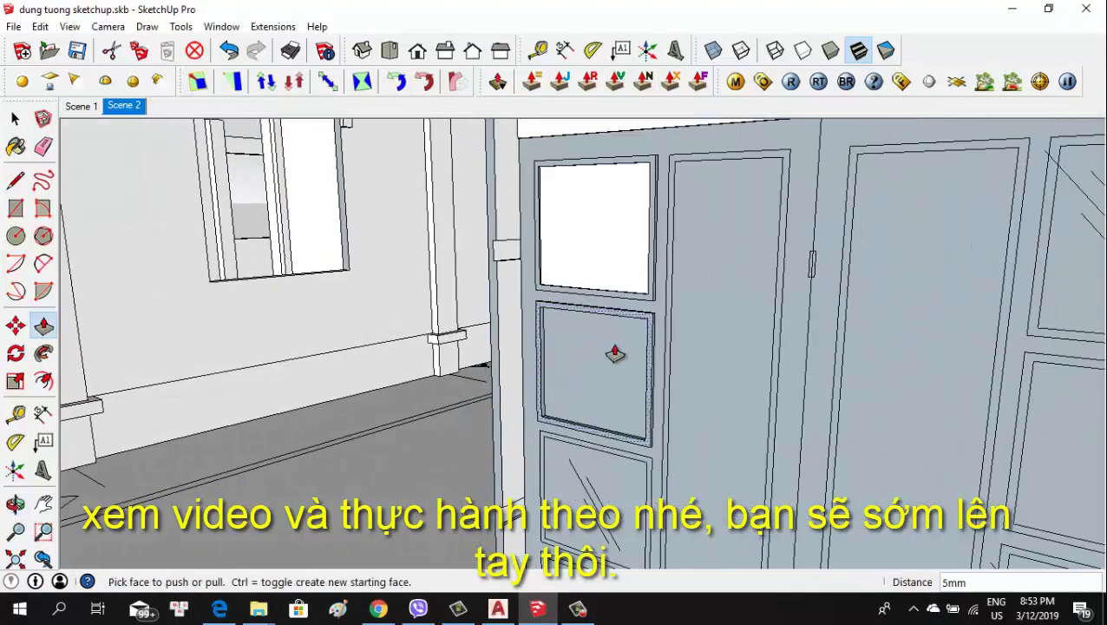
key("space")
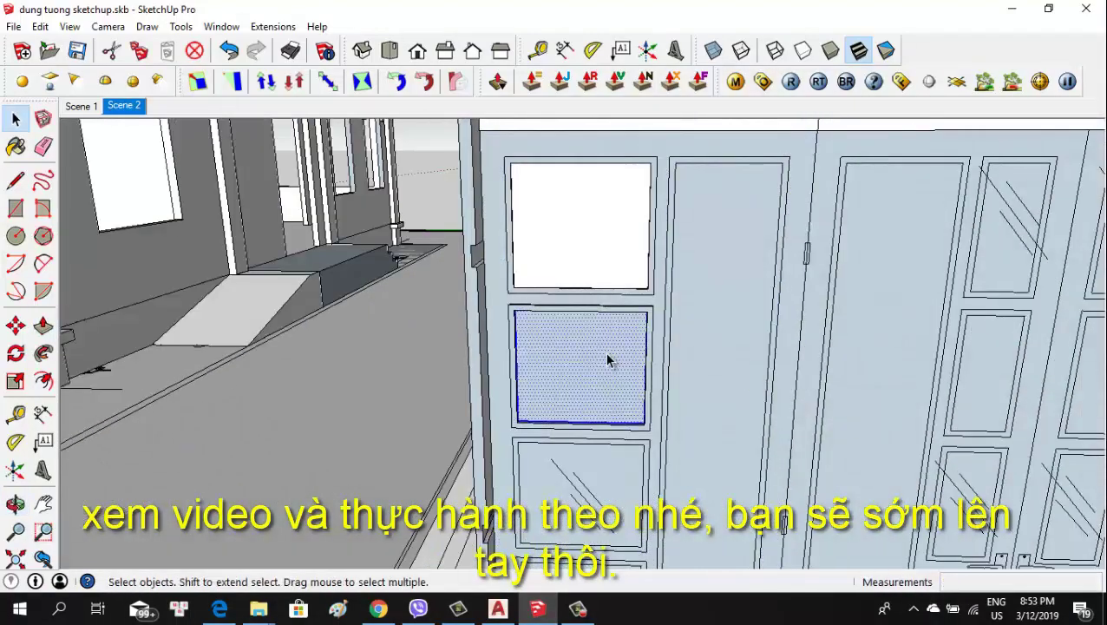
mouse_move(608, 357)
middle_mouse_down()
mouse_move(617, 394)
mouse_move(74, 404)
middle_mouse_up()
scroll(497, 395, "up", 2)
Move the selected upper panel face along the axis so it sits inside its opening
middle_click_drag(497, 396, 549, 339)
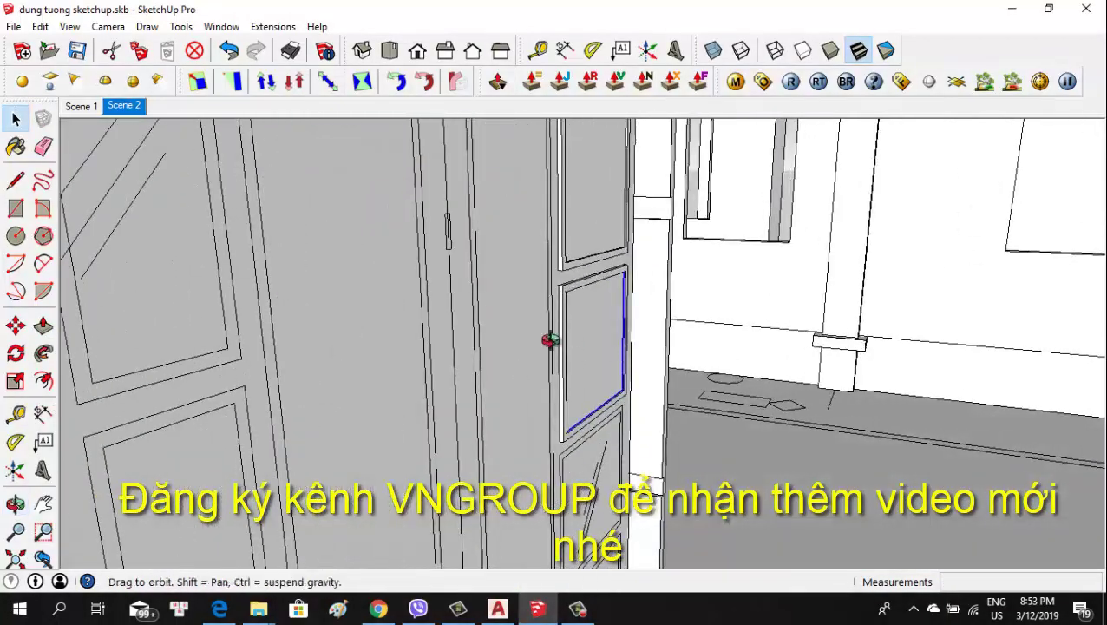
scroll(588, 346, "up", 3)
scroll(620, 377, "up", 2)
left_click(604, 366)
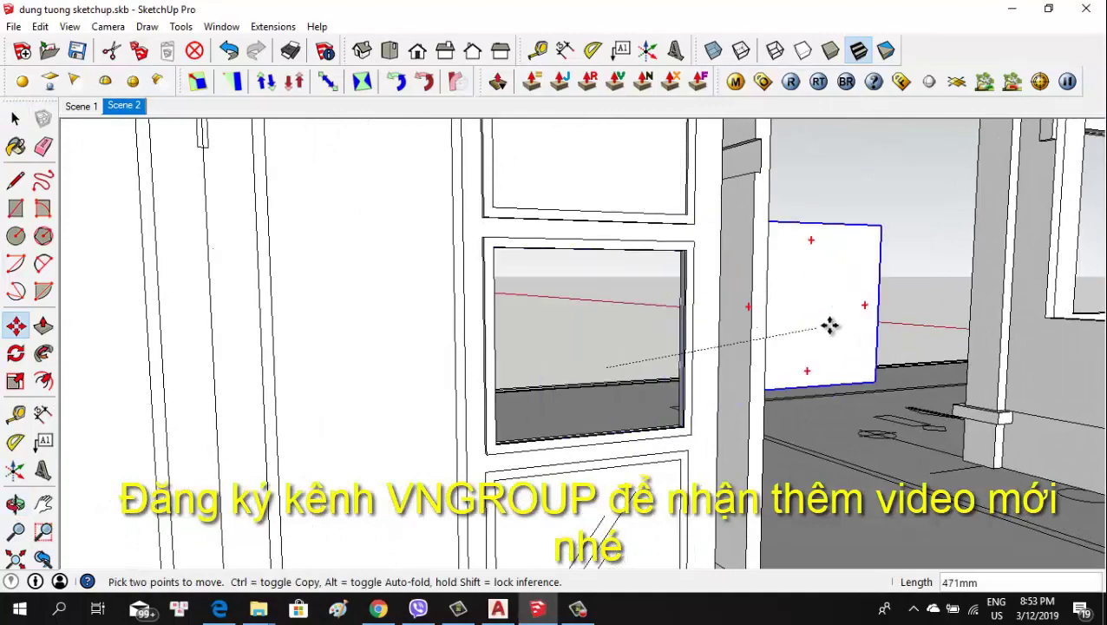
left_click(728, 408)
mouse_move(728, 408)
middle_mouse_down()
mouse_move(1026, 452)
mouse_move(985, 443)
middle_mouse_up()
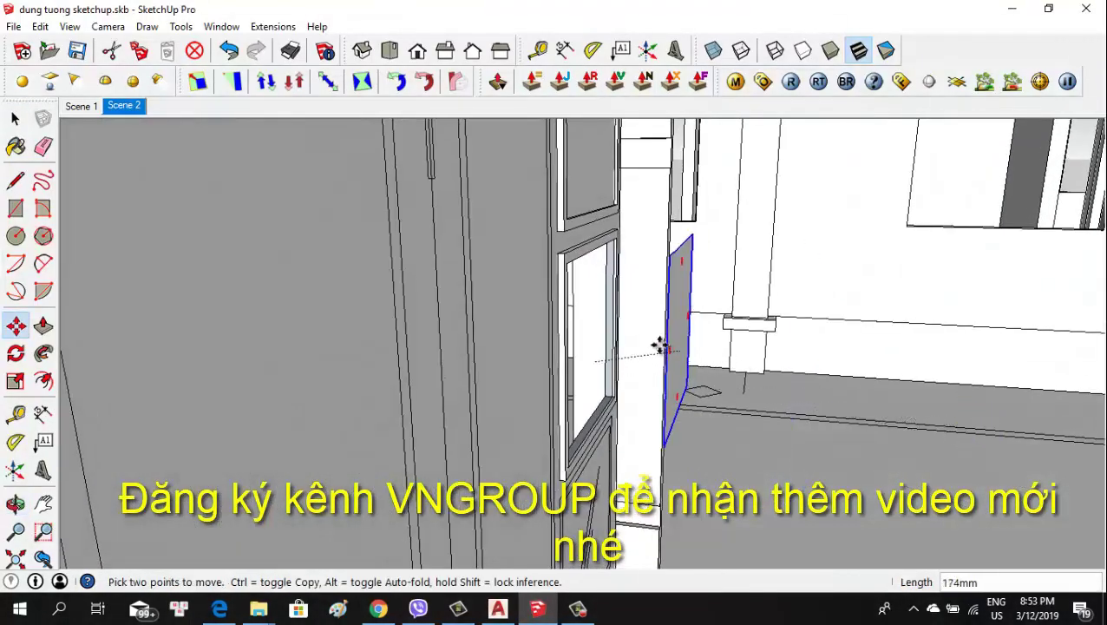
Orbit around the door opening to inspect the moved panel's inset edge
mouse_move(663, 347)
middle_mouse_down()
mouse_move(638, 393)
mouse_move(711, 382)
middle_mouse_up()
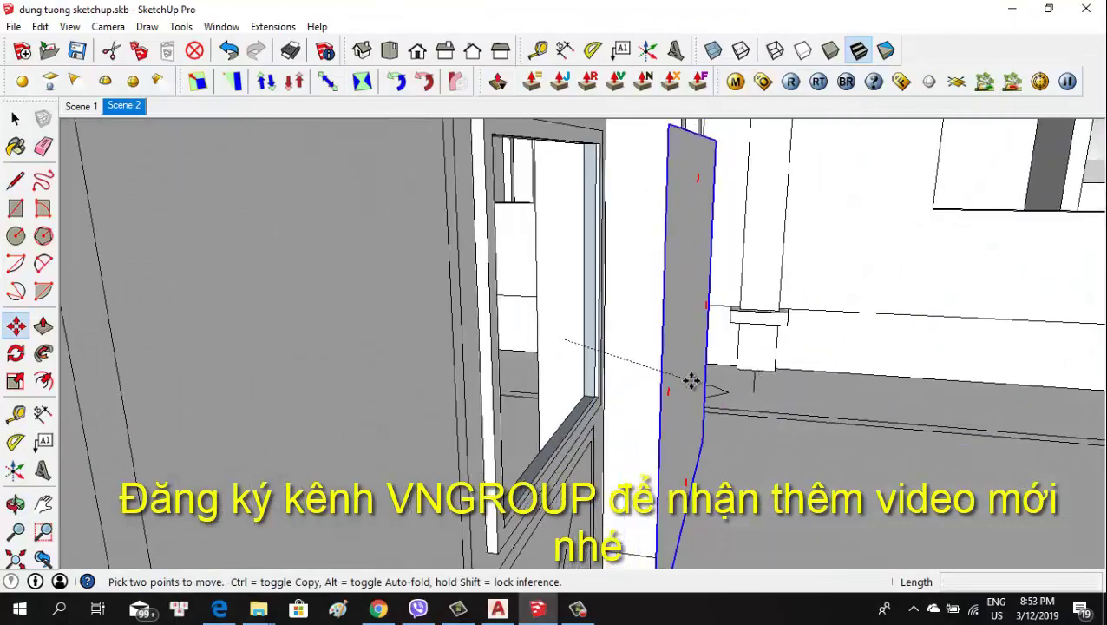
mouse_move(537, 371)
middle_mouse_down()
mouse_move(870, 376)
mouse_move(862, 304)
mouse_move(607, 304)
mouse_move(506, 370)
mouse_move(522, 410)
mouse_move(574, 187)
middle_mouse_up()
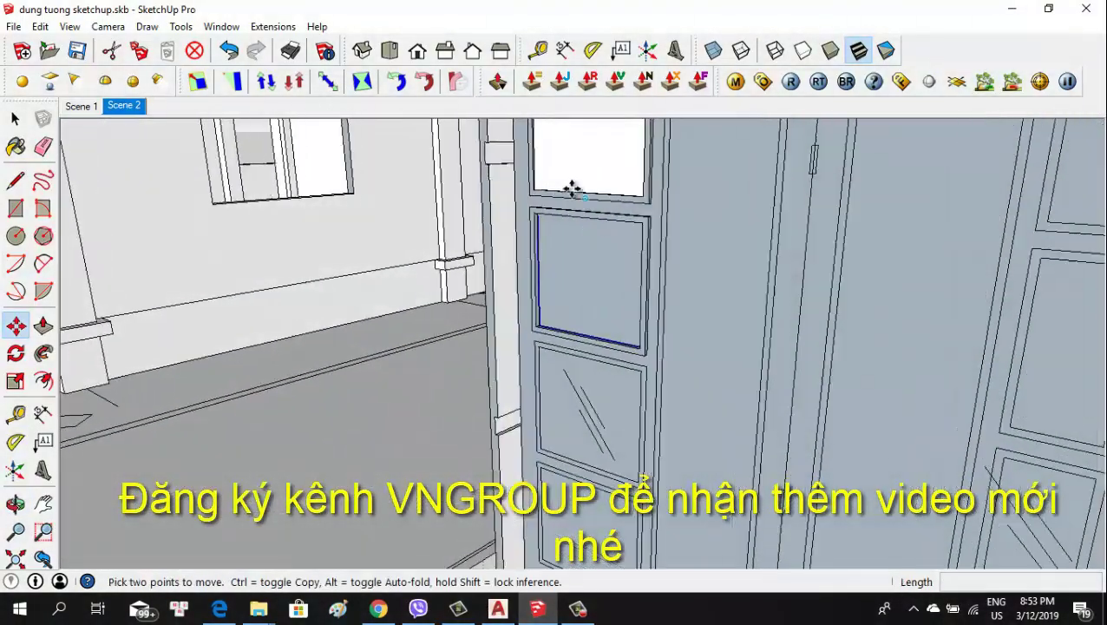
scroll(539, 175, "up", 3)
scroll(539, 175, "down", 3)
mouse_move(496, 210)
middle_mouse_down()
mouse_move(519, 224)
mouse_move(573, 343)
middle_mouse_up()
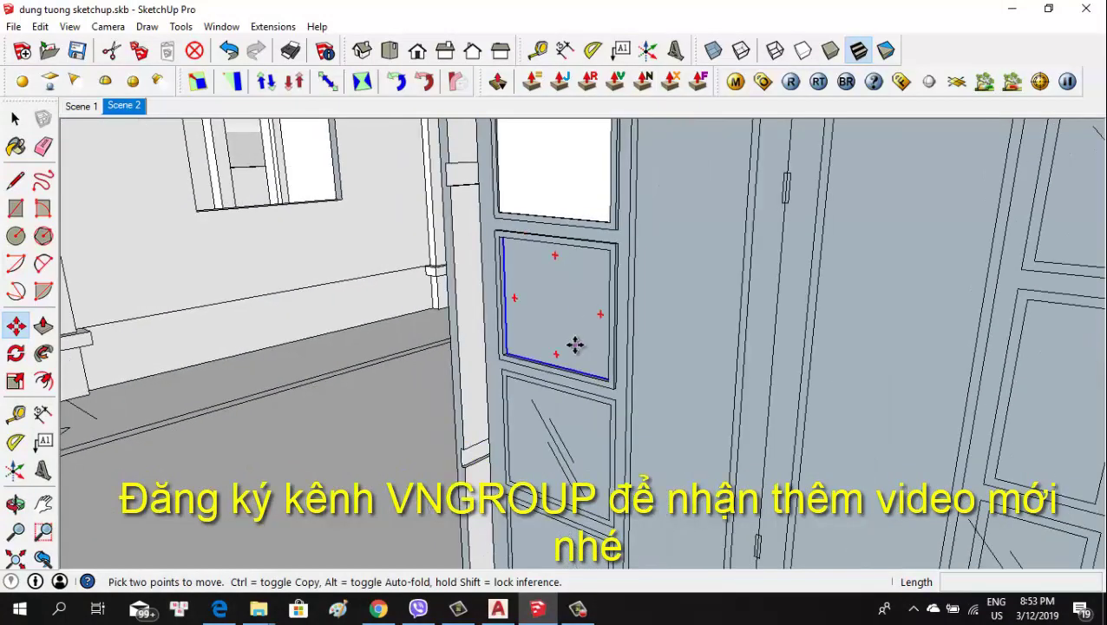
scroll(523, 357, "up", 2)
scroll(527, 348, "up", 2)
key("space")
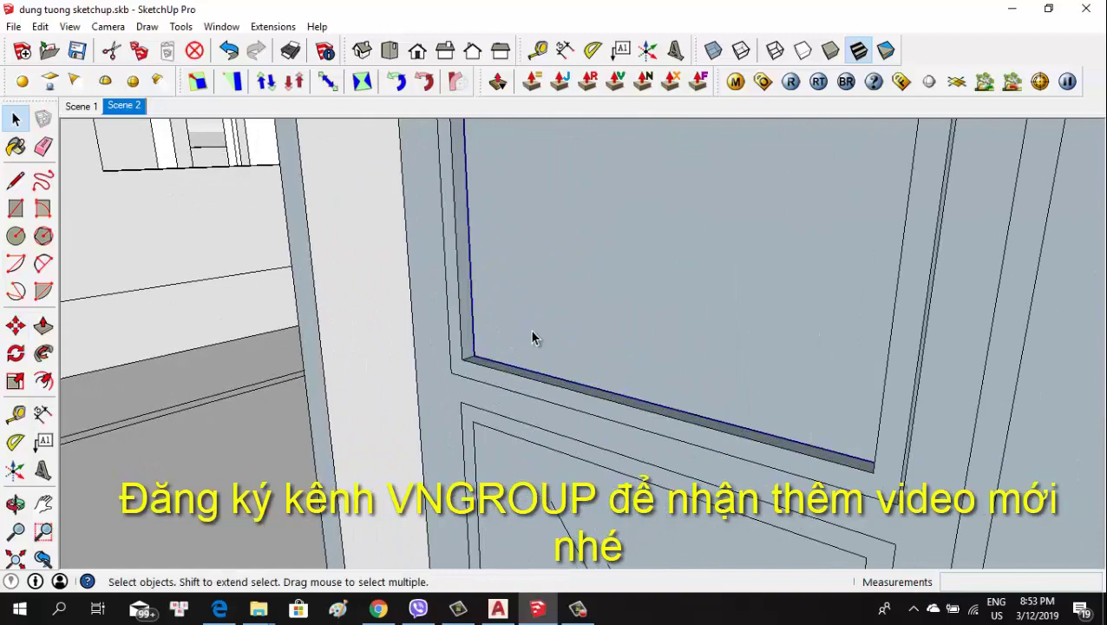
scroll(533, 337, "down", 3)
scroll(583, 345, "down", 3)
mouse_move(650, 277)
middle_mouse_down()
mouse_move(803, 321)
mouse_move(753, 314)
middle_mouse_up()
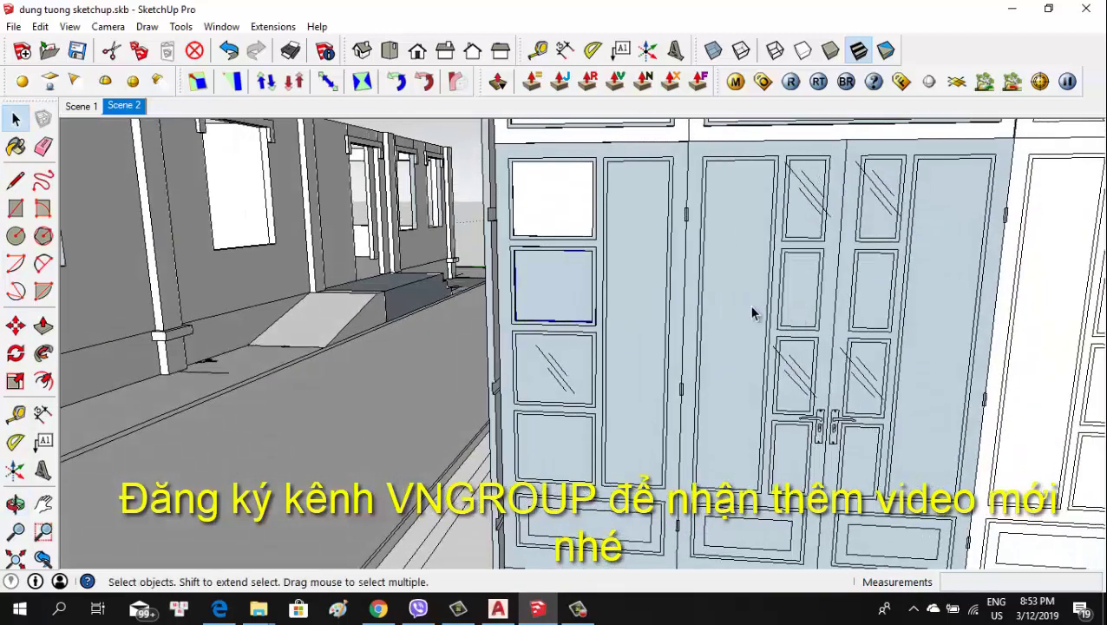
Draw a rectangle face covering the left door's upper glass pane
scroll(576, 359, "down", 2)
mouse_move(561, 373)
middle_mouse_down()
mouse_move(554, 396)
mouse_move(539, 365)
middle_mouse_up()
scroll(533, 458, "down", 2)
scroll(556, 425, "up", 3)
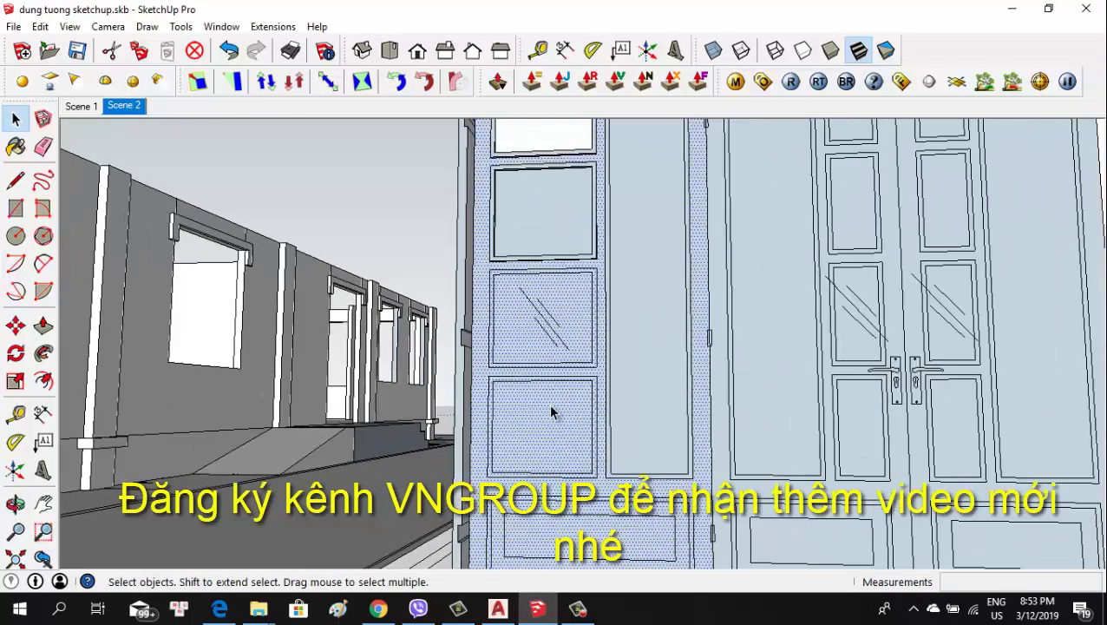
scroll(552, 416, "up", 1)
scroll(507, 282, "up", 2)
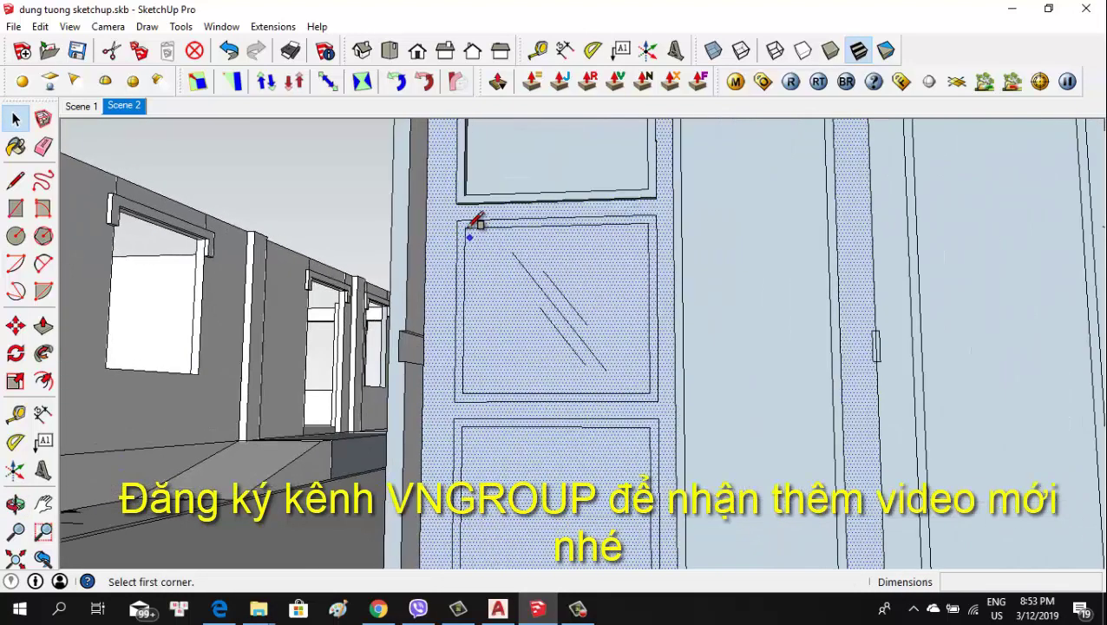
left_click(657, 400)
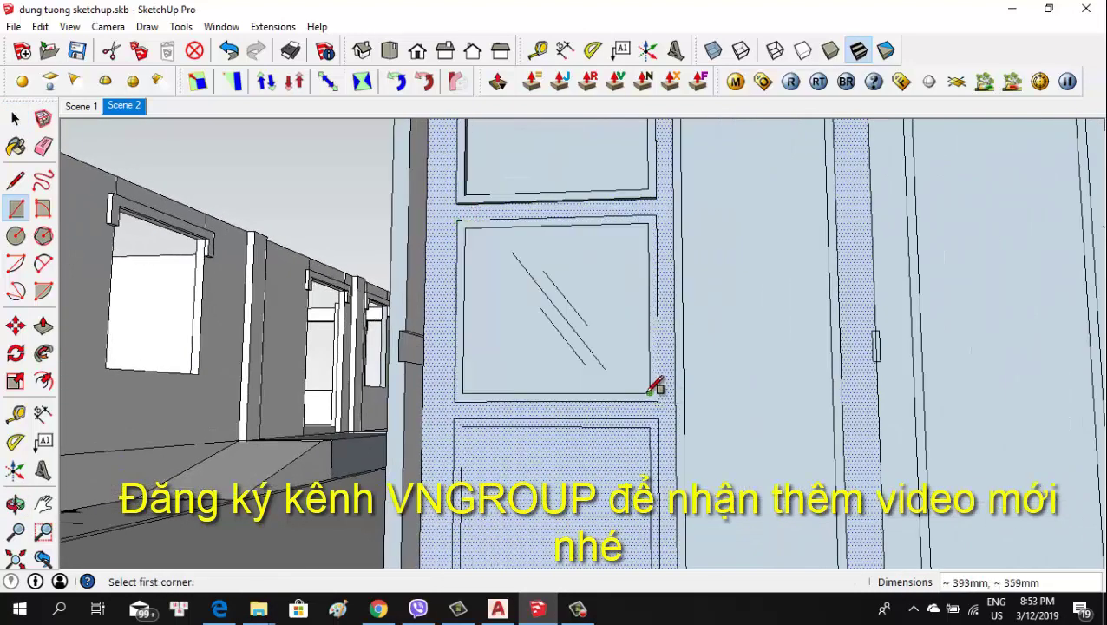
Erase the pane's three diagonal glass lines and select the plain face
left_click(570, 316)
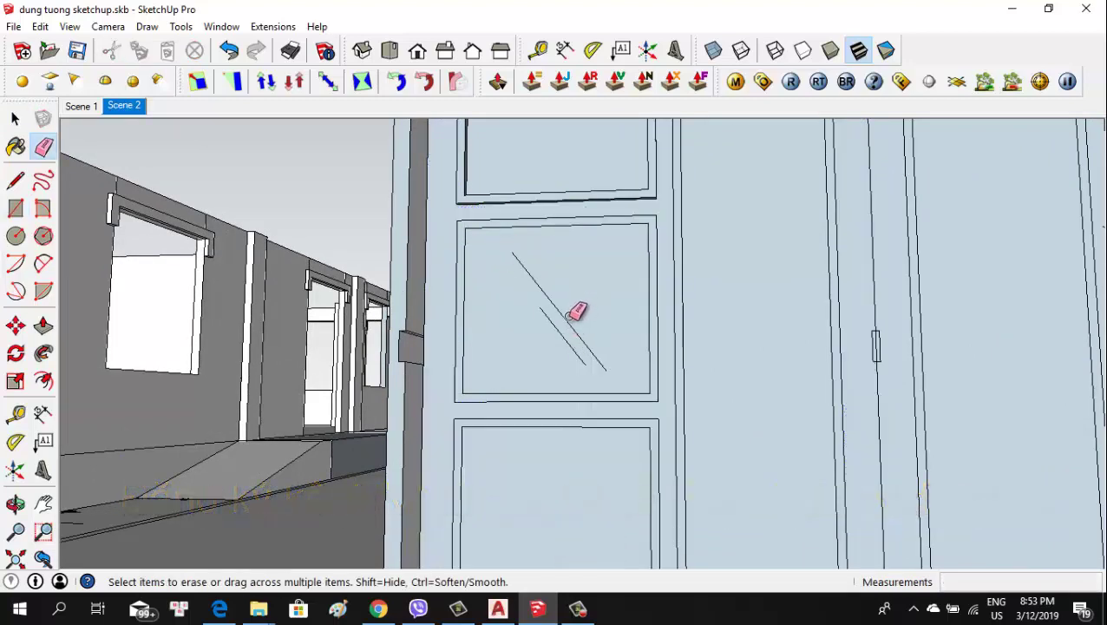
left_click(568, 324)
left_click(563, 335)
key("space")
left_click(542, 316)
Push the selected small pane -10mm into the left door
scroll(541, 316, "down", 2)
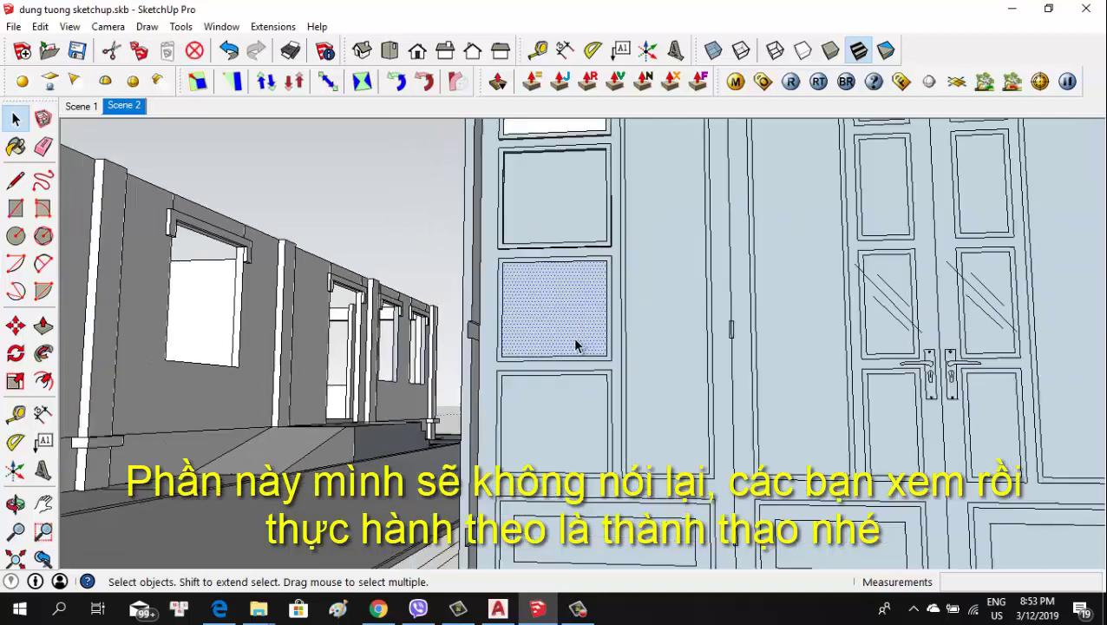
mouse_move(578, 344)
middle_mouse_down()
mouse_move(610, 270)
mouse_move(576, 400)
middle_mouse_up()
scroll(610, 373, "down", 2)
key("p")
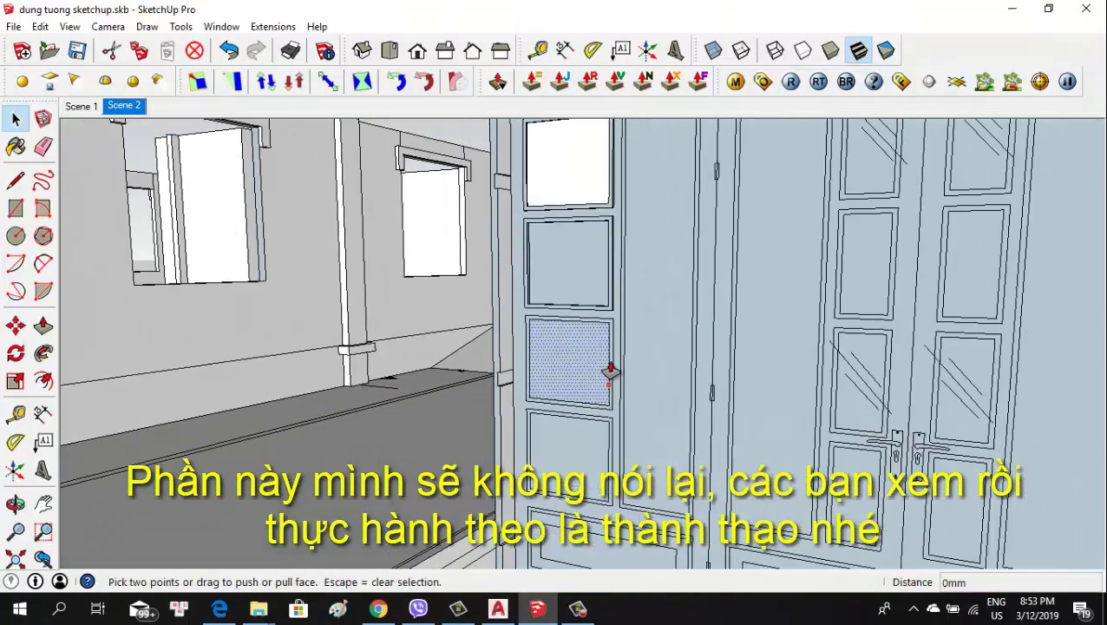
scroll(606, 332, "up", 3)
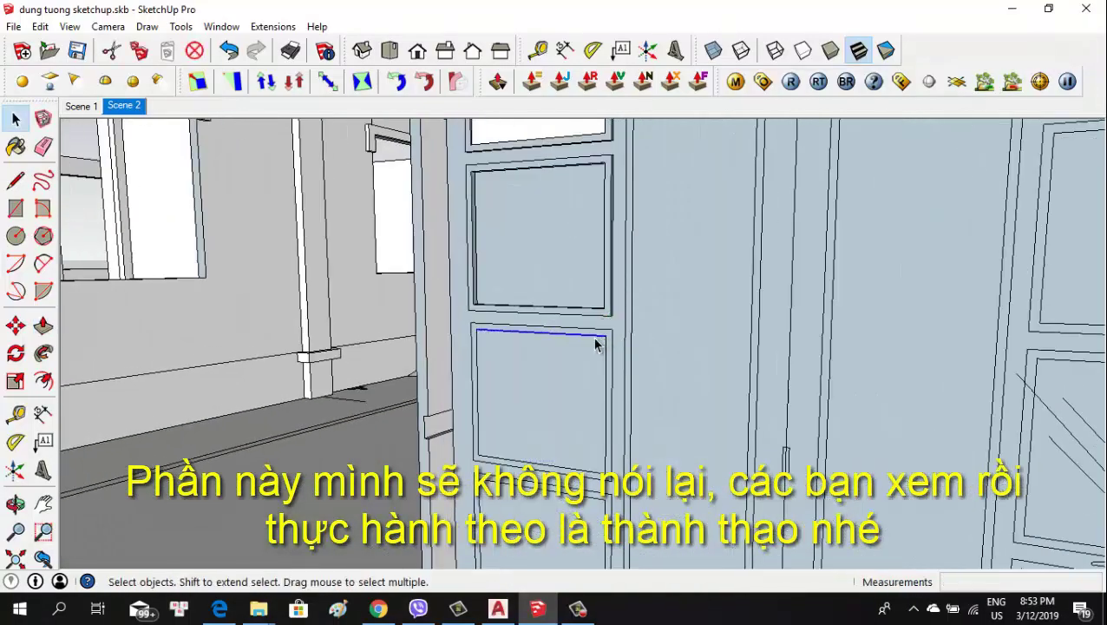
scroll(597, 356, "up", 2)
key("p")
scroll(613, 343, "up", 2)
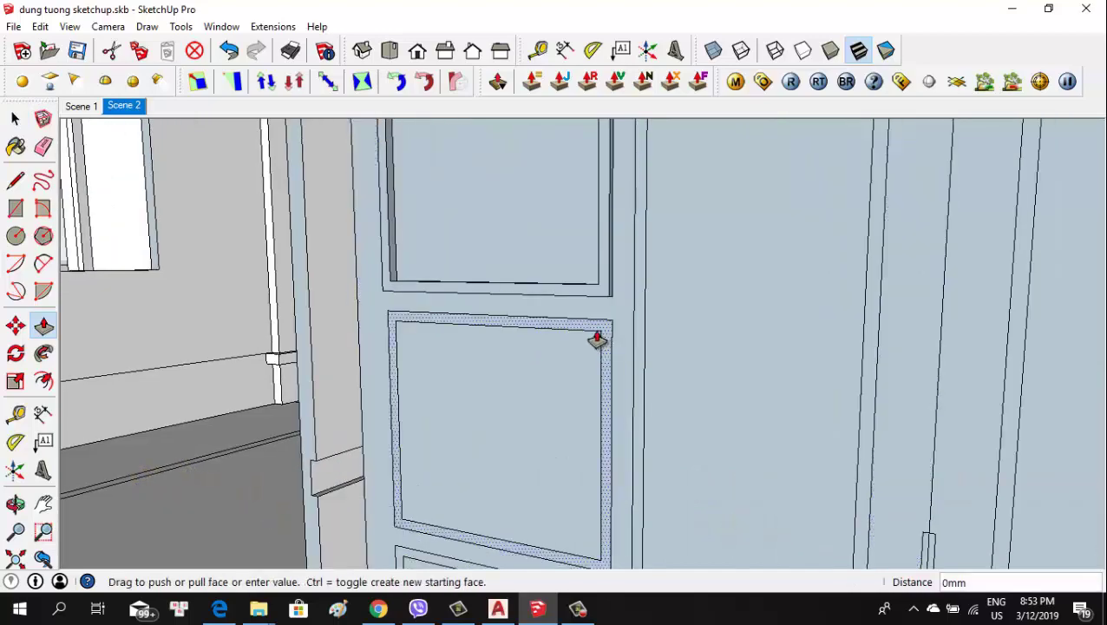
scroll(597, 338, "down", 3)
scroll(555, 381, "down", 2)
type("-10")
key("Return")
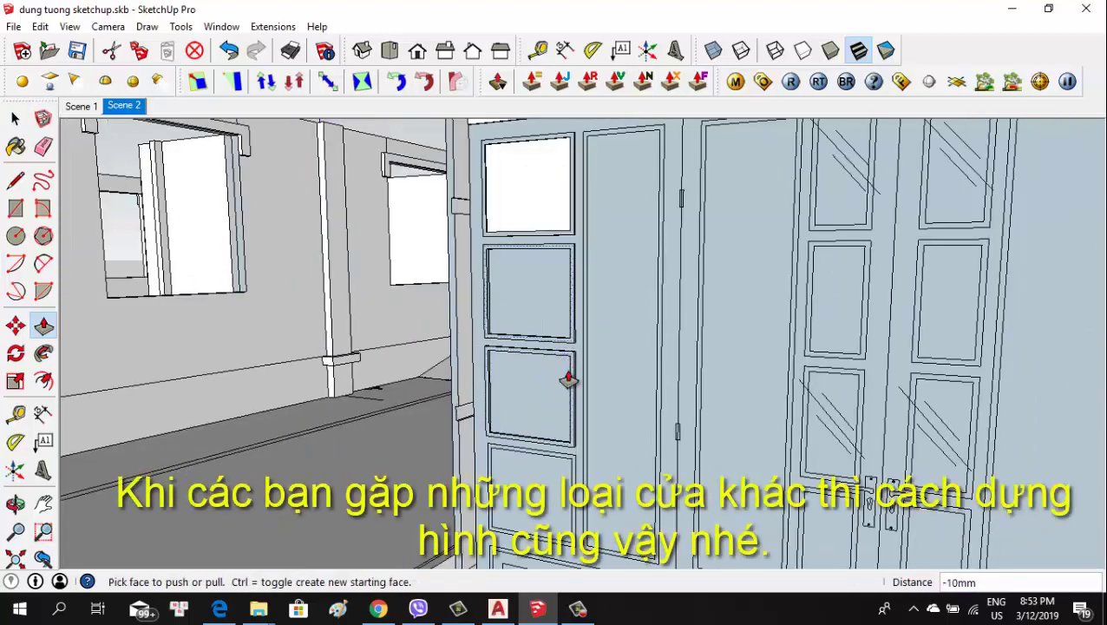
Pull the border face around the pane out by 10mm
scroll(567, 380, "up", 2)
scroll(536, 382, "up", 2)
middle_click_drag(514, 379, 481, 398)
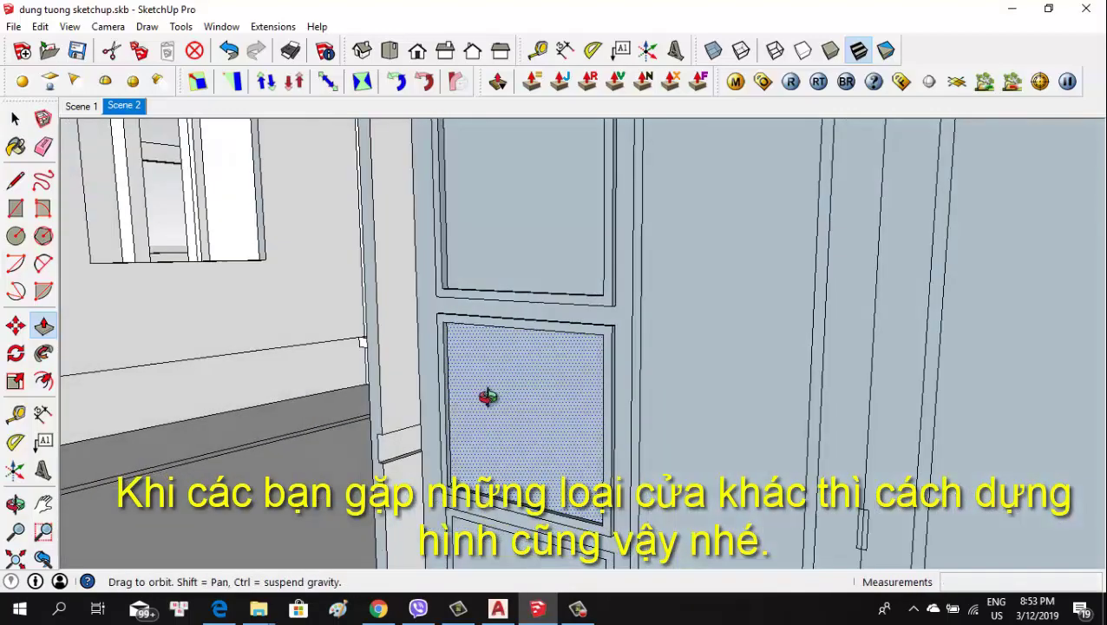
scroll(603, 356, "down", 2)
scroll(576, 375, "down", 2)
mouse_move(576, 375)
middle_mouse_down()
mouse_move(578, 399)
mouse_move(235, 420)
mouse_move(647, 387)
middle_mouse_up()
scroll(717, 371, "up", 3)
scroll(737, 385, "up", 2)
scroll(737, 385, "up", 3)
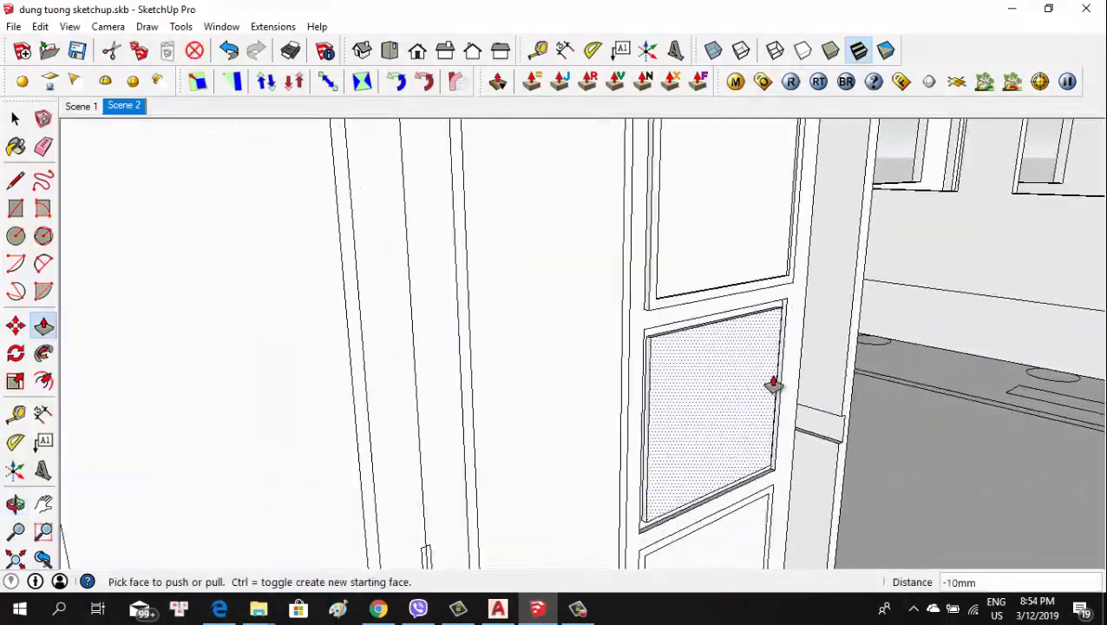
scroll(774, 383, "up", 2)
left_click(767, 271)
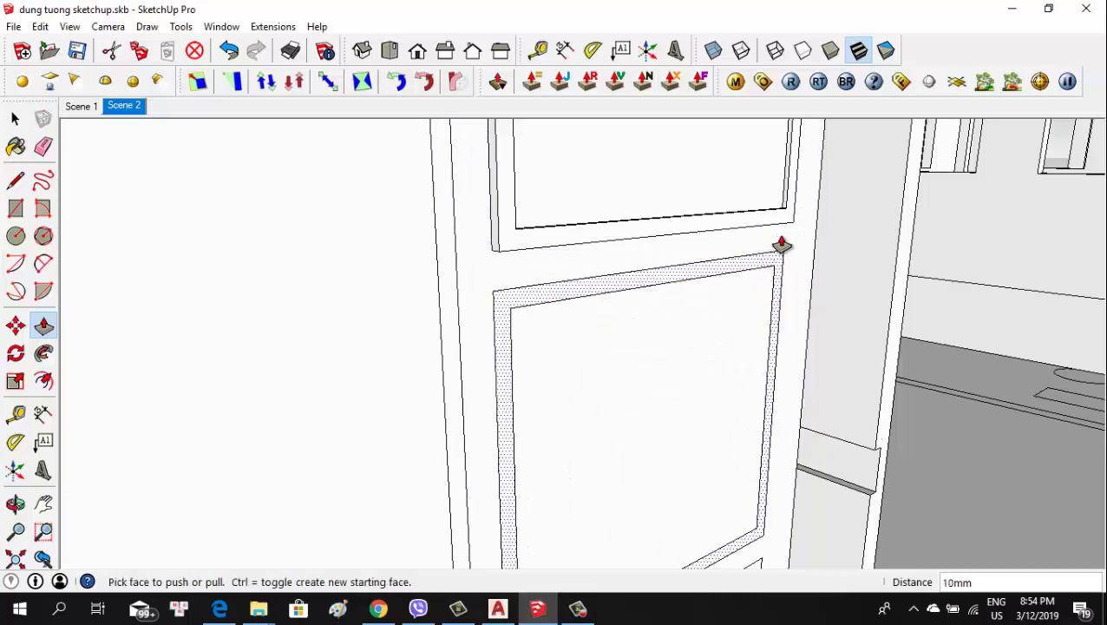
left_click(780, 263)
key("Return")
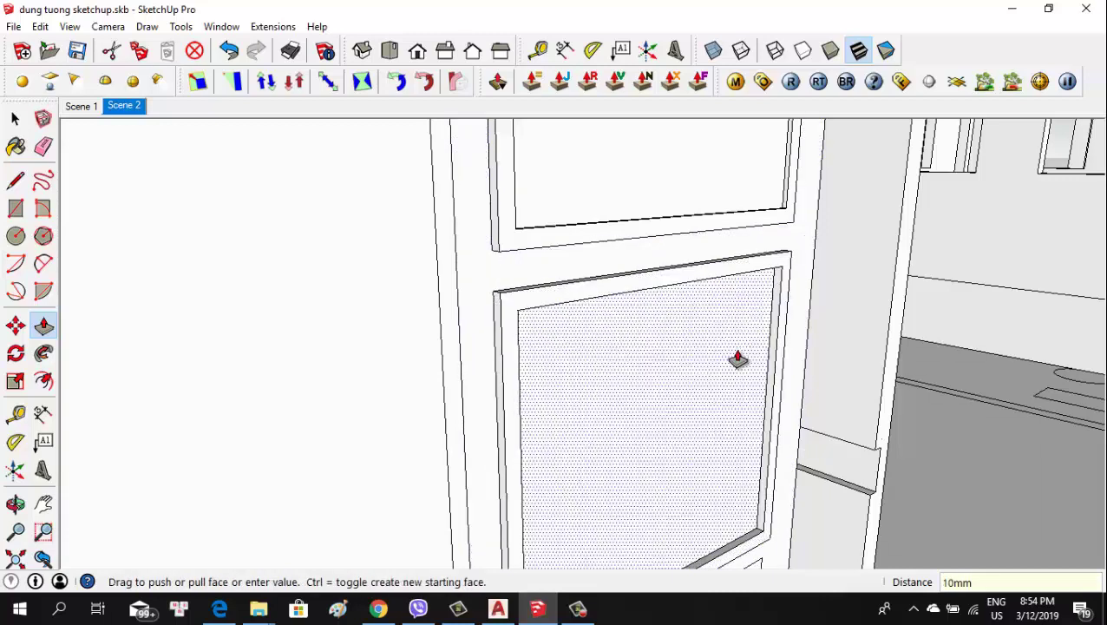
key("space")
Make the recessed pane into a group
right_click(703, 386)
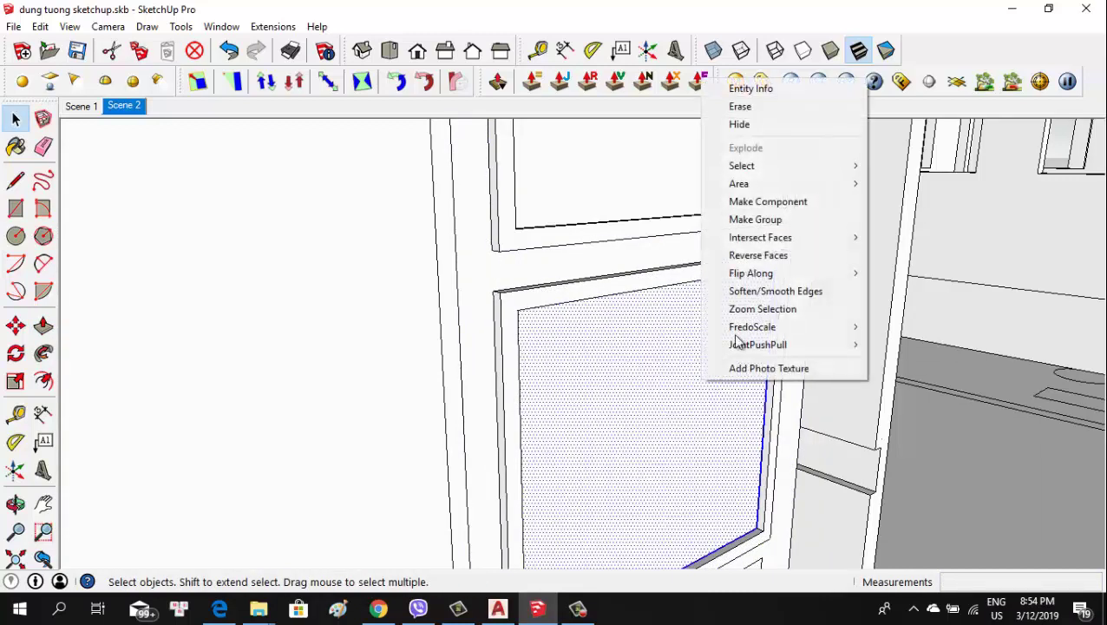
left_click(756, 221)
mouse_move(738, 306)
middle_mouse_down()
mouse_move(679, 291)
mouse_move(570, 316)
mouse_move(927, 321)
mouse_move(383, 390)
middle_mouse_up()
scroll(383, 390, "down", 3)
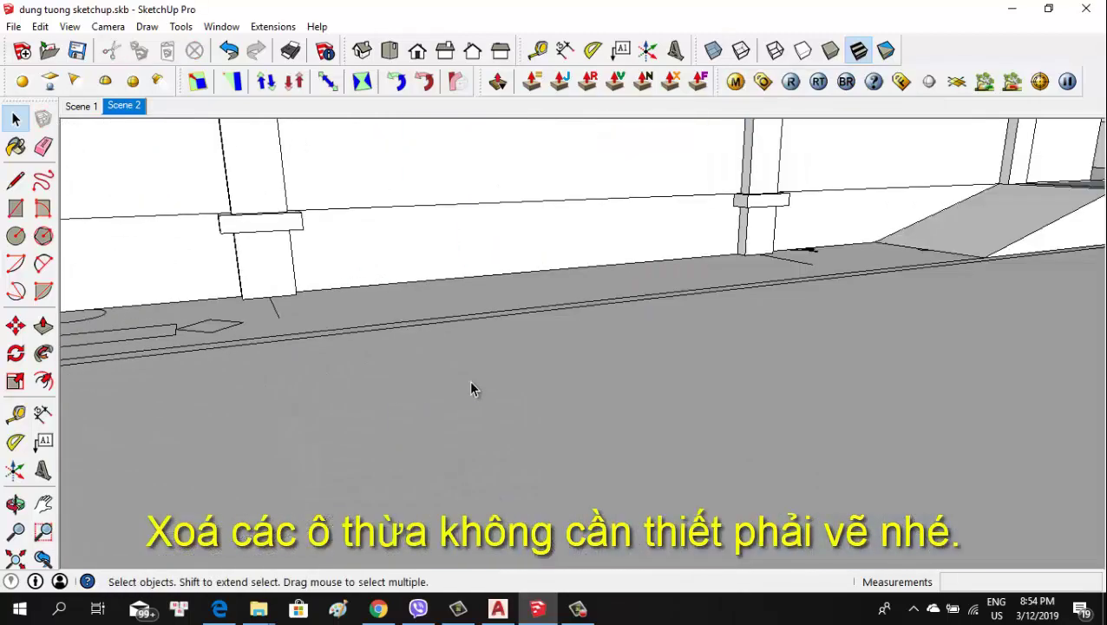
scroll(469, 380, "up", 3)
mouse_move(489, 379)
middle_mouse_down()
mouse_move(600, 388)
mouse_move(627, 445)
mouse_move(734, 427)
mouse_move(839, 364)
mouse_move(685, 251)
middle_mouse_up()
scroll(498, 179, "up", 3)
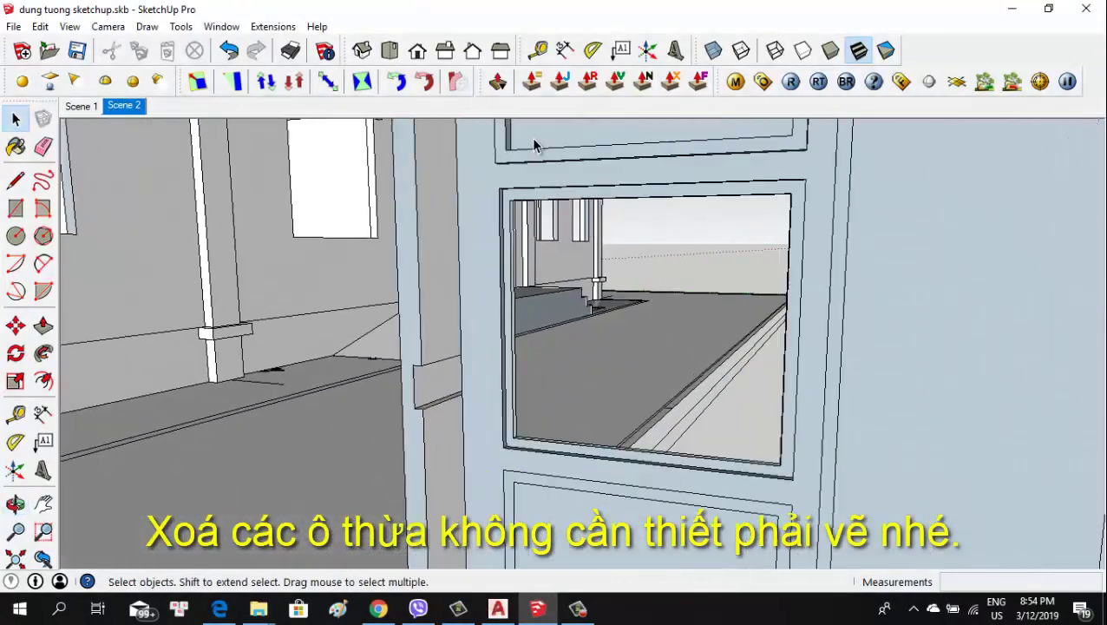
Raise the frame face around the glass opening by 10mm to form a moulding
left_click(501, 206)
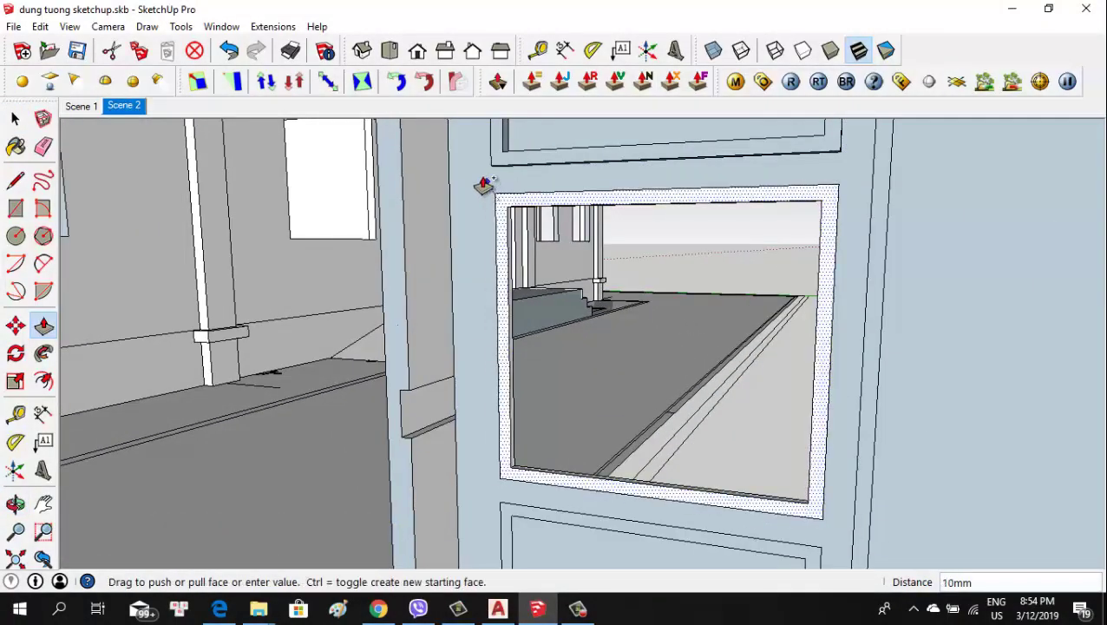
mouse_move(520, 214)
middle_mouse_down()
mouse_move(487, 262)
mouse_move(770, 284)
middle_mouse_up()
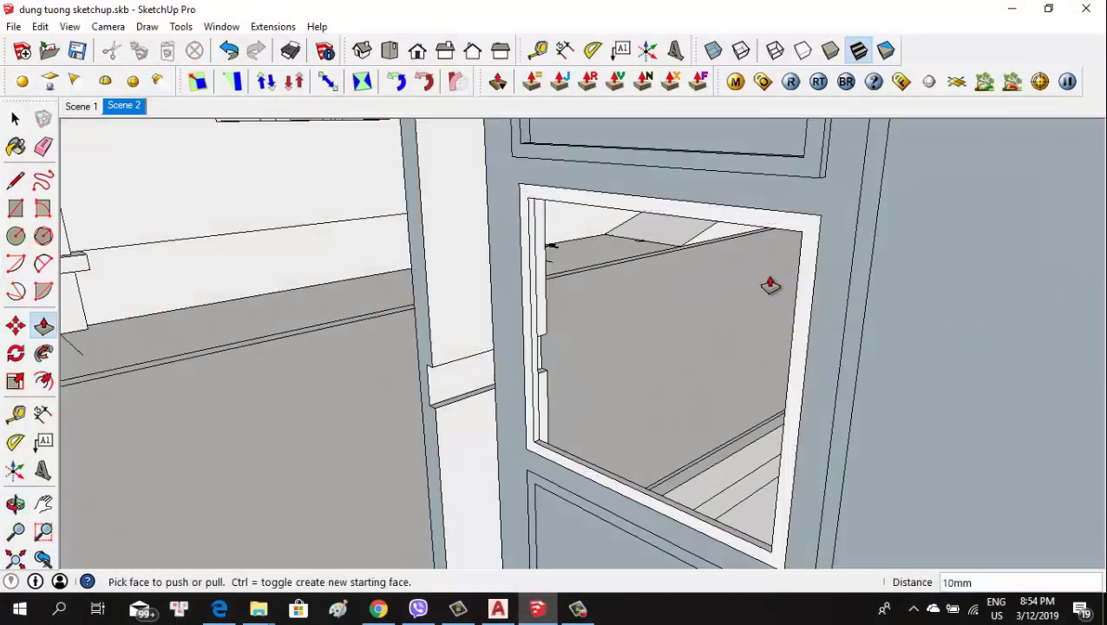
middle_click_drag(795, 229, 755, 231)
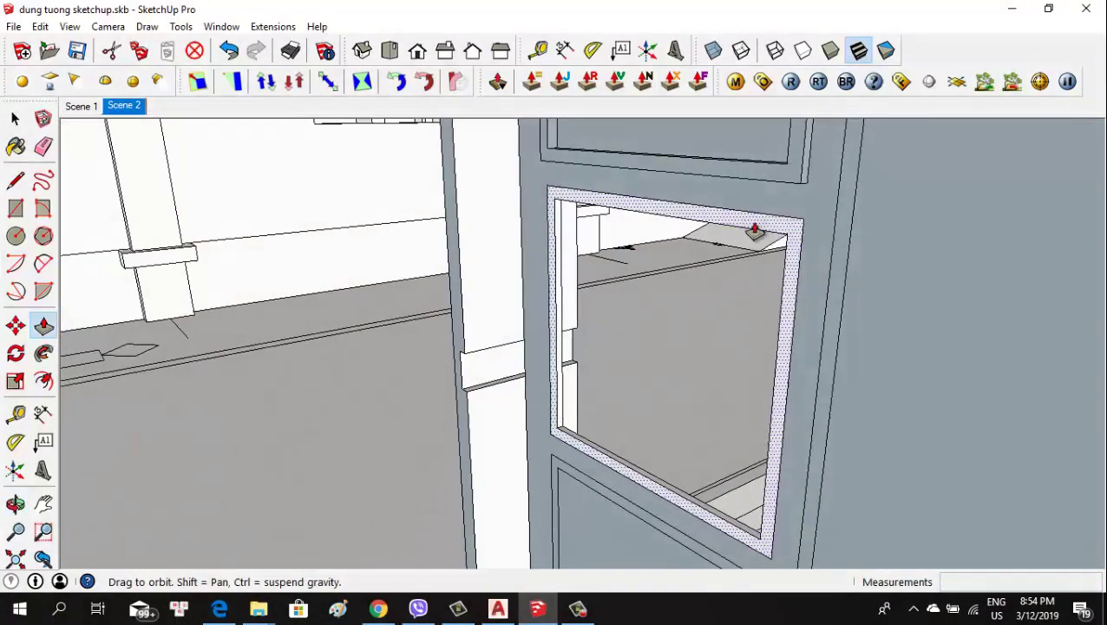
left_click(796, 164)
scroll(526, 368, "down", 3)
scroll(642, 363, "up", 3)
mouse_move(642, 363)
middle_mouse_down()
mouse_move(180, 378)
mouse_move(484, 383)
mouse_move(816, 336)
mouse_move(736, 334)
mouse_move(662, 415)
mouse_move(720, 389)
middle_mouse_up()
scroll(585, 289, "up", 3)
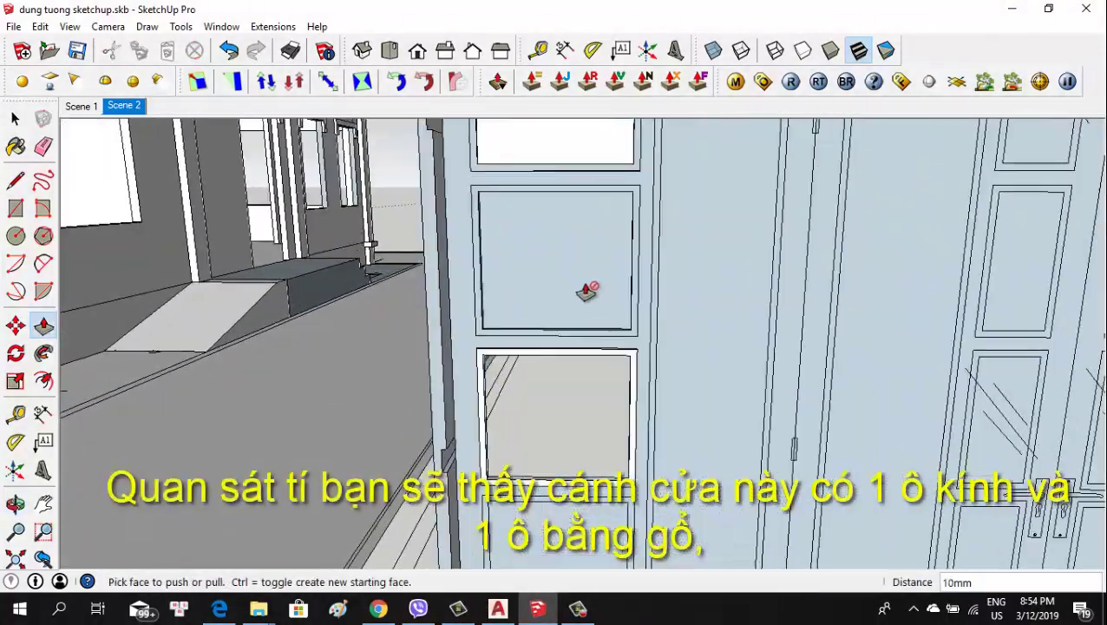
mouse_move(586, 289)
middle_mouse_down()
mouse_move(460, 321)
mouse_move(539, 353)
mouse_move(624, 282)
mouse_move(624, 309)
mouse_move(573, 272)
middle_mouse_up()
key("space")
Enter the door group for editing and zoom to the left door's lower panel
double_click(572, 273)
scroll(555, 306, "down", 2)
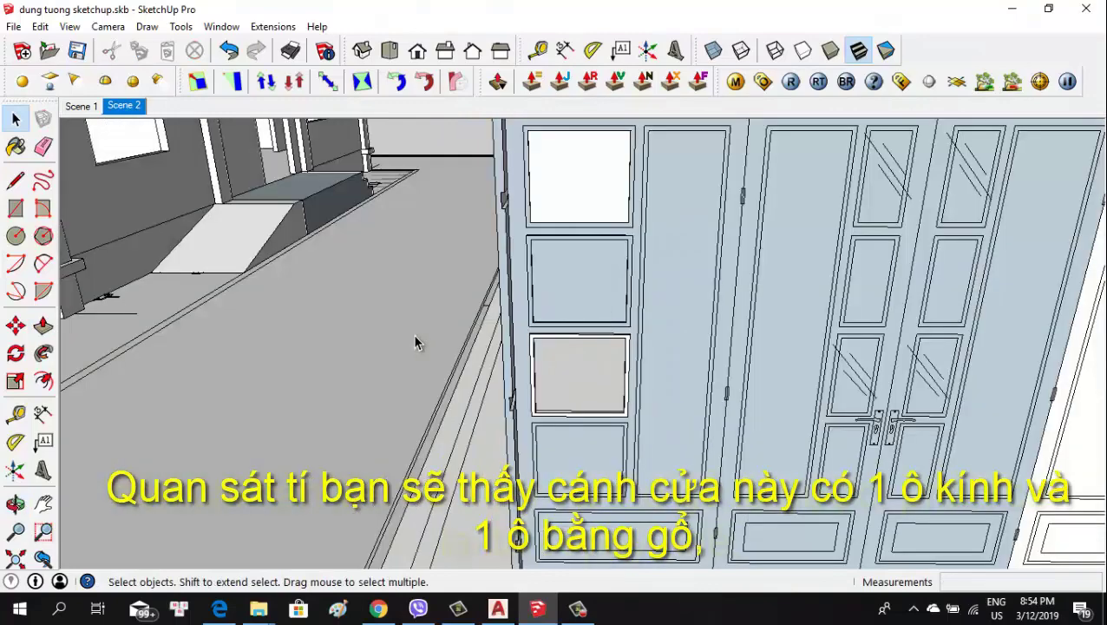
middle_click_drag(691, 387, 660, 399)
scroll(649, 417, "down", 3)
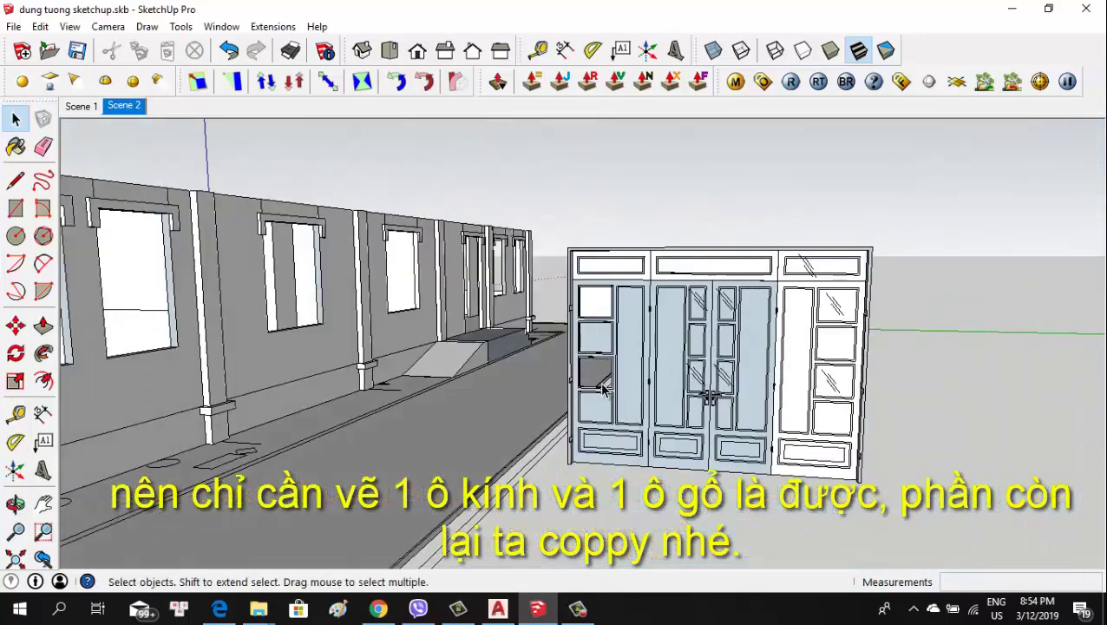
scroll(649, 416, "up", 5)
scroll(608, 468, "down", 1)
middle_click_drag(607, 469, 595, 505)
scroll(595, 505, "down", 3)
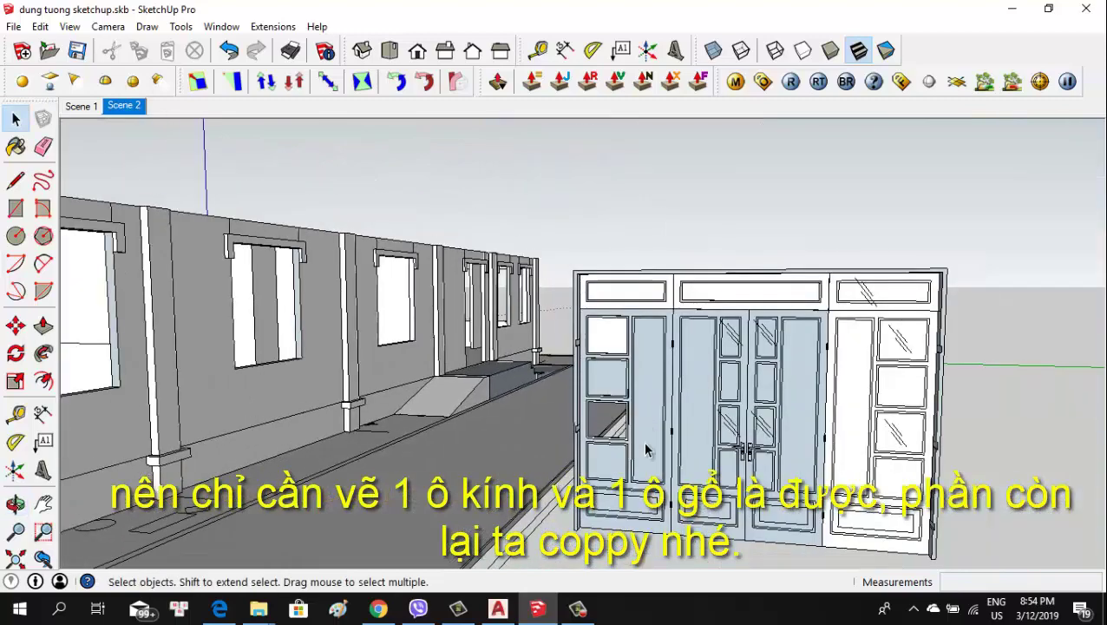
key("r")
scroll(607, 468, "up", 2)
scroll(618, 440, "up", 3)
scroll(532, 353, "up", 2)
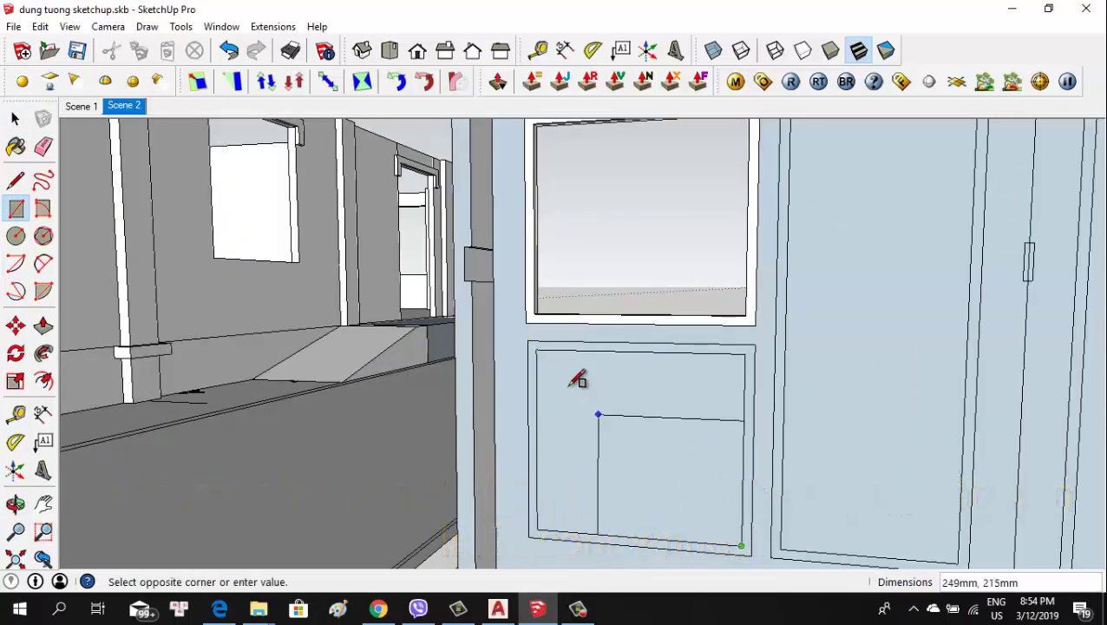
scroll(518, 385, "down", 2)
middle_click_drag(605, 449, 623, 438)
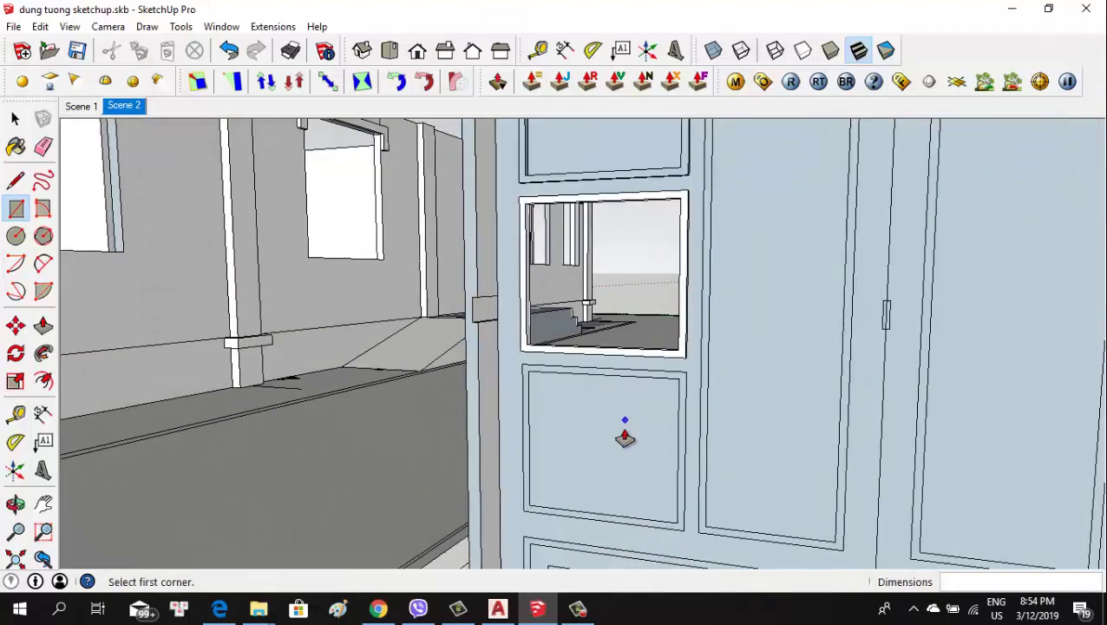
key("p")
scroll(659, 408, "up", 2)
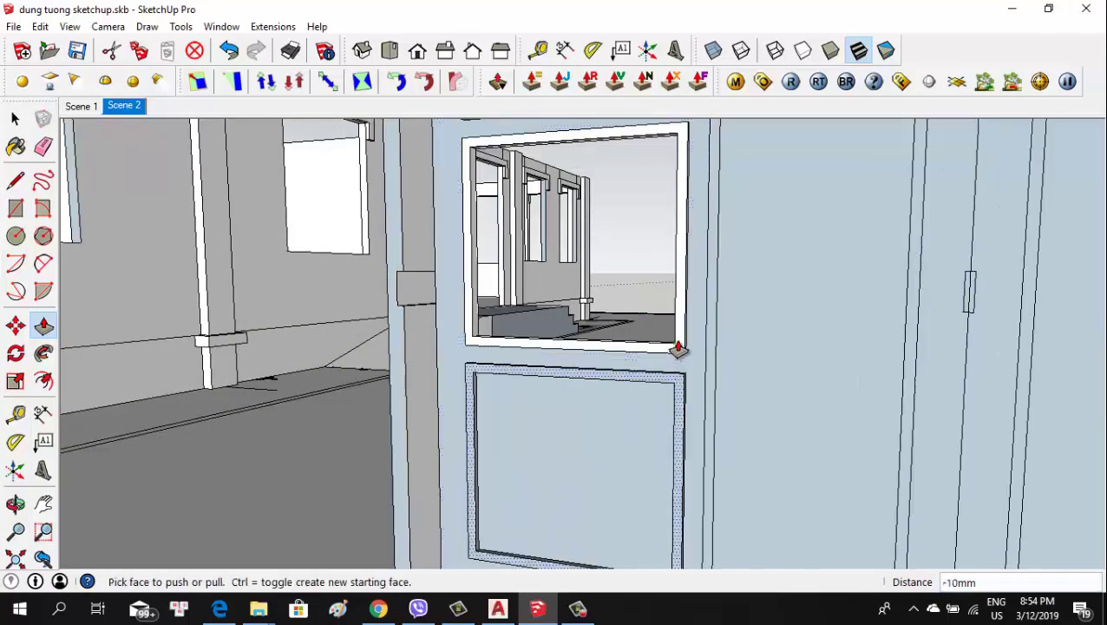
scroll(642, 373, "down", 2)
mouse_move(610, 399)
middle_mouse_down()
mouse_move(494, 457)
mouse_move(222, 457)
mouse_move(660, 444)
mouse_move(661, 395)
mouse_move(640, 379)
middle_mouse_up()
scroll(521, 442, "up", 2)
scroll(535, 433, "down", 2)
scroll(654, 421, "up", 2)
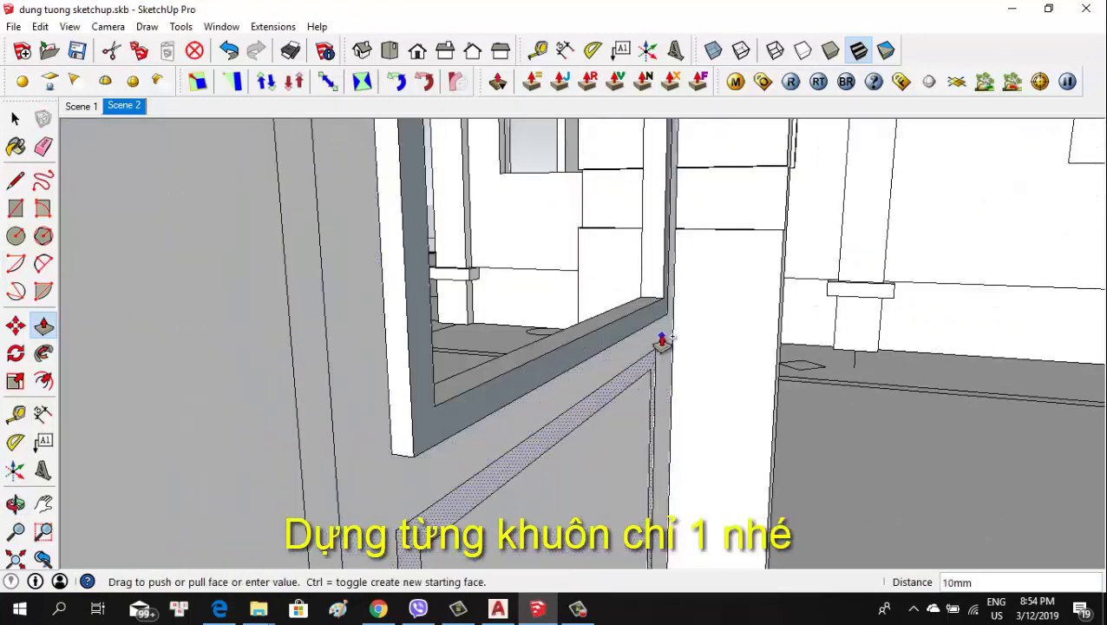
left_click(653, 373)
type("0")
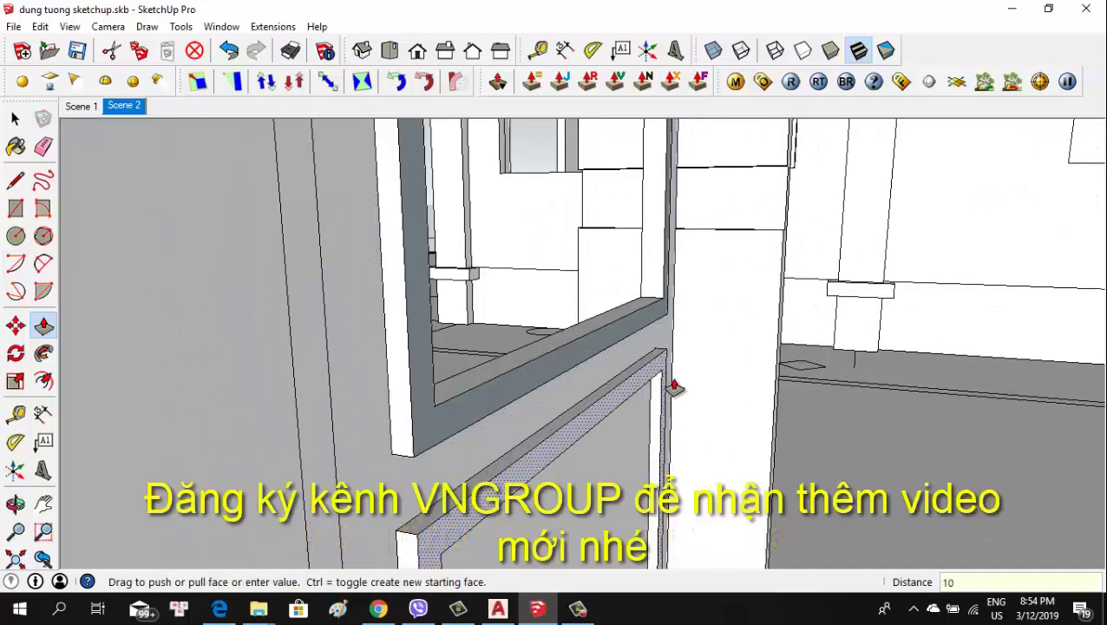
key("Return")
mouse_move(672, 383)
middle_mouse_down()
mouse_move(739, 321)
mouse_move(662, 420)
mouse_move(926, 420)
mouse_move(633, 447)
mouse_move(739, 432)
middle_mouse_up()
scroll(583, 413, "down", 3)
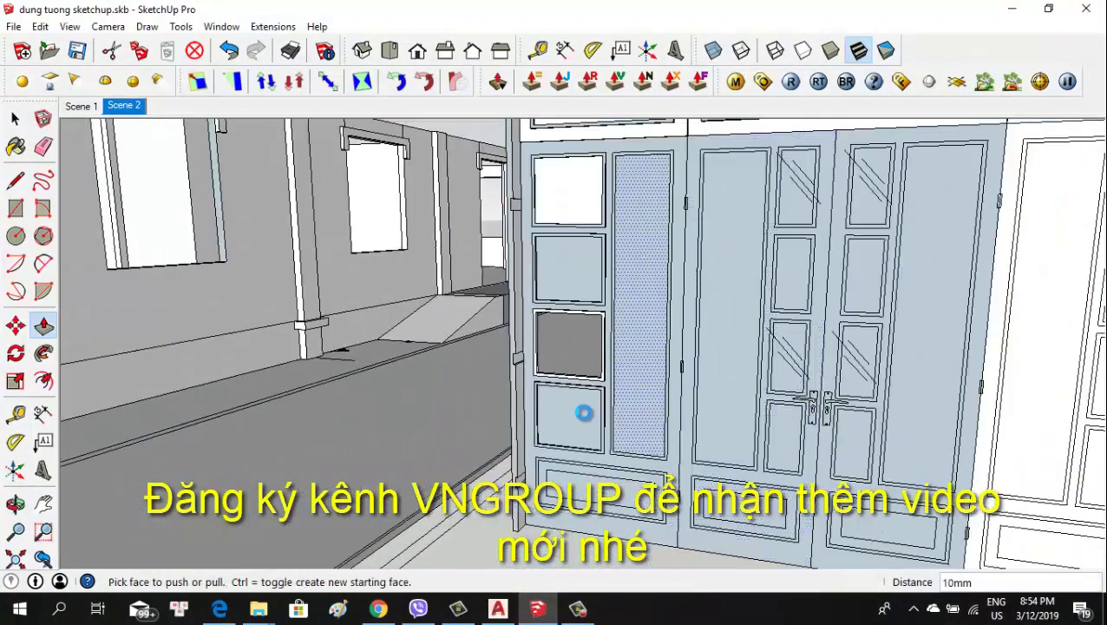
scroll(579, 447, "up", 2)
key("space")
scroll(574, 427, "up", 2)
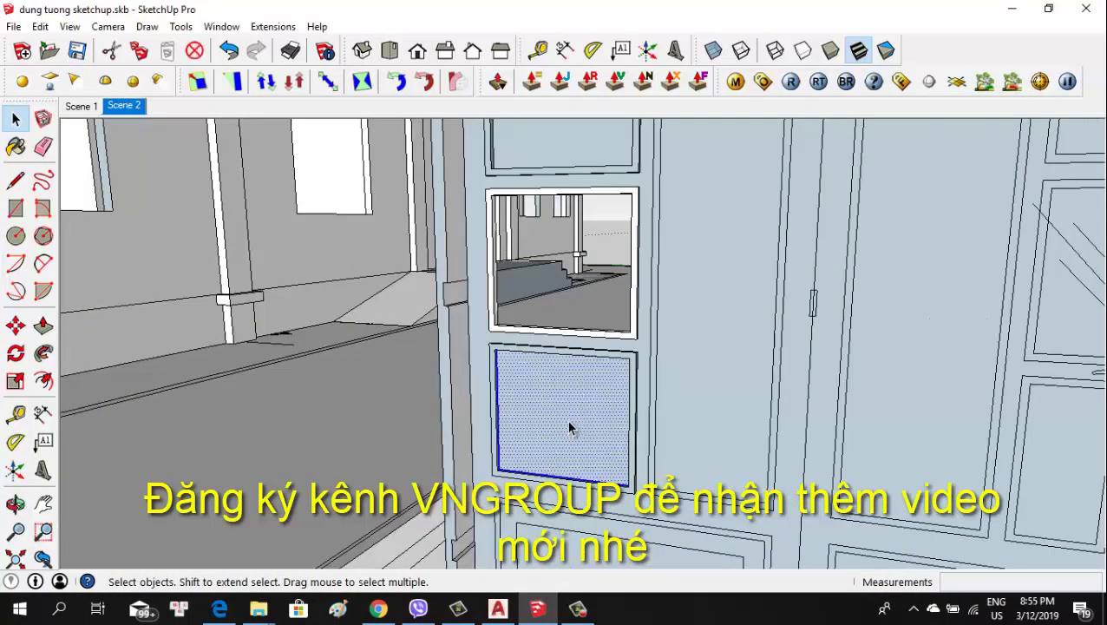
mouse_move(566, 419)
middle_mouse_down()
mouse_move(527, 444)
mouse_move(520, 401)
mouse_move(581, 419)
middle_mouse_up()
scroll(581, 419, "up", 3)
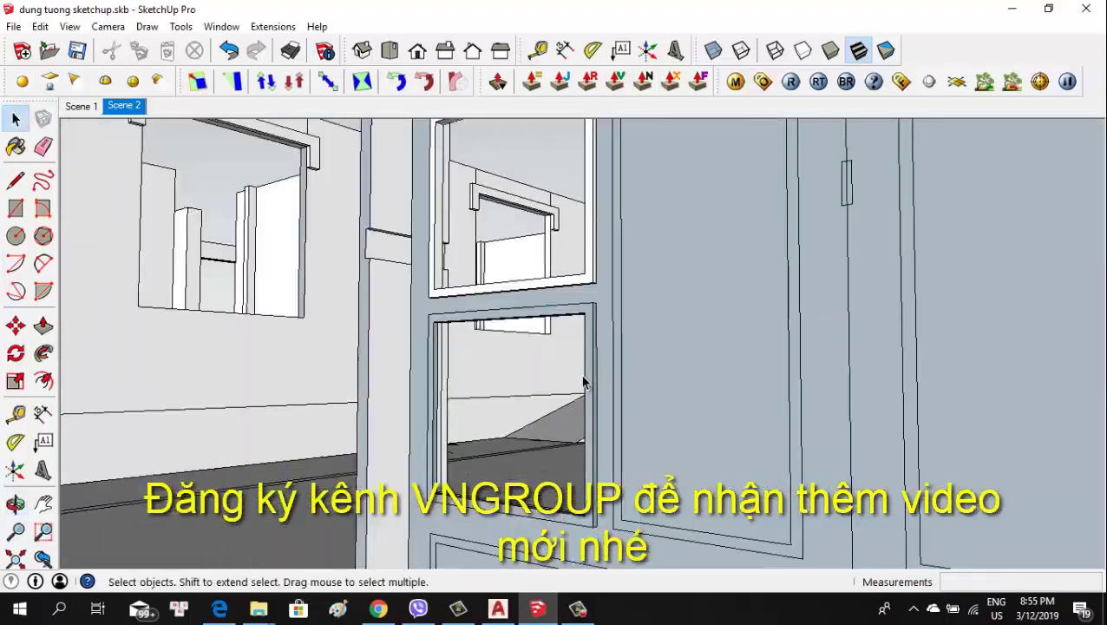
scroll(690, 446, "up", 2)
scroll(688, 397, "up", 2)
scroll(688, 398, "down", 2)
scroll(676, 381, "down", 2)
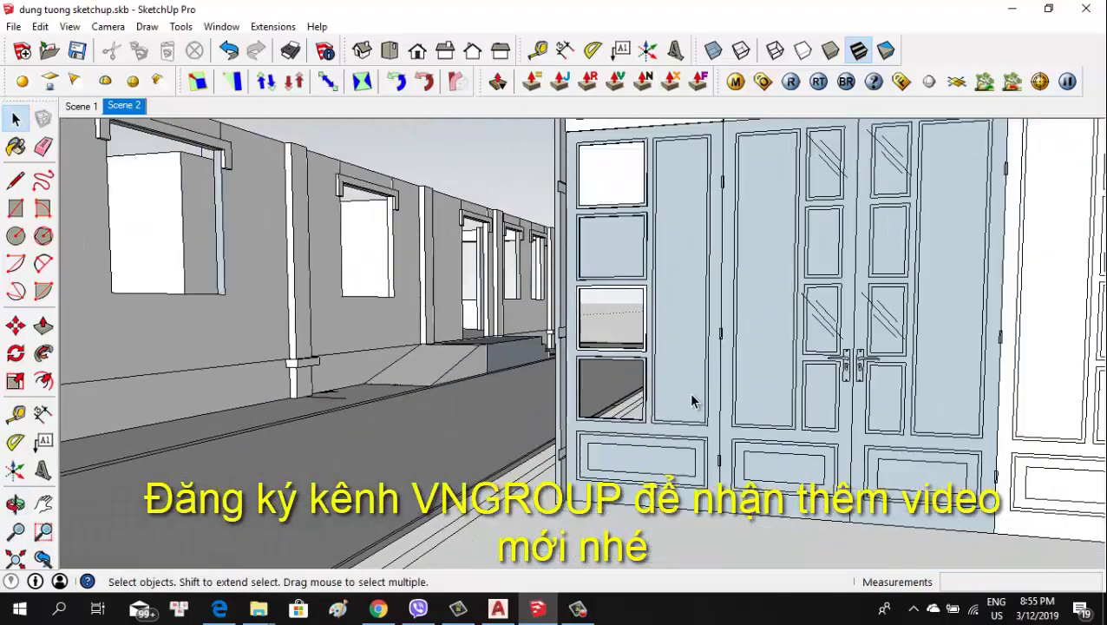
mouse_move(689, 392)
middle_mouse_down()
mouse_move(686, 434)
mouse_move(574, 365)
mouse_move(627, 313)
mouse_move(684, 368)
mouse_move(614, 395)
middle_mouse_up()
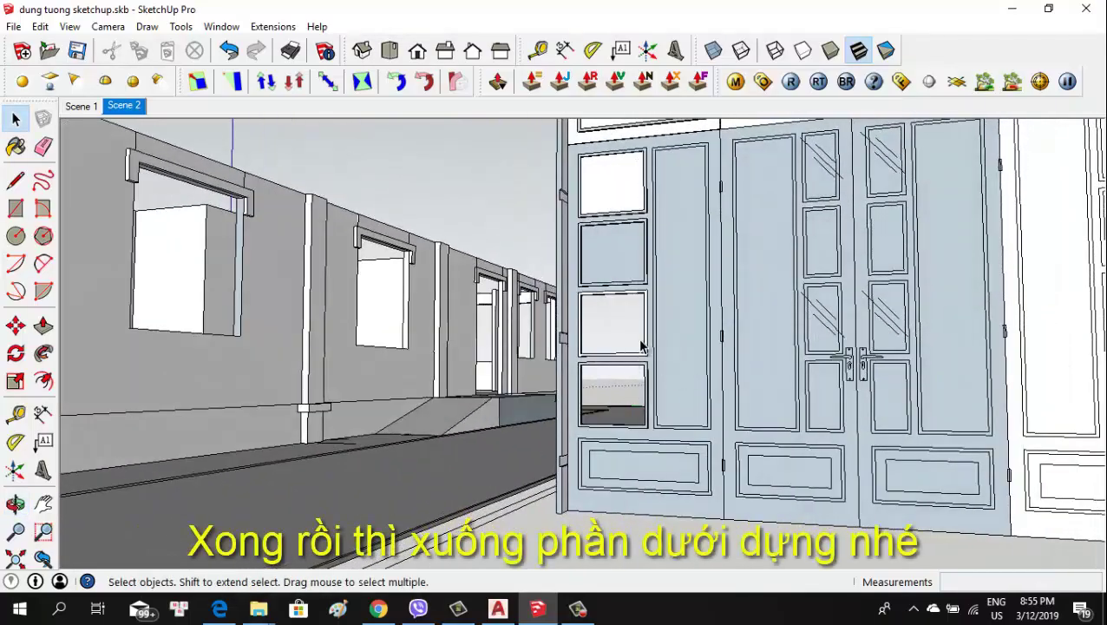
Draw an inset rectangle inside the lower-left door panel
scroll(640, 345, "down", 3)
mouse_move(766, 400)
middle_mouse_down()
mouse_move(748, 420)
mouse_move(705, 434)
mouse_move(706, 403)
middle_mouse_up()
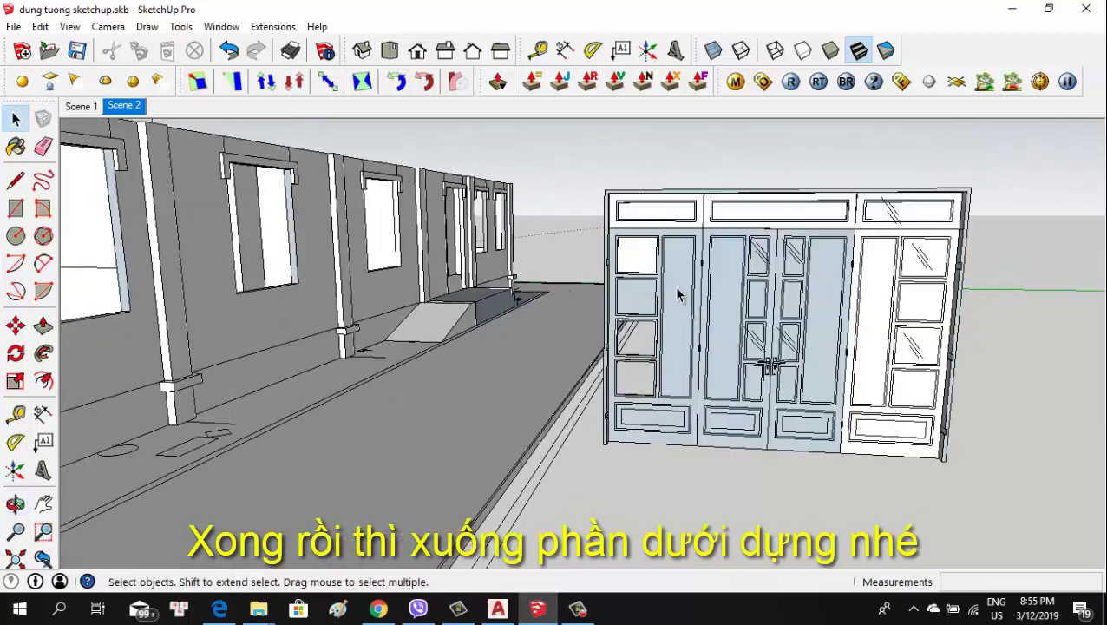
scroll(677, 442, "up", 2)
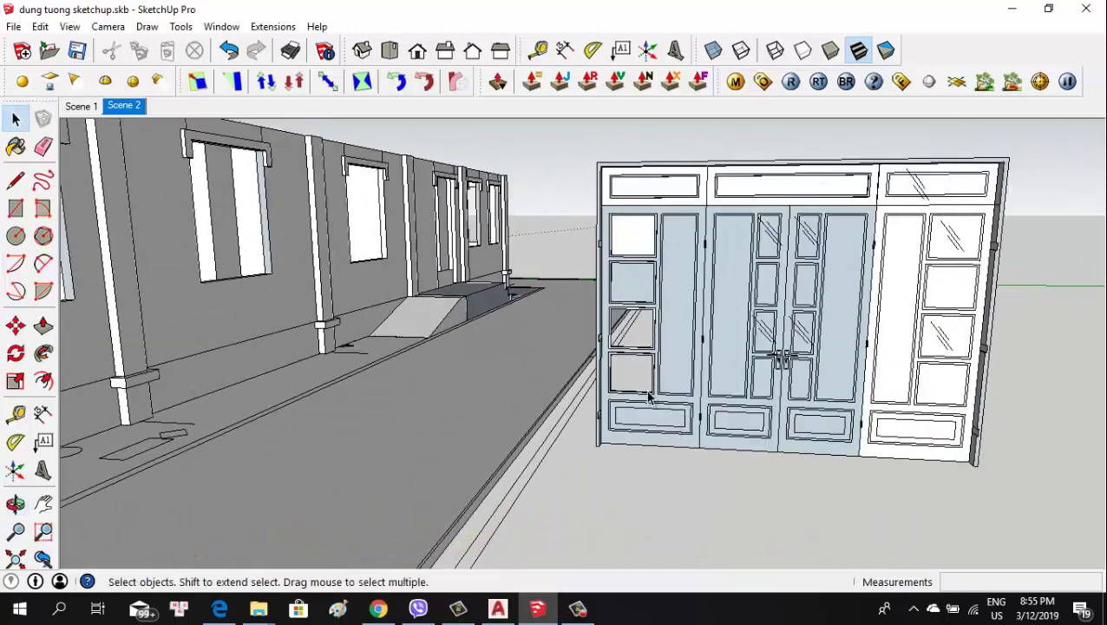
scroll(646, 392, "up", 2)
scroll(689, 419, "up", 2)
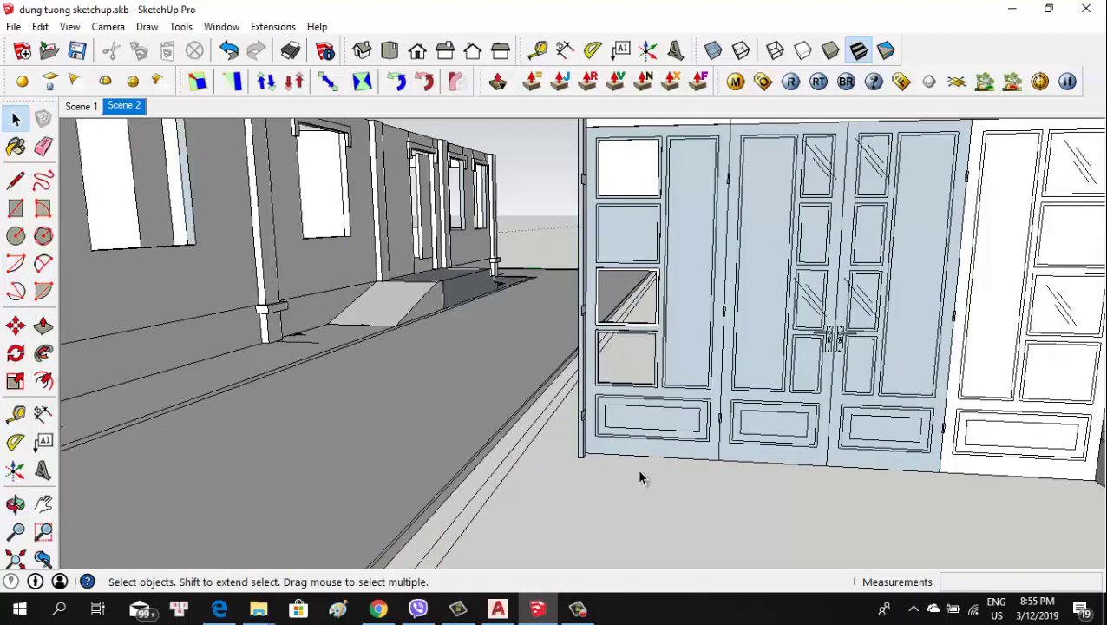
scroll(646, 460, "up", 2)
scroll(588, 449, "up", 2)
scroll(699, 440, "up", 1)
scroll(720, 429, "up", 2)
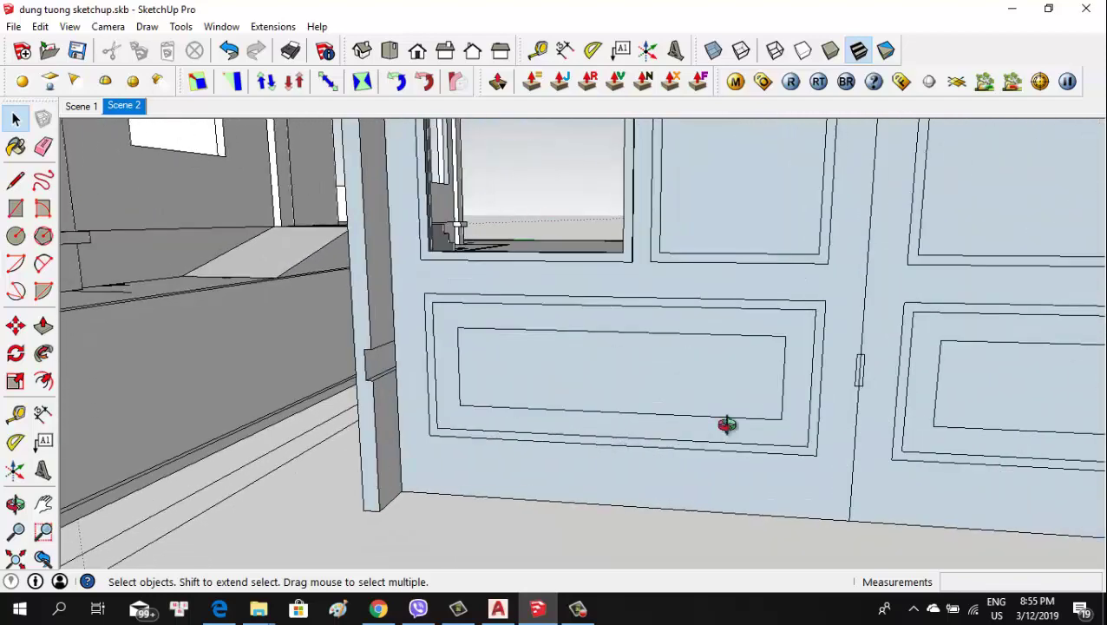
mouse_move(727, 424)
middle_mouse_down()
mouse_move(716, 396)
mouse_move(618, 467)
middle_mouse_up()
key("p")
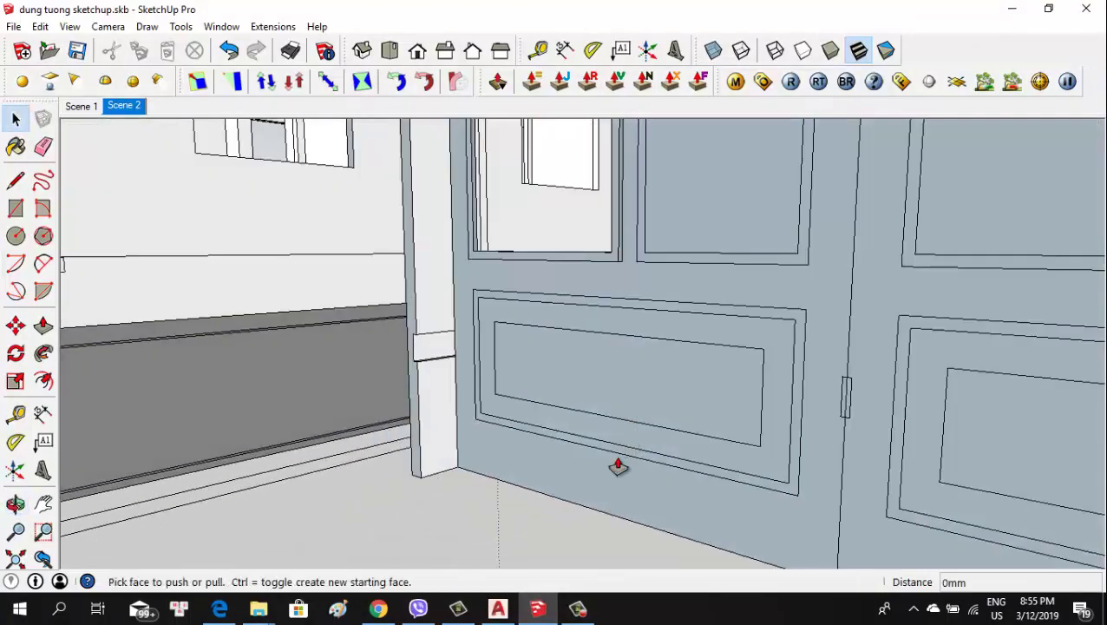
middle_click_drag(729, 400, 421, 307)
key("r")
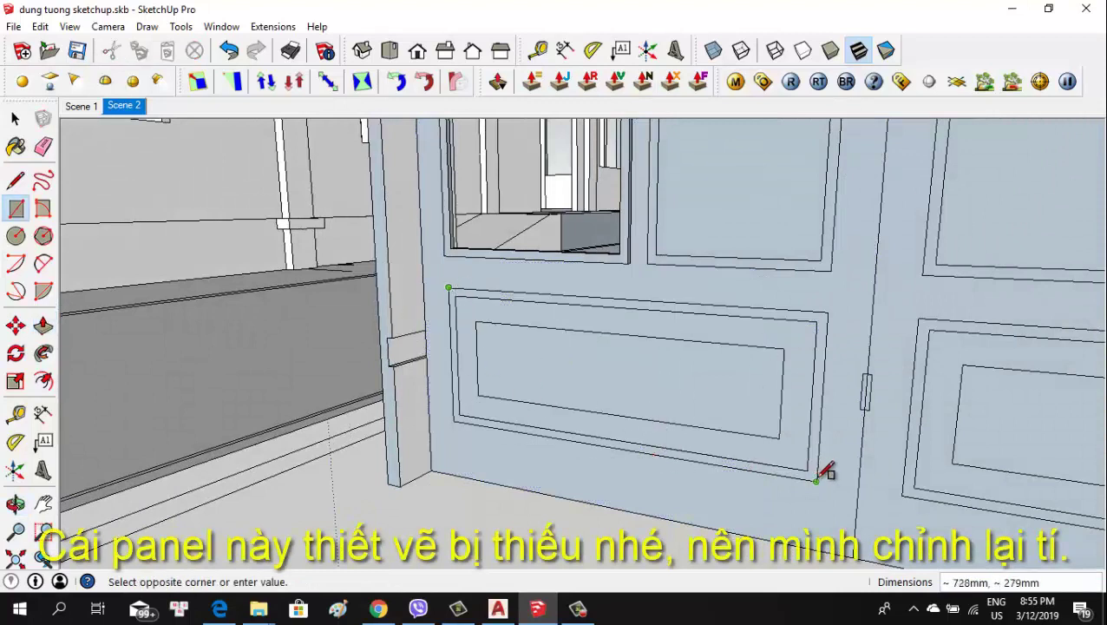
left_click(475, 322)
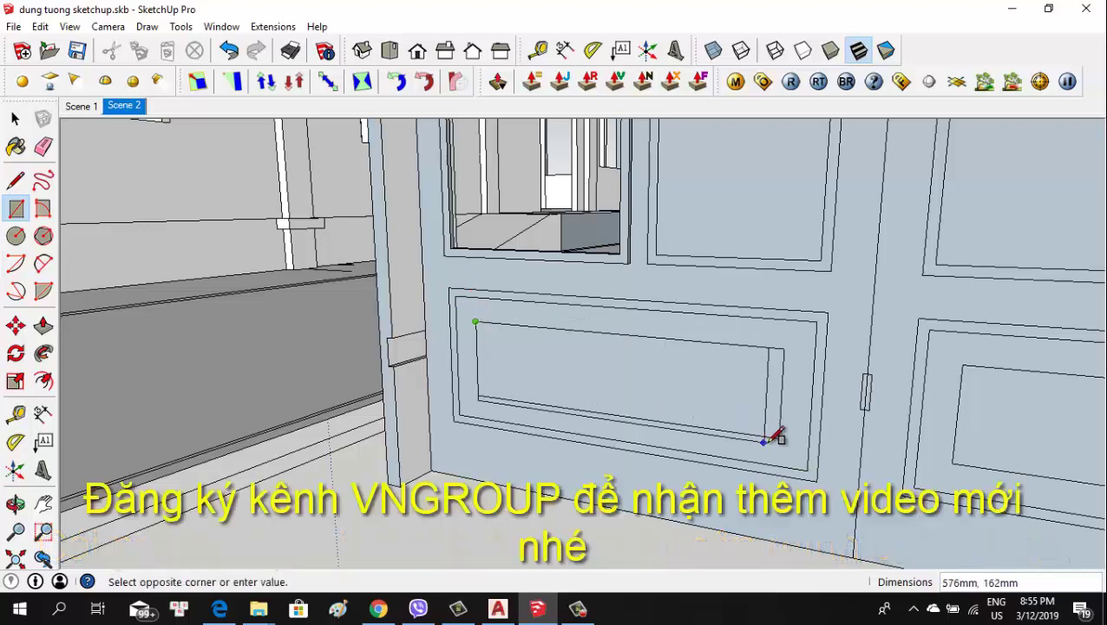
left_click(499, 297)
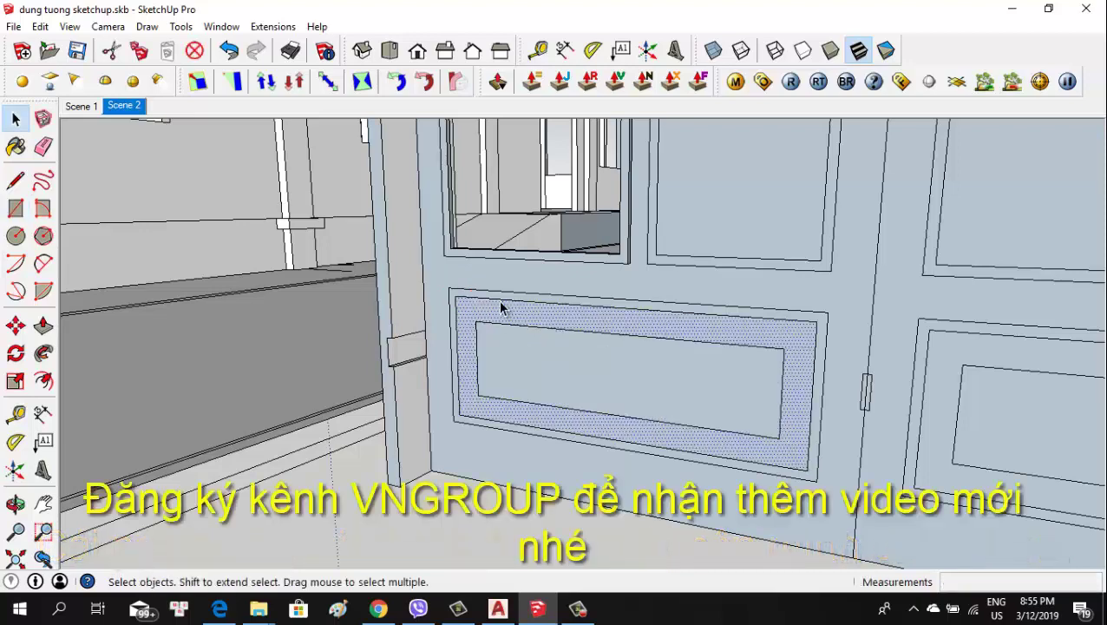
Draw diagonal bevel lines from the panel frame corners to the inset rectangle's corners
scroll(520, 338, "up", 2)
key("l")
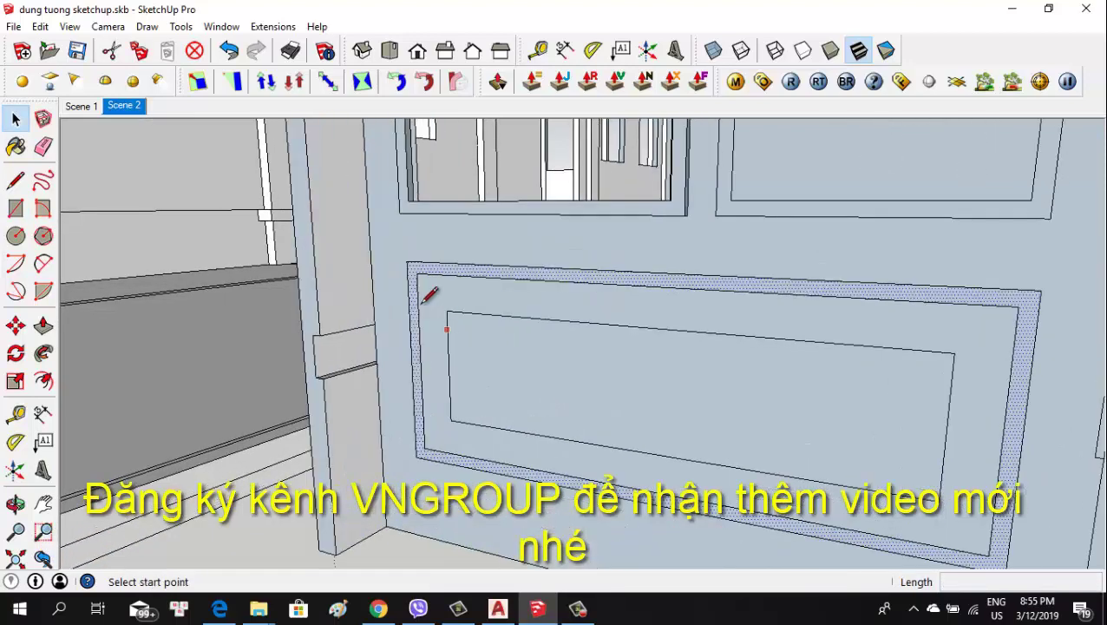
mouse_move(469, 325)
middle_mouse_down()
mouse_move(633, 353)
mouse_move(501, 306)
mouse_move(478, 283)
middle_mouse_up()
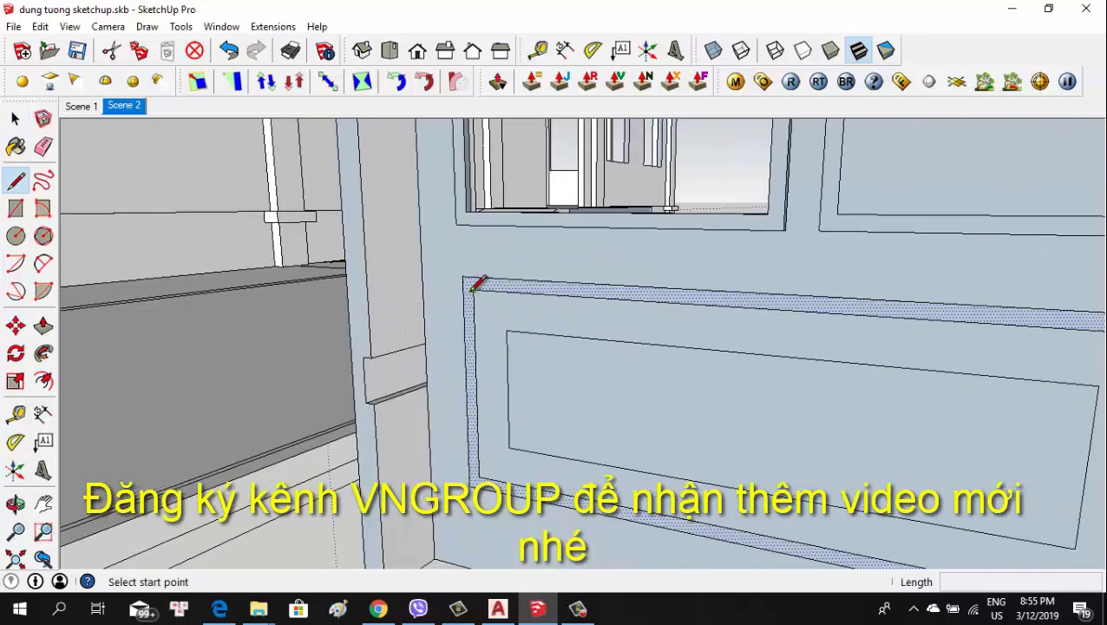
left_click(510, 328)
scroll(499, 339, "down", 1)
middle_click_drag(494, 345, 852, 358)
scroll(838, 340, "up", 2)
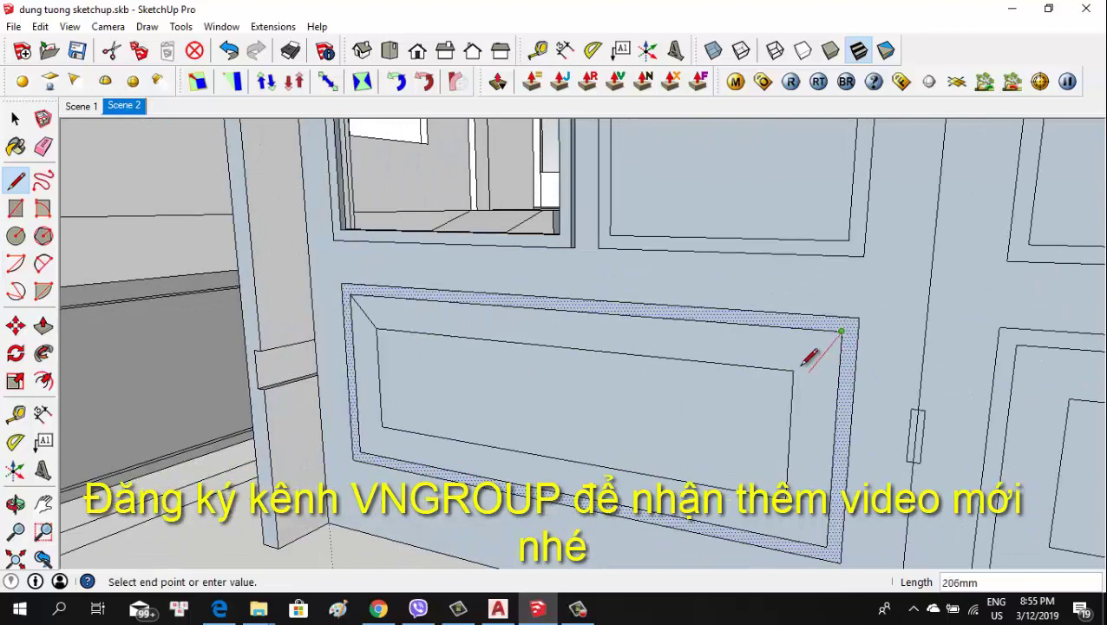
left_click(841, 561)
left_click(382, 427)
left_click(361, 449)
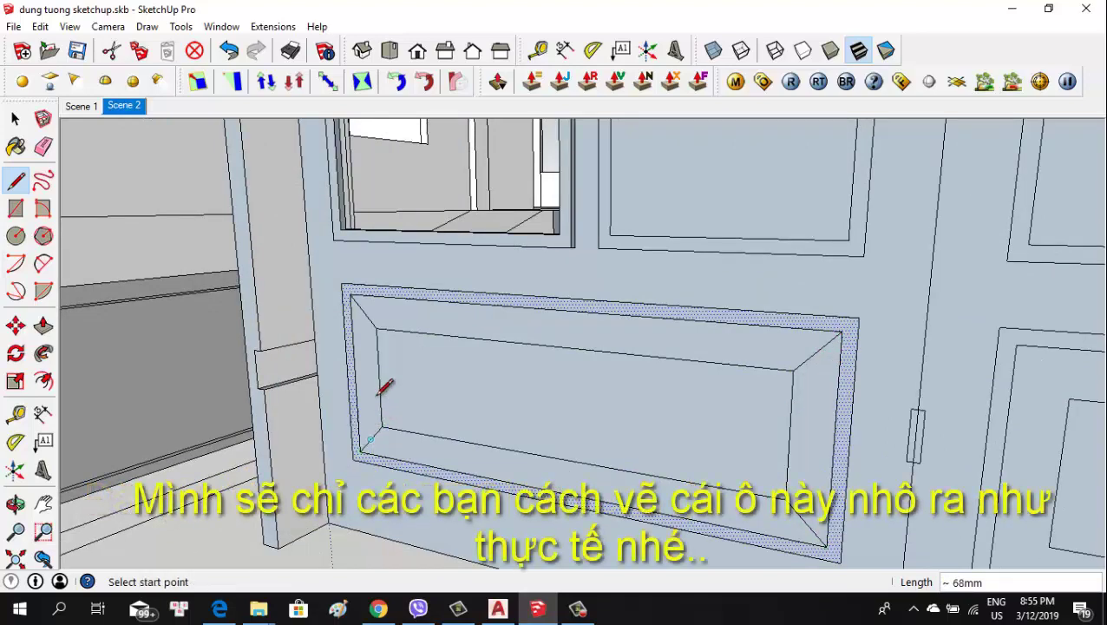
mouse_move(384, 388)
middle_mouse_down()
mouse_move(574, 388)
mouse_move(700, 311)
mouse_move(611, 328)
middle_mouse_up()
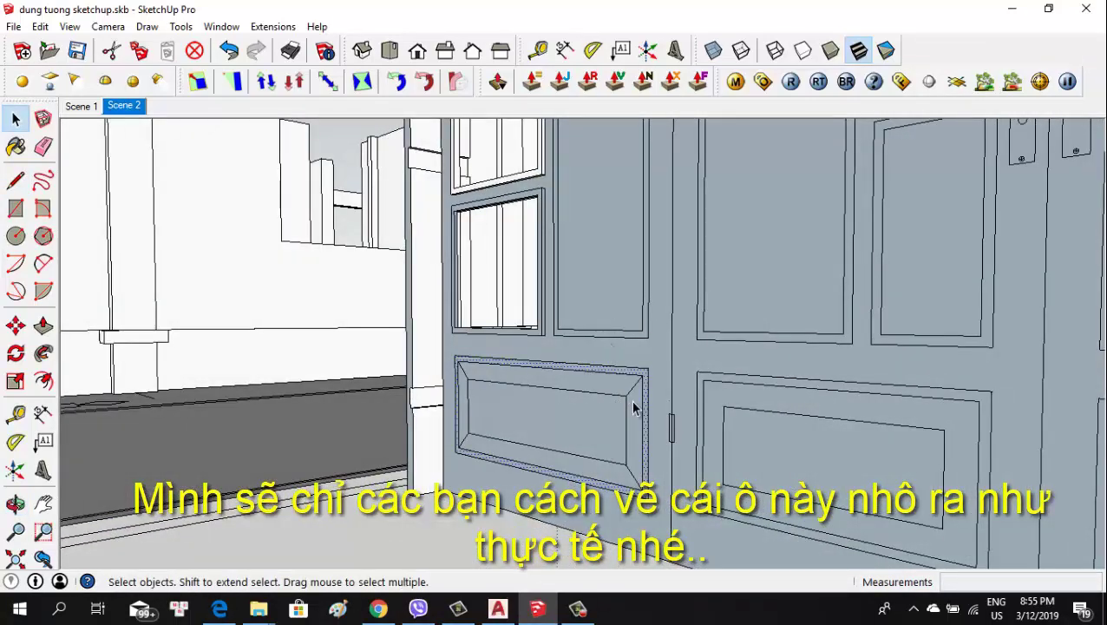
Pull the lower-left panel's inner face out 10mm
scroll(614, 399, "up", 2)
key("p")
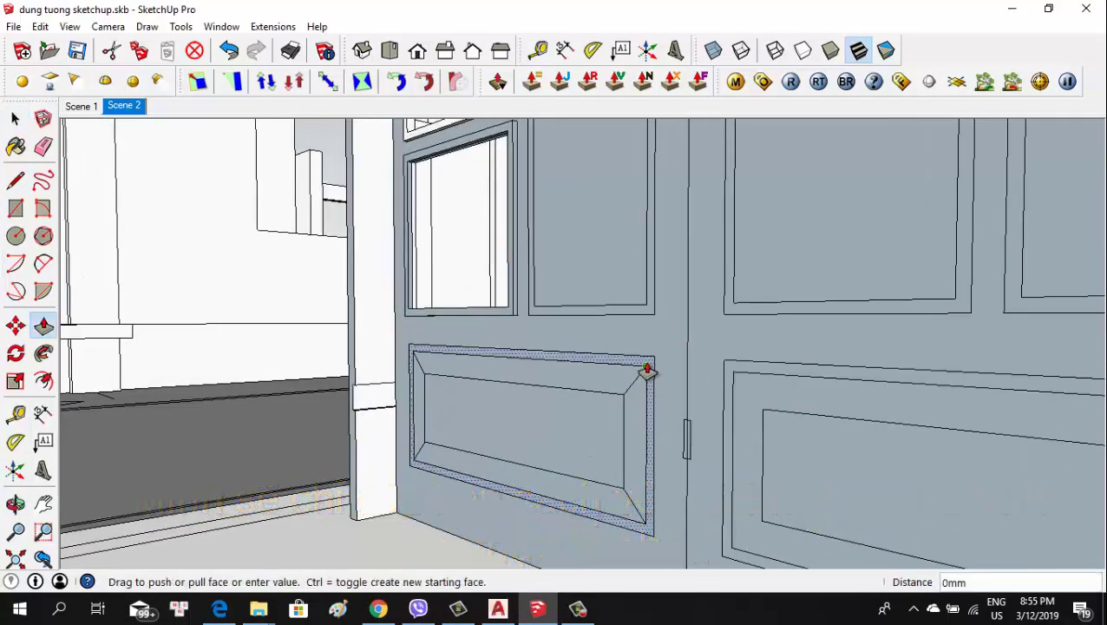
left_click(647, 370)
key("Return")
scroll(608, 379, "down", 3)
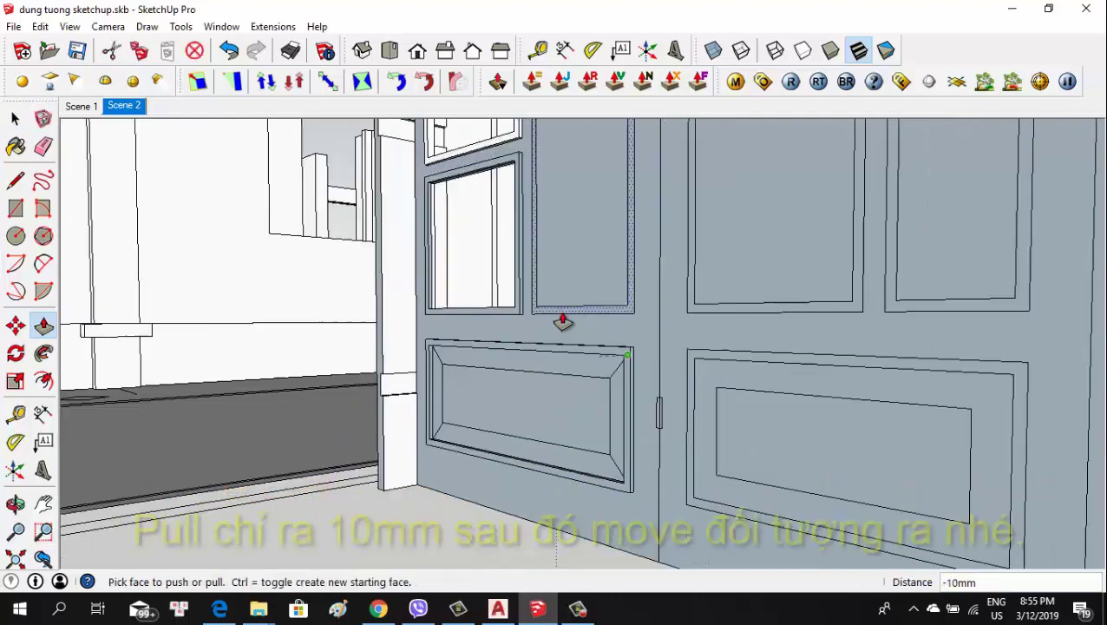
scroll(597, 383, "up", 3)
scroll(410, 401, "up", 2)
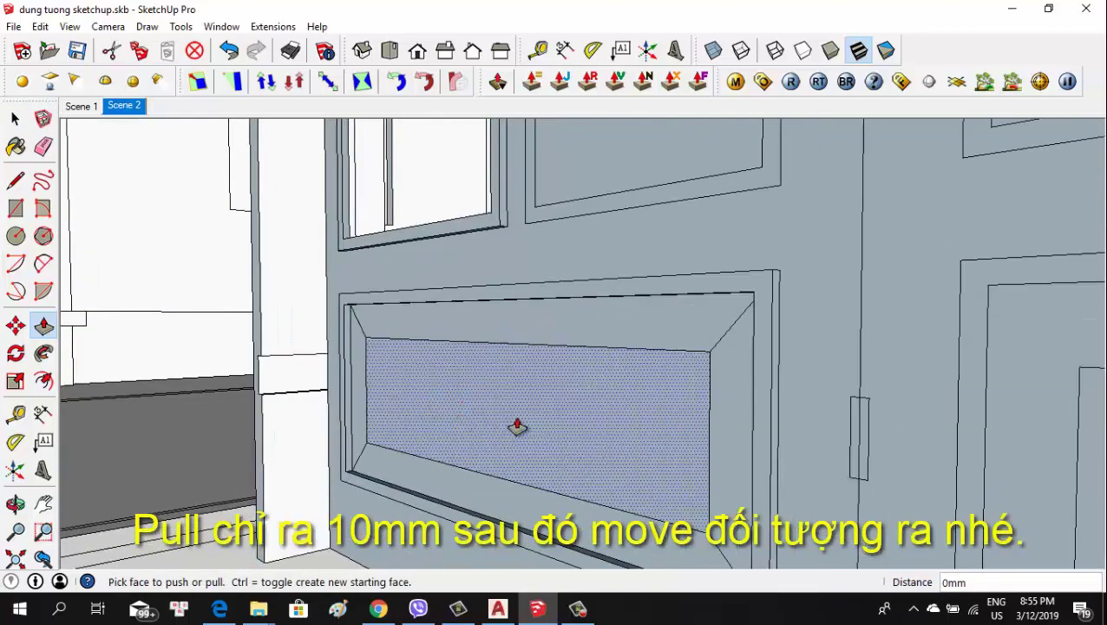
middle_click_drag(517, 425, 468, 438)
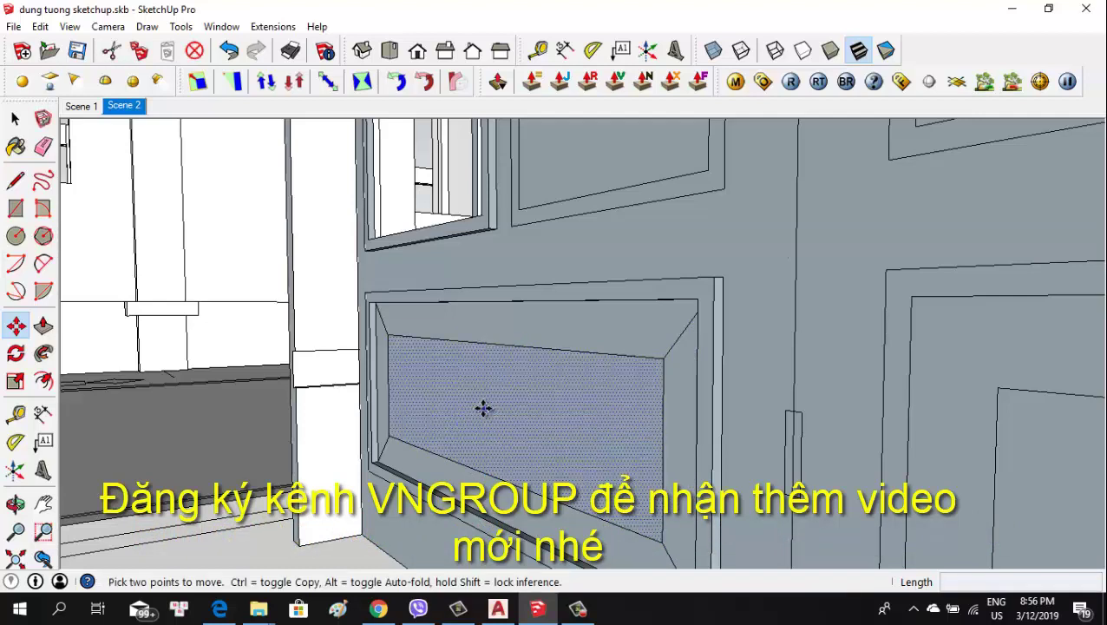
Move the inner panel face outward so the diagonal edges fold into sloped bevels
left_click(469, 413)
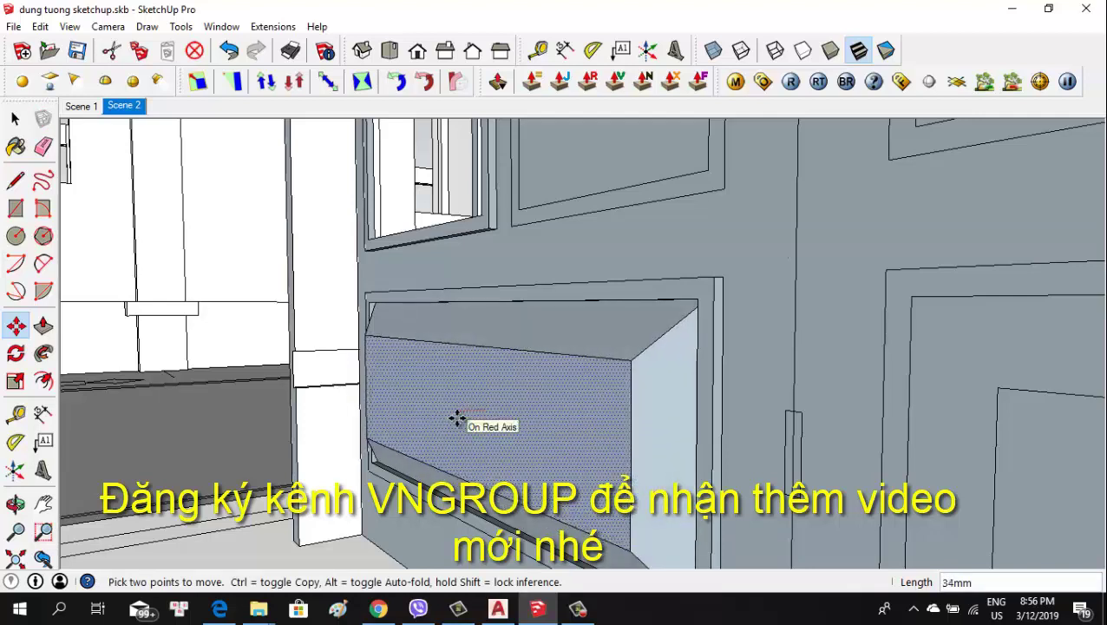
left_click(457, 420)
mouse_move(353, 356)
middle_mouse_down()
mouse_move(828, 354)
mouse_move(538, 386)
mouse_move(524, 289)
mouse_move(549, 240)
mouse_move(586, 338)
mouse_move(678, 434)
mouse_move(781, 438)
mouse_move(909, 388)
mouse_move(964, 324)
mouse_move(789, 305)
mouse_move(576, 400)
middle_mouse_up()
scroll(520, 376, "up", 2)
scroll(495, 413, "down", 2)
Orbit around the double doors to reach the recessed lower panel
scroll(440, 356, "up", 1)
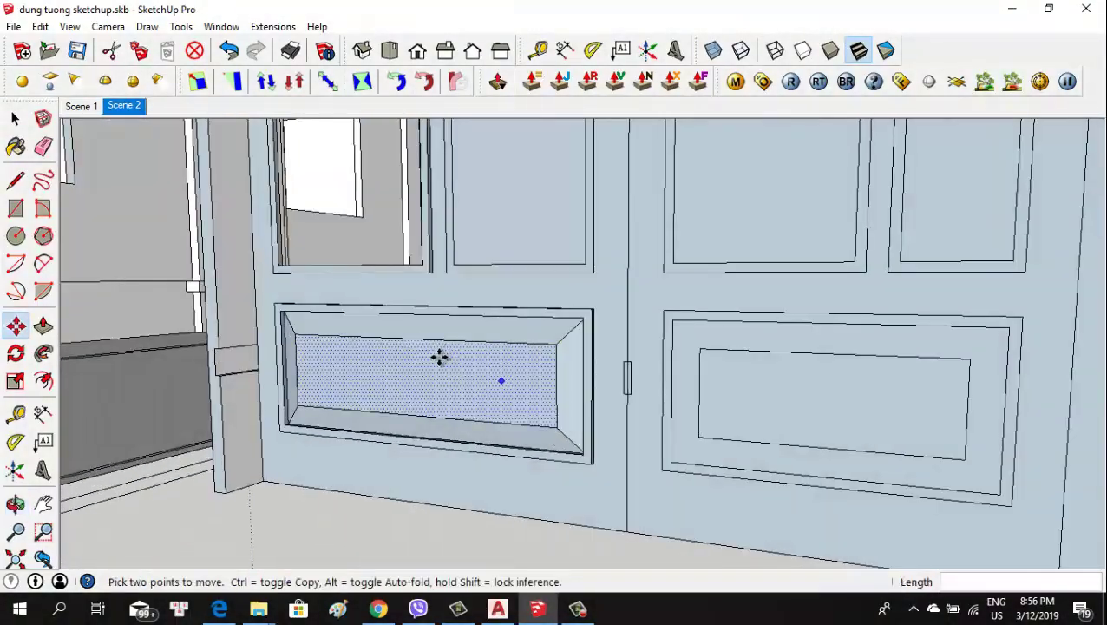
middle_click_drag(523, 352, 662, 415)
scroll(495, 408, "down", 2)
middle_click_drag(494, 408, 382, 414)
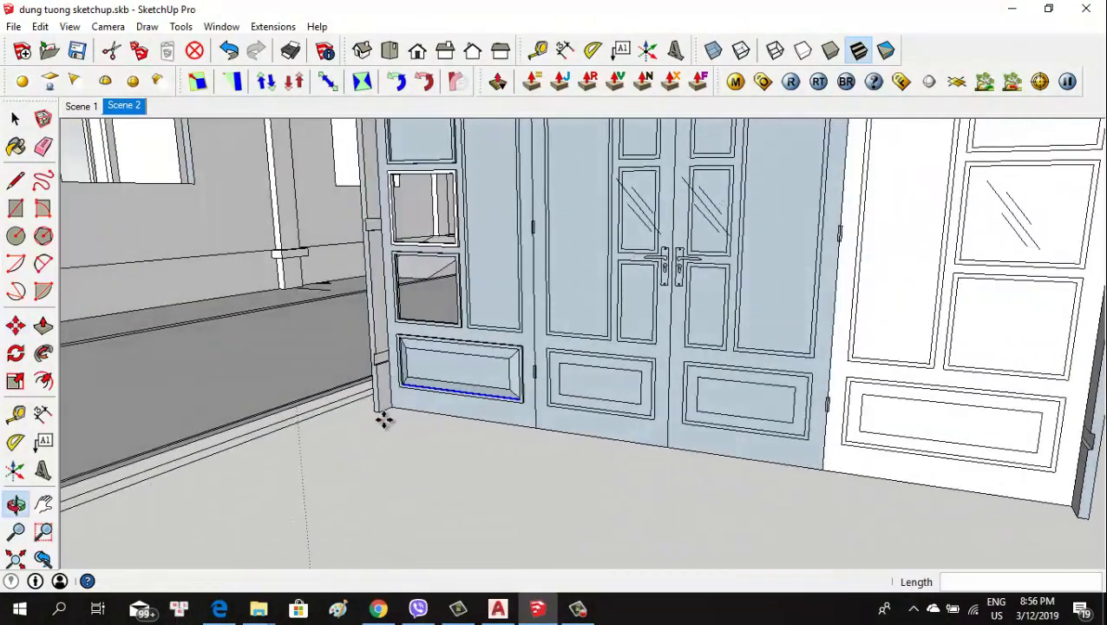
scroll(386, 347, "up", 1)
scroll(407, 355, "up", 2)
middle_click_drag(430, 365, 731, 363)
scroll(274, 408, "down", 1)
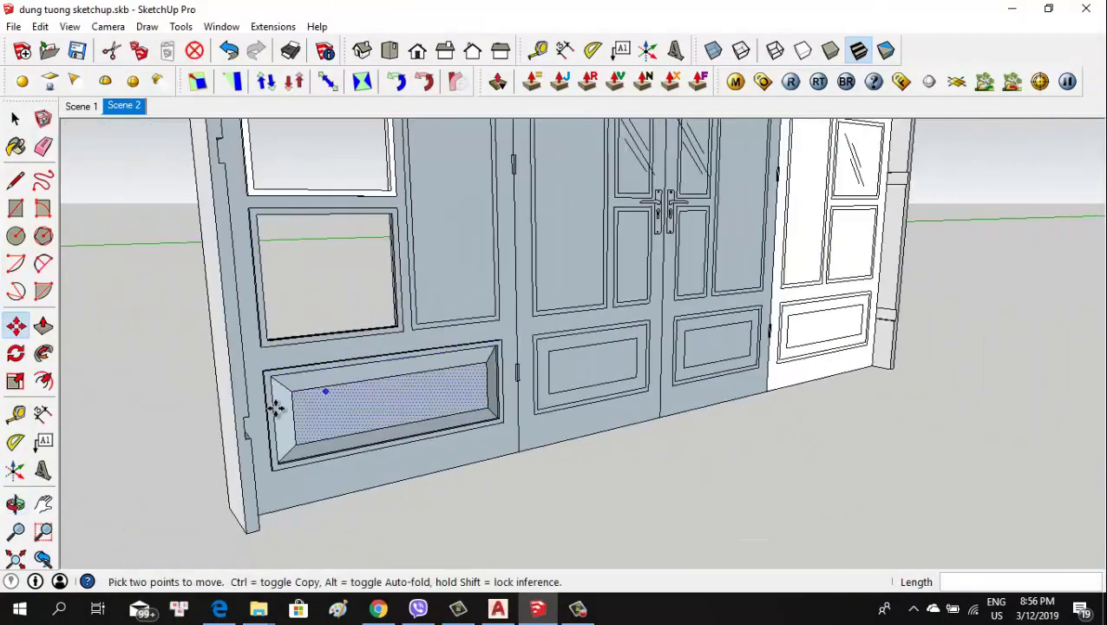
middle_click_drag(274, 407, 484, 444)
scroll(484, 444, "down", 3)
scroll(650, 435, "up", 1)
mouse_move(740, 412)
middle_mouse_down()
mouse_move(798, 380)
mouse_move(881, 359)
middle_mouse_up()
key("m")
scroll(998, 334, "up", 2)
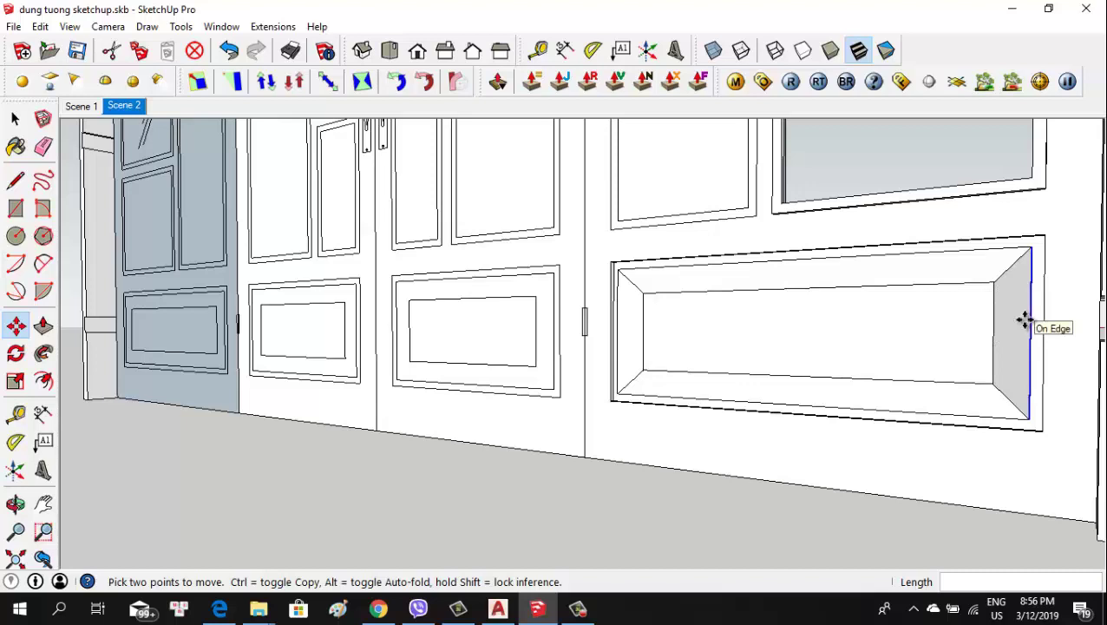
scroll(622, 296, "up", 2)
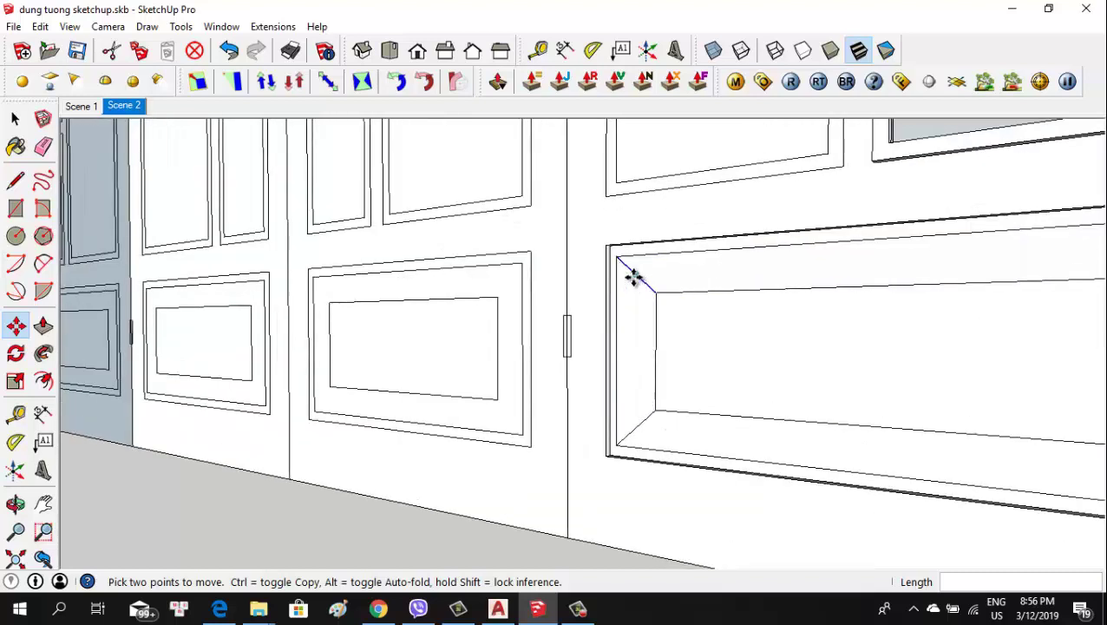
mouse_move(632, 276)
middle_mouse_down()
mouse_move(622, 272)
mouse_move(633, 279)
middle_mouse_up()
Push/pull the lower panel's frame face to a 10mm depth and check the door set
key("p")
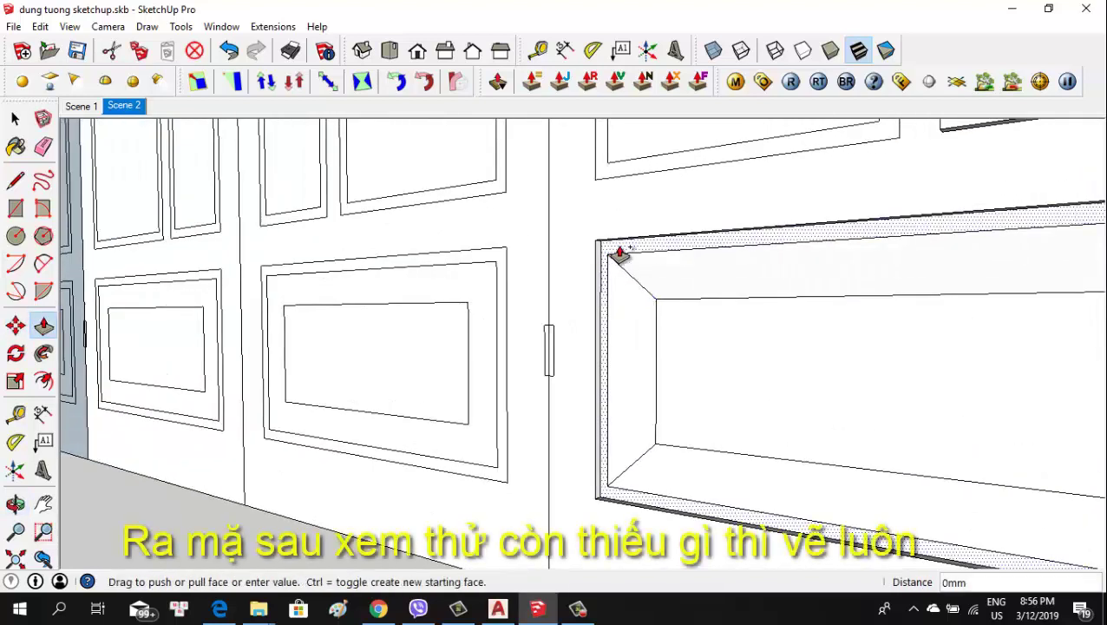
left_click(635, 221)
left_click(629, 241)
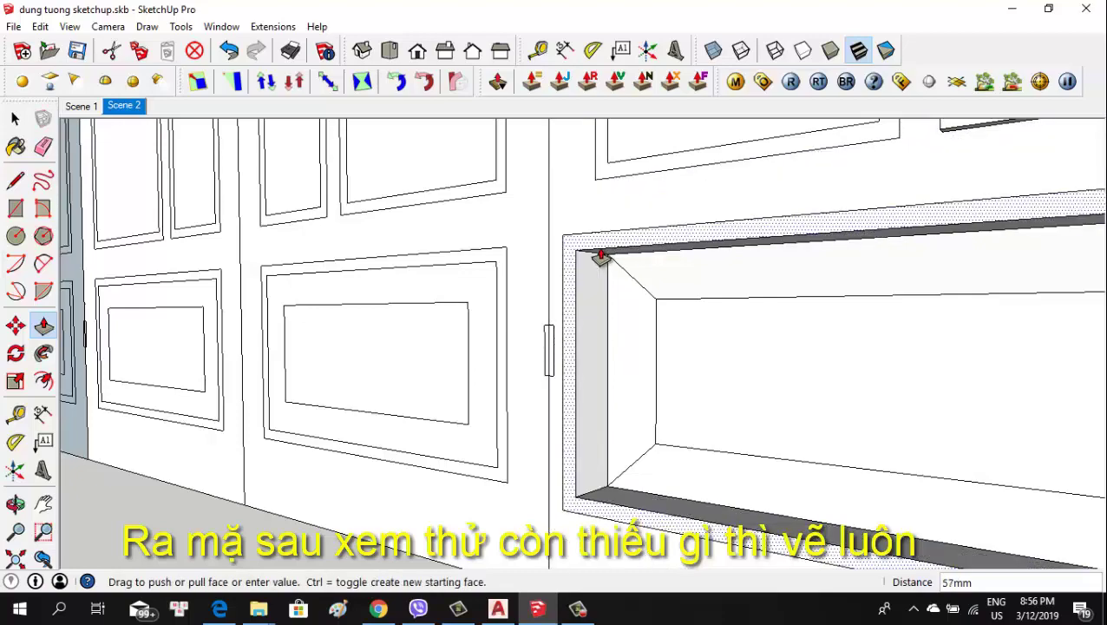
type("0")
key("Return")
scroll(593, 253, "down", 3)
middle_click_drag(564, 402, 573, 464)
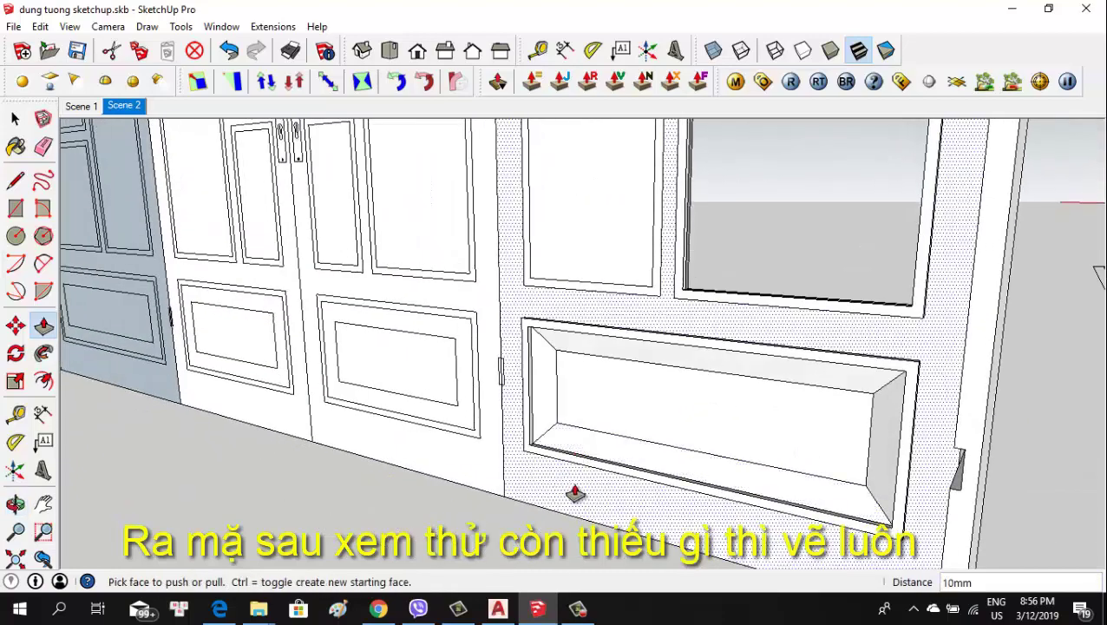
scroll(642, 232, "down", 2)
mouse_move(642, 233)
middle_mouse_down()
mouse_move(679, 375)
mouse_move(309, 329)
mouse_move(209, 354)
mouse_move(113, 356)
mouse_move(542, 349)
mouse_move(630, 425)
mouse_move(732, 371)
mouse_move(871, 338)
mouse_move(773, 368)
mouse_move(541, 372)
mouse_move(565, 336)
mouse_move(403, 405)
mouse_move(142, 436)
mouse_move(522, 427)
mouse_move(306, 469)
mouse_move(268, 421)
middle_mouse_up()
scroll(617, 432, "up", 2)
middle_click_drag(436, 374, 506, 346)
scroll(403, 346, "up", 2)
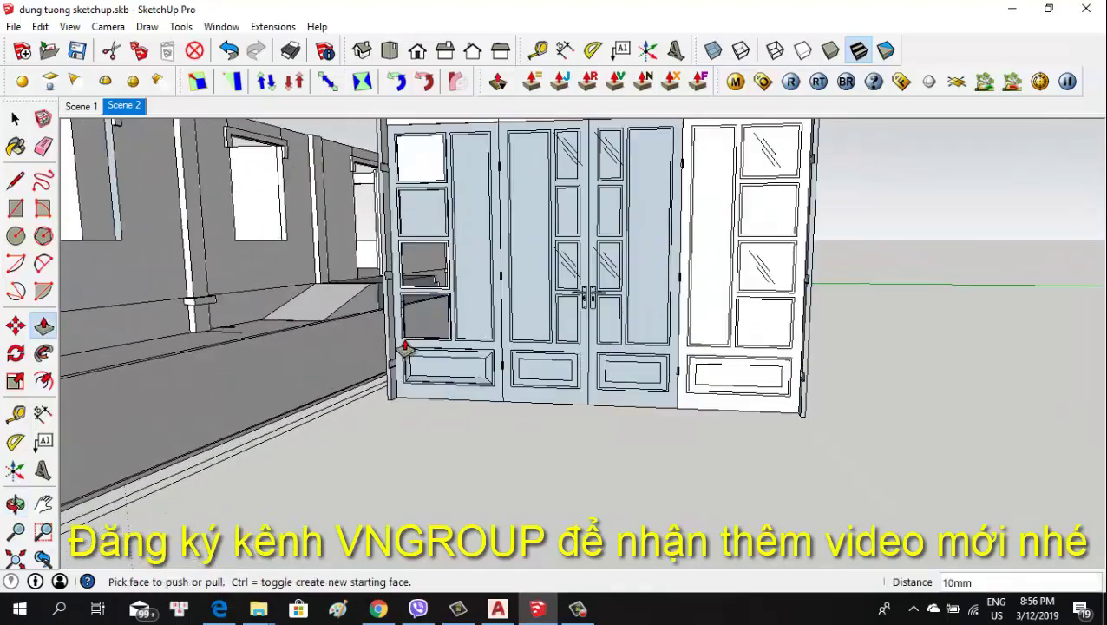
scroll(428, 321, "up", 2)
scroll(371, 375, "up", 5)
scroll(440, 378, "down", 3)
scroll(512, 428, "down", 2)
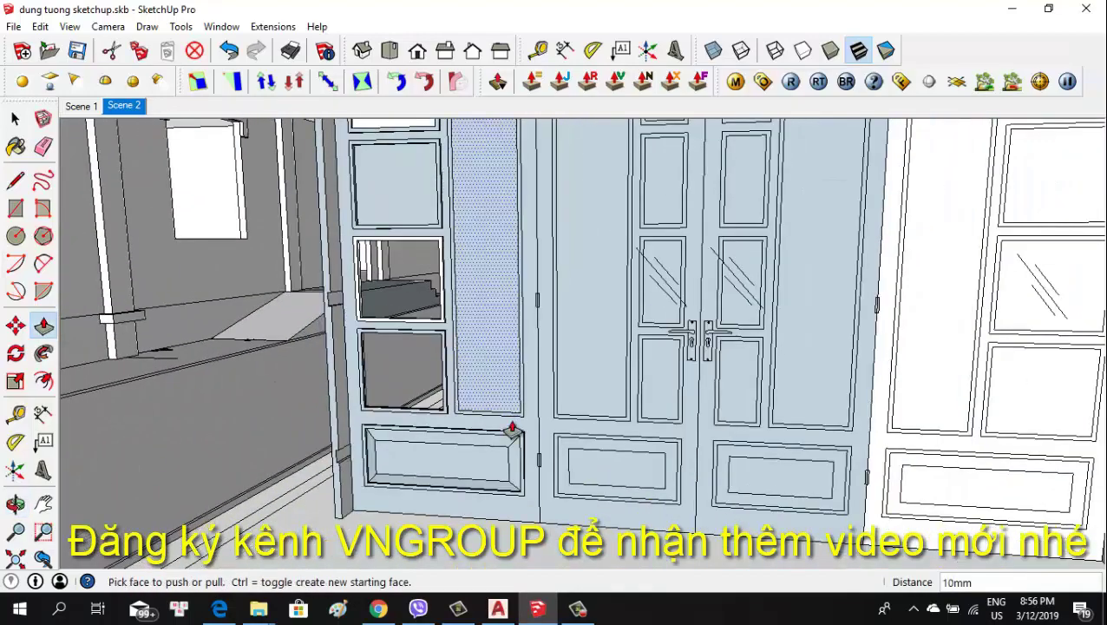
scroll(438, 477, "up", 2)
mouse_move(503, 488)
middle_mouse_down()
mouse_move(502, 446)
mouse_move(507, 482)
mouse_move(492, 454)
mouse_move(546, 443)
mouse_move(573, 455)
middle_mouse_up()
scroll(614, 476, "down", 2)
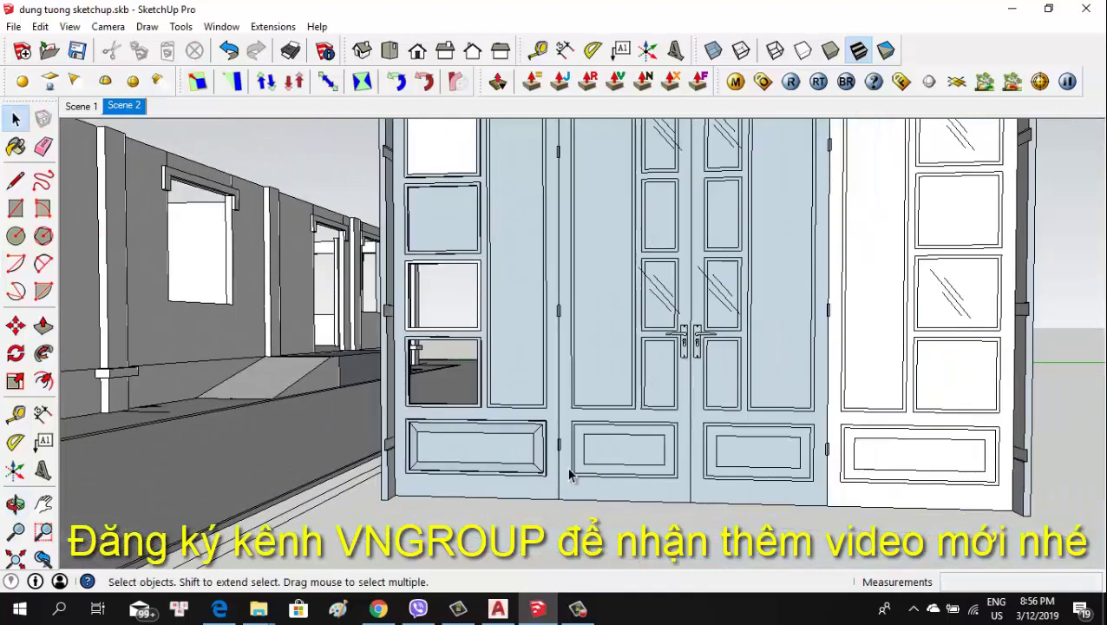
scroll(614, 476, "down", 2)
scroll(613, 476, "down", 2)
scroll(613, 476, "up", 1)
scroll(519, 457, "up", 2)
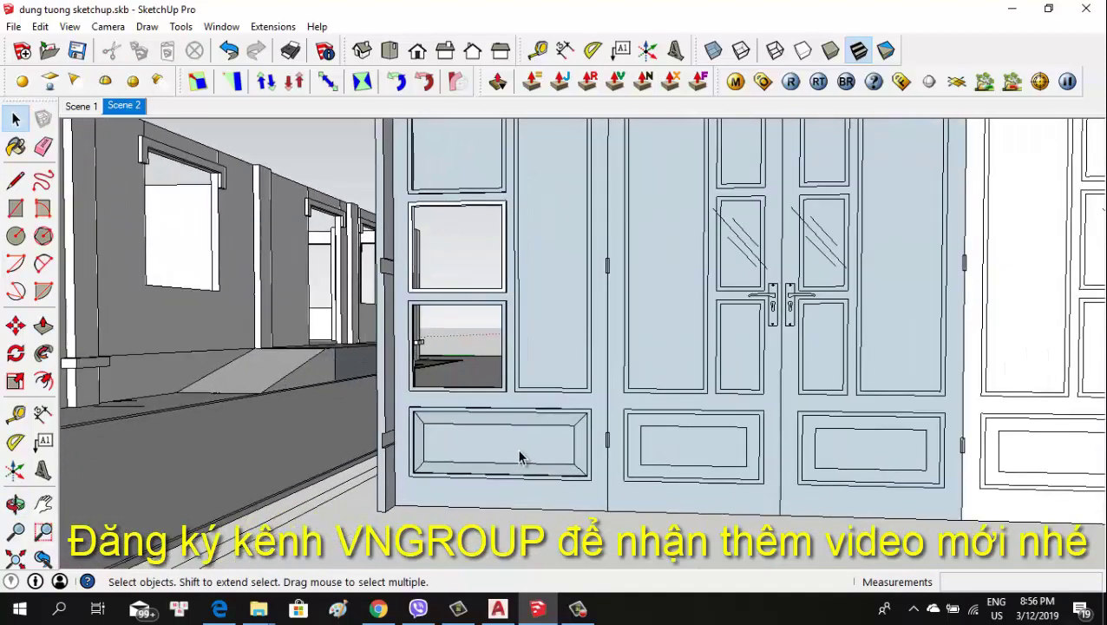
scroll(511, 462, "up", 2)
scroll(511, 457, "up", 2)
Select the lower panel geometry and zoom in toward the left door's tall narrow panel
scroll(425, 435, "up", 1)
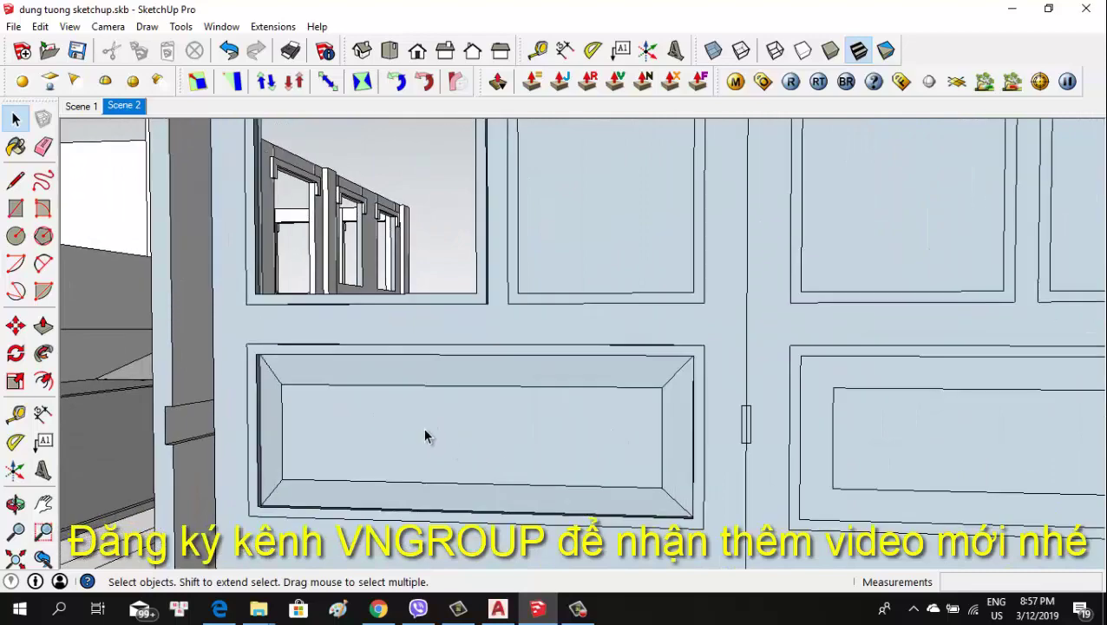
triple_click(425, 433)
scroll(408, 347, "down", 3)
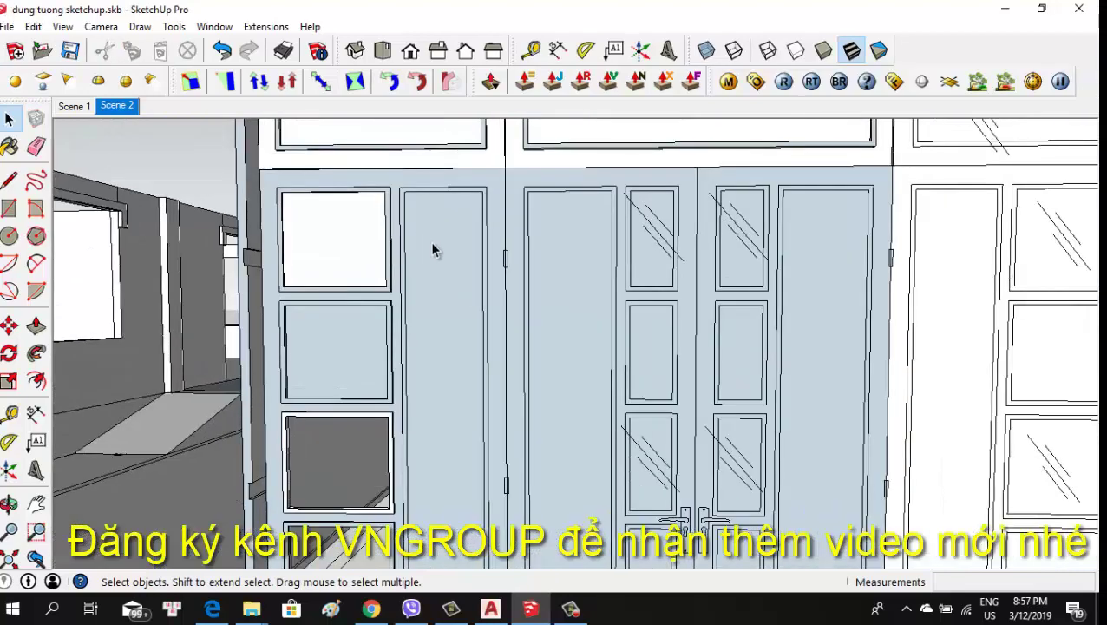
key("r")
scroll(399, 174, "up", 2)
scroll(413, 156, "down", 3)
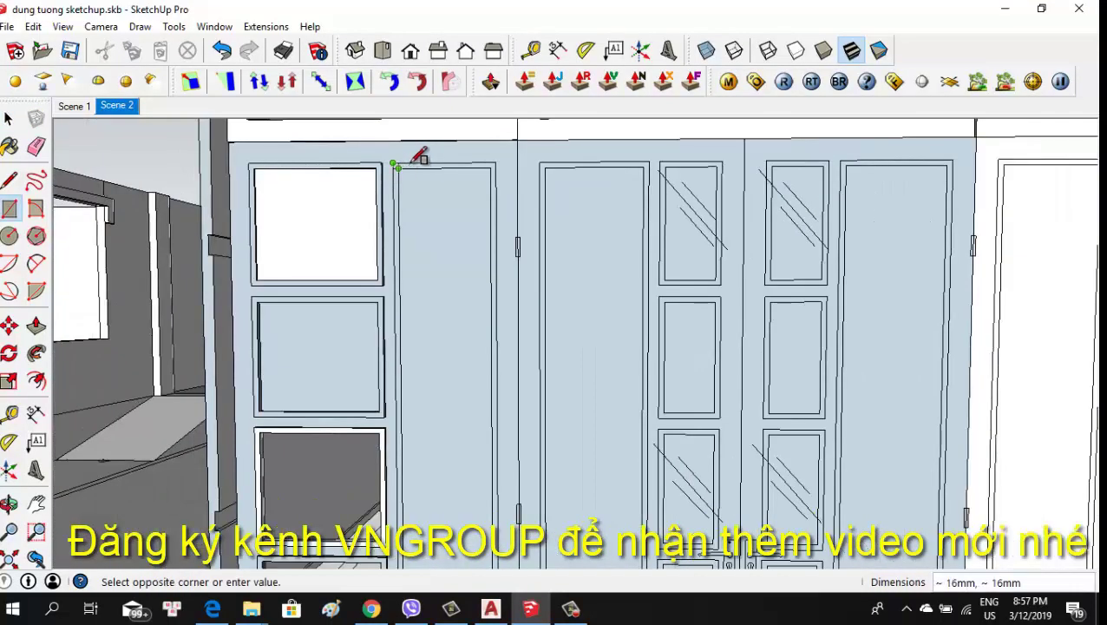
scroll(407, 165, "up", 1)
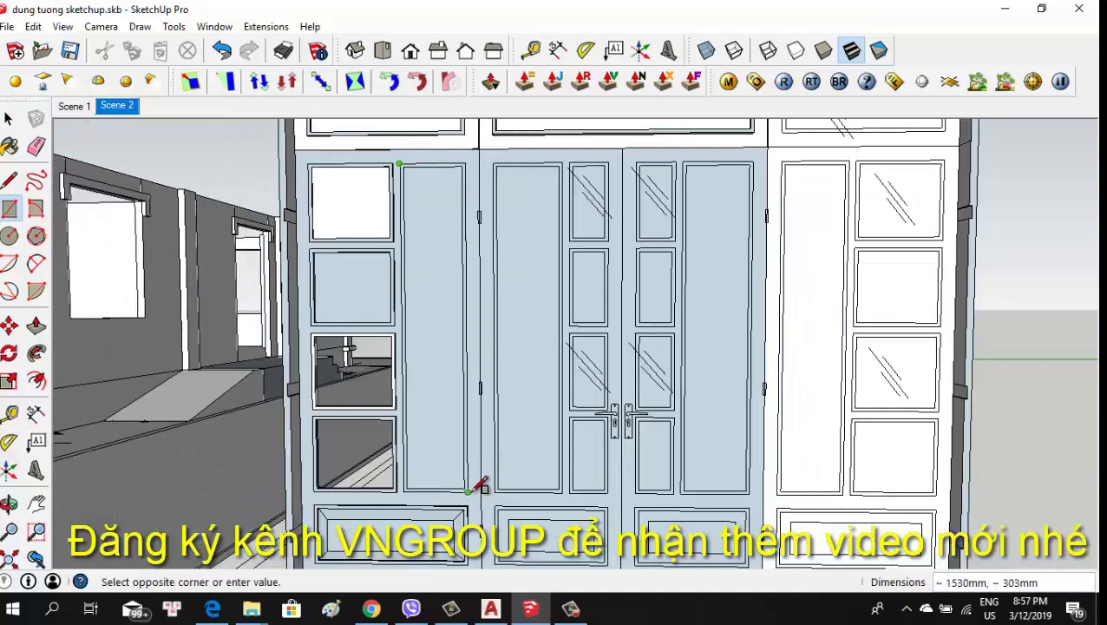
scroll(415, 171, "up", 1)
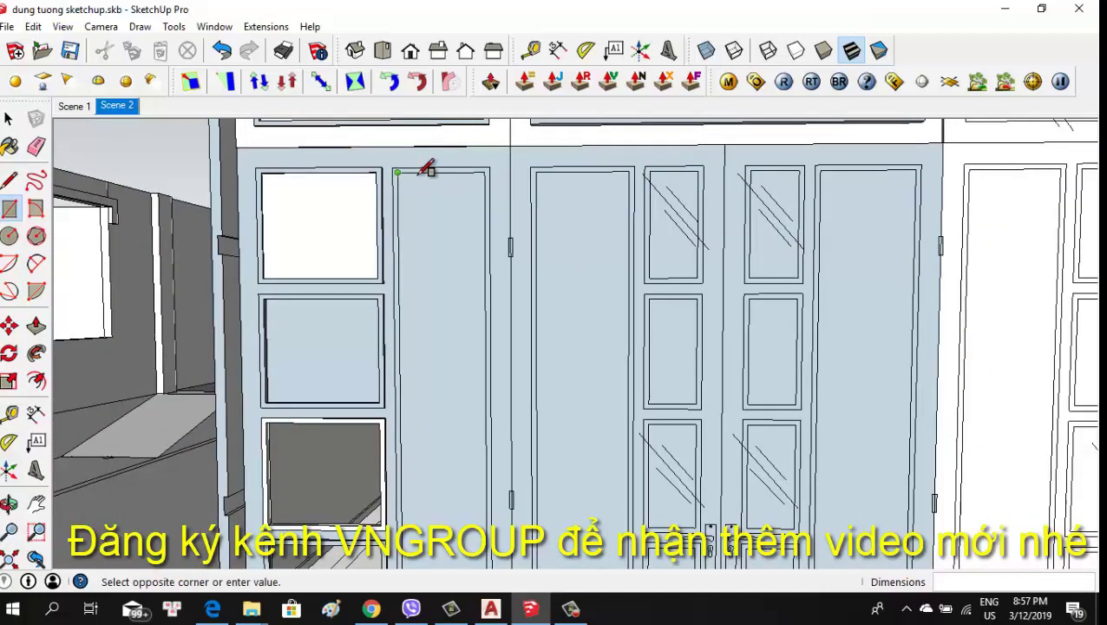
scroll(427, 169, "down", 2)
scroll(457, 457, "up", 2)
scroll(466, 427, "up", 2)
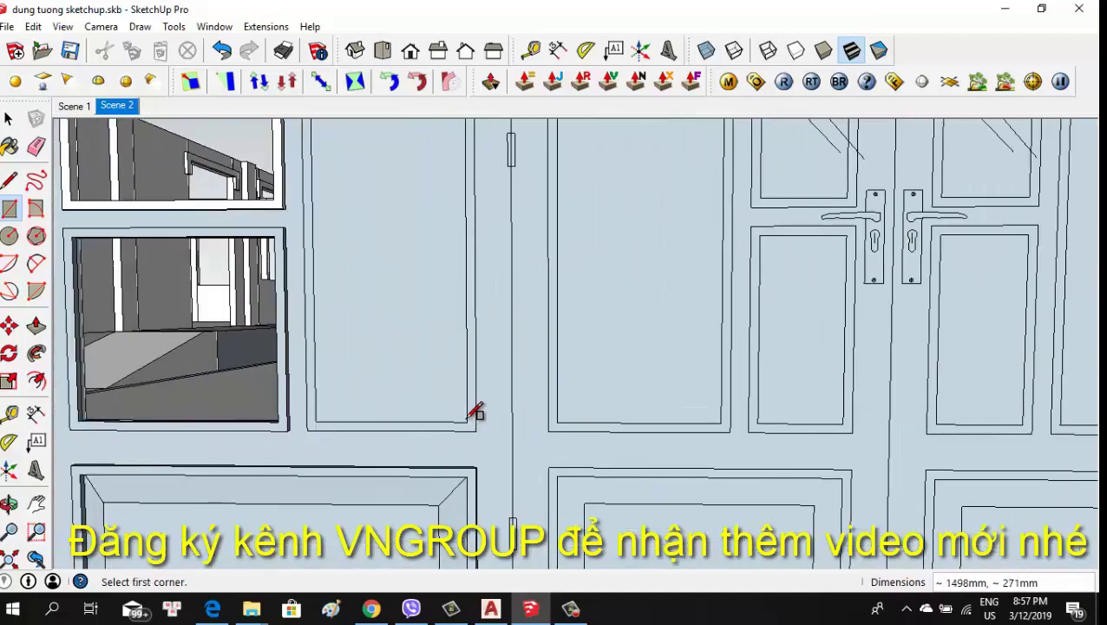
scroll(425, 405, "up", 2)
Push the tall panel's inner face inward to recess it
key("p")
left_click(273, 431)
type("1")
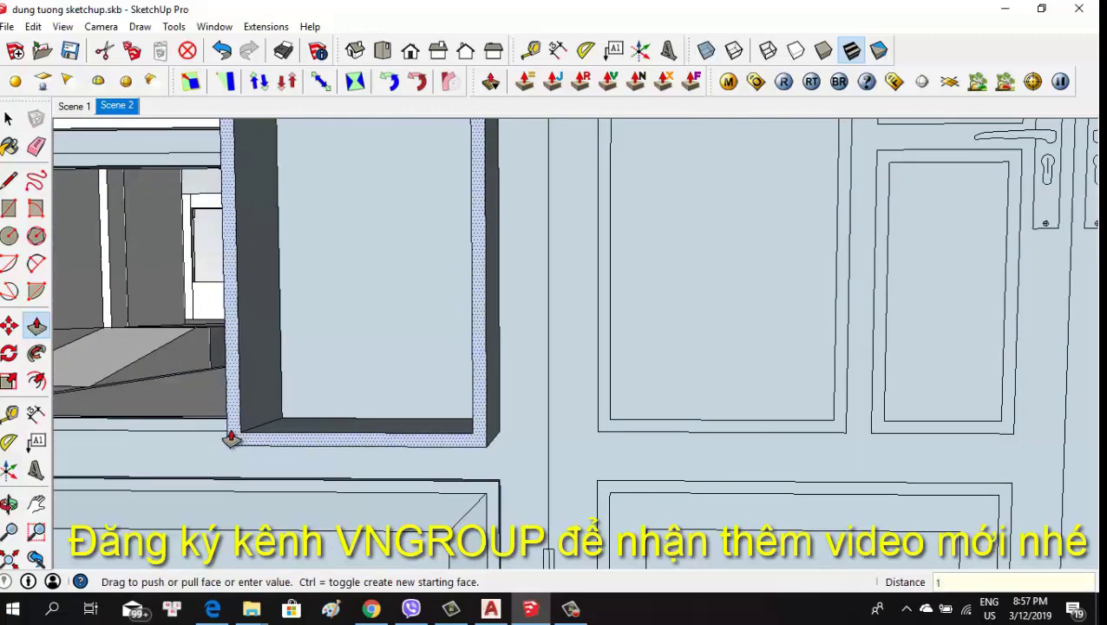
left_click(230, 440)
middle_click_drag(222, 450, 138, 479)
scroll(417, 388, "down", 2)
scroll(417, 388, "down", 2)
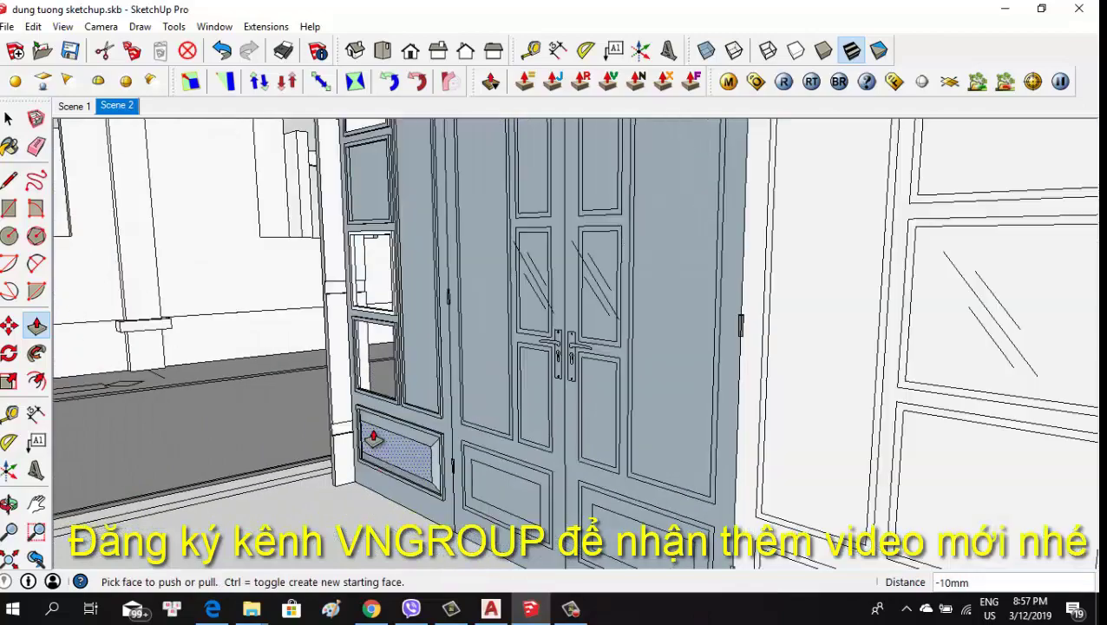
scroll(407, 395, "down", 2)
mouse_move(407, 395)
middle_mouse_down()
mouse_move(143, 395)
mouse_move(519, 420)
middle_mouse_up()
scroll(662, 325, "up", 2)
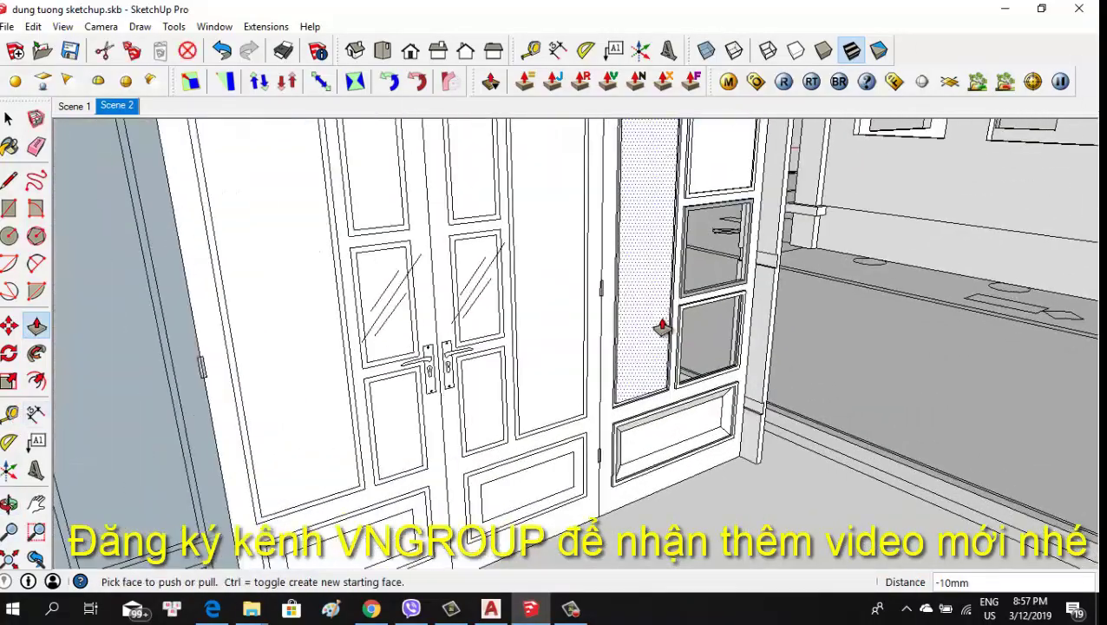
scroll(615, 424, "up", 2)
scroll(588, 440, "up", 2)
Push the panel border face 10mm and extrude the frame border
left_click(576, 460)
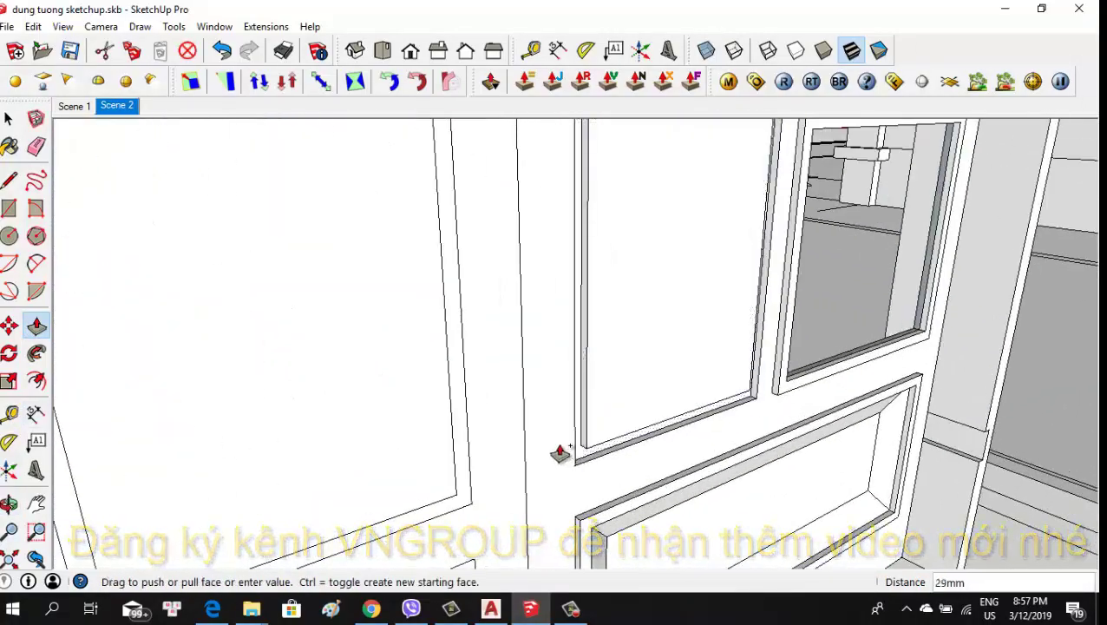
left_click(548, 452)
left_click(580, 460)
type("1")
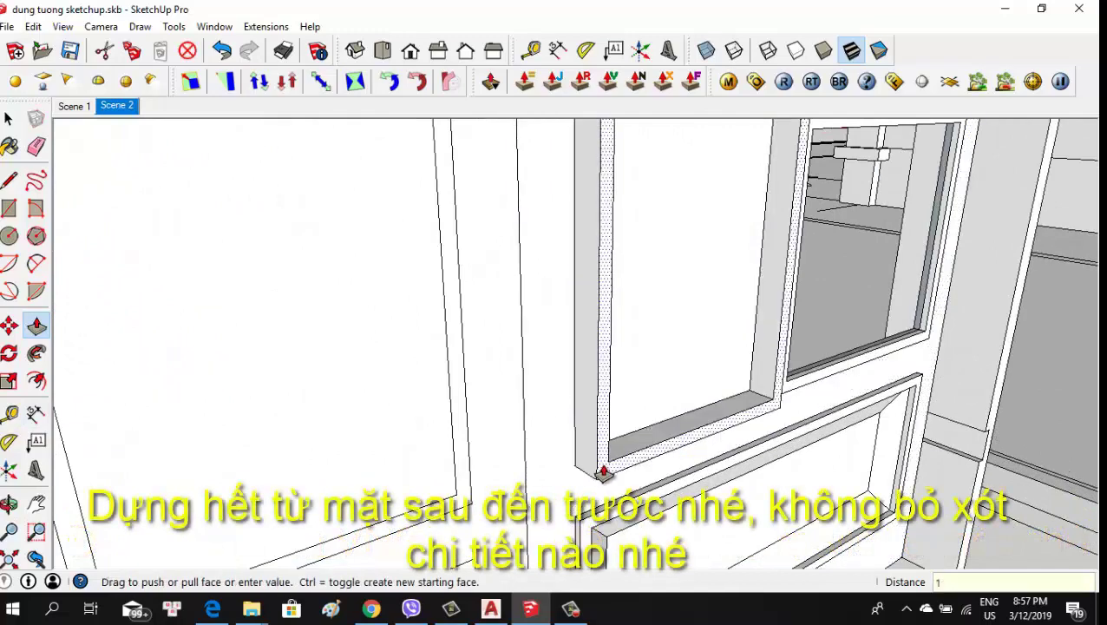
key("Return")
key("space")
Push the door panel face and its narrow side face 5mm each
left_click(667, 356)
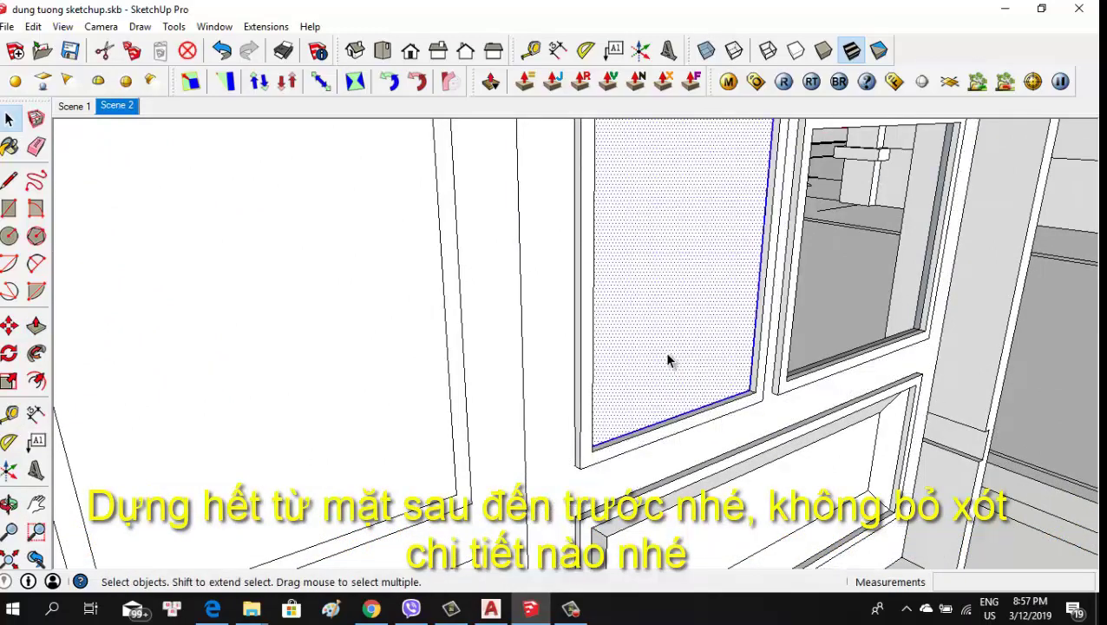
left_click(665, 360, "shift")
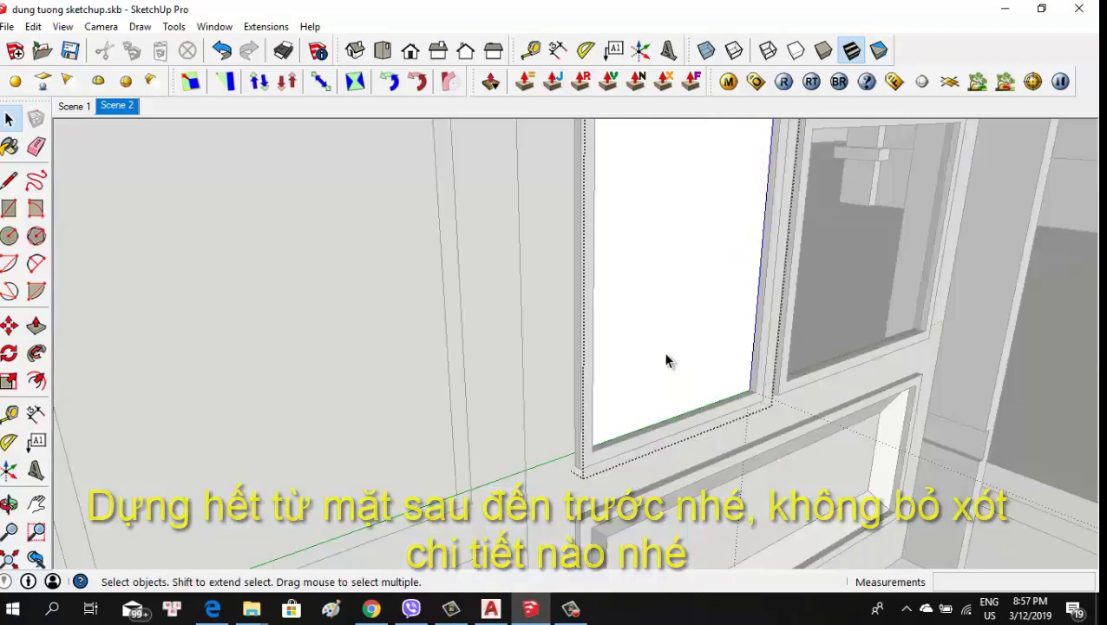
key("p")
left_click(664, 362)
type("5")
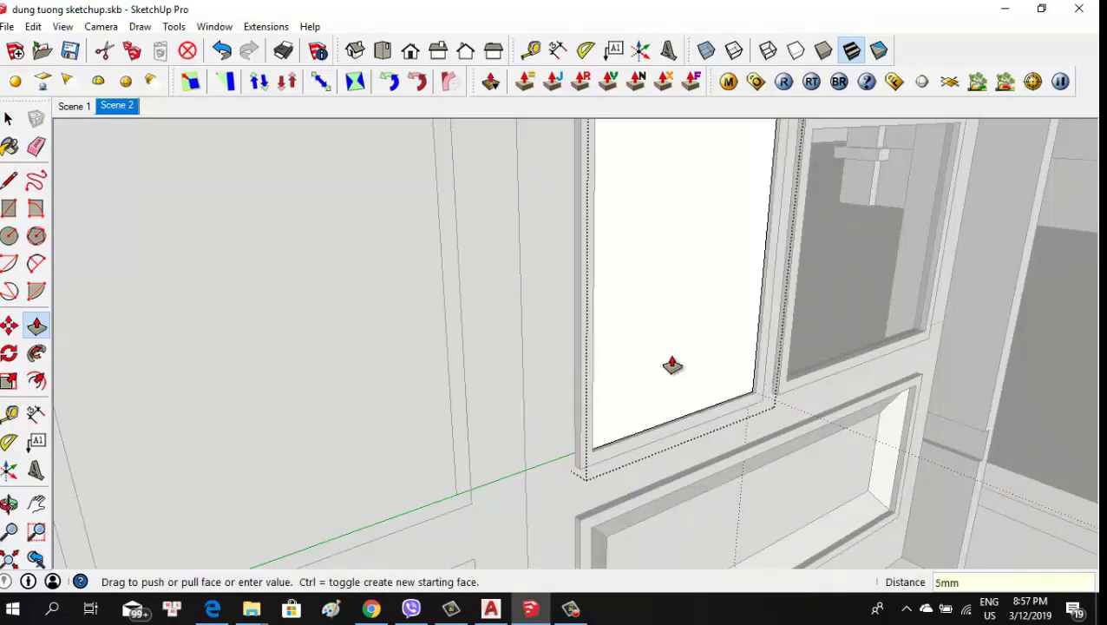
key("Return")
mouse_move(676, 324)
middle_mouse_down()
mouse_move(939, 357)
mouse_move(531, 316)
mouse_move(773, 333)
middle_mouse_up()
left_click(591, 332)
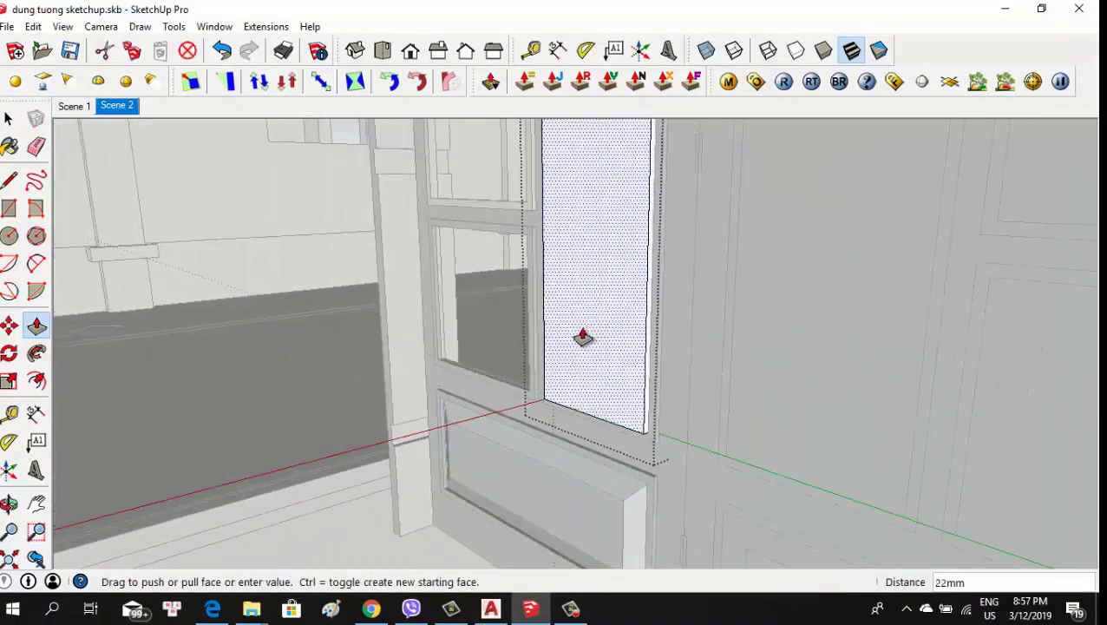
left_click(595, 401)
mouse_move(595, 401)
middle_mouse_down()
mouse_move(700, 366)
mouse_move(756, 391)
middle_mouse_up()
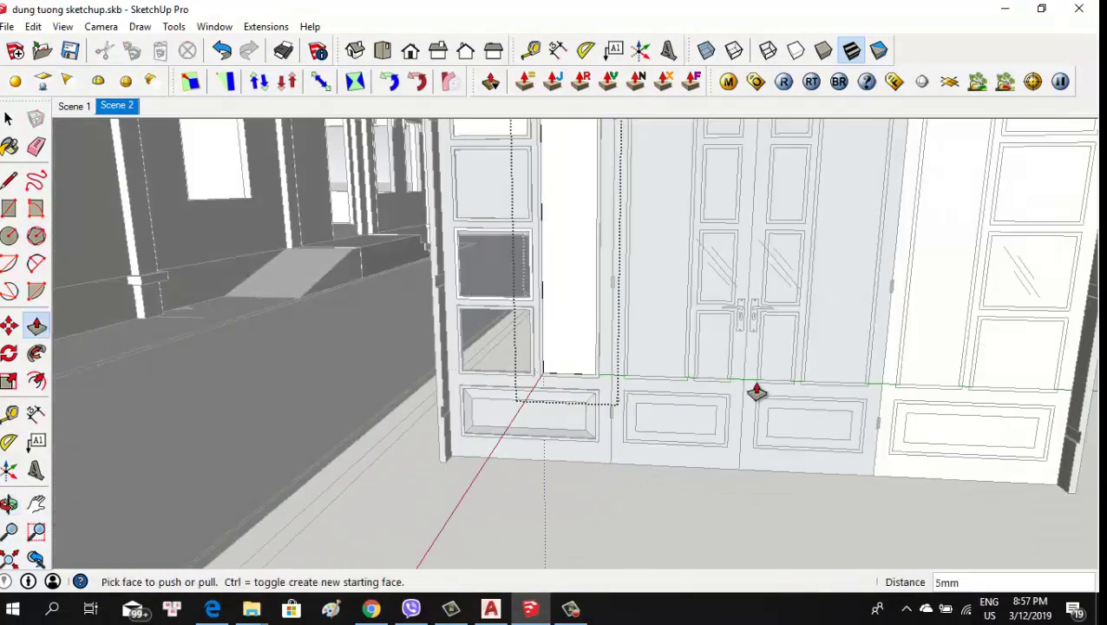
left_click(590, 434)
scroll(607, 391, "down", 3)
middle_click_drag(607, 391, 619, 348)
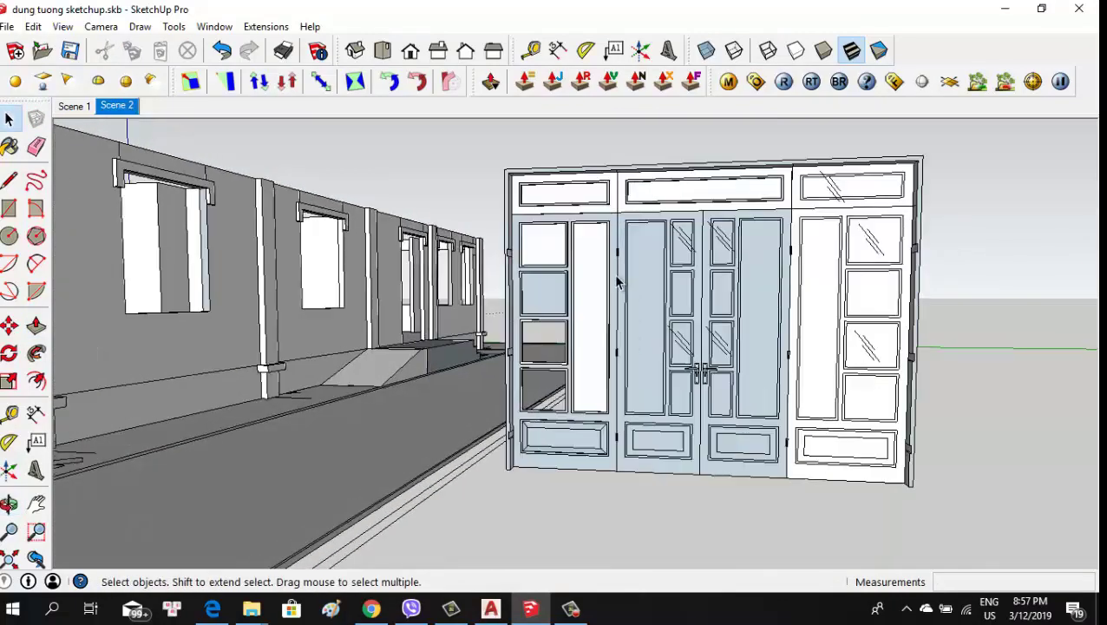
Zoom in on the side door's upper-left corner and select the door face
scroll(618, 294, "up", 5)
middle_click_drag(647, 292, 484, 195)
scroll(483, 195, "up", 3)
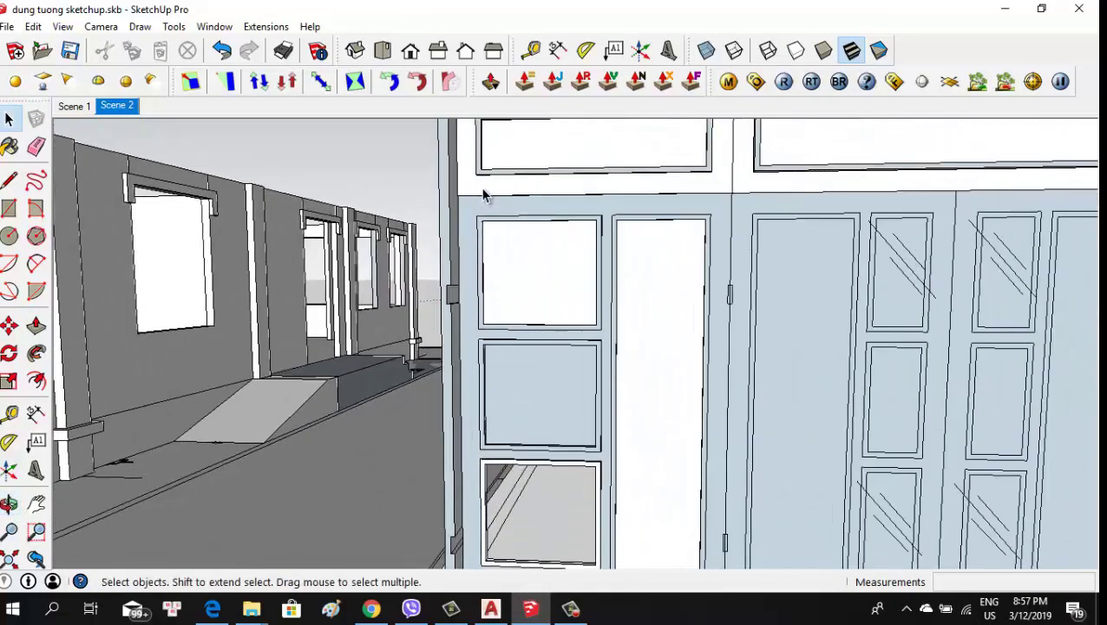
key("r")
mouse_move(533, 258)
middle_mouse_down()
mouse_move(447, 213)
mouse_move(539, 218)
middle_mouse_up()
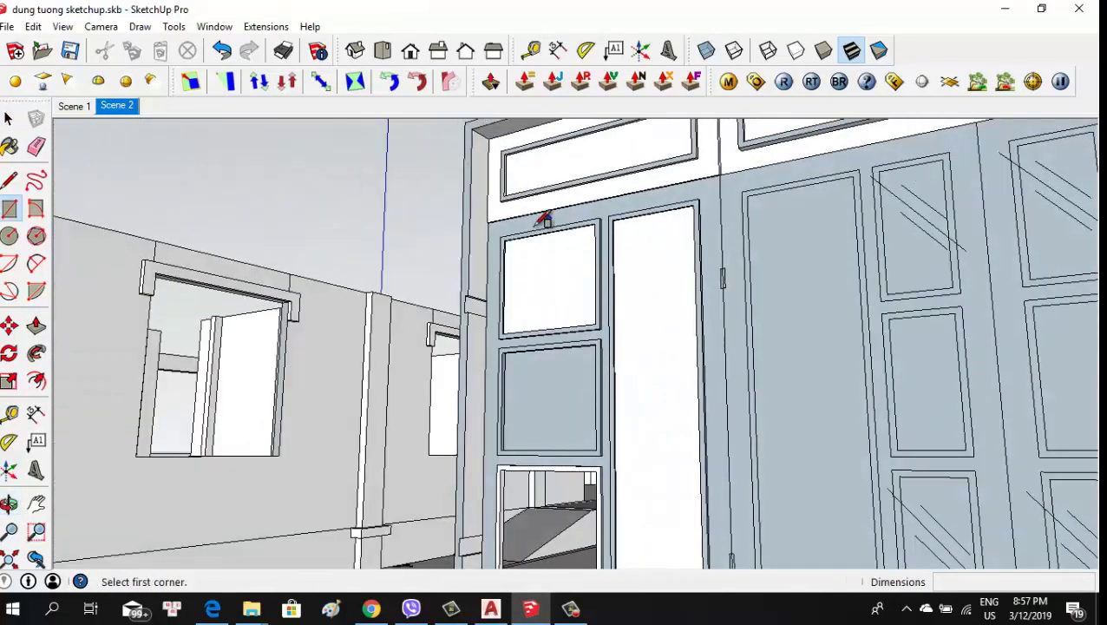
scroll(521, 216, "up", 2)
scroll(489, 209, "up", 2)
scroll(469, 214, "up", 2)
scroll(472, 221, "up", 2)
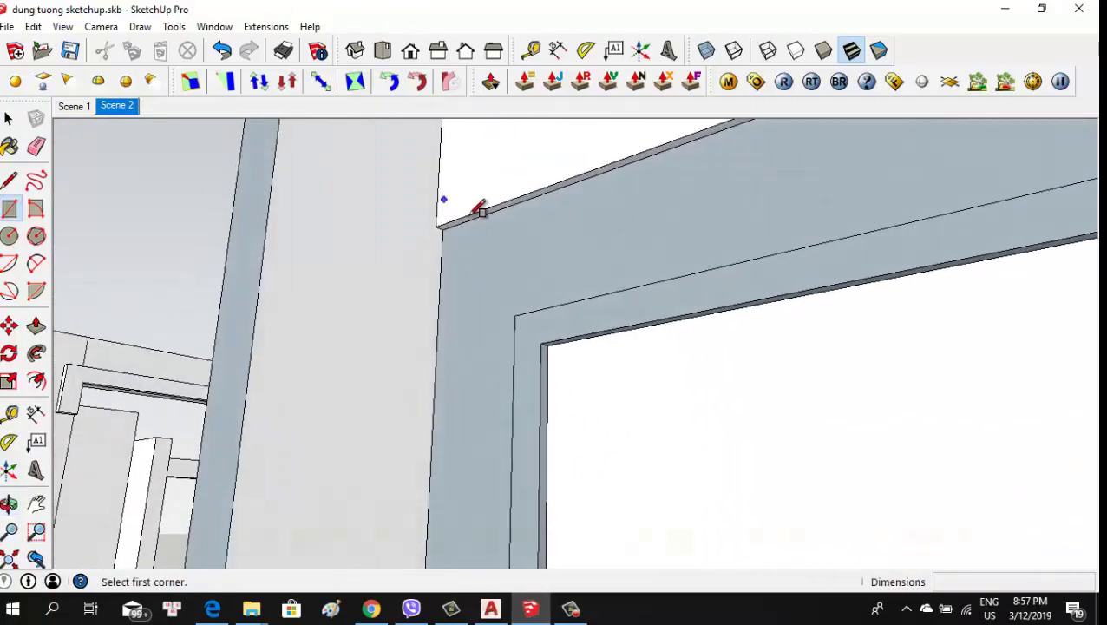
scroll(449, 225, "up", 2)
left_click(481, 299)
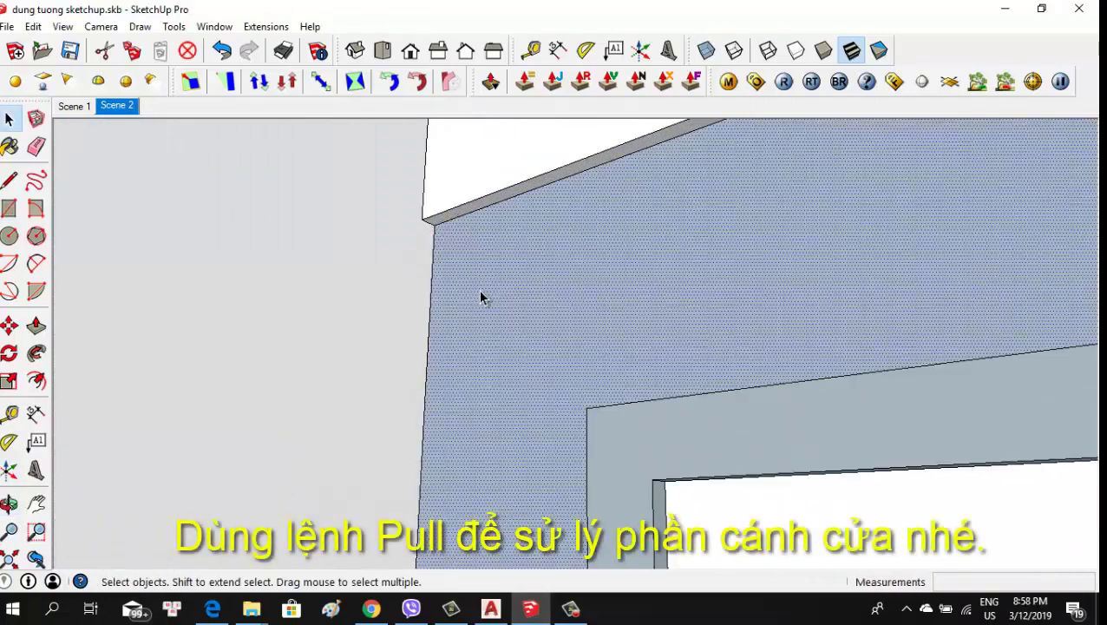
scroll(481, 299, "down", 1)
scroll(512, 286, "down", 2)
scroll(534, 305, "down", 2)
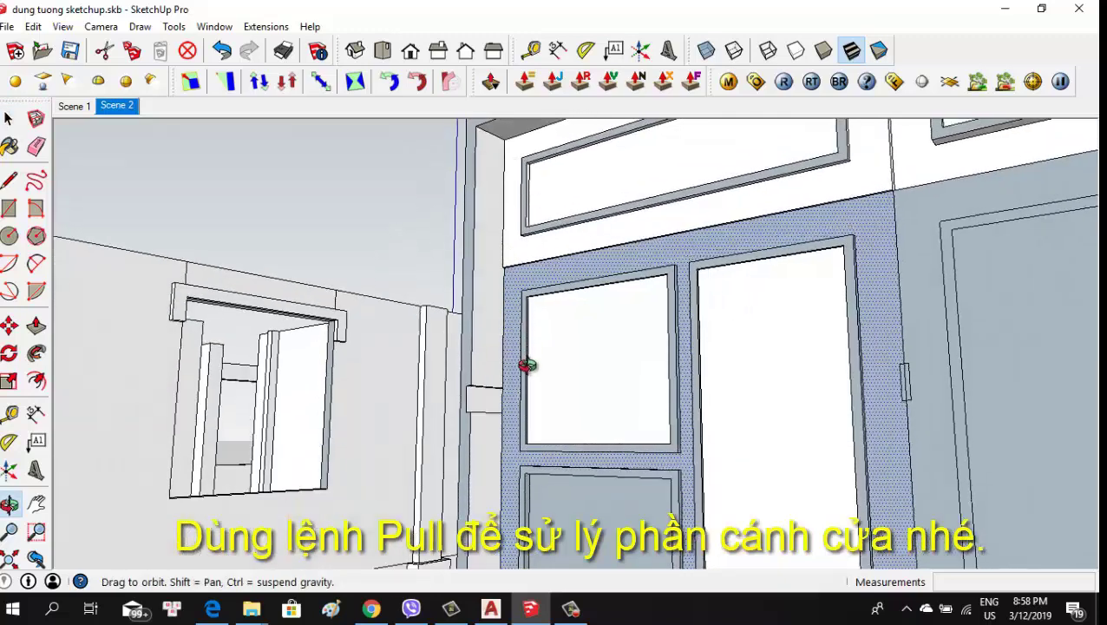
mouse_move(534, 305)
middle_mouse_down()
mouse_move(550, 375)
mouse_move(620, 314)
middle_mouse_up()
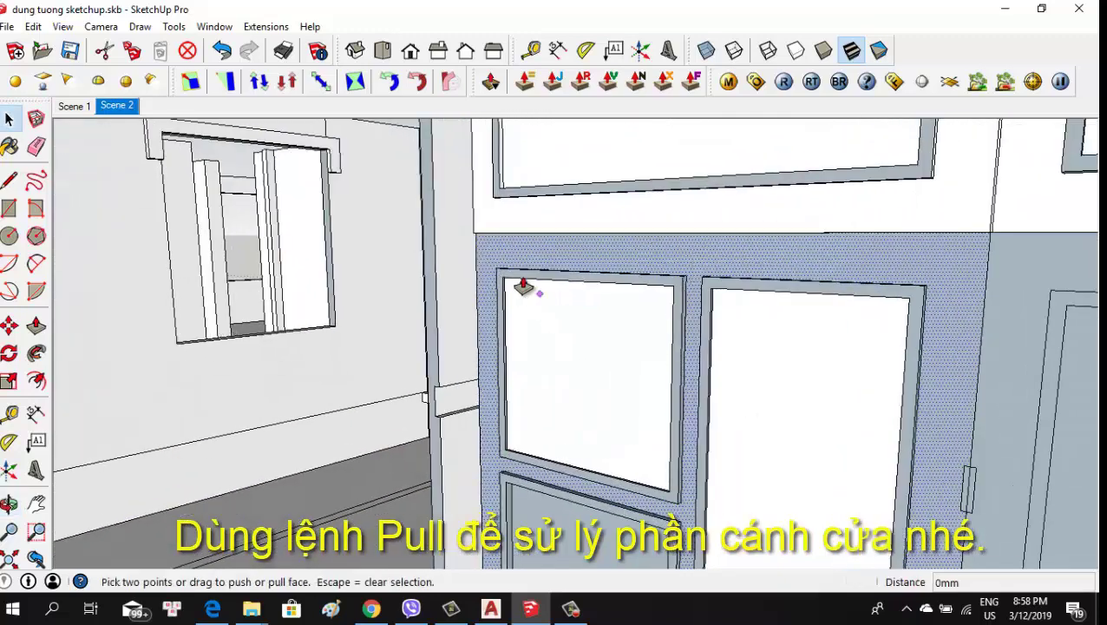
Pull the side door's glass-pane border faces out 5mm
left_click(507, 262)
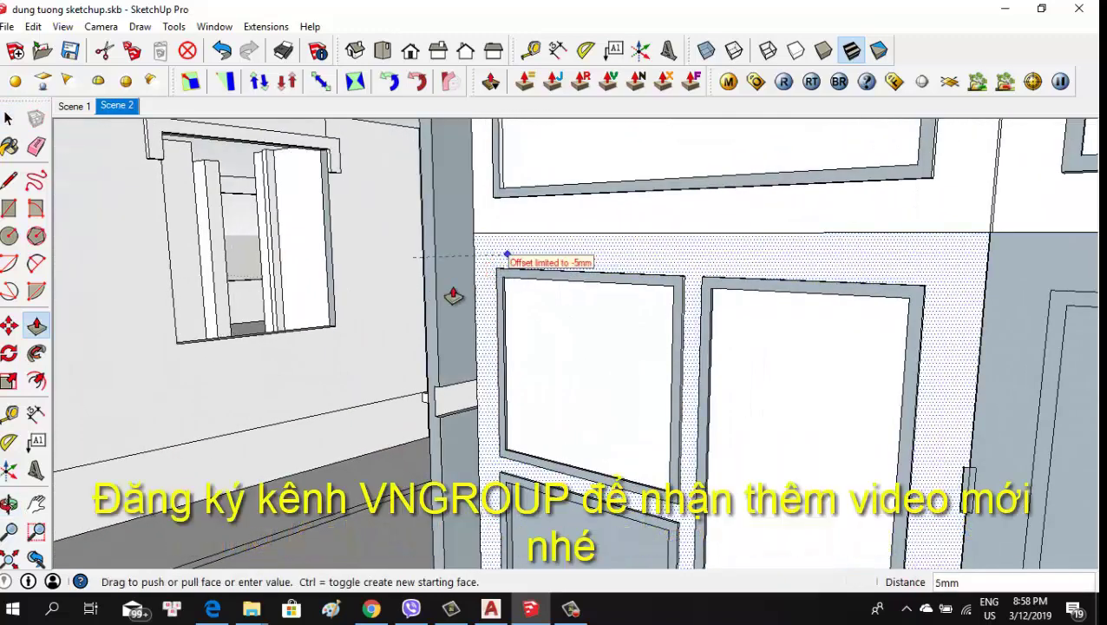
scroll(662, 277, "up", 3)
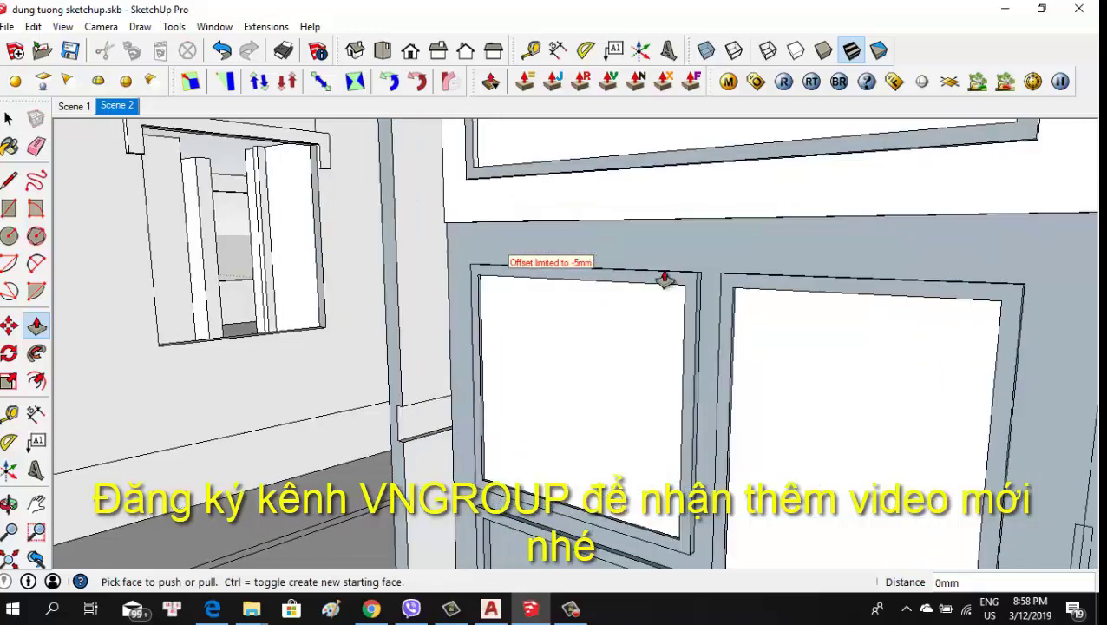
left_click(666, 267)
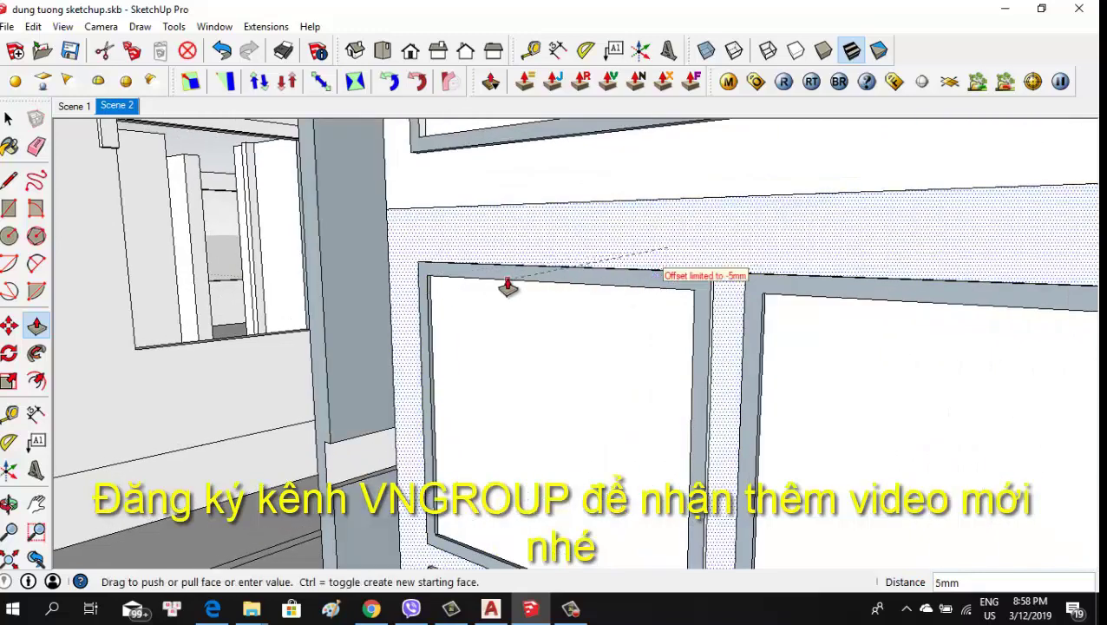
scroll(742, 287, "up", 2)
left_click(708, 270)
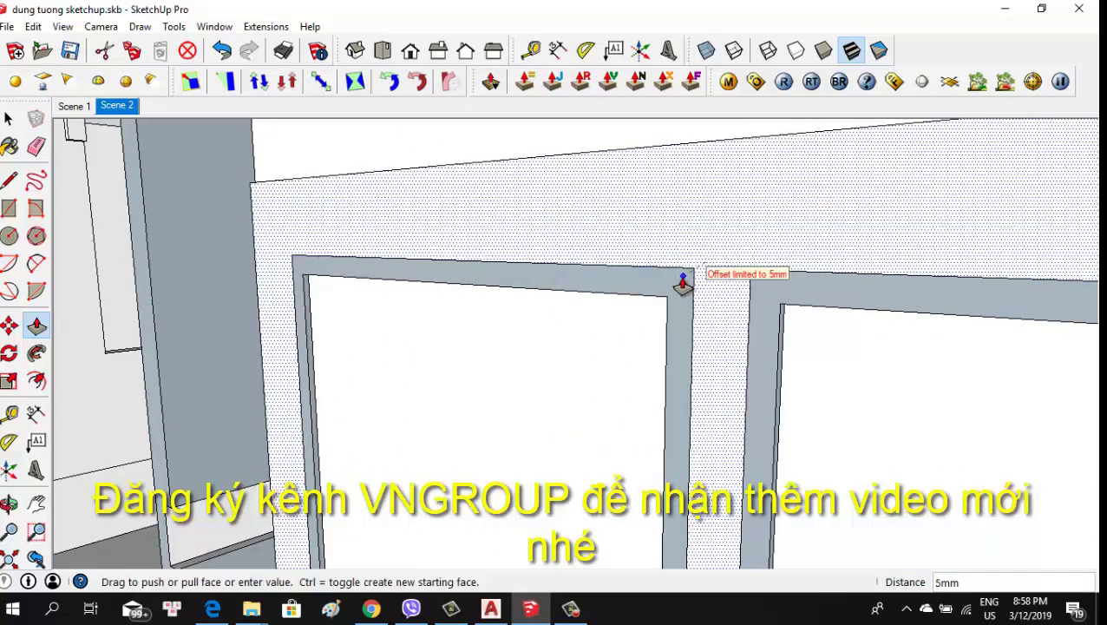
scroll(659, 244, "down", 3)
mouse_move(638, 272)
middle_mouse_down()
mouse_move(602, 338)
mouse_move(635, 356)
mouse_move(697, 316)
middle_mouse_up()
scroll(691, 269, "up", 2)
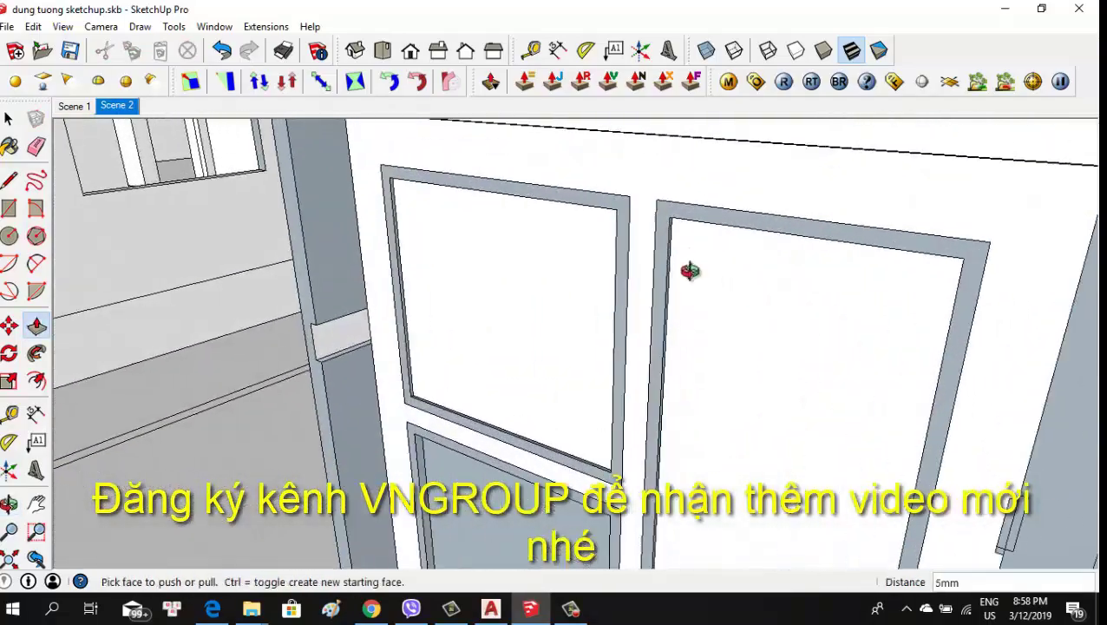
mouse_move(691, 269)
middle_mouse_down()
mouse_move(613, 239)
mouse_move(486, 234)
mouse_move(493, 198)
mouse_move(576, 170)
mouse_move(593, 187)
mouse_move(600, 247)
mouse_move(486, 200)
middle_mouse_up()
Extrude the door frame face 45mm outward from the wall face
key("p")
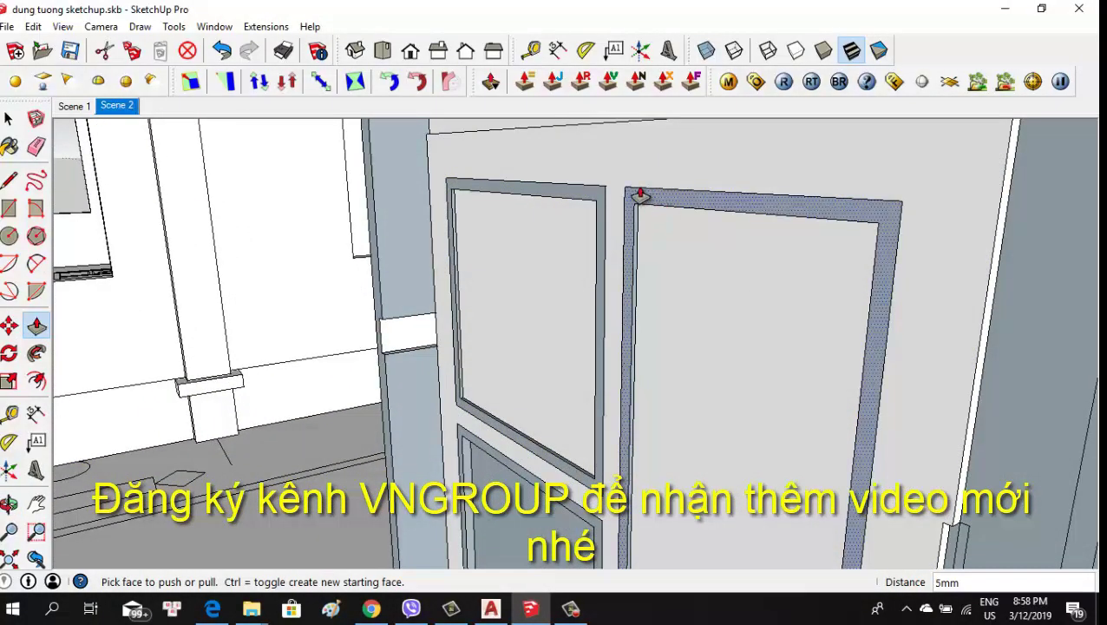
mouse_move(639, 195)
middle_mouse_down()
mouse_move(754, 250)
mouse_move(952, 228)
mouse_move(952, 121)
mouse_move(1059, 152)
mouse_move(864, 153)
mouse_move(699, 274)
mouse_move(479, 210)
middle_mouse_up()
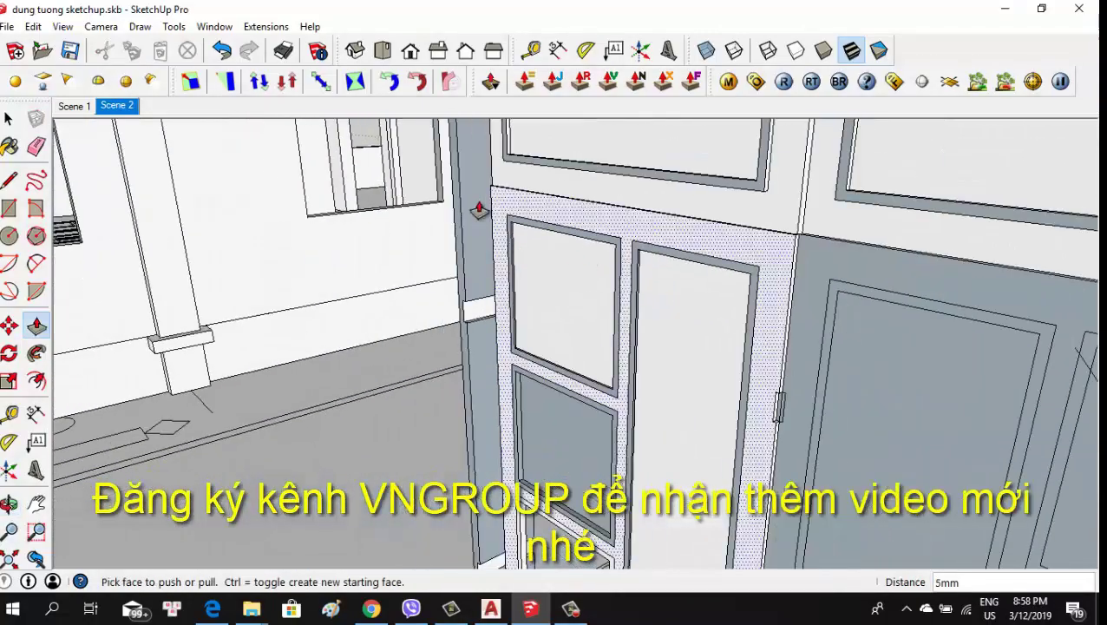
mouse_move(753, 234)
middle_mouse_down()
mouse_move(709, 179)
mouse_move(667, 197)
mouse_move(655, 235)
mouse_move(666, 287)
mouse_move(655, 289)
middle_mouse_up()
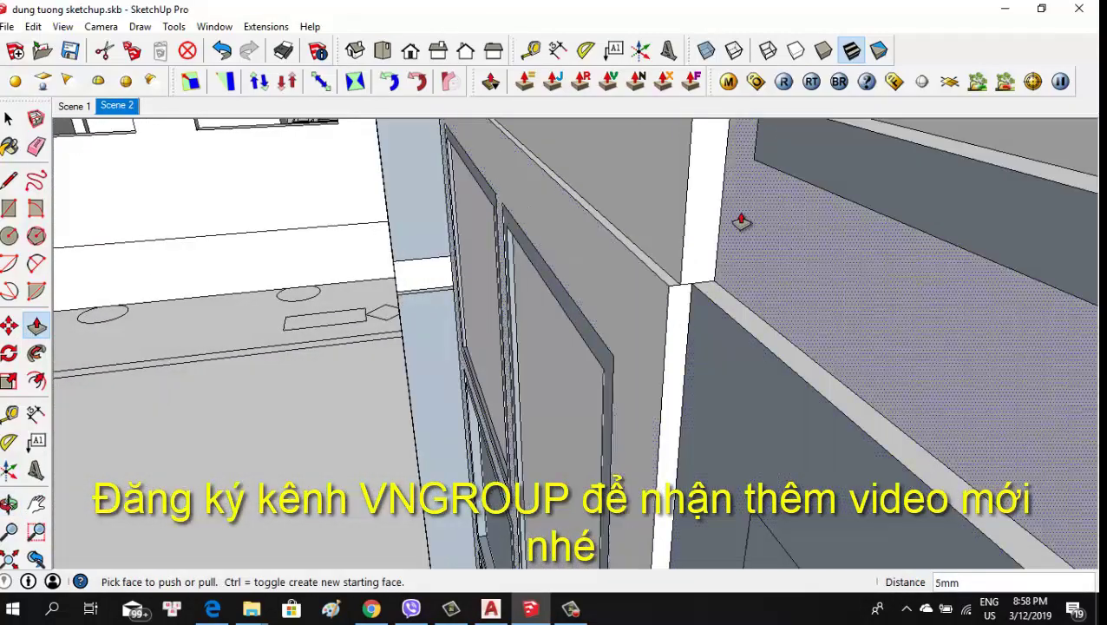
mouse_move(742, 222)
middle_mouse_down()
mouse_move(716, 314)
mouse_move(642, 325)
middle_mouse_up()
scroll(749, 314, "up", 2)
scroll(746, 314, "down", 2)
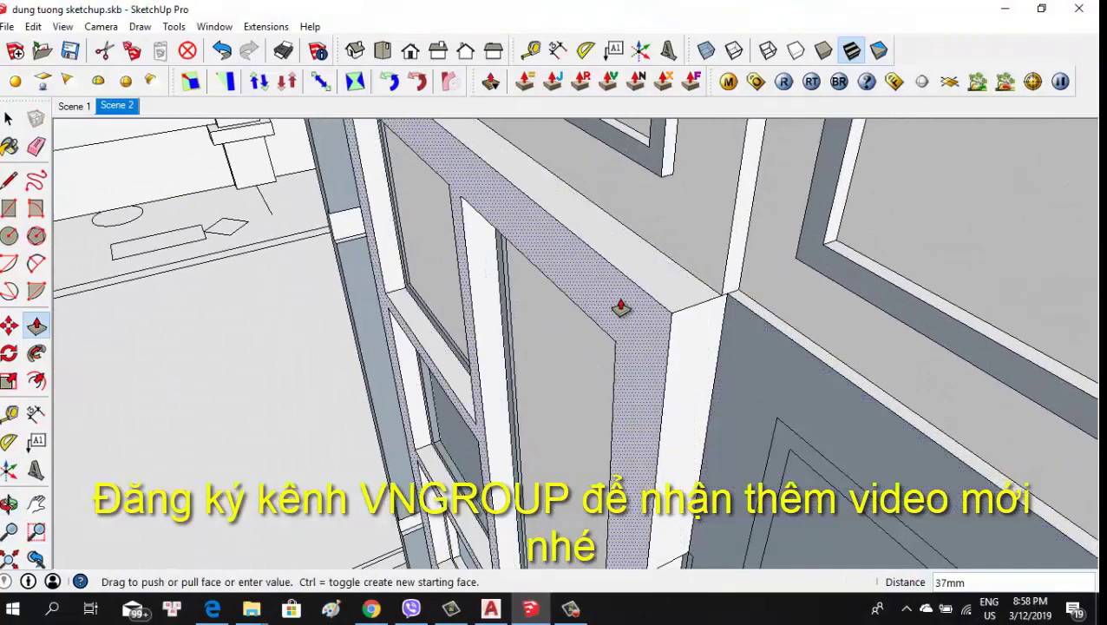
mouse_move(596, 308)
middle_mouse_down()
mouse_move(600, 316)
mouse_move(719, 220)
mouse_move(699, 140)
mouse_move(532, 270)
mouse_move(574, 279)
mouse_move(585, 331)
mouse_move(565, 390)
middle_mouse_up()
scroll(564, 389, "up", 2)
scroll(581, 239, "up", 2)
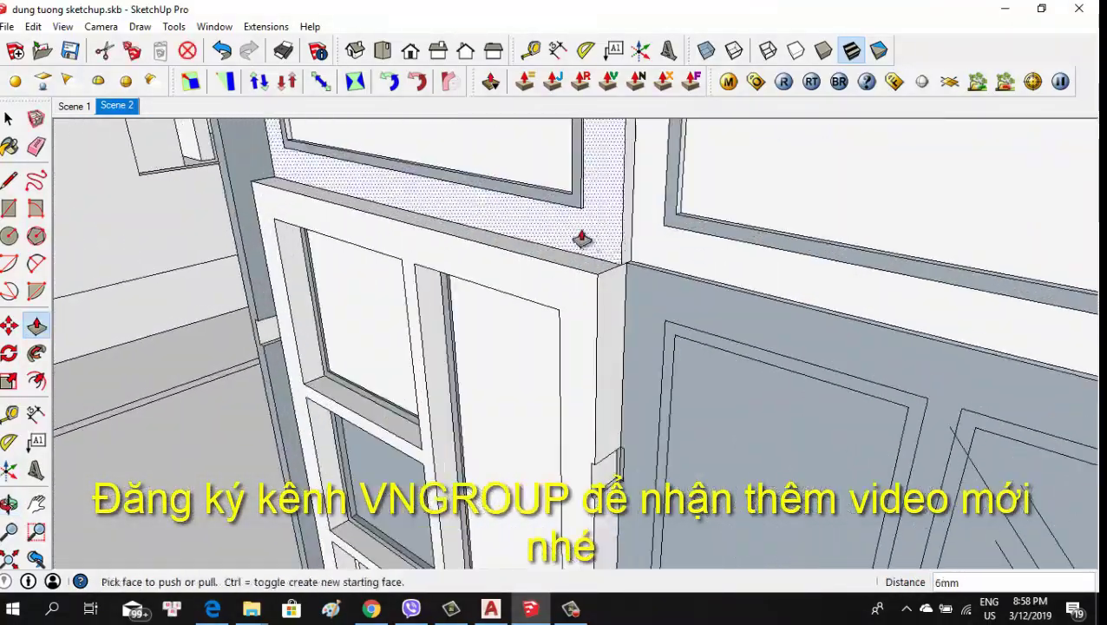
left_click(621, 232)
left_click(593, 314)
scroll(594, 314, "down", 5)
middle_click_drag(512, 334, 469, 275)
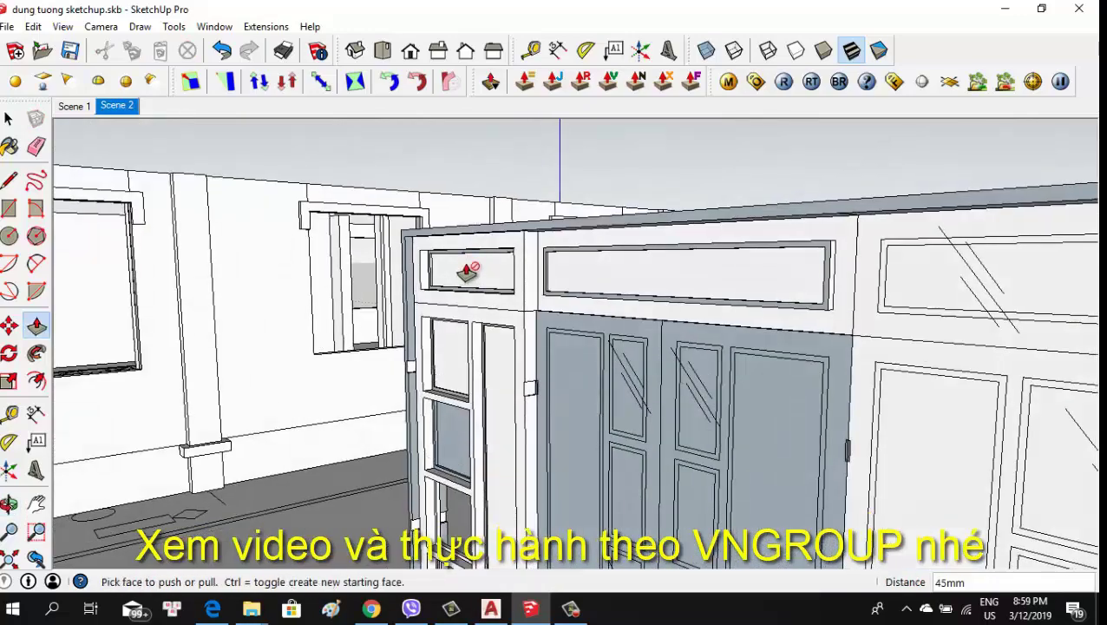
Push/pull the upper frame face so the transom panel sits recessed 40mm
scroll(420, 264, "up", 2)
scroll(440, 254, "up", 2)
scroll(427, 255, "up", 1)
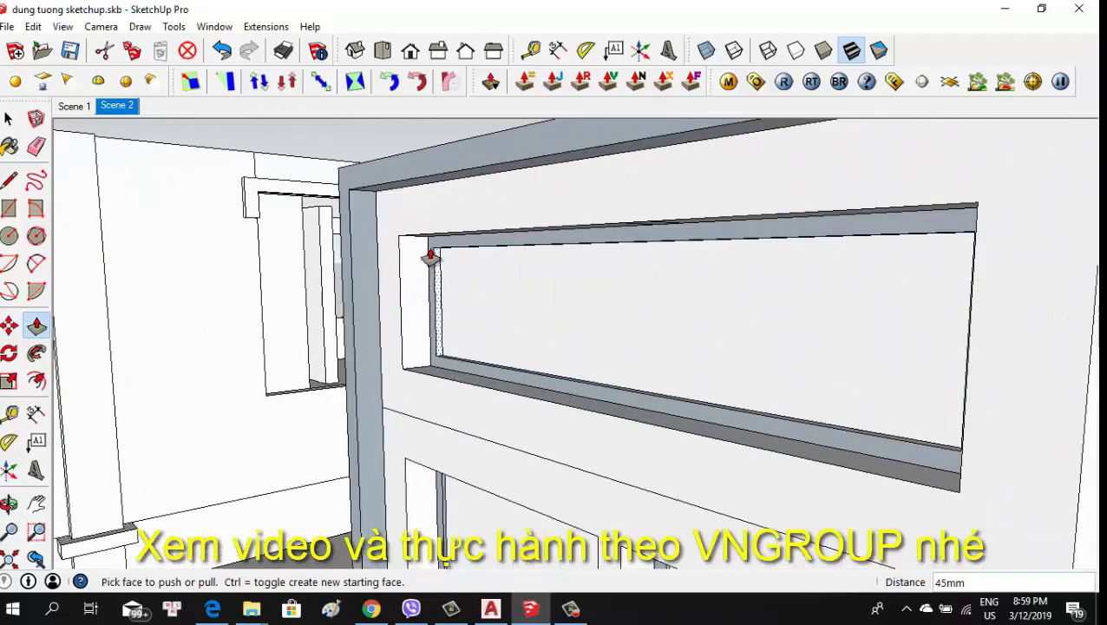
scroll(428, 254, "down", 2)
middle_click_drag(588, 289, 991, 267)
scroll(368, 312, "down", 3)
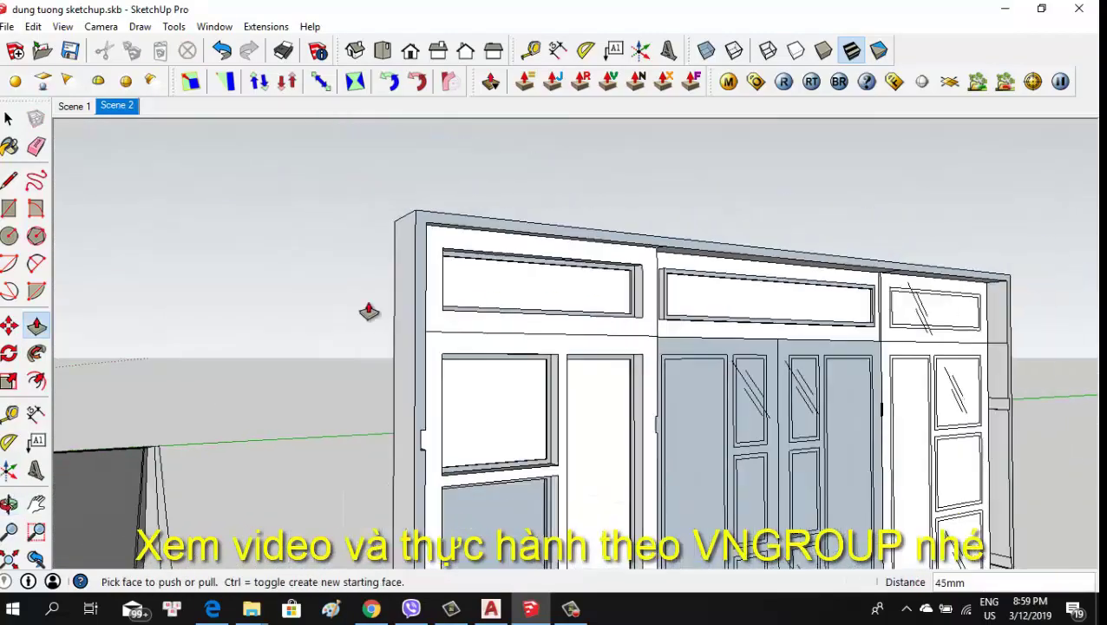
middle_click_drag(368, 311, 815, 382)
scroll(636, 354, "up", 3)
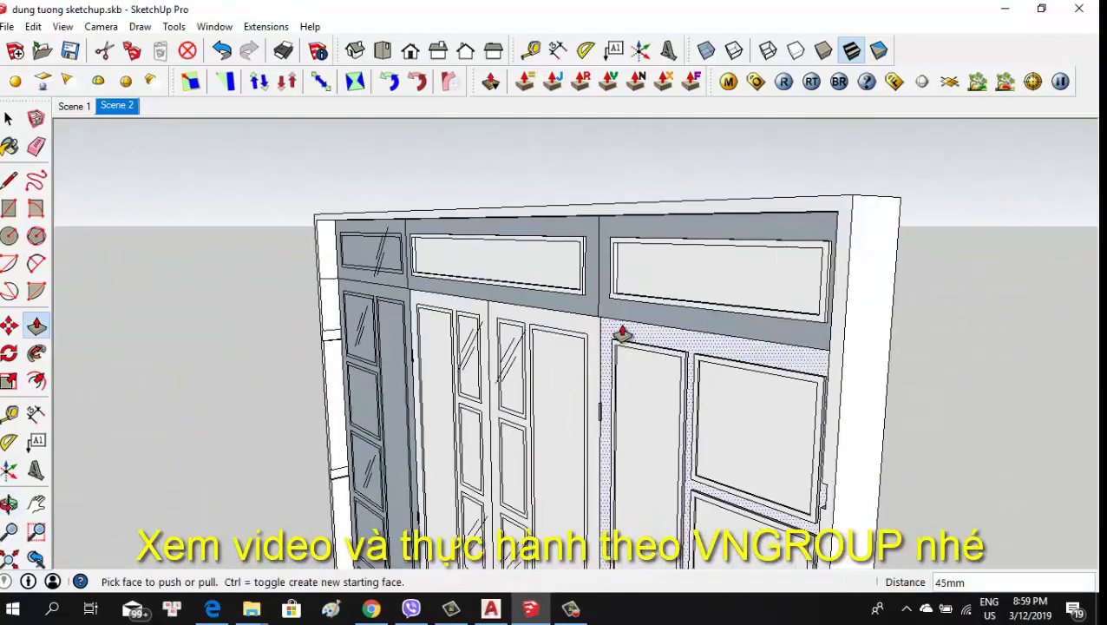
scroll(622, 334, "up", 2)
mouse_move(615, 328)
middle_mouse_down()
mouse_move(627, 222)
mouse_move(607, 227)
middle_mouse_up()
scroll(623, 260, "up", 2)
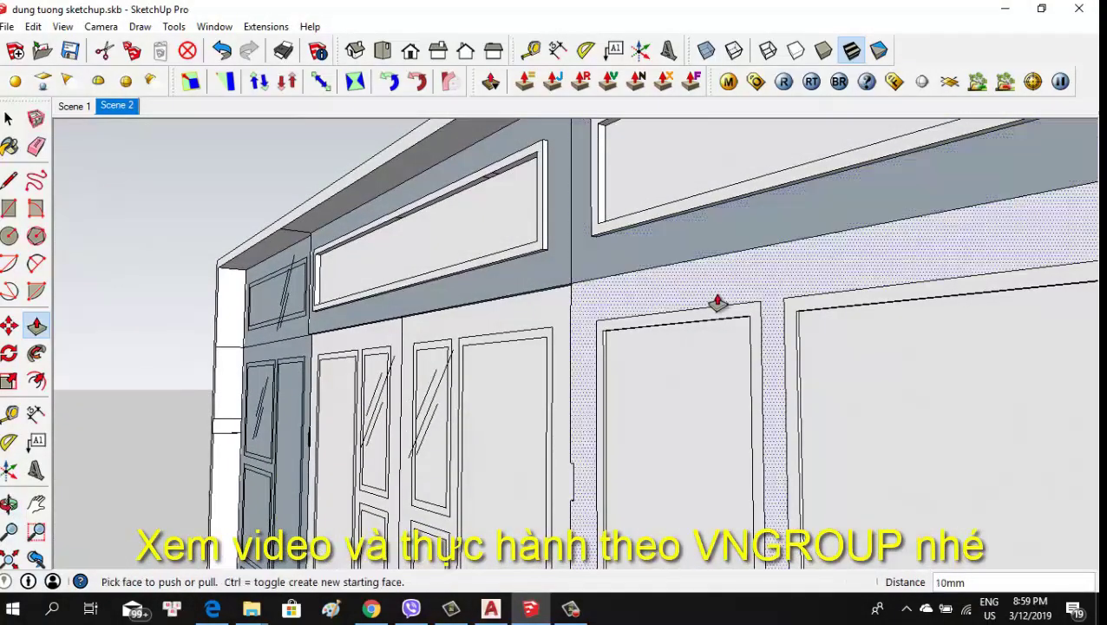
mouse_move(717, 303)
middle_mouse_down()
mouse_move(761, 329)
mouse_move(648, 348)
mouse_move(595, 295)
mouse_move(539, 301)
mouse_move(711, 413)
mouse_move(563, 286)
middle_mouse_up()
left_click(595, 295)
type("-40")
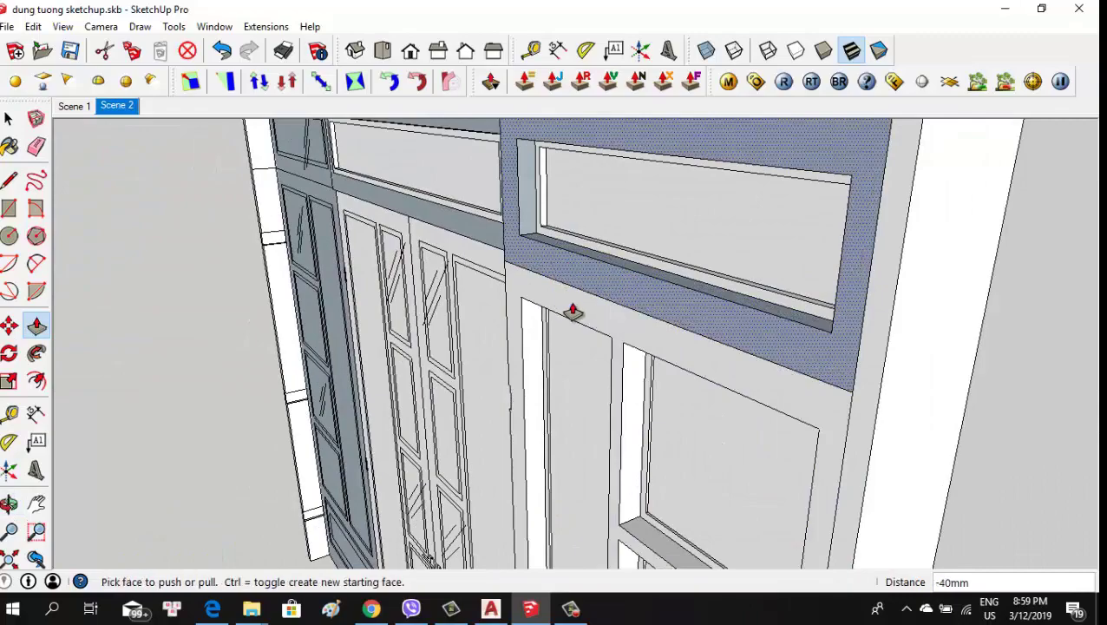
mouse_move(572, 312)
middle_mouse_down()
mouse_move(594, 272)
mouse_move(682, 240)
mouse_move(353, 299)
mouse_move(226, 281)
mouse_move(353, 252)
mouse_move(292, 259)
middle_mouse_up()
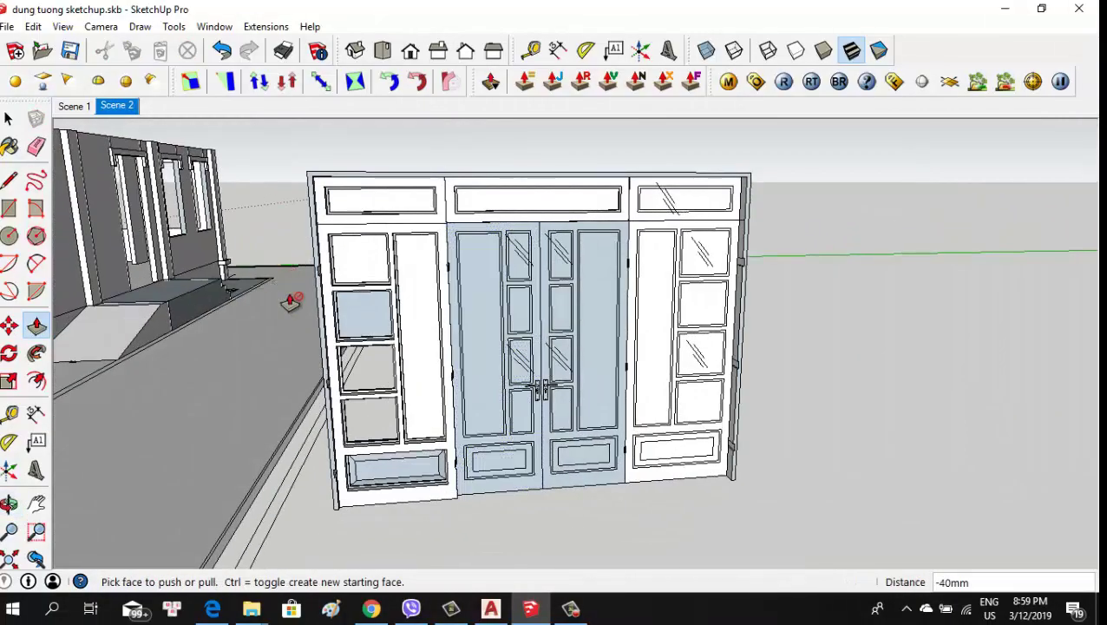
mouse_move(512, 365)
middle_mouse_down()
mouse_move(492, 356)
mouse_move(513, 296)
middle_mouse_up()
Start a rectangle at the upper-left panel corner of the double door's larger leaf
scroll(525, 277, "up", 3)
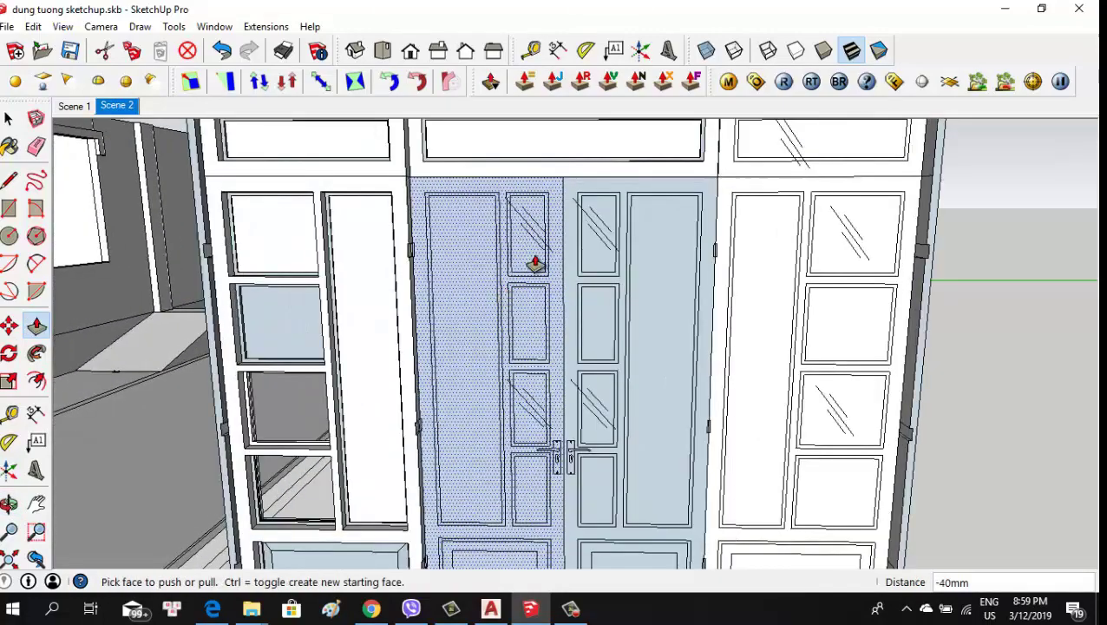
scroll(444, 217, "up", 3)
middle_click_drag(440, 210, 425, 250)
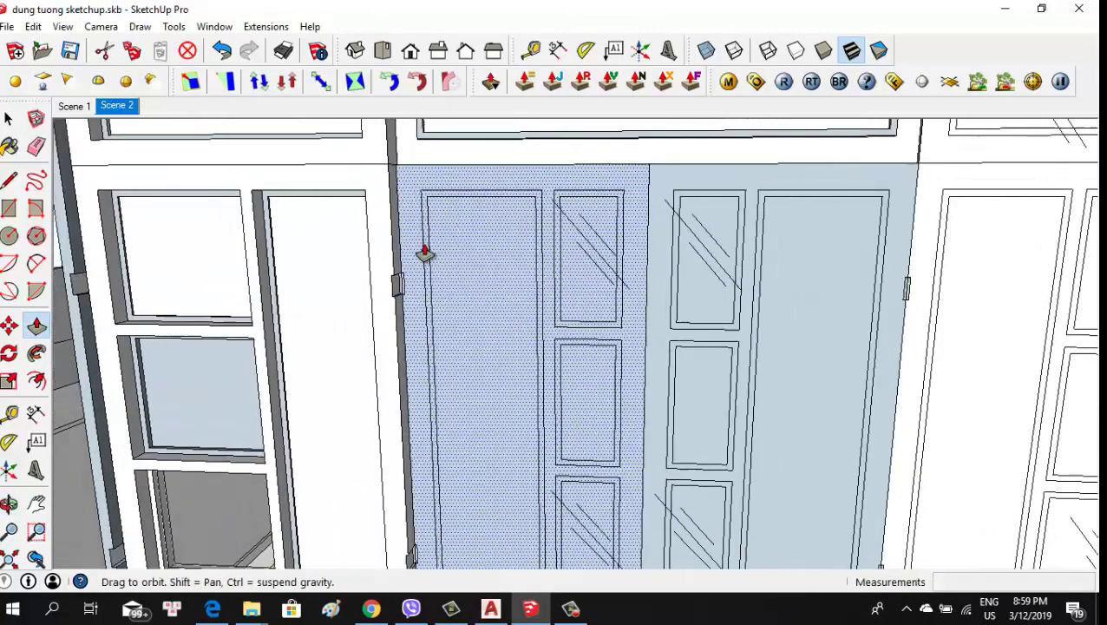
scroll(438, 253, "up", 2)
key("r")
scroll(425, 169, "up", 2)
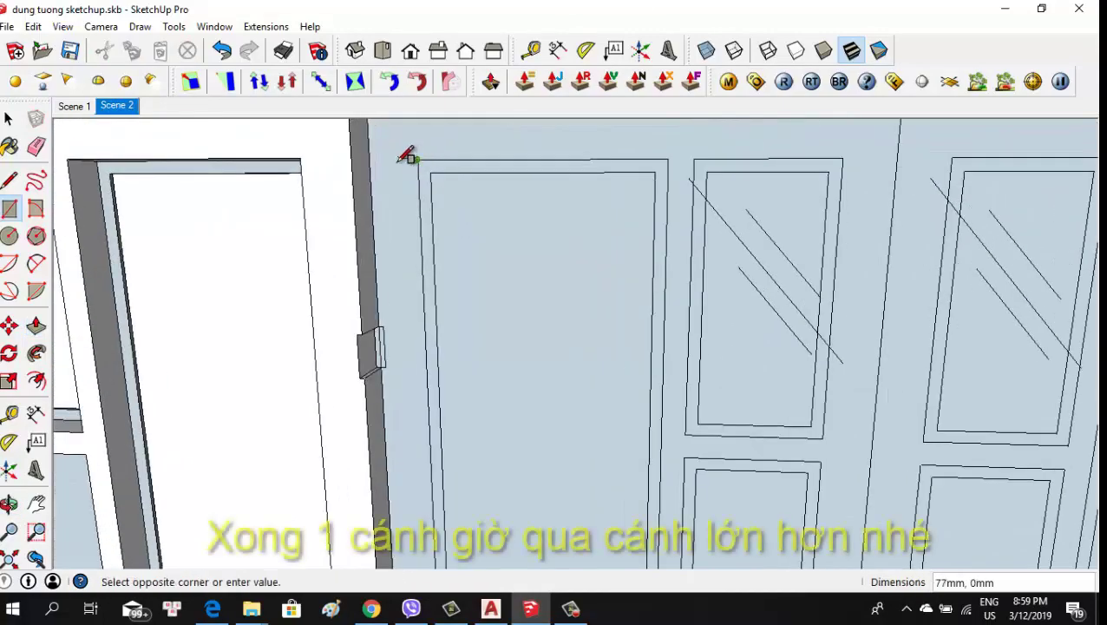
scroll(451, 169, "down", 2)
scroll(525, 381, "down", 2)
scroll(525, 365, "down", 2)
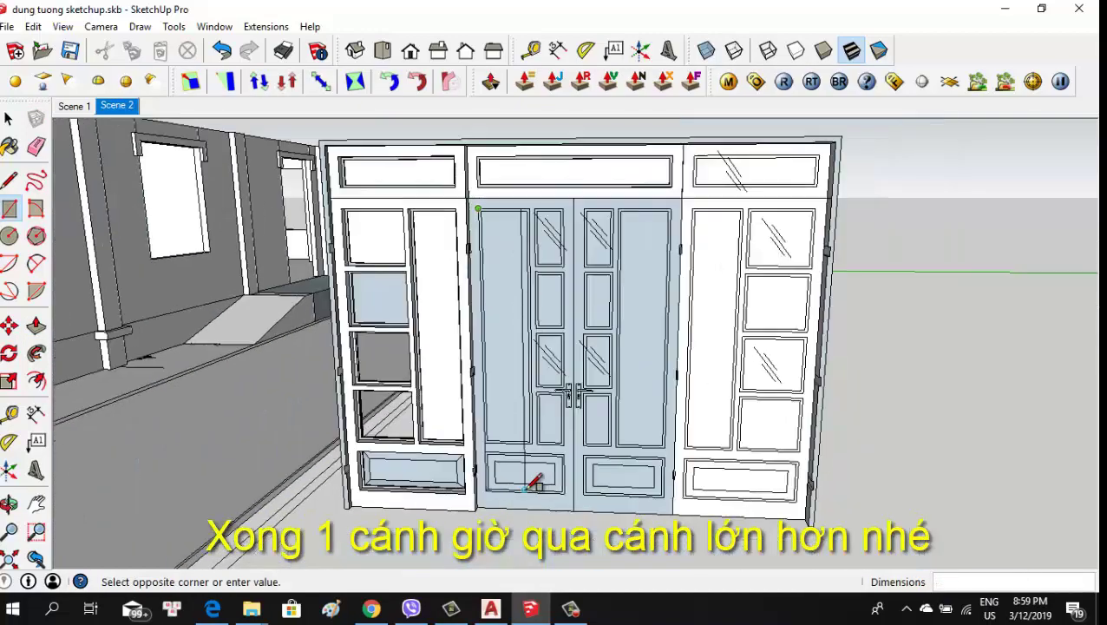
scroll(525, 488, "up", 2)
scroll(543, 418, "up", 2)
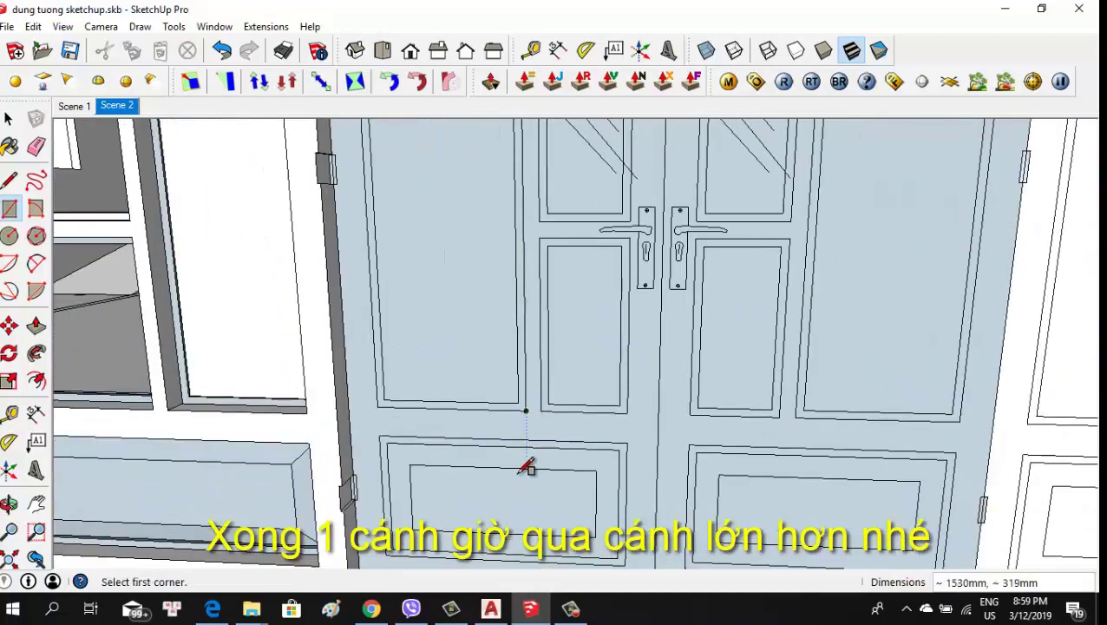
scroll(524, 460, "down", 3)
scroll(513, 415, "up", 2)
middle_click_drag(527, 366, 499, 180)
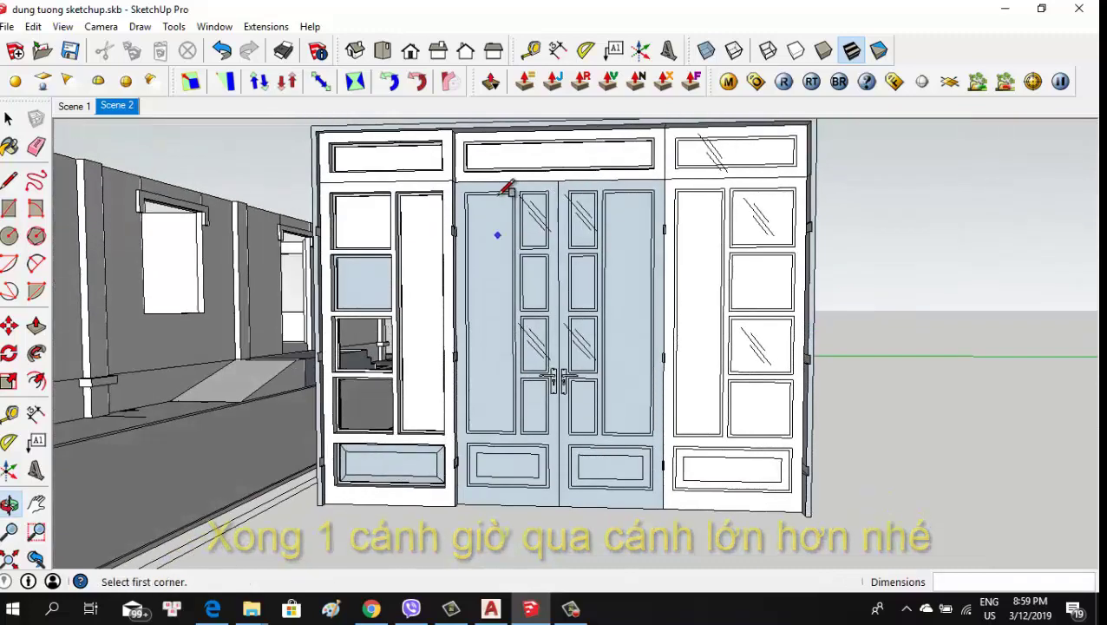
scroll(482, 202, "up", 3)
scroll(461, 230, "up", 3)
scroll(438, 213, "up", 2)
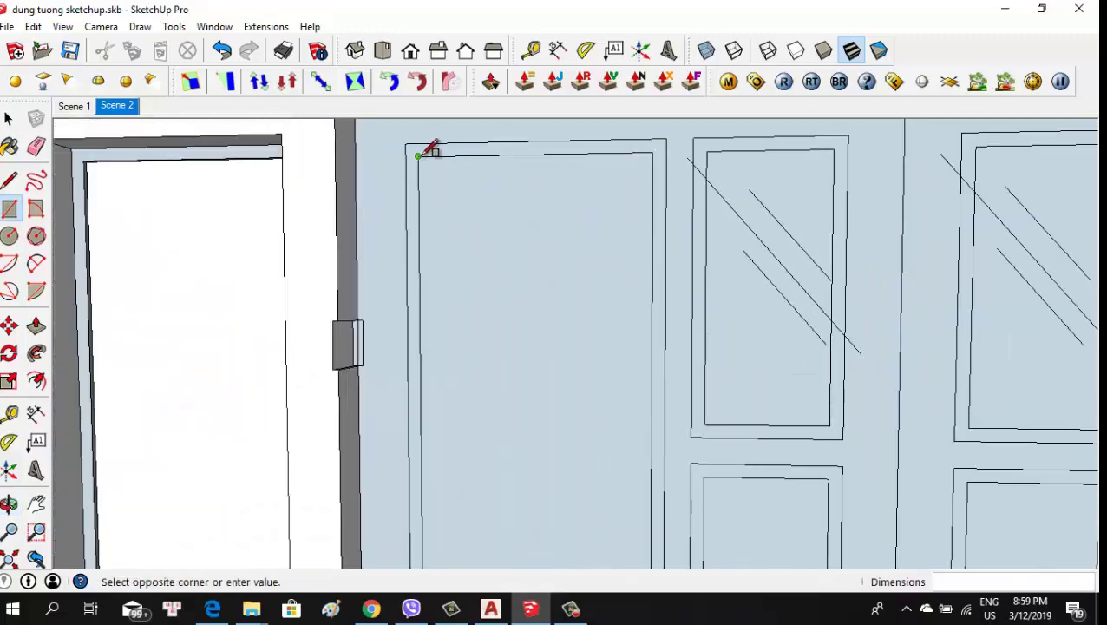
Push the door leaf's frame face in 10mm
scroll(420, 155, "down", 5)
scroll(532, 527, "up", 2)
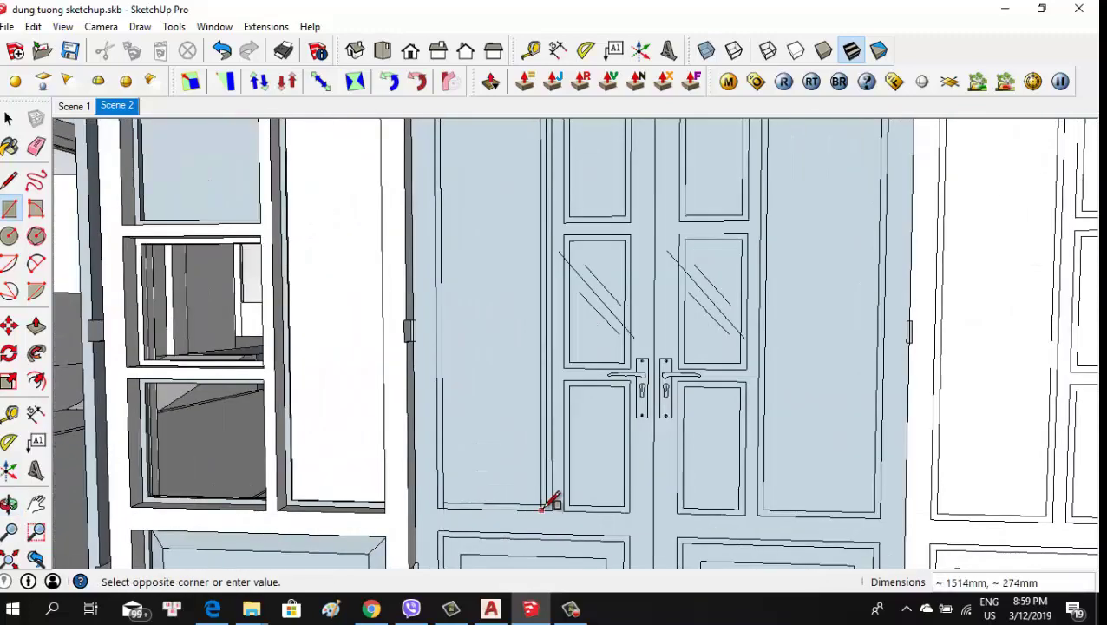
scroll(560, 490, "down", 2)
scroll(546, 484, "down", 2)
key("p")
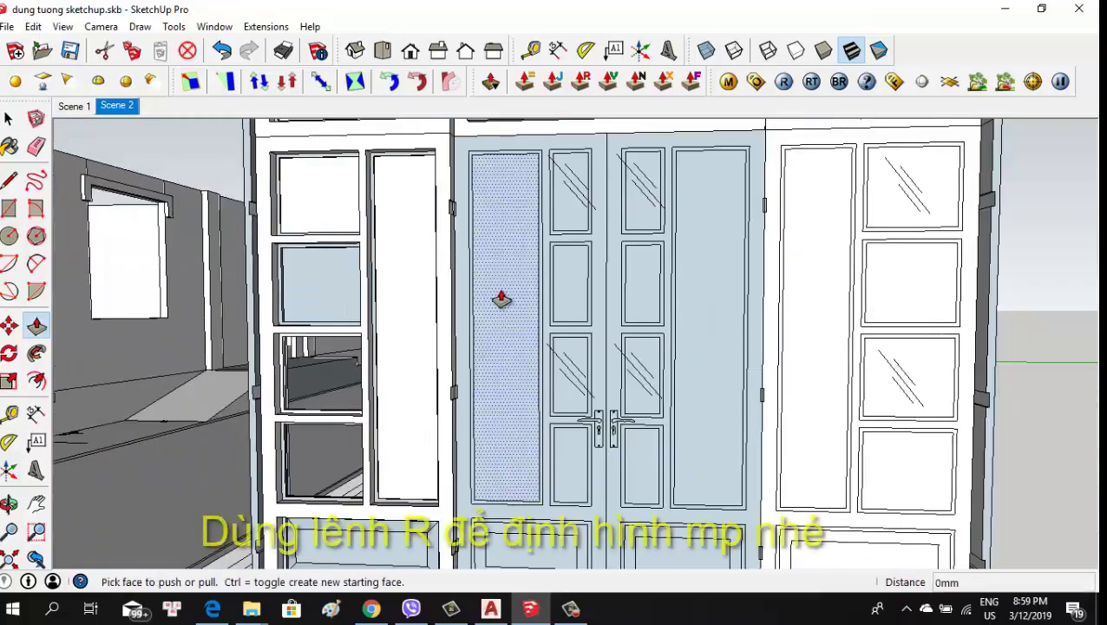
scroll(492, 140, "up", 2)
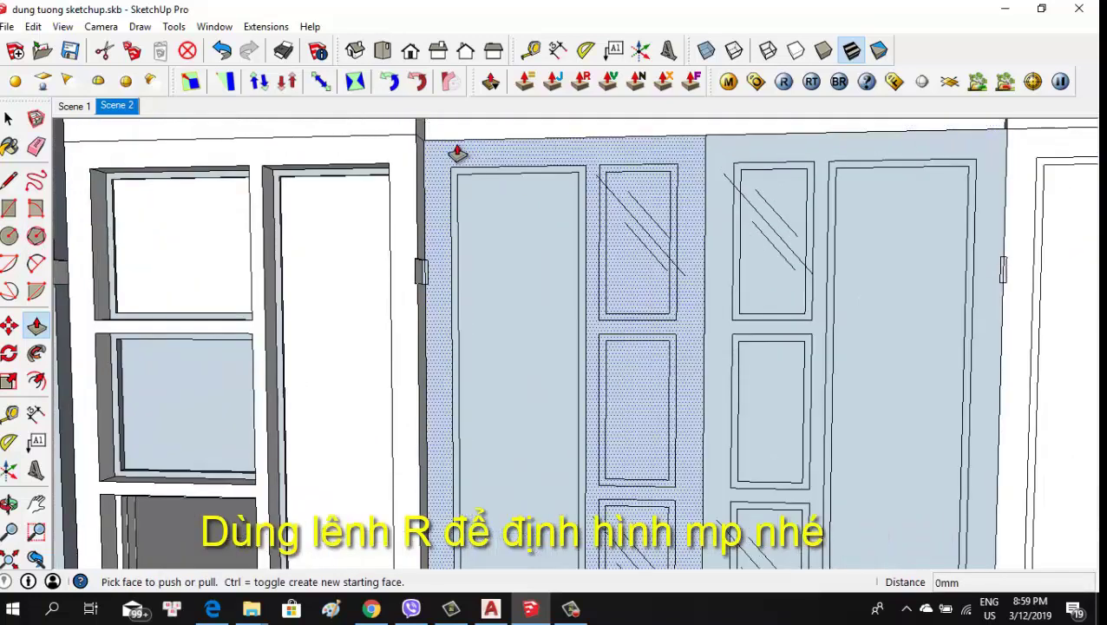
scroll(454, 151, "up", 1)
scroll(460, 168, "up", 2)
left_click(453, 189)
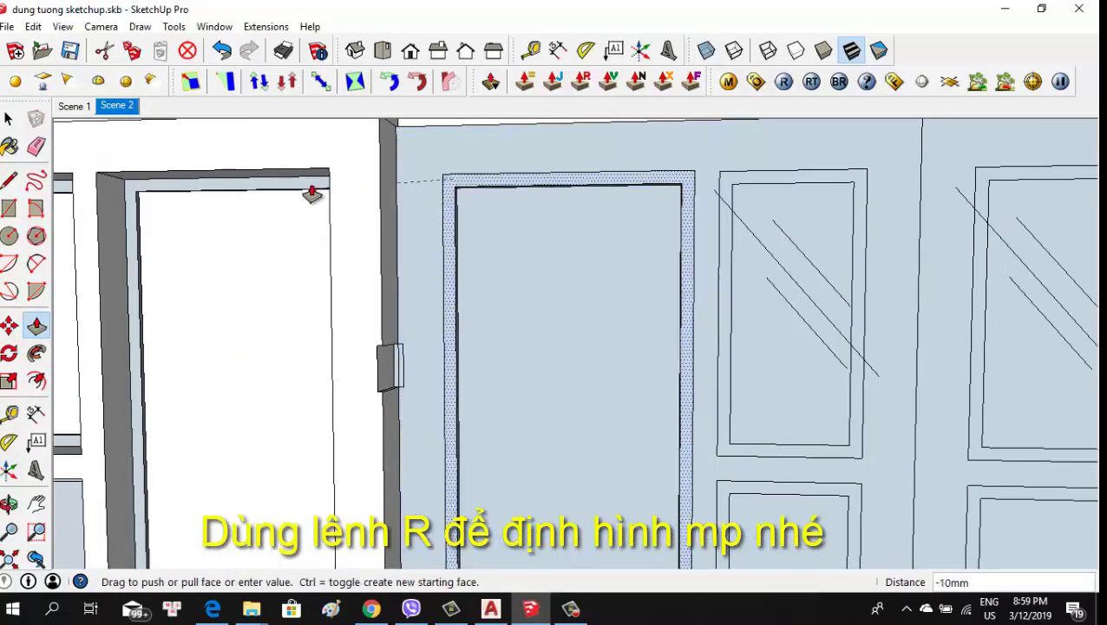
scroll(556, 218, "down", 2)
mouse_move(556, 217)
middle_mouse_down()
mouse_move(447, 239)
mouse_move(457, 259)
mouse_move(523, 257)
mouse_move(434, 292)
mouse_move(192, 314)
mouse_move(600, 245)
middle_mouse_up()
scroll(598, 208, "up", 2)
scroll(599, 196, "up", 2)
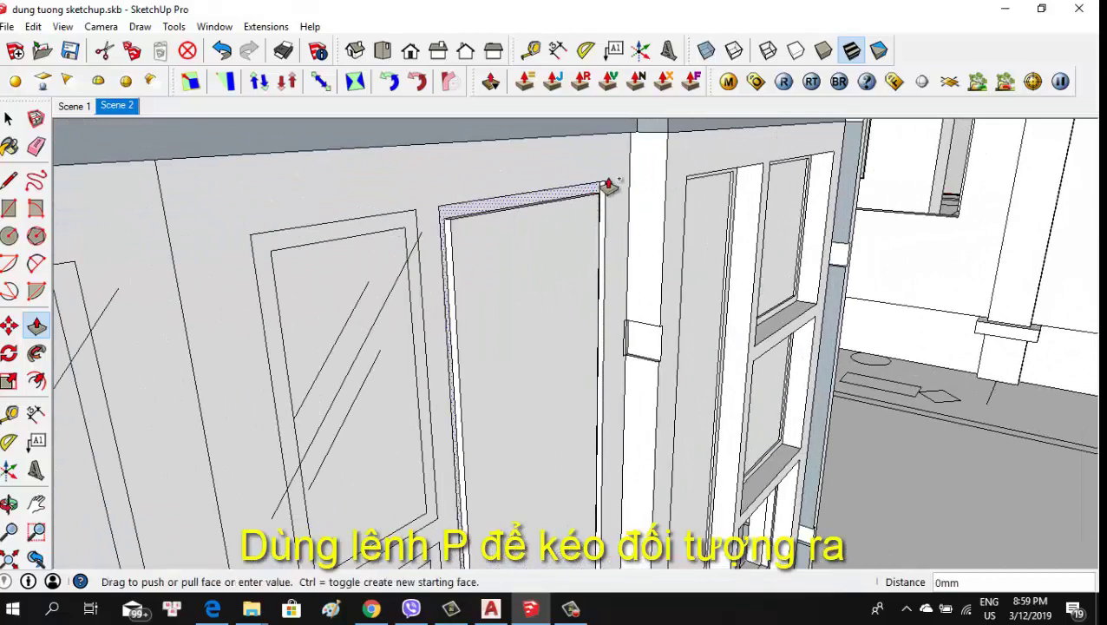
scroll(611, 177, "up", 2)
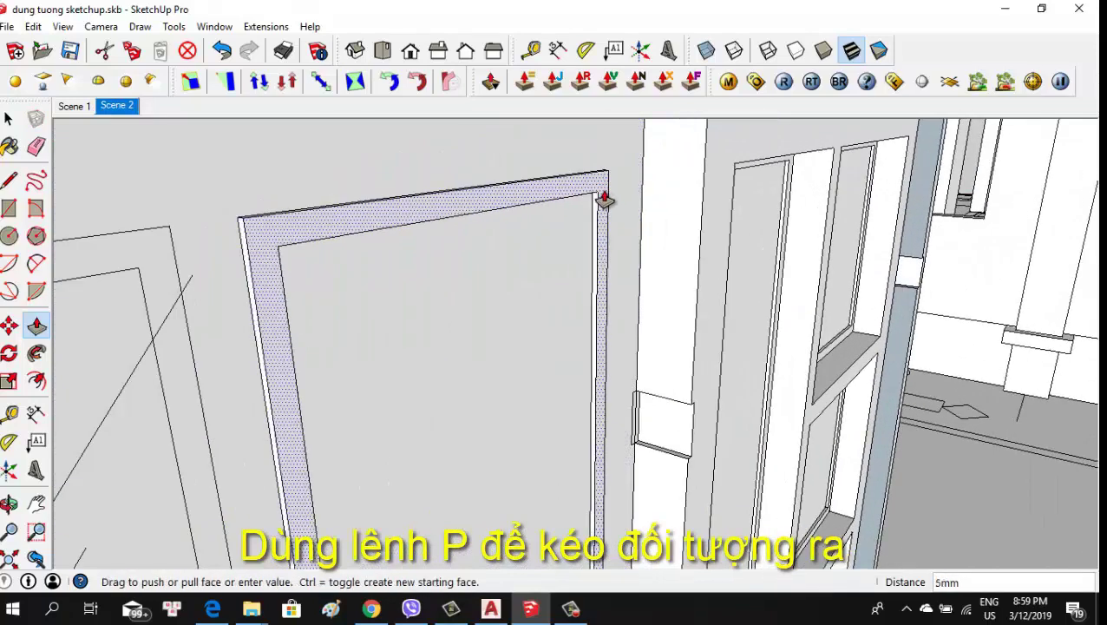
Group the tall inner door panel and thicken it to 5mm inside the group
left_click(565, 252)
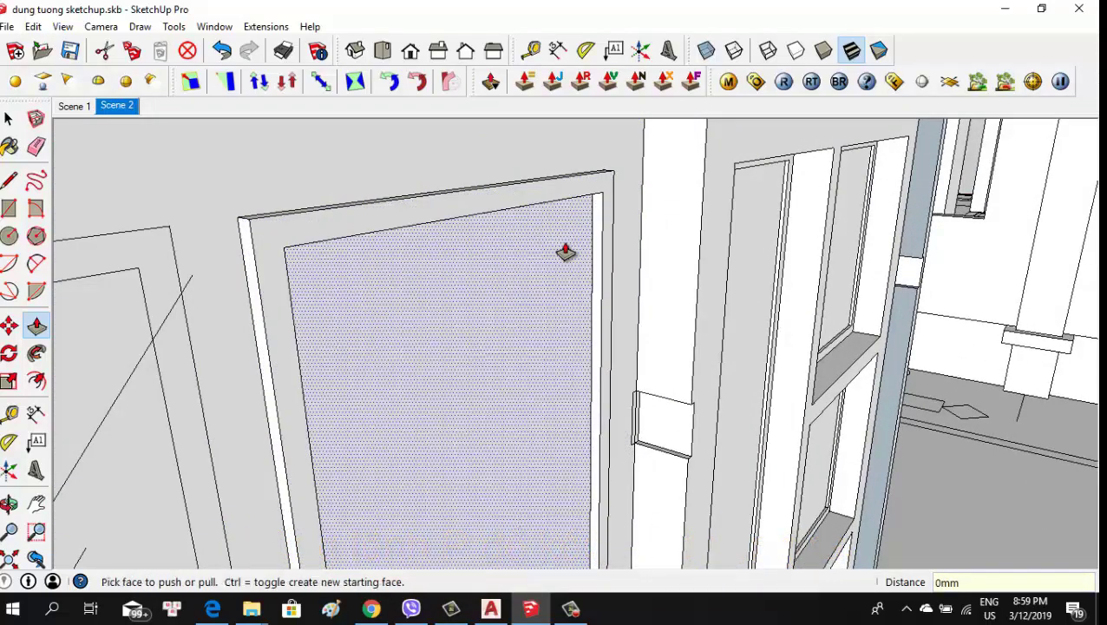
right_click(529, 260)
left_click(574, 395)
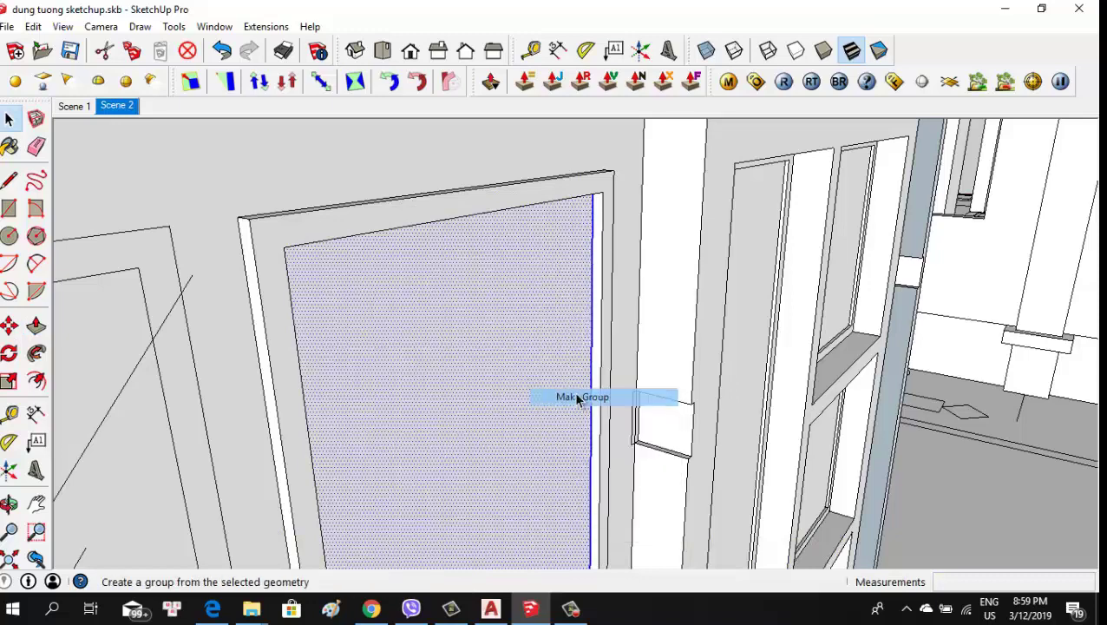
double_click(531, 384)
key("p")
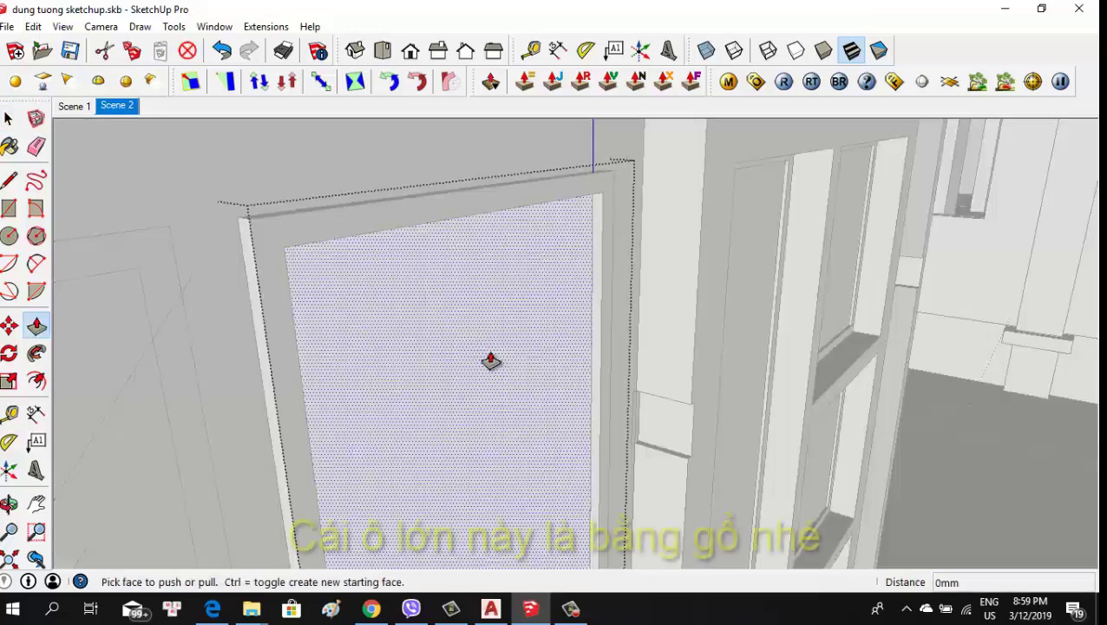
left_click(501, 364)
mouse_move(500, 365)
middle_mouse_down()
mouse_move(756, 357)
mouse_move(623, 363)
middle_mouse_up()
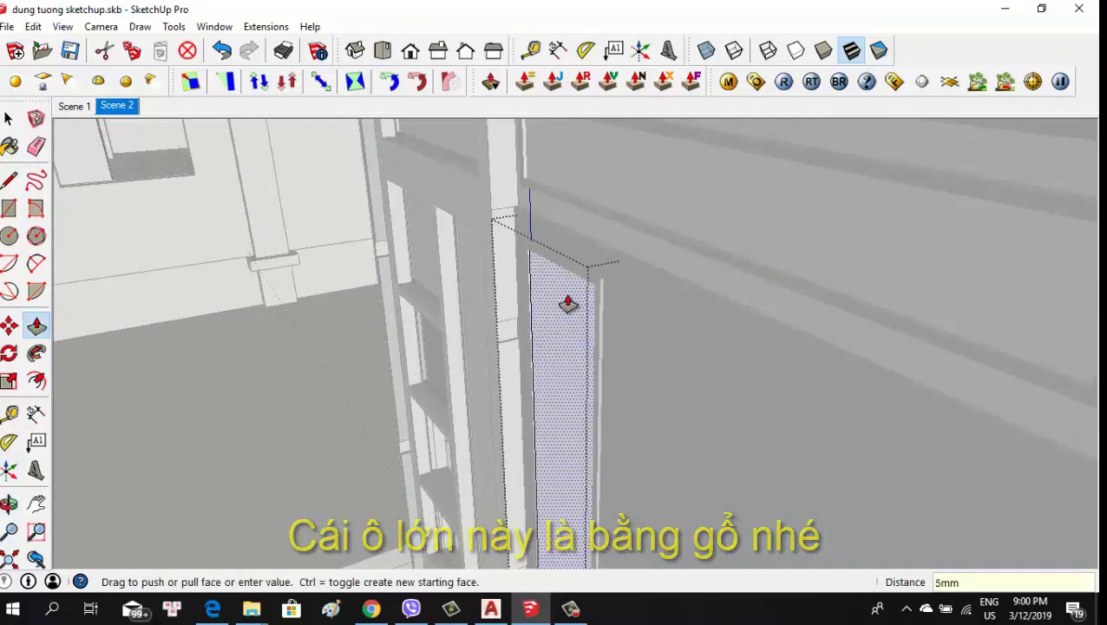
middle_click_drag(546, 343, 755, 301)
right_click(755, 300)
key("Escape")
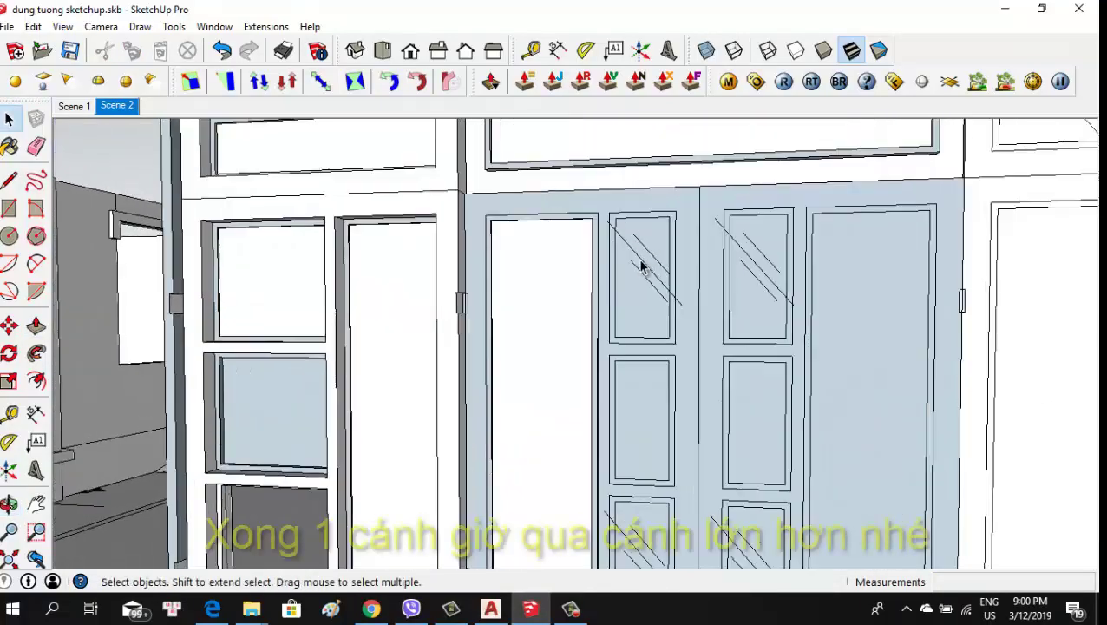
Delete the diagonal reflection lines from the left door's upper pane
scroll(640, 266, "up", 3)
scroll(640, 262, "up", 1)
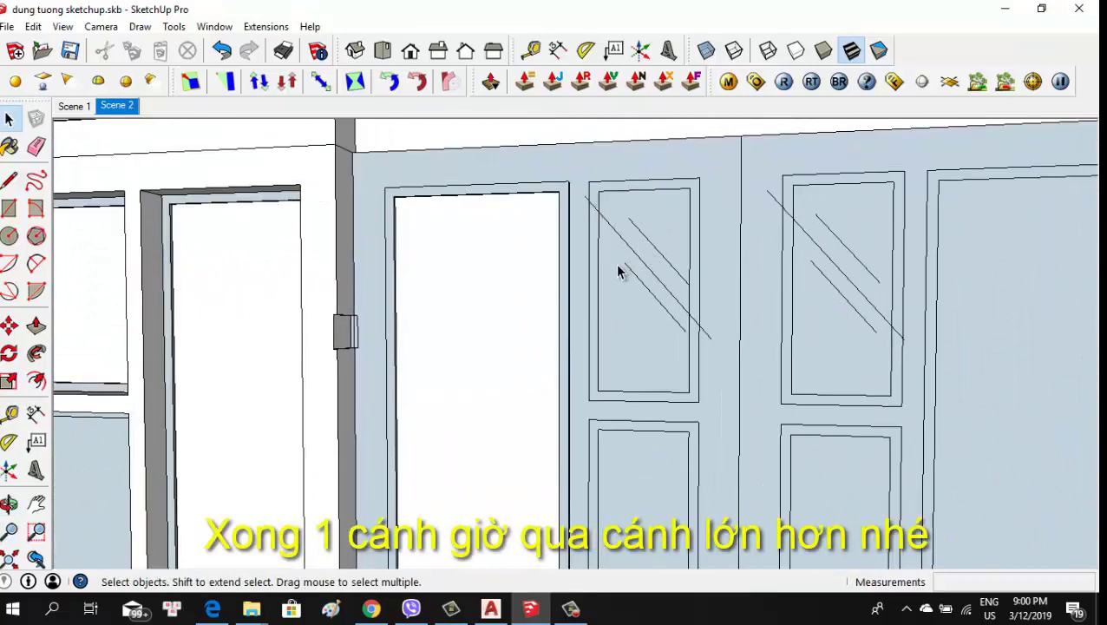
left_click(636, 260)
key("Delete")
left_click(657, 251)
key("Delete")
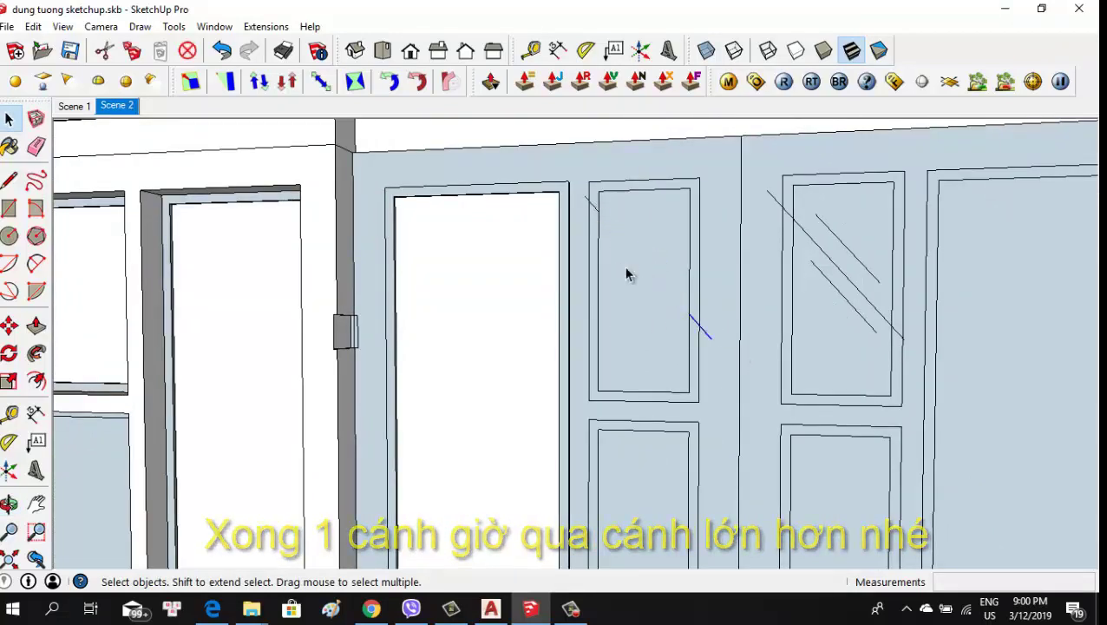
key("Delete")
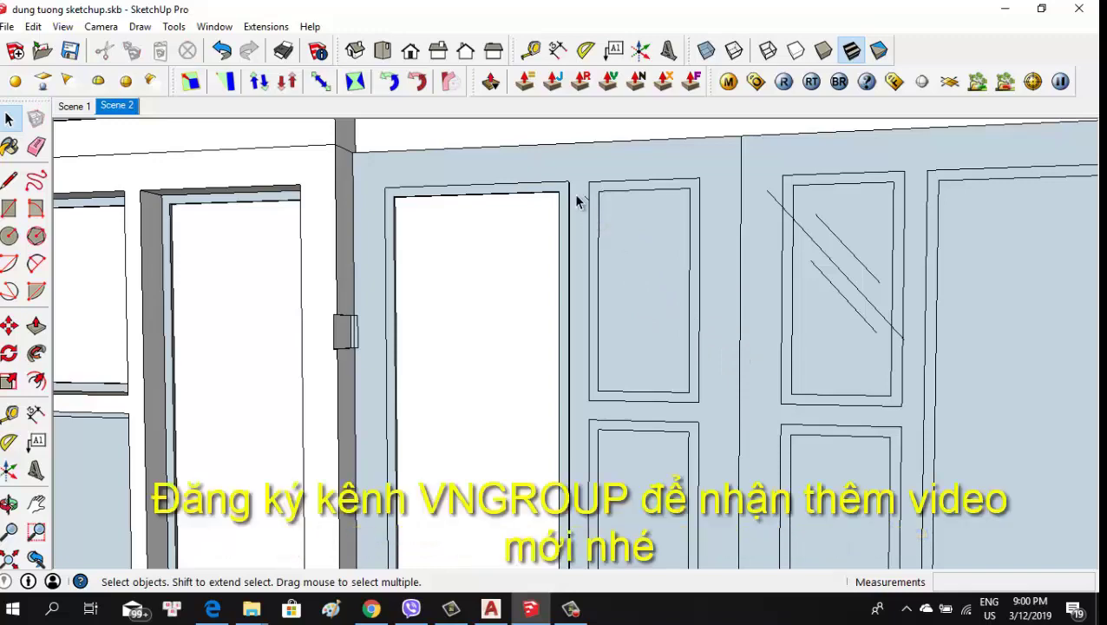
Draw a rectangle over the upper pane
key("r")
scroll(643, 264, "down", 2)
scroll(611, 221, "up", 2)
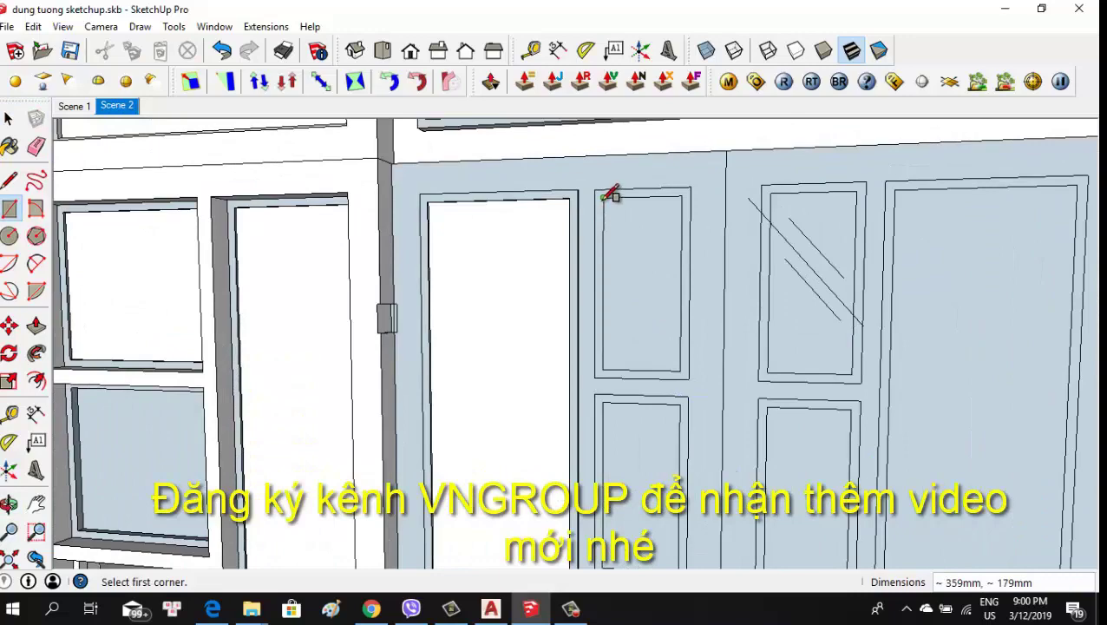
left_click(685, 364)
scroll(682, 216, "down", 4)
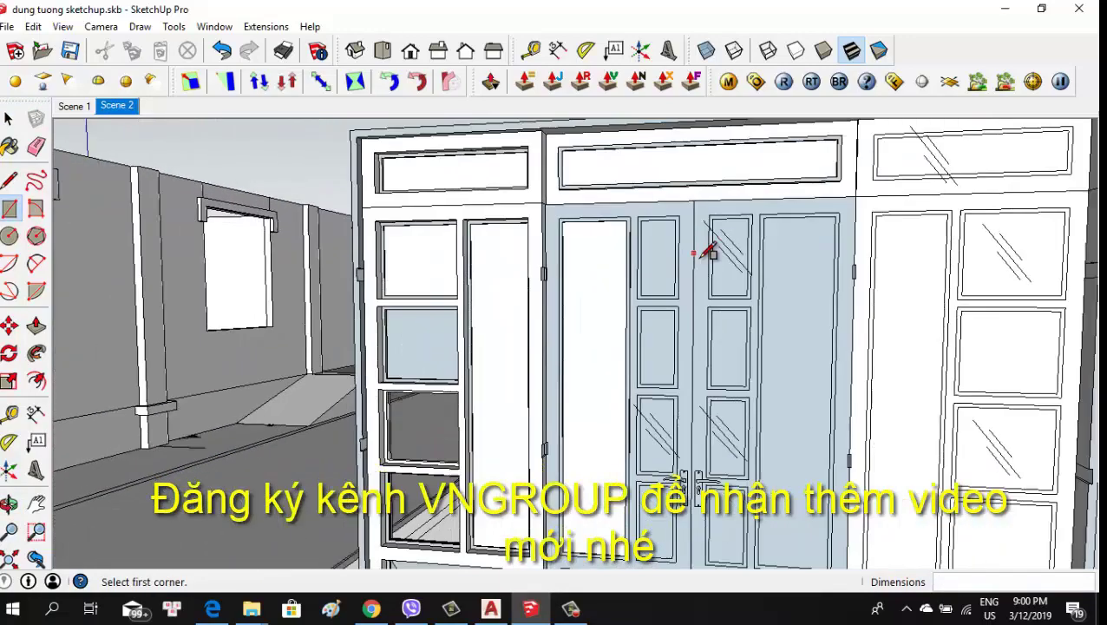
mouse_move(707, 247)
middle_mouse_down()
mouse_move(744, 262)
mouse_move(731, 306)
middle_mouse_up()
scroll(711, 302, "up", 3)
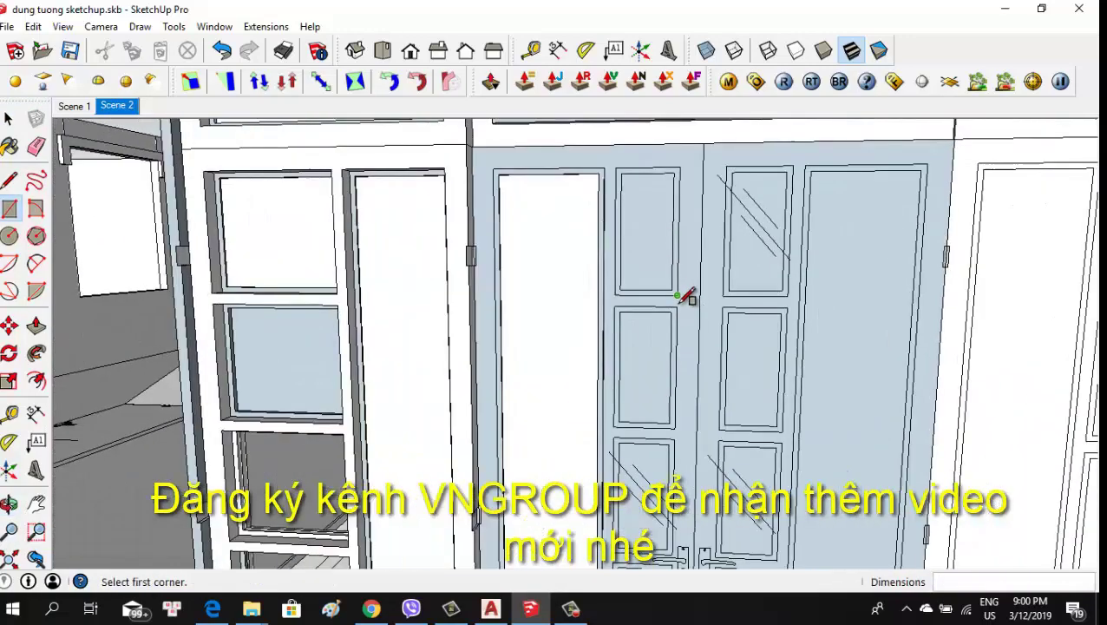
scroll(685, 282, "up", 1)
scroll(650, 225, "up", 1)
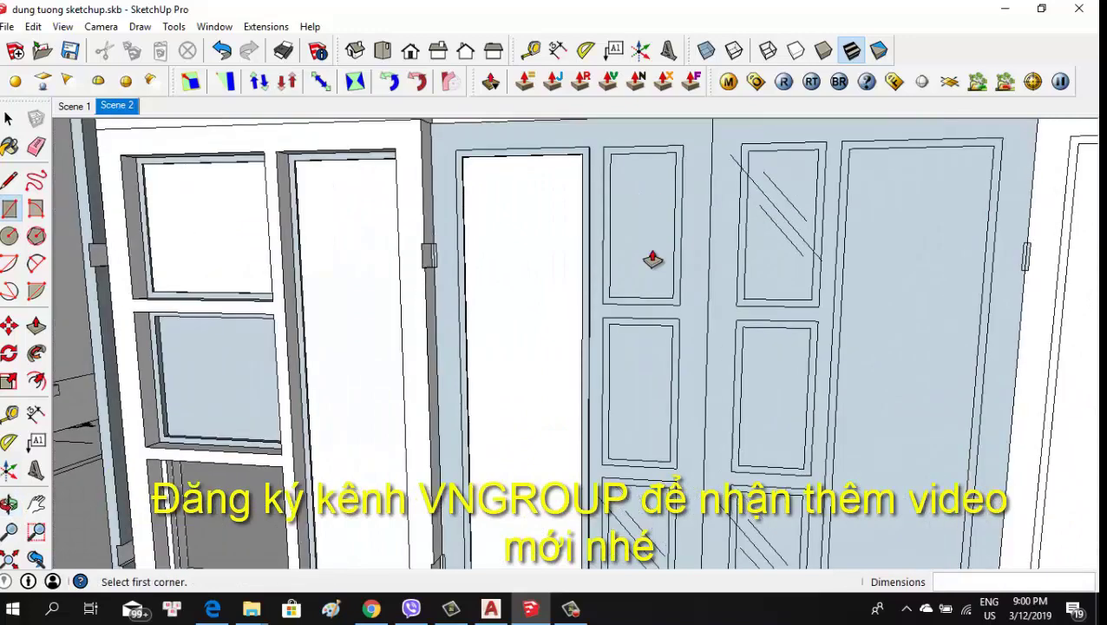
Extrude the upper pane's frame face with Push/Pull
key("p")
scroll(580, 172, "up", 2)
scroll(575, 159, "up", 2)
left_click(614, 149)
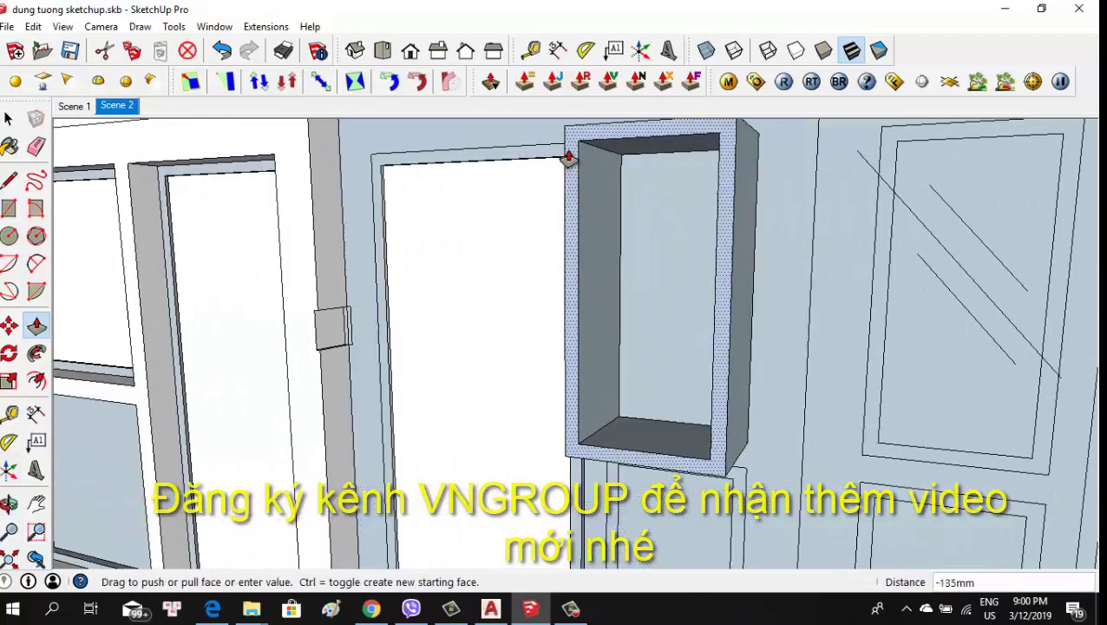
middle_click_drag(600, 338, 662, 277)
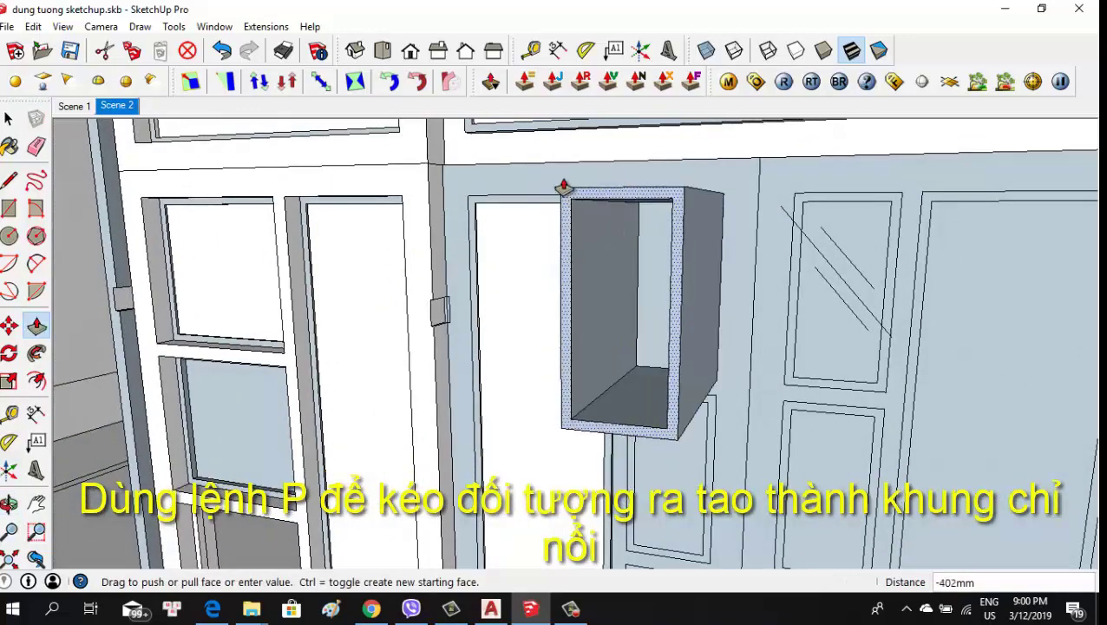
key("Return")
mouse_move(577, 248)
middle_mouse_down()
mouse_move(630, 267)
mouse_move(684, 239)
mouse_move(561, 292)
mouse_move(335, 321)
mouse_move(507, 277)
middle_mouse_up()
scroll(672, 262, "down", 3)
scroll(481, 241, "up", 3)
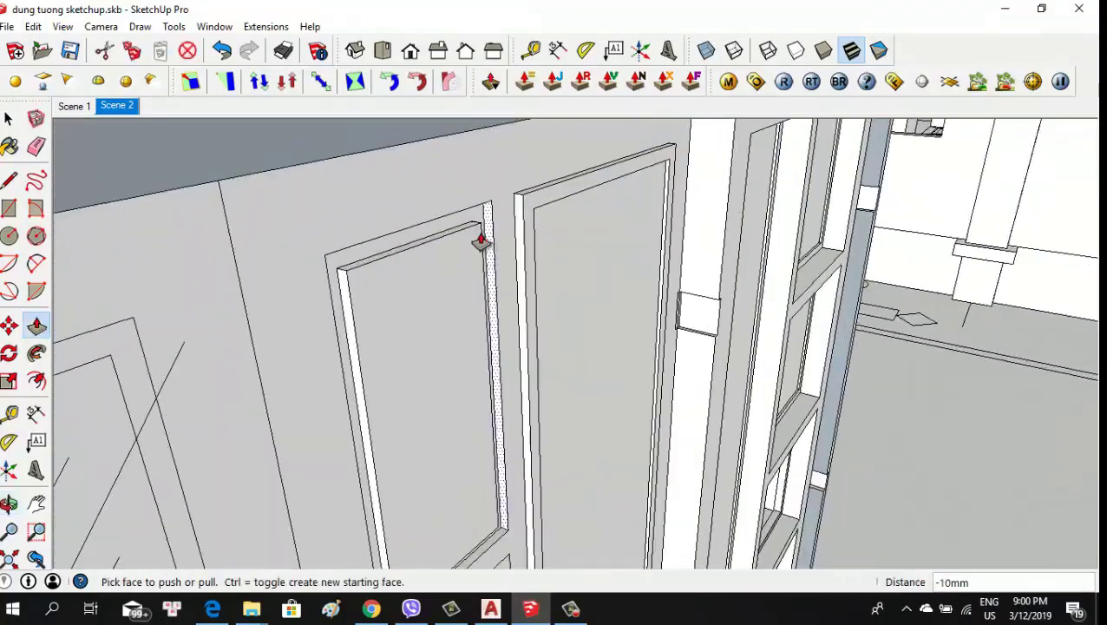
Raise the left door's frame faces into moulding, 7mm deep
left_click(507, 189)
left_click(502, 222)
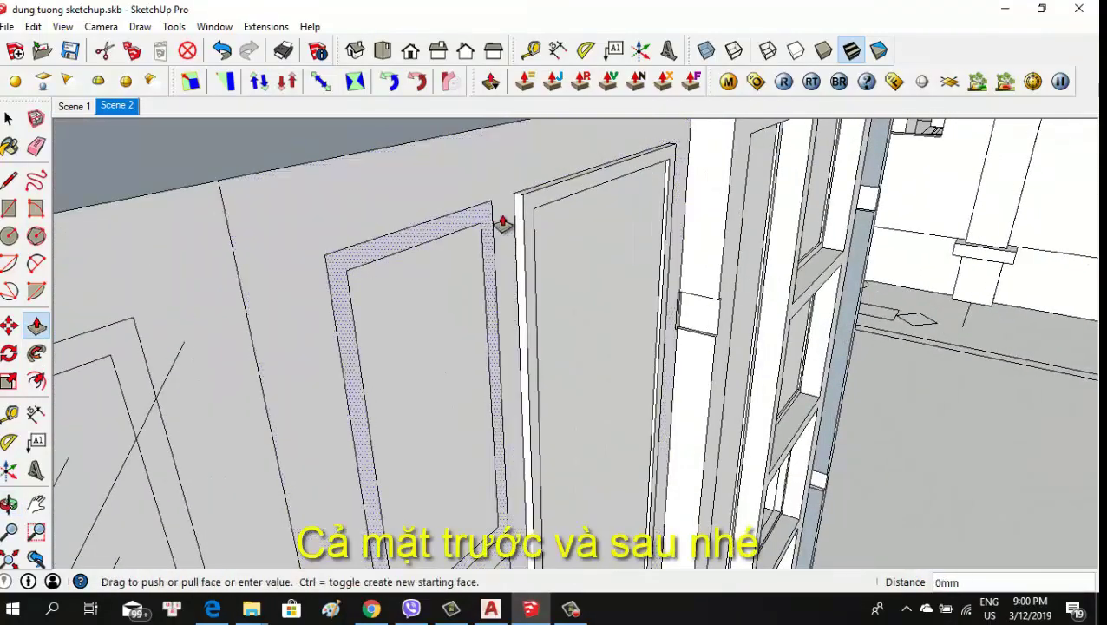
left_click(534, 208)
left_click(512, 208)
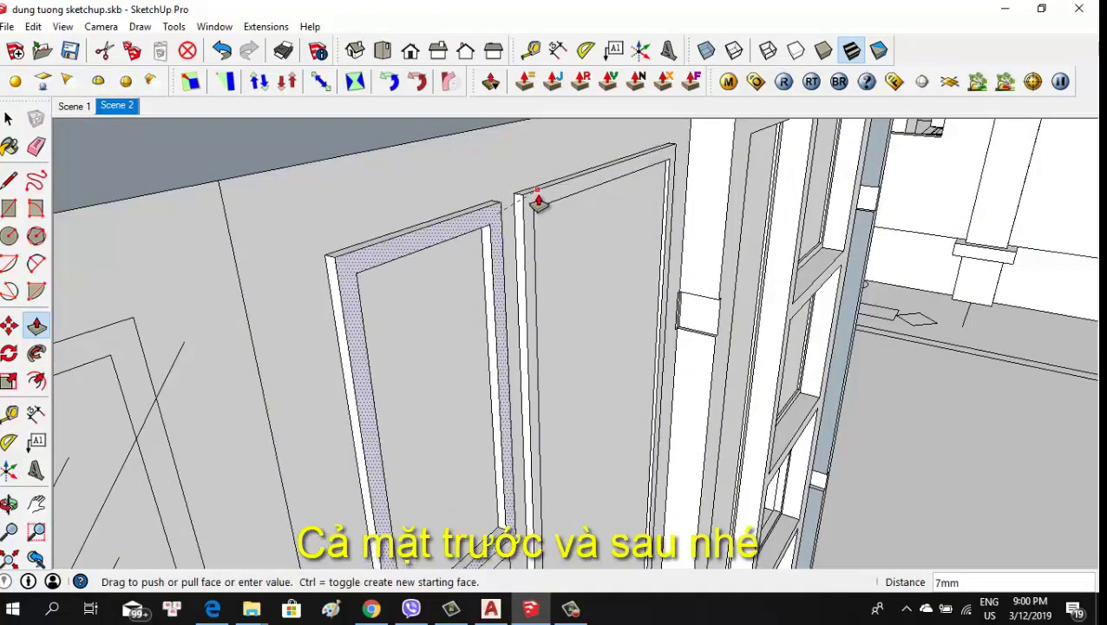
left_click(539, 204)
mouse_move(539, 204)
middle_mouse_down()
mouse_move(493, 265)
mouse_move(793, 248)
middle_mouse_up()
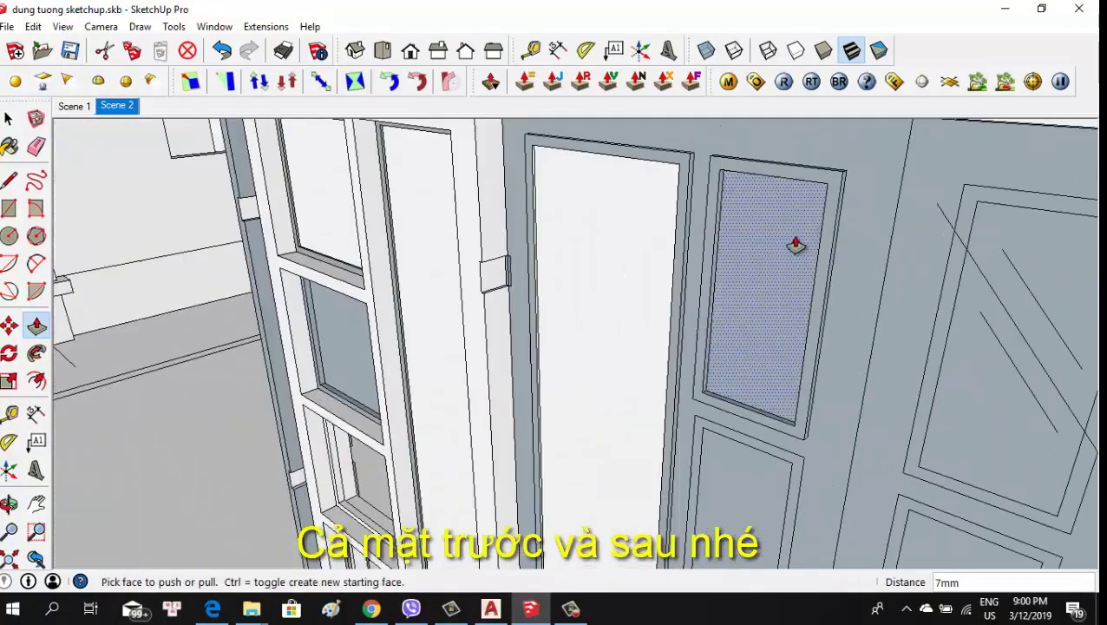
scroll(775, 243, "up", 1)
key("space")
Inside the door panel group, pull the panel face out 5mm
left_click(750, 252)
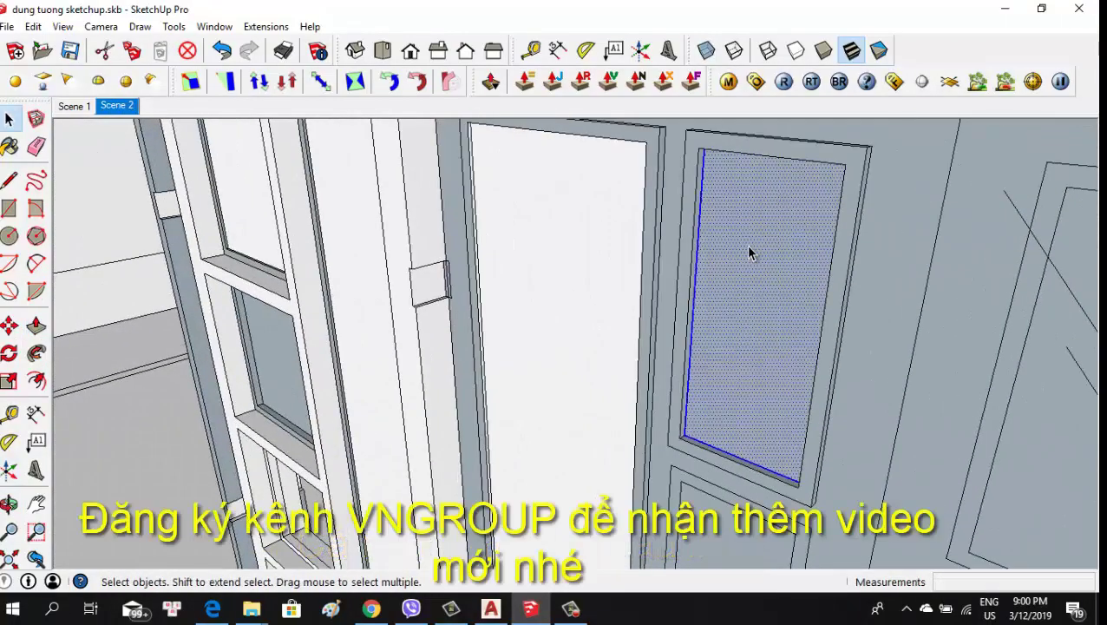
double_click(749, 250)
scroll(753, 250, "up", 2)
scroll(740, 265, "up", 2)
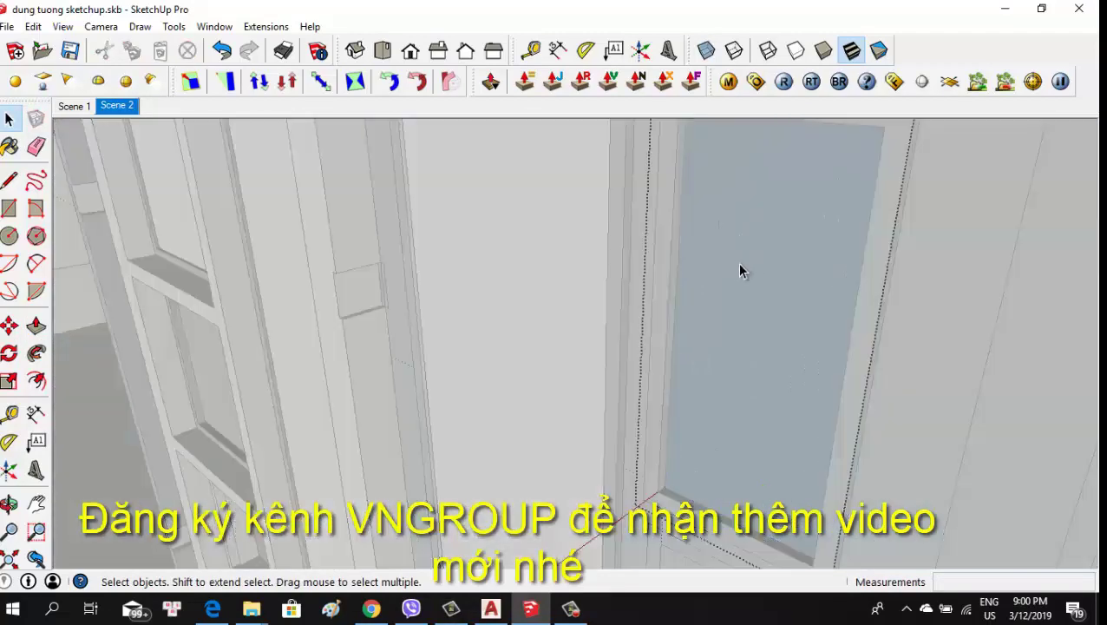
key("p")
left_click_drag(759, 273, 749, 282)
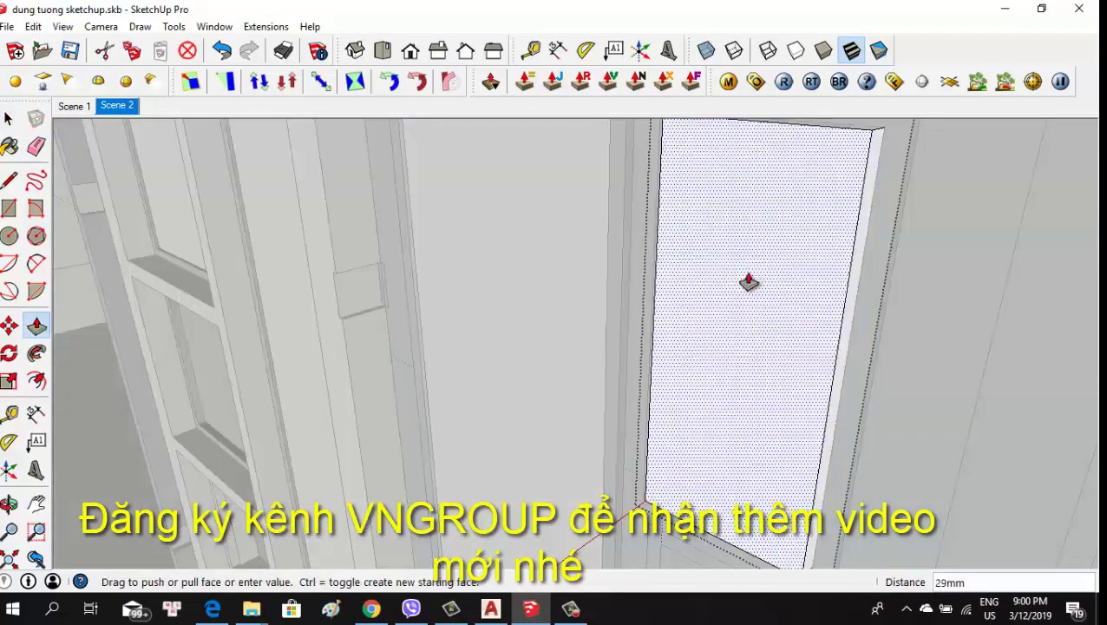
key("Return")
scroll(514, 334, "down", 3)
Pick another door panel face, then orbit to a frontal view of the double doors
mouse_move(509, 356)
middle_mouse_down()
mouse_move(329, 365)
mouse_move(443, 313)
middle_mouse_up()
scroll(443, 312, "up", 3)
left_click(454, 283)
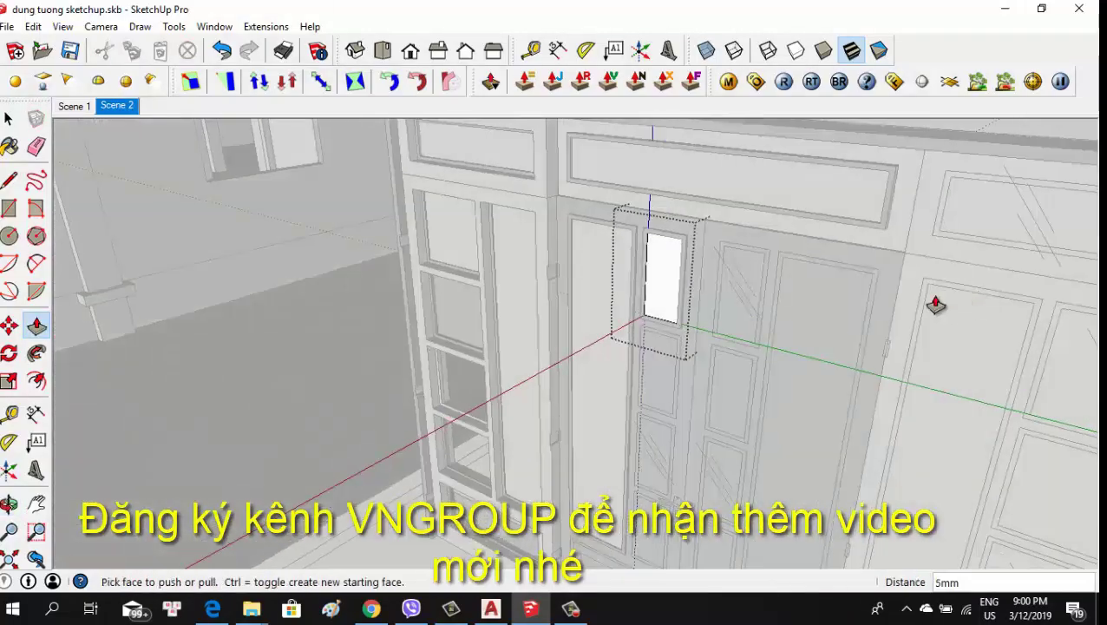
scroll(474, 270, "down", 3)
middle_click_drag(473, 270, 699, 252)
Zoom in toward the lower panel on the double door's narrow leaf
scroll(544, 330, "up", 3)
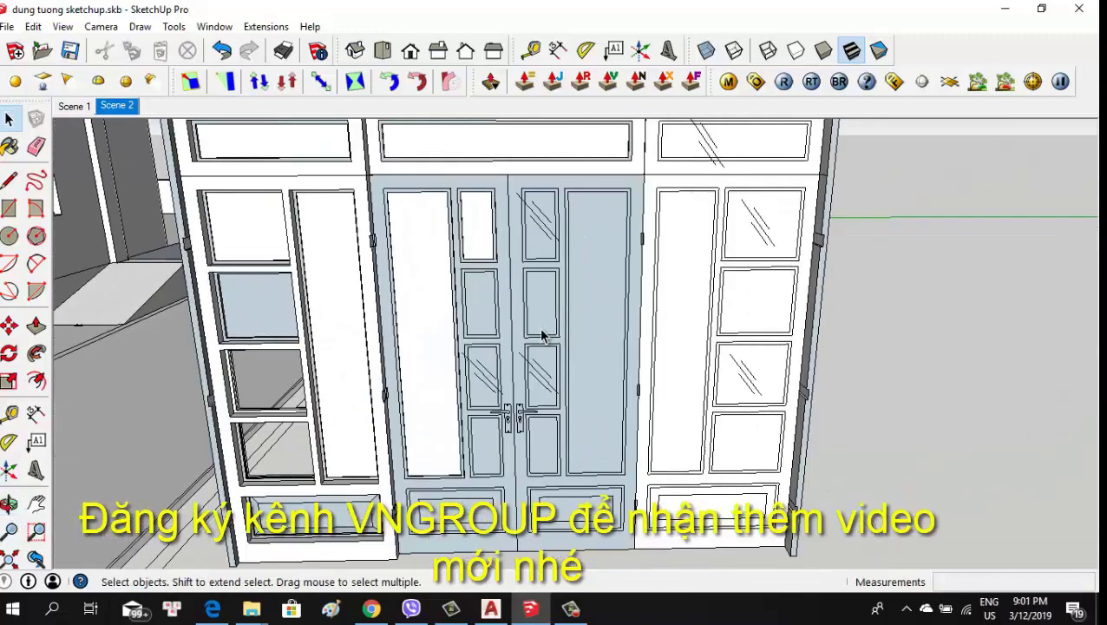
scroll(497, 272, "up", 1)
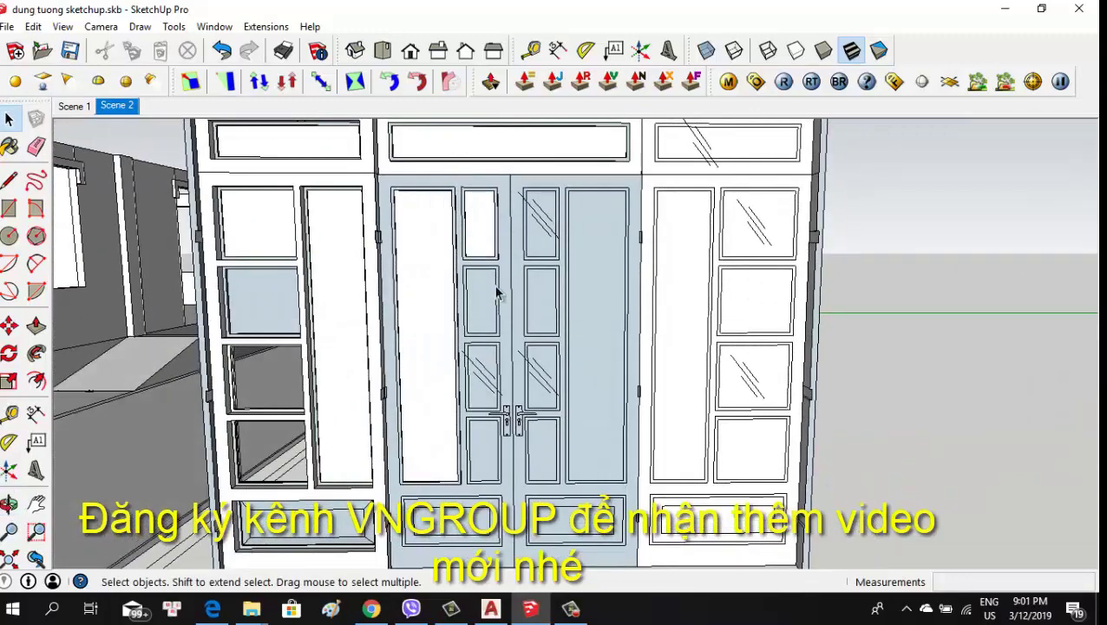
scroll(476, 323, "up", 2)
scroll(501, 328, "up", 1)
key("r")
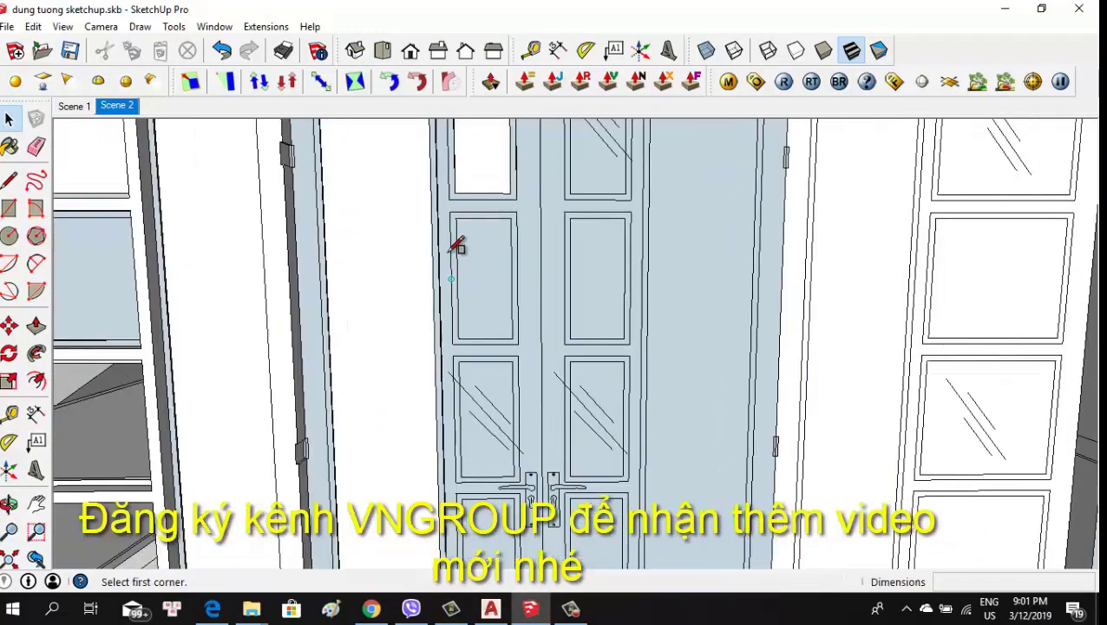
key("Escape")
scroll(518, 344, "up", 1)
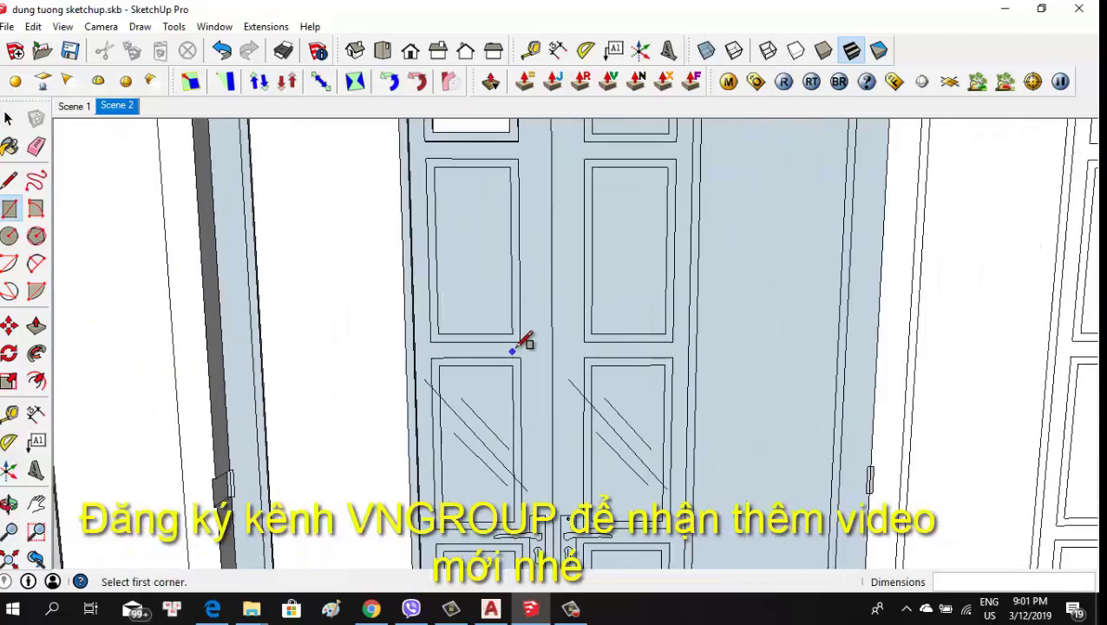
scroll(457, 277, "down", 2)
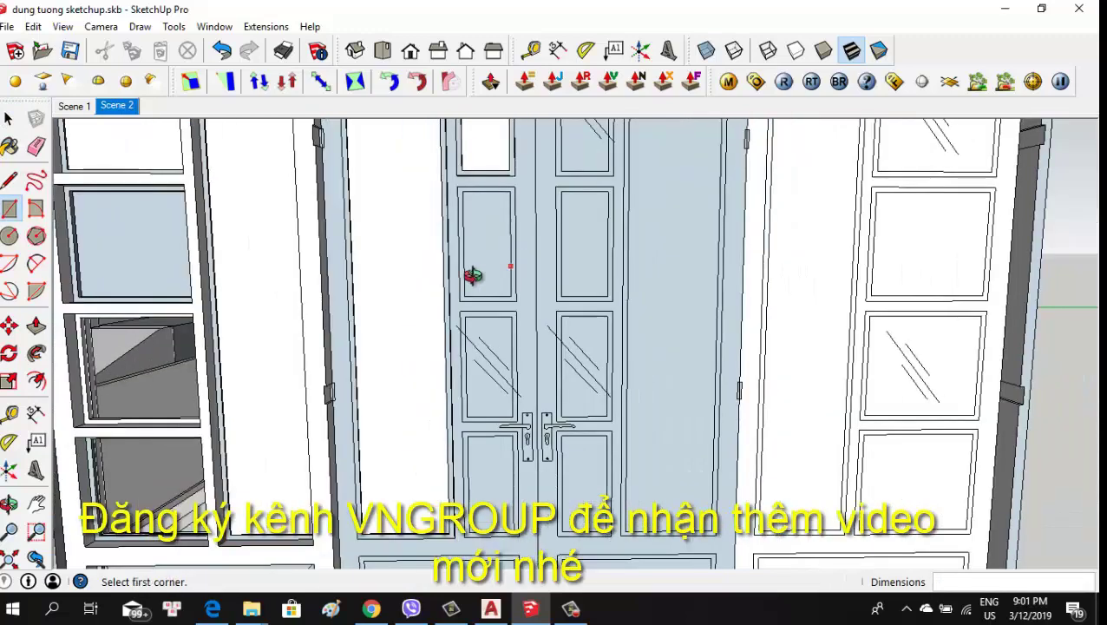
scroll(539, 239, "up", 1)
Push/pull the moulding strip around the pane out 10mm
key("p")
scroll(539, 304, "down", 1)
scroll(534, 277, "up", 2)
scroll(535, 278, "up", 2)
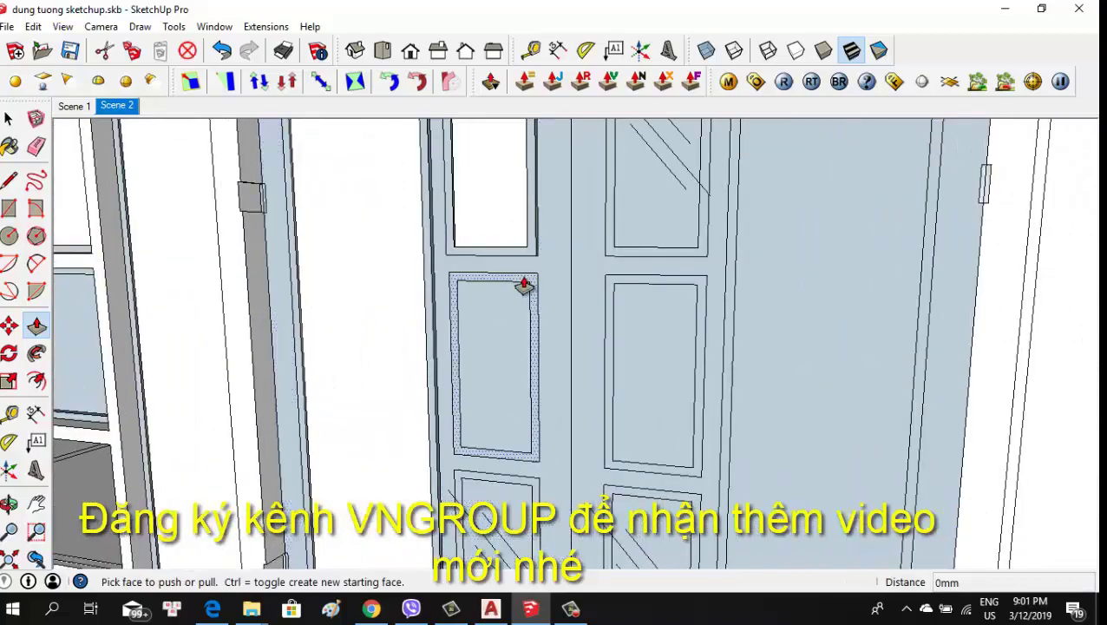
scroll(532, 275, "up", 1)
mouse_move(563, 341)
middle_mouse_down()
mouse_move(490, 346)
mouse_move(495, 361)
mouse_move(185, 390)
middle_mouse_up()
scroll(494, 361, "down", 2)
scroll(568, 304, "down", 2)
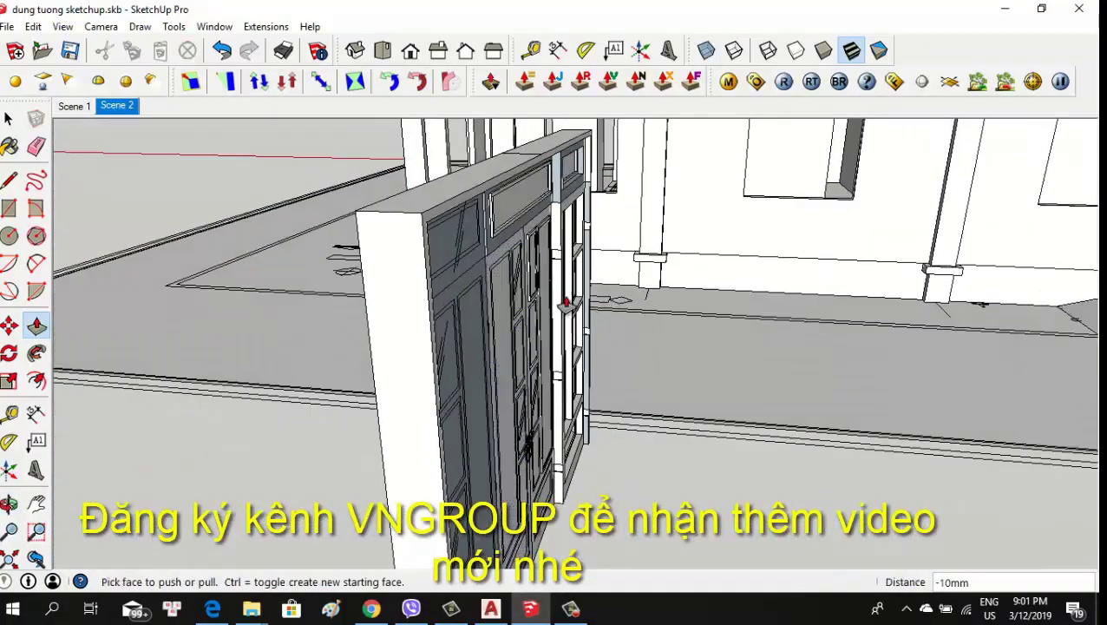
middle_click_drag(568, 304, 457, 316)
scroll(401, 305, "up", 2)
left_click(391, 278)
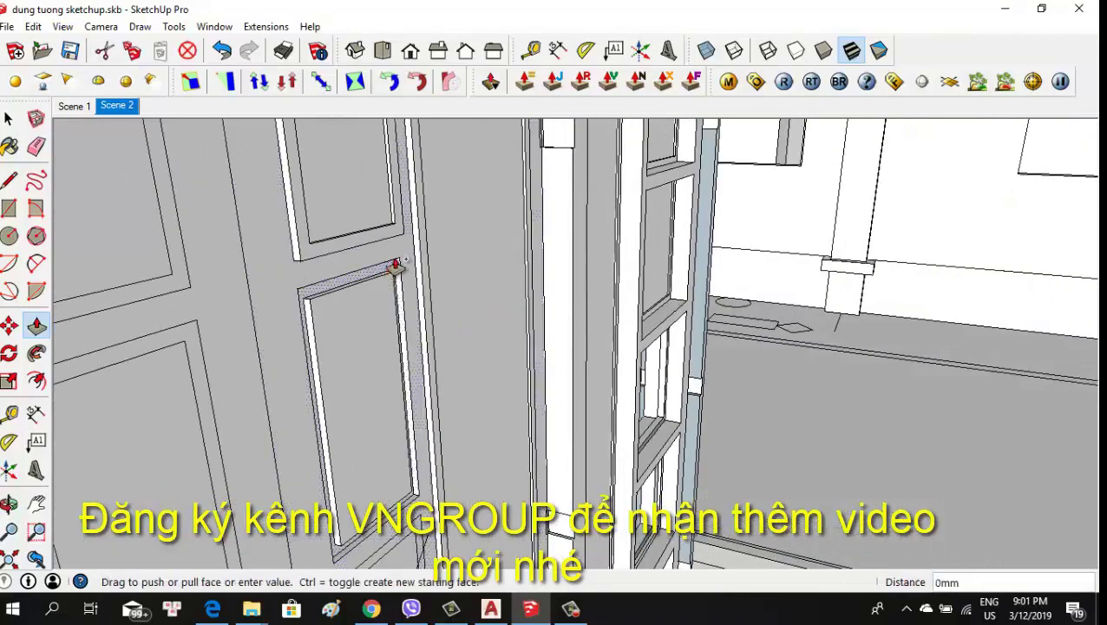
type("10")
key("Return")
scroll(402, 277, "up", 1)
left_click(397, 254)
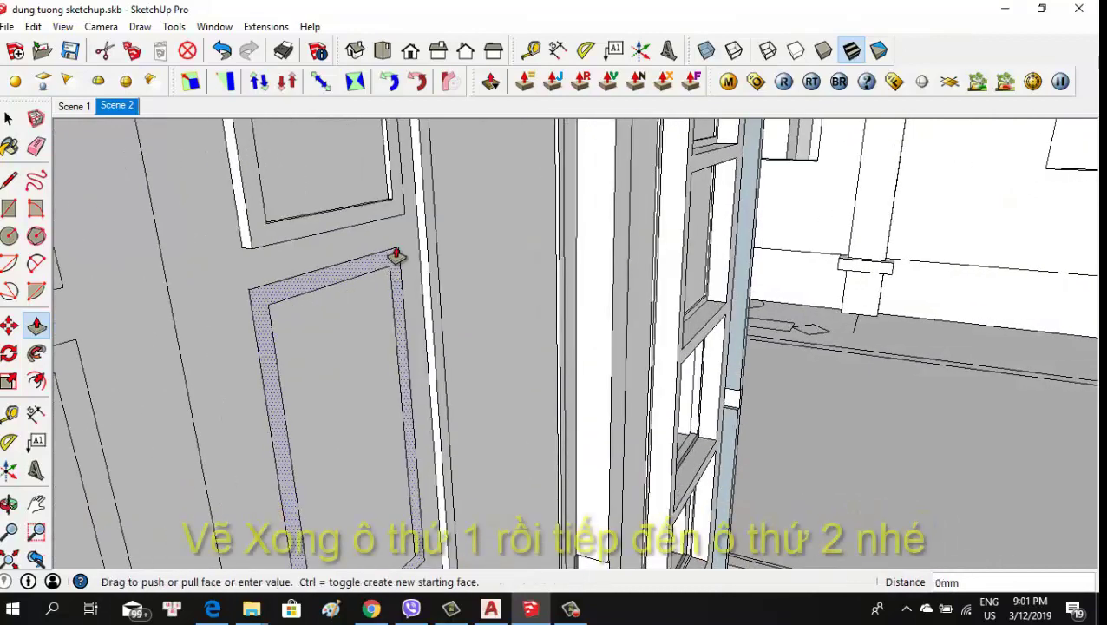
left_click(399, 208)
Make the inner pane face into a group
key("space")
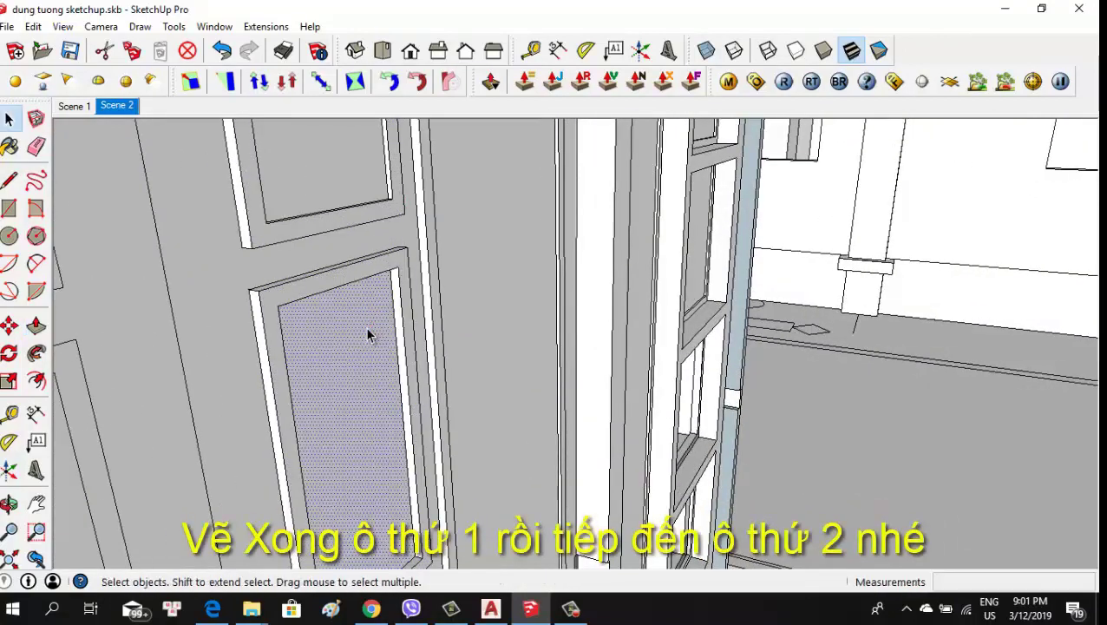
right_click(368, 334)
left_click(421, 184)
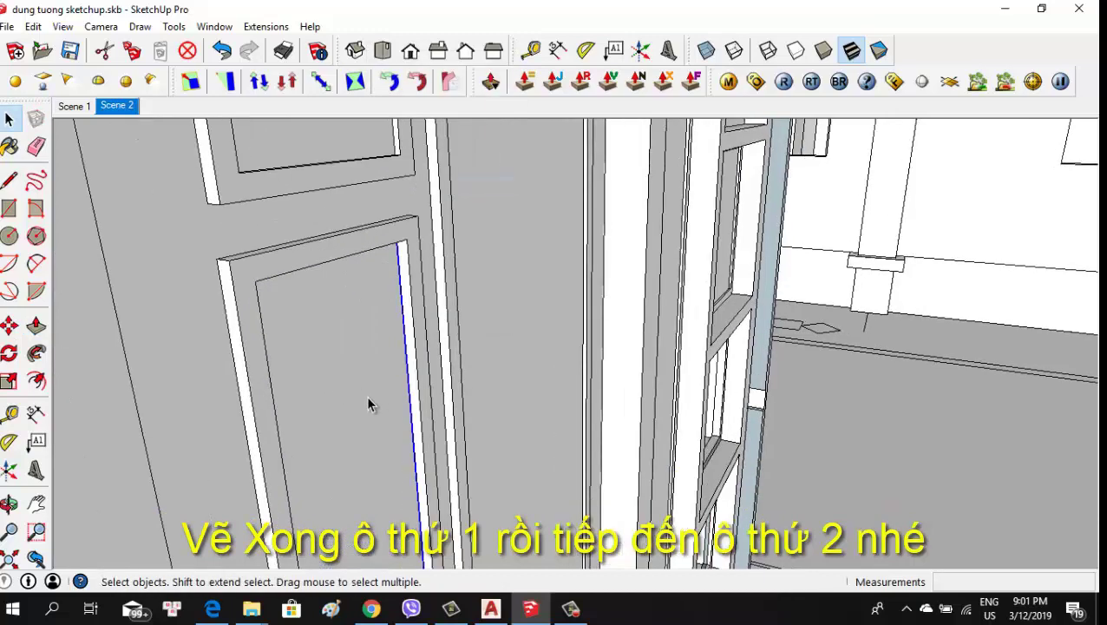
scroll(366, 395, "up", 2)
Push the grouped pane back 5mm, then view the doors from the front
key("p")
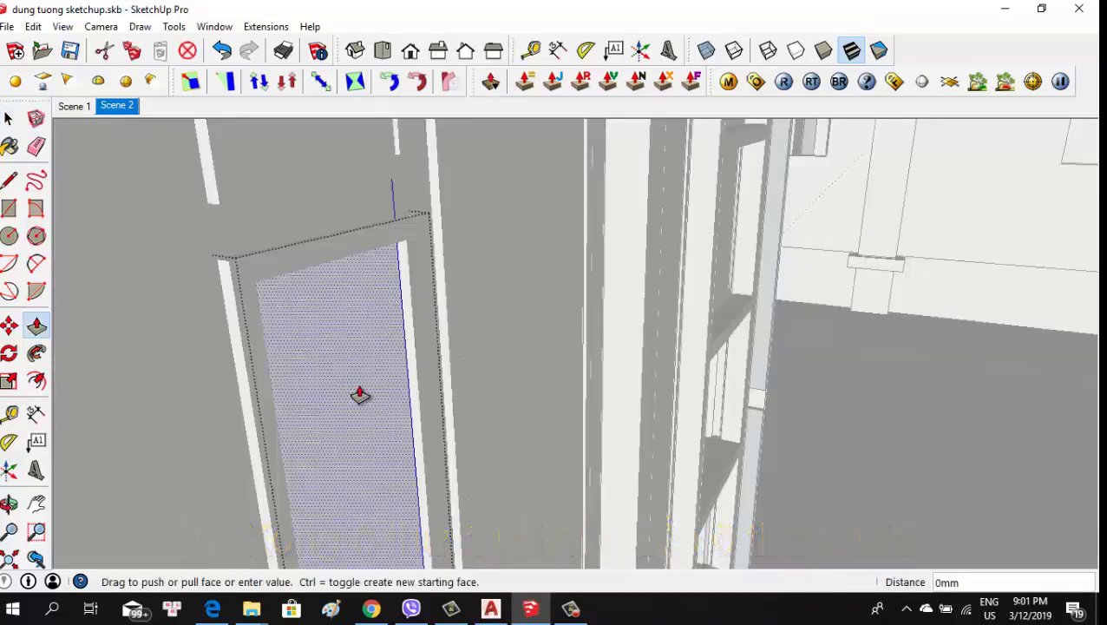
scroll(394, 409, "down", 5)
mouse_move(840, 353)
middle_mouse_down()
mouse_move(807, 373)
mouse_move(756, 348)
mouse_move(864, 337)
mouse_move(783, 279)
middle_mouse_up()
scroll(756, 347, "up", 3)
scroll(731, 301, "up", 3)
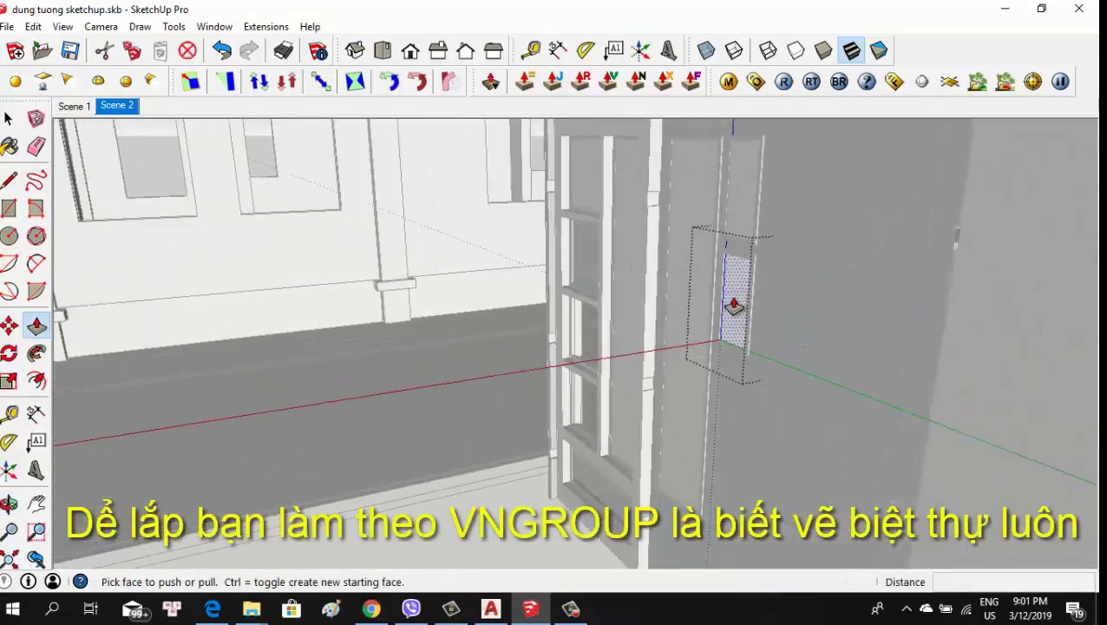
left_click(721, 299)
key("Return")
scroll(915, 329, "down", 3)
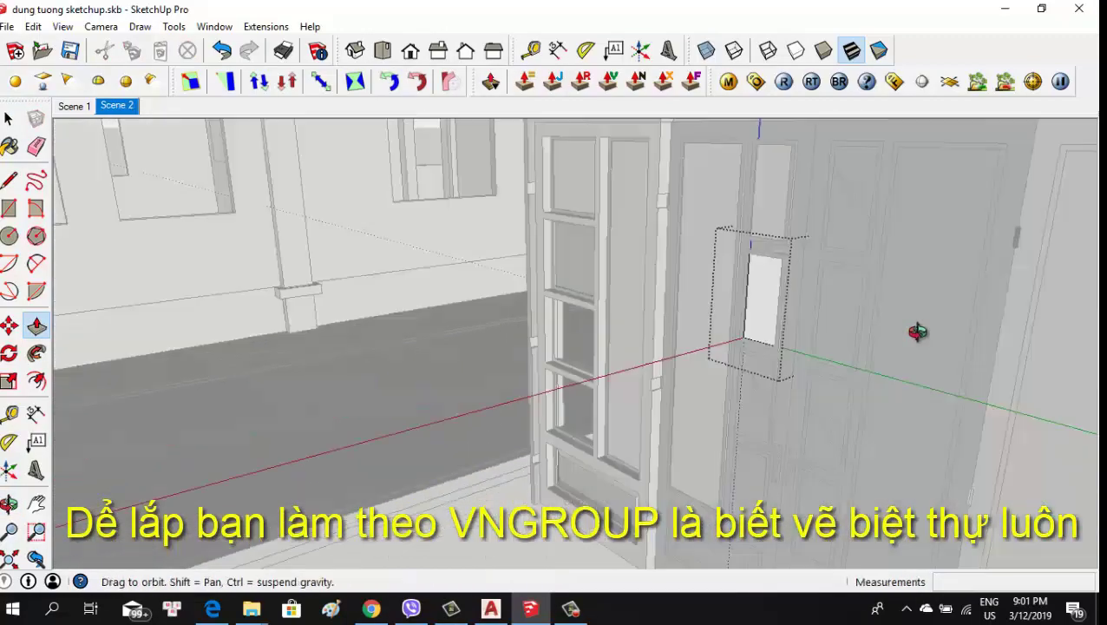
key("space")
mouse_move(914, 329)
middle_mouse_down()
mouse_move(375, 375)
mouse_move(733, 340)
middle_mouse_up()
Zoom in and erase the diagonal glass-symbol lines on the left door's upper pane
scroll(733, 340, "up", 2)
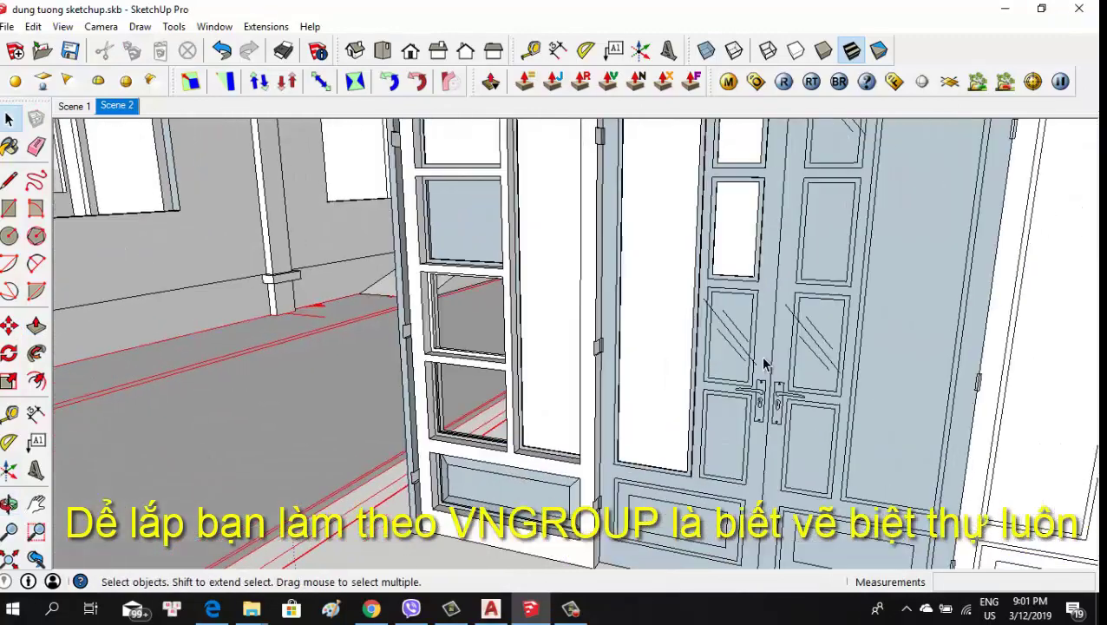
scroll(758, 376, "up", 1)
scroll(759, 337, "up", 1)
scroll(741, 370, "up", 1)
scroll(768, 344, "up", 2)
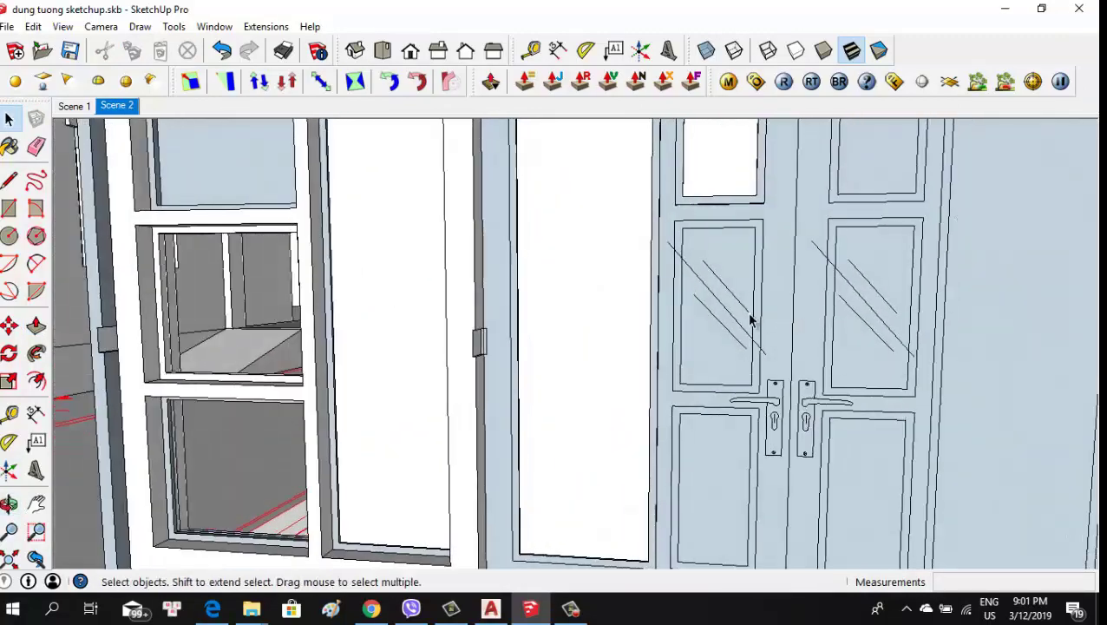
scroll(748, 314, "up", 1)
key("e")
left_click_drag(731, 314, 727, 280)
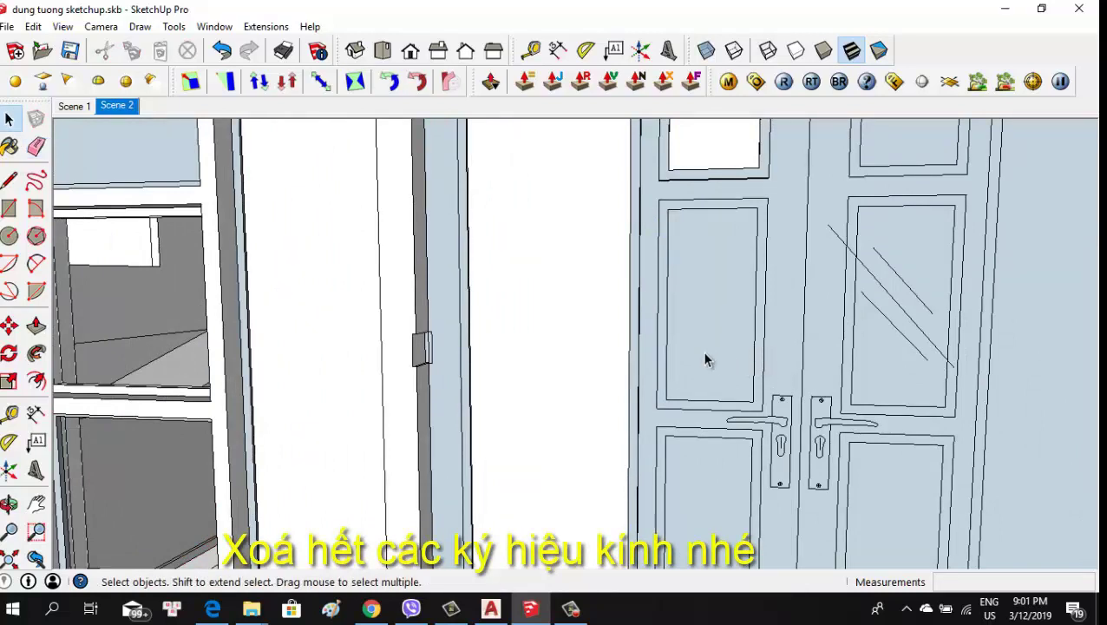
key("r")
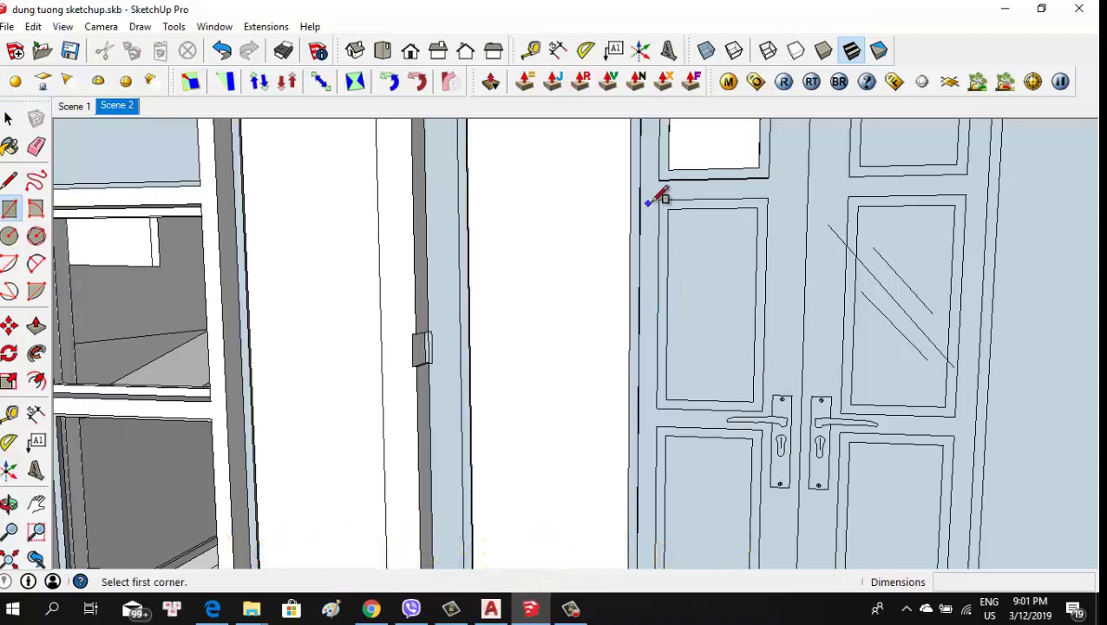
Draw the rectangle outlining the left door's upper pane
left_click(763, 408)
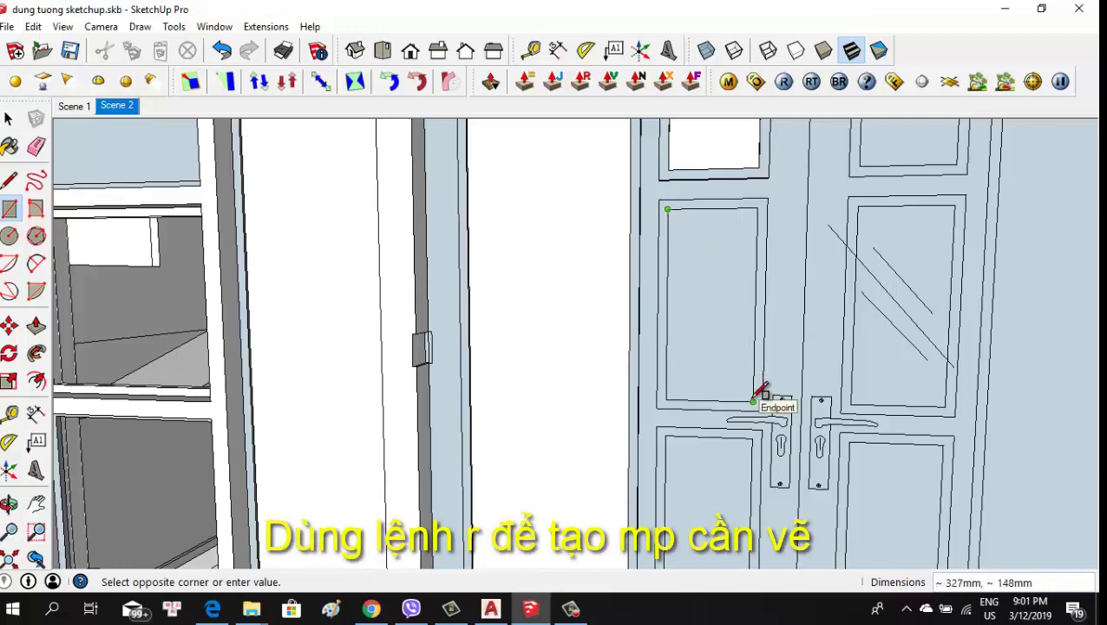
mouse_move(768, 286)
middle_mouse_down()
mouse_move(754, 314)
mouse_move(711, 312)
middle_mouse_up()
key("p")
type("-10")
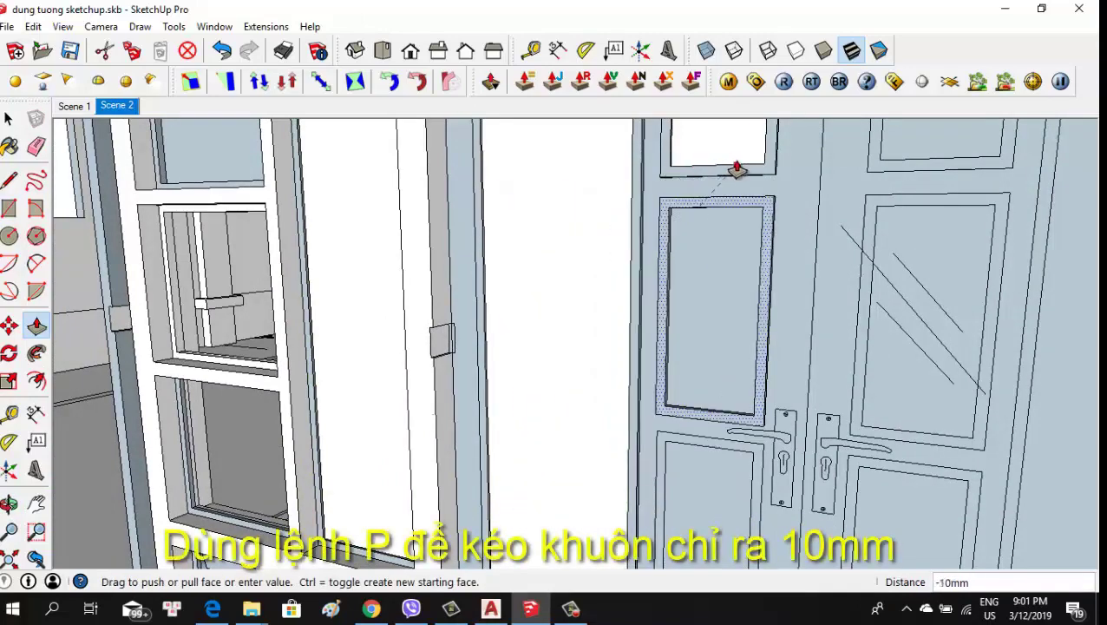
Raise the back moulding strip 10mm, then select the inner pane face
mouse_move(749, 295)
middle_mouse_down()
mouse_move(346, 382)
mouse_move(361, 388)
middle_mouse_up()
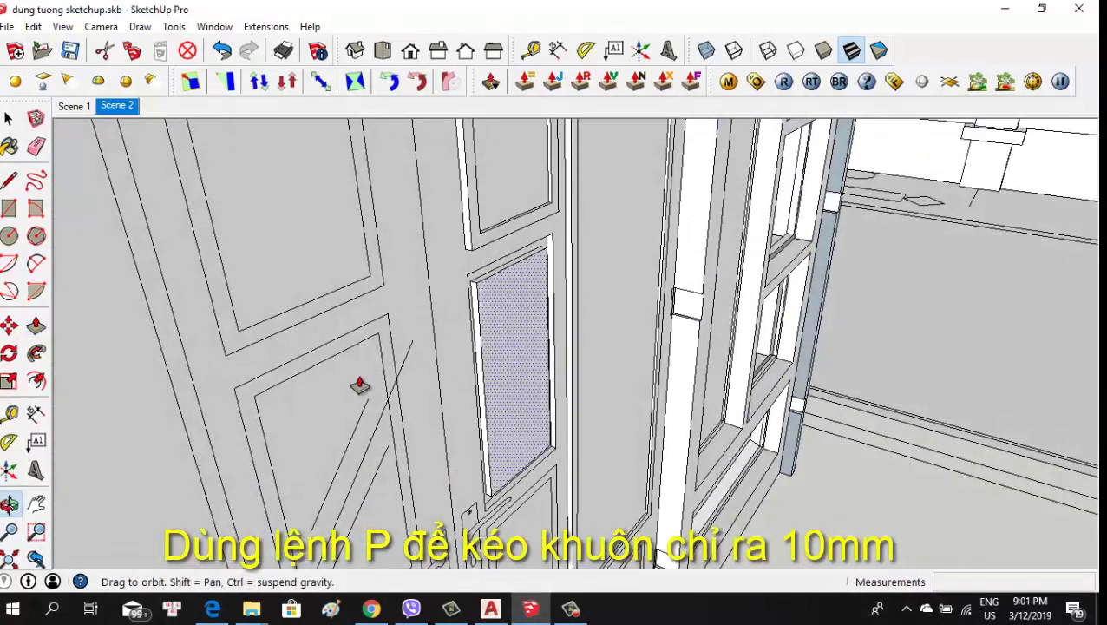
mouse_move(562, 232)
left_mouse_down()
mouse_move(585, 211)
mouse_move(575, 215)
left_mouse_up()
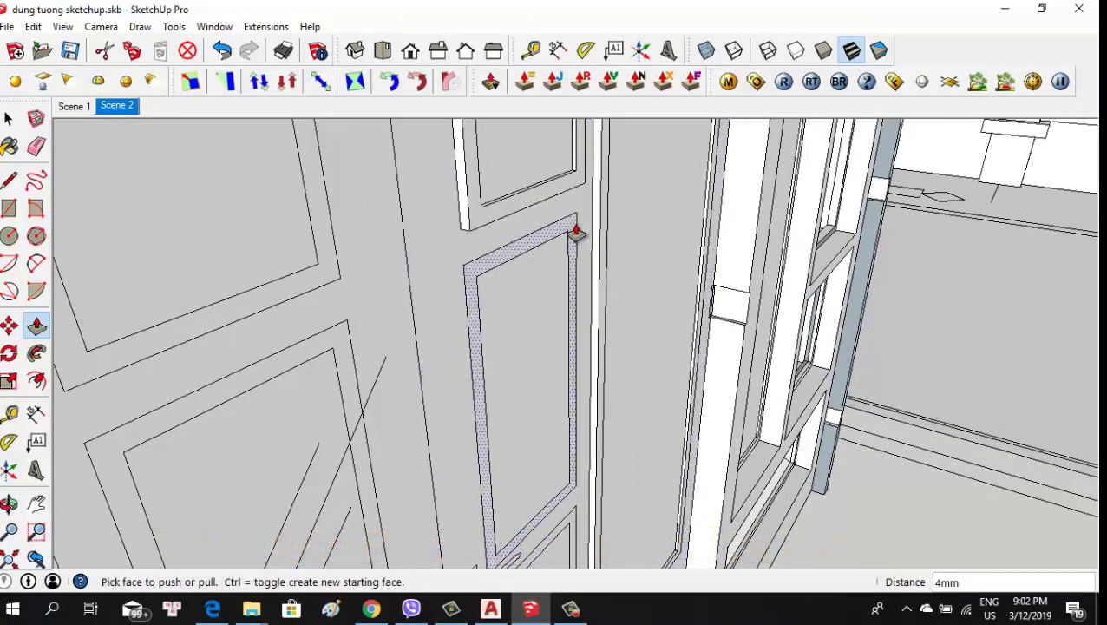
left_click(575, 230)
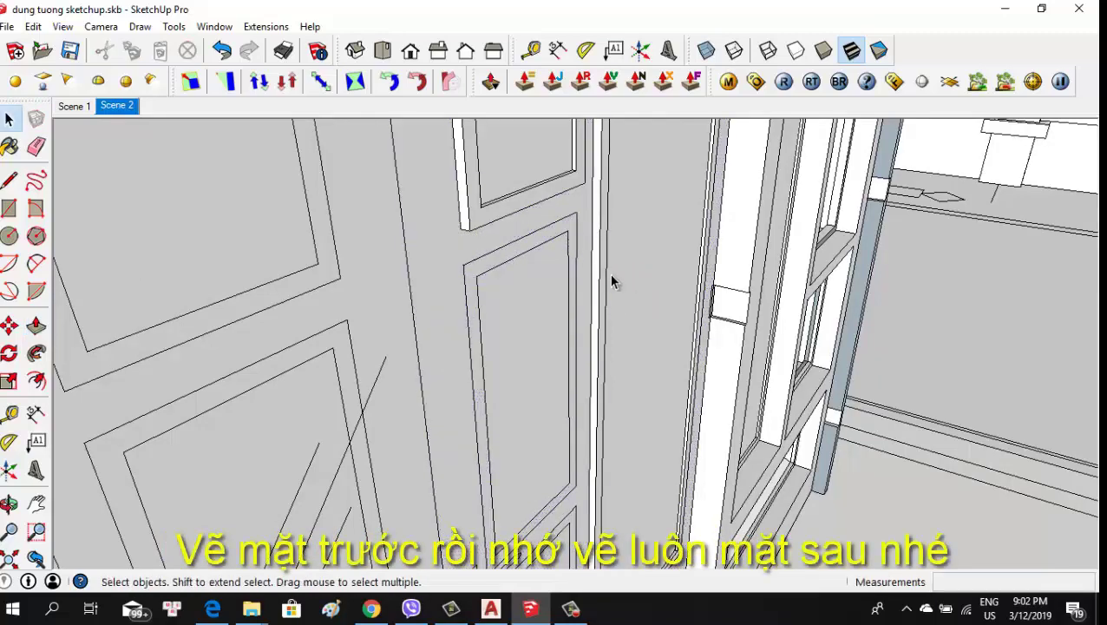
type("10")
key("Return")
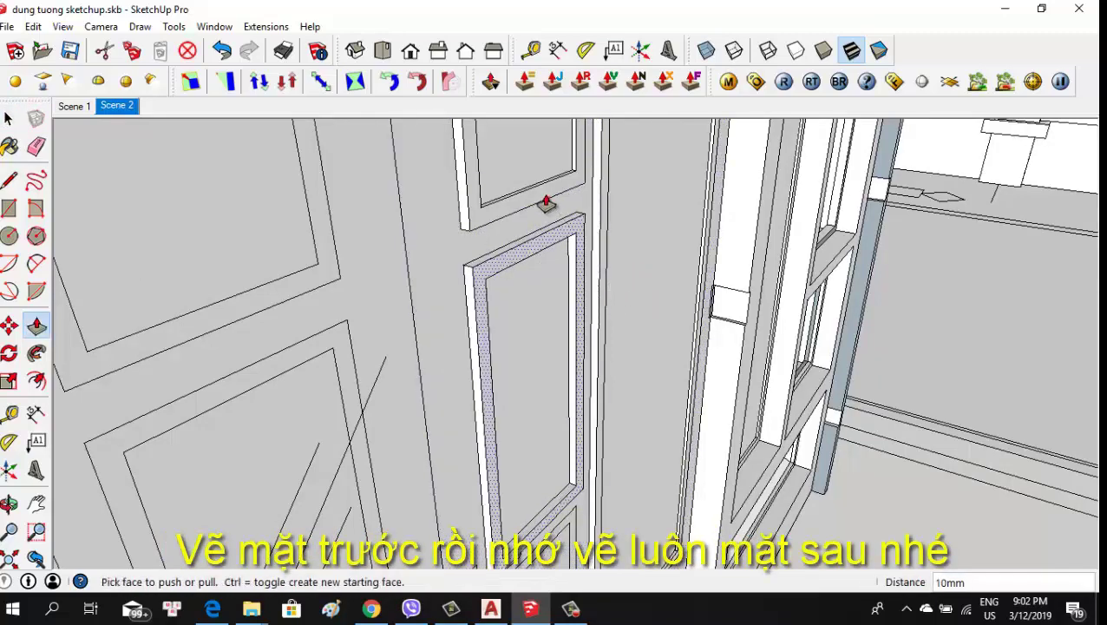
key("space")
left_click(542, 293)
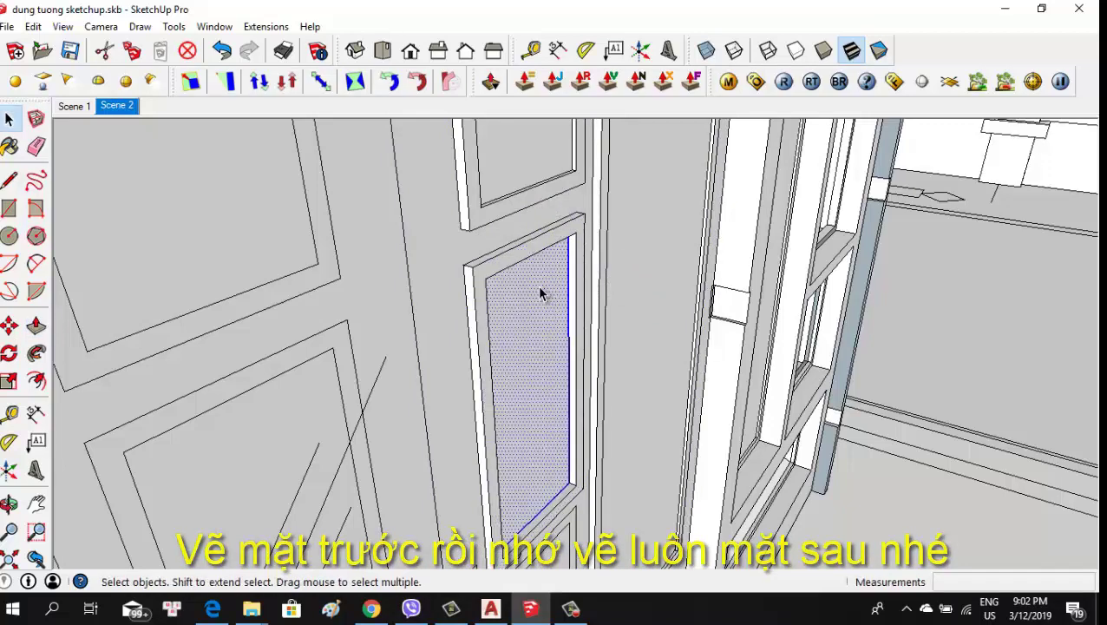
Group the upper pane face with Alt+X and push it in 5mm
key("alt+x")
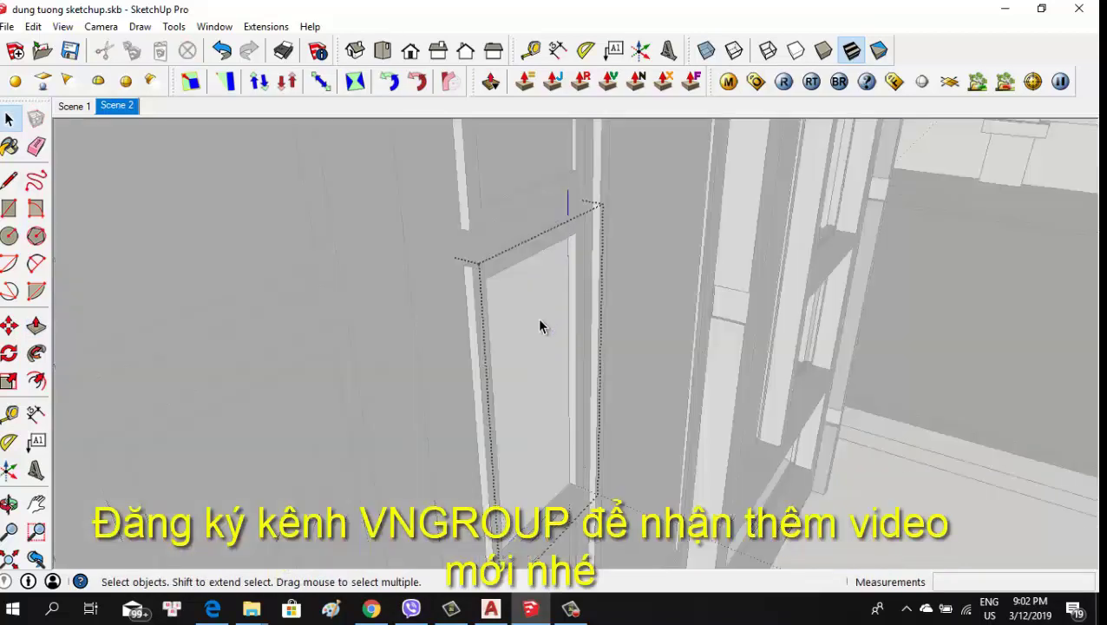
key("p")
left_click(559, 336)
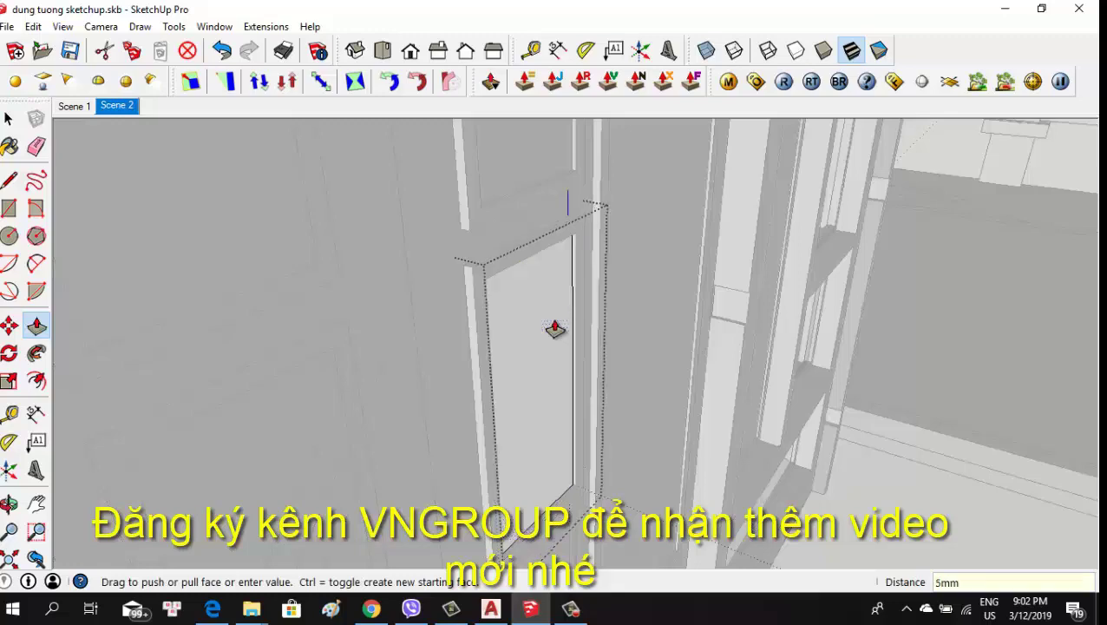
left_click(555, 329)
scroll(530, 296, "down", 3)
mouse_move(529, 297)
middle_mouse_down()
mouse_move(684, 316)
mouse_move(964, 315)
middle_mouse_up()
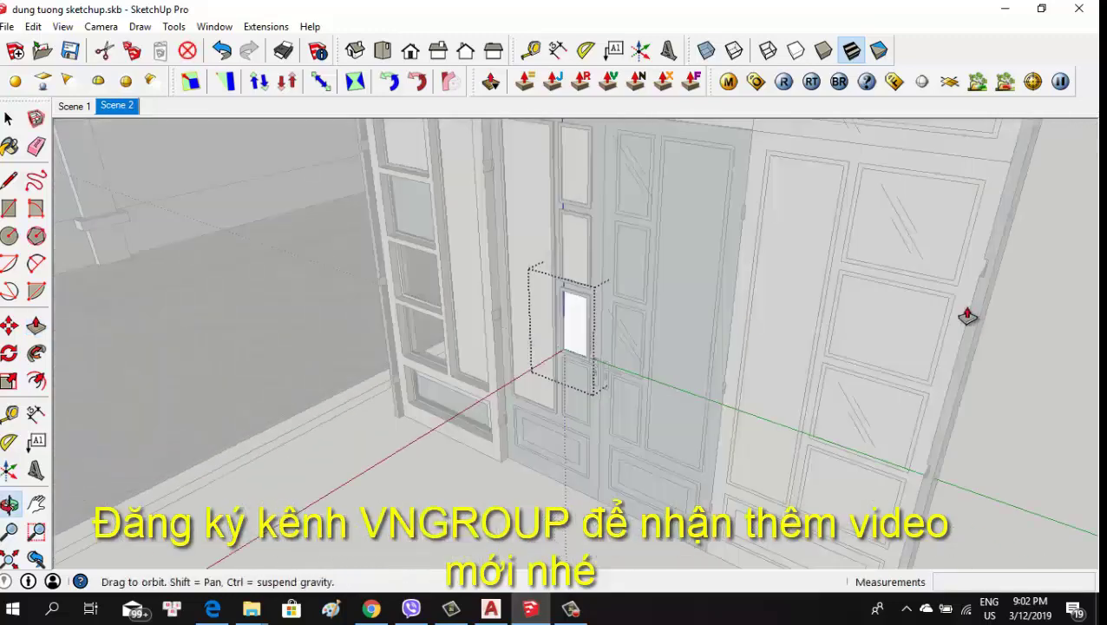
scroll(575, 324, "up", 3)
scroll(564, 337, "up", 2)
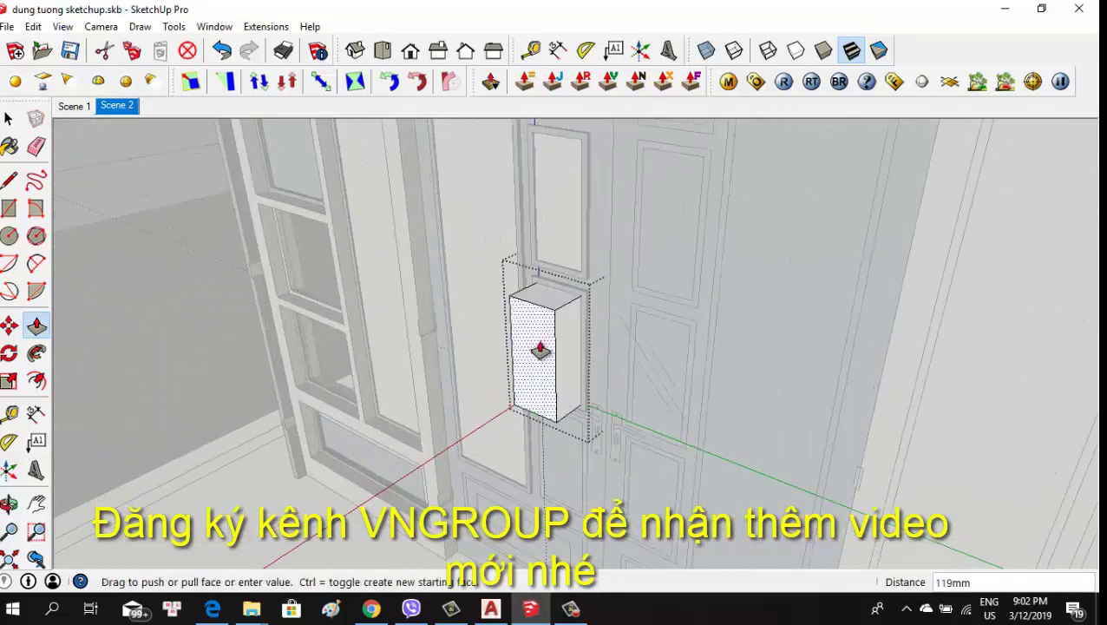
left_click(592, 291)
Orbit and zoom to a head-on view of the double doors
middle_click_drag(592, 292, 708, 289)
scroll(586, 341, "up", 2)
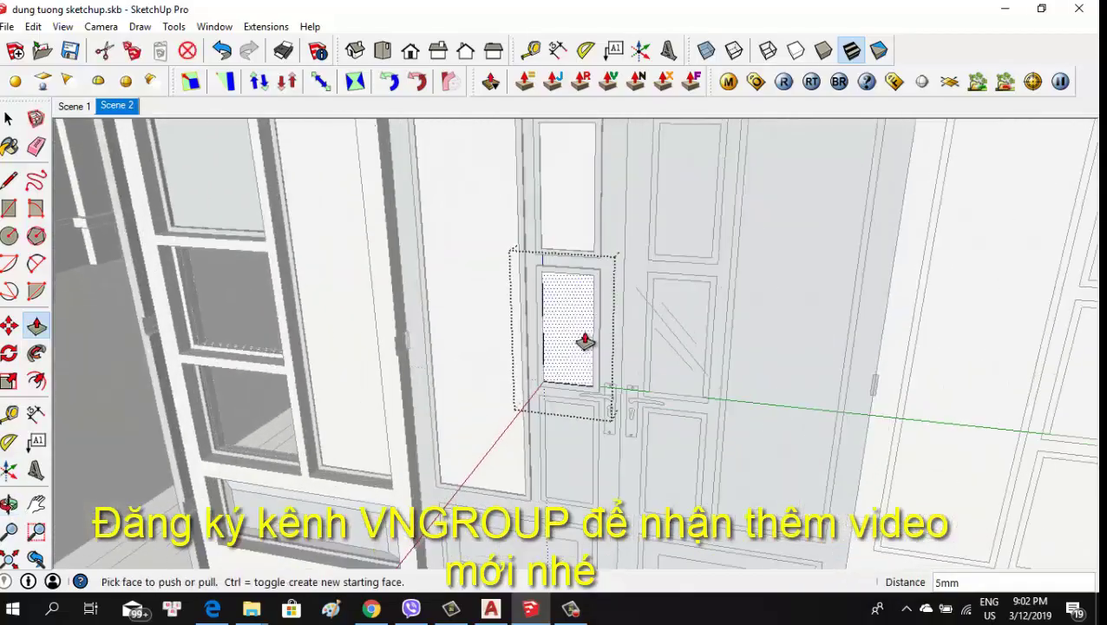
key("space")
scroll(269, 371, "up", 3)
scroll(592, 286, "up", 3)
mouse_move(593, 287)
middle_mouse_down()
mouse_move(556, 258)
mouse_move(539, 259)
middle_mouse_up()
scroll(642, 319, "down", 2)
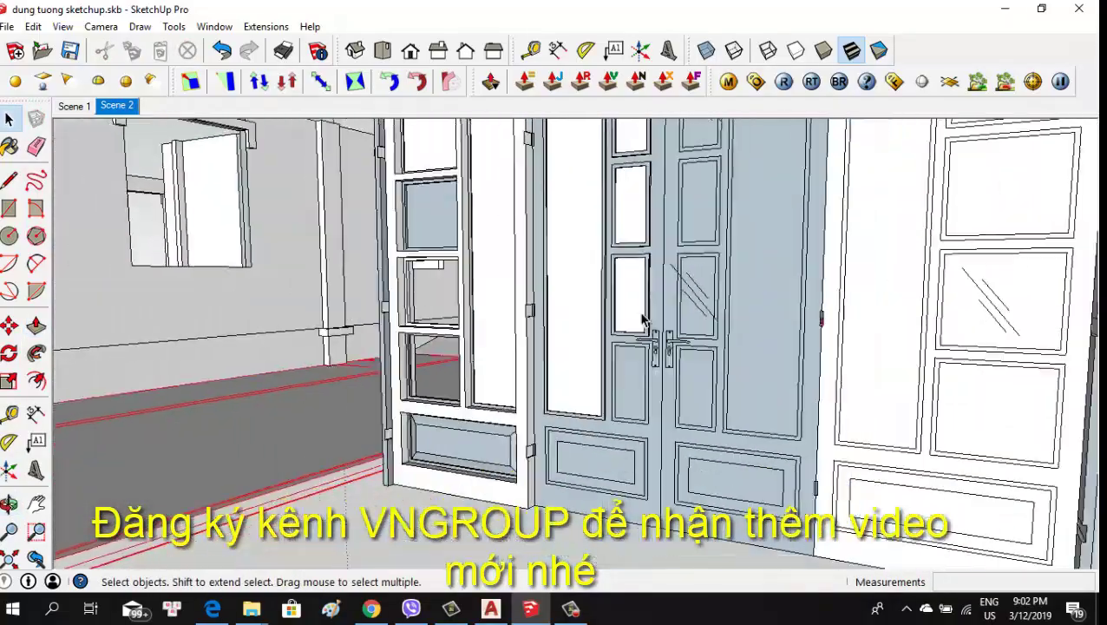
scroll(641, 319, "down", 3)
middle_click_drag(642, 319, 638, 407)
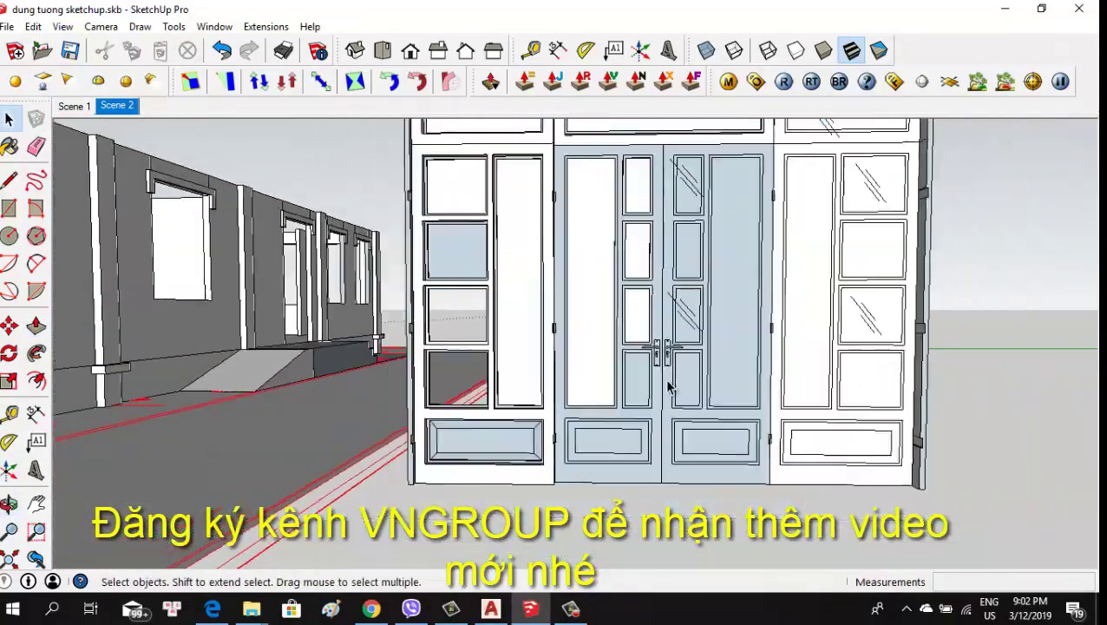
scroll(637, 408, "up", 3)
scroll(638, 411, "up", 3)
key("r")
scroll(640, 410, "up", 1)
Draw the rectangle outlining the left leaf's second pane
scroll(581, 292, "up", 2)
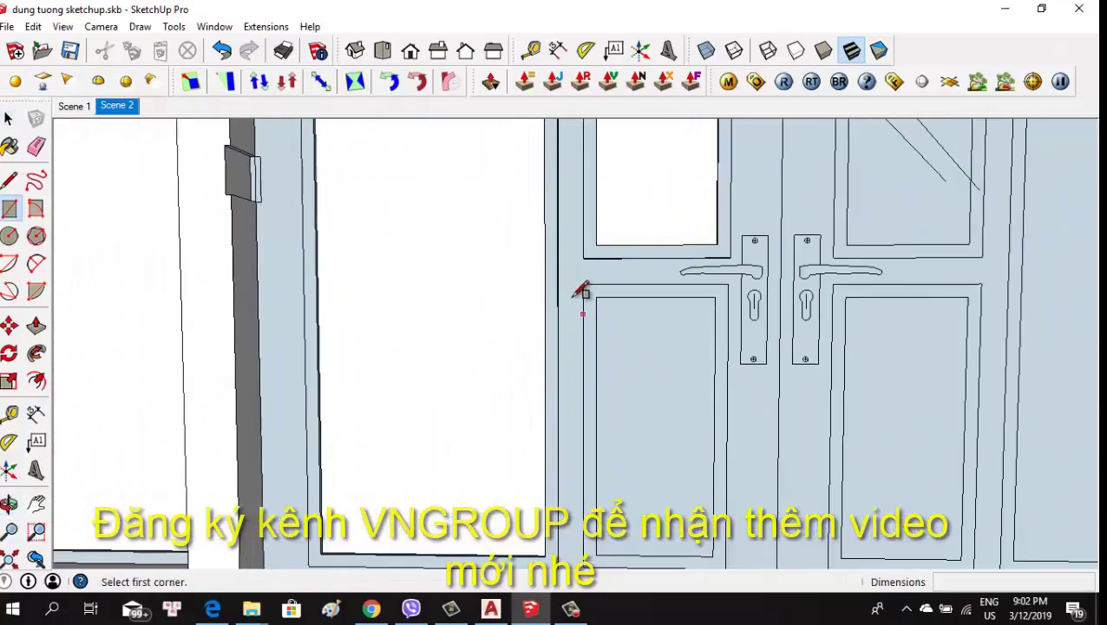
left_click(583, 284)
scroll(609, 279, "down", 2)
scroll(686, 464, "up", 2)
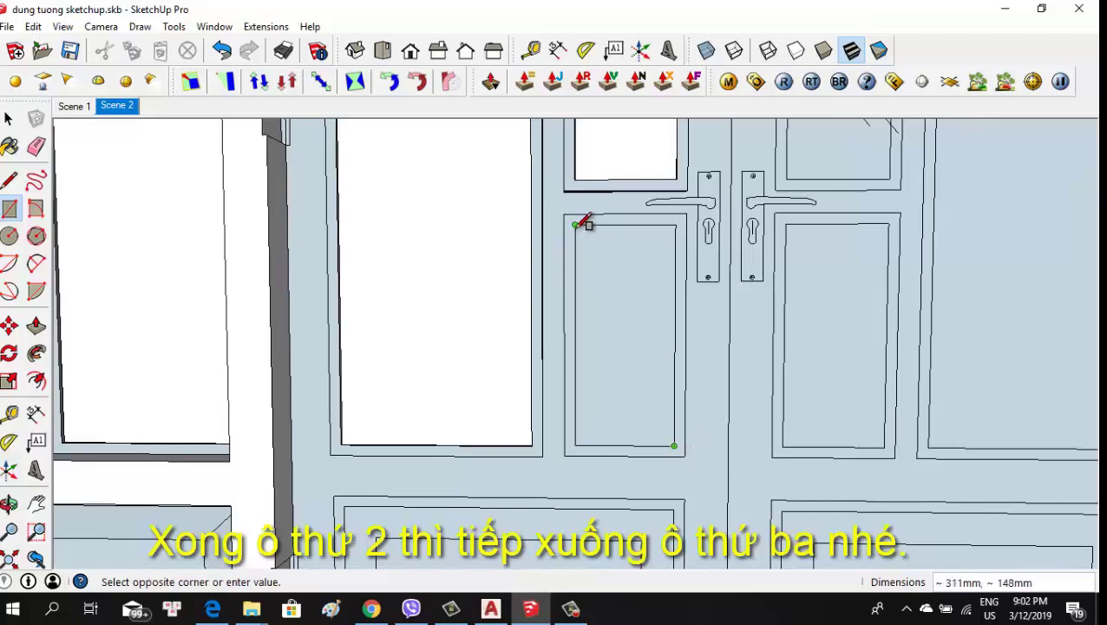
scroll(657, 287, "down", 1)
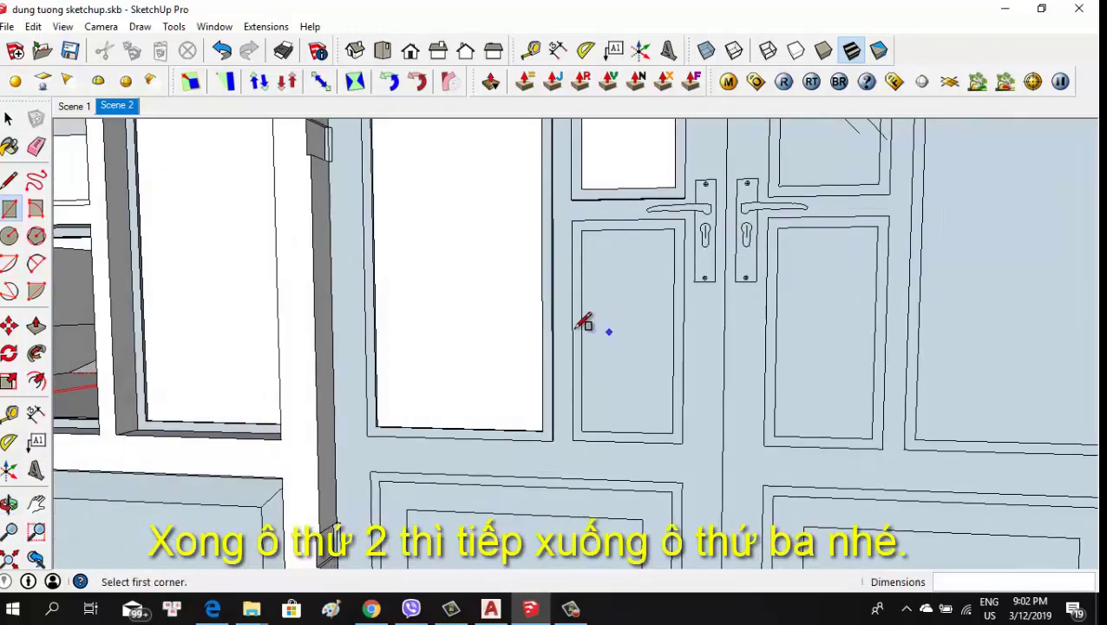
middle_click_drag(583, 323, 607, 325)
Push the second pane's frame in 10mm
key("p")
scroll(624, 227, "up", 3)
left_click(625, 235)
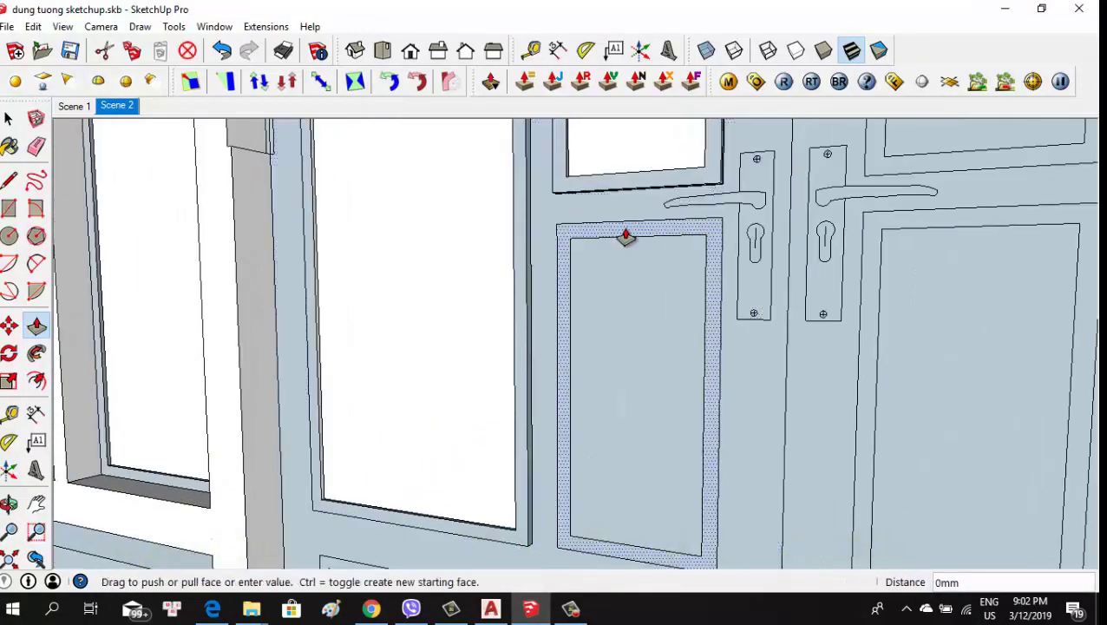
type("-10")
mouse_move(683, 182)
middle_mouse_down()
mouse_move(510, 259)
mouse_move(623, 276)
mouse_move(440, 314)
mouse_move(494, 329)
middle_mouse_up()
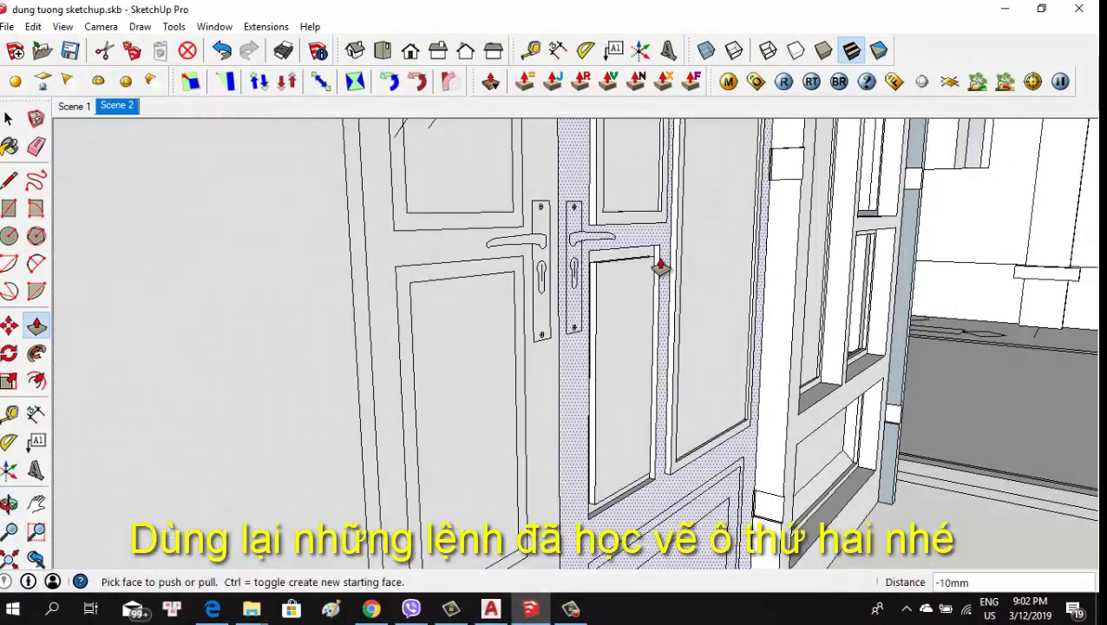
left_click(652, 258)
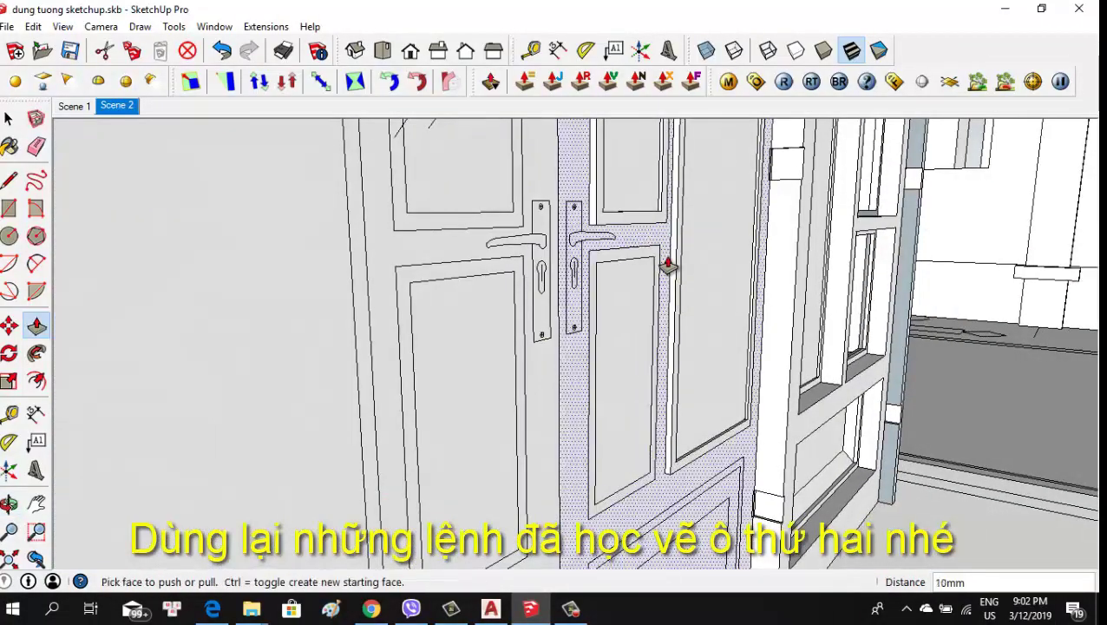
left_click(642, 295)
mouse_move(635, 314)
middle_mouse_down()
mouse_move(586, 279)
mouse_move(672, 262)
middle_mouse_up()
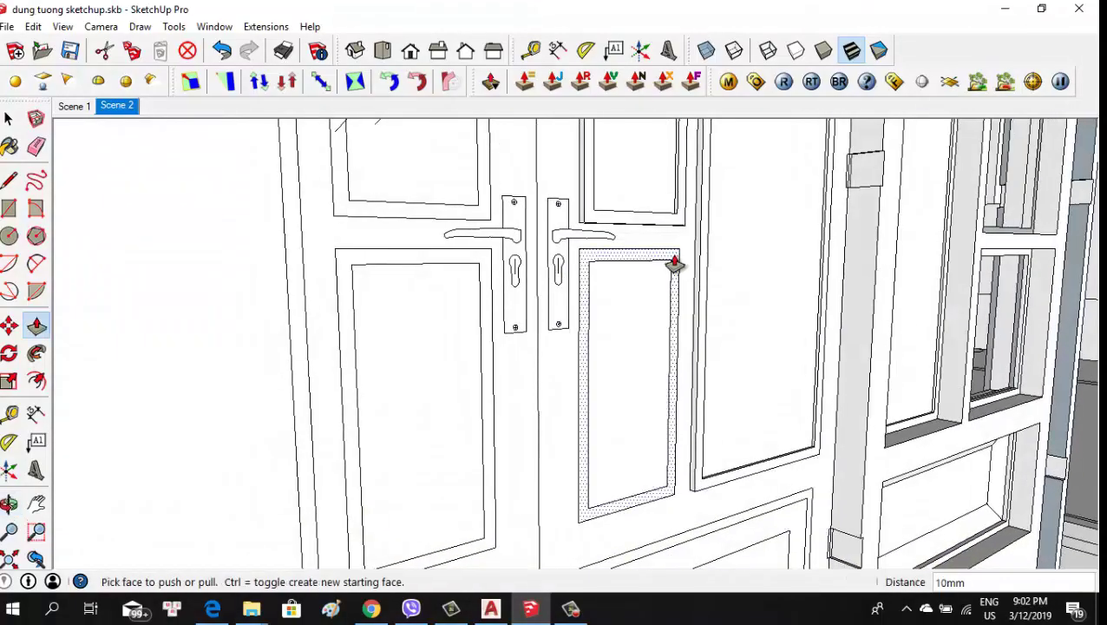
left_click(672, 262)
scroll(651, 286, "up", 5)
Delete the pane's inner face to open it, then look through it
key("space")
left_click(638, 334)
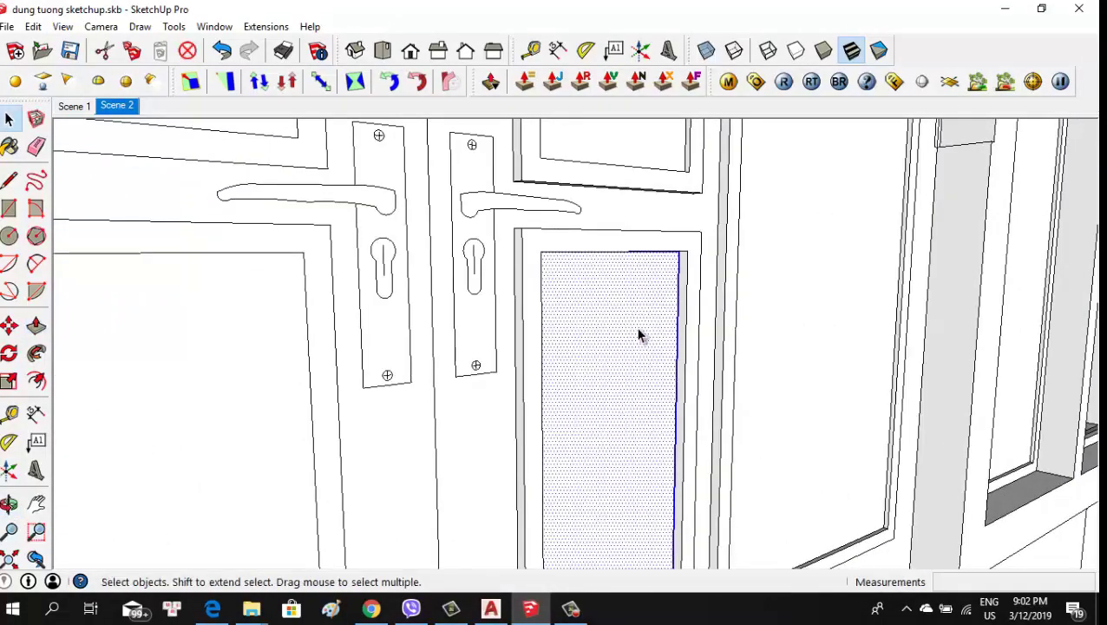
key("Delete")
scroll(645, 333, "down", 3)
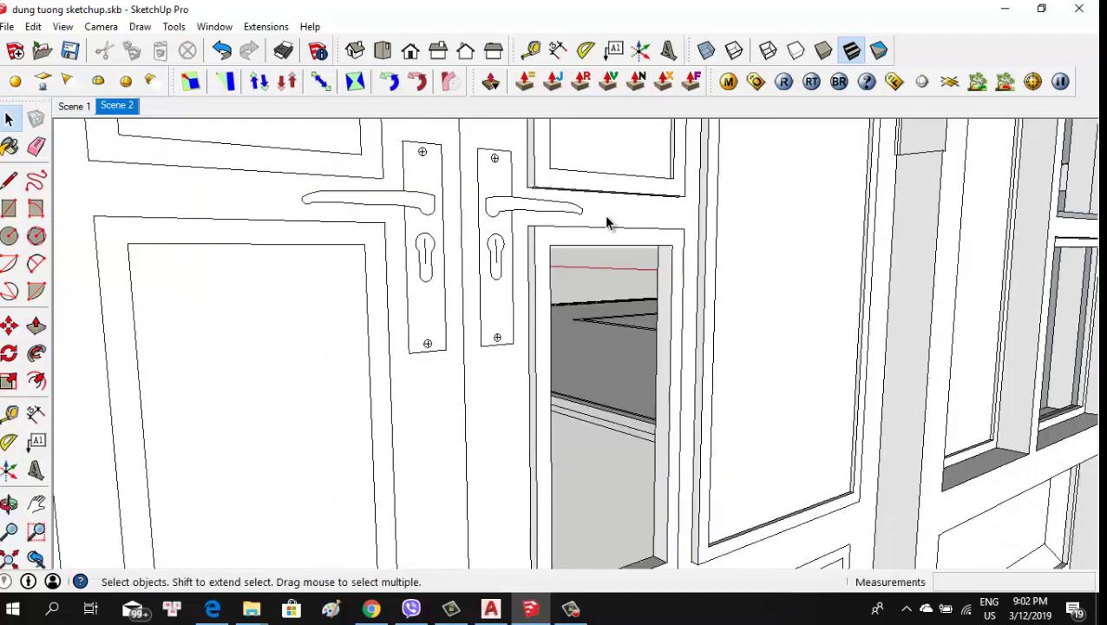
mouse_move(607, 223)
middle_mouse_down()
mouse_move(588, 266)
mouse_move(1057, 284)
middle_mouse_up()
scroll(867, 329, "down", 3)
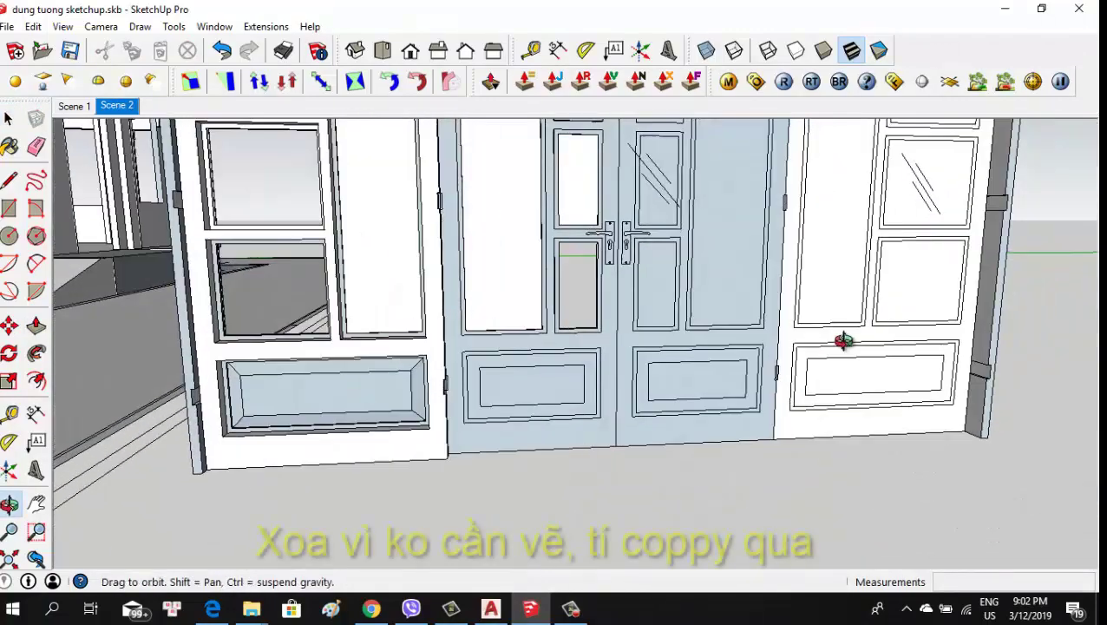
Orbit and zoom to a frontal view of the left leaf's lower panel
mouse_move(841, 338)
middle_mouse_down()
mouse_move(605, 349)
mouse_move(581, 260)
middle_mouse_up()
scroll(571, 209, "up", 3)
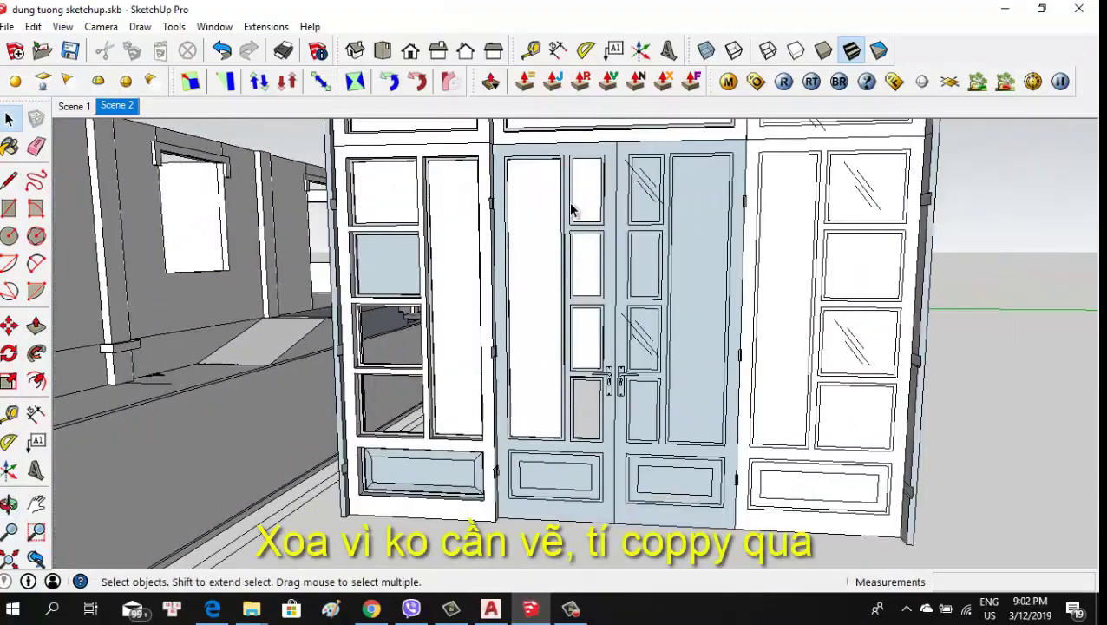
middle_click_drag(668, 276, 622, 185)
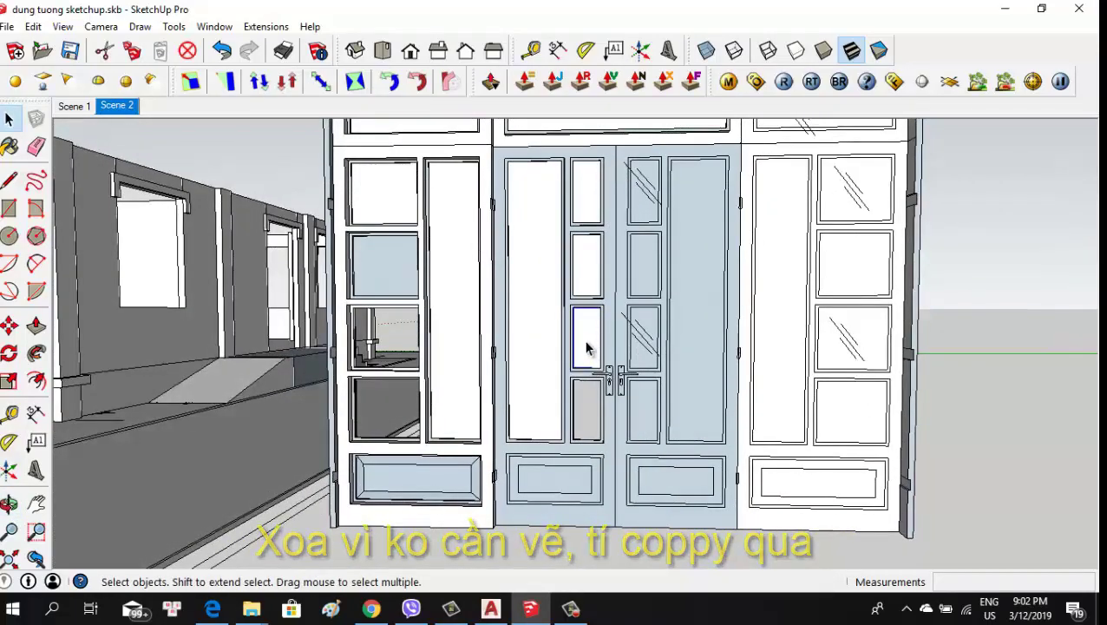
scroll(585, 340, "down", 4)
mouse_move(585, 340)
middle_mouse_down()
mouse_move(832, 309)
mouse_move(673, 299)
middle_mouse_up()
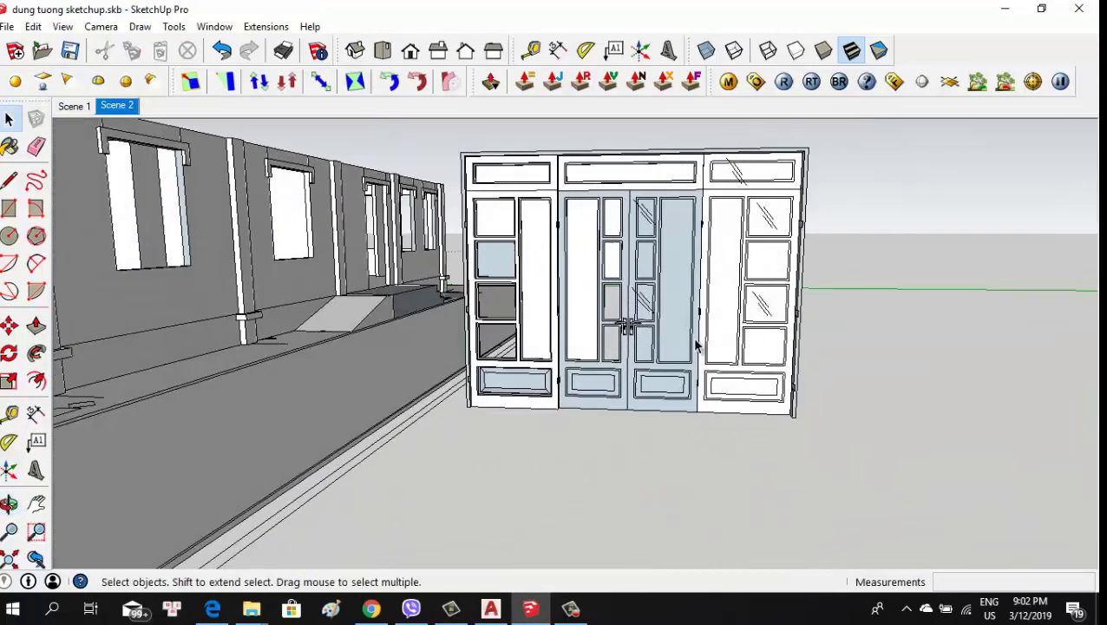
scroll(652, 291, "up", 3)
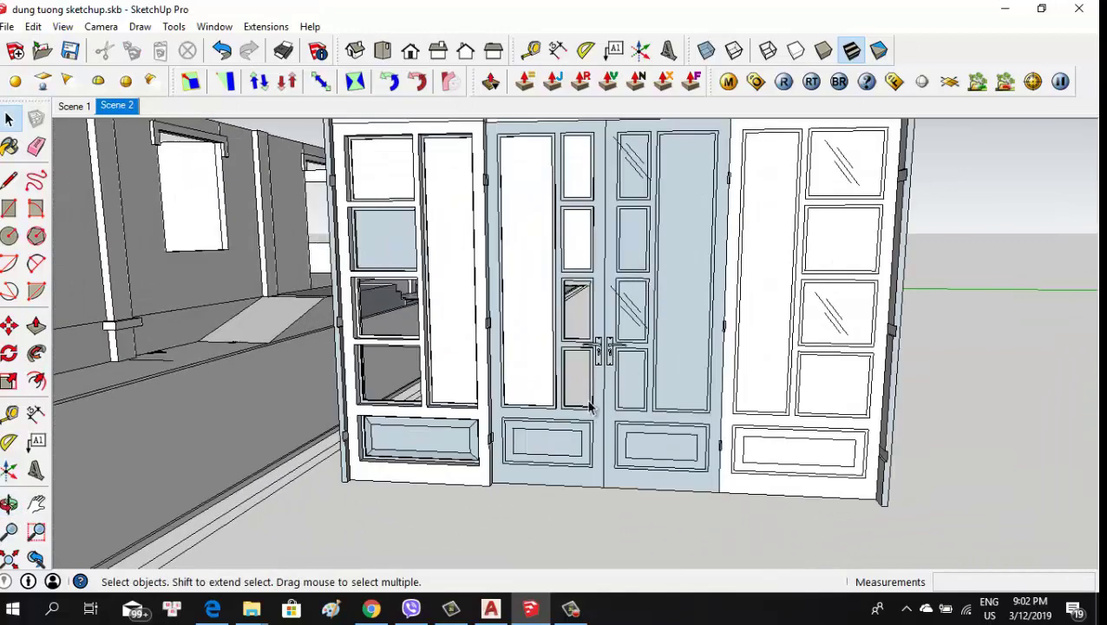
scroll(589, 408, "up", 5)
scroll(515, 365, "down", 2)
scroll(551, 306, "down", 2)
scroll(541, 217, "up", 2)
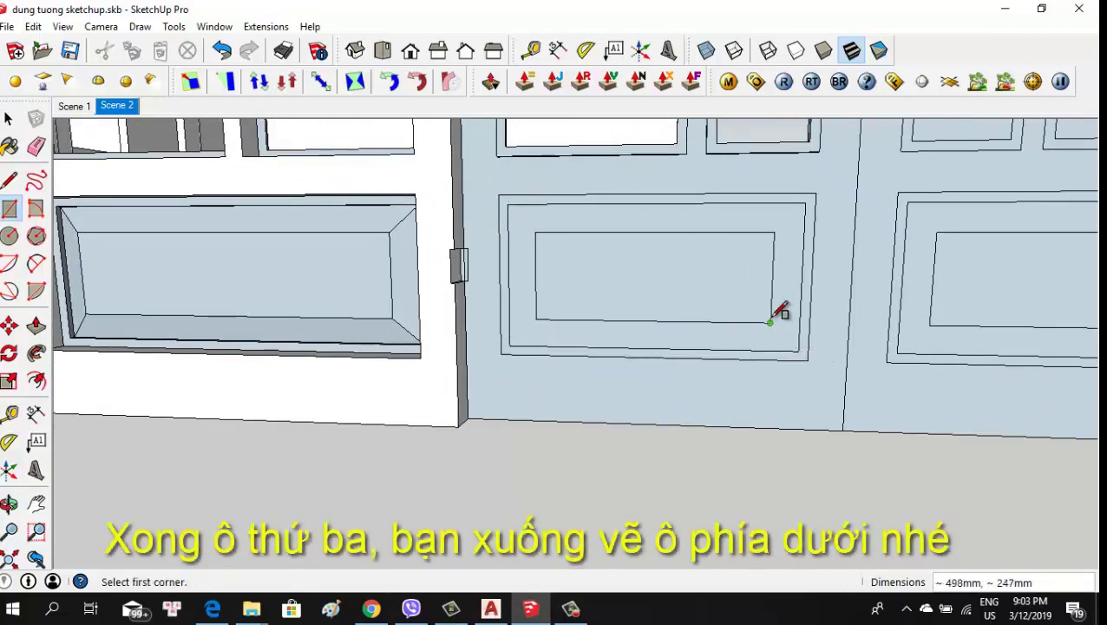
Complete the 530 x 279 mm rectangle outlining the left leaf's lower panel
left_click(536, 231)
mouse_move(536, 231)
middle_mouse_down()
mouse_move(370, 234)
mouse_move(297, 218)
mouse_move(358, 247)
mouse_move(432, 258)
mouse_move(487, 197)
mouse_move(610, 143)
mouse_move(691, 186)
mouse_move(703, 236)
mouse_move(363, 336)
mouse_move(383, 299)
mouse_move(415, 289)
mouse_move(966, 320)
mouse_move(598, 329)
mouse_move(786, 346)
mouse_move(859, 395)
mouse_move(321, 321)
mouse_move(803, 286)
mouse_move(667, 254)
mouse_move(379, 279)
mouse_move(218, 326)
mouse_move(952, 329)
mouse_move(206, 337)
middle_mouse_up()
mouse_move(395, 328)
middle_mouse_down()
mouse_move(427, 291)
mouse_move(358, 257)
mouse_move(234, 284)
middle_mouse_up()
key("r")
scroll(297, 305, "up", 3)
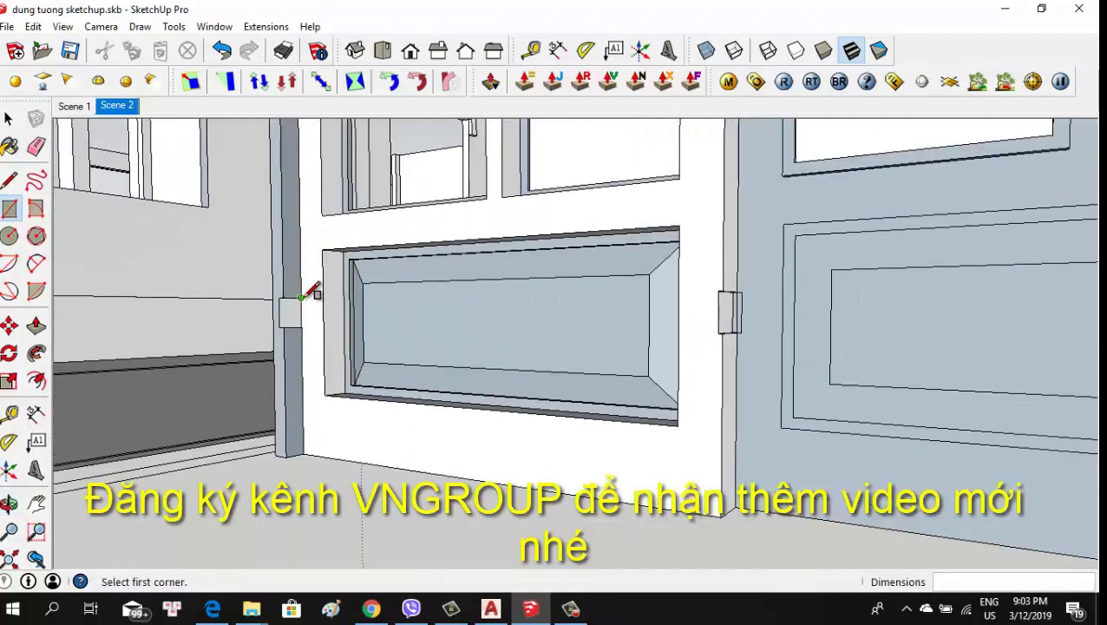
scroll(437, 297, "up", 2)
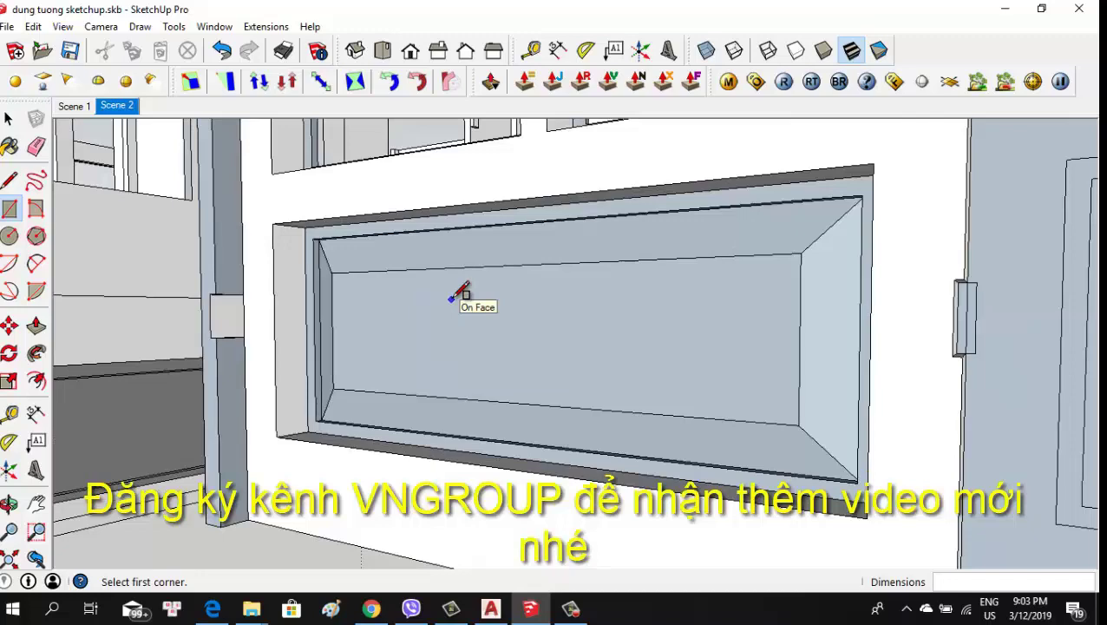
scroll(445, 291, "down", 3)
mouse_move(432, 267)
middle_mouse_down()
mouse_move(512, 314)
mouse_move(758, 277)
mouse_move(674, 274)
middle_mouse_up()
scroll(650, 271, "up", 1)
key("space")
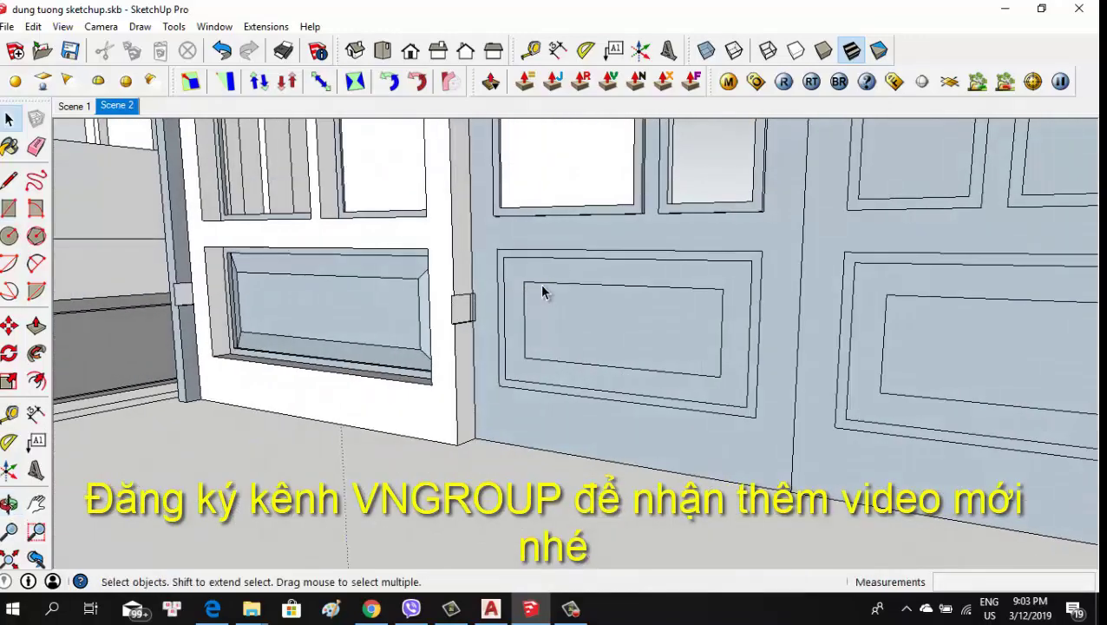
scroll(533, 303, "up", 1)
Push/pull the lower panel's frame band by 5mm
key("p")
scroll(488, 267, "up", 1)
mouse_move(499, 254)
middle_mouse_down()
mouse_move(403, 284)
mouse_move(445, 279)
mouse_move(491, 239)
mouse_move(457, 346)
mouse_move(622, 326)
mouse_move(586, 299)
mouse_move(524, 218)
middle_mouse_up()
left_click(531, 227)
left_click(469, 251)
Start a diagonal line at the first inner corner of the left leaf's lower panel
key("l")
scroll(477, 221, "up", 3)
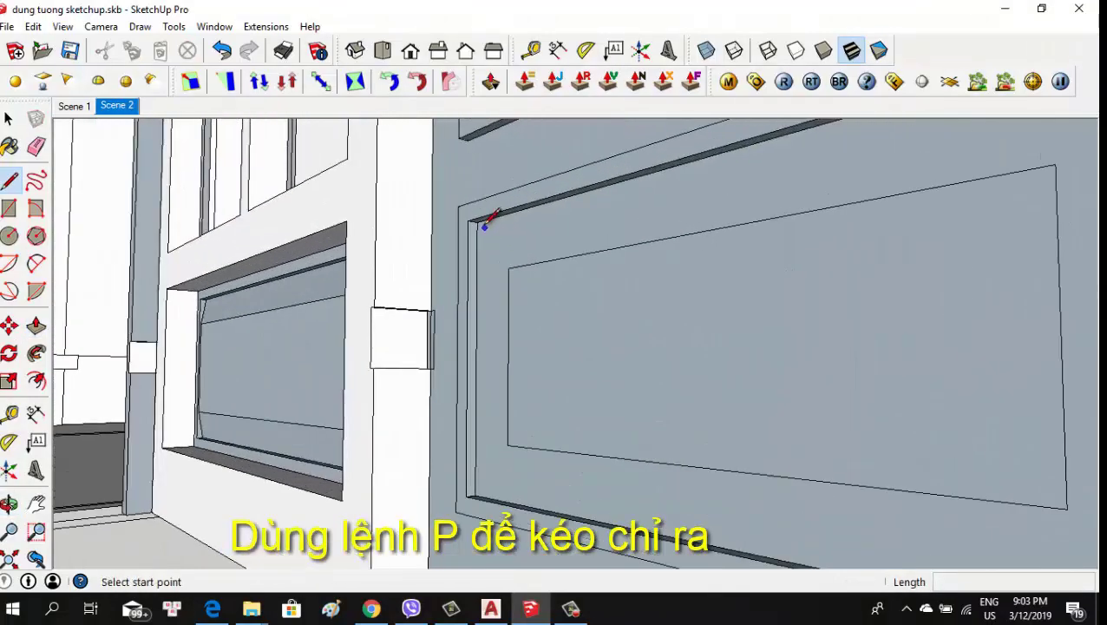
scroll(473, 232, "up", 1)
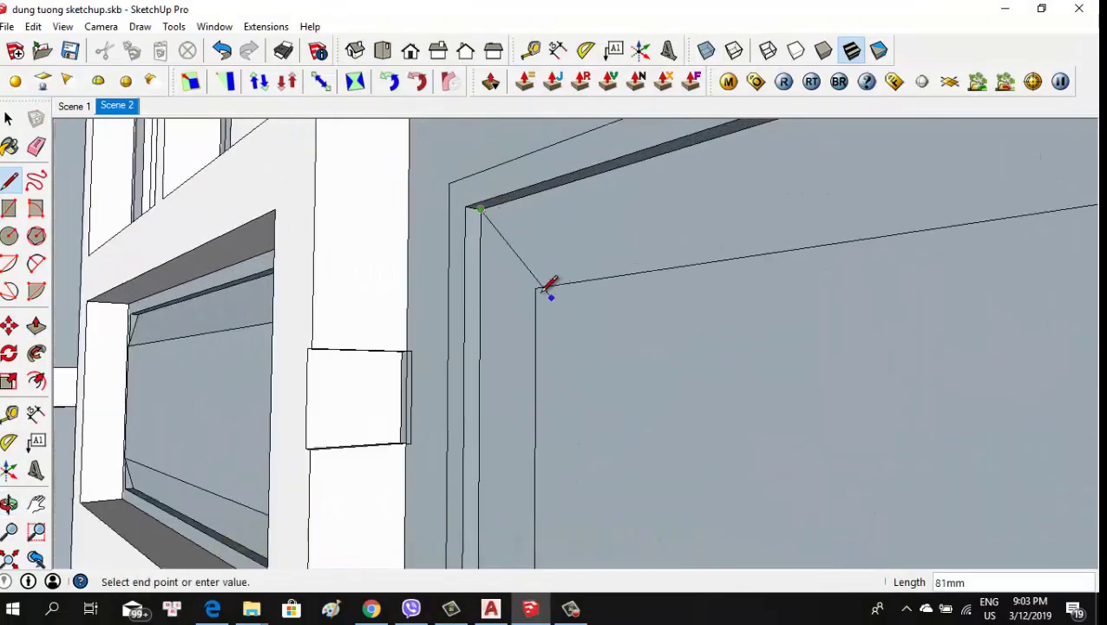
scroll(603, 271, "down", 3)
scroll(573, 378, "down", 2)
left_click(574, 378)
scroll(532, 420, "up", 4)
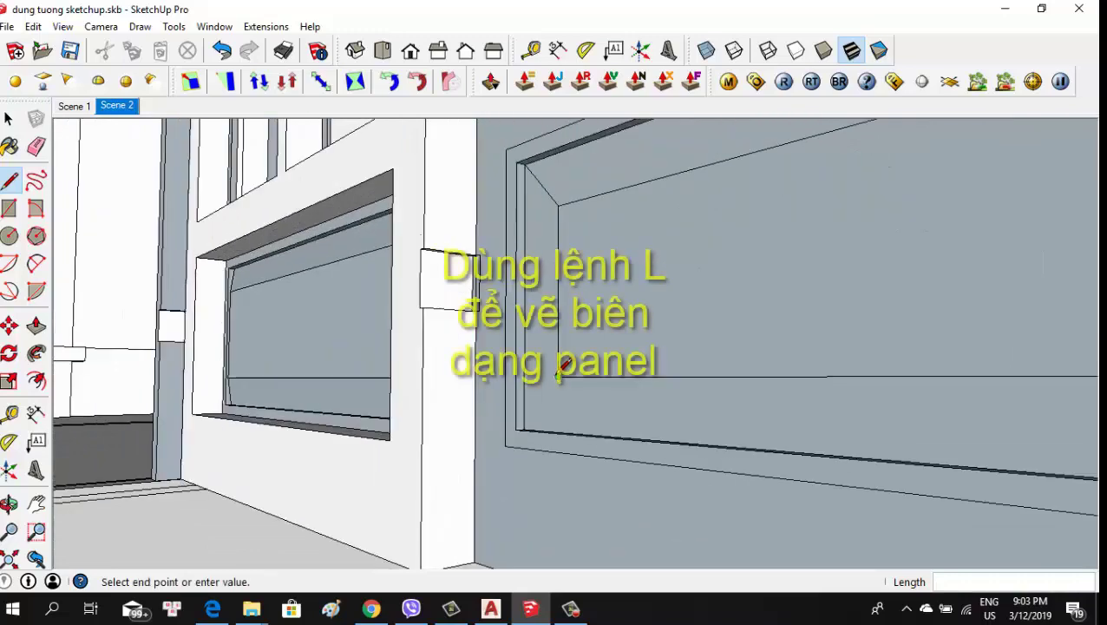
mouse_move(529, 430)
middle_mouse_down()
mouse_move(543, 463)
mouse_move(533, 446)
middle_mouse_up()
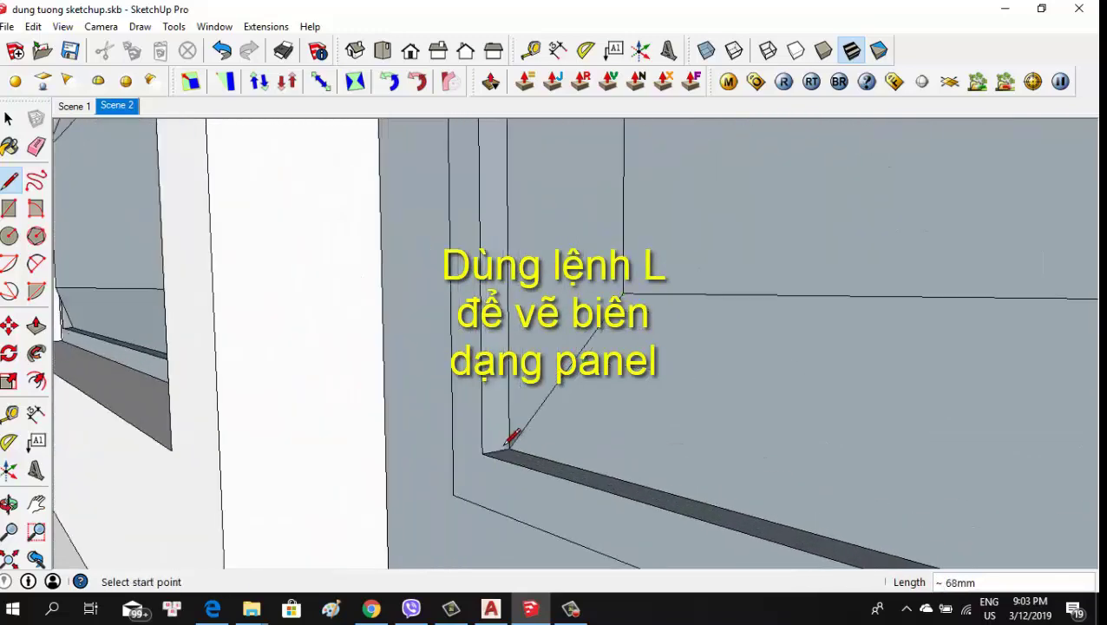
scroll(512, 436, "down", 3)
scroll(758, 452, "down", 2)
scroll(867, 408, "up", 1)
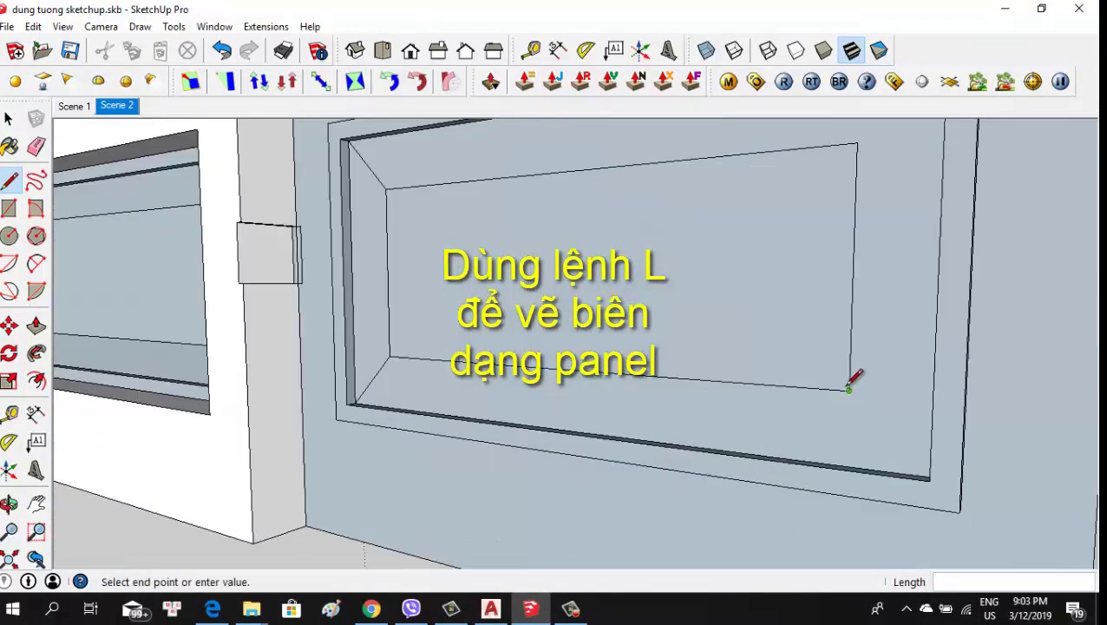
Draw the diagonal joining the panel's lower-right inner corner to the frame corner
mouse_move(849, 388)
middle_mouse_down()
mouse_move(951, 507)
mouse_move(915, 475)
middle_mouse_up()
left_click(915, 449)
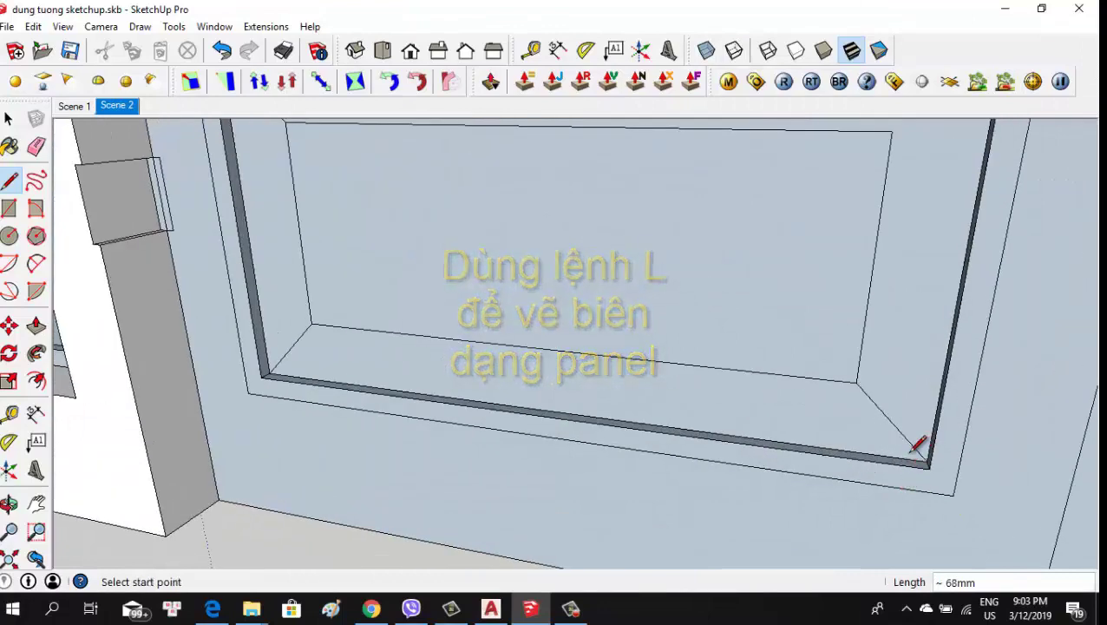
scroll(859, 486, "down", 3)
scroll(894, 215, "up", 4)
Orbit past the upper-right corner to an angled view of the bevelled lower panel
middle_click_drag(807, 245, 733, 257)
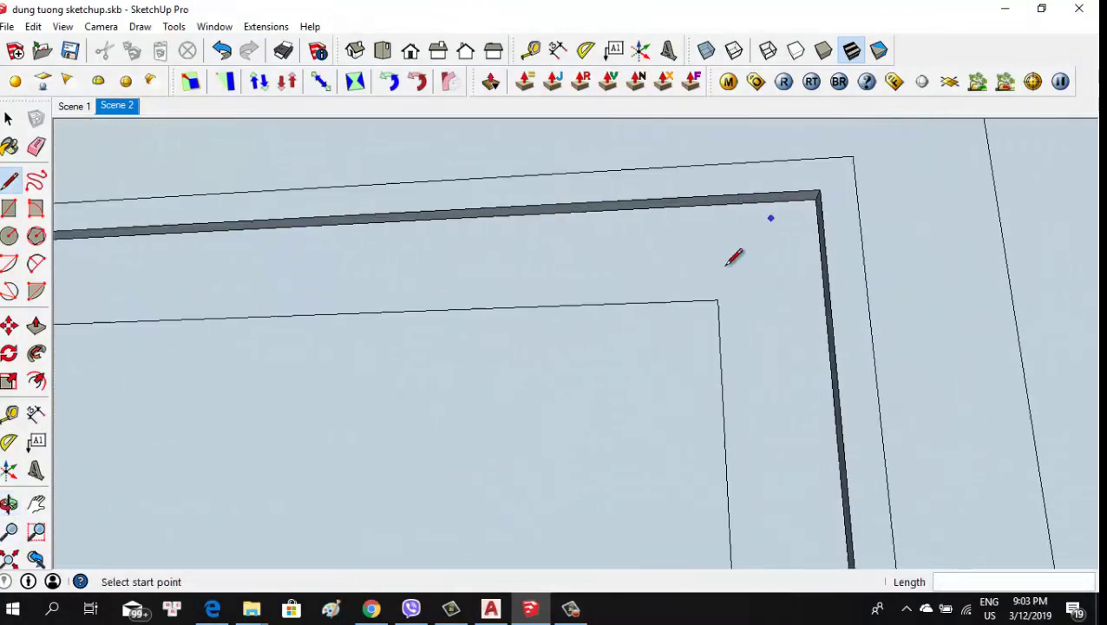
scroll(733, 257, "up", 1)
mouse_move(826, 304)
middle_mouse_down()
mouse_move(803, 260)
mouse_move(507, 512)
middle_mouse_up()
scroll(700, 306, "down", 2)
scroll(673, 324, "down", 3)
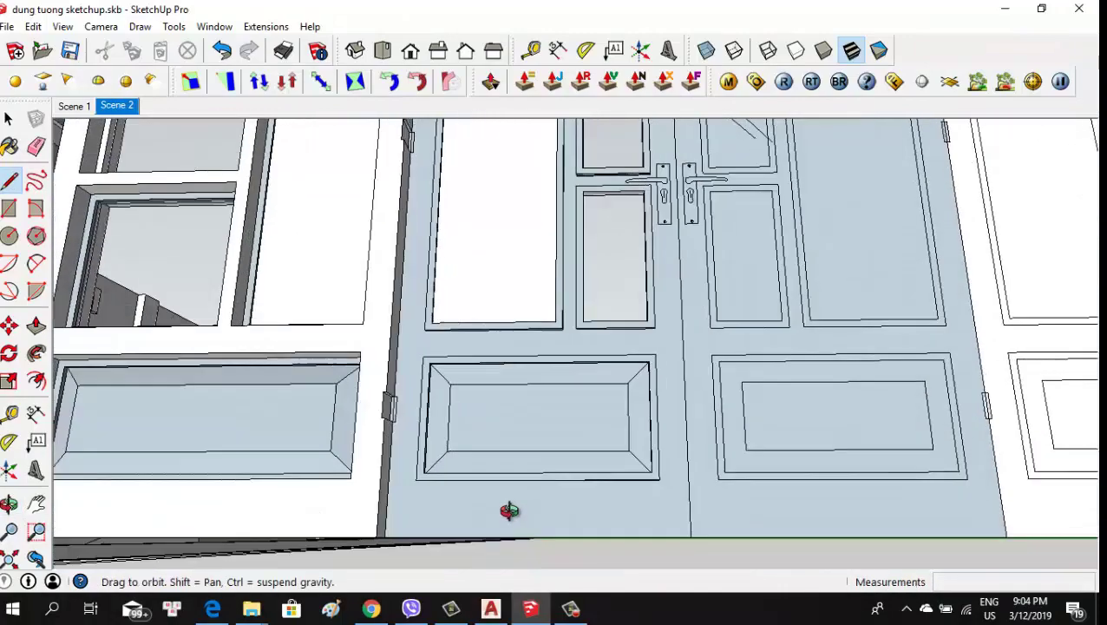
middle_click_drag(681, 314, 586, 428)
scroll(531, 402, "up", 2)
scroll(558, 402, "up", 2)
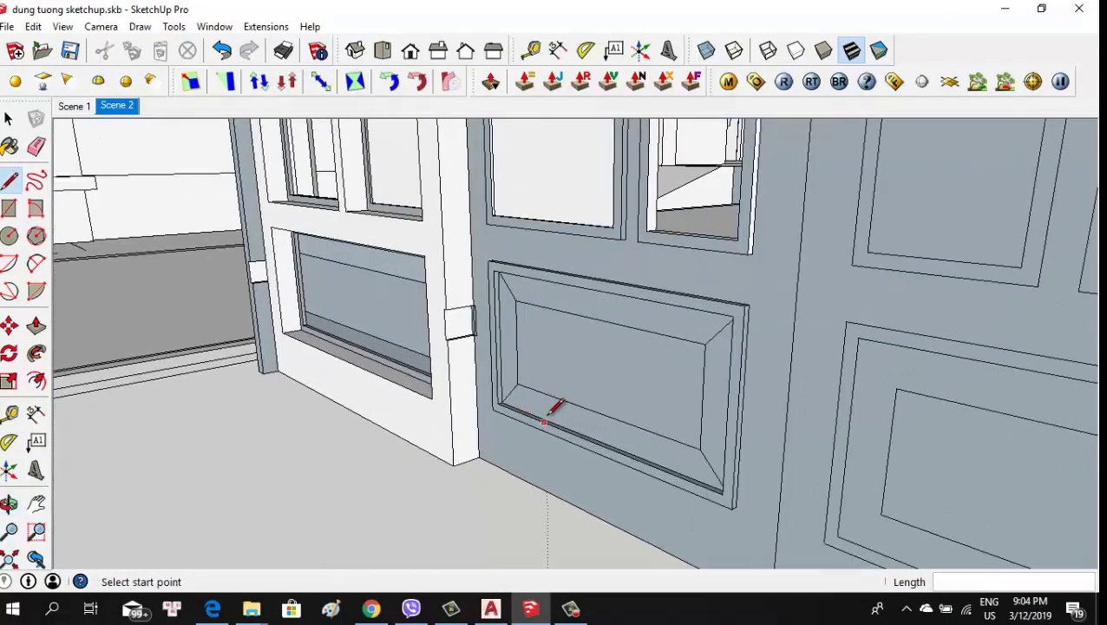
scroll(564, 424, "up", 1)
key("m")
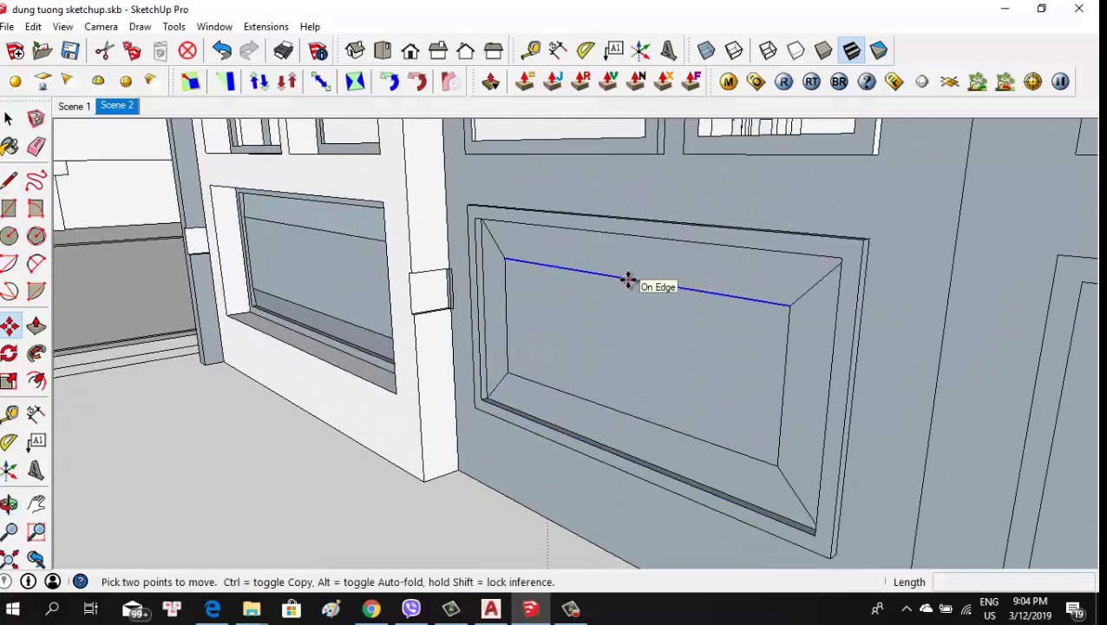
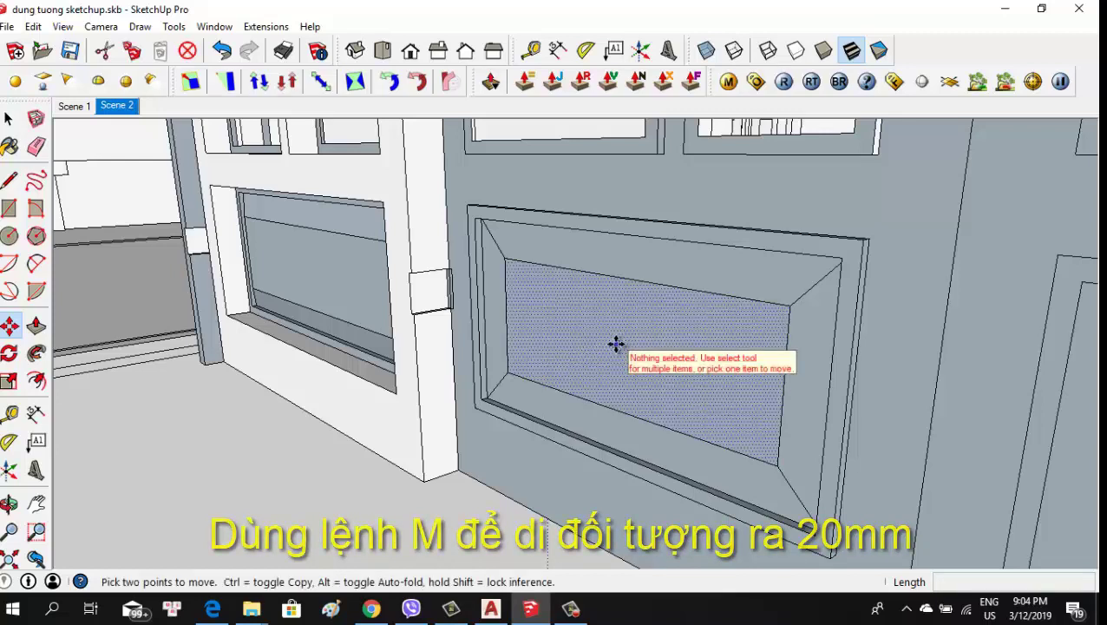
Move the lower panel's inner face outward into a raised panel, then view the whole entrance door
left_click(607, 348)
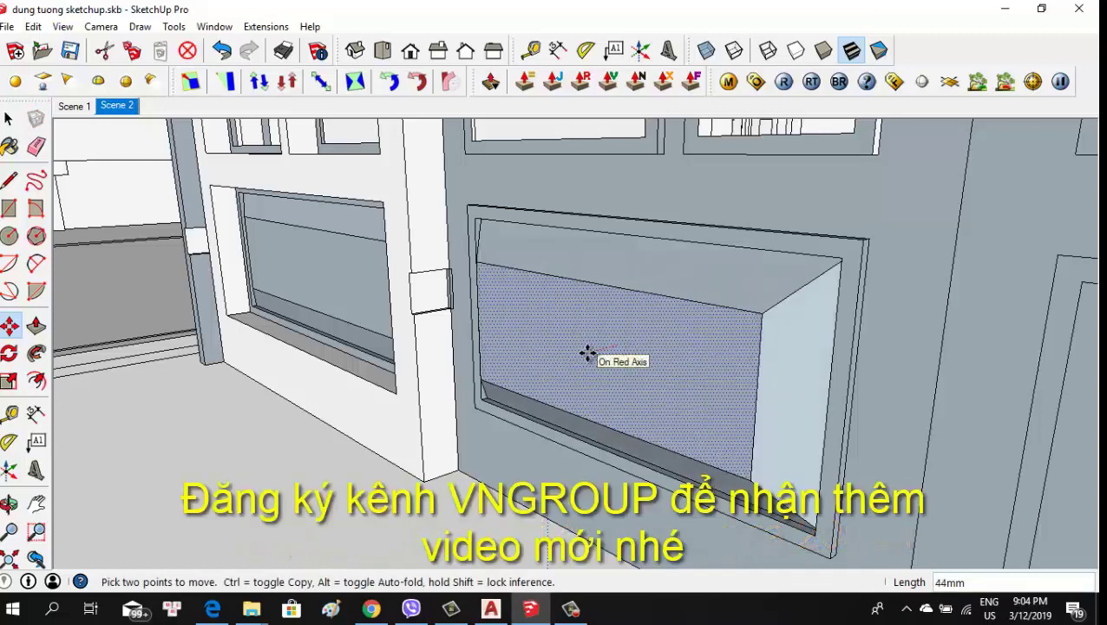
left_click(589, 352)
mouse_move(615, 295)
middle_mouse_down()
mouse_move(736, 343)
mouse_move(506, 365)
mouse_move(623, 324)
mouse_move(573, 231)
mouse_move(714, 376)
middle_mouse_up()
mouse_move(658, 288)
middle_mouse_down()
mouse_move(791, 396)
mouse_move(675, 367)
mouse_move(667, 247)
middle_mouse_up()
key("space")
scroll(713, 395, "down", 2)
middle_click_drag(714, 395, 815, 365)
Draw a 3 mm screw-hole circle near the top of the handle plate
scroll(692, 253, "down", 3)
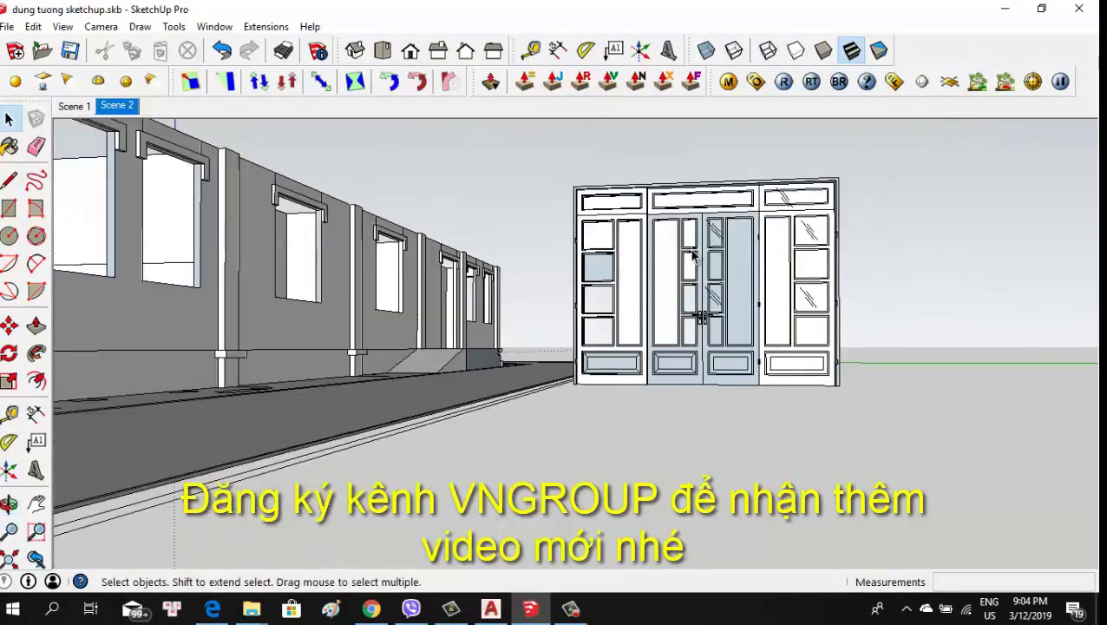
scroll(692, 254, "up", 2)
scroll(703, 263, "up", 2)
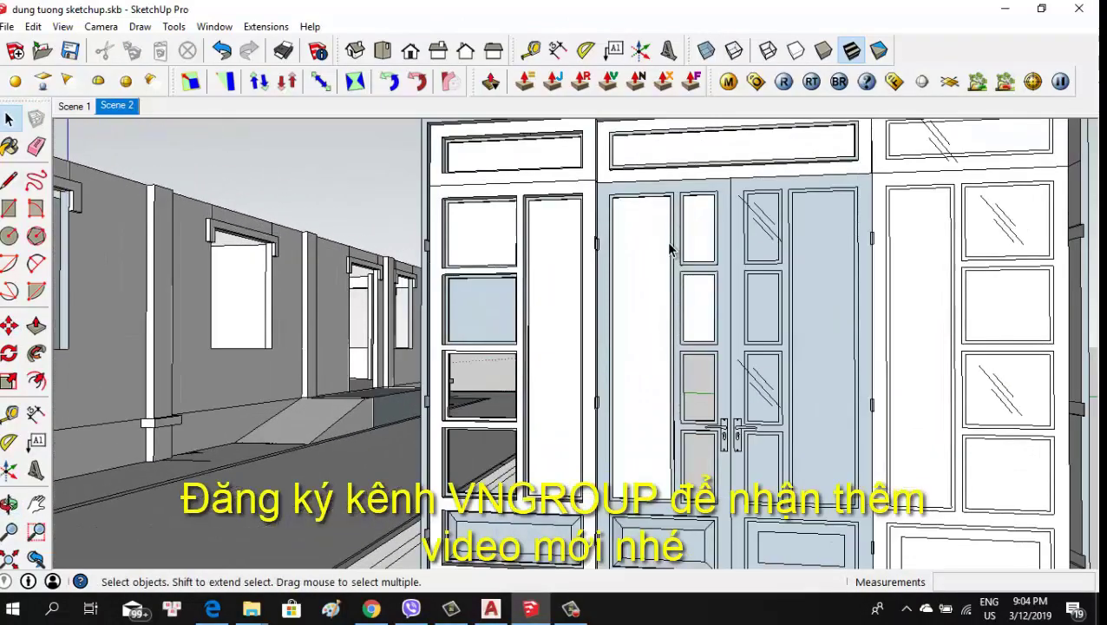
scroll(686, 270, "up", 2)
scroll(685, 270, "down", 3)
mouse_move(750, 278)
middle_mouse_down()
mouse_move(783, 321)
mouse_move(803, 277)
mouse_move(828, 287)
mouse_move(724, 386)
mouse_move(739, 320)
middle_mouse_up()
scroll(717, 390, "up", 2)
scroll(720, 388, "up", 2)
scroll(731, 382, "up", 2)
scroll(739, 320, "up", 1)
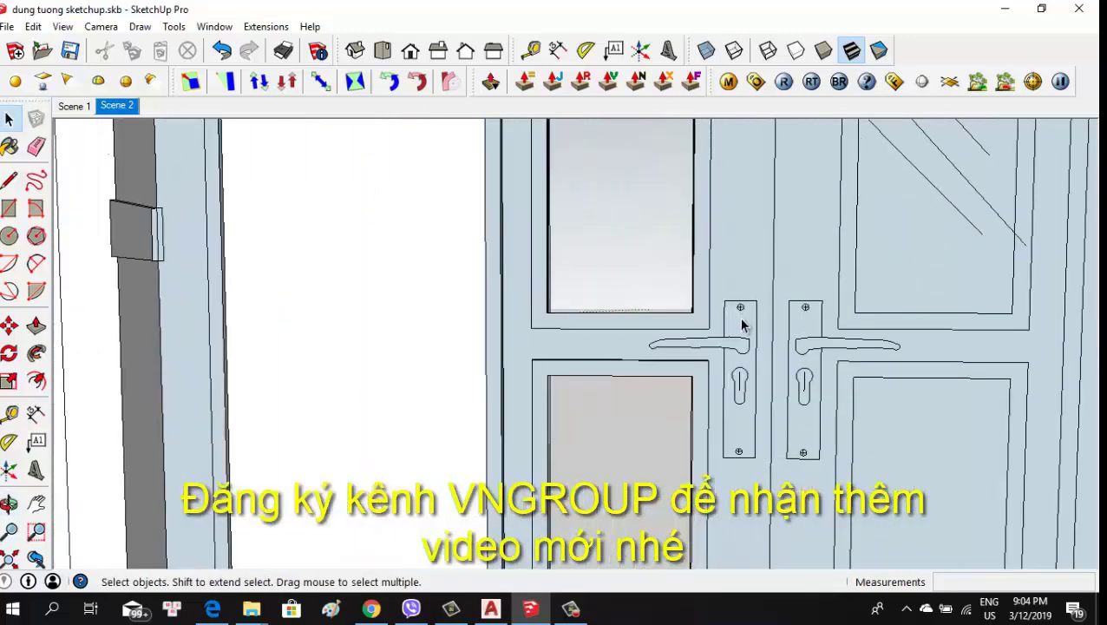
scroll(738, 316, "up", 2)
scroll(748, 314, "up", 1)
scroll(750, 314, "up", 2)
scroll(749, 313, "up", 2)
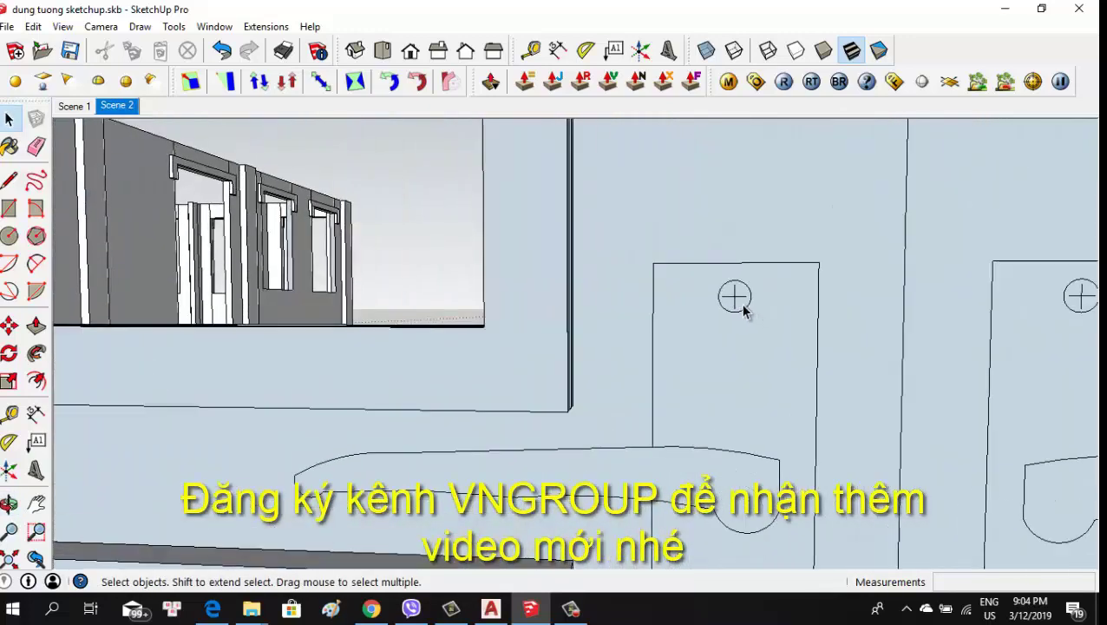
key("c")
scroll(731, 313, "up", 2)
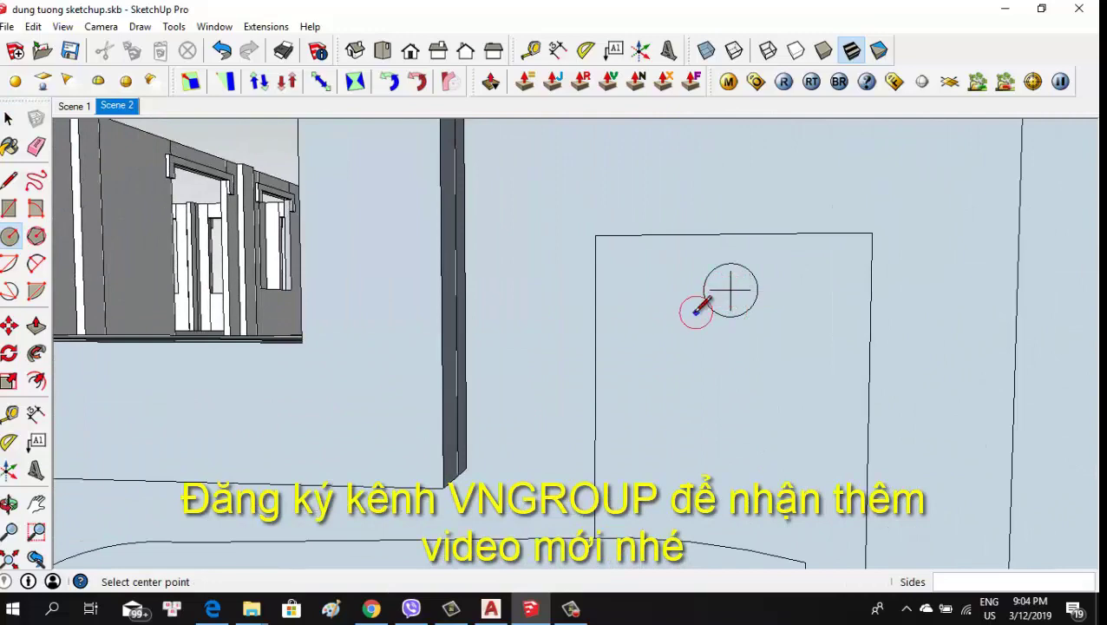
scroll(696, 319, "down", 2)
scroll(696, 312, "up", 2)
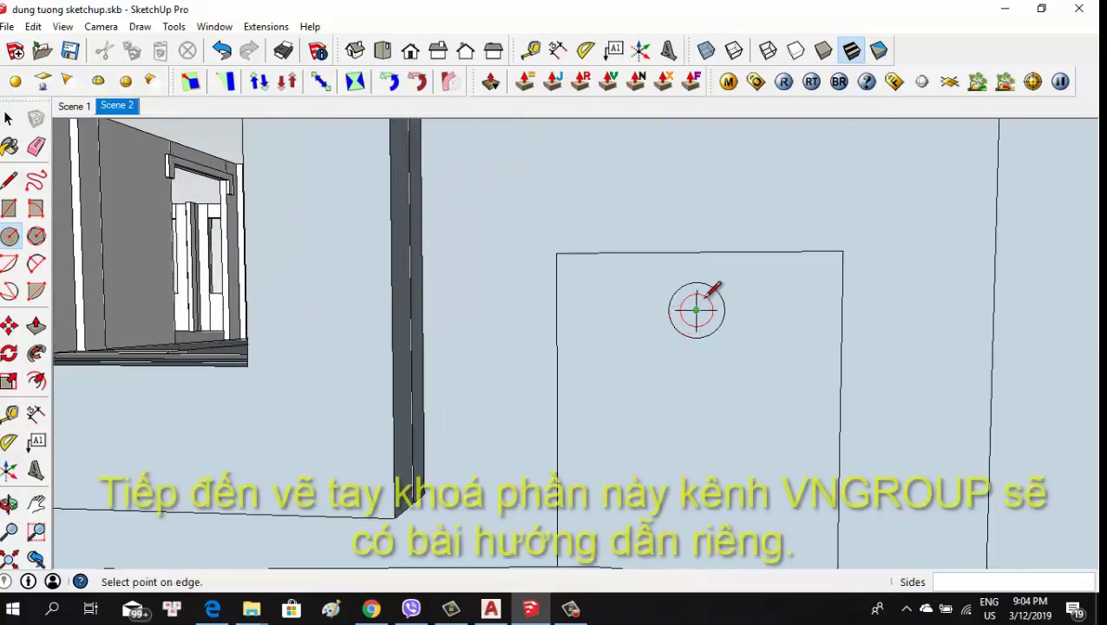
left_click(701, 282)
Draw the matching screw-hole circle near the bottom of the handle plate
scroll(754, 286, "down", 2)
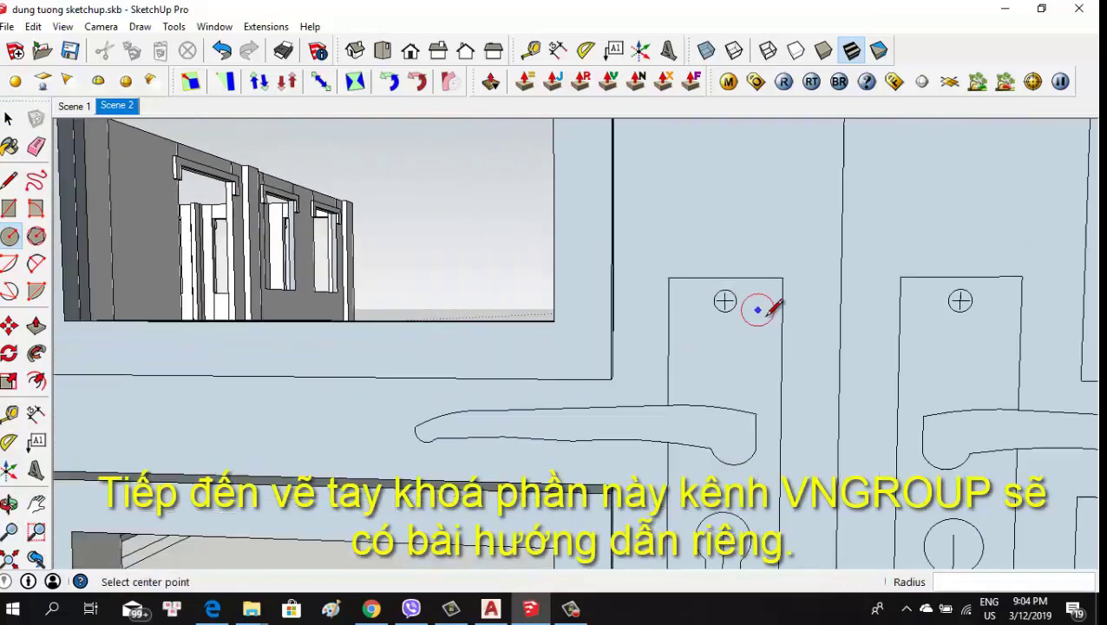
mouse_move(756, 308)
middle_mouse_down()
mouse_move(740, 366)
mouse_move(731, 300)
mouse_move(729, 425)
mouse_move(709, 468)
middle_mouse_up()
scroll(731, 301, "down", 2)
scroll(709, 469, "up", 4)
scroll(716, 462, "up", 1)
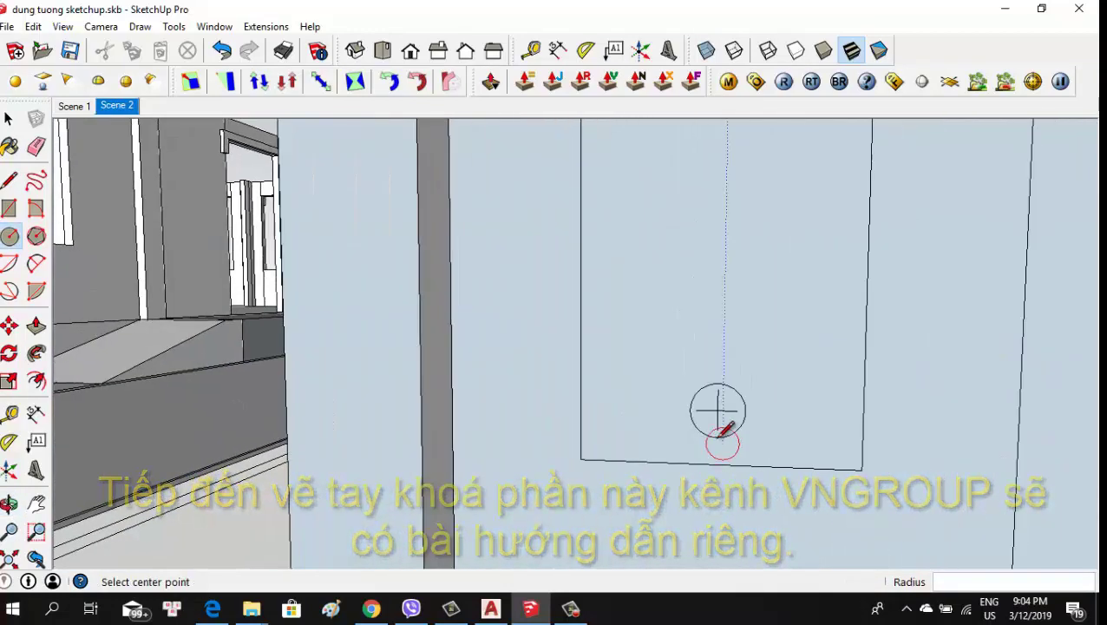
scroll(717, 419, "up", 2)
left_click(720, 399)
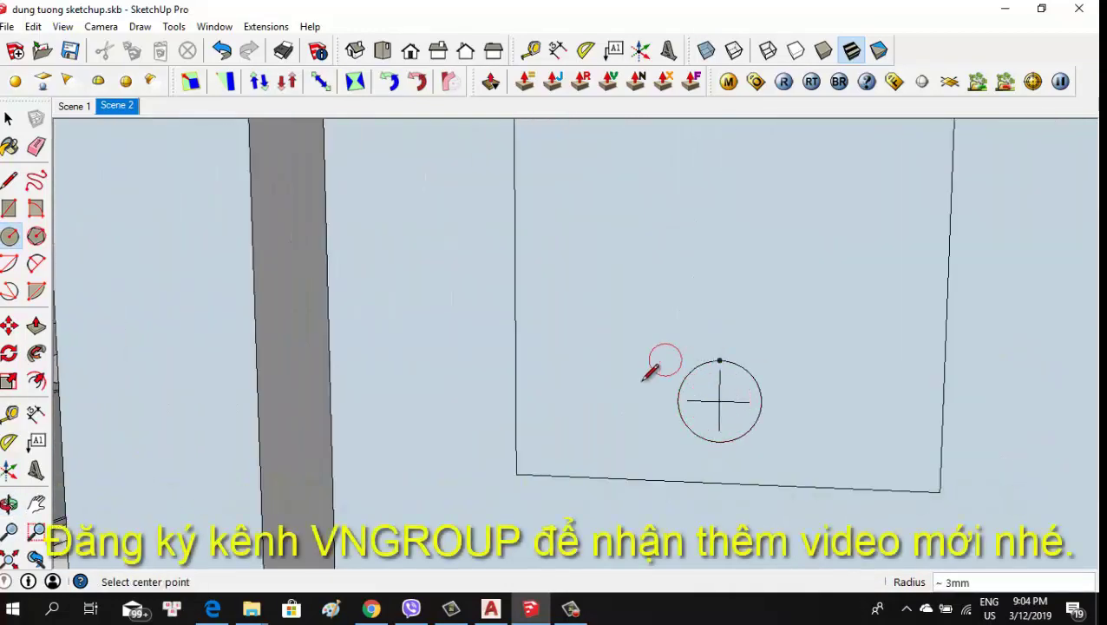
scroll(758, 365, "down", 3)
scroll(825, 370, "down", 2)
scroll(808, 373, "down", 1)
scroll(805, 385, "down", 3)
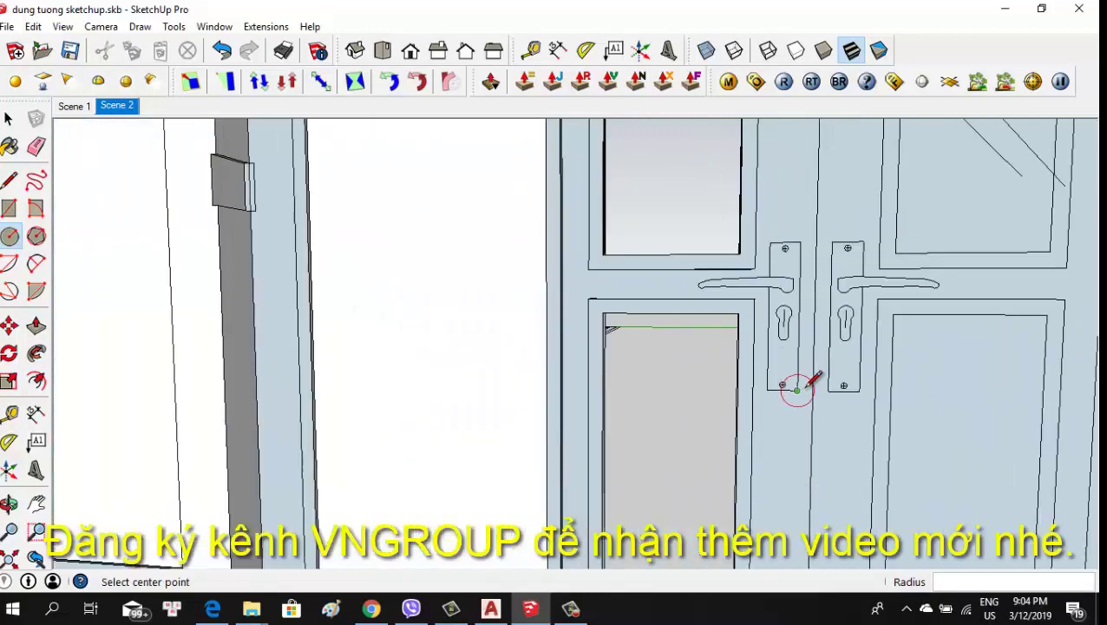
scroll(796, 381, "down", 2)
middle_click_drag(795, 378, 853, 396)
scroll(833, 373, "up", 3)
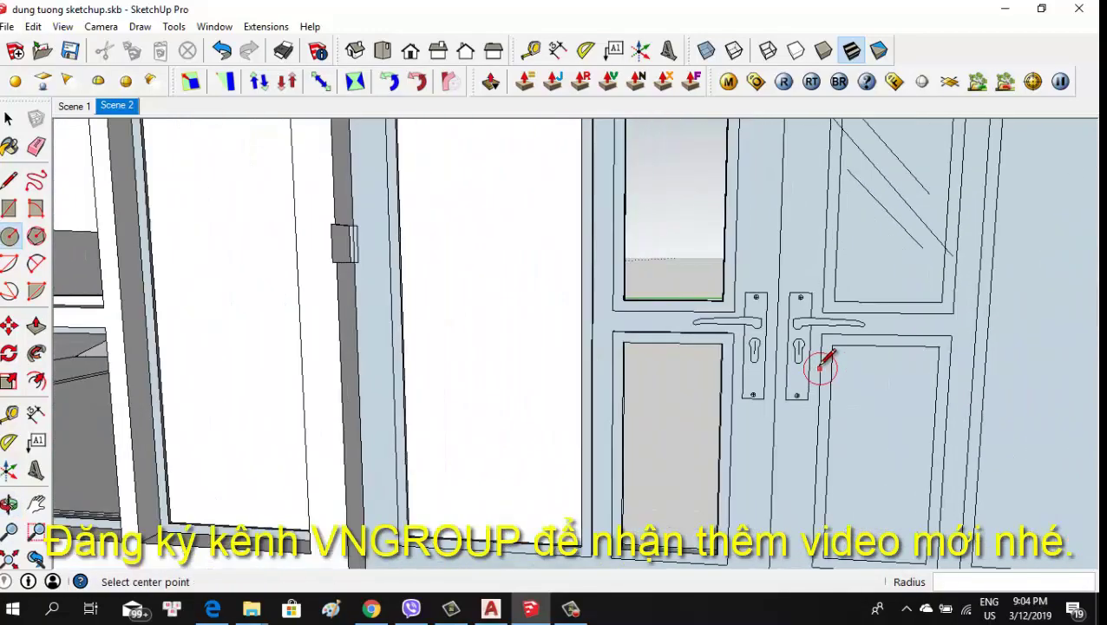
scroll(786, 365, "up", 1)
scroll(749, 369, "up", 1)
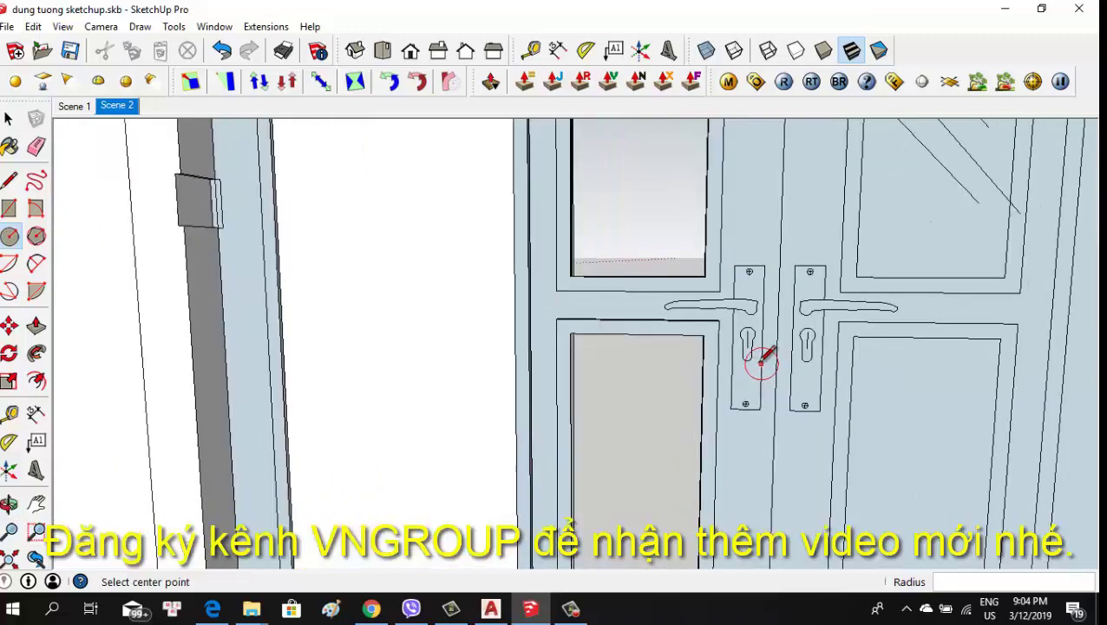
scroll(750, 357, "up", 1)
scroll(772, 306, "up", 1)
Draw a rectangle enclosing the left lever handle, starting at the plate's top
key("r")
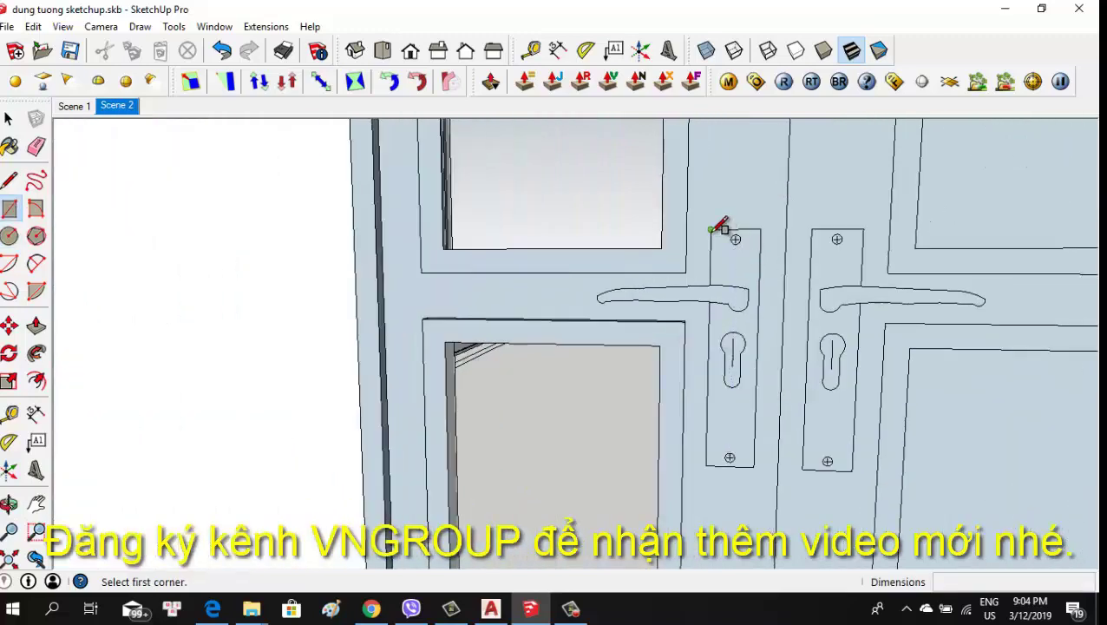
left_click(710, 229)
scroll(713, 305, "up", 2)
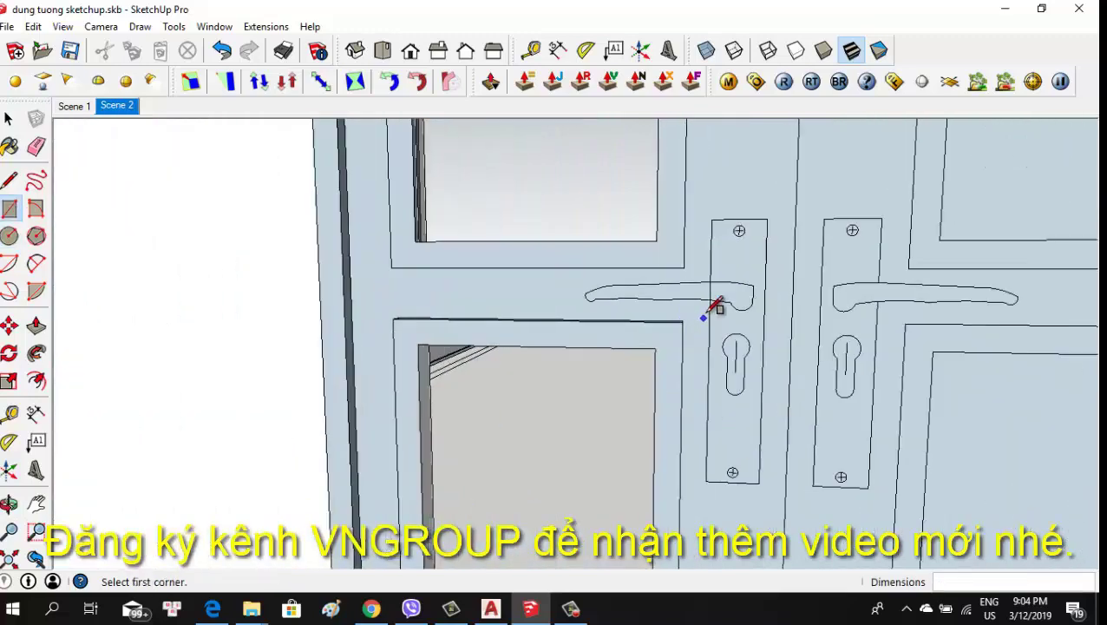
scroll(581, 300, "up", 1)
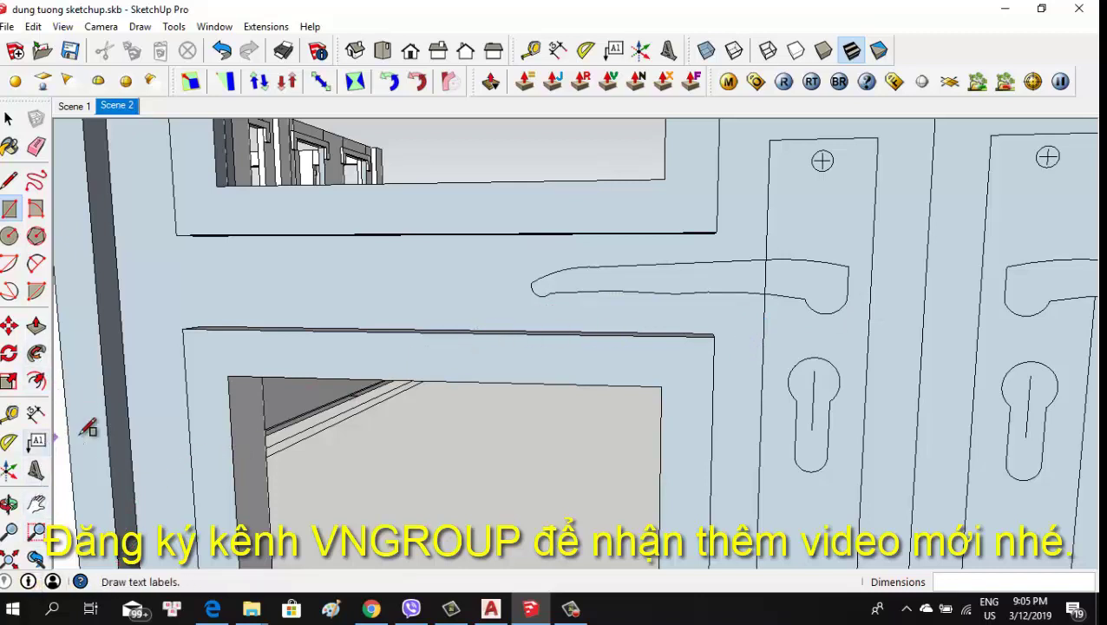
Add line edges at the lever handle's tip
key("l")
scroll(598, 274, "up", 2)
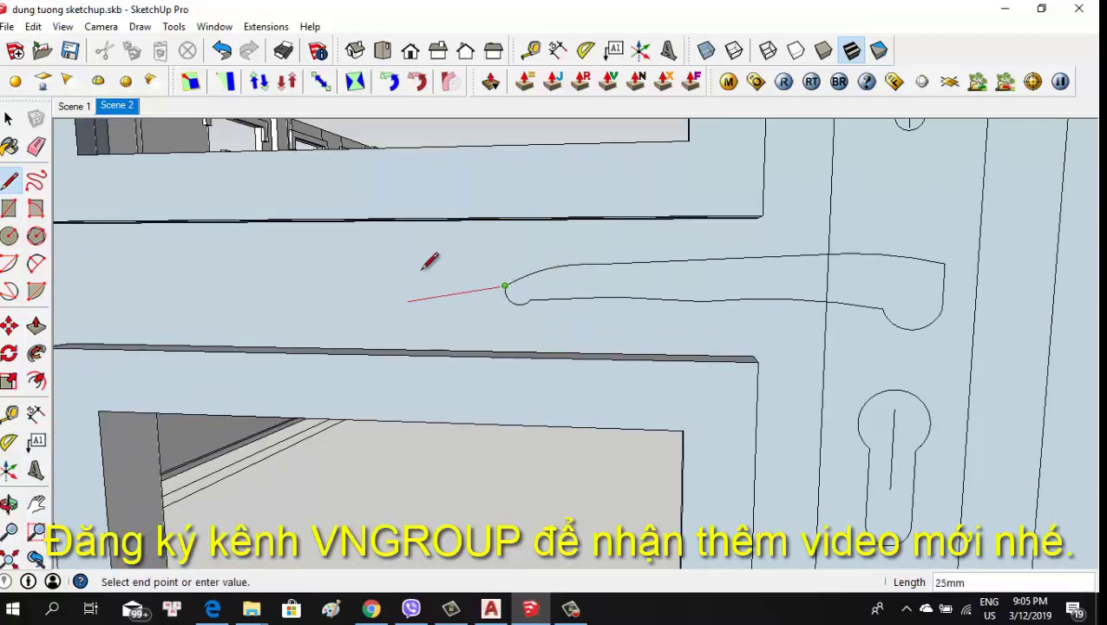
scroll(518, 285, "up", 3)
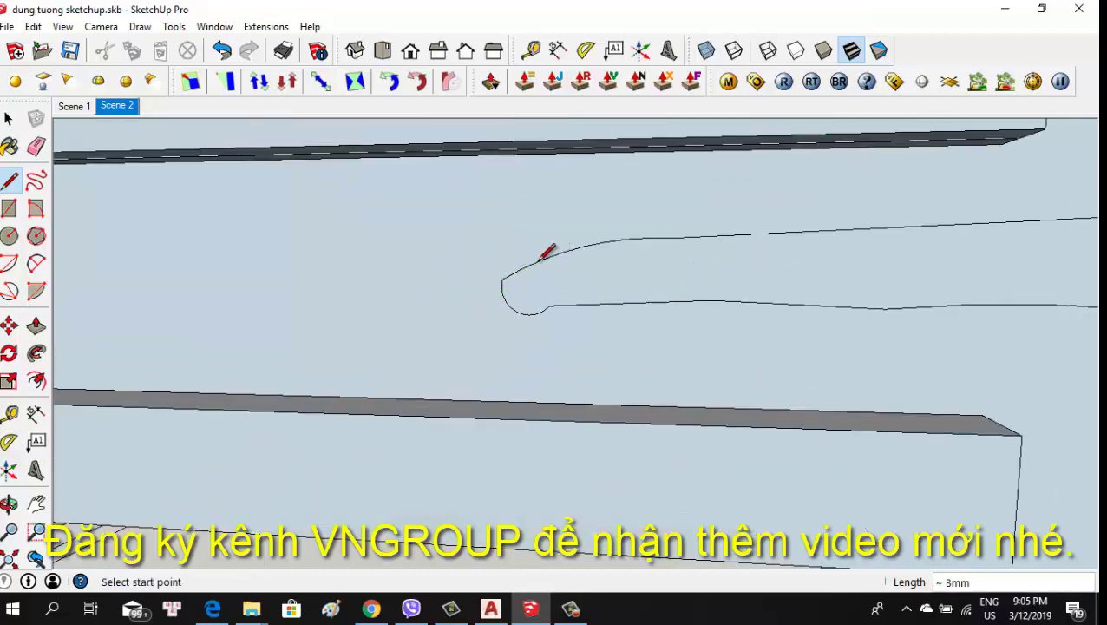
scroll(385, 352, "down", 2)
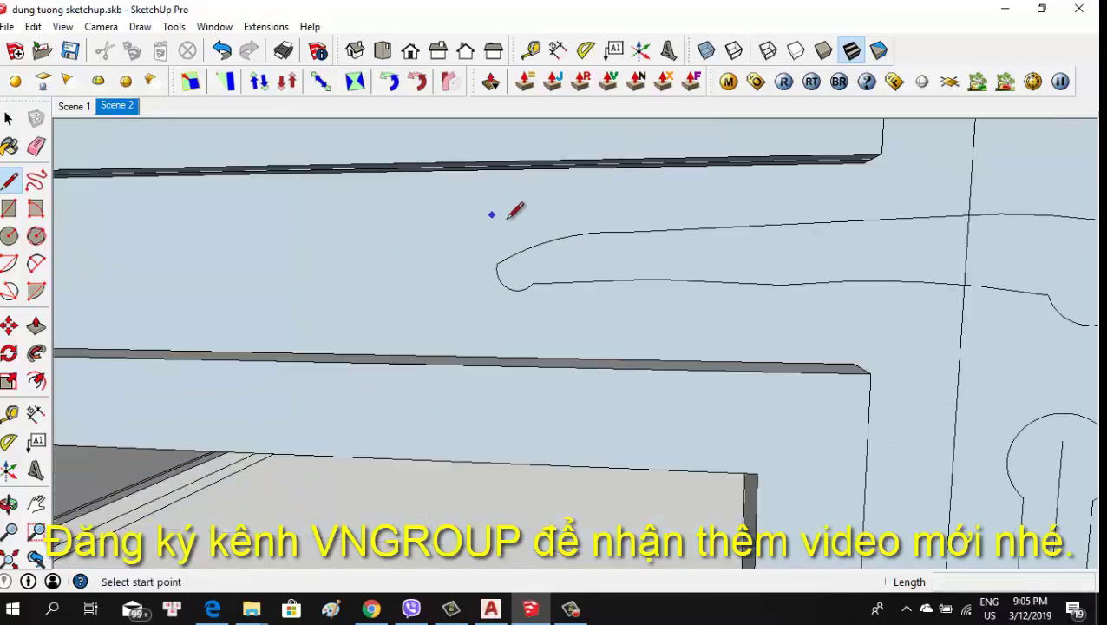
scroll(519, 212, "down", 2)
key("space")
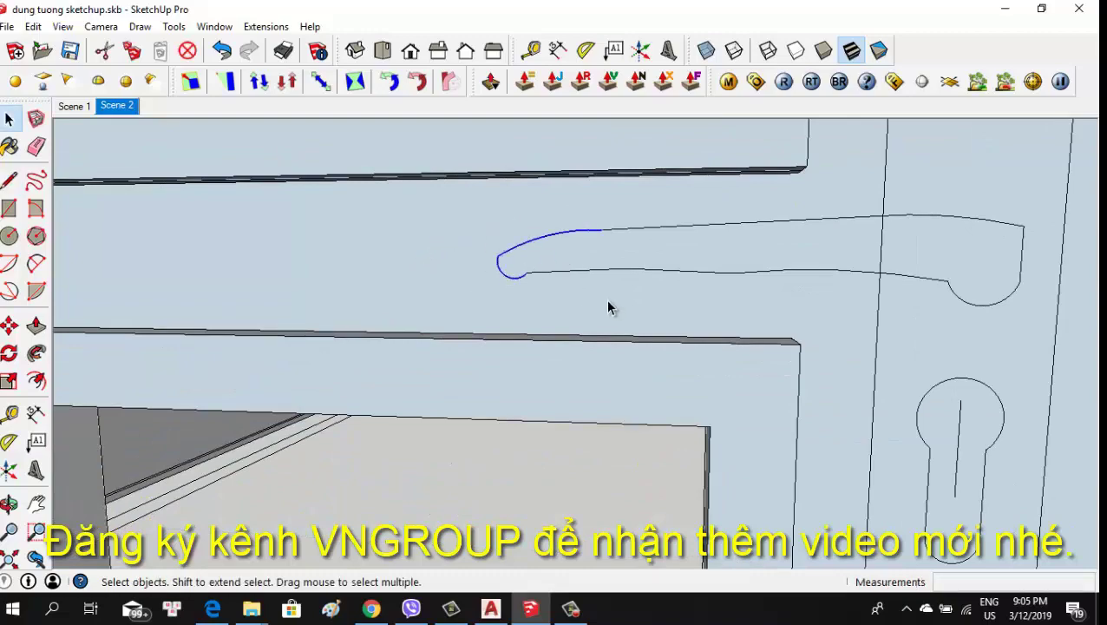
Select the left lock plate, lever handle and lever end piece together
mouse_move(606, 299)
middle_mouse_down()
mouse_move(790, 309)
mouse_move(383, 333)
mouse_move(487, 280)
mouse_move(766, 250)
mouse_move(762, 298)
mouse_move(720, 305)
middle_mouse_up()
scroll(724, 284, "down", 2)
scroll(693, 305, "down", 2)
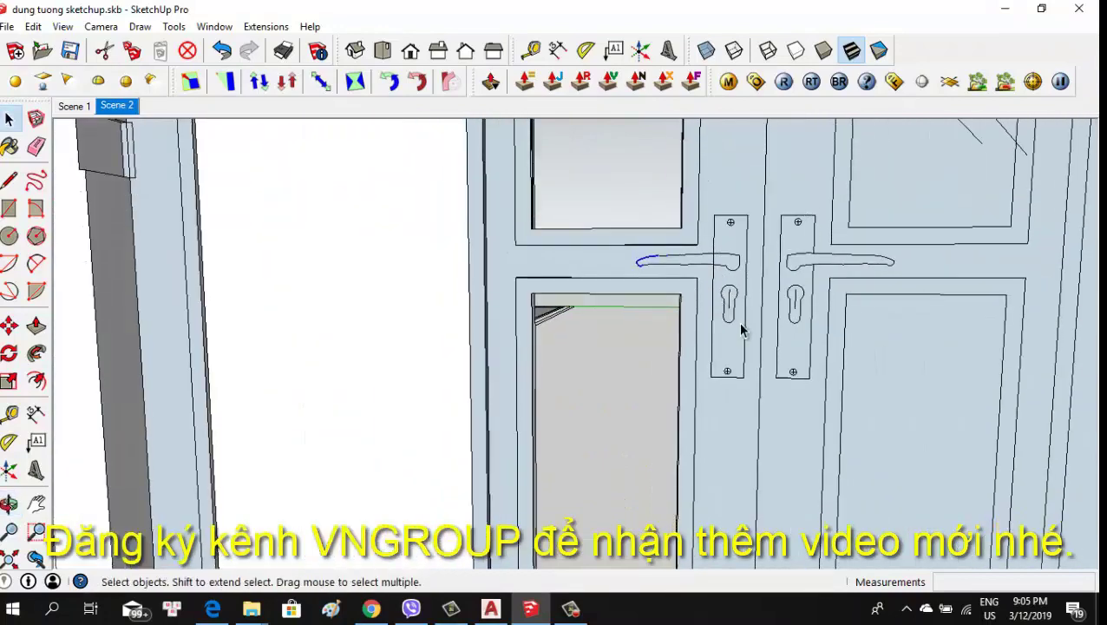
scroll(742, 330, "up", 2)
scroll(703, 284, "down", 3)
scroll(690, 174, "up", 2)
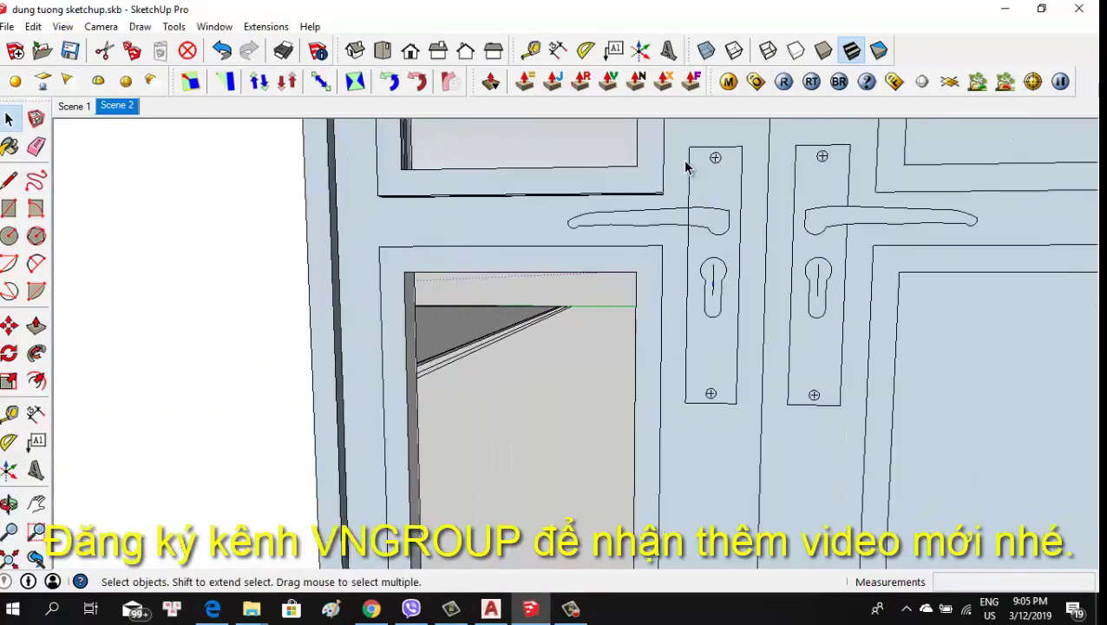
left_click(752, 458)
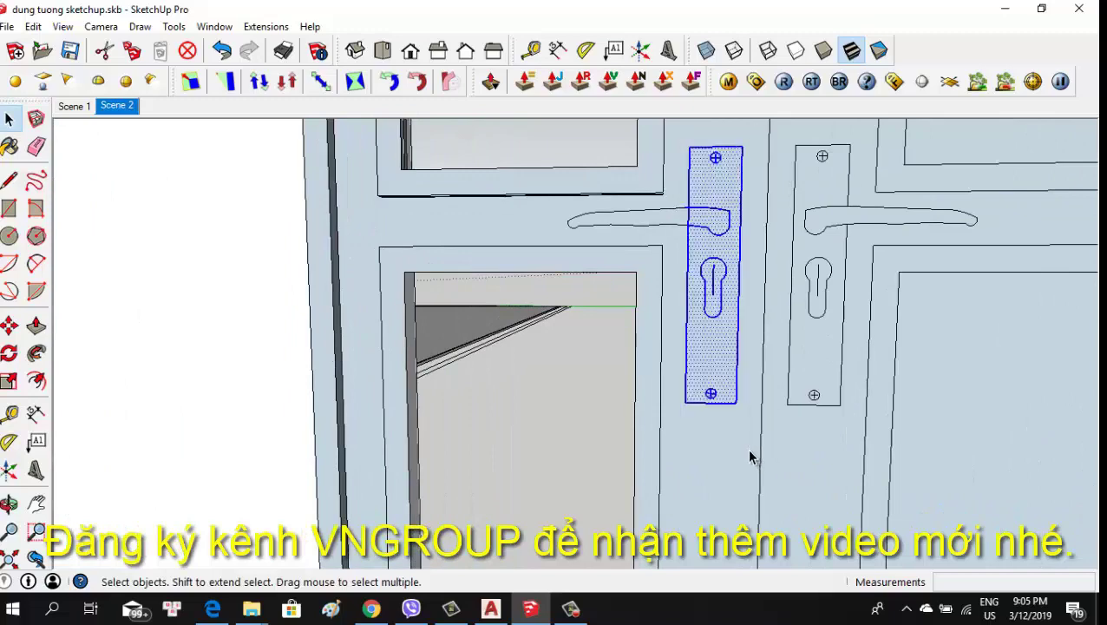
scroll(642, 215, "up", 2)
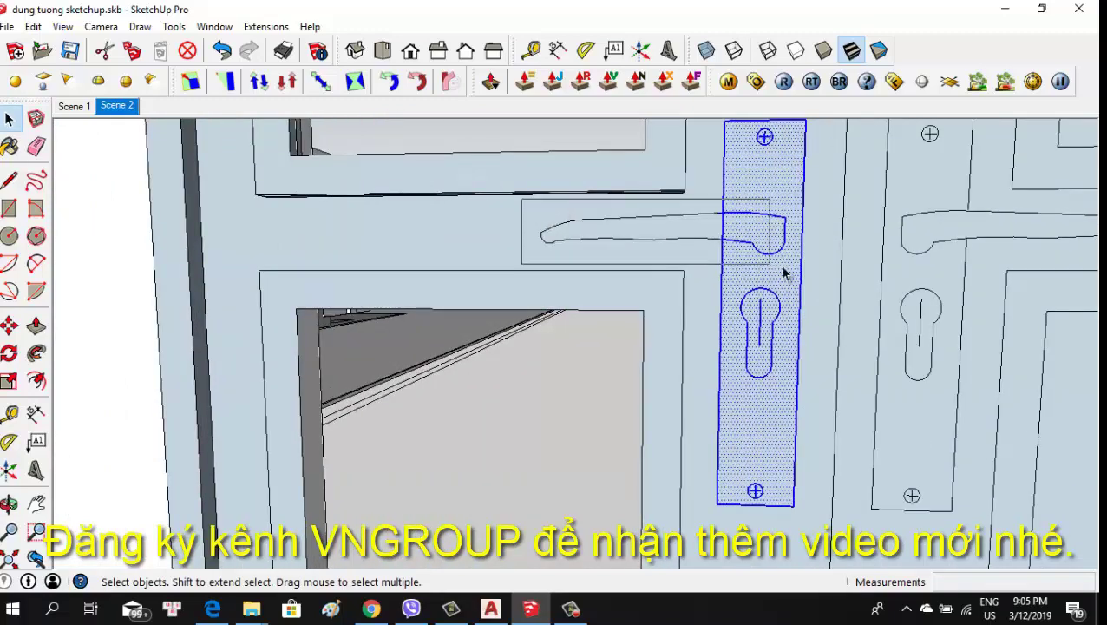
left_click(830, 262)
scroll(737, 286, "down", 1)
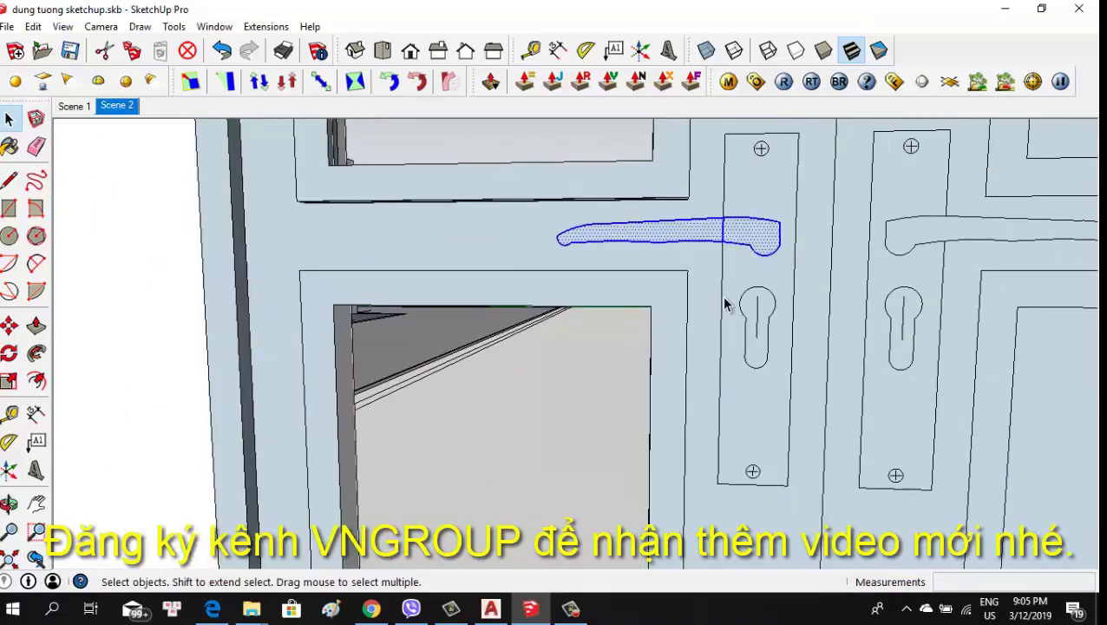
scroll(724, 260, "down", 1)
left_click(783, 473, "shift")
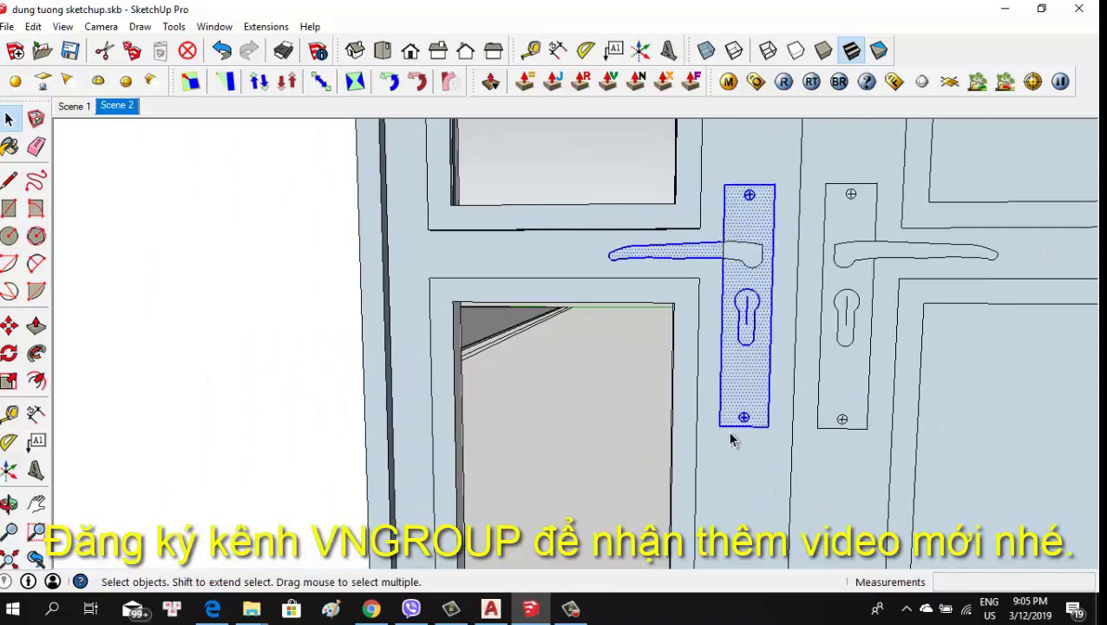
scroll(739, 265, "up", 1)
scroll(729, 244, "up", 2)
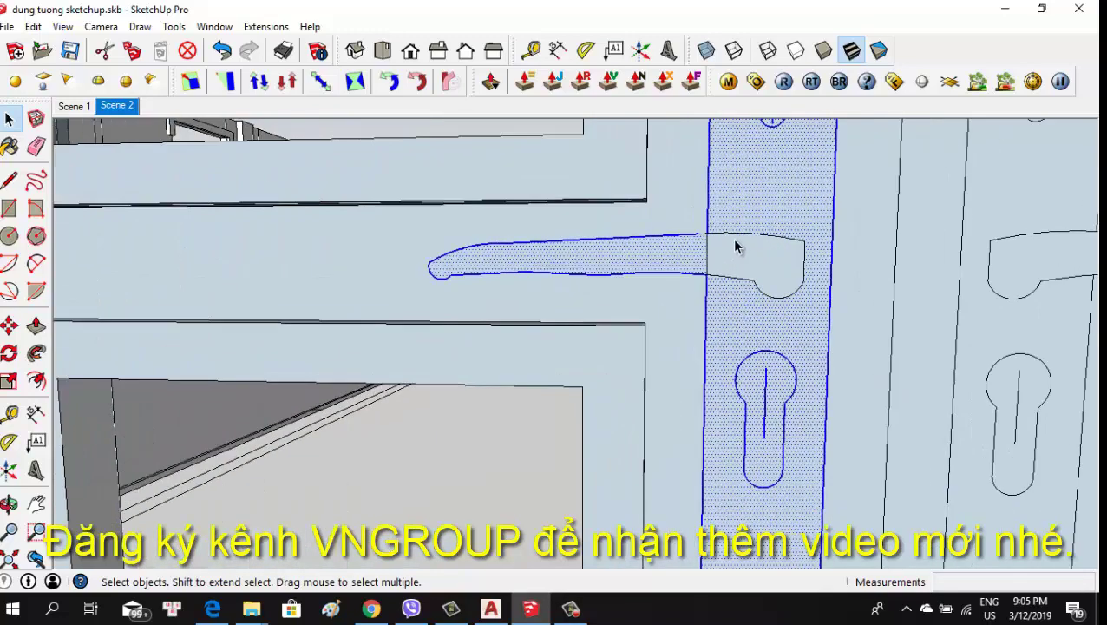
left_click(777, 286, "shift")
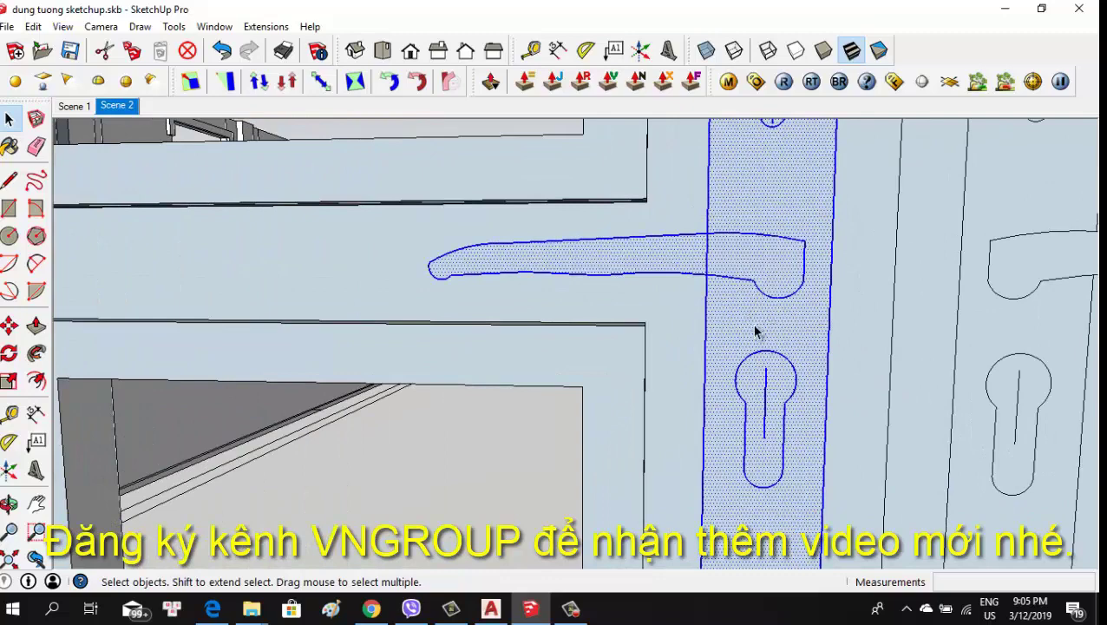
Combine the selected plate and handle parts into one whole piece via the context menu
scroll(755, 331, "down", 3)
scroll(753, 322, "up", 1)
scroll(755, 324, "up", 1)
right_click(752, 284)
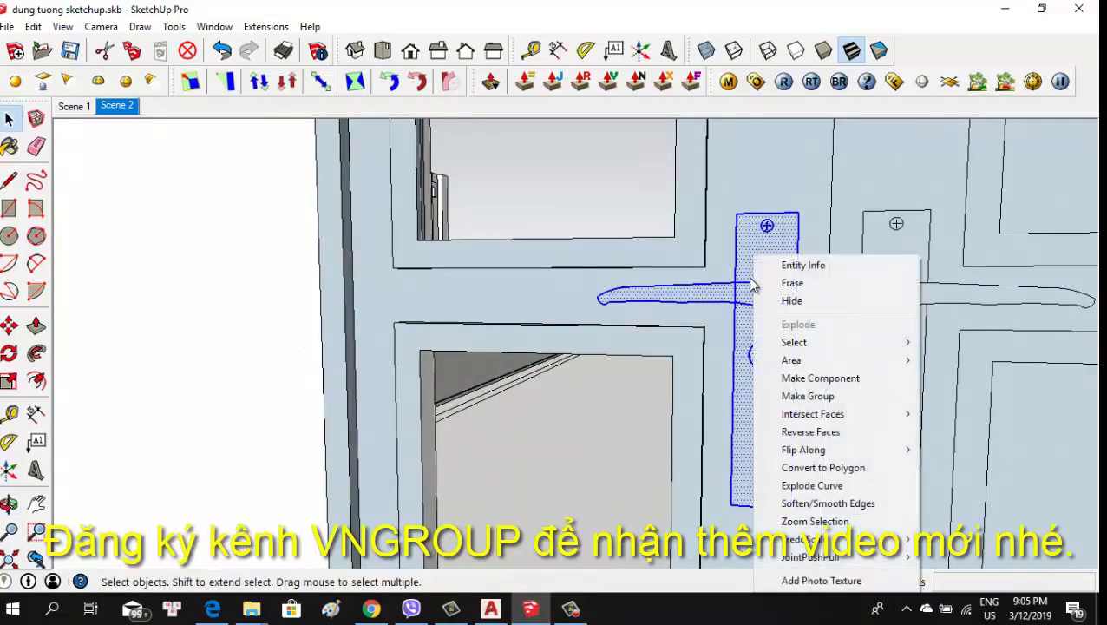
left_click(779, 363)
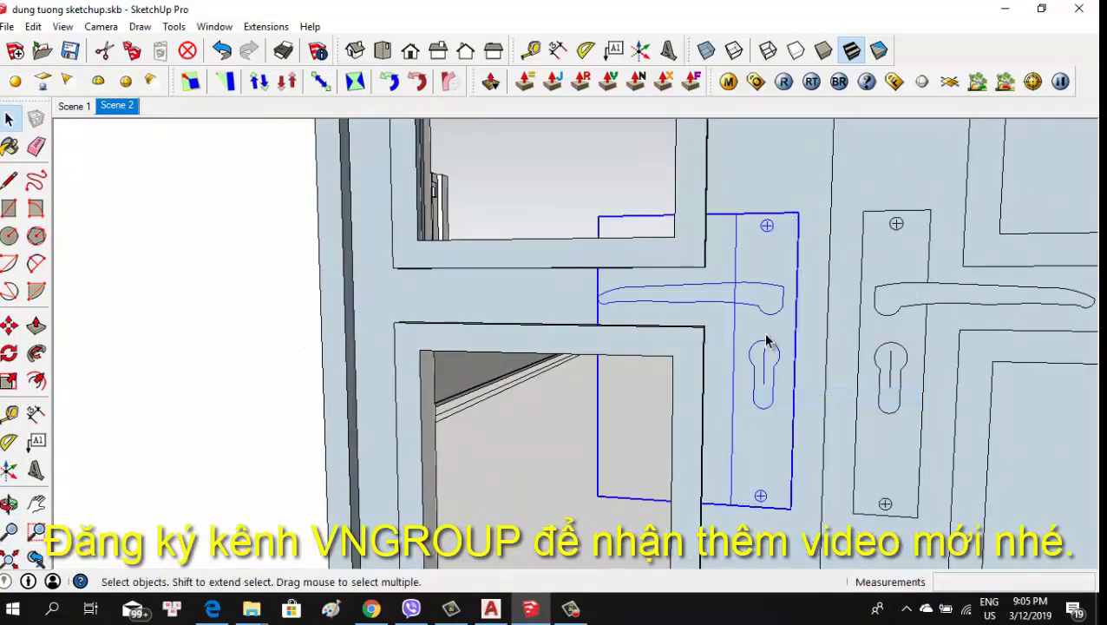
Move the grouped handle plate onto the neighbouring leaf beside the existing handle
key("m")
mouse_move(691, 265)
middle_mouse_down()
mouse_move(600, 414)
mouse_move(623, 447)
middle_mouse_up()
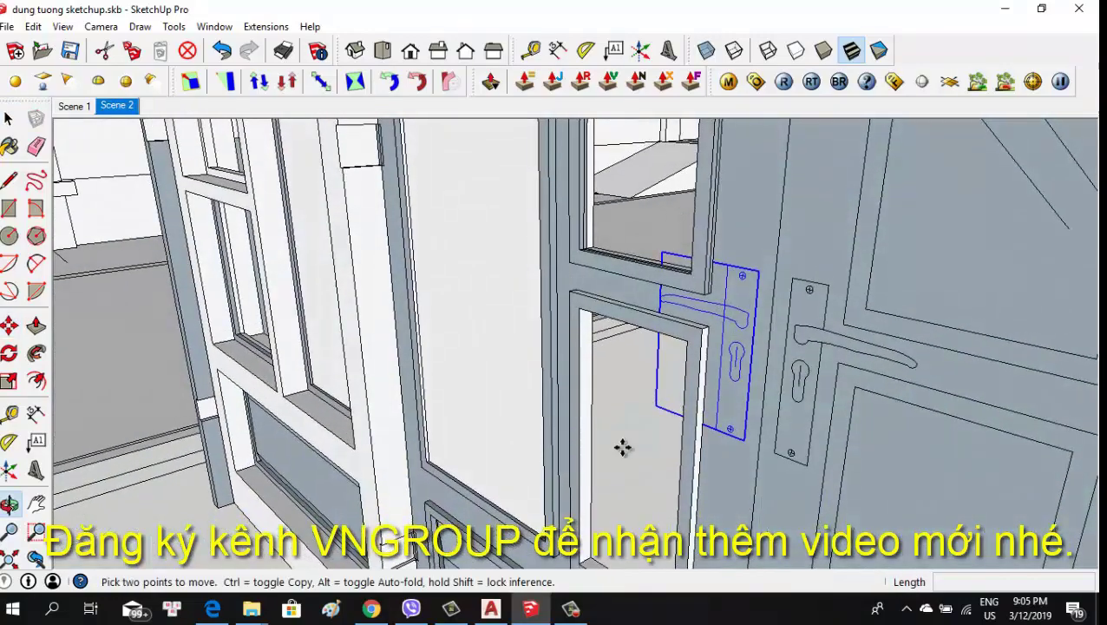
scroll(720, 446, "up", 2)
scroll(725, 432, "up", 1)
left_click(707, 443)
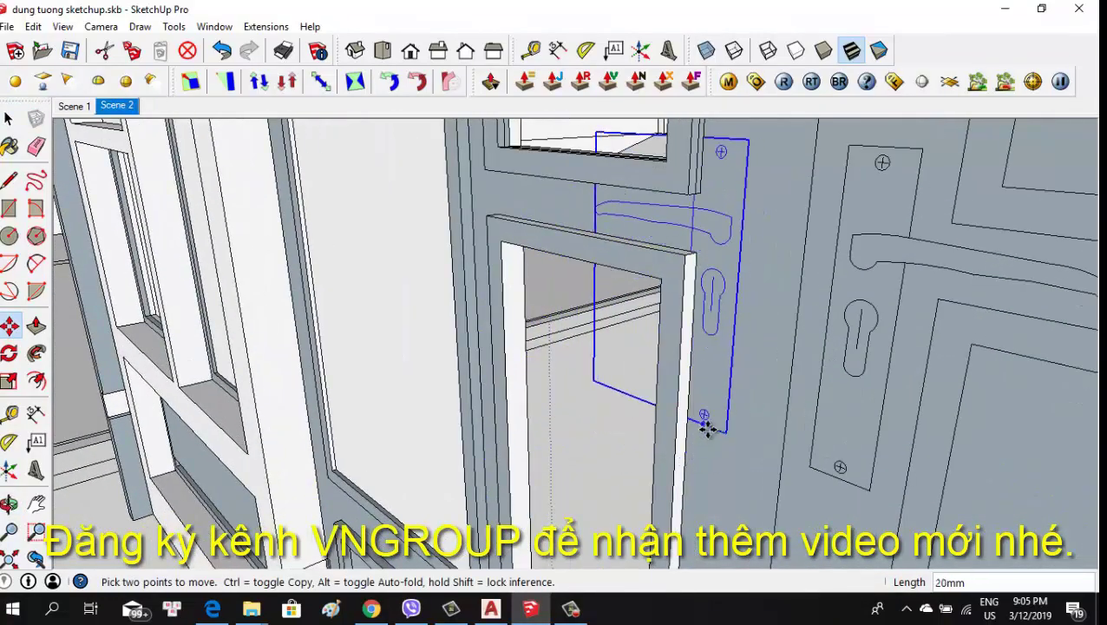
mouse_move(705, 425)
middle_mouse_down()
mouse_move(748, 341)
mouse_move(745, 319)
middle_mouse_up()
scroll(748, 341, "down", 3)
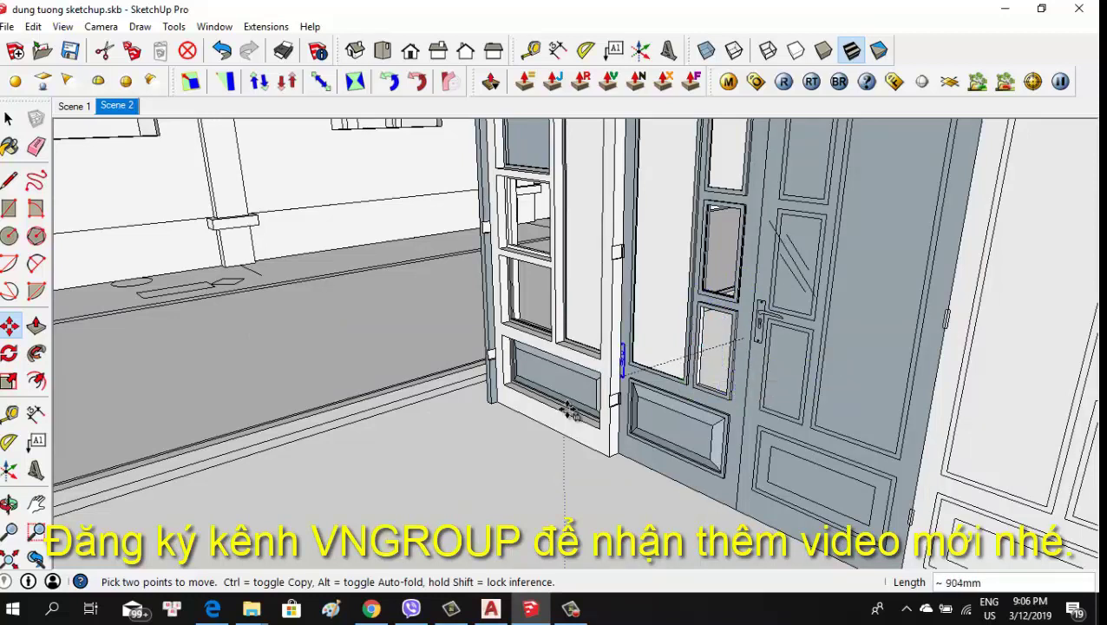
Orbit around the house to check the placed handle plate
mouse_move(531, 379)
middle_mouse_down()
mouse_move(672, 348)
mouse_move(642, 351)
middle_mouse_up()
middle_click_drag(711, 366, 681, 371)
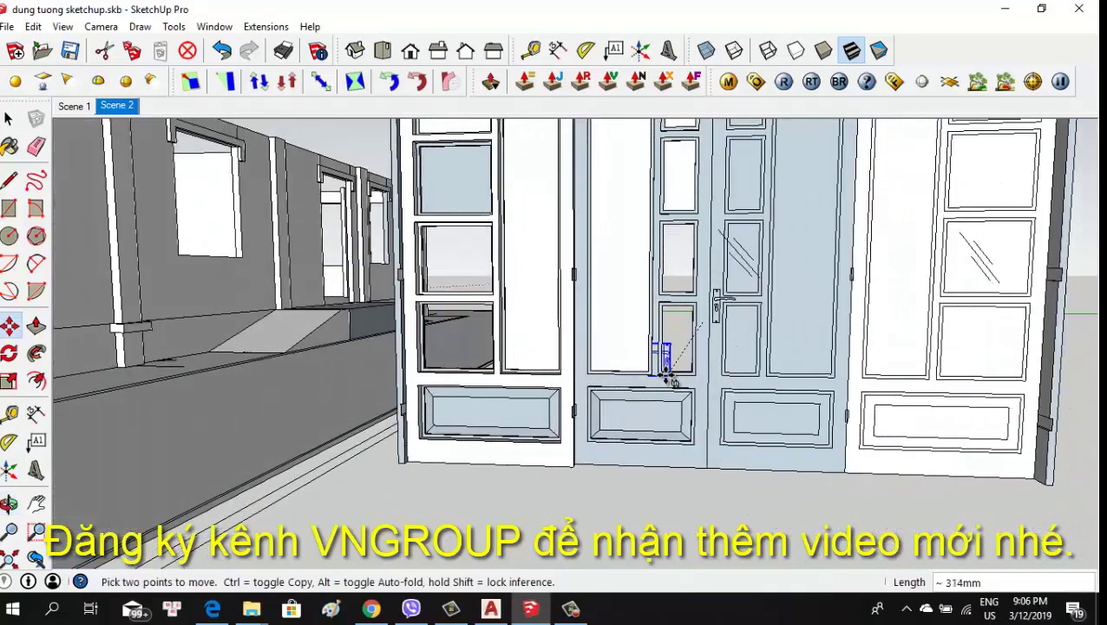
scroll(657, 401, "down", 3)
scroll(564, 418, "down", 3)
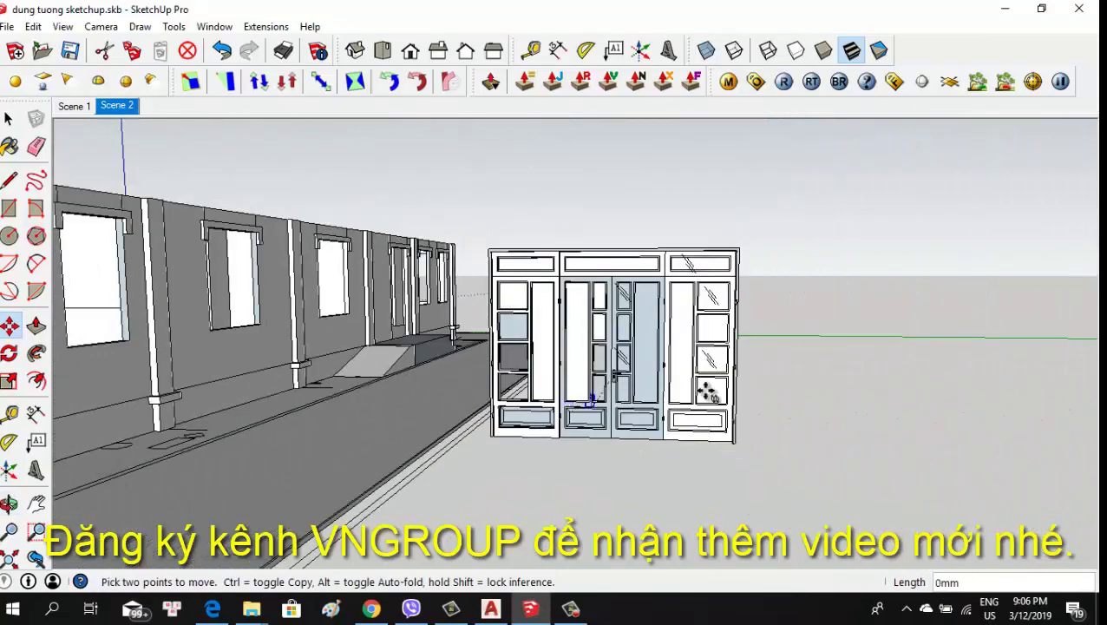
middle_click_drag(564, 418, 240, 482)
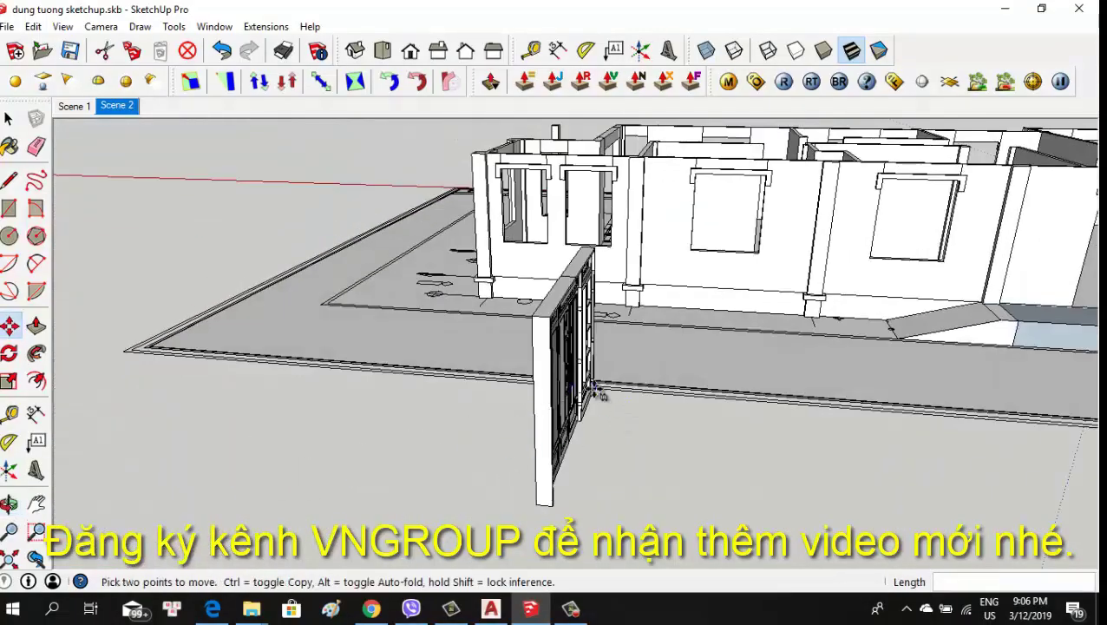
scroll(601, 394, "up", 1)
scroll(637, 400, "up", 1)
scroll(637, 400, "up", 1)
scroll(640, 401, "up", 1)
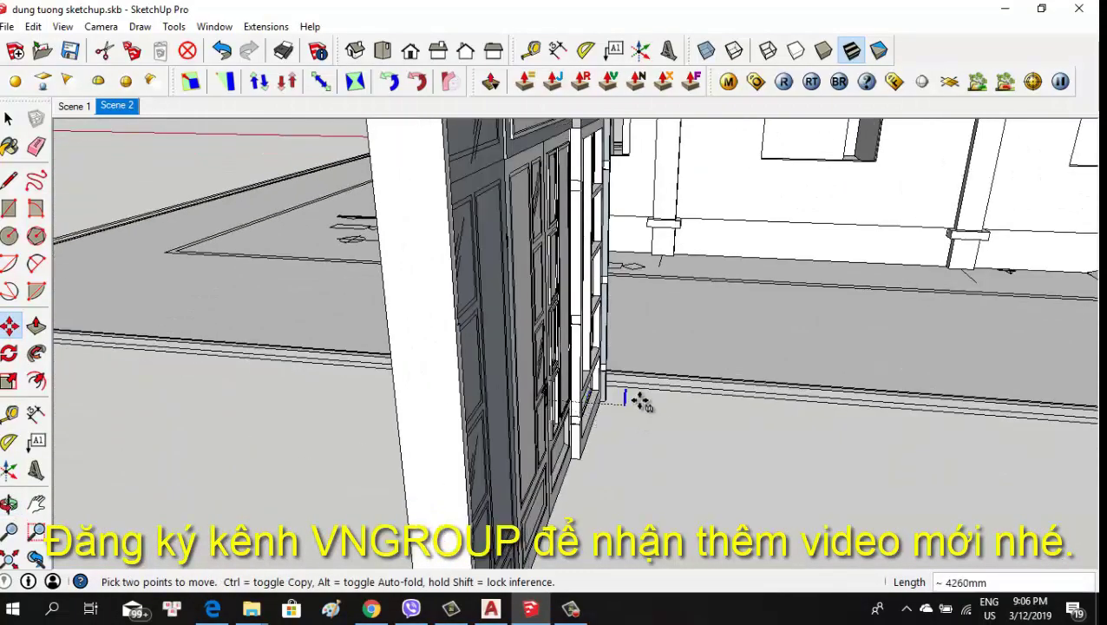
middle_click_drag(614, 418, 392, 363)
scroll(548, 332, "up", 2)
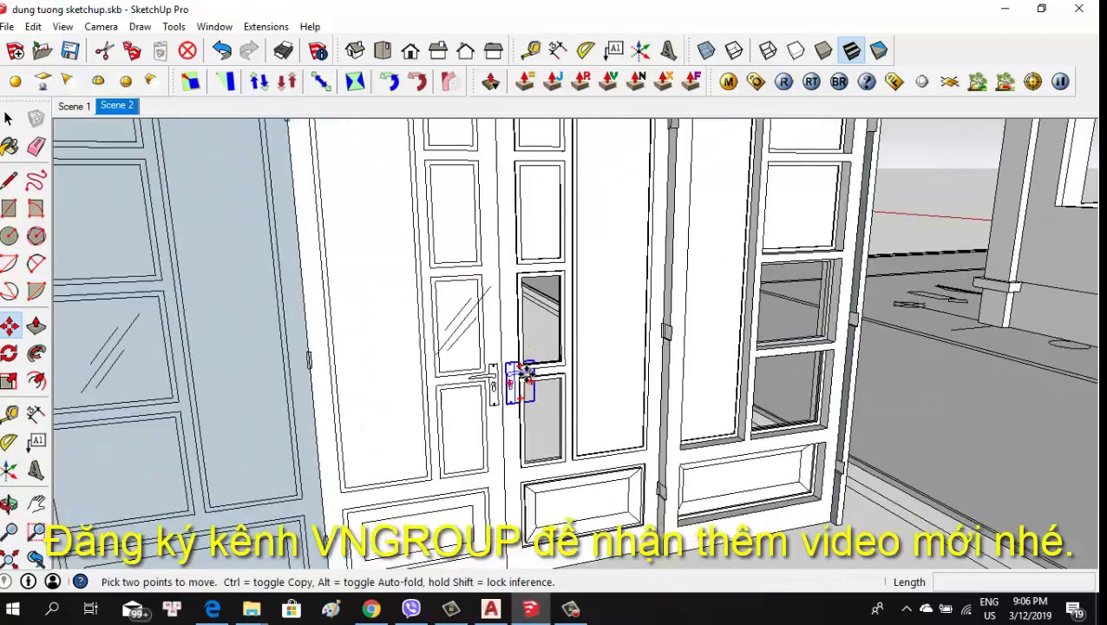
scroll(563, 391, "up", 2)
scroll(598, 433, "up", 2)
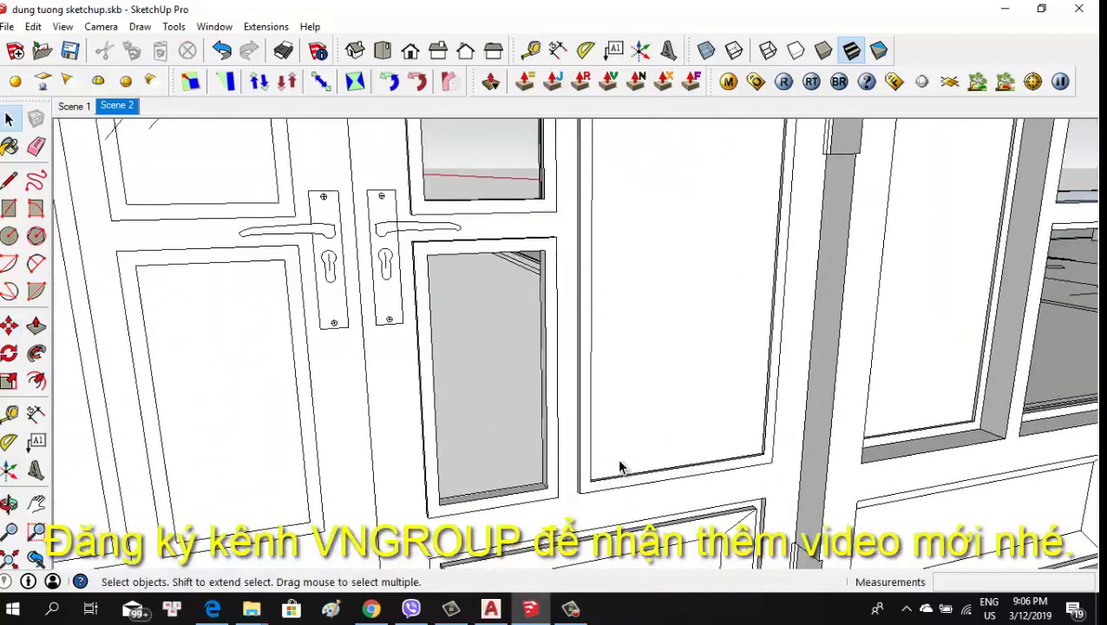
mouse_move(617, 457)
middle_mouse_down()
mouse_move(699, 324)
mouse_move(624, 432)
mouse_move(840, 402)
mouse_move(717, 346)
mouse_move(607, 382)
middle_mouse_up()
Enter the door assembly and delete the unwanted side door leaf
scroll(625, 432, "down", 3)
scroll(625, 432, "down", 3)
scroll(625, 432, "down", 2)
scroll(611, 380, "up", 1)
scroll(605, 392, "up", 2)
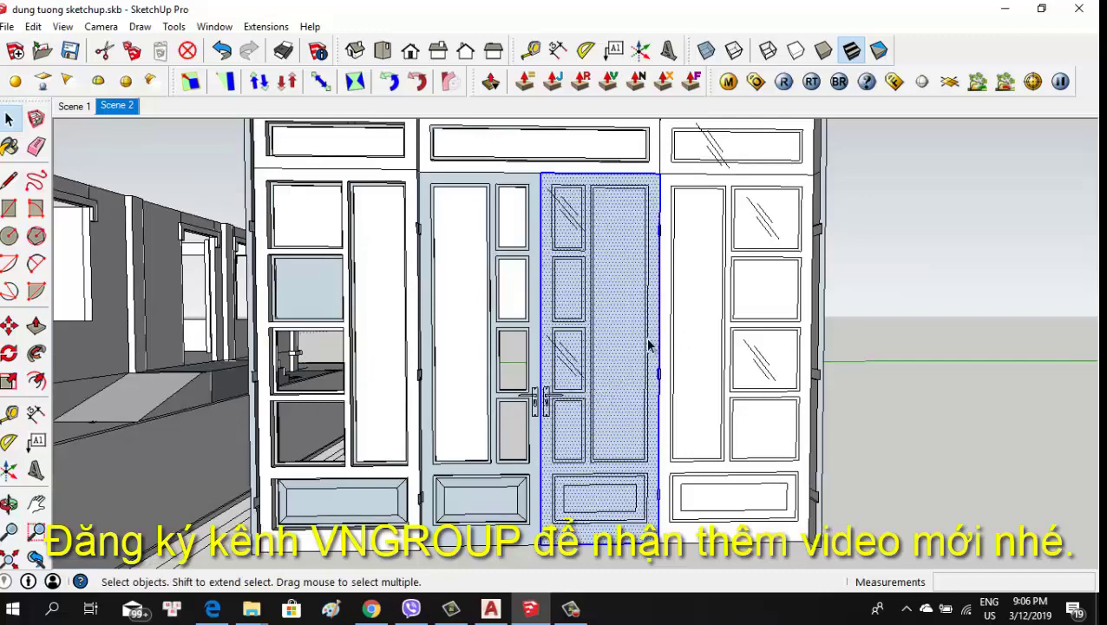
double_click(676, 408)
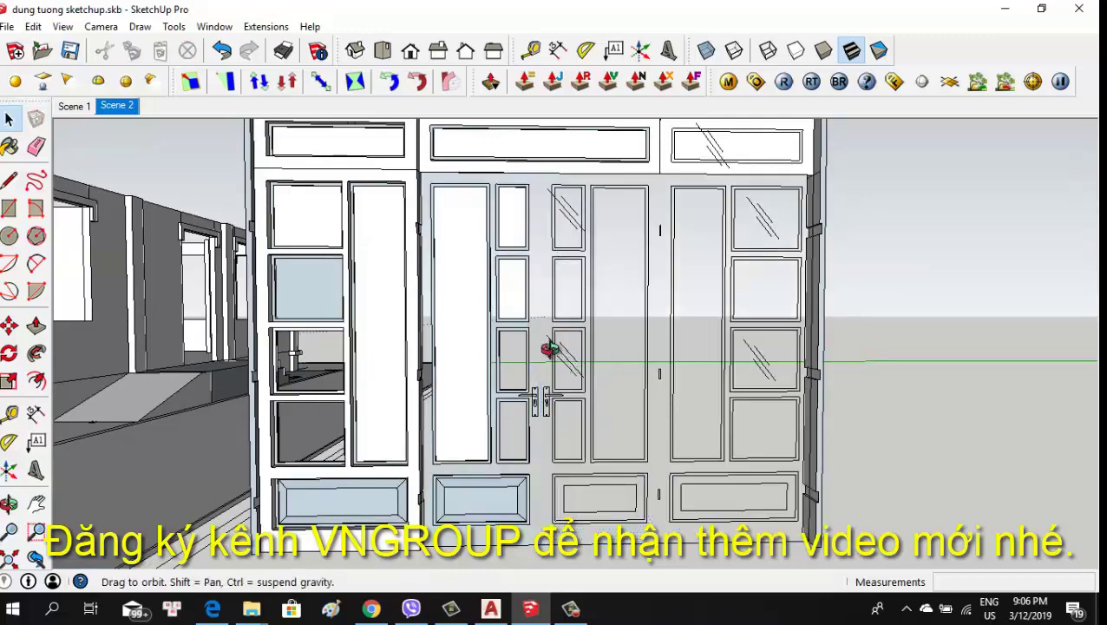
mouse_move(549, 349)
middle_mouse_down()
mouse_move(694, 354)
mouse_move(650, 312)
middle_mouse_up()
key("ctrl+z")
mouse_move(629, 353)
middle_mouse_down()
mouse_move(543, 395)
mouse_move(617, 341)
mouse_move(737, 347)
middle_mouse_up()
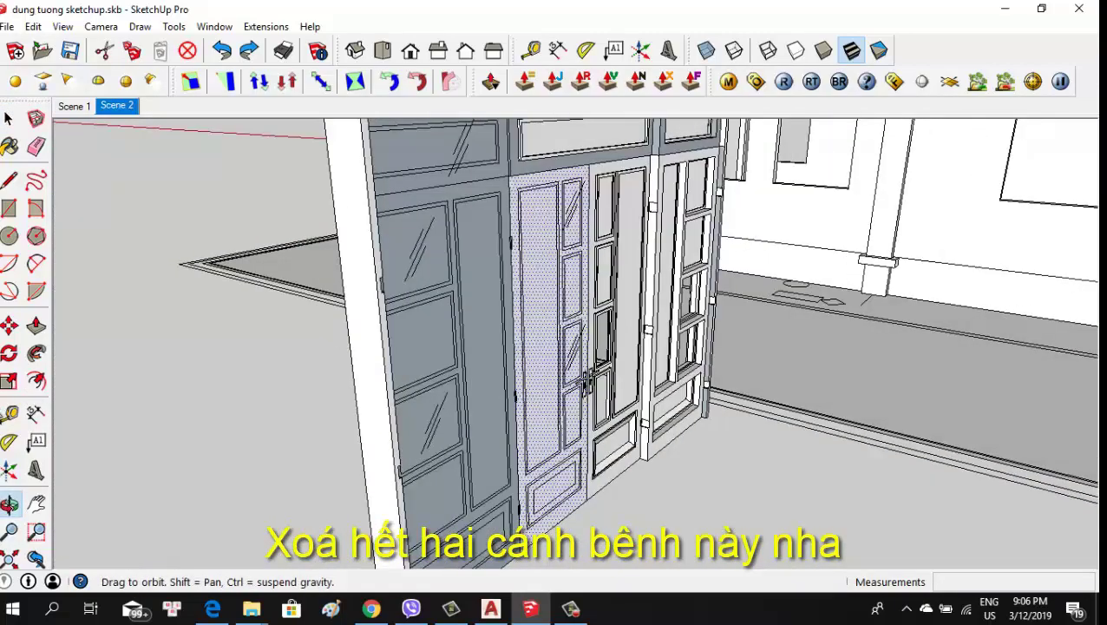
key("Delete")
middle_click_drag(593, 370, 346, 365)
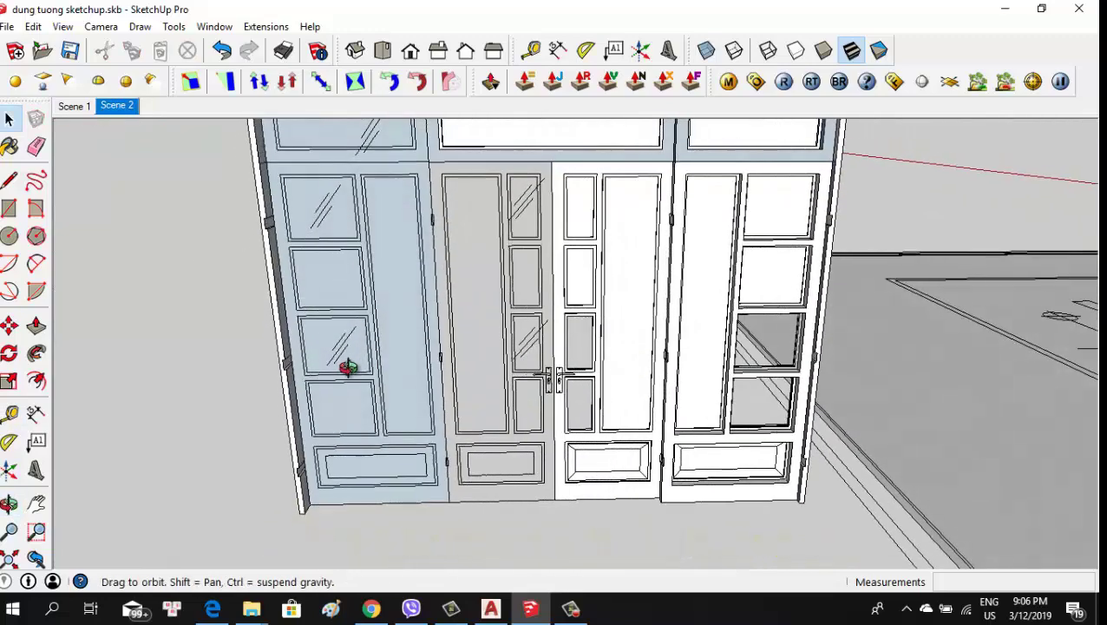
scroll(502, 481, "up", 2)
middle_click_drag(525, 449, 555, 354)
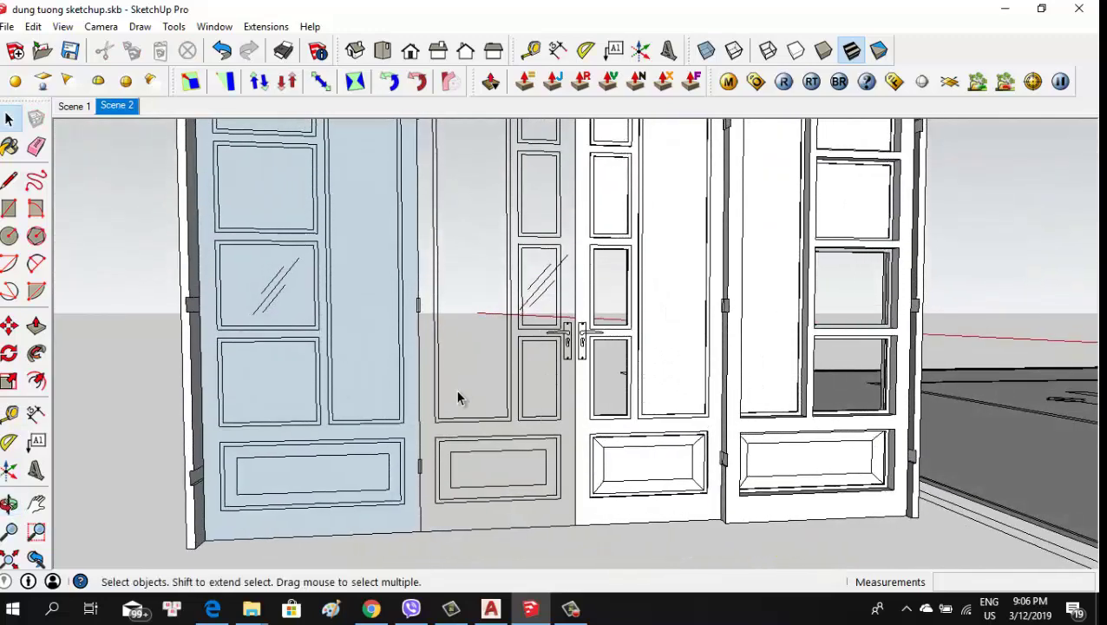
Open the left door leaf and select the panel face above the doors
double_click(382, 340)
mouse_move(383, 354)
middle_mouse_down()
mouse_move(420, 440)
mouse_move(425, 321)
mouse_move(408, 375)
mouse_move(873, 418)
mouse_move(763, 197)
middle_mouse_up()
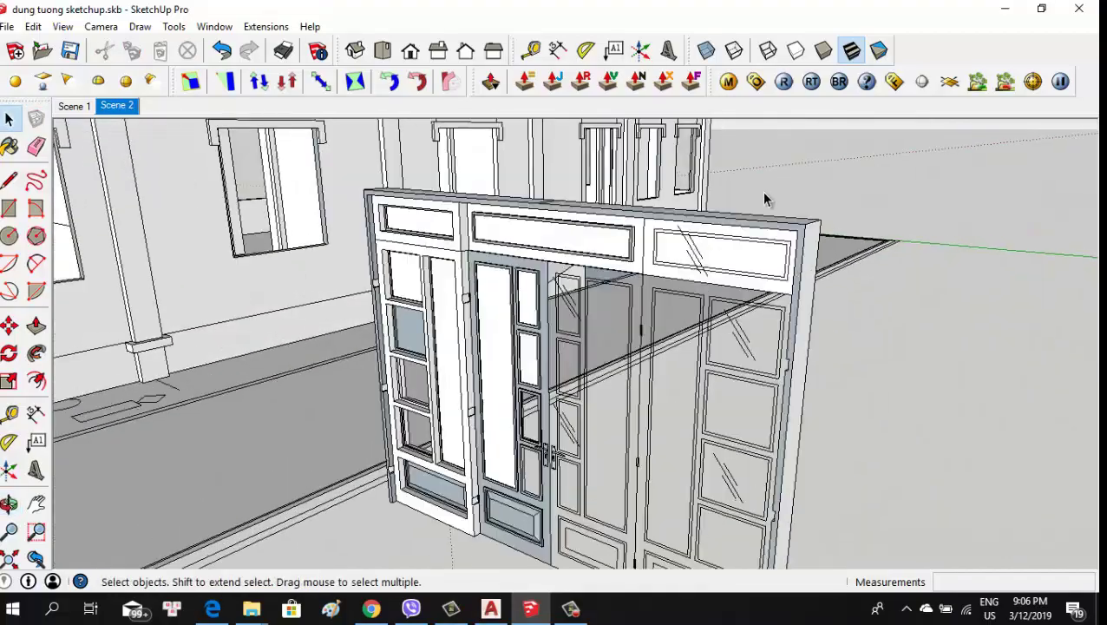
scroll(763, 197, "up", 3)
scroll(713, 316, "down", 1)
left_click(742, 313)
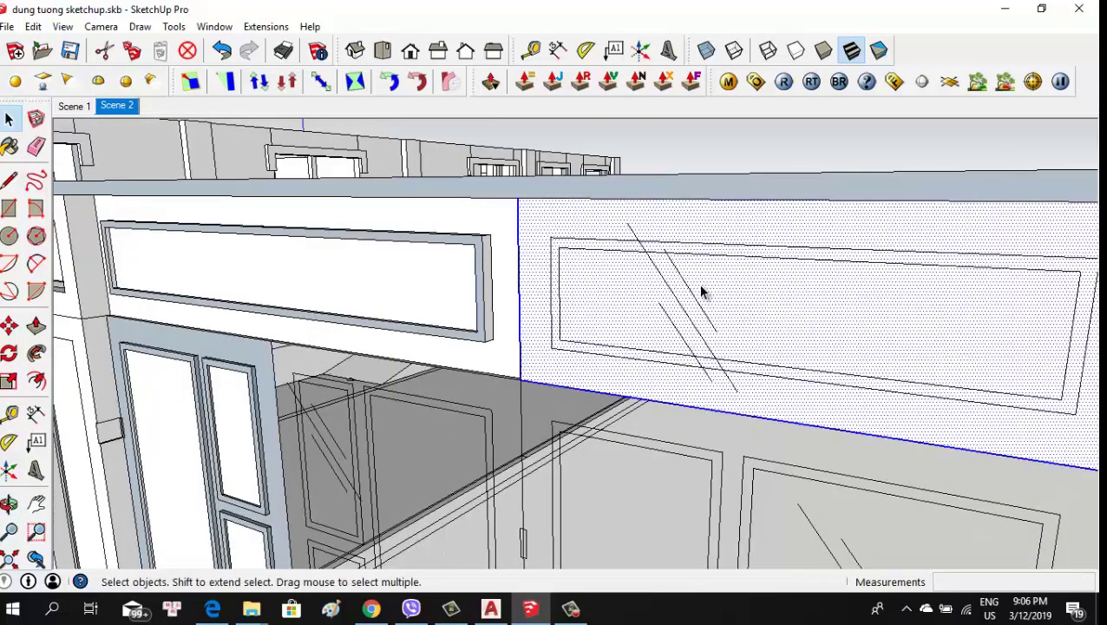
scroll(699, 287, "down", 3)
Orbit in close to the upper transom panels of the door frame
mouse_move(697, 291)
middle_mouse_down()
mouse_move(699, 274)
mouse_move(714, 303)
mouse_move(859, 240)
mouse_move(901, 269)
middle_mouse_up()
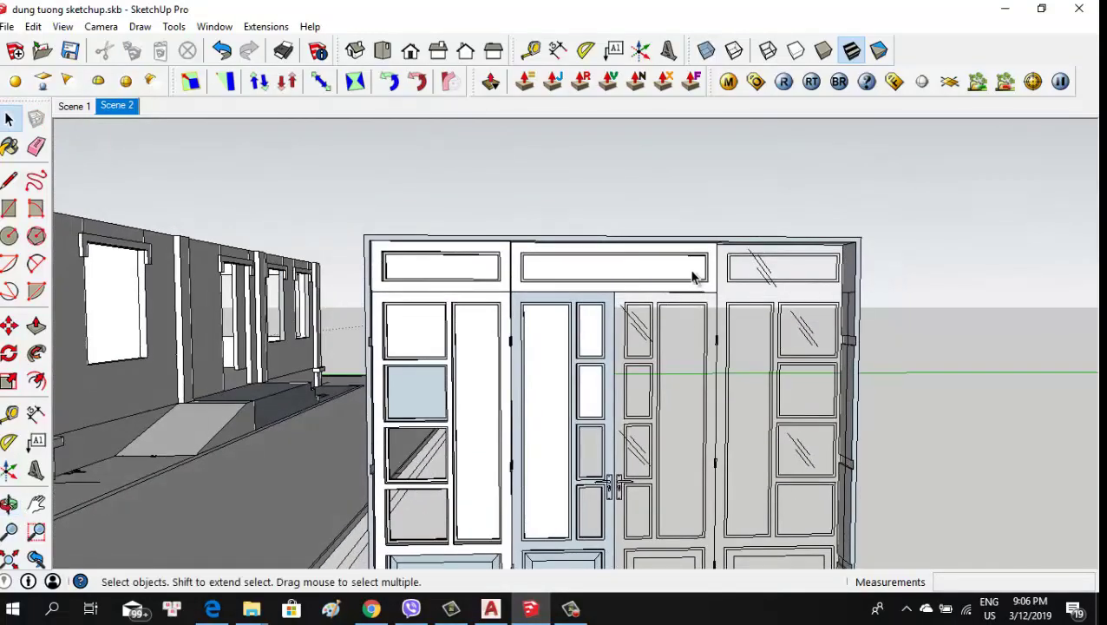
mouse_move(682, 291)
middle_mouse_down()
mouse_move(734, 277)
mouse_move(682, 292)
middle_mouse_up()
scroll(618, 288, "up", 2)
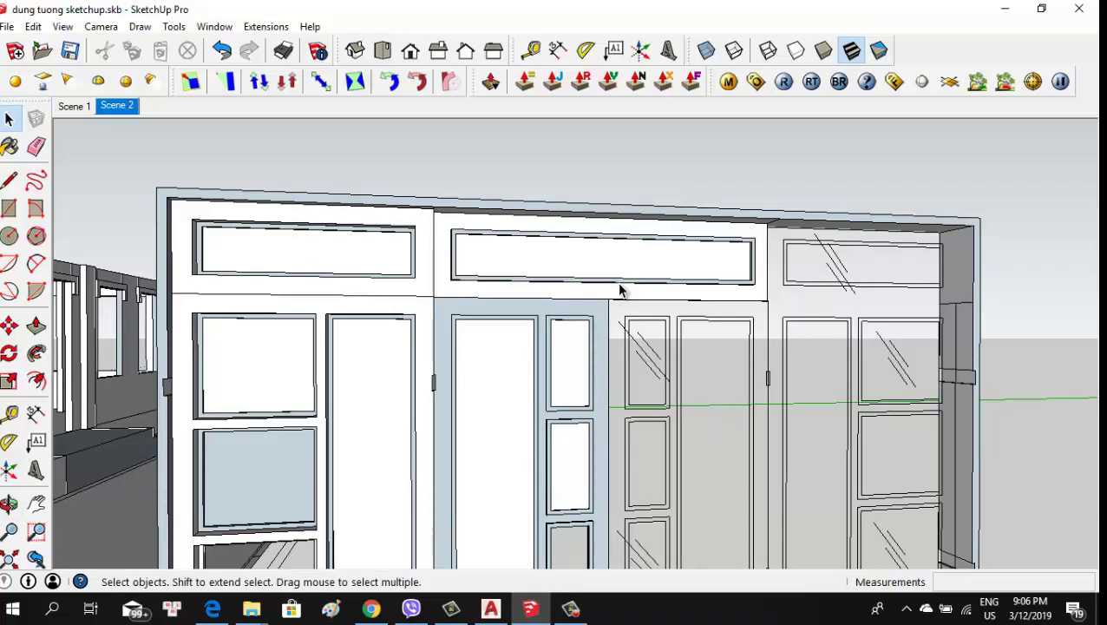
mouse_move(623, 287)
middle_mouse_down()
mouse_move(370, 326)
mouse_move(434, 365)
middle_mouse_up()
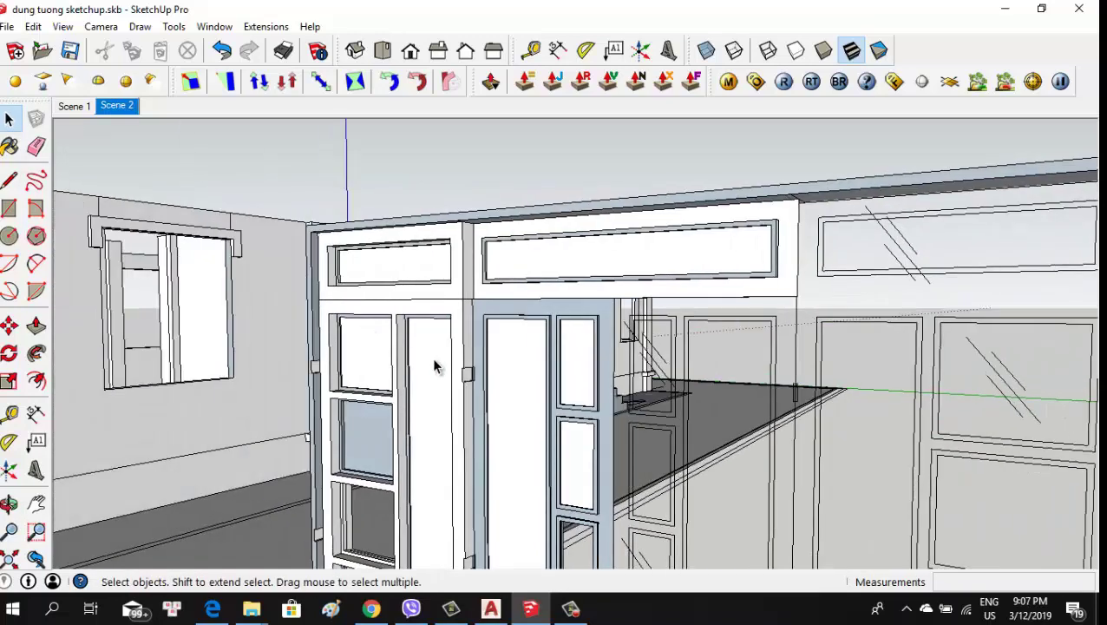
middle_click_drag(570, 310, 586, 353)
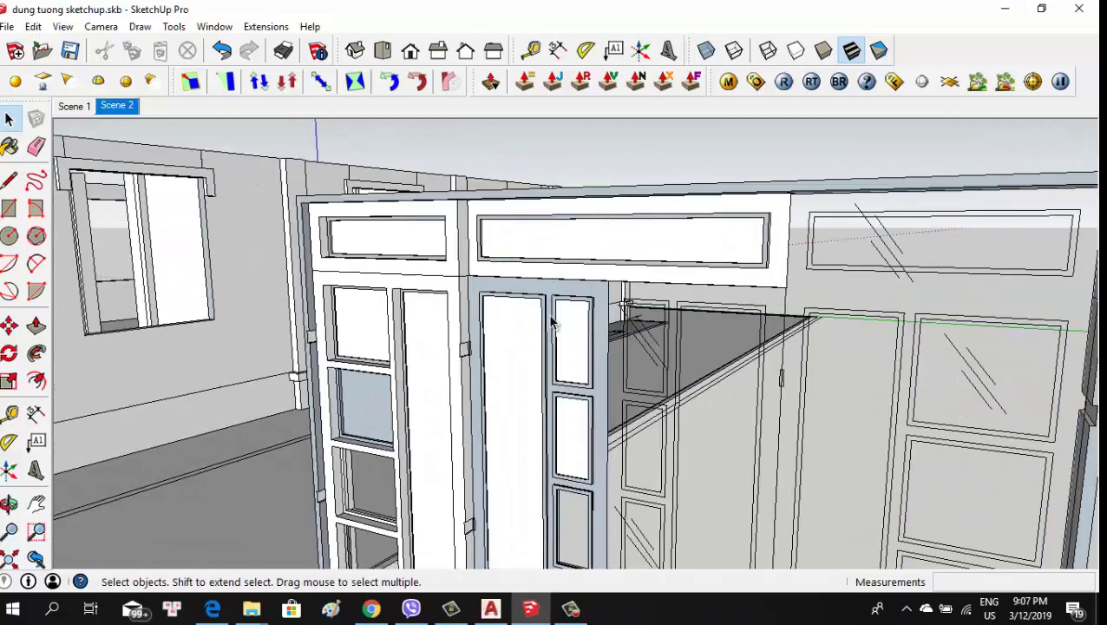
middle_click_drag(553, 313, 457, 245)
key("p")
scroll(469, 260, "up", 2)
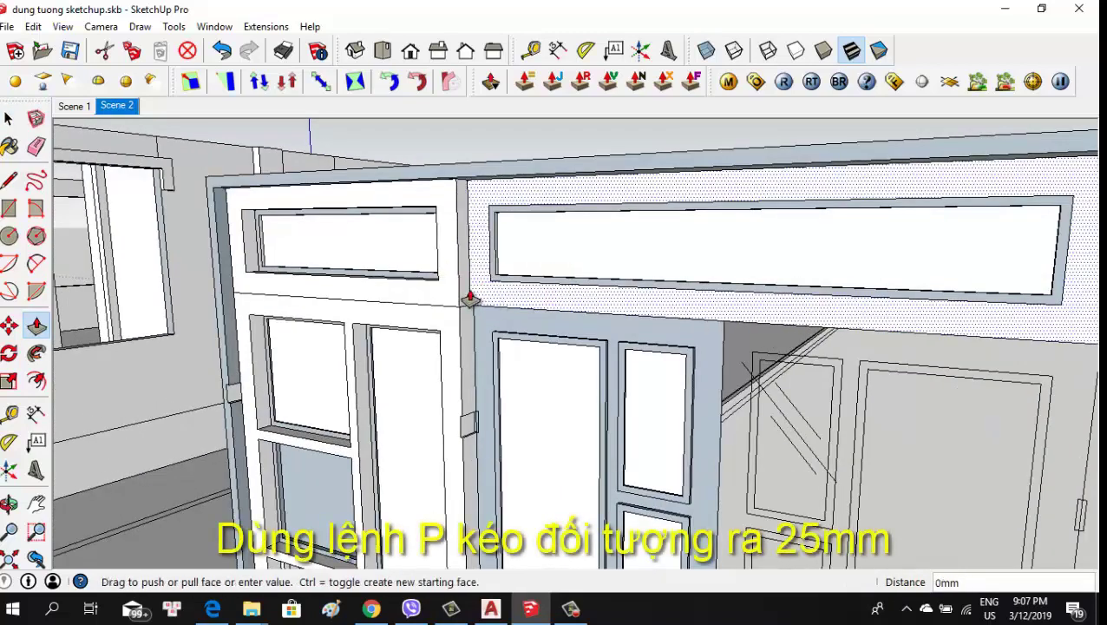
Set the transom header's pulled-out depth to 60 mm
left_click(453, 287)
scroll(470, 297, "down", 3)
mouse_move(592, 314)
middle_mouse_down()
mouse_move(279, 316)
mouse_move(443, 293)
mouse_move(448, 242)
mouse_move(435, 248)
mouse_move(597, 249)
mouse_move(494, 260)
middle_mouse_up()
scroll(443, 293, "up", 3)
scroll(598, 238, "up", 3)
scroll(593, 239, "down", 3)
Start pulling the neighbouring upper door leaf face outward, viewing it from the front
left_click(494, 260)
middle_click_drag(563, 257, 204, 302)
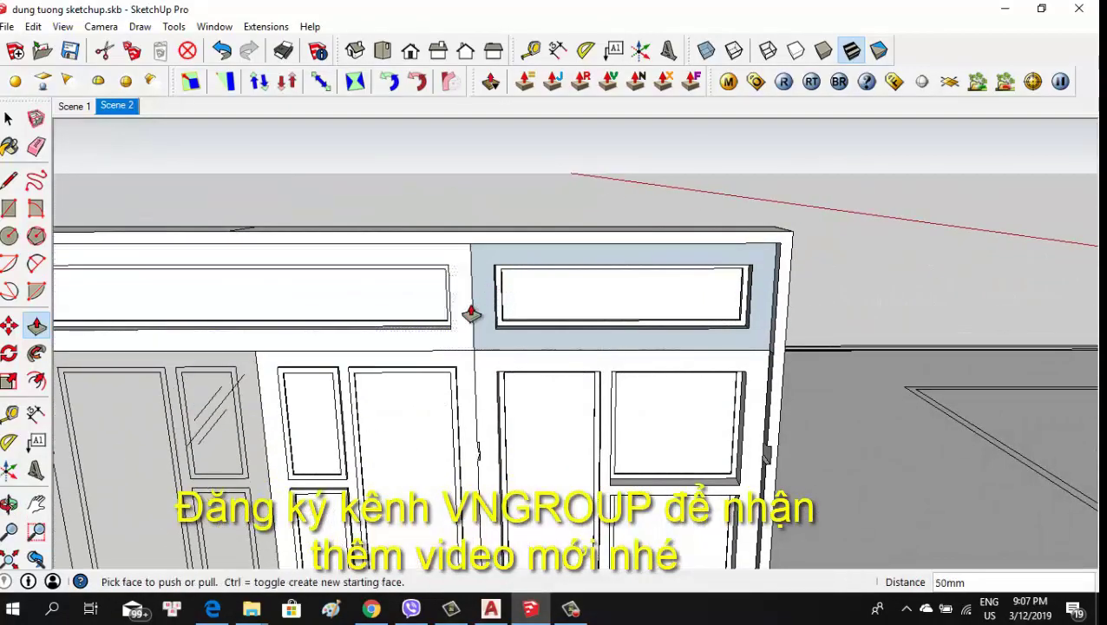
scroll(471, 314, "down", 3)
mouse_move(471, 314)
middle_mouse_down()
mouse_move(536, 348)
mouse_move(644, 299)
mouse_move(536, 363)
mouse_move(586, 368)
middle_mouse_up()
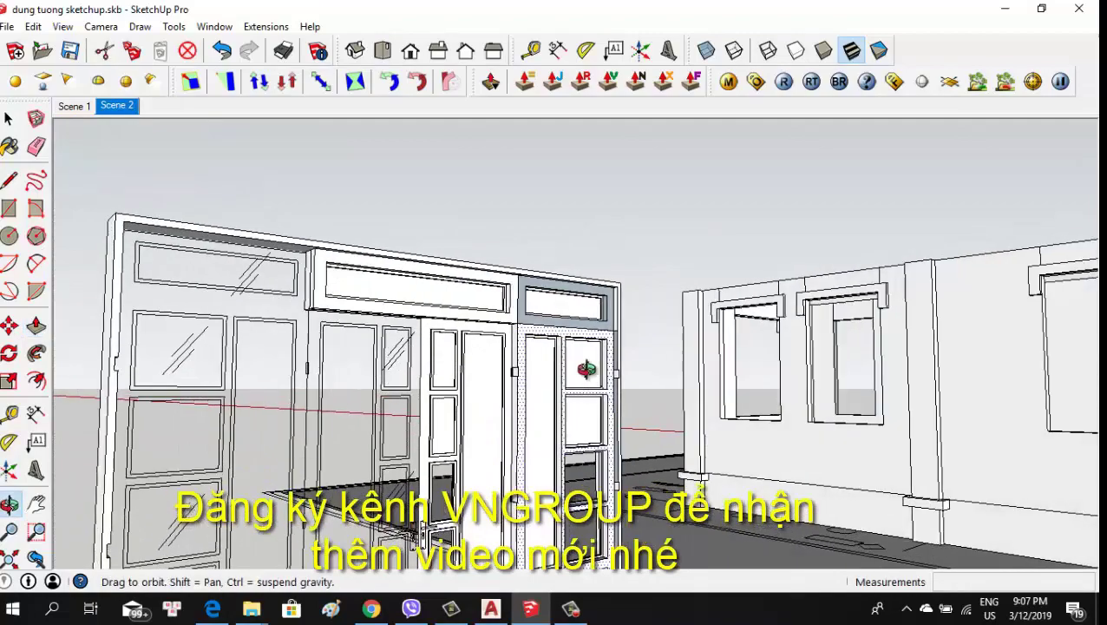
scroll(503, 351, "up", 2)
scroll(527, 333, "up", 2)
scroll(518, 334, "up", 2)
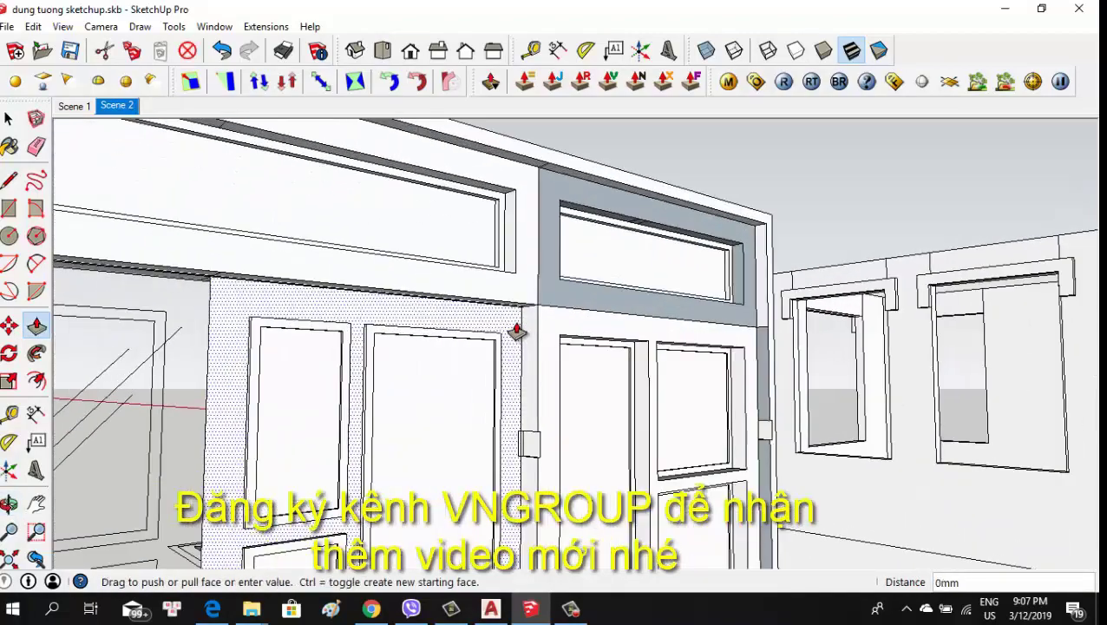
scroll(531, 286, "down", 3)
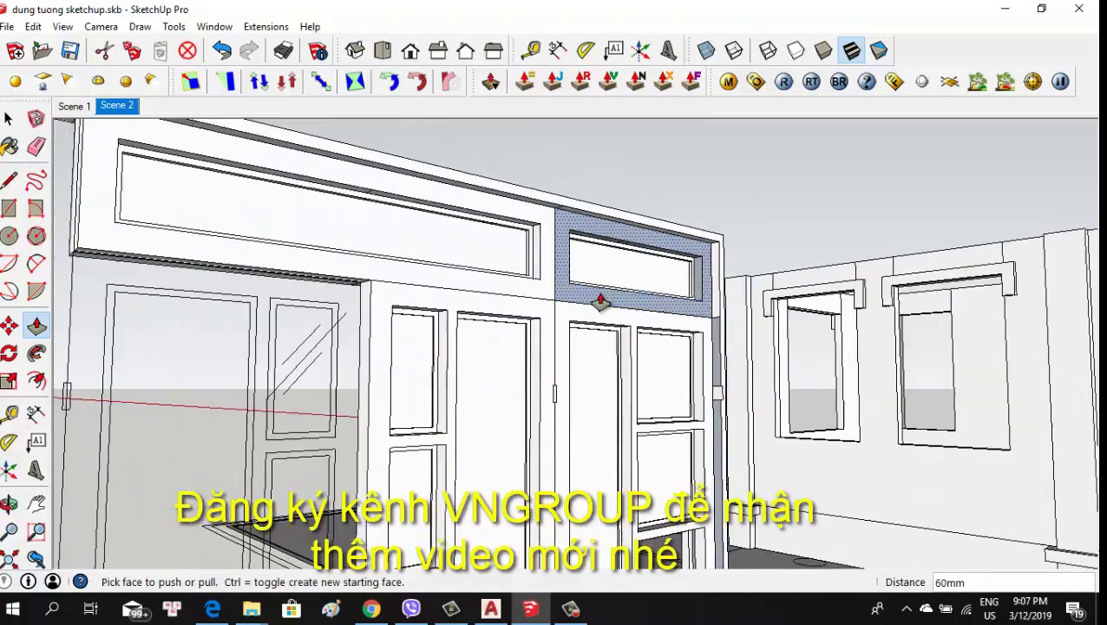
Orbit around the door frame and wall to inspect the projecting transom
mouse_move(593, 295)
middle_mouse_down()
mouse_move(579, 373)
mouse_move(662, 388)
mouse_move(939, 390)
middle_mouse_up()
scroll(528, 314, "up", 3)
scroll(512, 296, "up", 1)
scroll(525, 301, "down", 1)
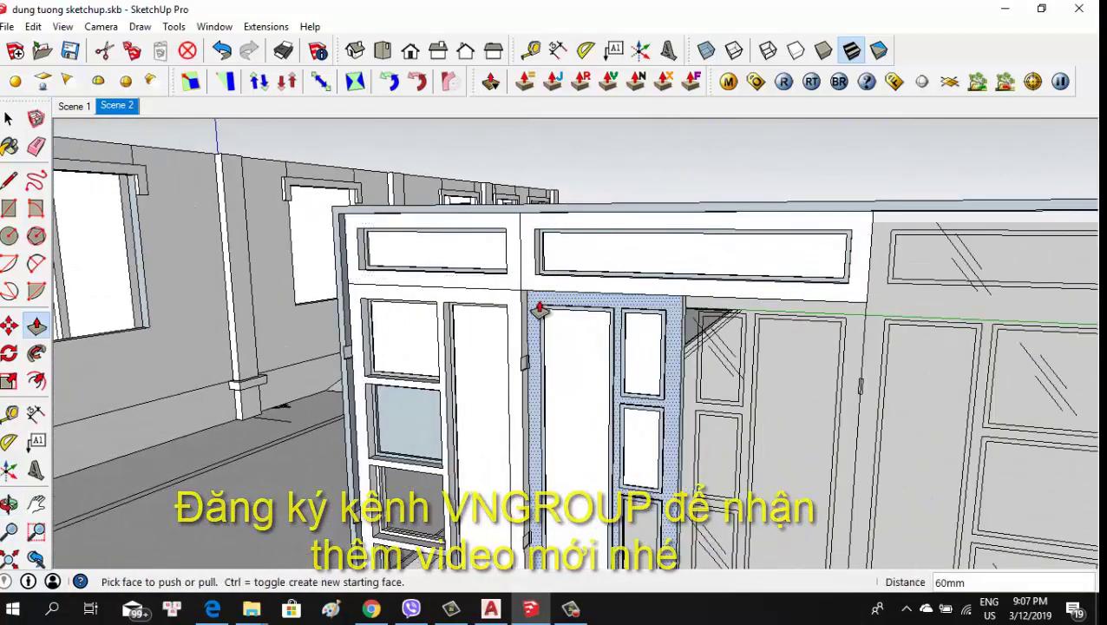
scroll(540, 311, "up", 2)
scroll(533, 311, "up", 2)
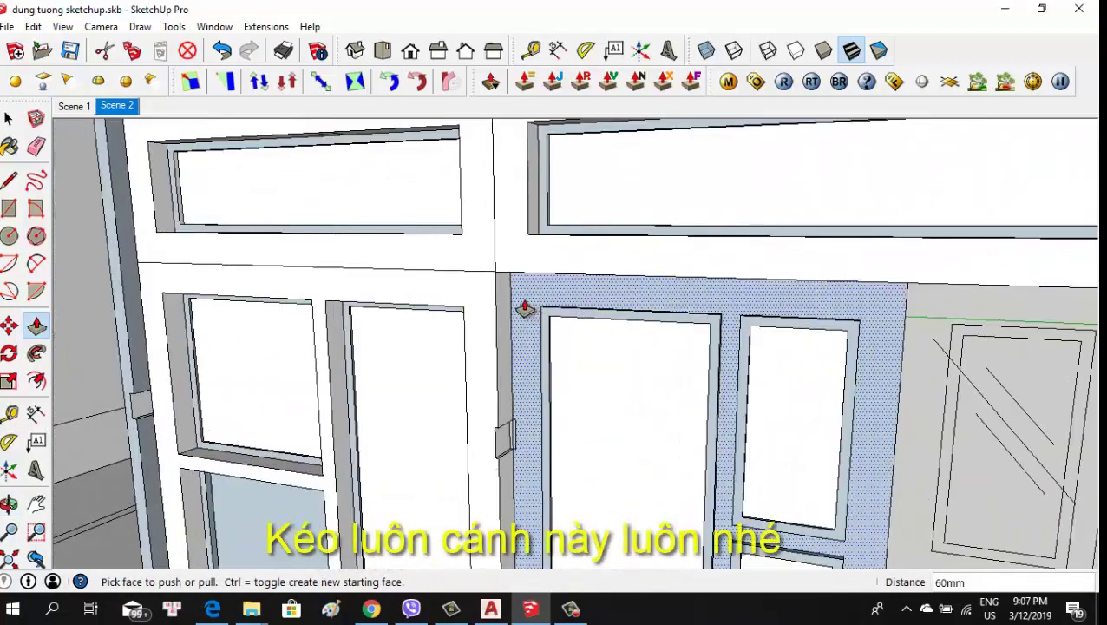
scroll(466, 304, "down", 2)
scroll(538, 303, "up", 2)
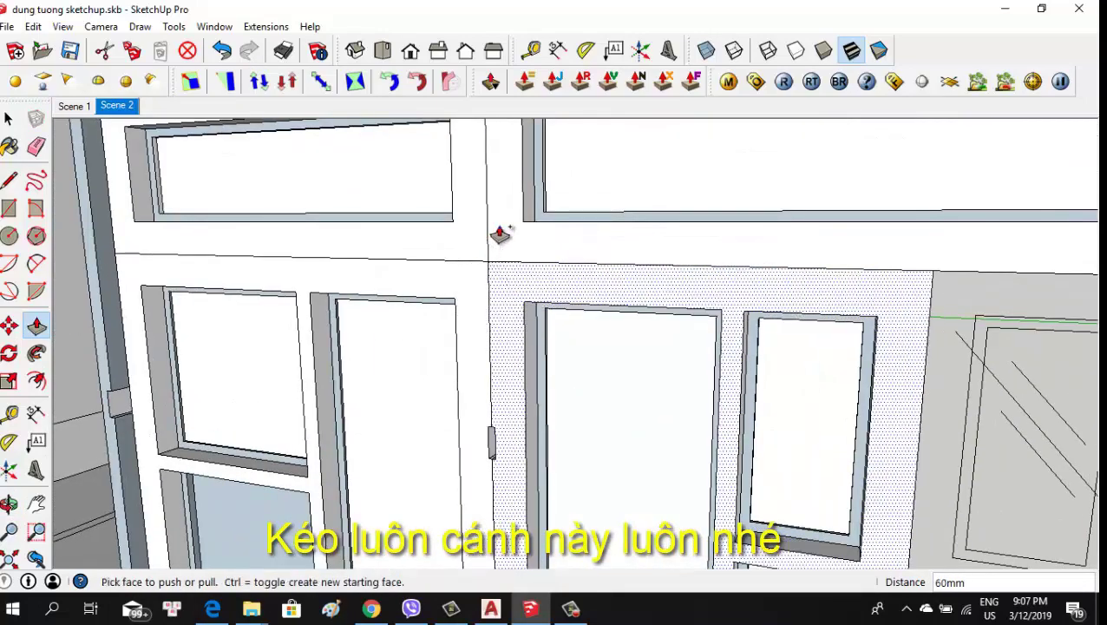
scroll(500, 234, "down", 3)
mouse_move(553, 217)
middle_mouse_down()
mouse_move(615, 286)
mouse_move(726, 353)
mouse_move(579, 301)
mouse_move(379, 365)
mouse_move(571, 333)
mouse_move(368, 357)
mouse_move(324, 341)
mouse_move(333, 285)
mouse_move(286, 301)
middle_mouse_up()
scroll(580, 300, "down", 3)
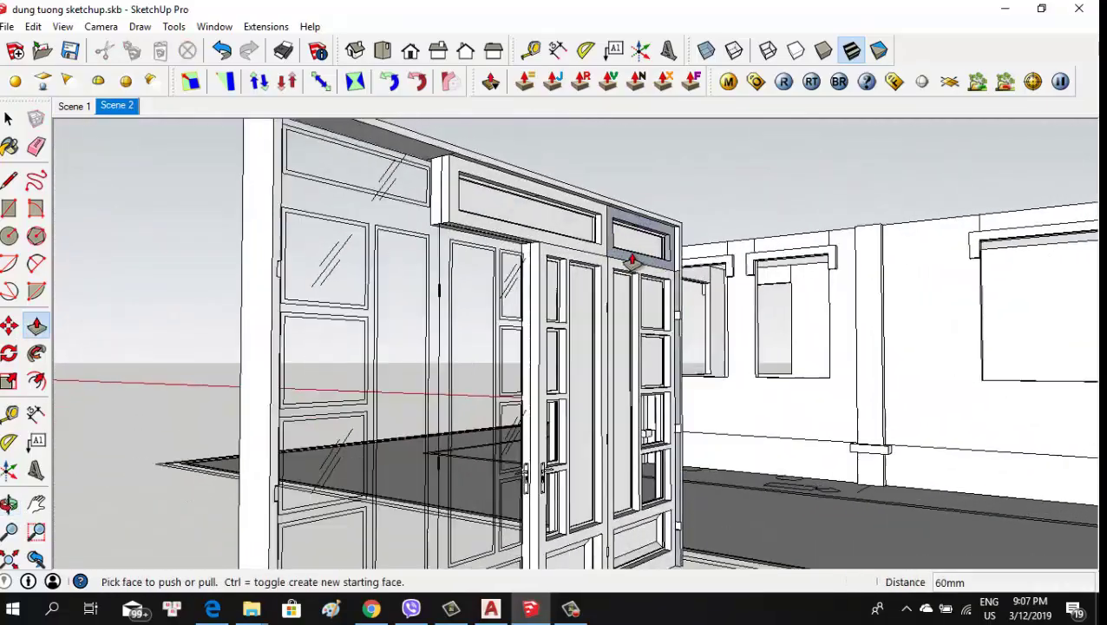
scroll(631, 260, "up", 2)
scroll(559, 306, "up", 2)
mouse_move(595, 291)
middle_mouse_down()
mouse_move(904, 304)
mouse_move(810, 264)
mouse_move(668, 274)
mouse_move(1038, 338)
mouse_move(699, 259)
mouse_move(779, 383)
mouse_move(731, 370)
mouse_move(801, 449)
mouse_move(879, 450)
middle_mouse_up()
key("p")
scroll(867, 408, "up", 10)
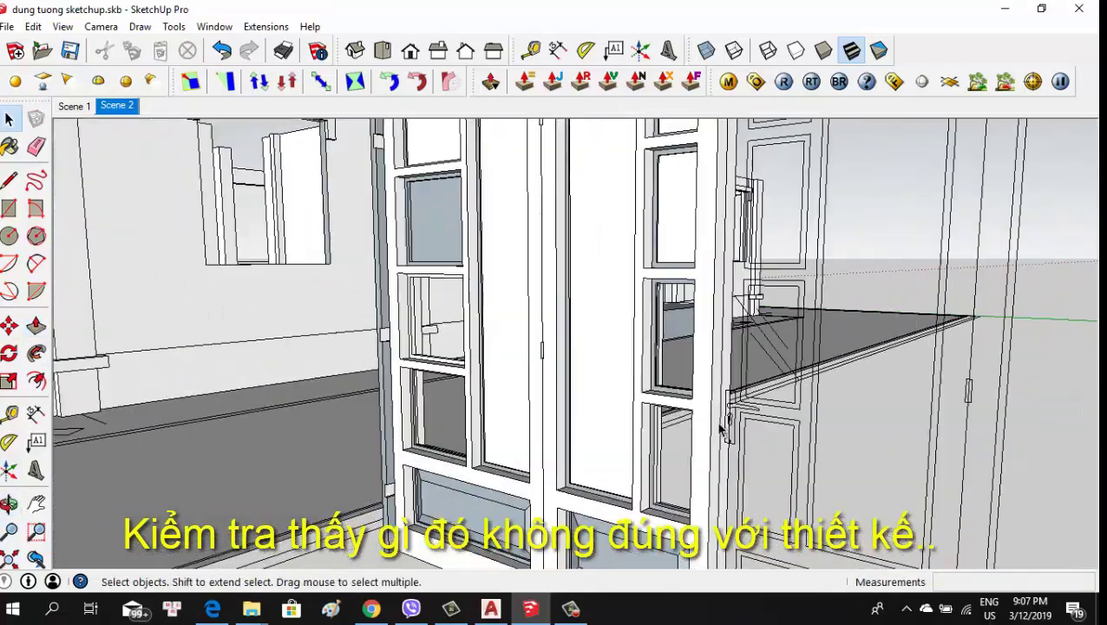
mouse_move(815, 403)
middle_mouse_down()
mouse_move(779, 397)
mouse_move(825, 376)
mouse_move(869, 417)
middle_mouse_up()
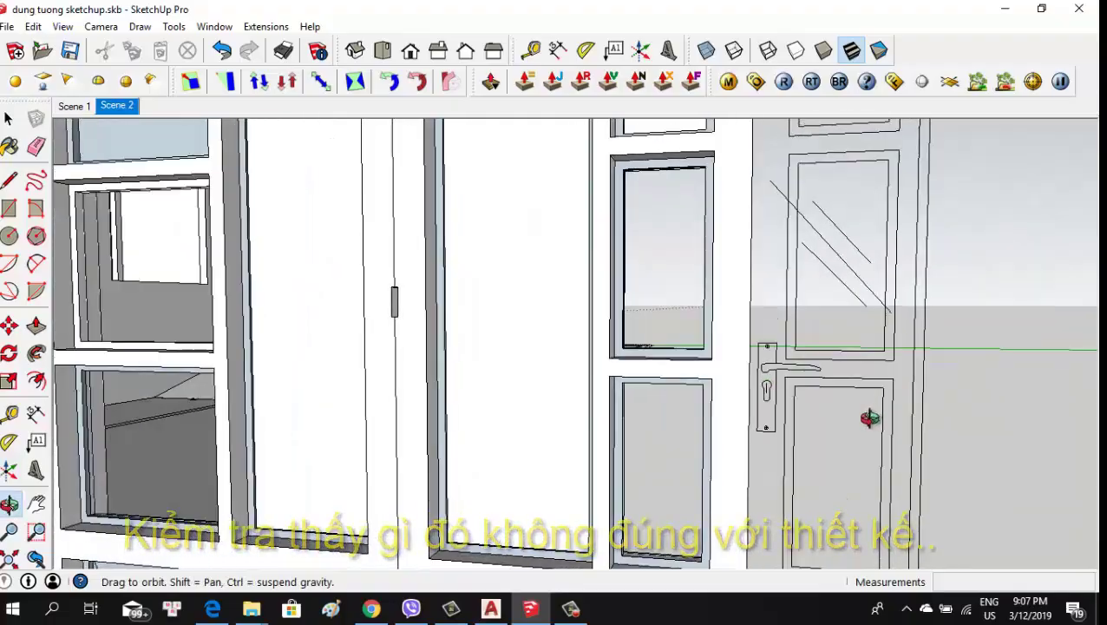
scroll(746, 369, "down", 3)
scroll(743, 379, "down", 3)
scroll(744, 378, "down", 3)
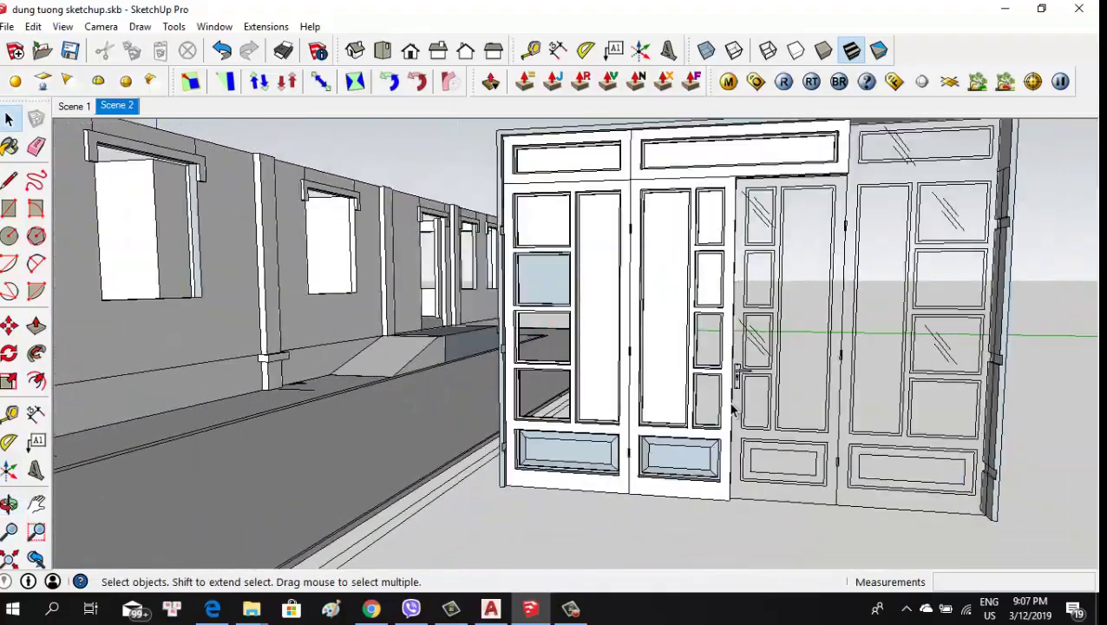
mouse_move(744, 378)
middle_mouse_down()
mouse_move(450, 406)
mouse_move(432, 444)
mouse_move(440, 452)
mouse_move(398, 392)
mouse_move(358, 434)
middle_mouse_up()
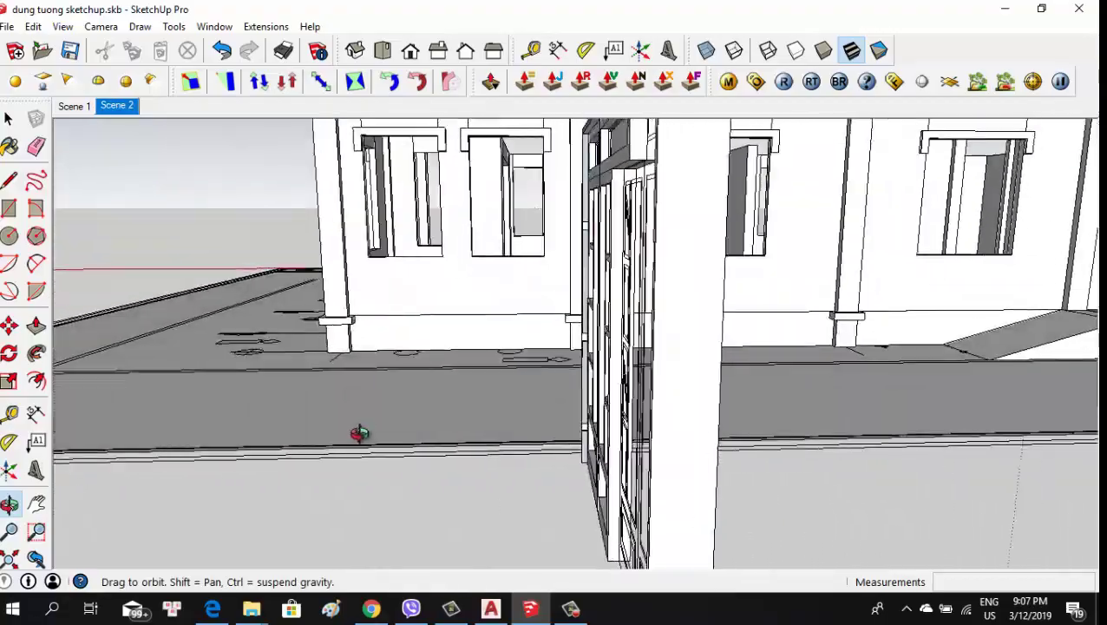
mouse_move(539, 365)
middle_mouse_down()
mouse_move(618, 335)
mouse_move(564, 344)
mouse_move(574, 300)
mouse_move(526, 279)
mouse_move(460, 300)
mouse_move(567, 330)
middle_mouse_up()
key("e")
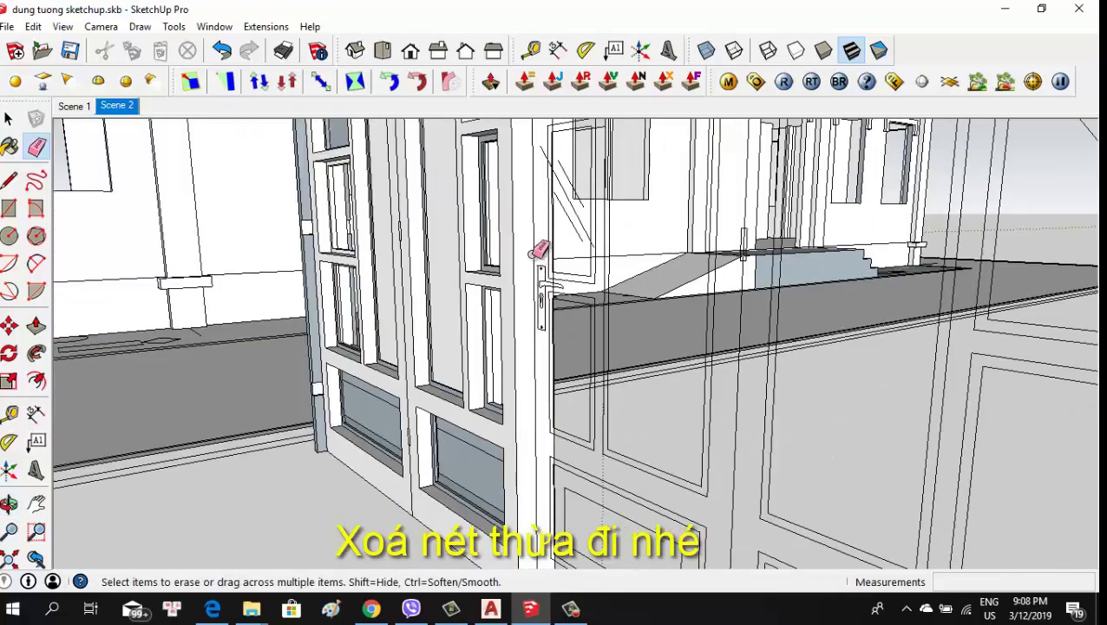
mouse_move(527, 262)
middle_mouse_down()
mouse_move(559, 341)
mouse_move(530, 403)
mouse_move(583, 457)
mouse_move(618, 375)
mouse_move(531, 435)
mouse_move(524, 173)
middle_mouse_up()
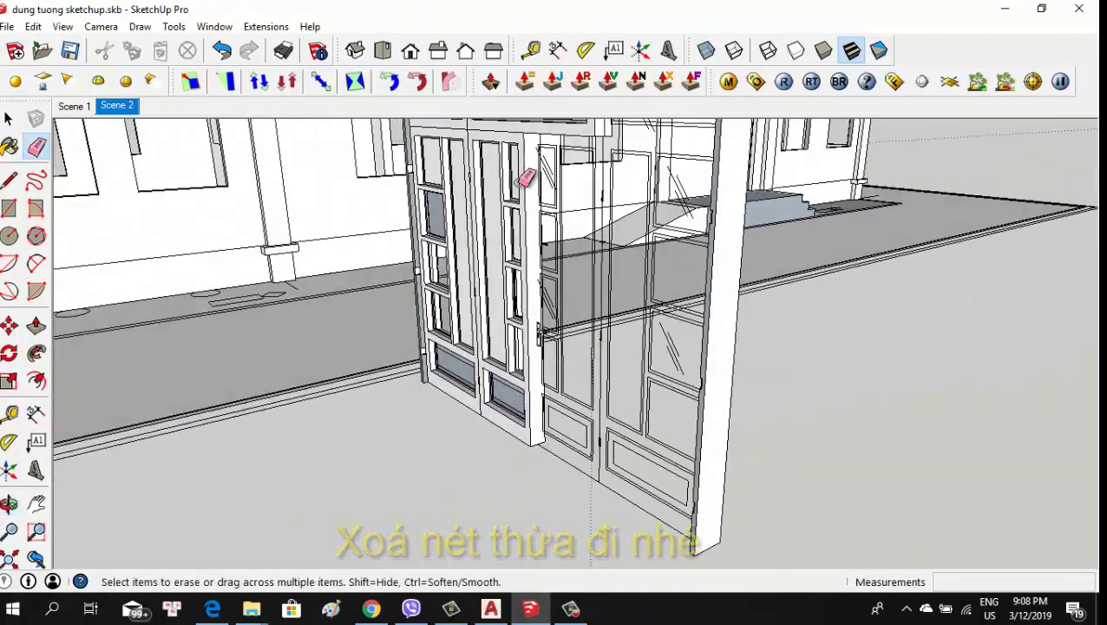
scroll(530, 148, "up", 3)
scroll(538, 128, "up", 2)
scroll(528, 178, "up", 2)
scroll(512, 148, "up", 2)
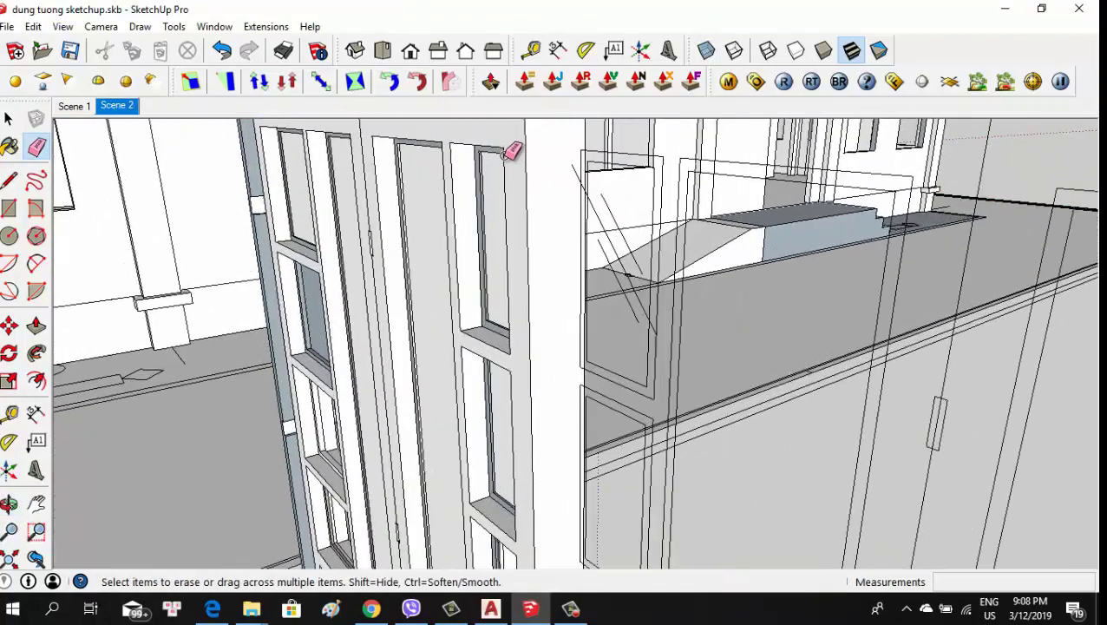
scroll(548, 264, "up", 1)
mouse_move(548, 264)
middle_mouse_down()
mouse_move(592, 217)
mouse_move(577, 326)
middle_mouse_up()
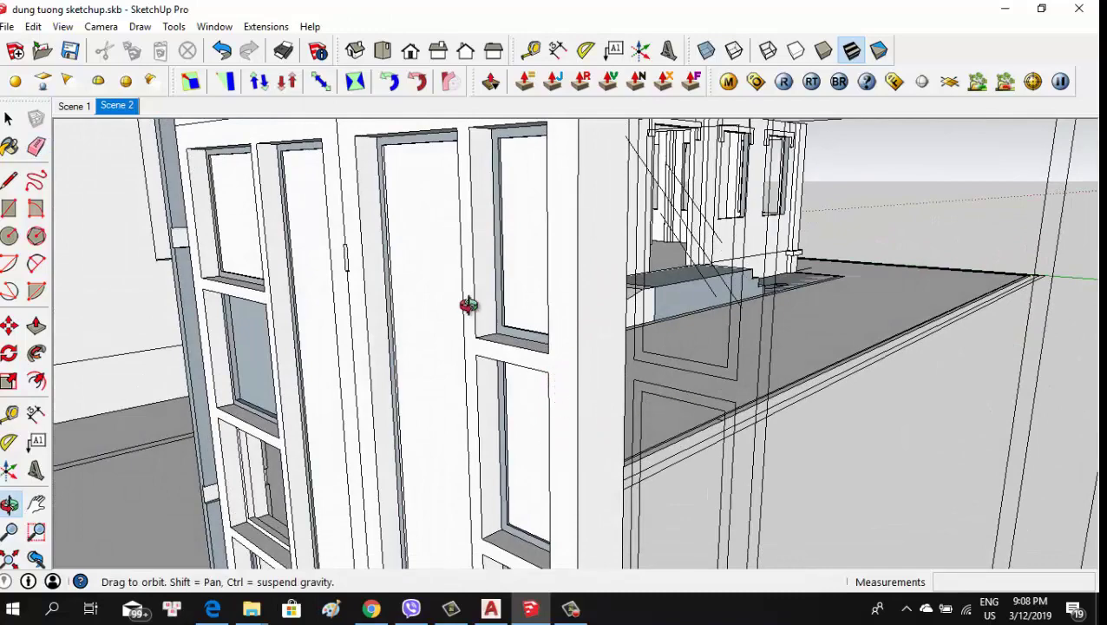
mouse_move(468, 303)
middle_mouse_down()
mouse_move(644, 341)
mouse_move(556, 353)
mouse_move(614, 352)
middle_mouse_up()
key("p")
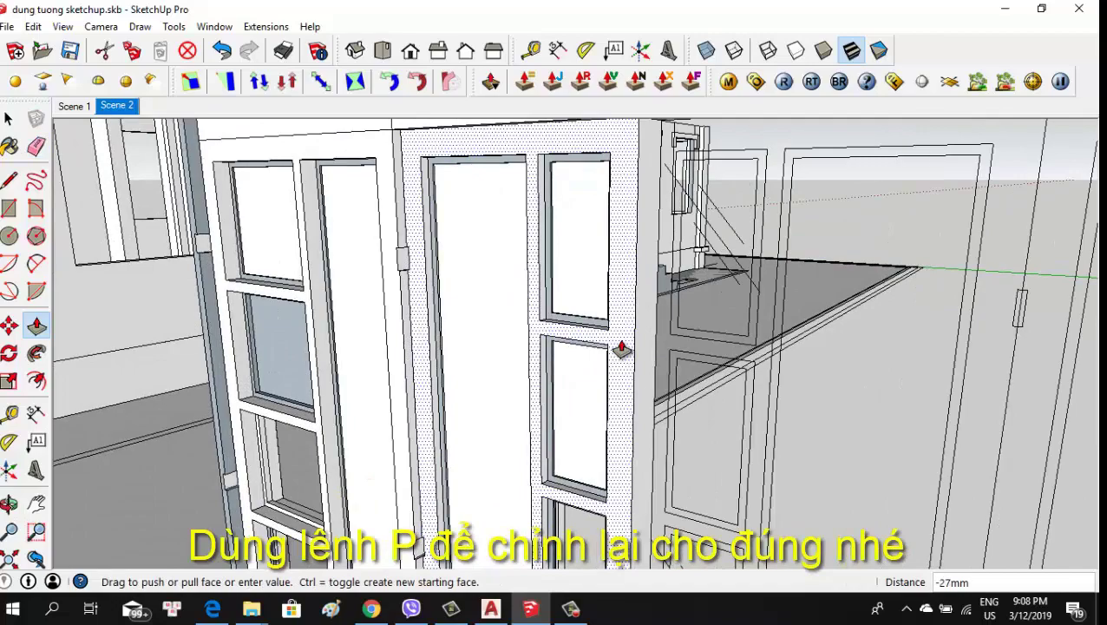
Set the door leaf face's new depth and orbit around the door
left_click(621, 350)
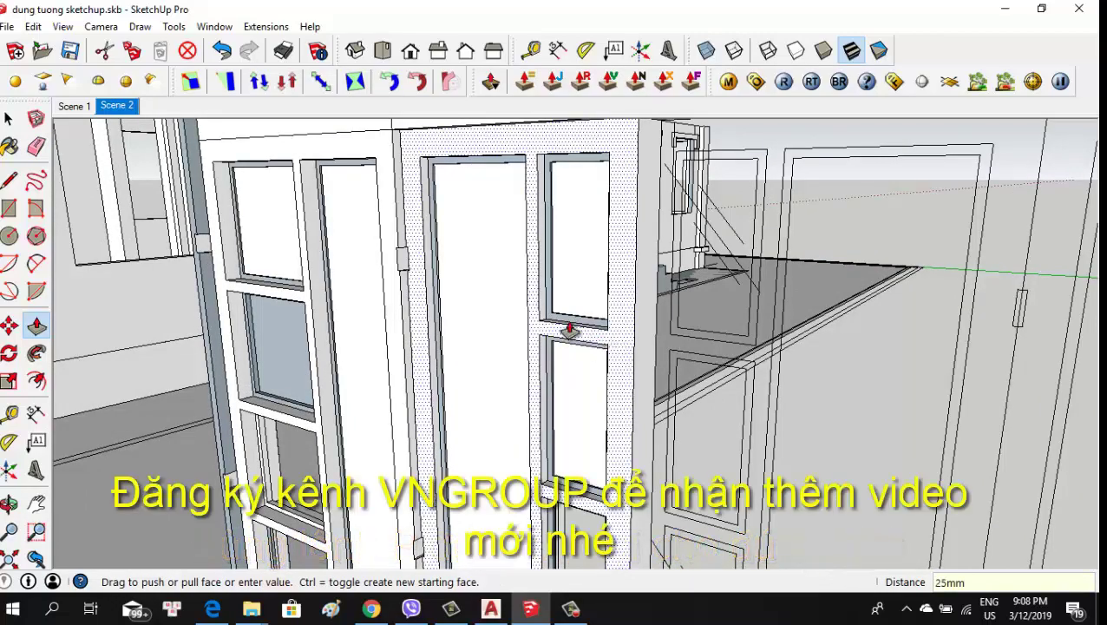
mouse_move(568, 321)
middle_mouse_down()
mouse_move(586, 341)
mouse_move(323, 331)
mouse_move(436, 250)
mouse_move(541, 223)
middle_mouse_up()
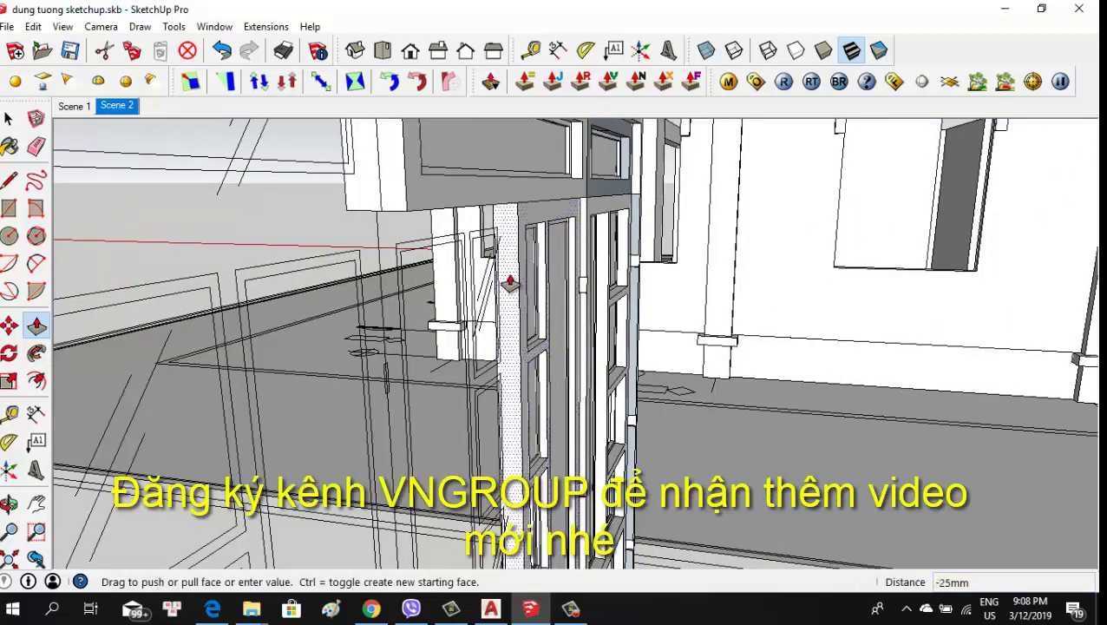
mouse_move(510, 282)
middle_mouse_down()
mouse_move(776, 271)
mouse_move(533, 228)
middle_mouse_up()
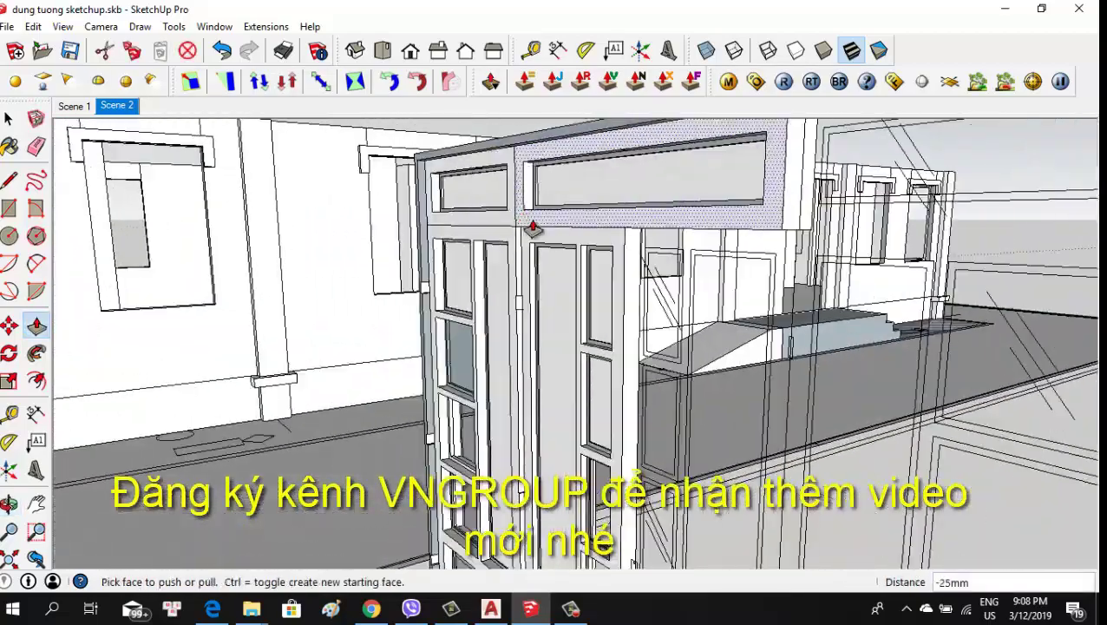
scroll(533, 228, "up", 3)
scroll(491, 245, "up", 2)
Push the further door leaf face back 25 mm to recess it in the frame
left_click_drag(496, 246, 526, 246)
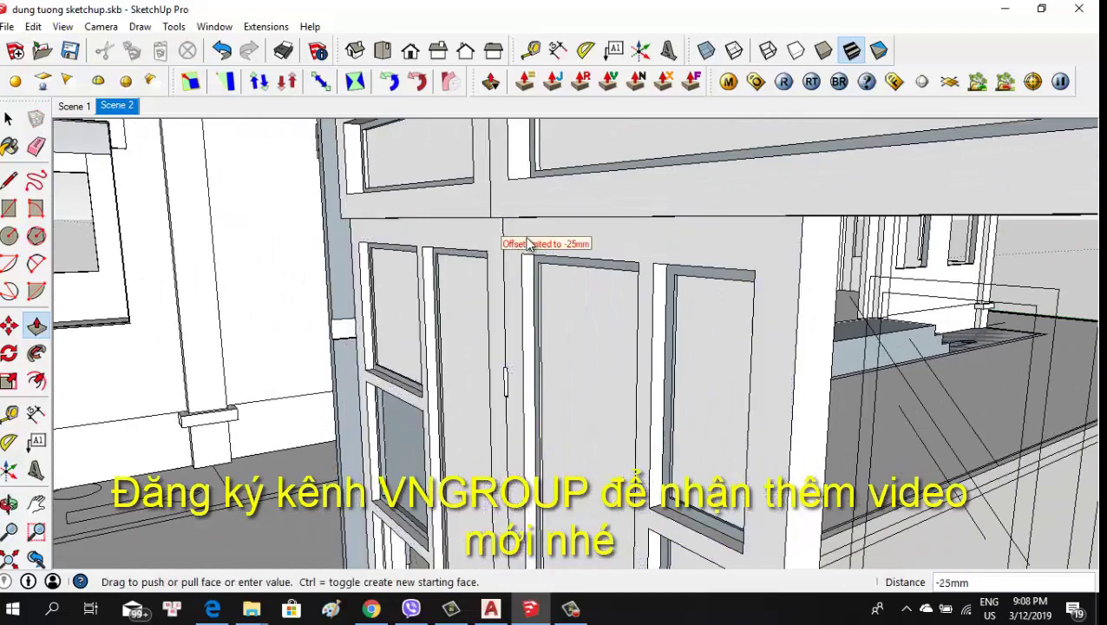
mouse_move(521, 241)
middle_mouse_down()
mouse_move(502, 291)
mouse_move(411, 306)
middle_mouse_up()
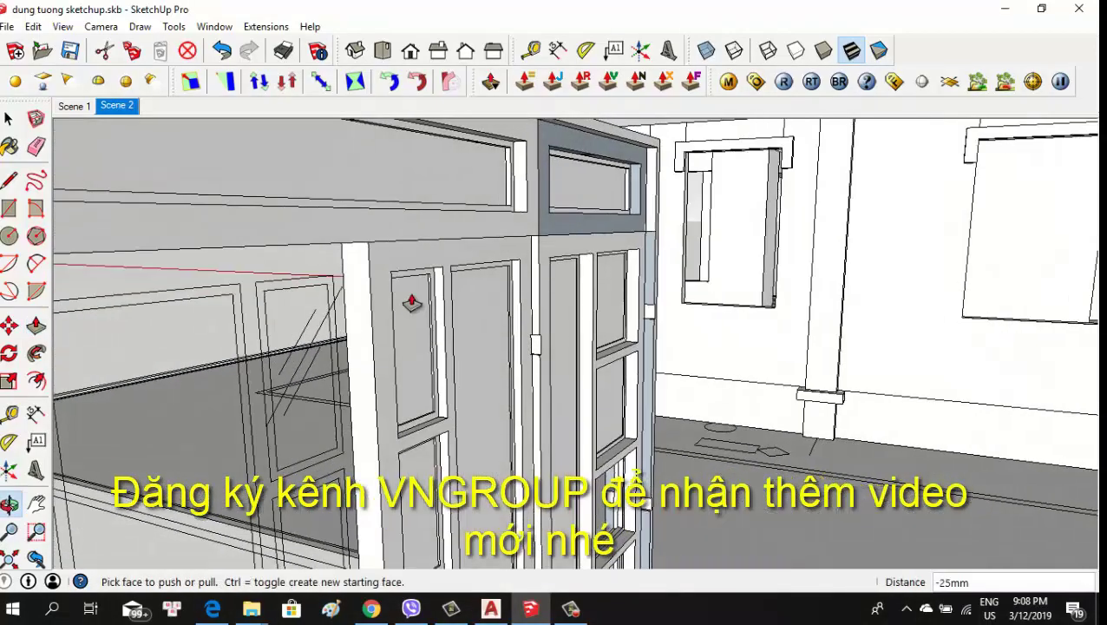
scroll(570, 252, "up", 2)
scroll(499, 263, "down", 2)
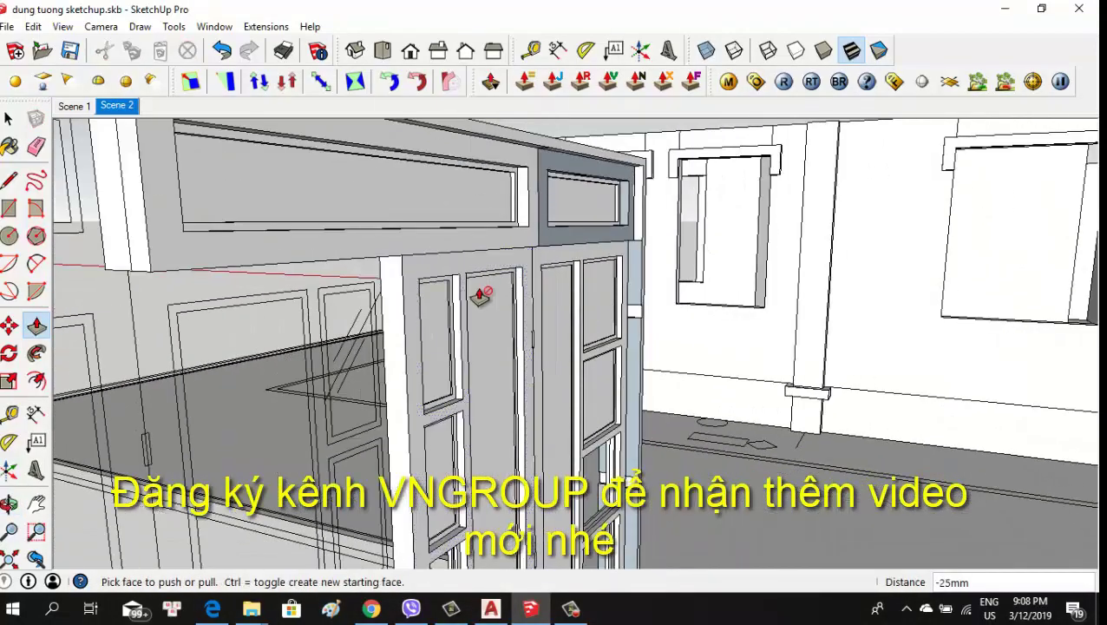
mouse_move(481, 292)
middle_mouse_down()
mouse_move(785, 328)
mouse_move(526, 247)
mouse_move(618, 421)
mouse_move(585, 301)
middle_mouse_up()
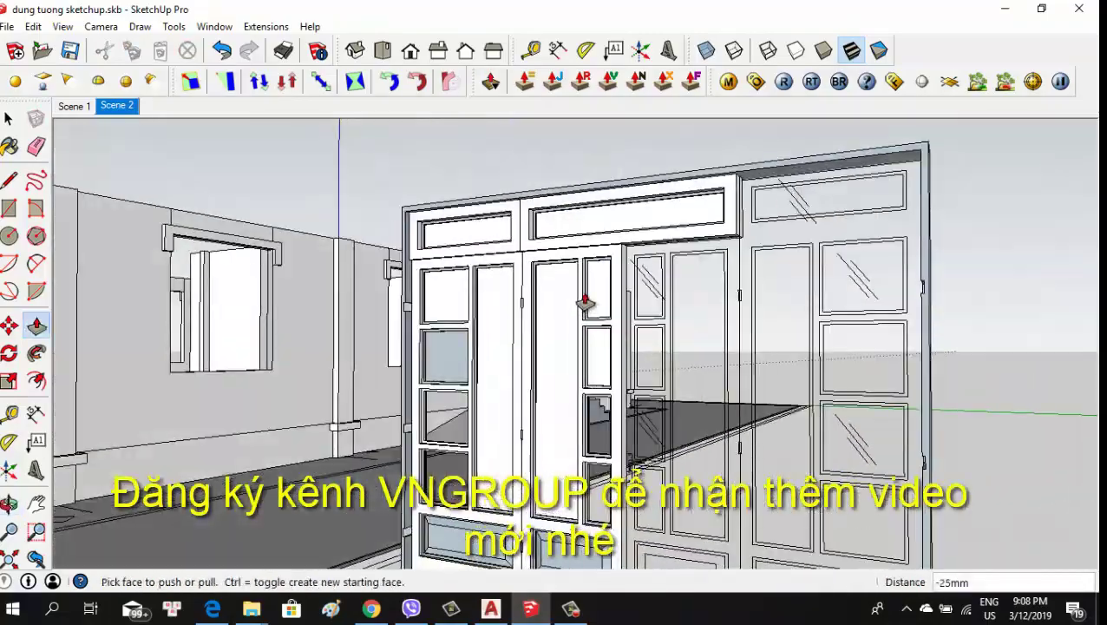
scroll(617, 387, "down", 3)
middle_click_drag(618, 388, 590, 365)
scroll(569, 445, "up", 3)
middle_click_drag(568, 445, 497, 446)
Return to the Select tool and orbit to face the lower door panel
key("space")
scroll(545, 409, "up", 3)
mouse_move(545, 410)
middle_mouse_down()
mouse_move(545, 298)
mouse_move(521, 409)
middle_mouse_up()
scroll(520, 410, "up", 3)
scroll(612, 420, "up", 3)
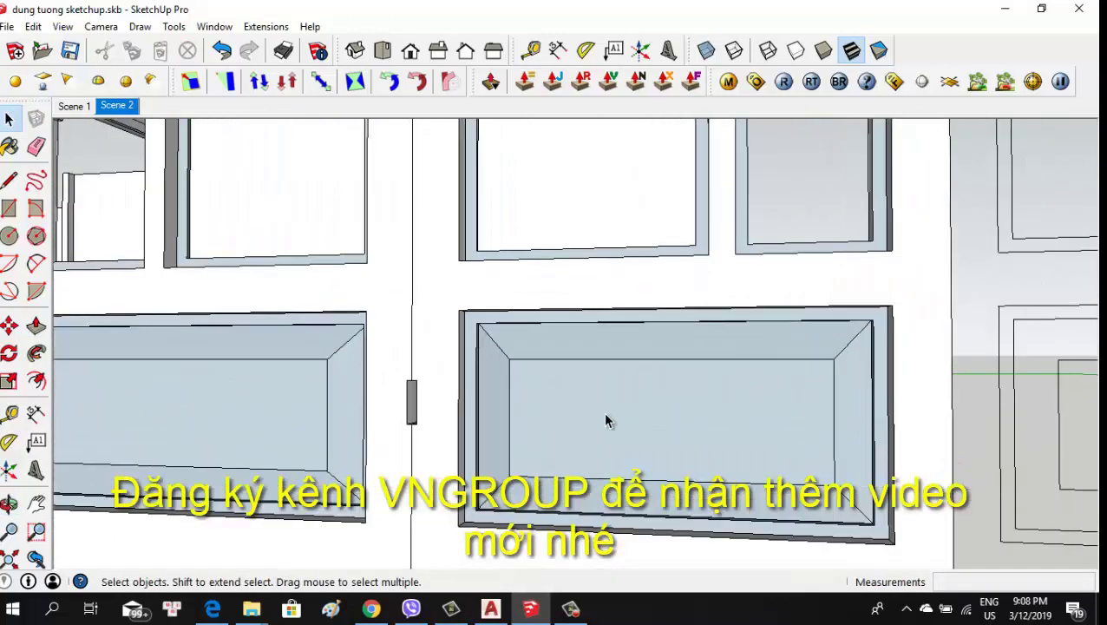
Group the lower panel's recessed inner face and bevel face together
left_click(605, 420)
left_click(551, 348, "shift")
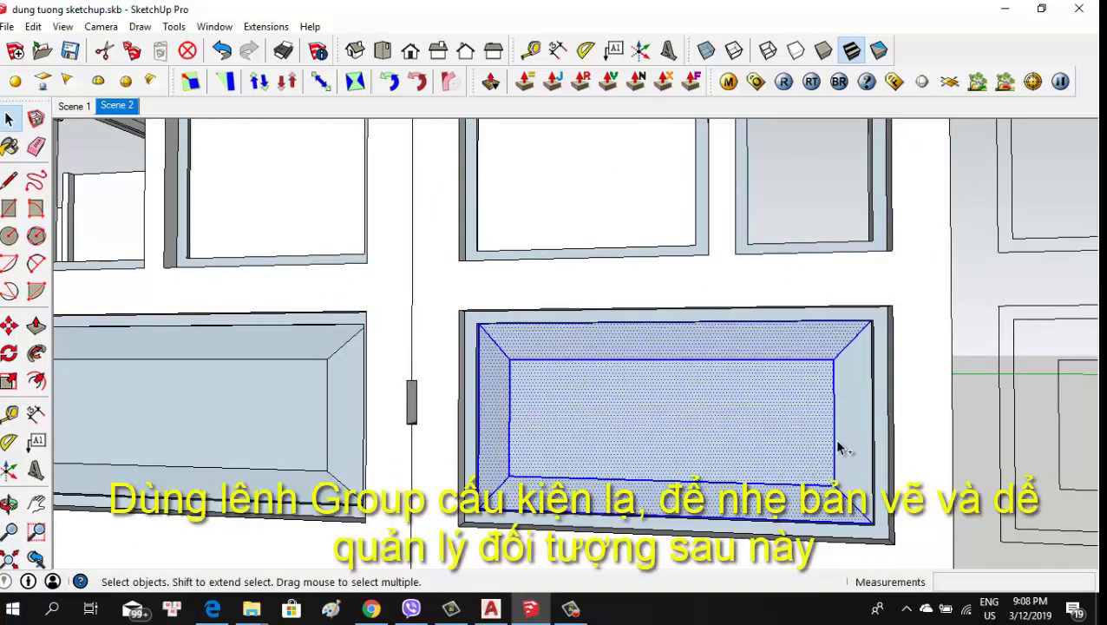
mouse_move(840, 448)
middle_mouse_down()
mouse_move(365, 434)
mouse_move(514, 401)
mouse_move(607, 341)
mouse_move(523, 397)
mouse_move(329, 413)
mouse_move(480, 363)
mouse_move(492, 331)
mouse_move(347, 361)
mouse_move(690, 370)
mouse_move(929, 400)
middle_mouse_up()
scroll(366, 449, "up", 2)
right_click(709, 379)
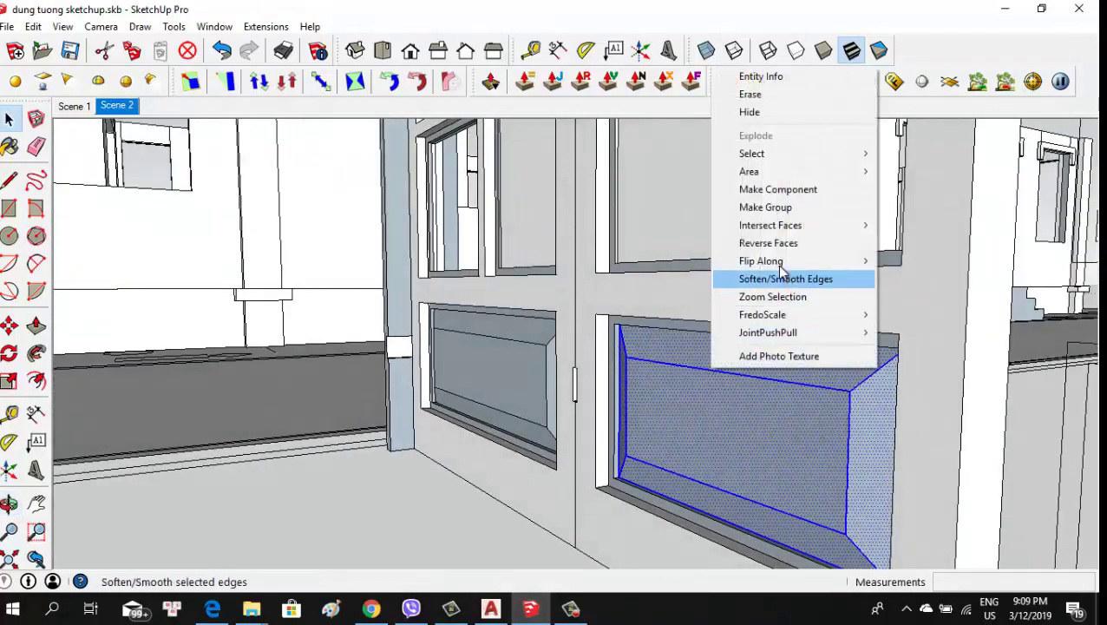
left_click(765, 207)
Orbit around the new lower panel group to inspect it
middle_click_drag(834, 336, 440, 403)
scroll(507, 345, "up", 3)
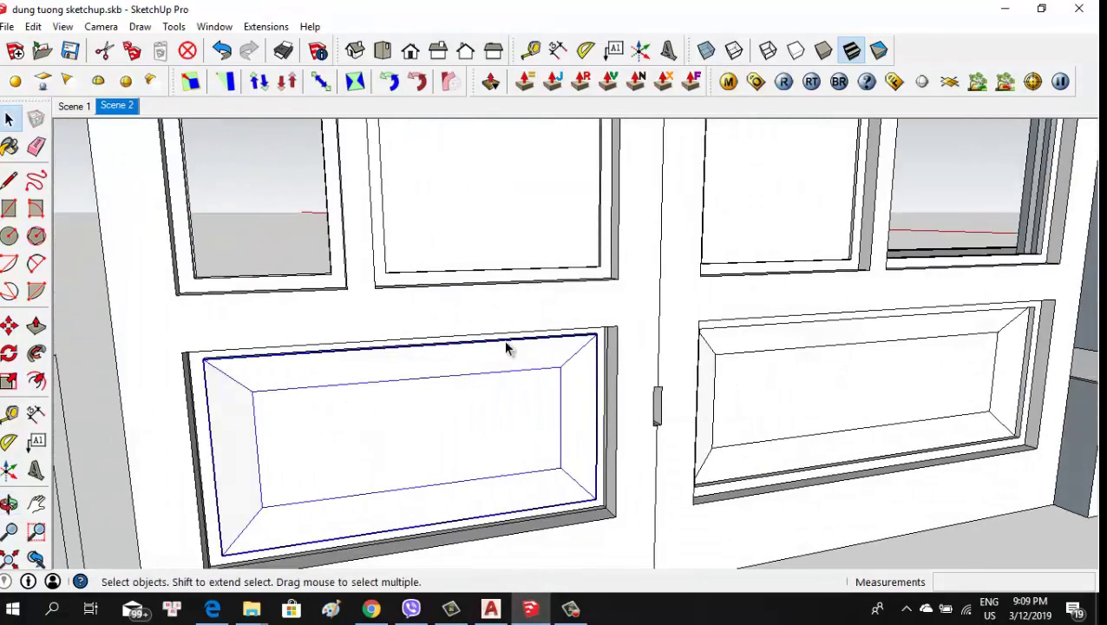
scroll(642, 377, "up", 2)
mouse_move(642, 377)
middle_mouse_down()
mouse_move(657, 316)
mouse_move(725, 334)
middle_mouse_up()
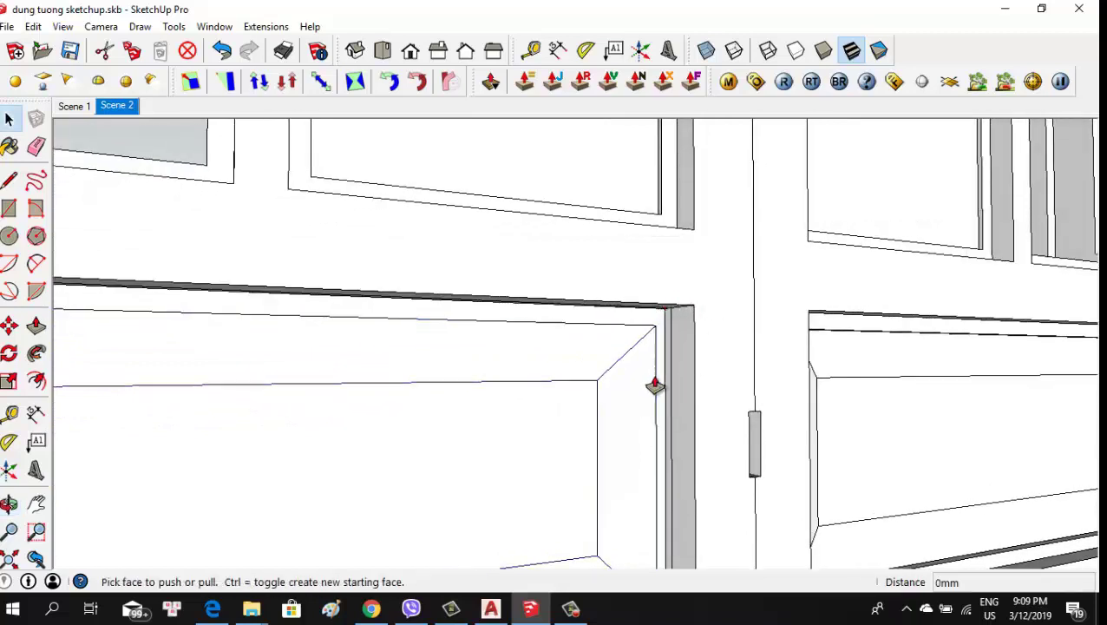
scroll(664, 337, "up", 3)
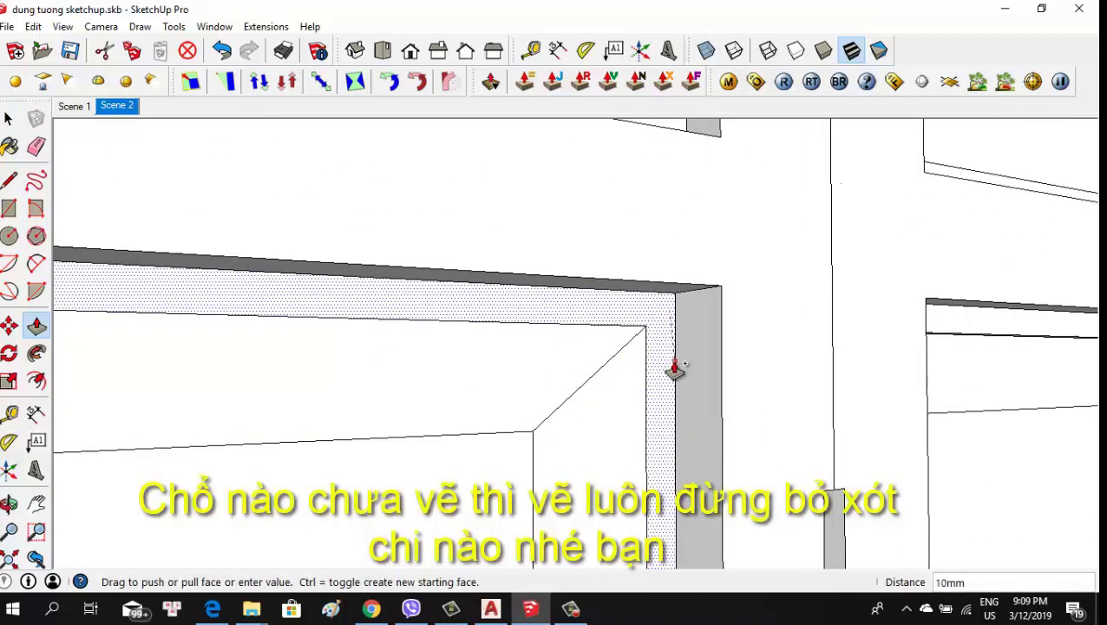
mouse_move(664, 361)
middle_mouse_down()
mouse_move(722, 316)
mouse_move(864, 292)
mouse_move(914, 321)
mouse_move(855, 366)
mouse_move(720, 333)
mouse_move(627, 363)
mouse_move(848, 363)
mouse_move(822, 311)
mouse_move(840, 289)
mouse_move(904, 267)
mouse_move(775, 341)
mouse_move(572, 274)
middle_mouse_up()
Pull the lower panel frame borders out by 10 mm and 7 mm
key("p")
scroll(571, 274, "up", 2)
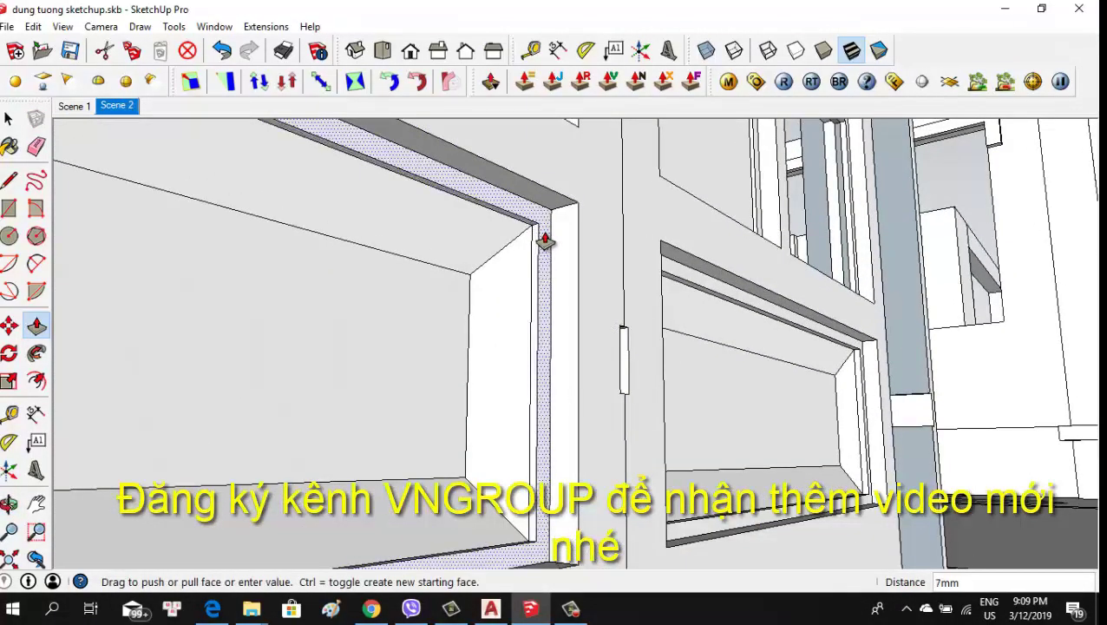
scroll(545, 245, "down", 3)
scroll(598, 313, "down", 3)
mouse_move(583, 323)
middle_mouse_down()
mouse_move(586, 382)
mouse_move(878, 464)
mouse_move(778, 359)
middle_mouse_up()
key("space")
scroll(667, 365, "up", 2)
scroll(674, 239, "up", 2)
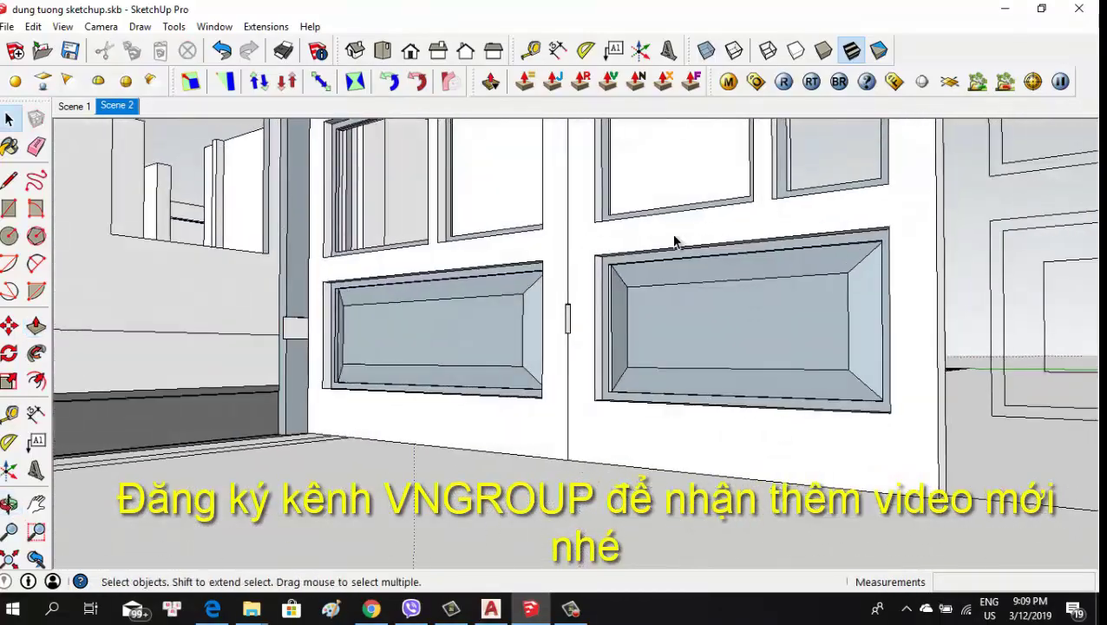
scroll(610, 310, "up", 2)
middle_click_drag(610, 311, 699, 345)
scroll(605, 269, "up", 2)
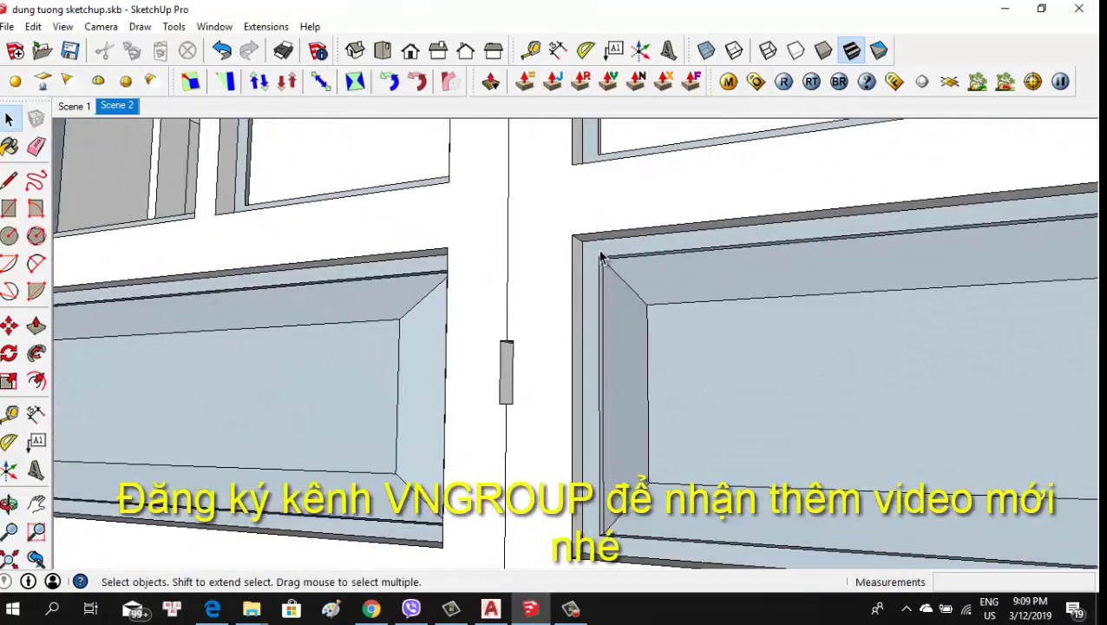
mouse_move(599, 258)
middle_mouse_down()
mouse_move(594, 333)
mouse_move(517, 317)
middle_mouse_up()
scroll(581, 280, "up", 2)
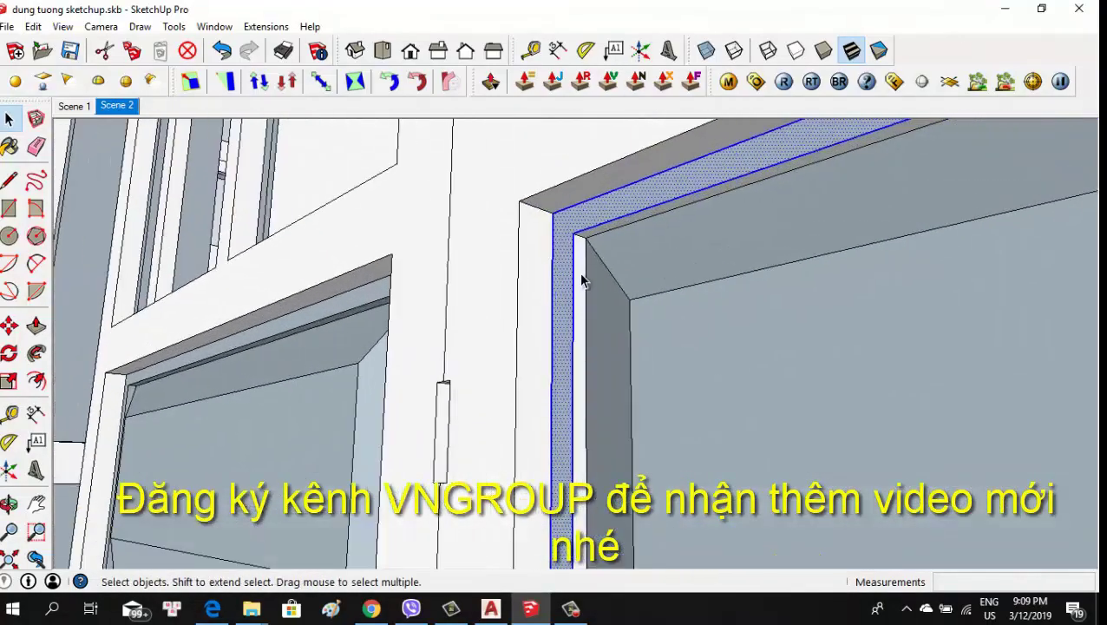
scroll(593, 295, "up", 2)
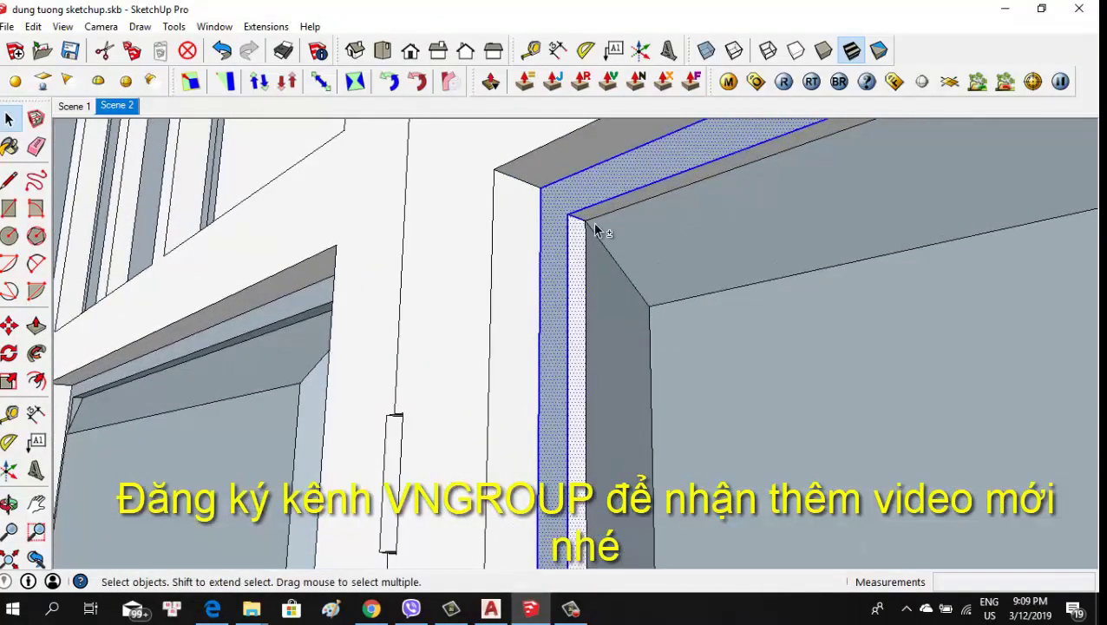
scroll(548, 215, "down", 1)
scroll(501, 225, "down", 2)
mouse_move(499, 225)
middle_mouse_down()
mouse_move(740, 365)
mouse_move(920, 451)
middle_mouse_up()
scroll(913, 483, "up", 2)
scroll(902, 470, "up", 3)
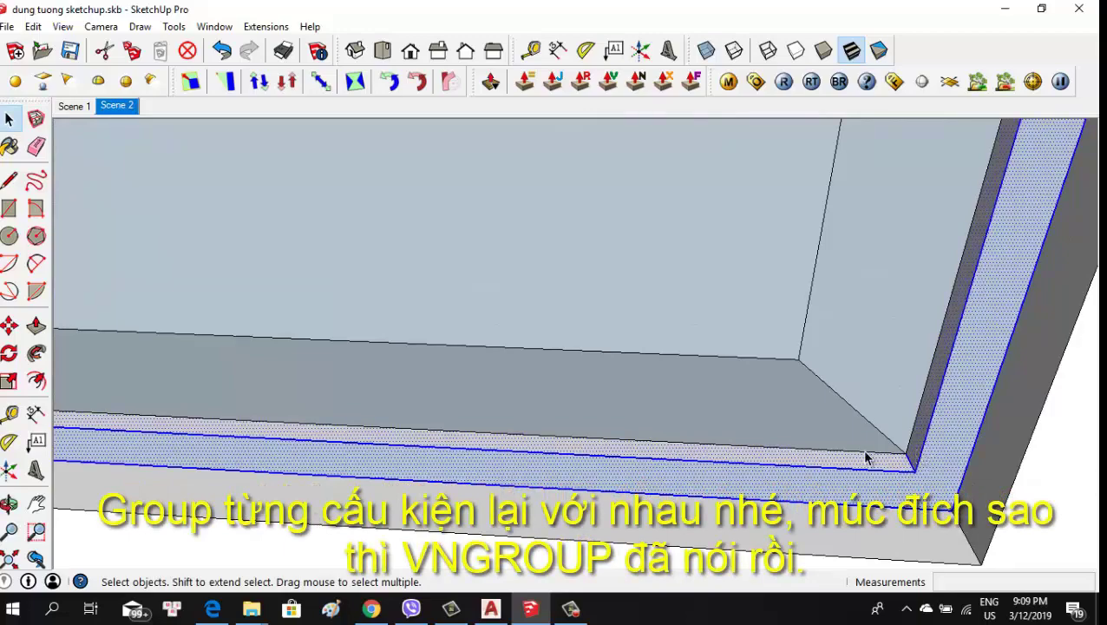
middle_click_drag(865, 457, 688, 401)
scroll(620, 449, "down", 1)
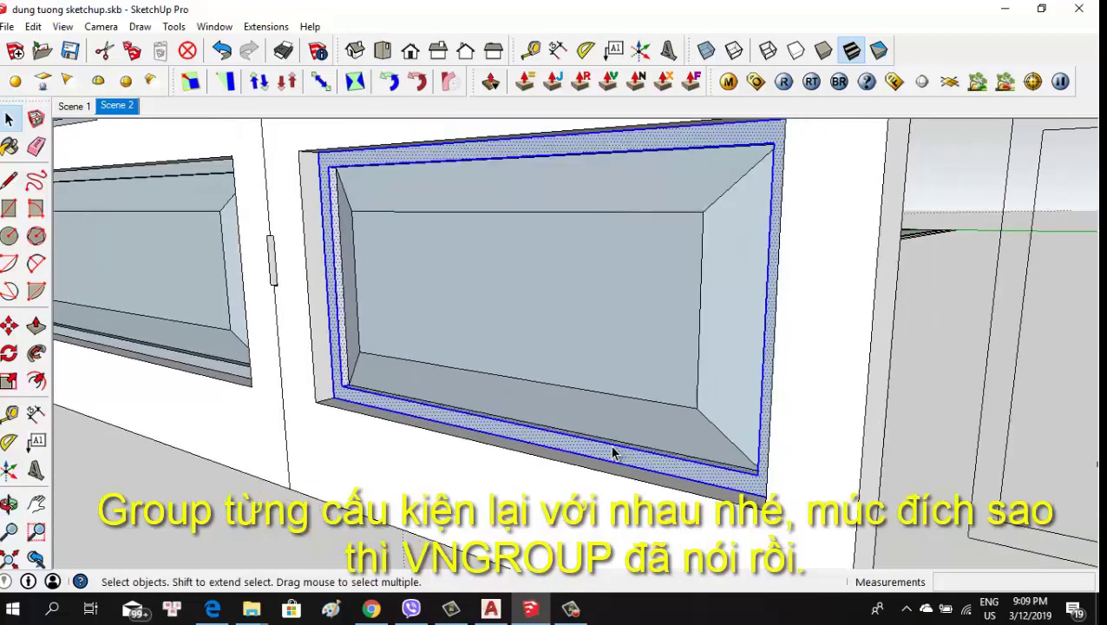
scroll(606, 443, "down", 1)
scroll(732, 349, "down", 2)
mouse_move(733, 348)
middle_mouse_down()
mouse_move(692, 325)
mouse_move(539, 291)
mouse_move(458, 183)
middle_mouse_up()
scroll(440, 211, "up", 2)
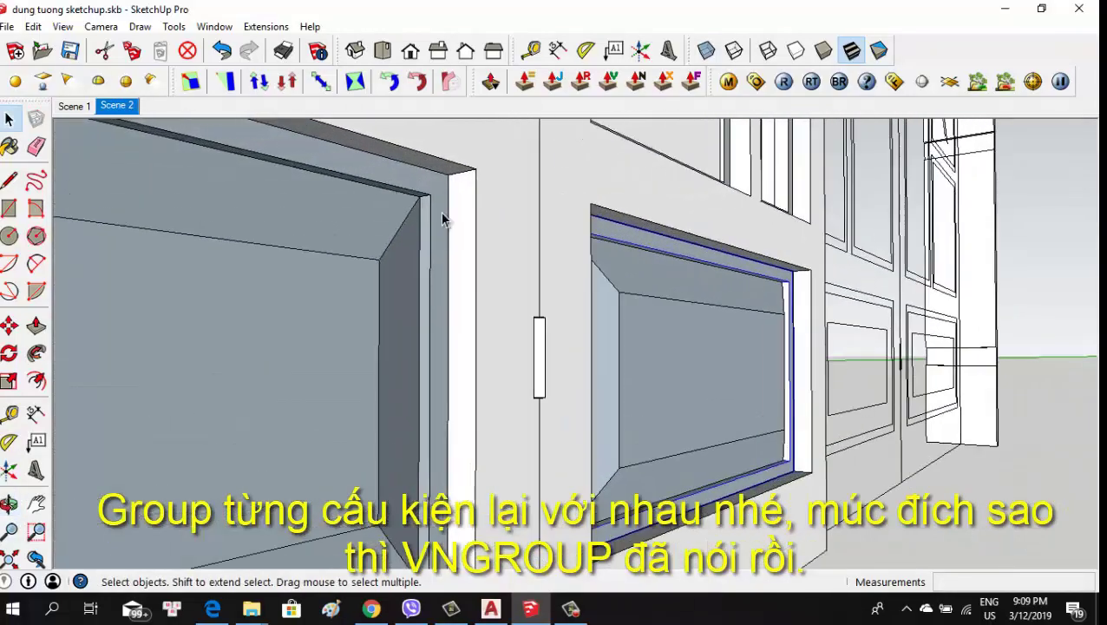
scroll(425, 212, "up", 2)
double_click(425, 212)
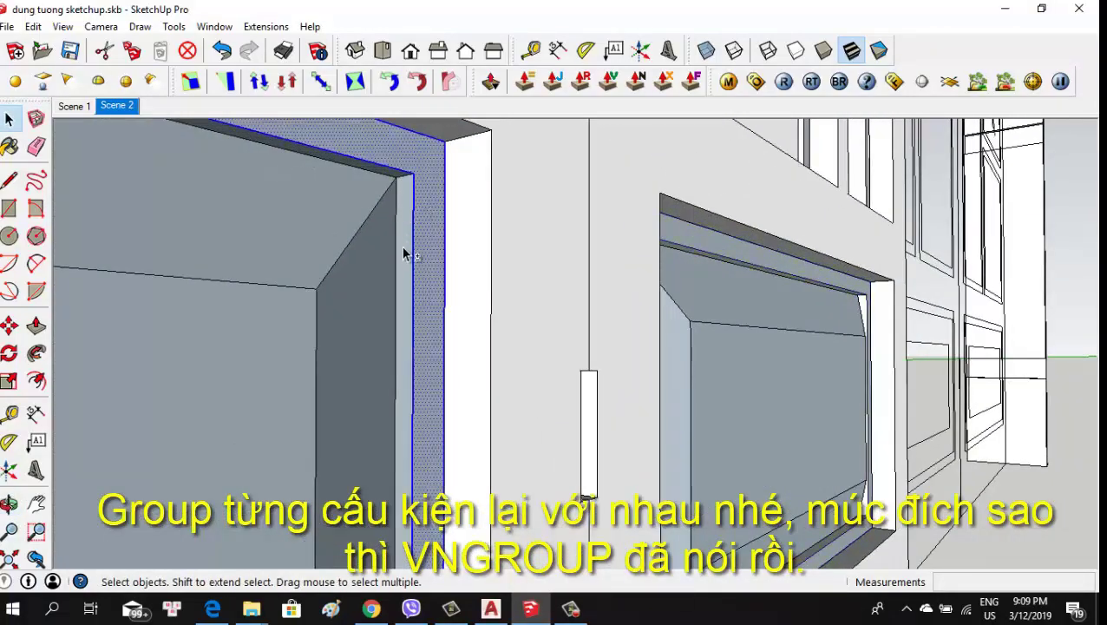
middle_click_drag(395, 260, 519, 364)
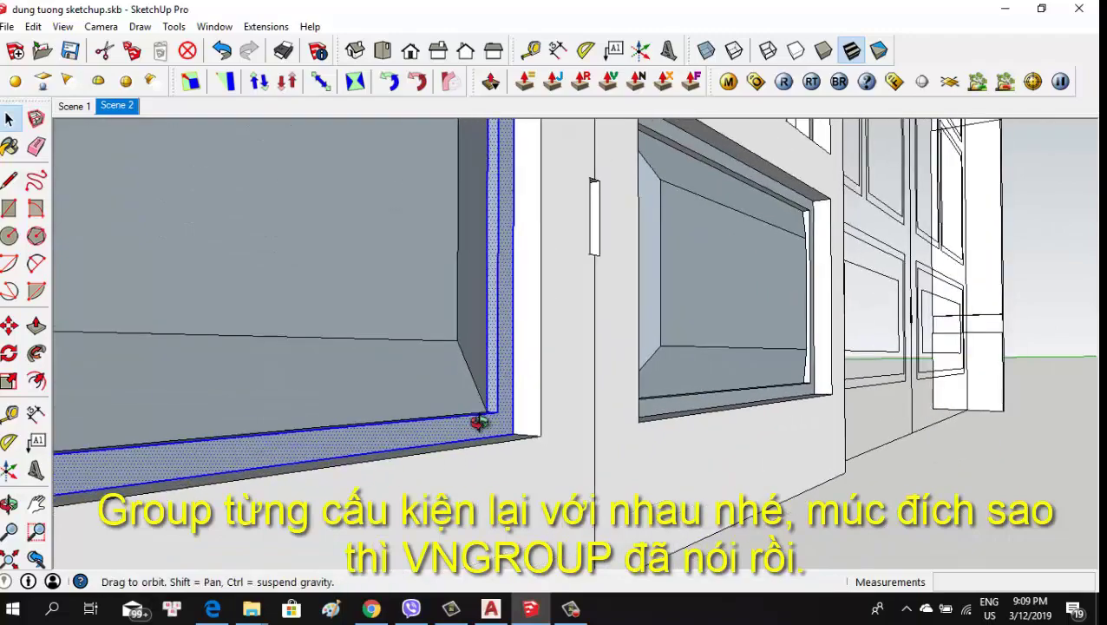
mouse_move(470, 457)
middle_mouse_down()
mouse_move(475, 552)
mouse_move(491, 488)
mouse_move(638, 418)
mouse_move(287, 377)
middle_mouse_up()
scroll(185, 241, "up", 3)
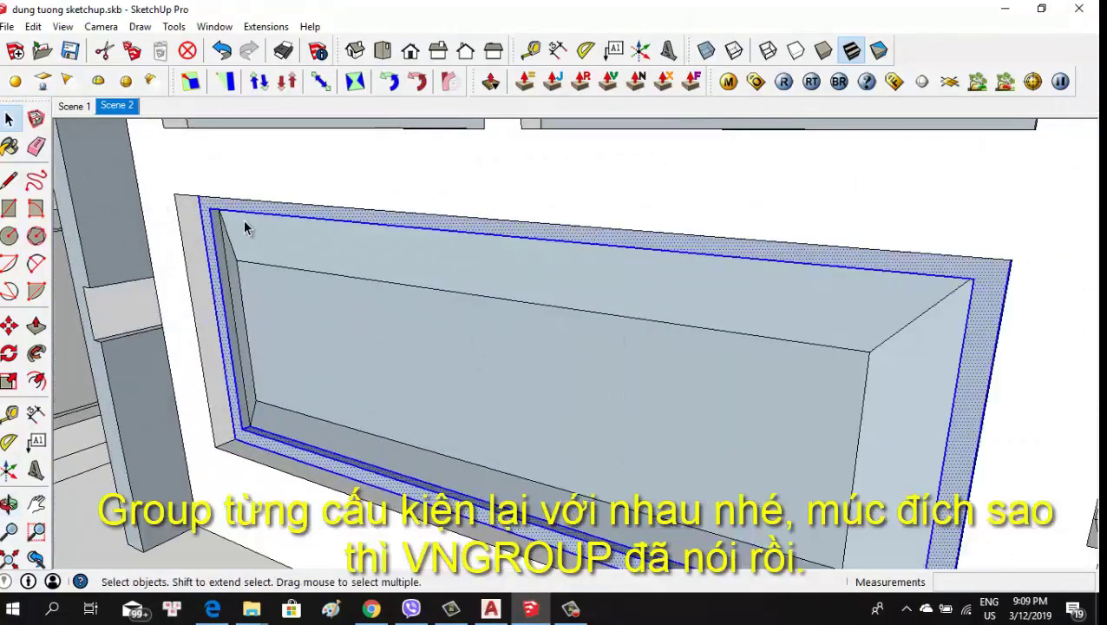
scroll(243, 219, "up", 2)
mouse_move(225, 254)
middle_mouse_down()
mouse_move(415, 408)
mouse_move(470, 202)
mouse_move(342, 240)
middle_mouse_up()
left_click(341, 242, "shift")
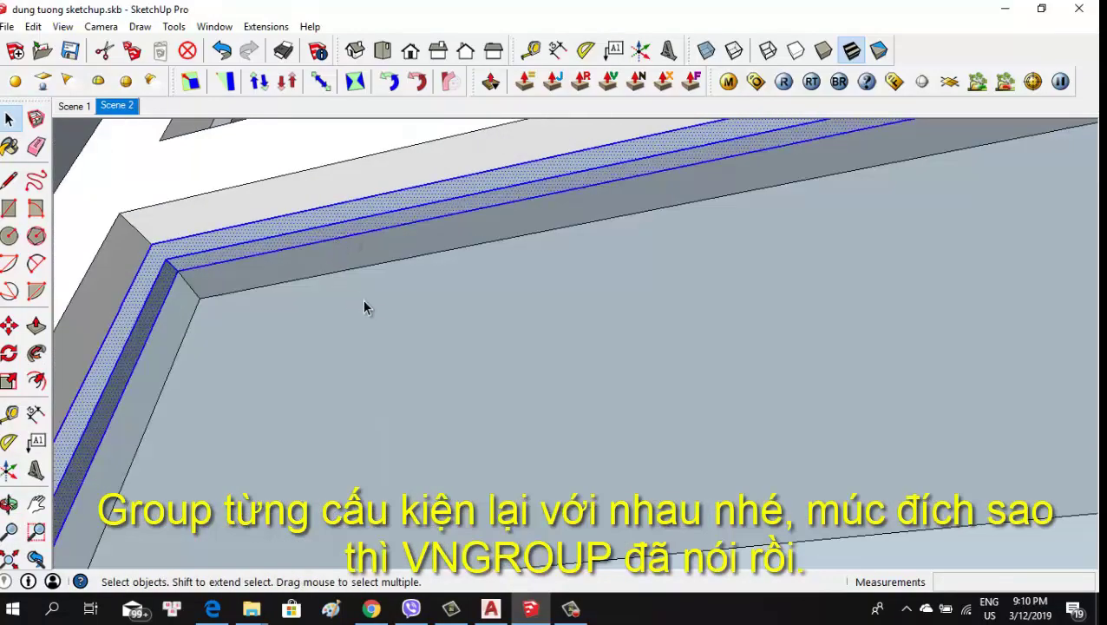
mouse_move(363, 300)
middle_mouse_down()
mouse_move(334, 326)
mouse_move(357, 327)
mouse_move(389, 519)
middle_mouse_up()
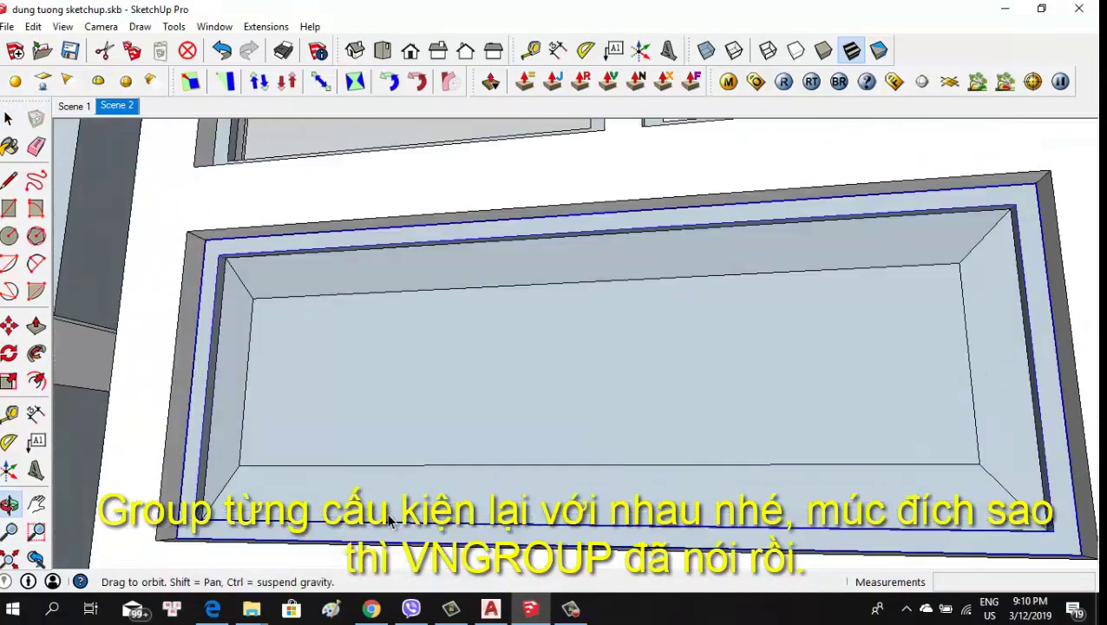
left_click(405, 373)
left_click(330, 293, "shift")
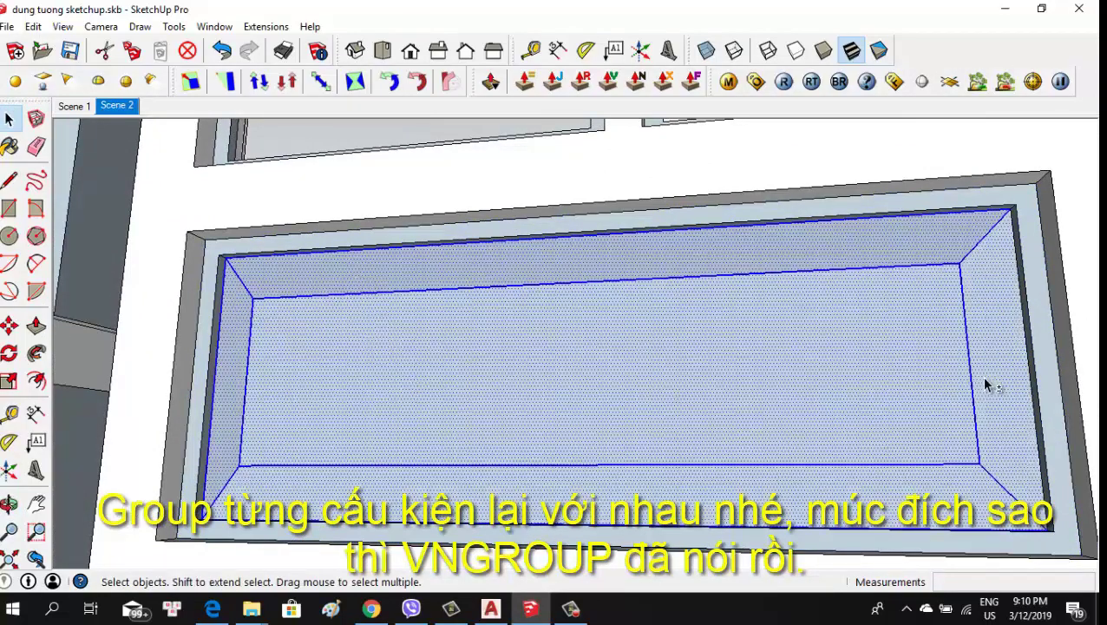
scroll(781, 401, "down", 3)
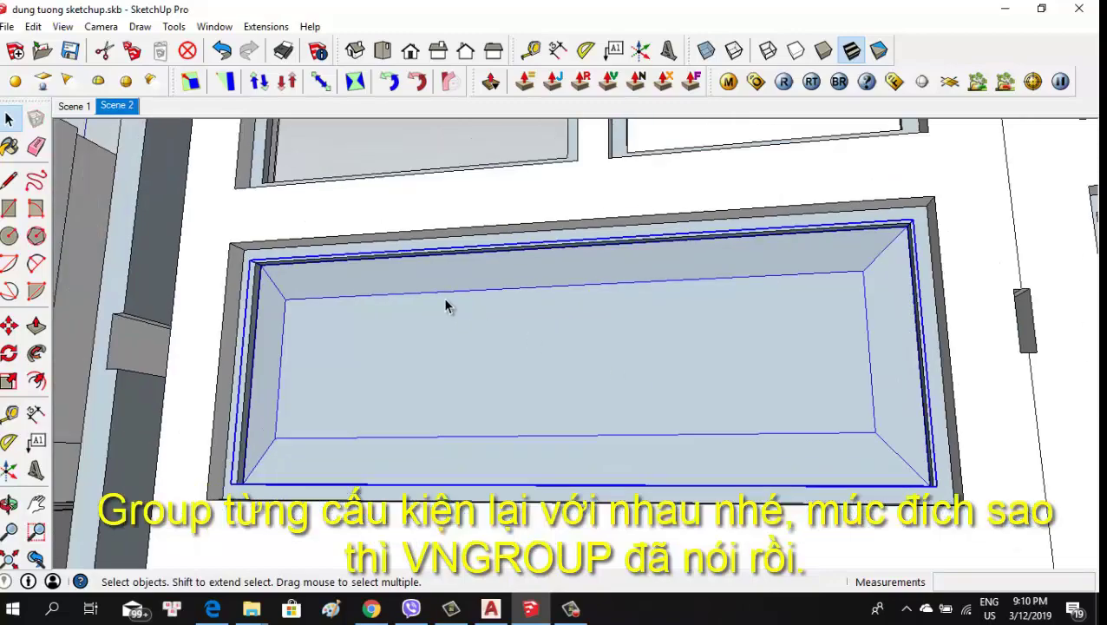
mouse_move(447, 306)
middle_mouse_down()
mouse_move(423, 321)
mouse_move(264, 300)
mouse_move(563, 359)
mouse_move(805, 314)
middle_mouse_up()
scroll(737, 321, "up", 3)
middle_click_drag(737, 321, 622, 239)
scroll(623, 239, "up", 3)
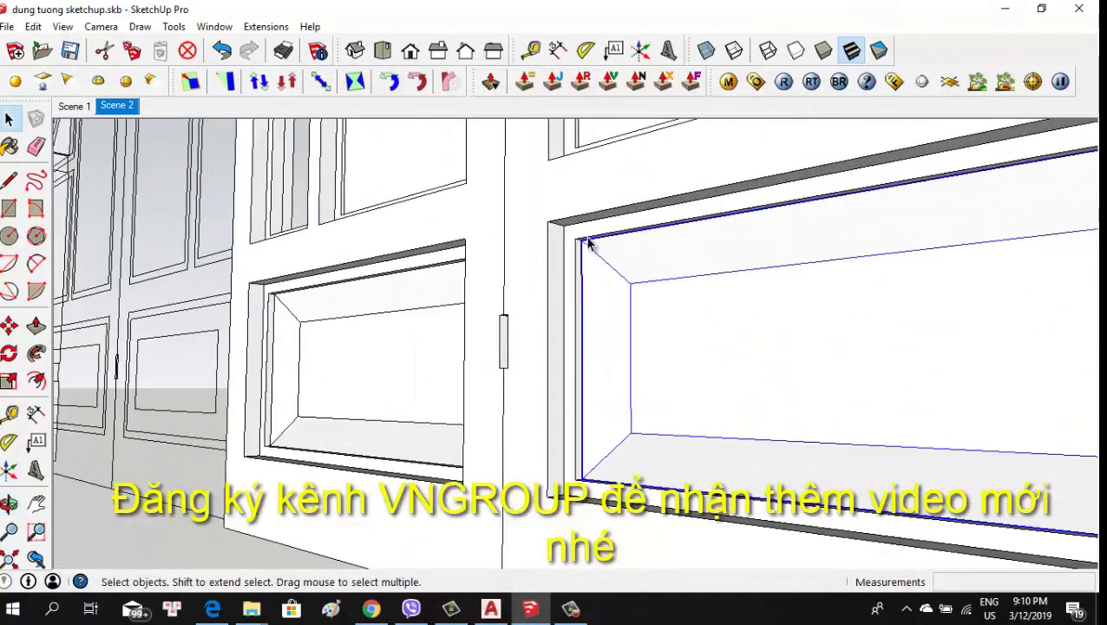
left_click(583, 247)
scroll(581, 265, "up", 2)
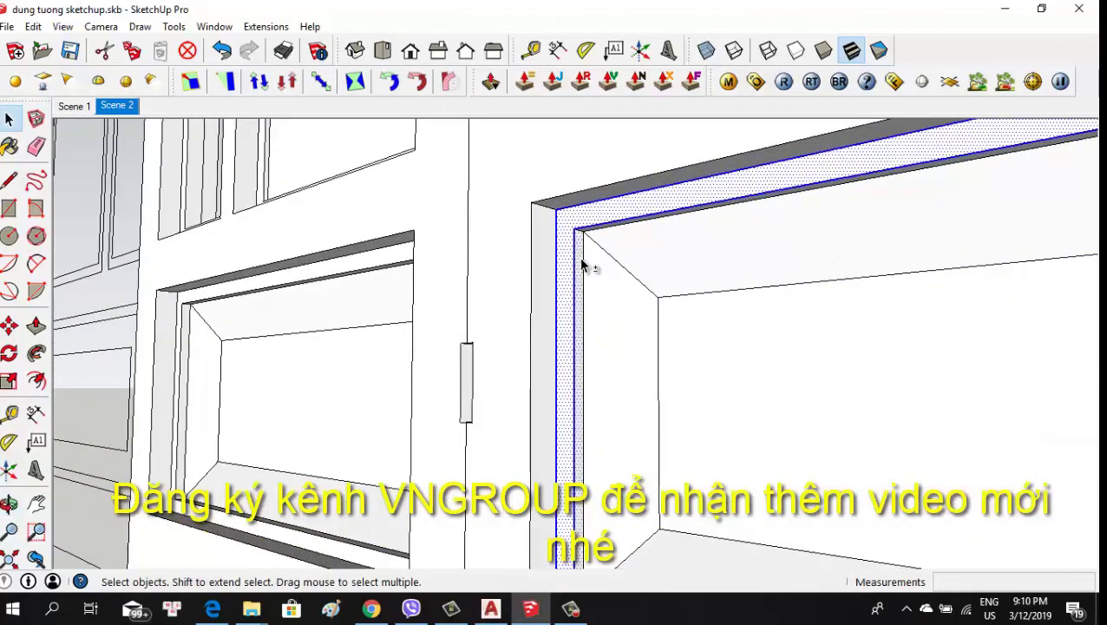
middle_click_drag(675, 345, 605, 189)
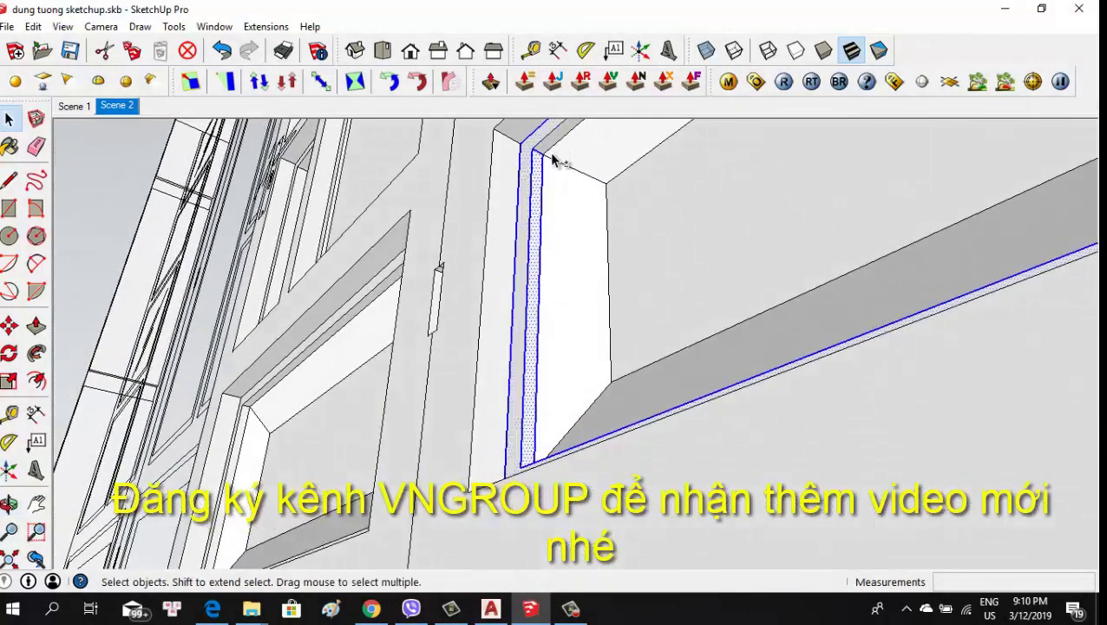
middle_click_drag(555, 260, 607, 364)
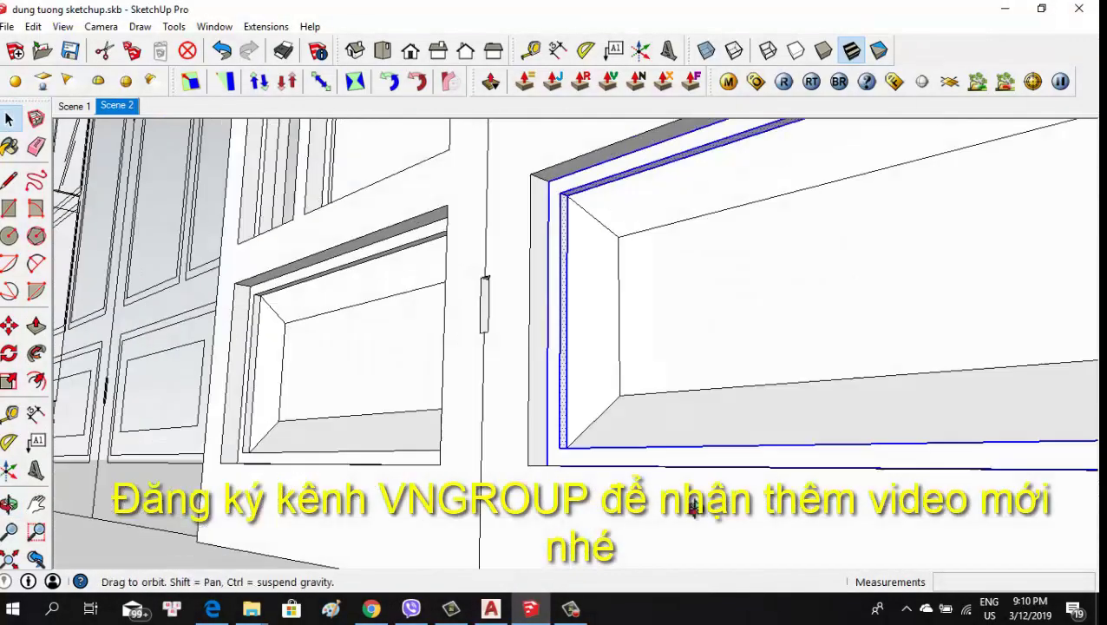
scroll(596, 468, "up", 3)
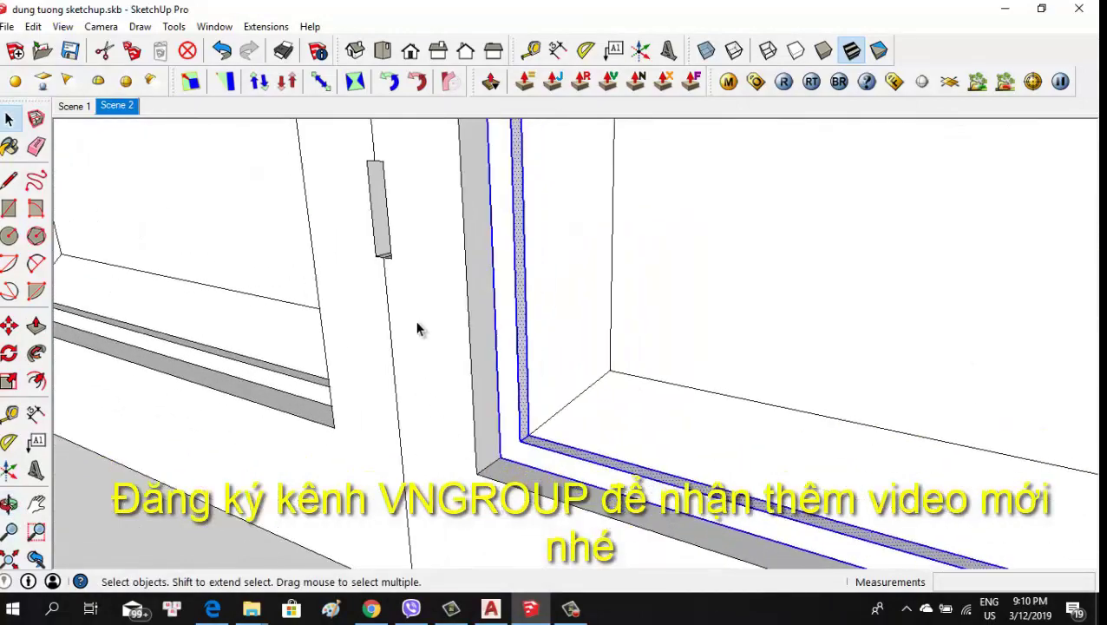
scroll(417, 326, "down", 5)
middle_click_drag(731, 452, 779, 301)
scroll(779, 301, "up", 3)
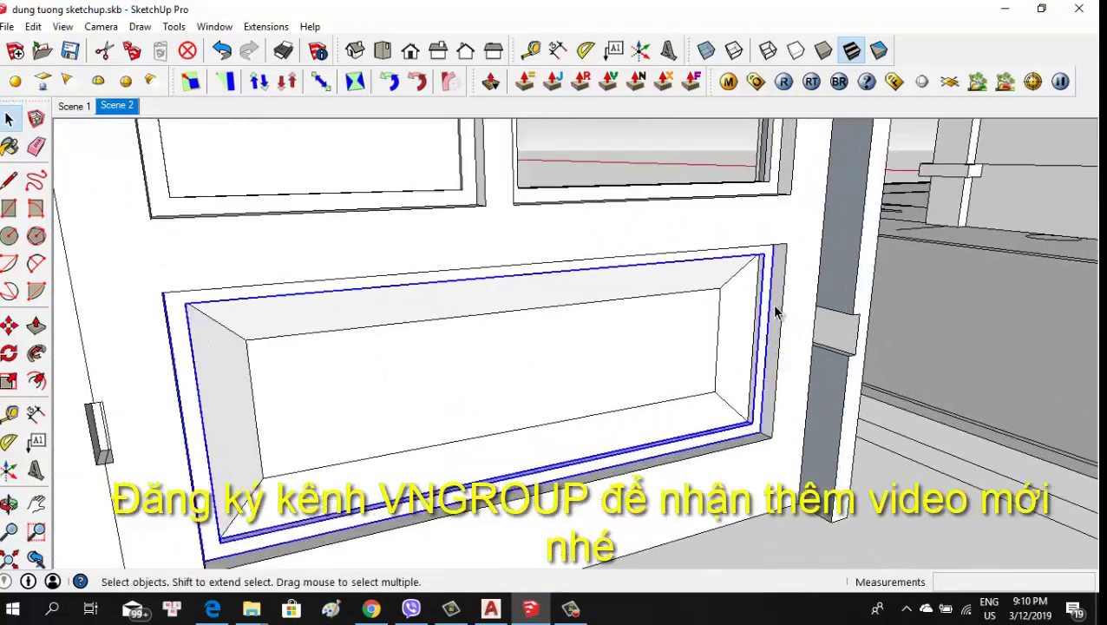
scroll(771, 304, "up", 3)
mouse_move(734, 251)
middle_mouse_down()
mouse_move(754, 425)
mouse_move(769, 227)
mouse_move(668, 320)
middle_mouse_up()
scroll(657, 328, "down", 3)
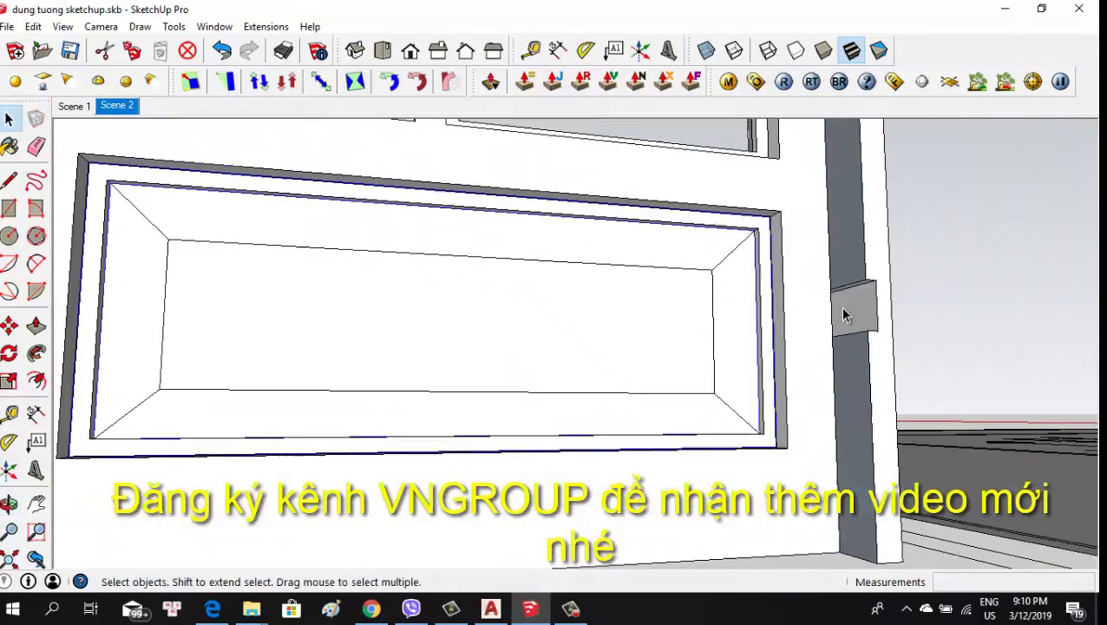
scroll(686, 362, "down", 3)
scroll(539, 387, "down", 1)
scroll(430, 307, "down", 2)
scroll(430, 307, "up", 4)
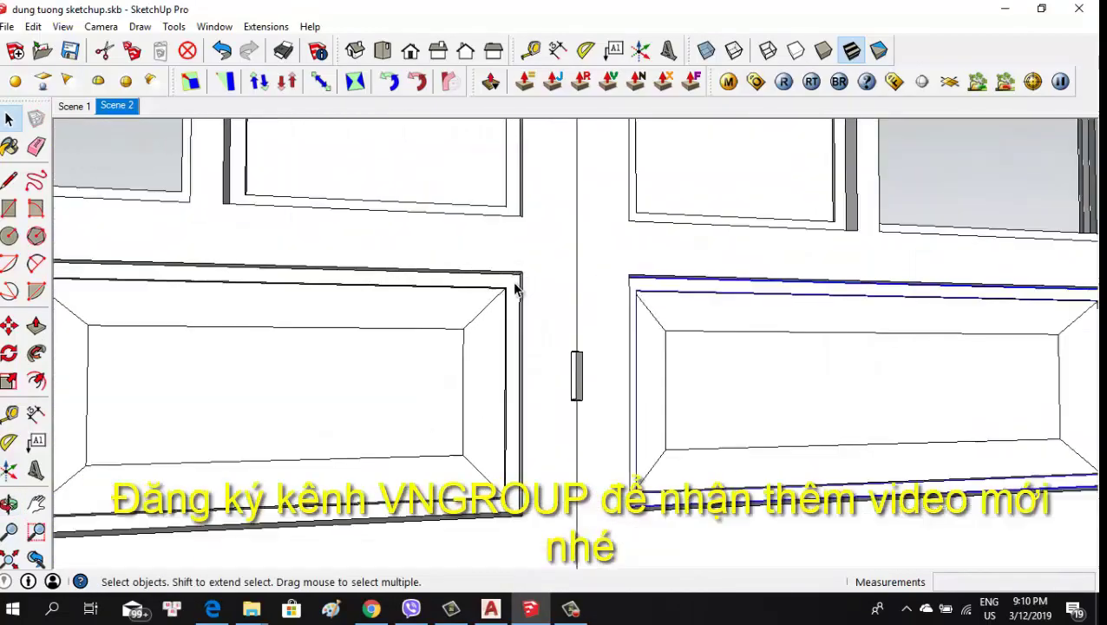
left_click(510, 290)
mouse_move(492, 342)
middle_mouse_down()
mouse_move(662, 254)
mouse_move(526, 279)
middle_mouse_up()
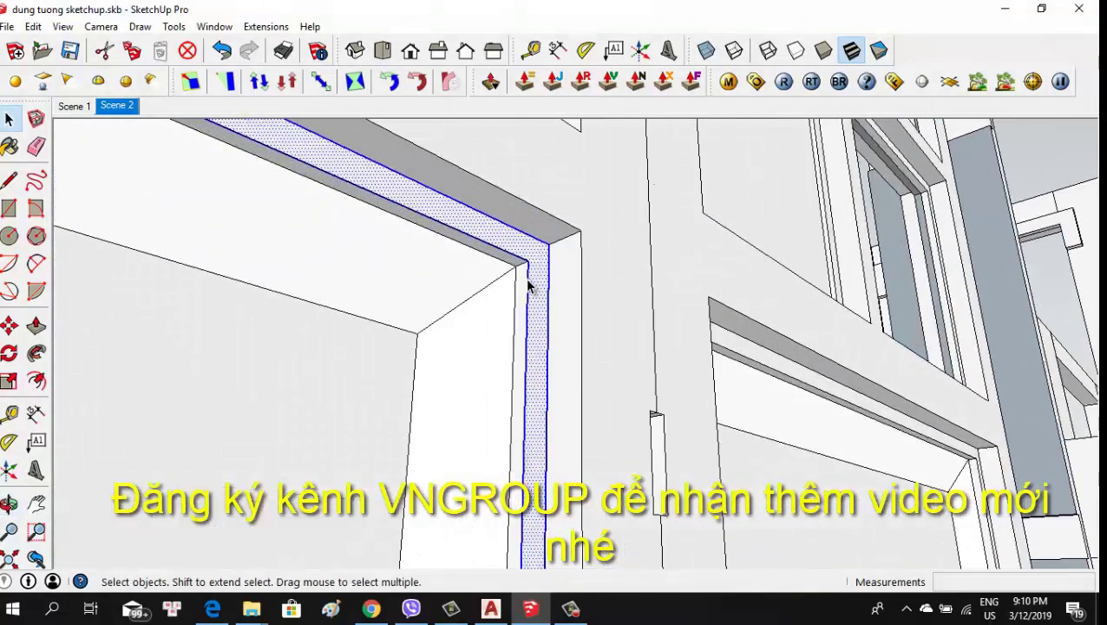
scroll(521, 279, "up", 2)
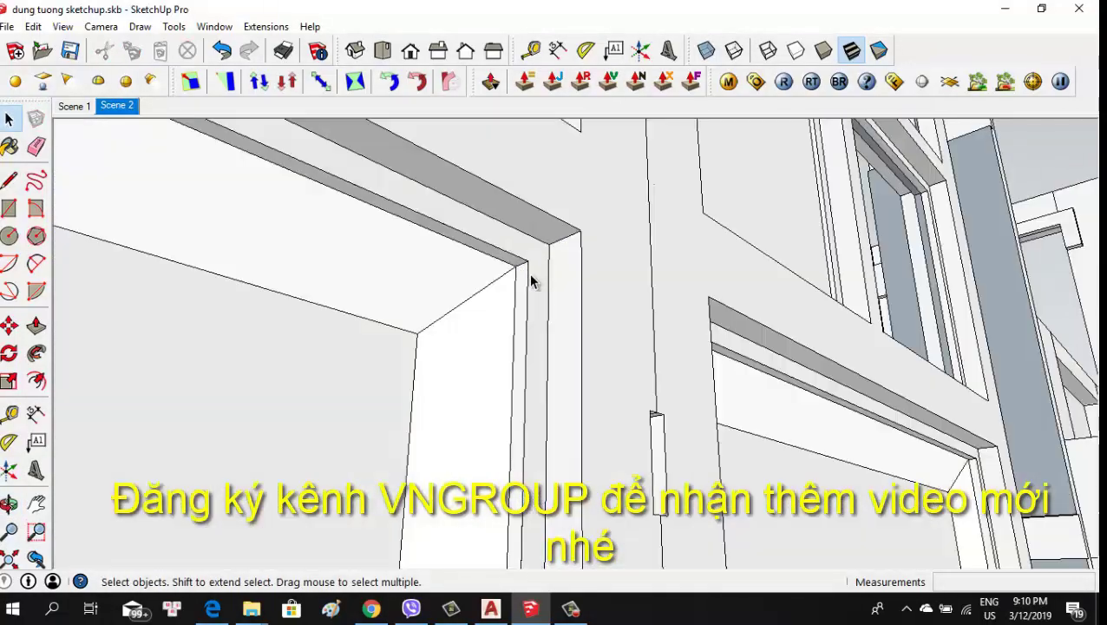
left_click(523, 276)
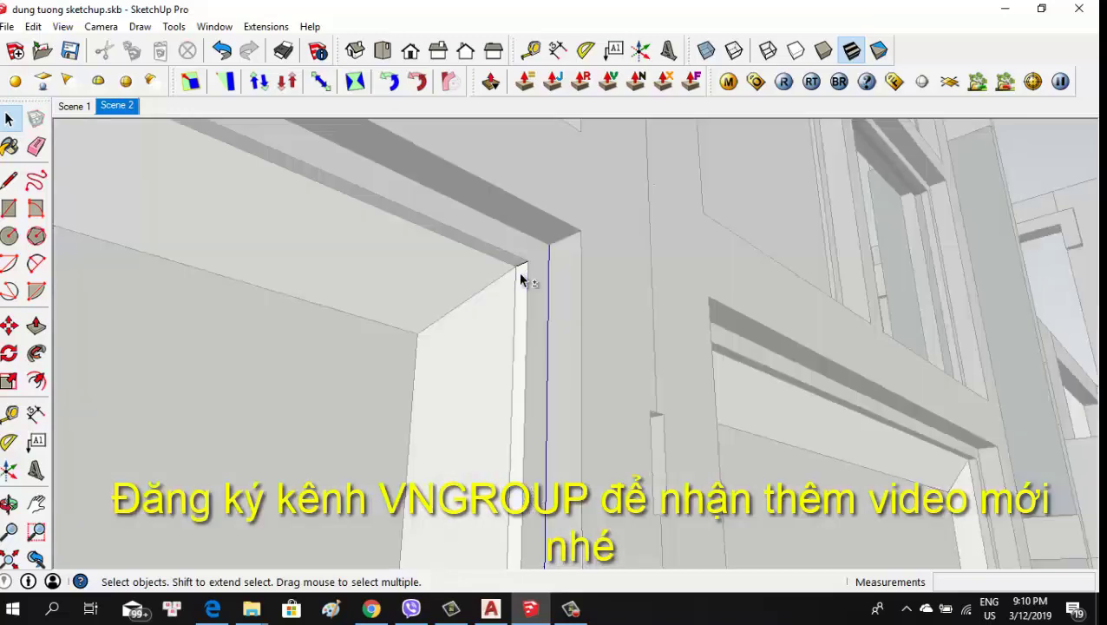
mouse_move(625, 284)
middle_mouse_down()
mouse_move(539, 308)
mouse_move(638, 254)
mouse_move(568, 239)
middle_mouse_up()
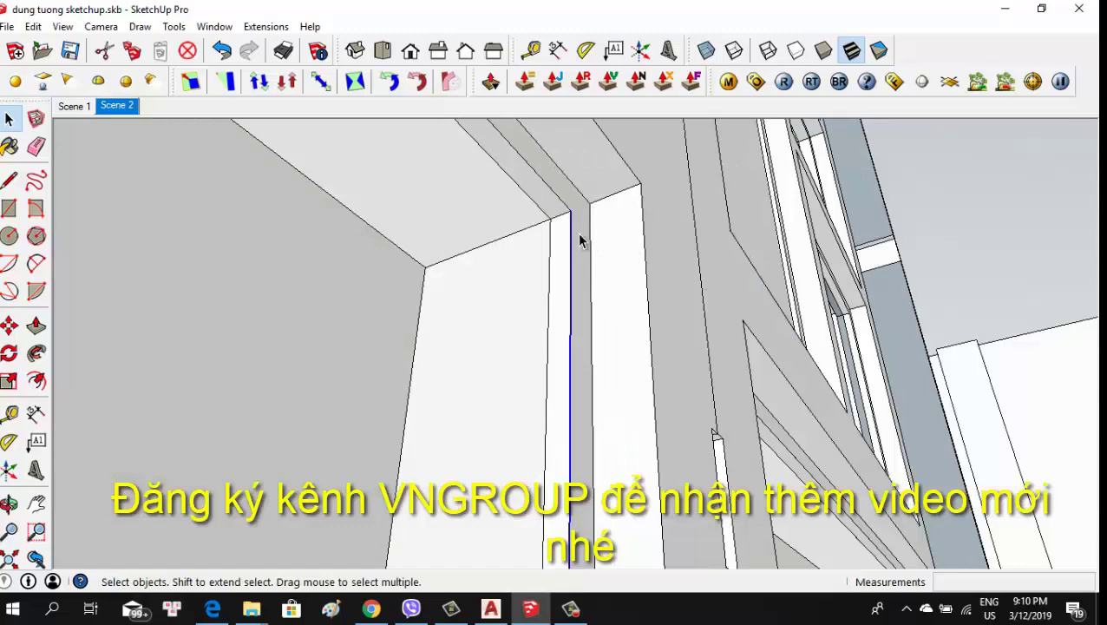
left_click(580, 240)
left_click(554, 207, "shift")
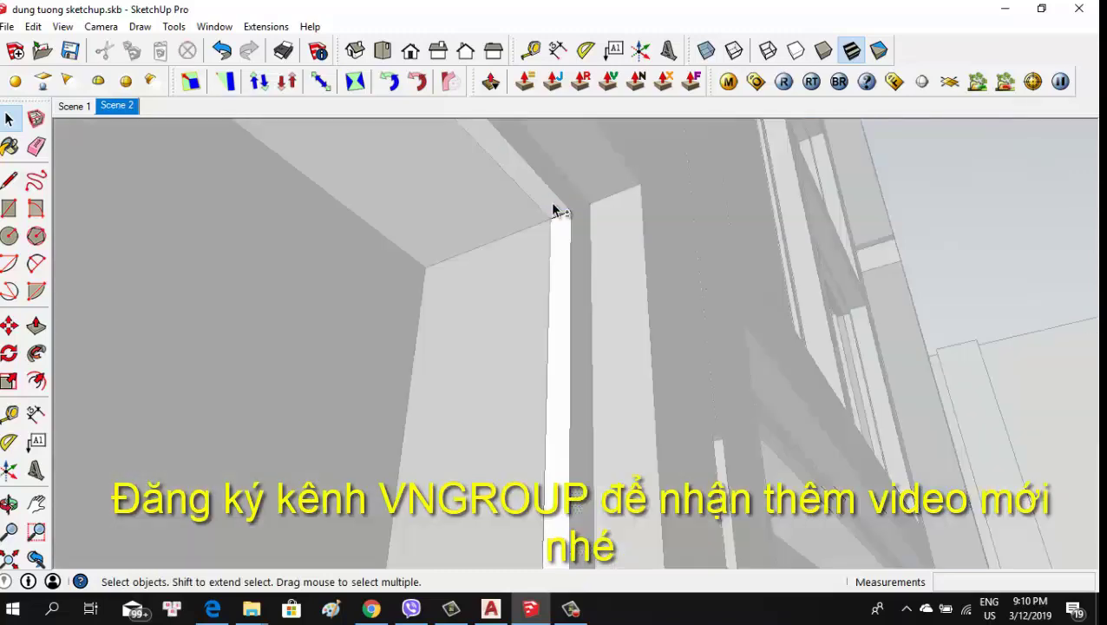
left_click(571, 230)
mouse_move(571, 245)
middle_mouse_down()
mouse_move(615, 250)
mouse_move(643, 306)
mouse_move(514, 289)
mouse_move(613, 289)
mouse_move(607, 408)
mouse_move(471, 524)
mouse_move(518, 401)
mouse_move(82, 466)
mouse_move(512, 375)
middle_mouse_up()
left_click(526, 280)
scroll(587, 508, "down", 3)
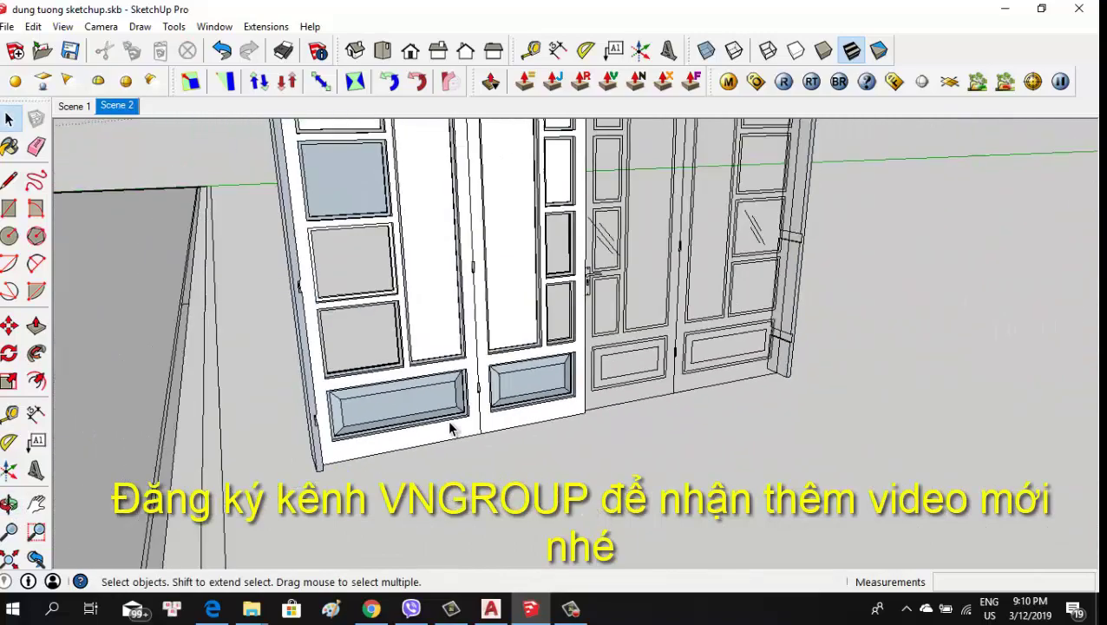
middle_click_drag(587, 508, 359, 328)
scroll(414, 217, "down", 2)
middle_click_drag(413, 217, 466, 246)
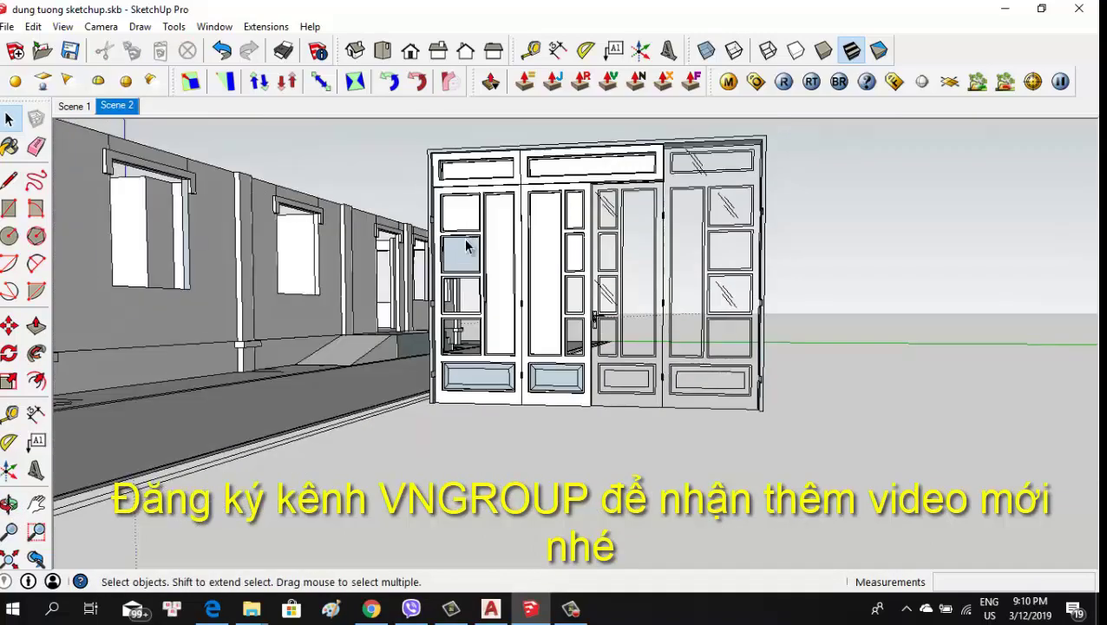
scroll(466, 246, "up", 2)
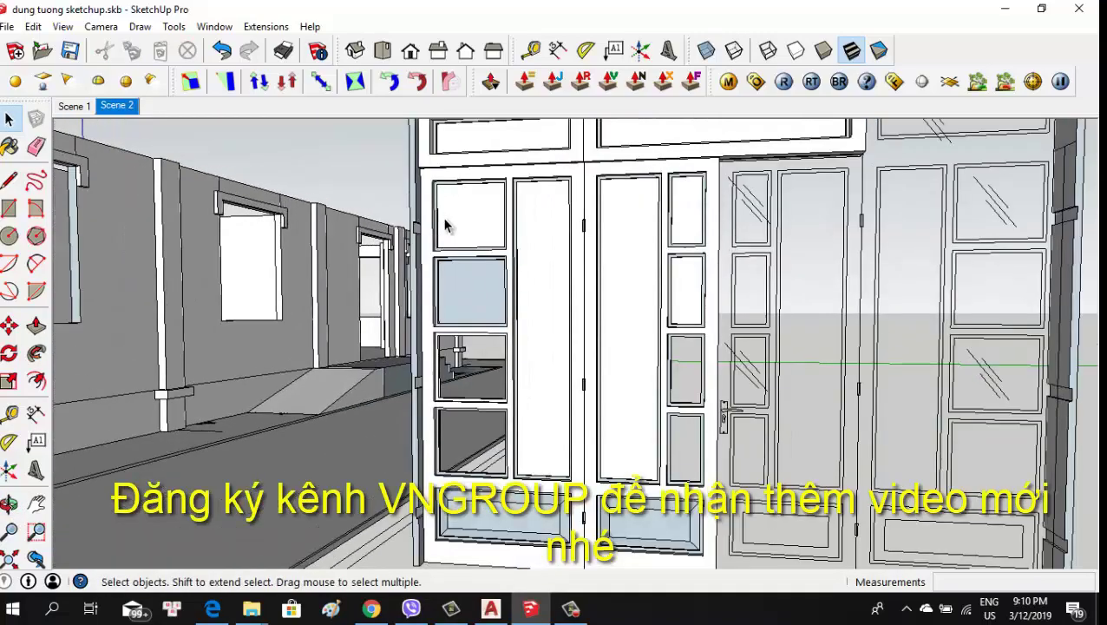
scroll(445, 222, "up", 2)
scroll(458, 242, "up", 2)
scroll(486, 277, "up", 2)
scroll(383, 358, "up", 2)
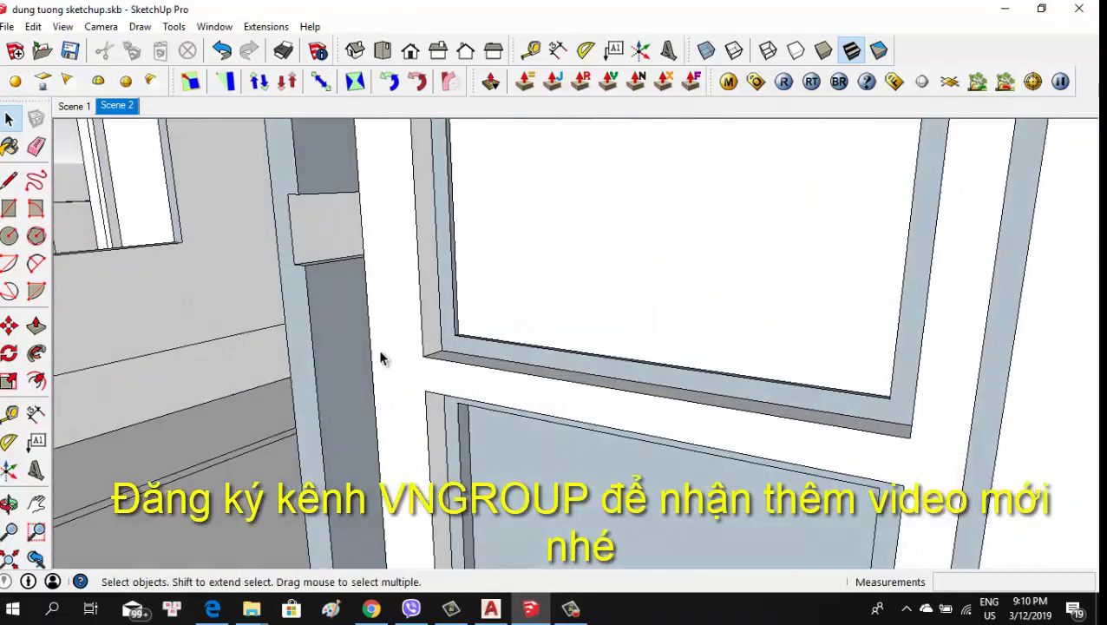
scroll(462, 294, "up", 2)
mouse_move(463, 294)
middle_mouse_down()
mouse_move(457, 371)
mouse_move(436, 373)
middle_mouse_up()
scroll(435, 373, "up", 1)
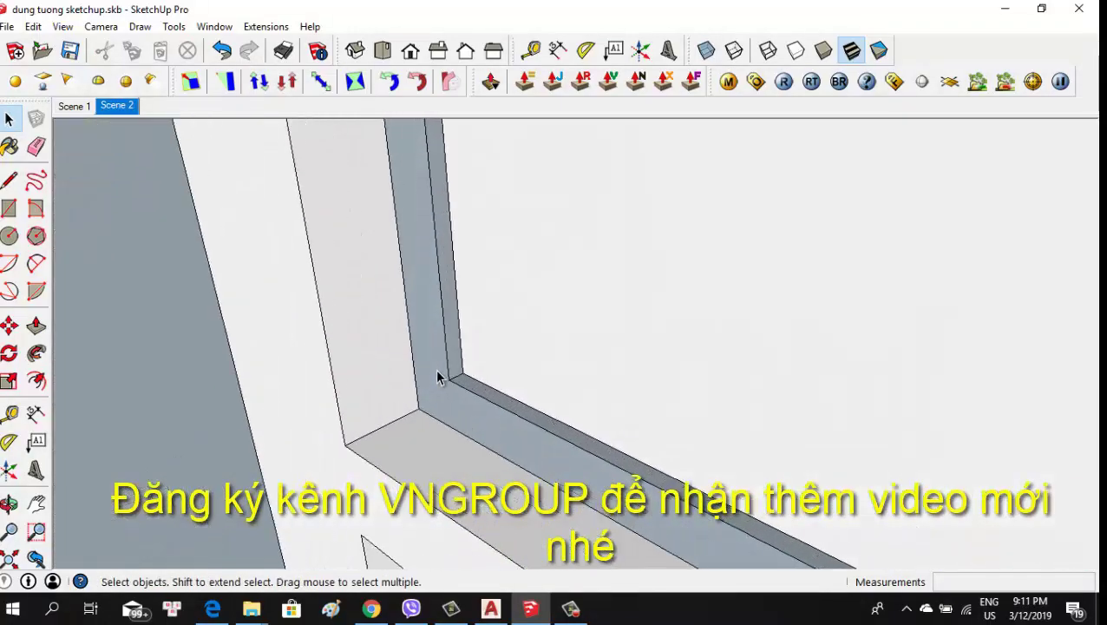
left_click(435, 368)
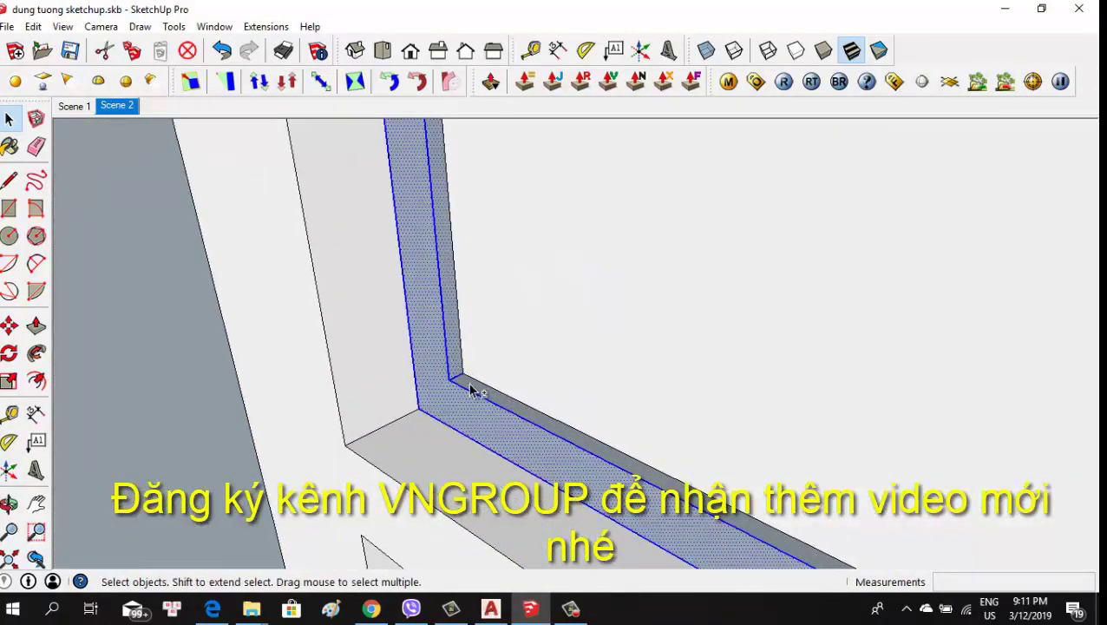
scroll(443, 402, "down", 2)
scroll(396, 360, "down", 2)
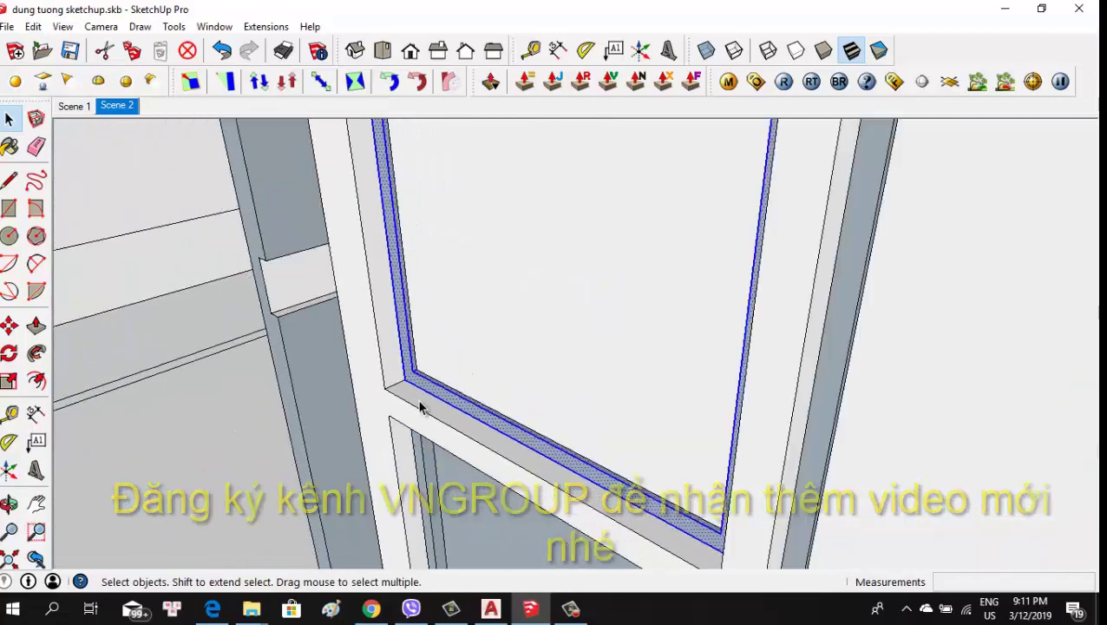
mouse_move(420, 407)
middle_mouse_down()
mouse_move(759, 447)
mouse_move(772, 214)
middle_mouse_up()
scroll(767, 213, "up", 3)
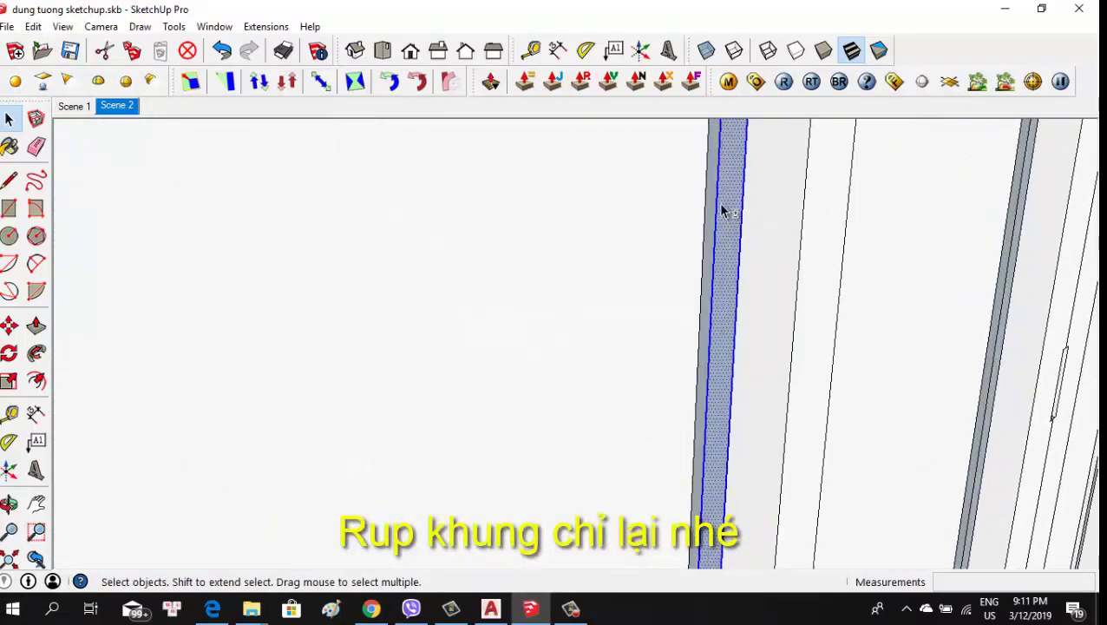
scroll(659, 295, "down", 2)
scroll(642, 399, "down", 3)
mouse_move(662, 408)
middle_mouse_down()
mouse_move(638, 239)
mouse_move(639, 276)
mouse_move(672, 185)
middle_mouse_up()
scroll(659, 165, "up", 2)
scroll(642, 148, "up", 2)
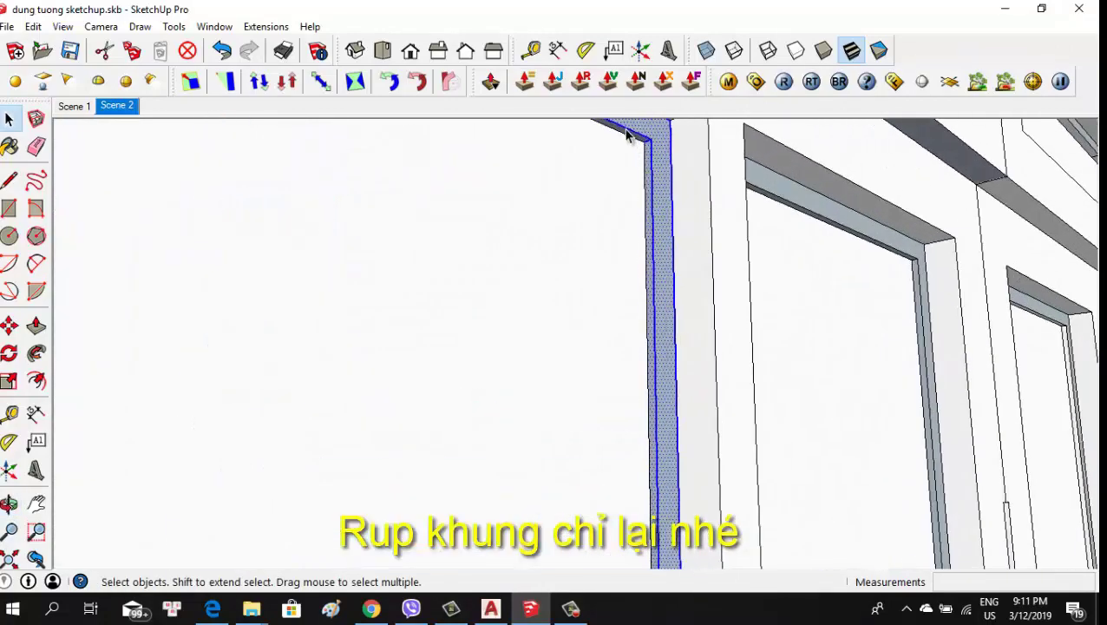
scroll(635, 141, "up", 2)
scroll(659, 248, "down", 2)
scroll(659, 247, "down", 2)
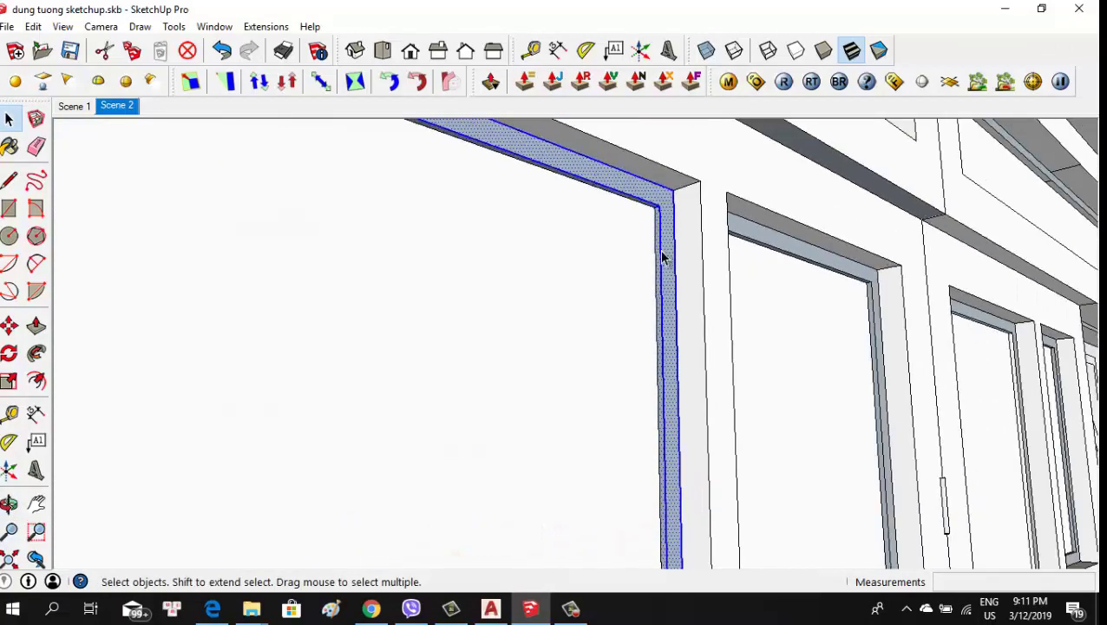
scroll(667, 227, "down", 3)
mouse_move(667, 227)
middle_mouse_down()
mouse_move(512, 351)
mouse_move(439, 375)
middle_mouse_up()
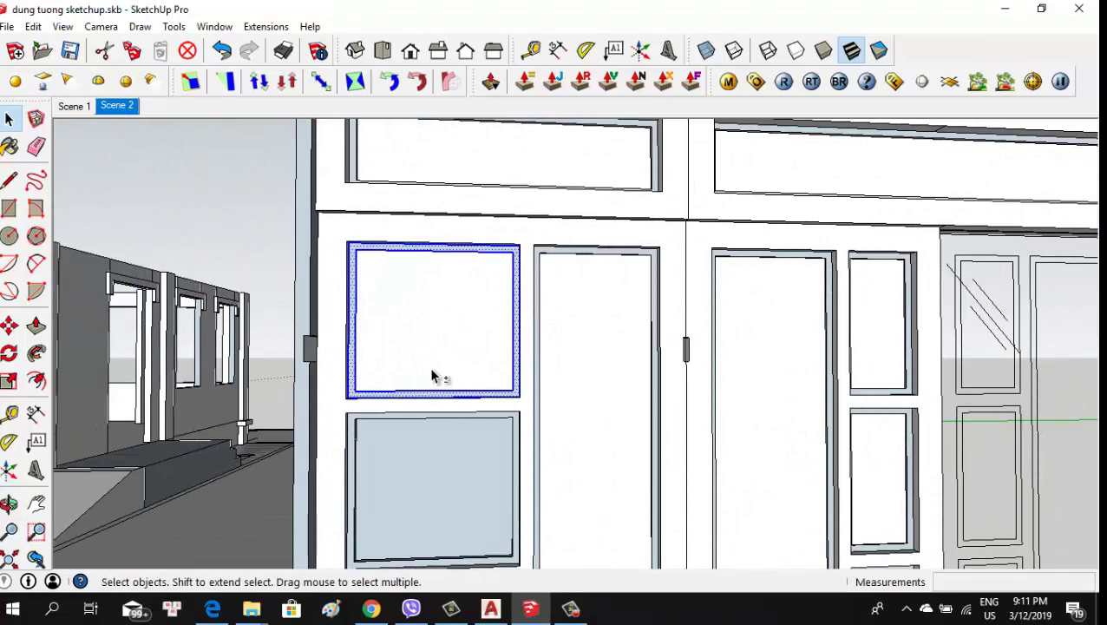
scroll(501, 262, "down", 2)
mouse_move(501, 263)
middle_mouse_down()
mouse_move(524, 356)
mouse_move(437, 370)
middle_mouse_up()
scroll(437, 371, "up", 2)
scroll(445, 306, "up", 3)
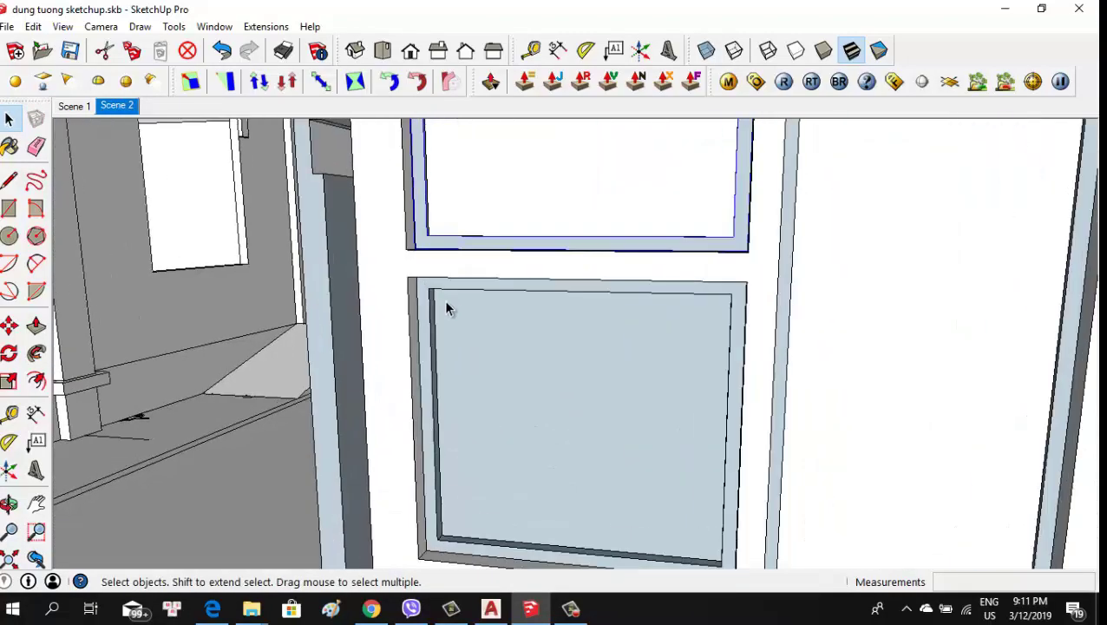
scroll(497, 329, "up", 2)
scroll(469, 304, "up", 2)
scroll(459, 281, "up", 2)
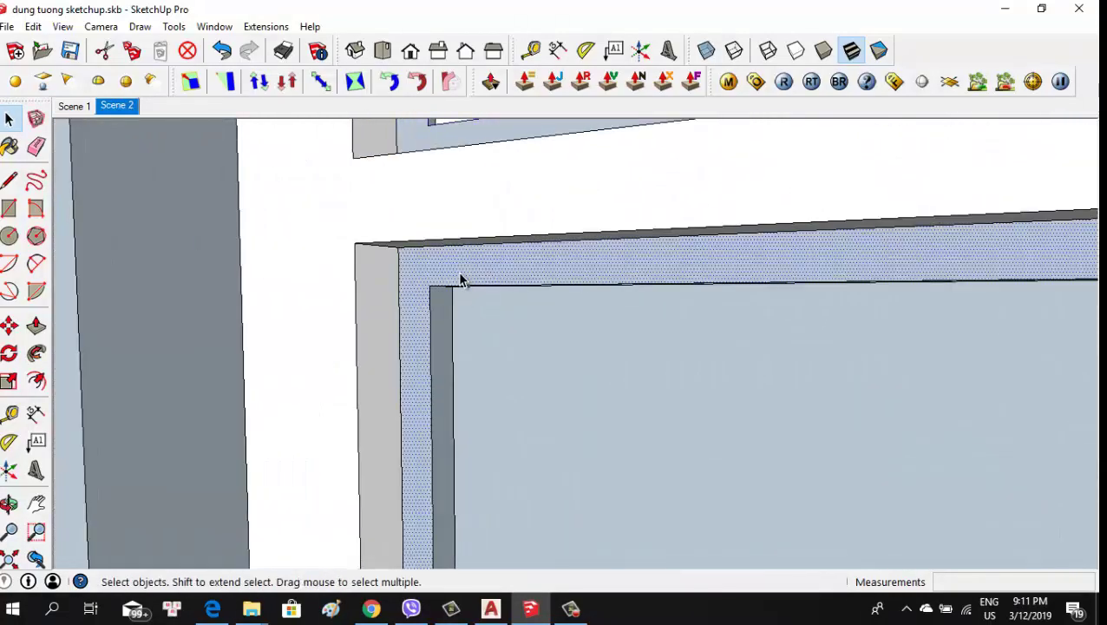
double_click(460, 280)
scroll(495, 303, "down", 3)
middle_click_drag(529, 329, 467, 334)
scroll(466, 333, "up", 2)
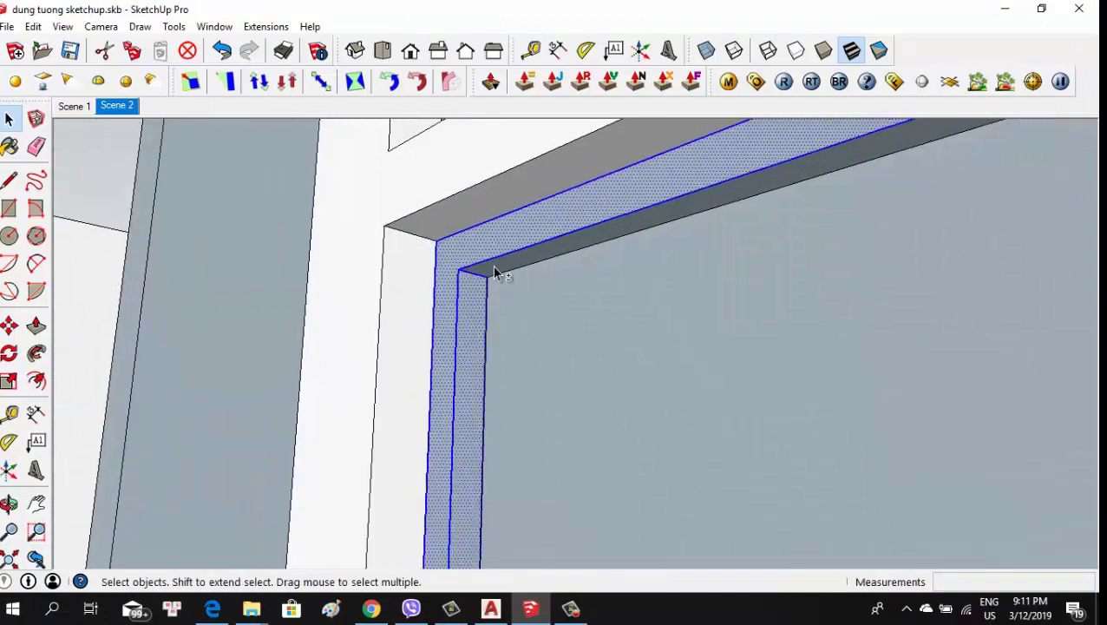
scroll(492, 265, "down", 2)
scroll(443, 217, "down", 2)
scroll(495, 245, "down", 2)
mouse_move(494, 244)
middle_mouse_down()
mouse_move(878, 485)
mouse_move(679, 346)
middle_mouse_up()
scroll(662, 410, "up", 3)
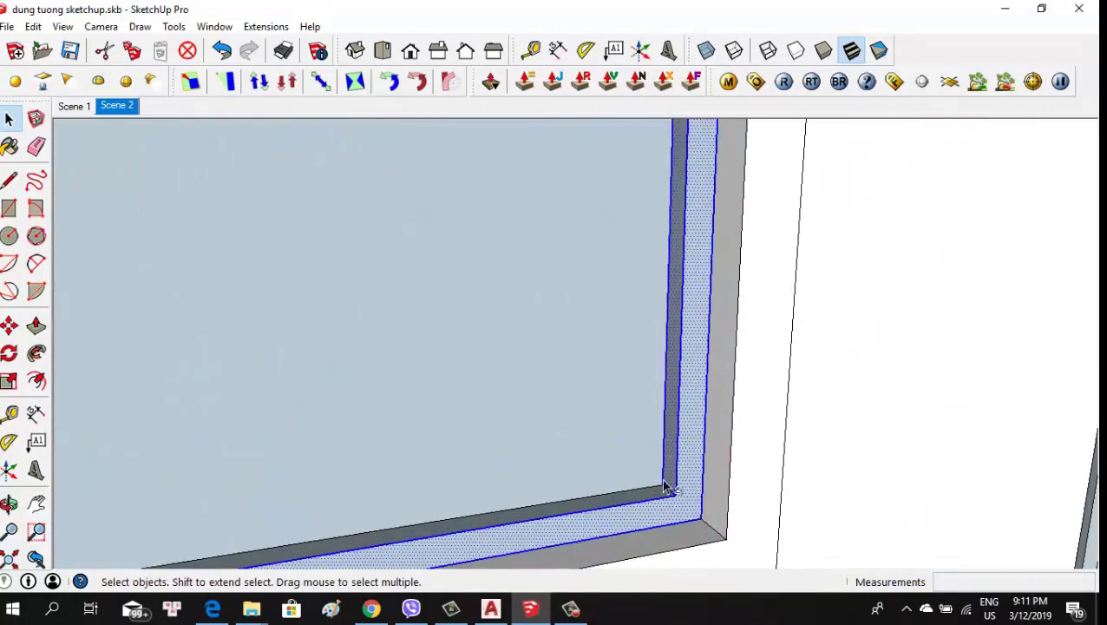
scroll(704, 476, "down", 2)
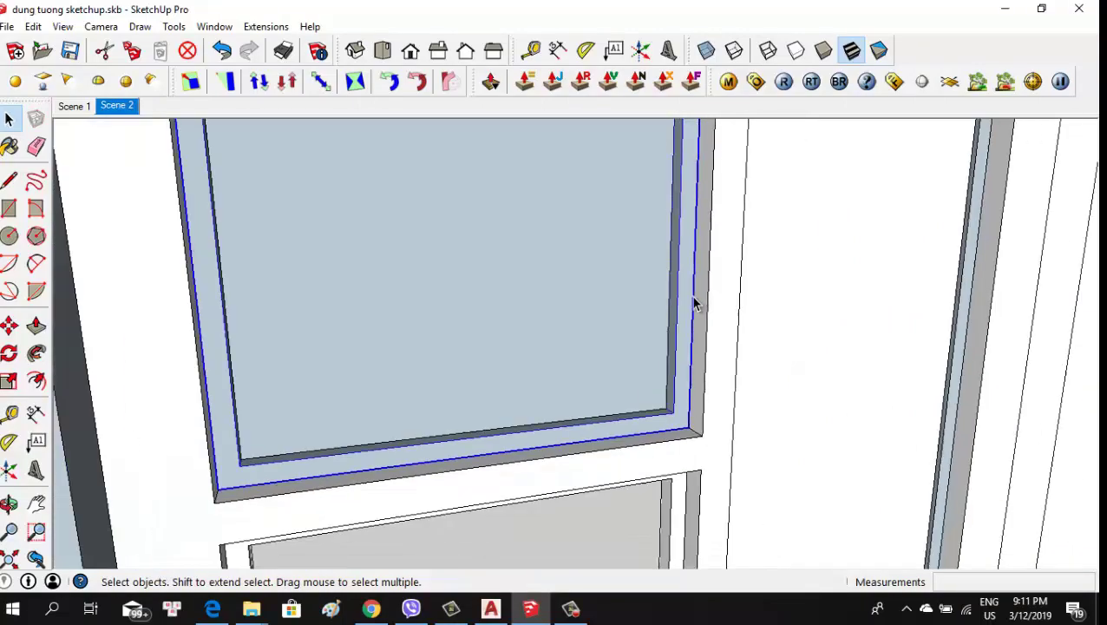
scroll(691, 301, "down", 2)
mouse_move(672, 346)
middle_mouse_down()
mouse_move(676, 420)
mouse_move(520, 422)
middle_mouse_up()
scroll(518, 415, "up", 5)
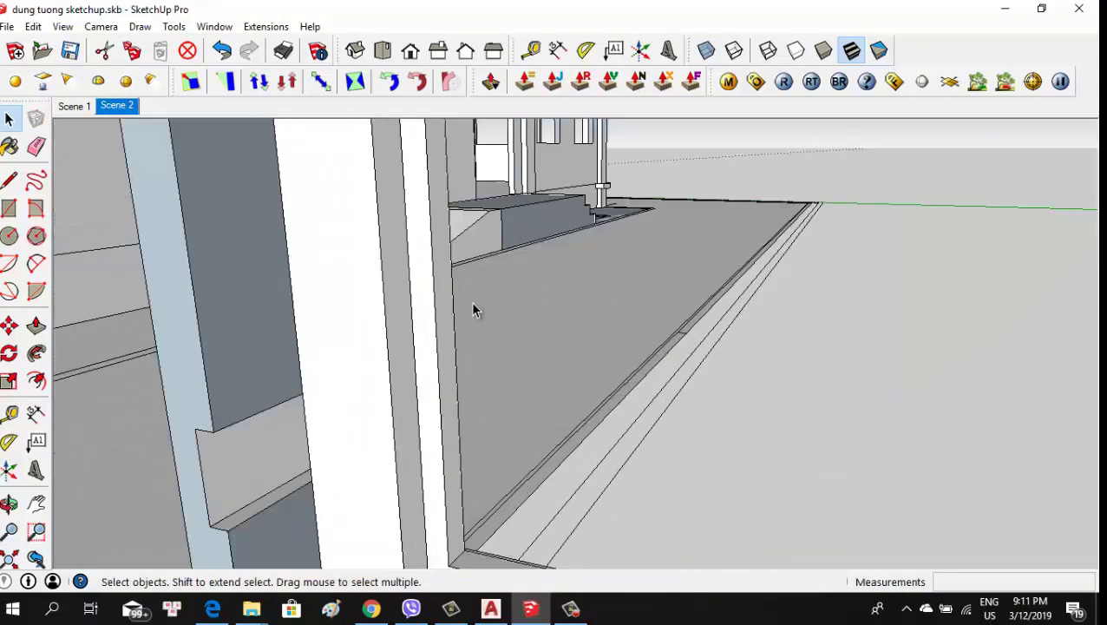
scroll(470, 301, "down", 1)
scroll(434, 330, "down", 4)
scroll(448, 299, "up", 2)
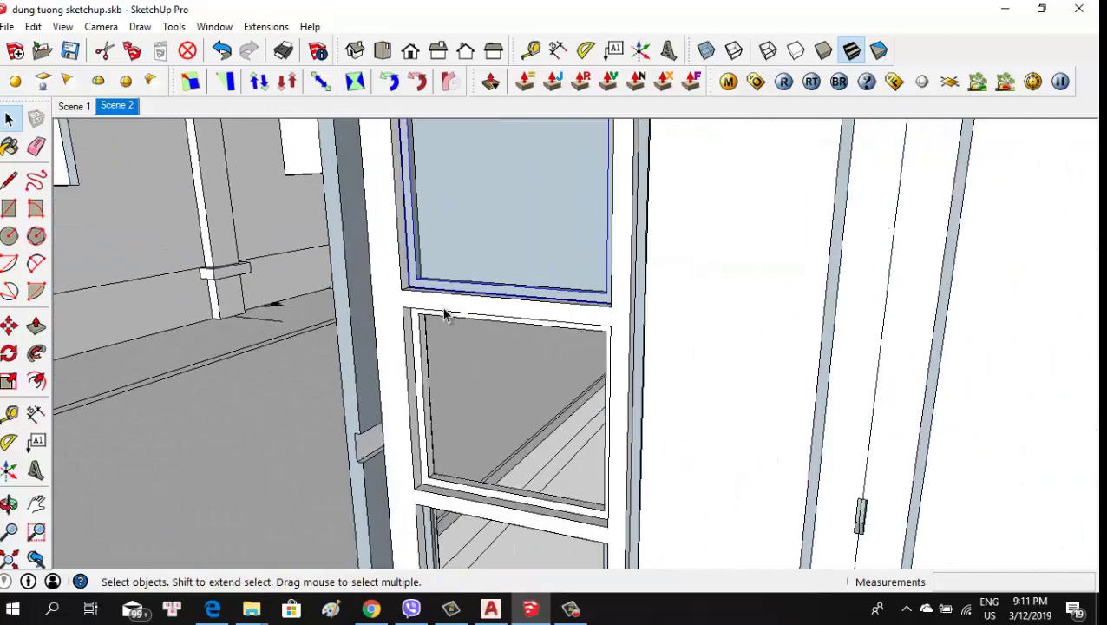
scroll(444, 304, "up", 2)
scroll(444, 303, "up", 1)
scroll(444, 299, "up", 2)
Select the lower pane's frame and zoom in and out to inspect it
scroll(425, 317, "up", 3)
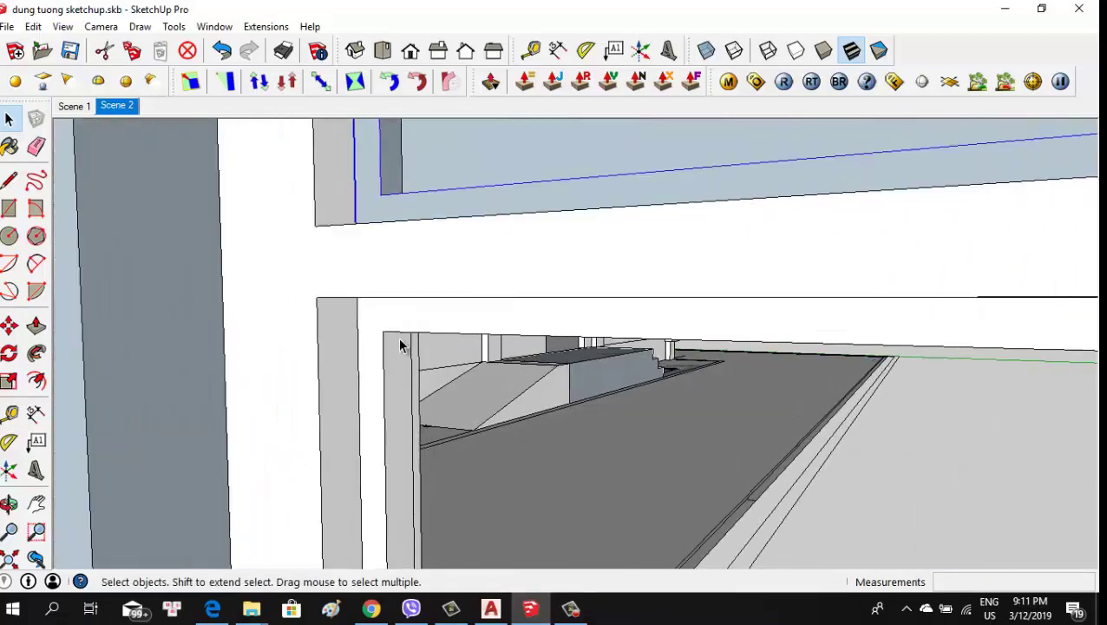
left_click(397, 333, "shift")
scroll(437, 432, "down", 2)
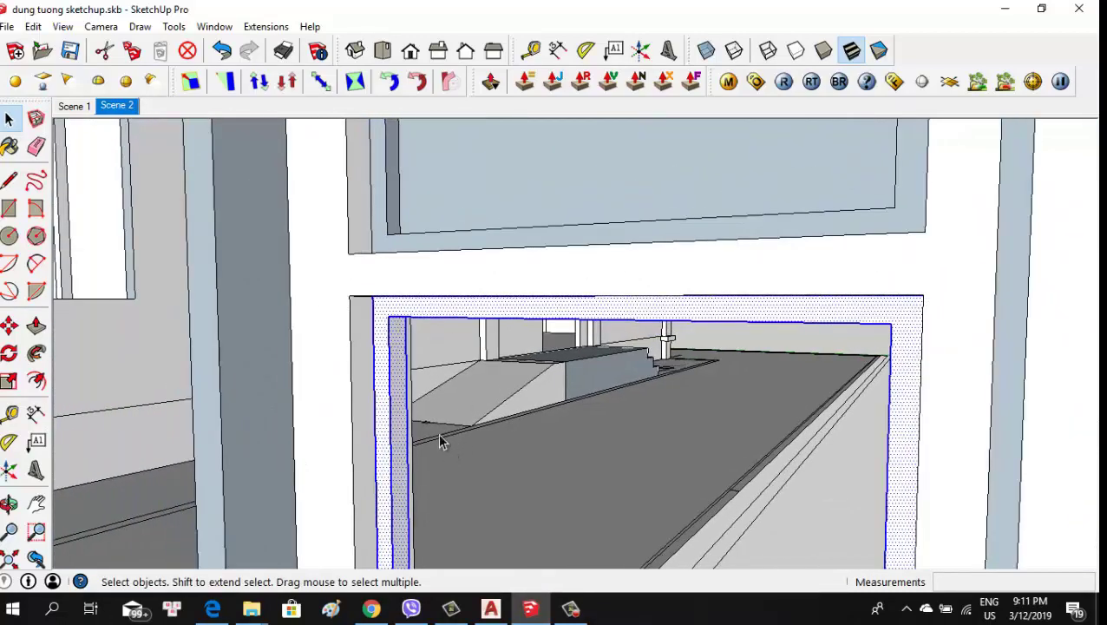
scroll(405, 256, "down", 2)
scroll(432, 445, "down", 2)
scroll(464, 447, "down", 1)
scroll(464, 446, "up", 3)
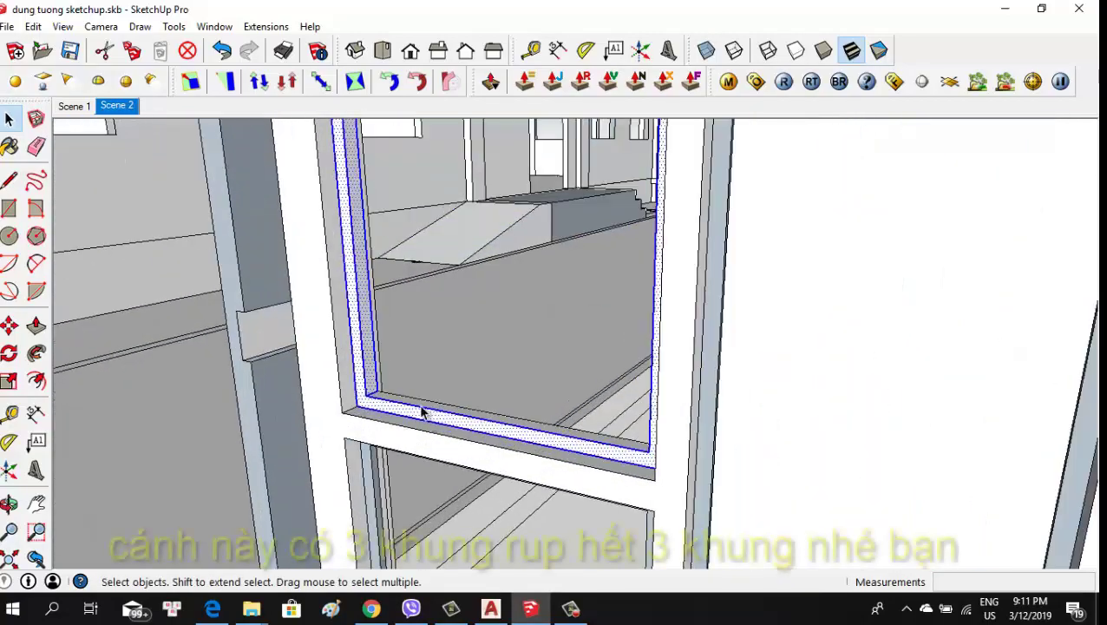
scroll(427, 404, "up", 2)
scroll(357, 384, "down", 3)
scroll(706, 389, "up", 2)
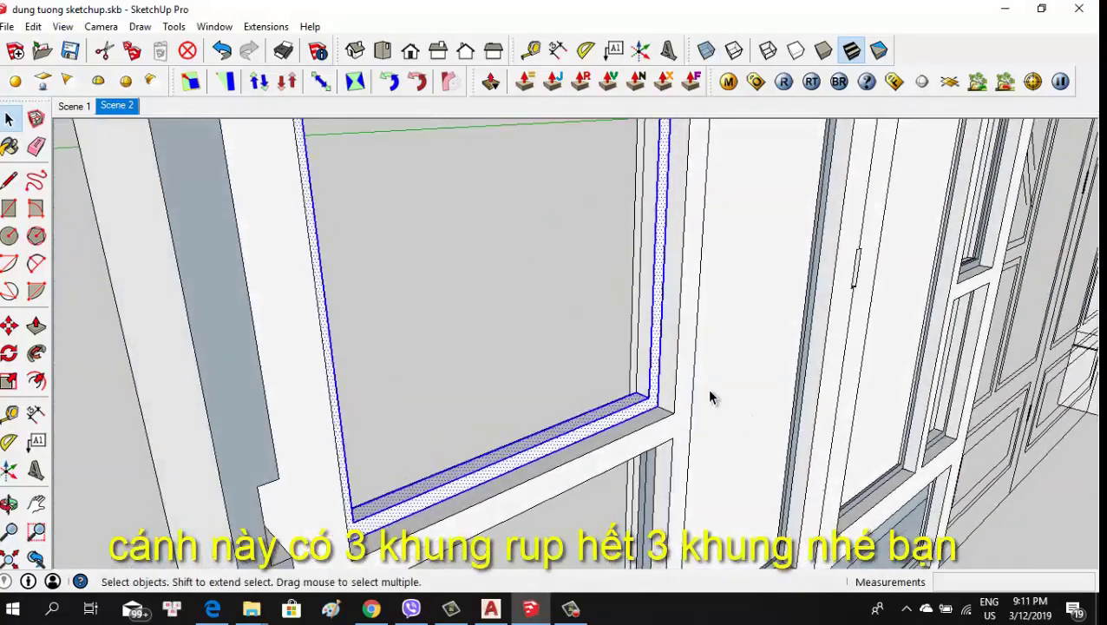
scroll(636, 359, "up", 2)
scroll(625, 330, "down", 3)
scroll(484, 370, "up", 2)
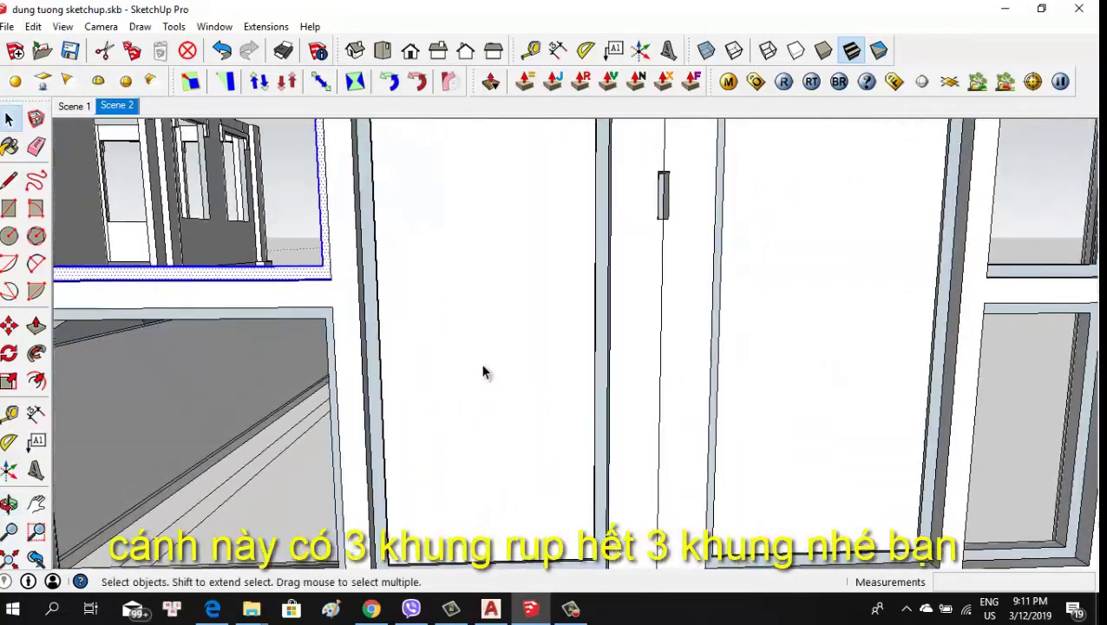
scroll(655, 362, "down", 1)
scroll(623, 347, "down", 2)
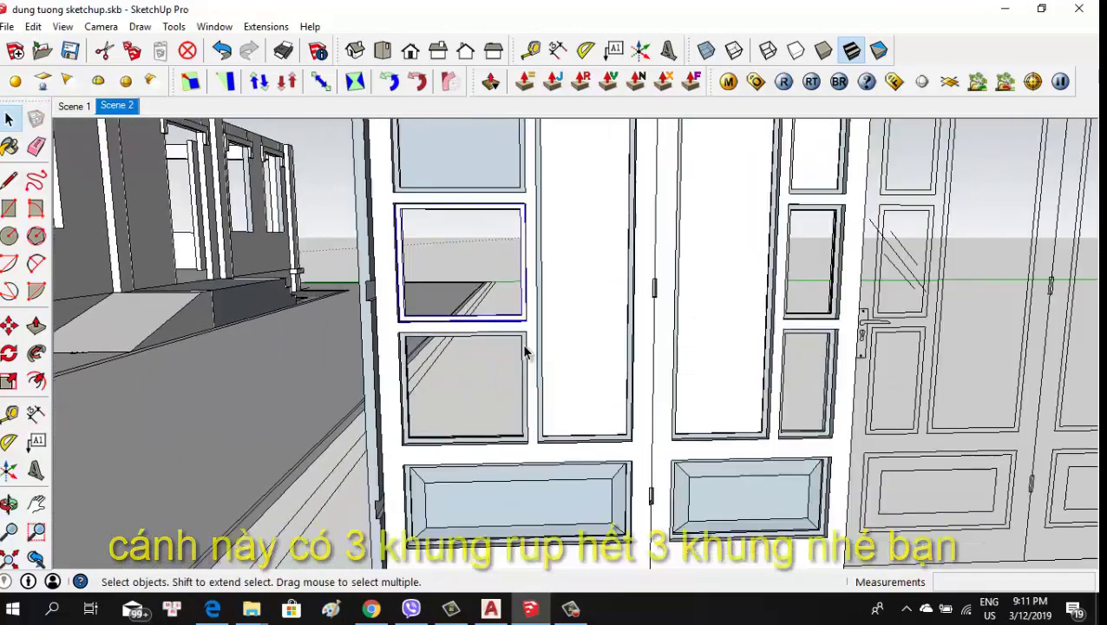
scroll(525, 347, "up", 3)
scroll(517, 342, "up", 2)
scroll(543, 324, "down", 2)
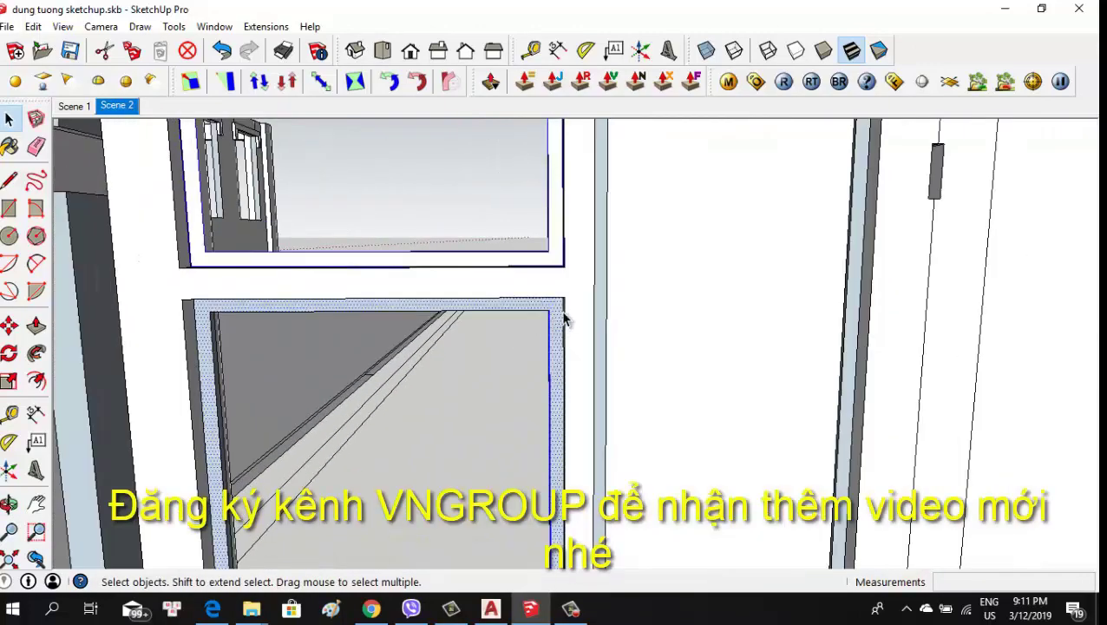
scroll(564, 319, "down", 2)
scroll(452, 321, "up", 2)
scroll(413, 312, "up", 1)
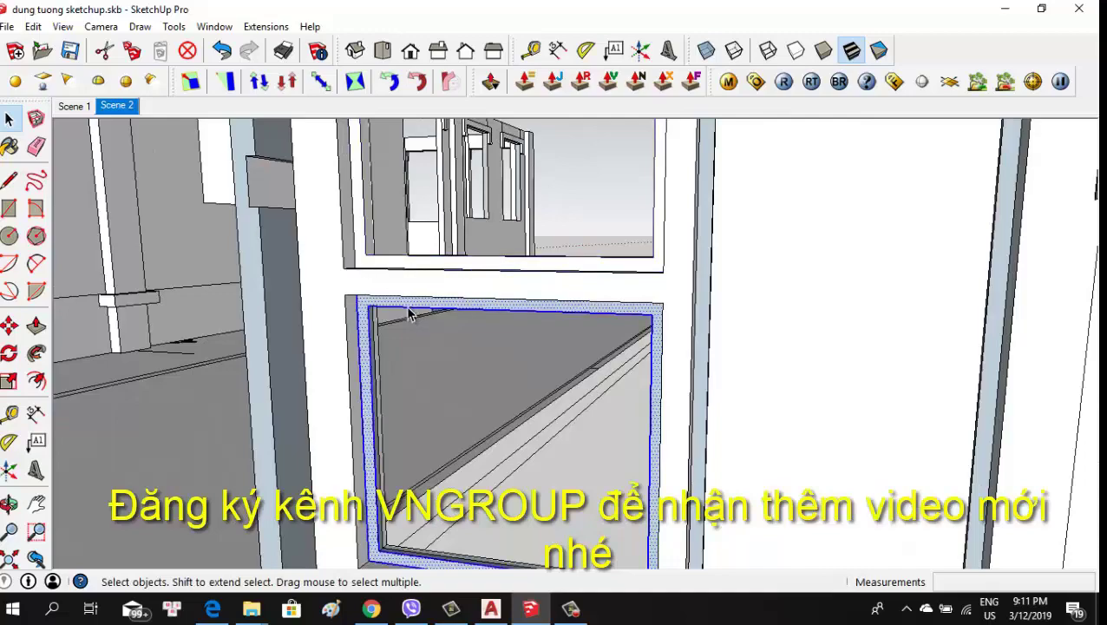
scroll(411, 314, "up", 2)
scroll(510, 334, "up", 1)
scroll(510, 334, "down", 2)
scroll(589, 343, "down", 2)
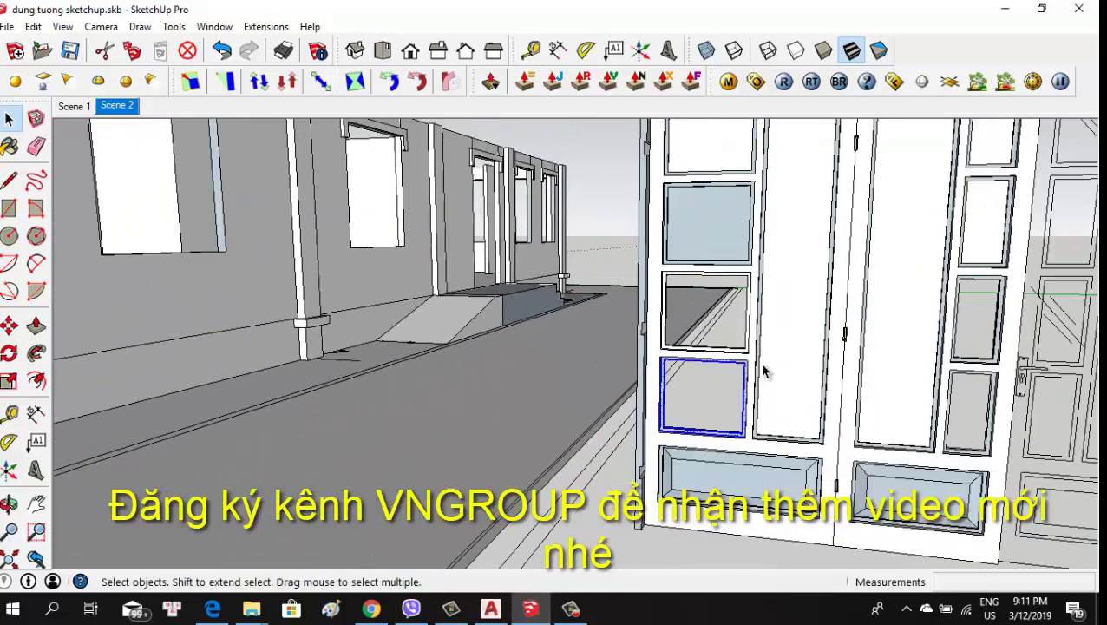
scroll(780, 363, "down", 1)
scroll(820, 360, "down", 1)
scroll(725, 405, "up", 3)
scroll(755, 373, "down", 1)
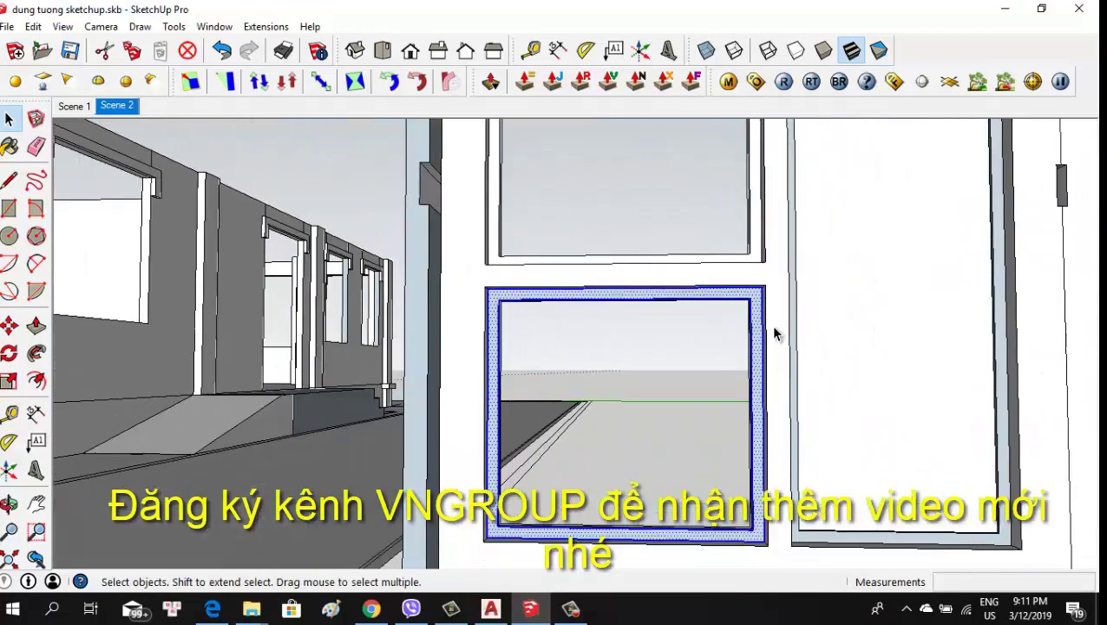
Orbit around the door unit to check the pane frames' edges and corners from several angles
middle_click_drag(775, 334, 577, 456)
scroll(555, 469, "up", 2)
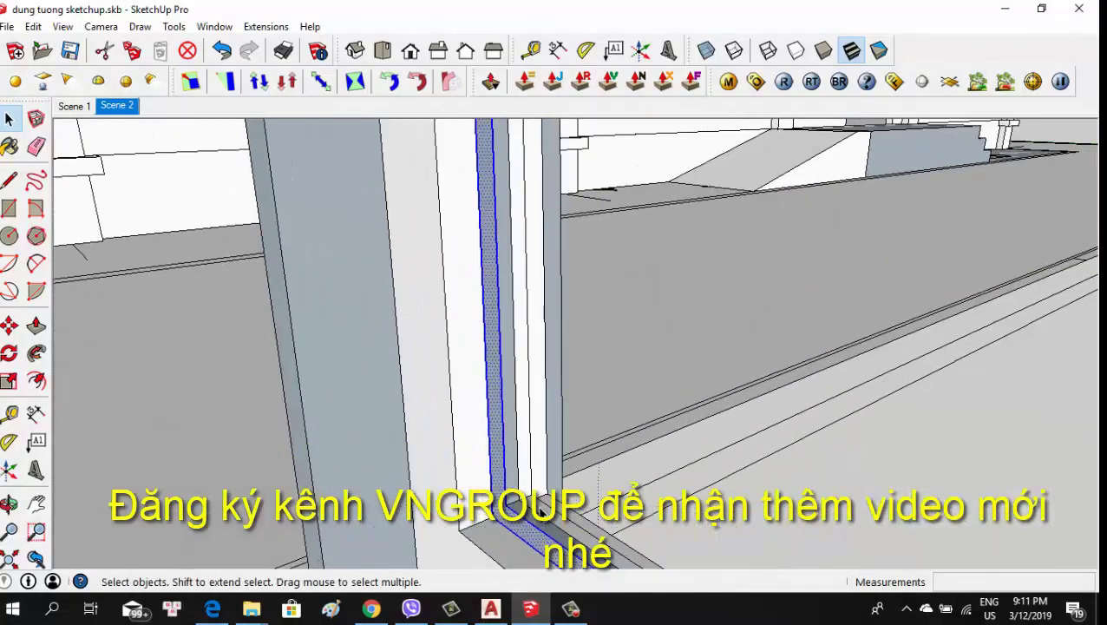
middle_click_drag(530, 516, 546, 520)
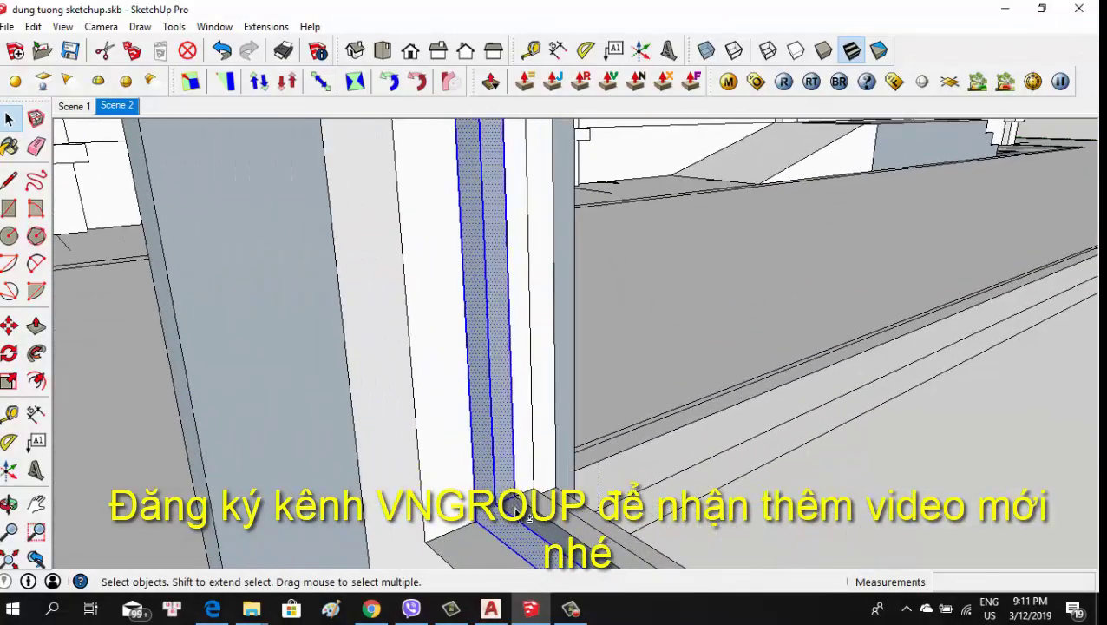
scroll(444, 397, "down", 2)
middle_click_drag(519, 399, 614, 482)
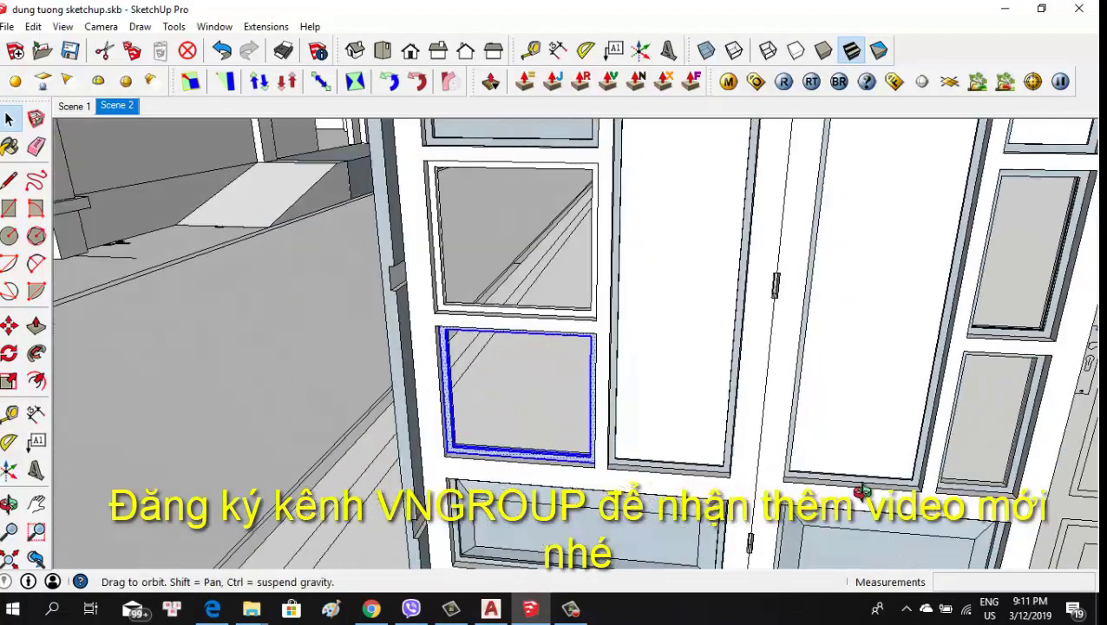
scroll(569, 457, "up", 2)
scroll(593, 447, "up", 3)
mouse_move(592, 447)
middle_mouse_down()
mouse_move(697, 450)
mouse_move(639, 436)
middle_mouse_up()
scroll(639, 435, "up", 2)
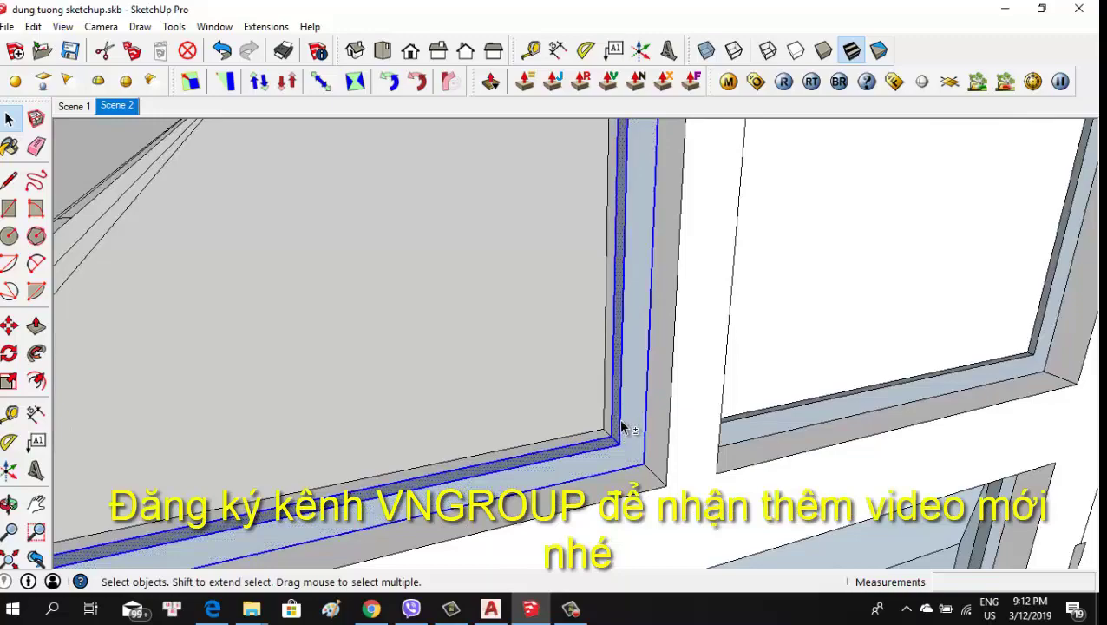
scroll(572, 445, "down", 4)
scroll(628, 412, "down", 2)
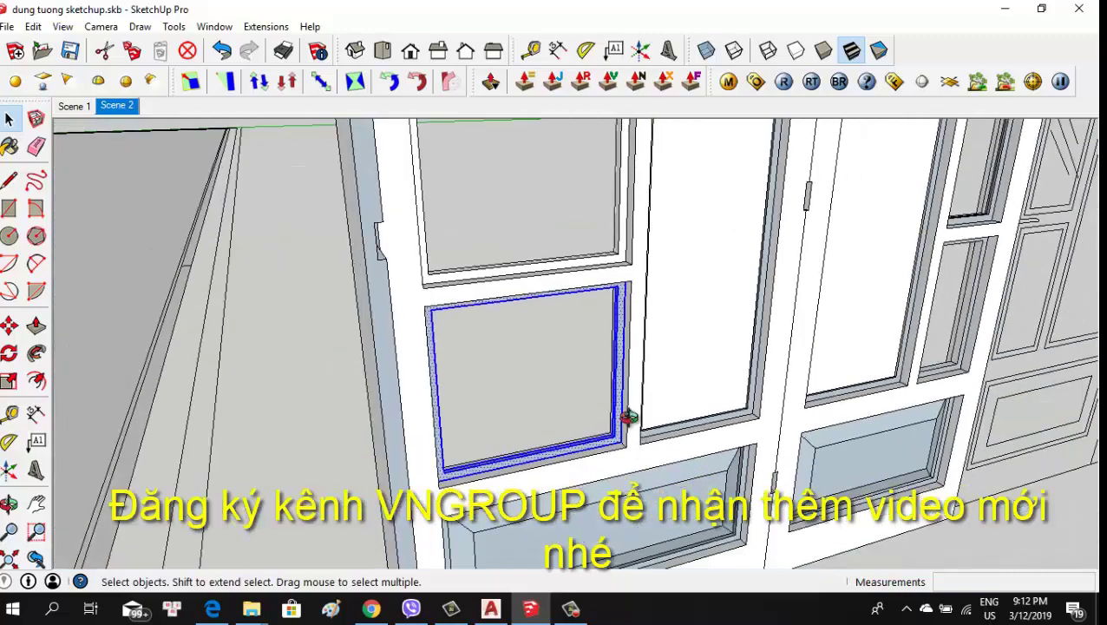
mouse_move(629, 414)
middle_mouse_down()
mouse_move(462, 210)
mouse_move(414, 220)
middle_mouse_up()
scroll(413, 219, "up", 2)
scroll(408, 217, "up", 2)
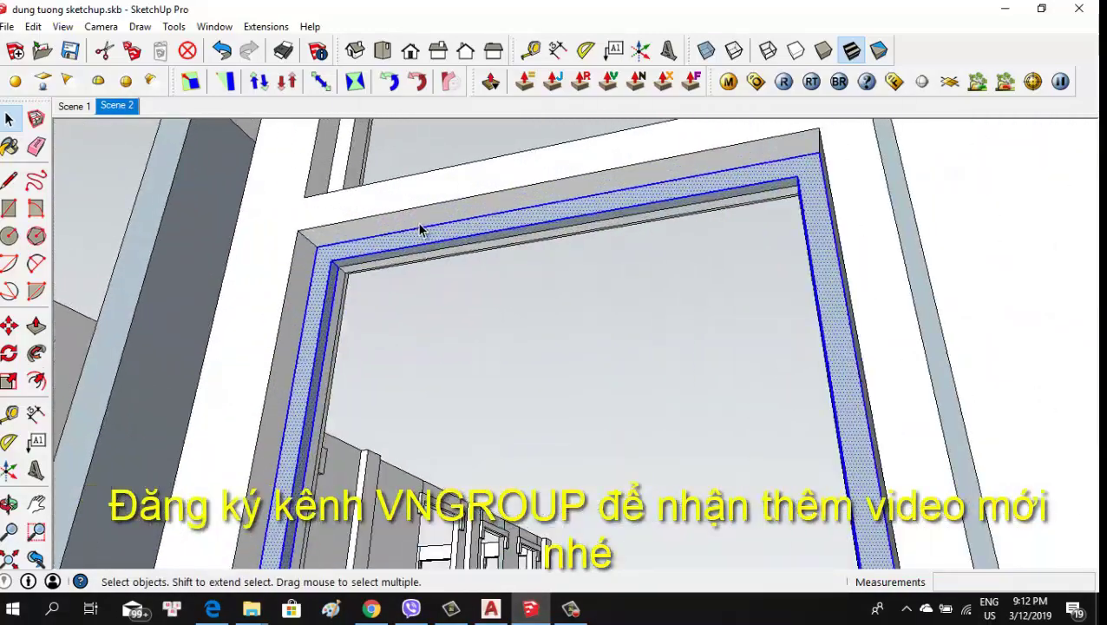
scroll(422, 230, "up", 2)
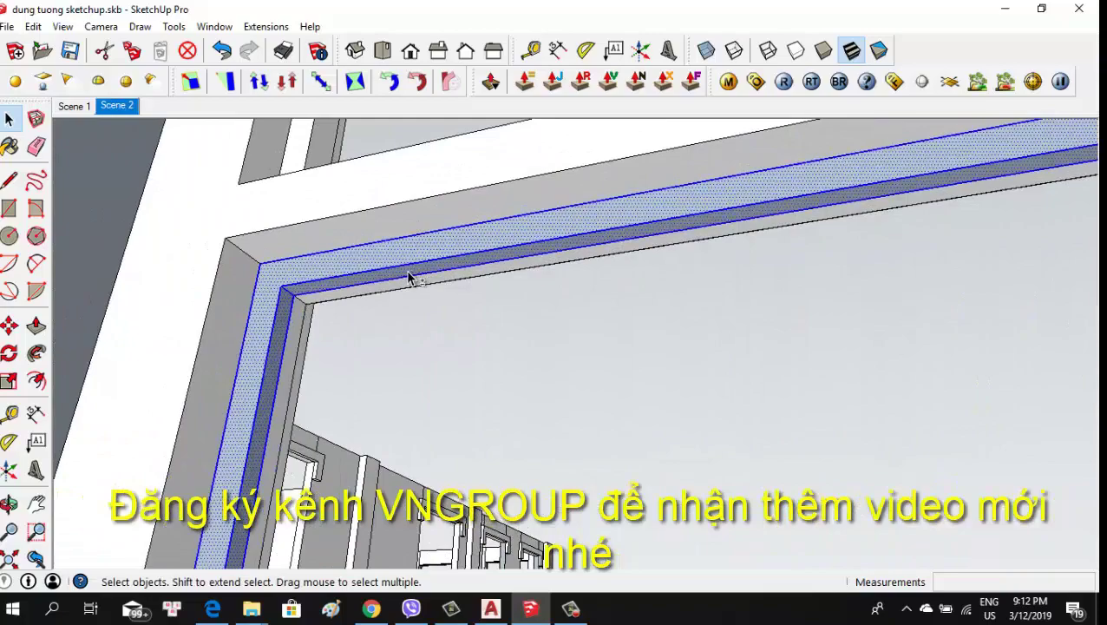
scroll(408, 278, "down", 2)
scroll(469, 264, "down", 2)
mouse_move(445, 249)
middle_mouse_down()
mouse_move(598, 298)
mouse_move(620, 365)
mouse_move(540, 286)
mouse_move(465, 369)
middle_mouse_up()
scroll(535, 283, "up", 2)
scroll(492, 284, "up", 2)
scroll(519, 395, "up", 2)
scroll(507, 388, "up", 2)
scroll(505, 379, "up", 2)
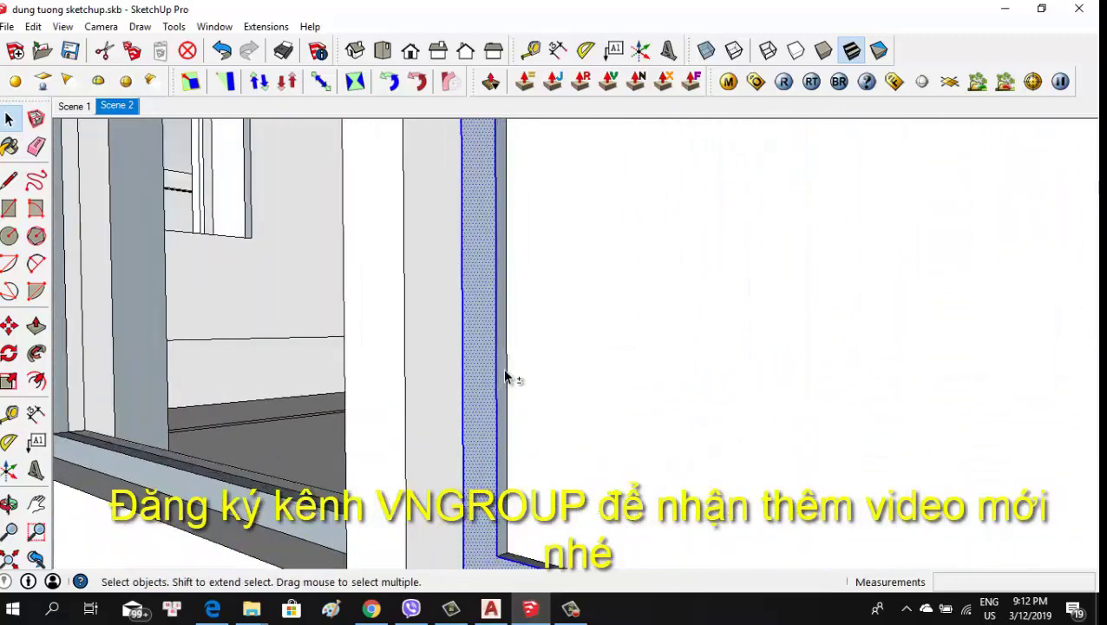
scroll(503, 376, "down", 2)
mouse_move(563, 440)
middle_mouse_down()
mouse_move(504, 381)
mouse_move(831, 371)
middle_mouse_up()
scroll(494, 482, "down", 3)
scroll(460, 417, "down", 2)
scroll(774, 314, "up", 3)
scroll(764, 321, "up", 1)
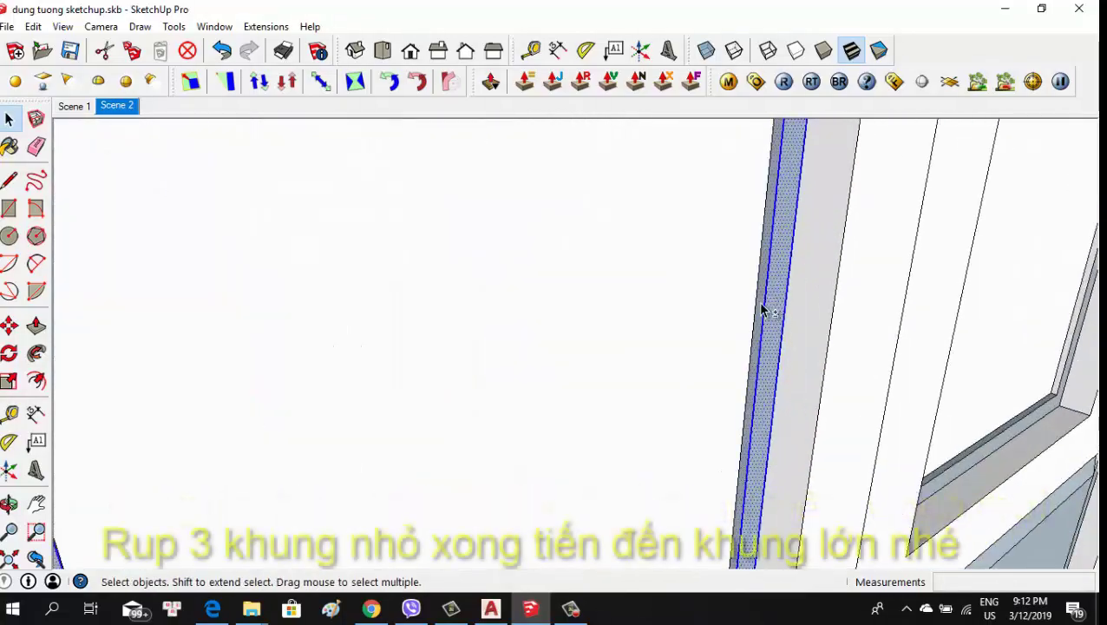
scroll(746, 347, "down", 2)
scroll(670, 440, "down", 2)
mouse_move(672, 469)
middle_mouse_down()
mouse_move(647, 449)
mouse_move(585, 471)
middle_mouse_up()
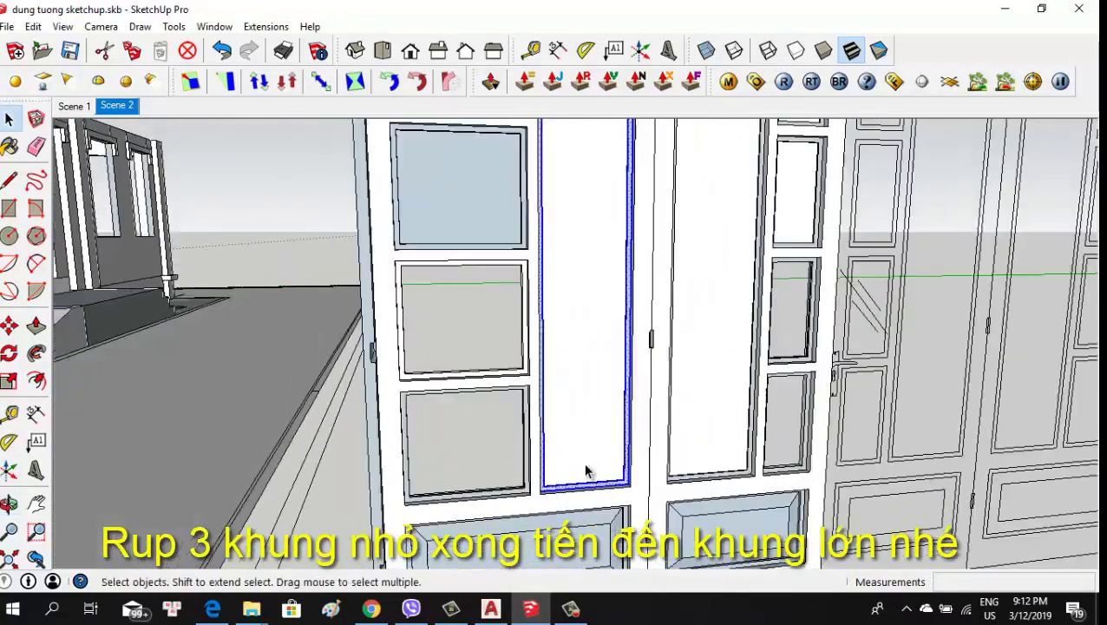
scroll(585, 471, "down", 3)
scroll(580, 252, "up", 1)
scroll(578, 274, "up", 2)
scroll(578, 283, "up", 2)
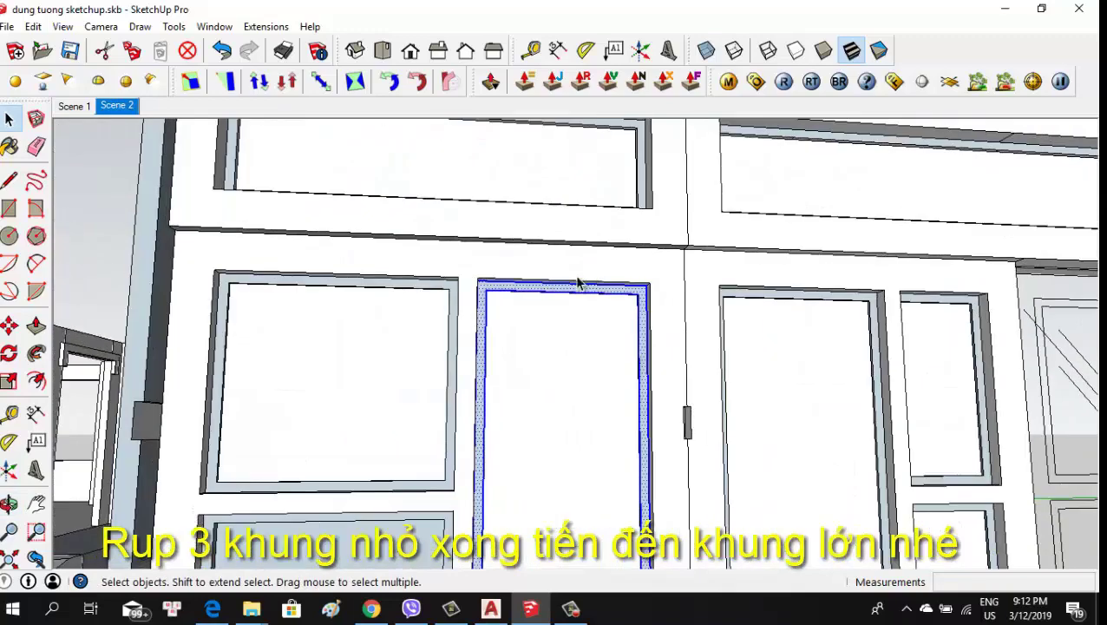
scroll(578, 282, "up", 2)
scroll(514, 289, "up", 2)
middle_click_drag(556, 284, 514, 239)
scroll(615, 334, "up", 3)
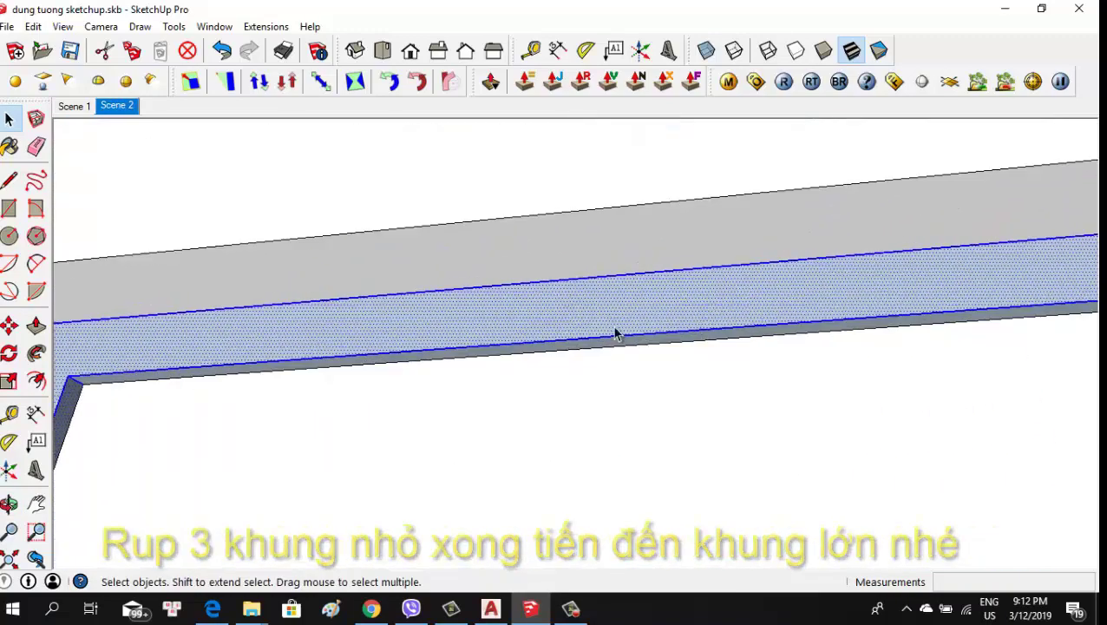
scroll(615, 334, "up", 2)
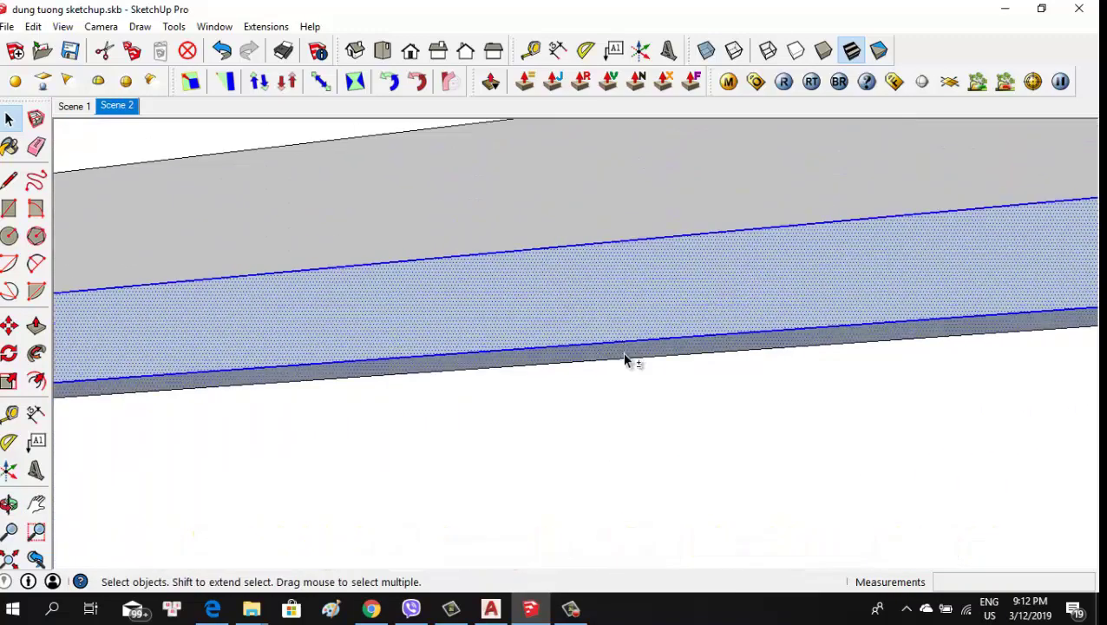
scroll(626, 363, "down", 2)
scroll(632, 375, "down", 3)
scroll(614, 314, "down", 3)
scroll(616, 314, "down", 3)
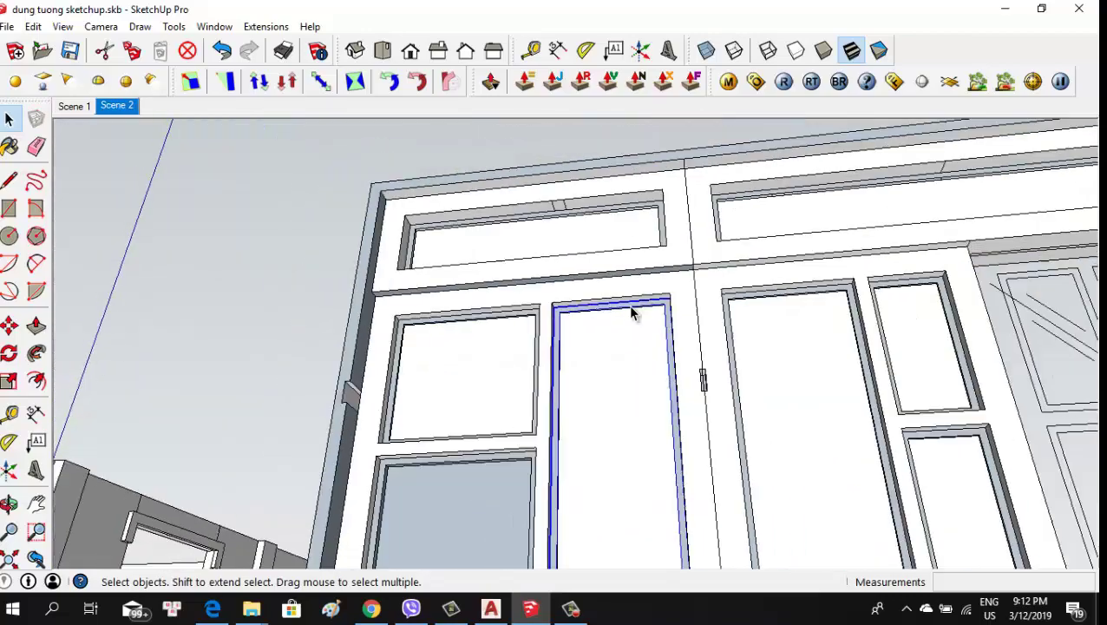
scroll(632, 314, "down", 3)
middle_click_drag(638, 306, 630, 388)
scroll(618, 398, "up", 2)
scroll(617, 398, "up", 2)
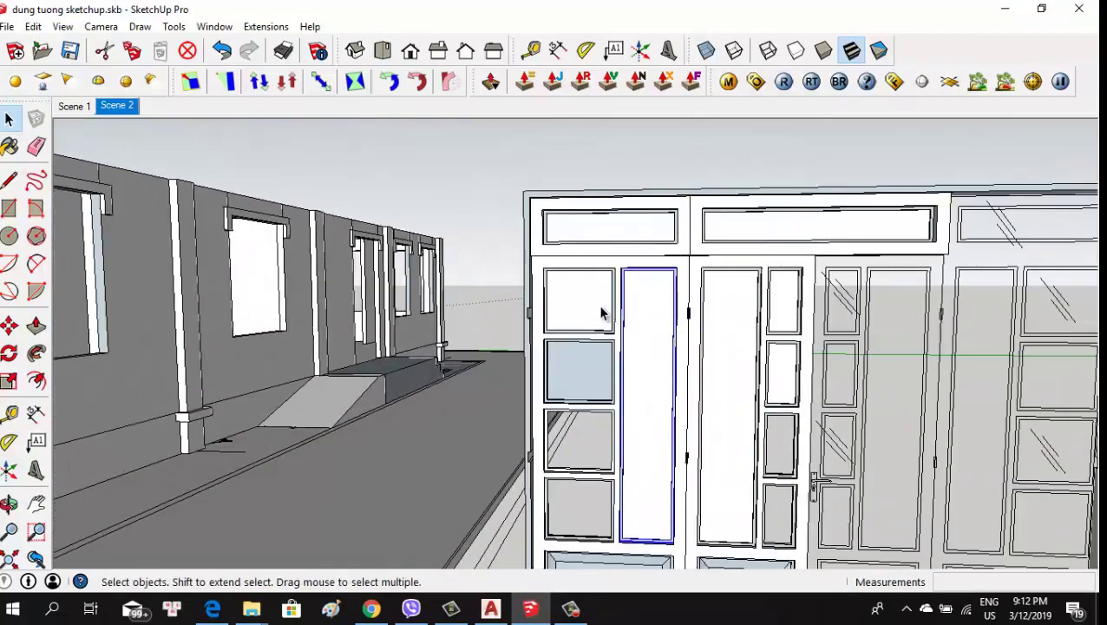
mouse_move(598, 313)
middle_mouse_down()
mouse_move(749, 382)
mouse_move(530, 308)
mouse_move(636, 336)
mouse_move(798, 335)
mouse_move(860, 301)
middle_mouse_up()
scroll(655, 234, "up", 3)
scroll(711, 259, "up", 3)
Draw a vertical line from the beam edge down through the middle of the transom frame
key("l")
scroll(660, 277, "down", 5)
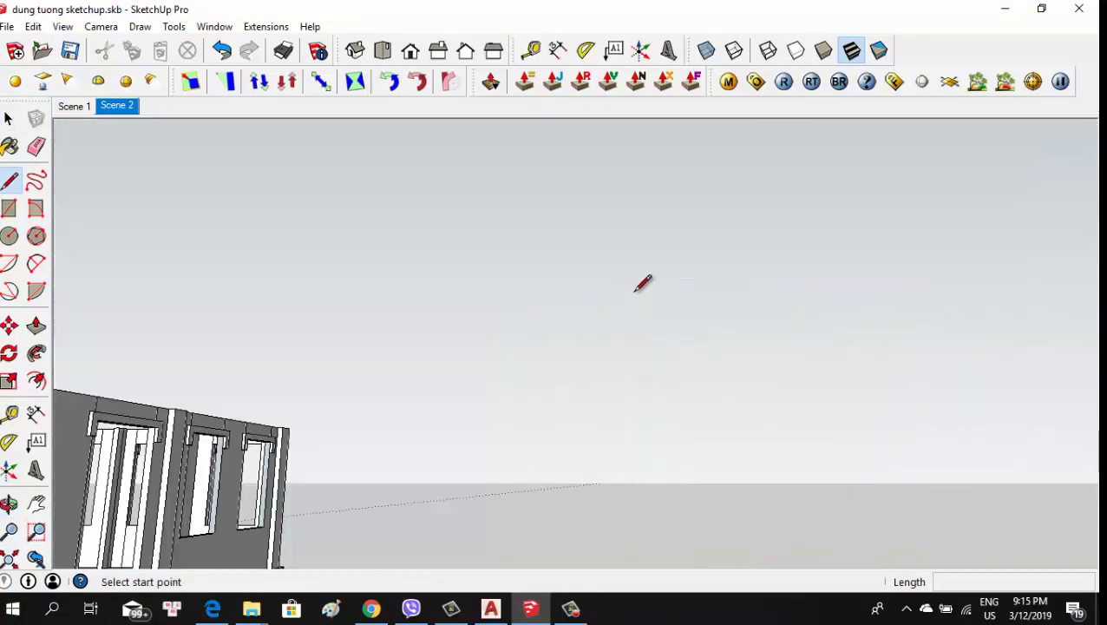
scroll(580, 309, "up", 5)
scroll(568, 259, "up", 2)
scroll(552, 291, "up", 1)
scroll(546, 300, "up", 1)
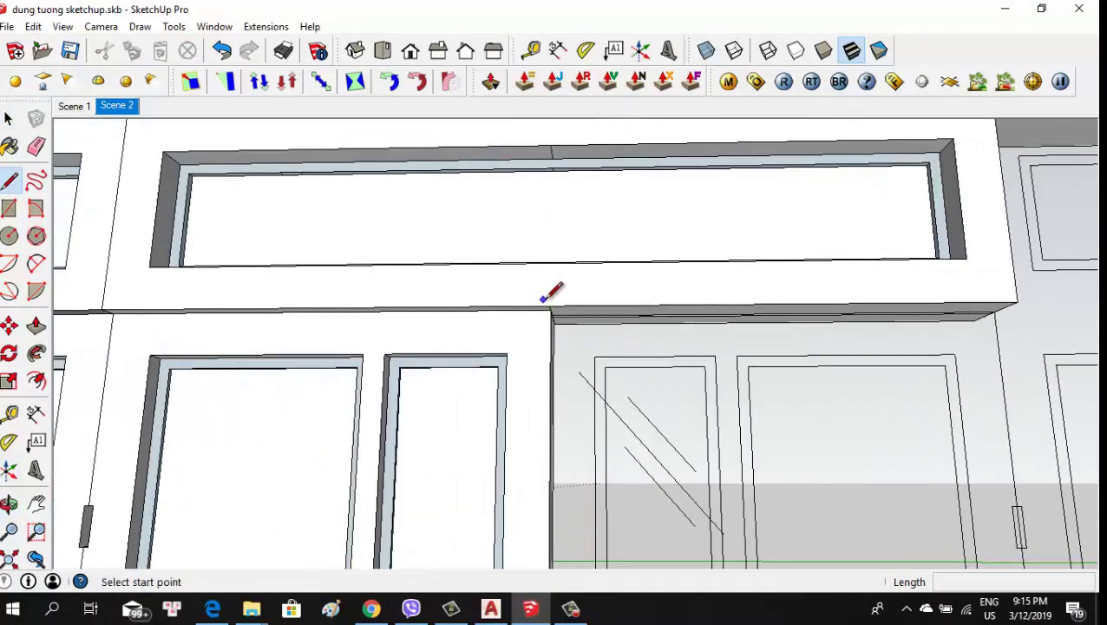
mouse_move(575, 252)
middle_mouse_down()
mouse_move(548, 409)
mouse_move(559, 298)
middle_mouse_up()
scroll(555, 293, "up", 3)
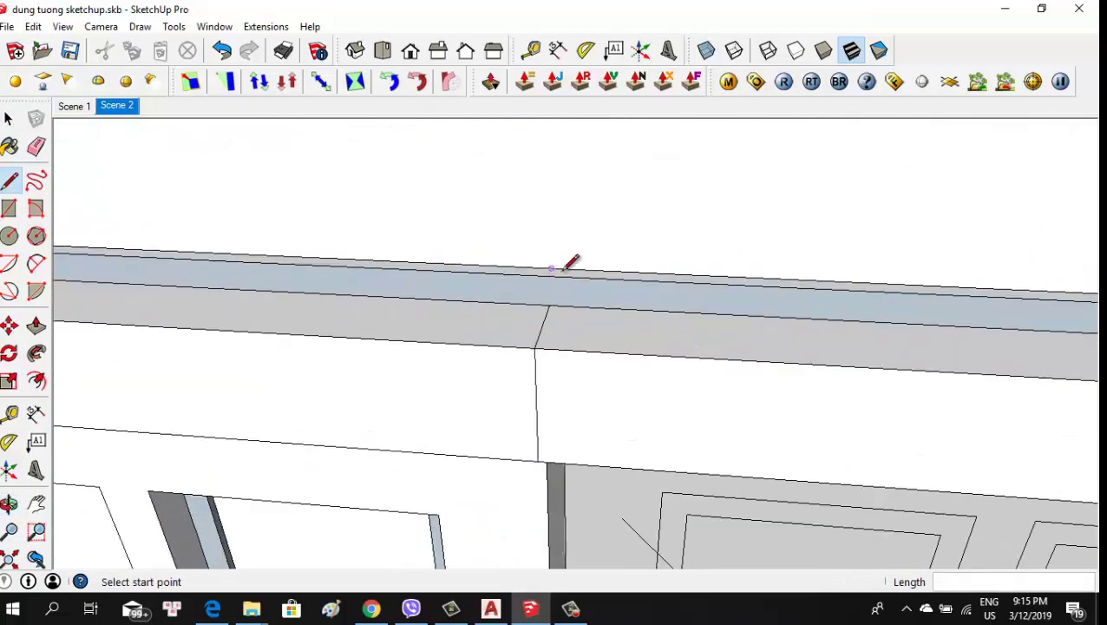
scroll(555, 286, "up", 2)
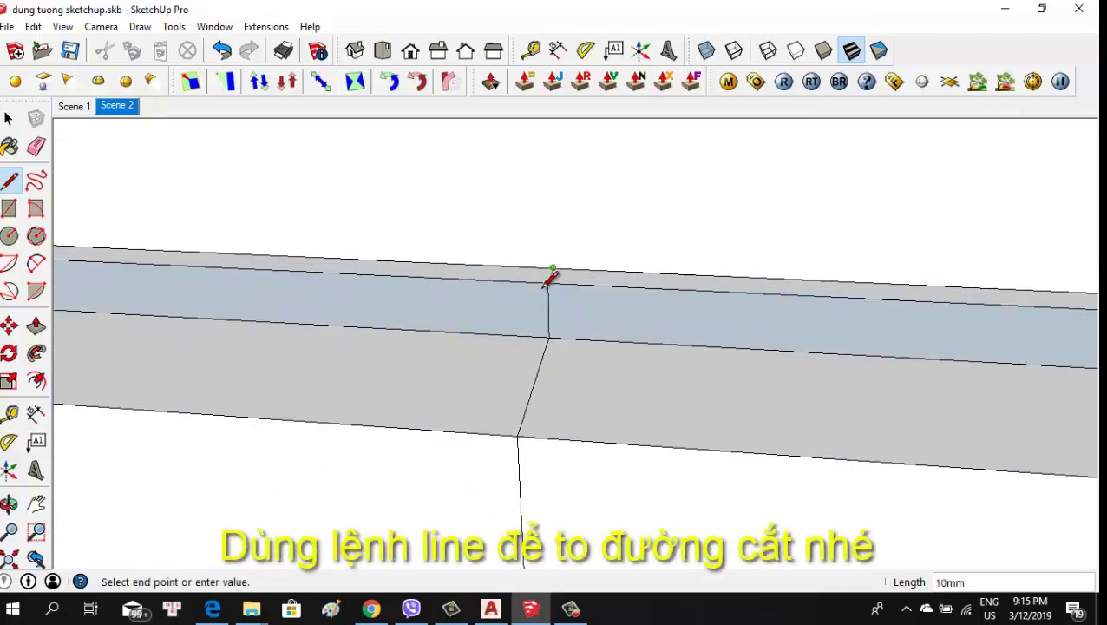
scroll(544, 284, "down", 1)
scroll(525, 305, "down", 2)
scroll(557, 214, "down", 2)
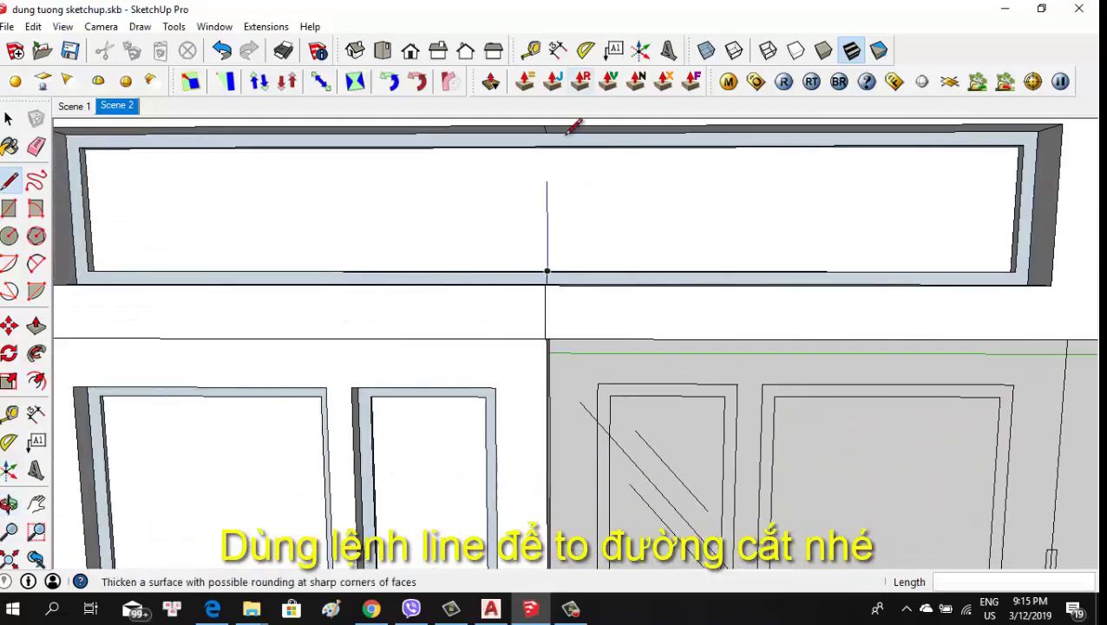
scroll(527, 222, "down", 2)
middle_click_drag(526, 222, 606, 99)
scroll(504, 200, "up", 4)
scroll(504, 200, "up", 3)
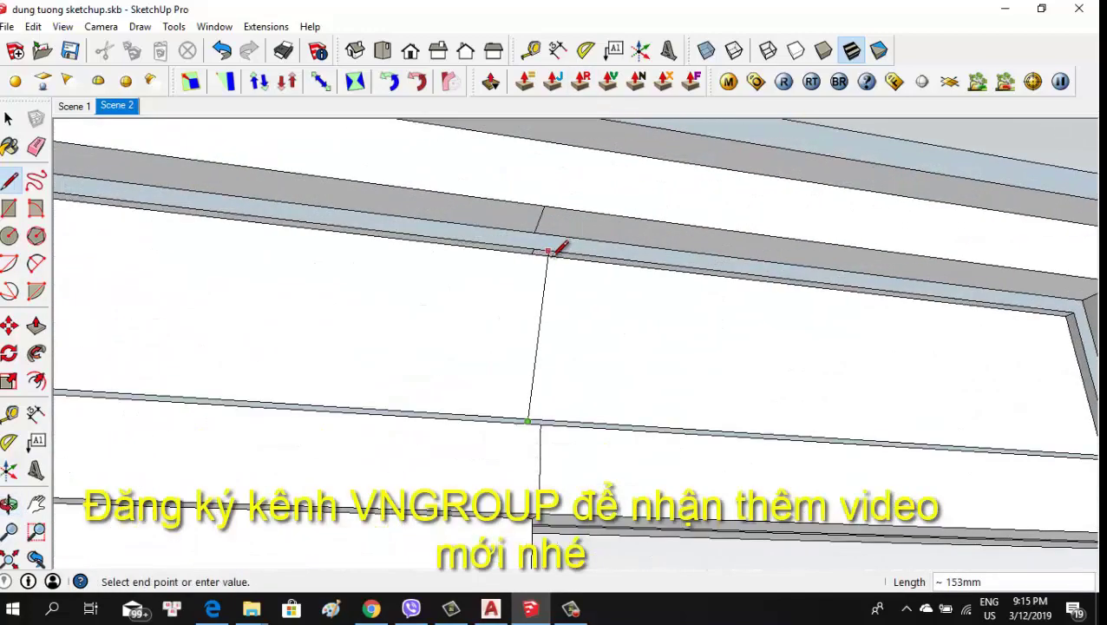
scroll(555, 250, "up", 1)
scroll(550, 254, "up", 1)
scroll(538, 224, "up", 1)
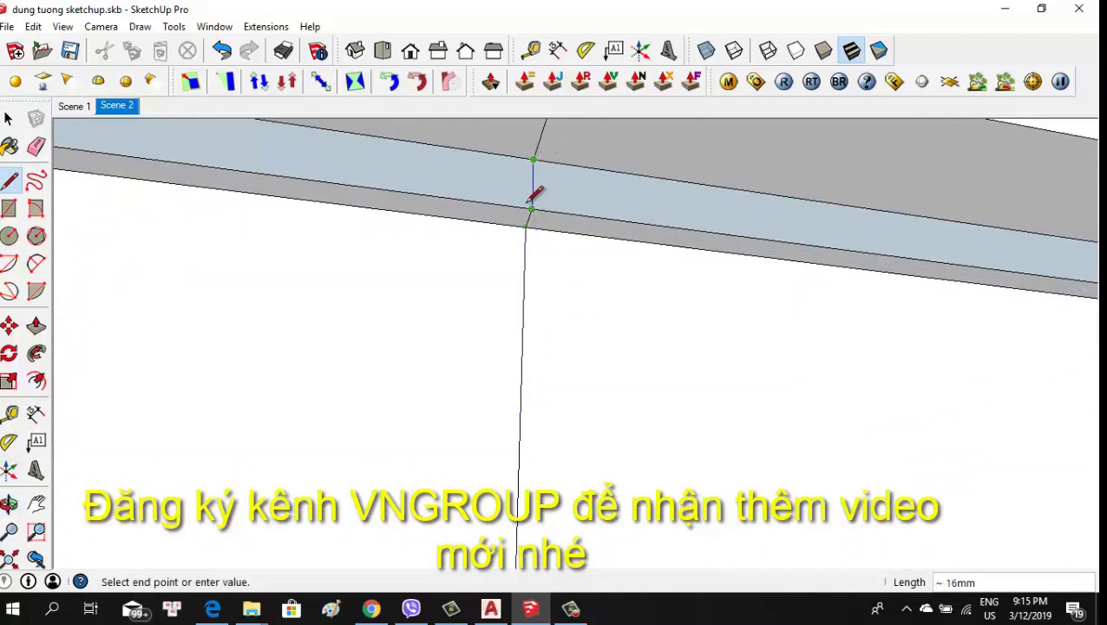
scroll(520, 333, "down", 2)
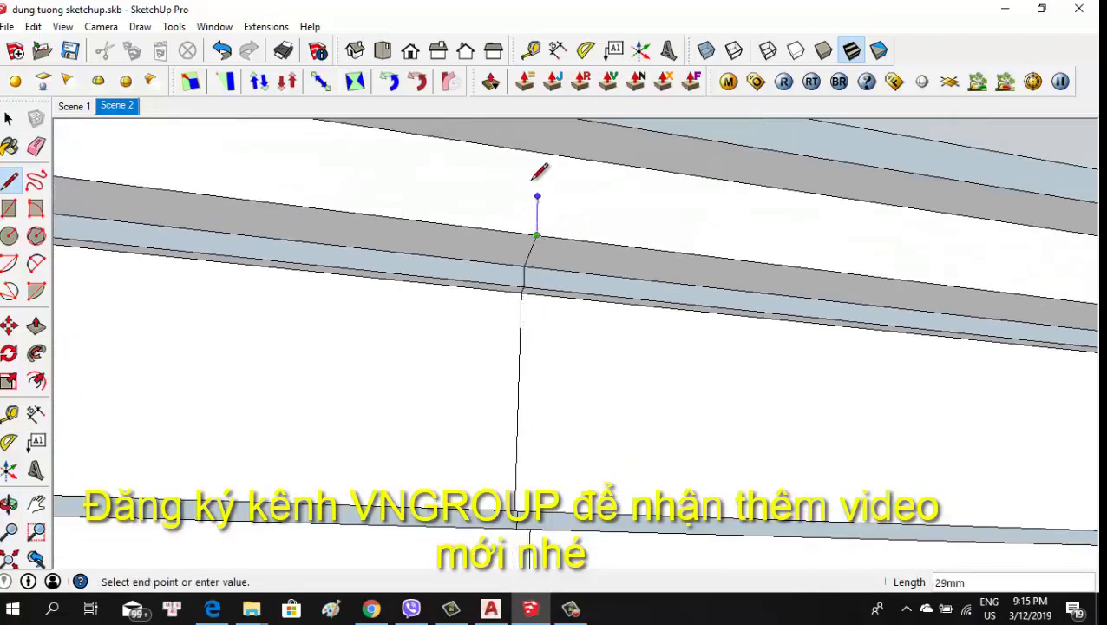
scroll(506, 321, "down", 3)
scroll(524, 279, "down", 1)
scroll(507, 259, "up", 1)
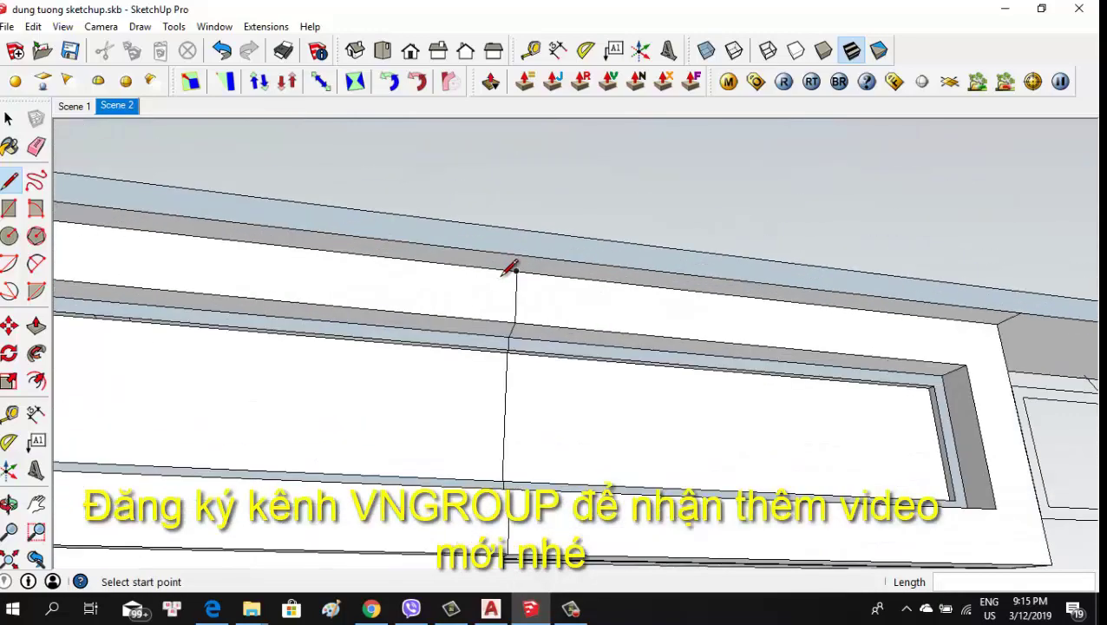
scroll(632, 320, "down", 1)
scroll(626, 329, "down", 3)
middle_click_drag(573, 437, 516, 503)
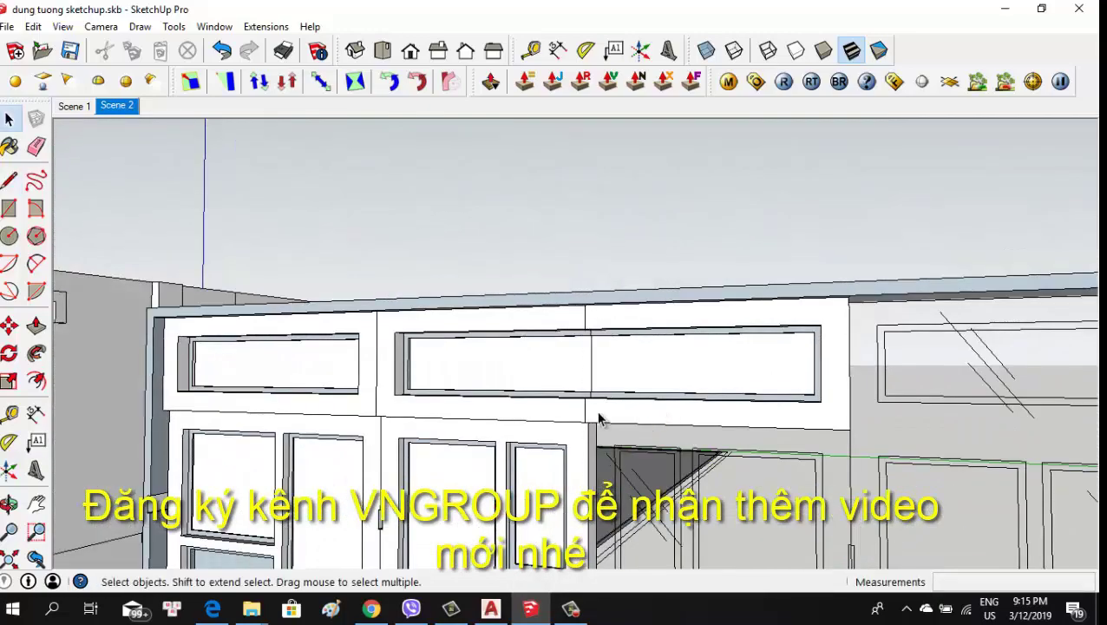
Push the transom face right of the cut line inward to a -10mm recess
mouse_move(599, 419)
middle_mouse_down()
mouse_move(699, 397)
mouse_move(646, 361)
middle_mouse_up()
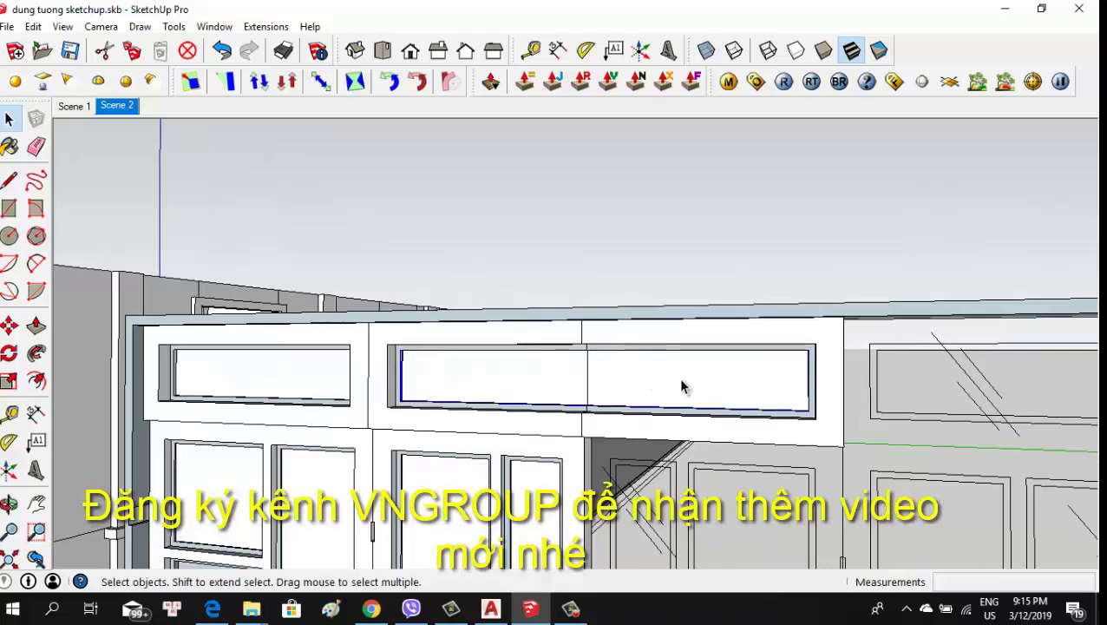
middle_click_drag(681, 386, 699, 415)
left_click(678, 422)
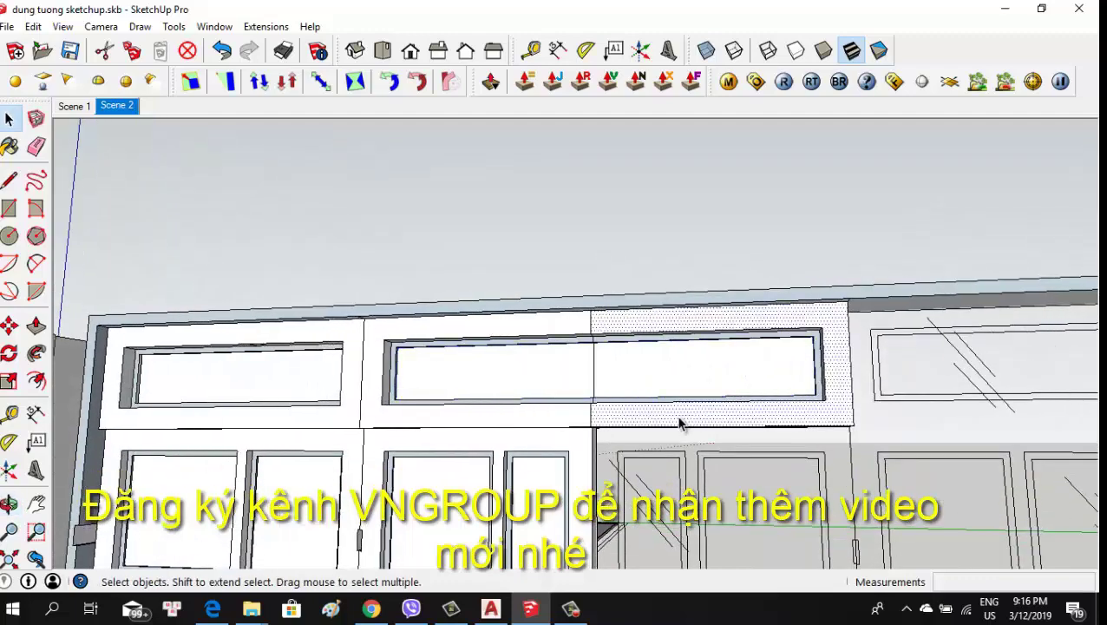
mouse_move(662, 415)
middle_mouse_down()
mouse_move(616, 412)
mouse_move(638, 350)
middle_mouse_up()
key("p")
left_click(629, 317)
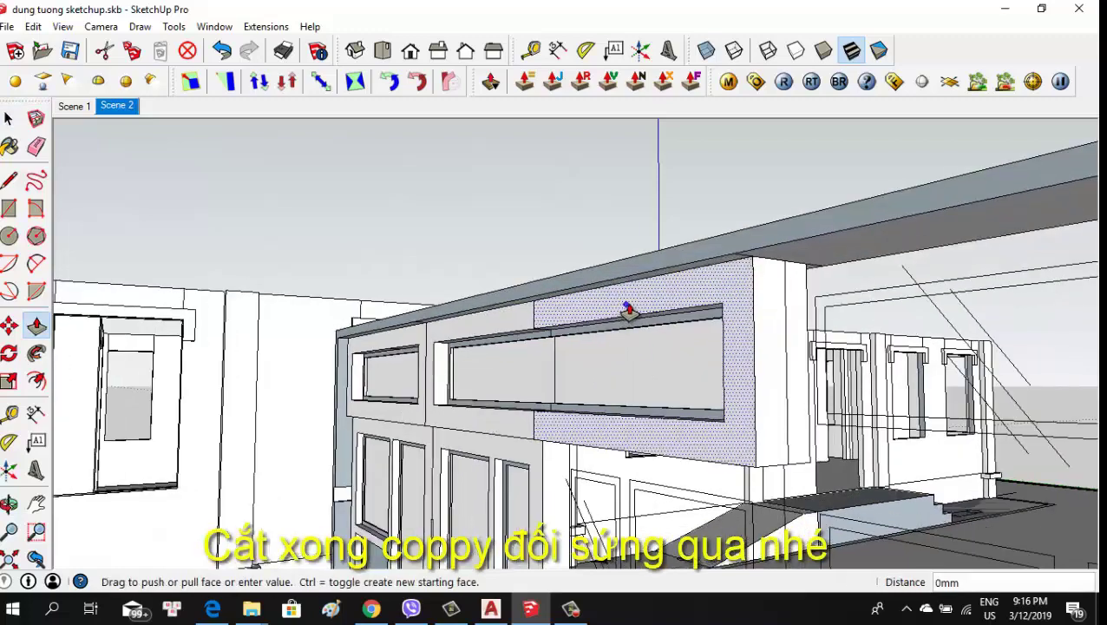
left_click(725, 303)
mouse_move(788, 326)
middle_mouse_down()
mouse_move(852, 358)
mouse_move(786, 338)
middle_mouse_up()
left_click(772, 329)
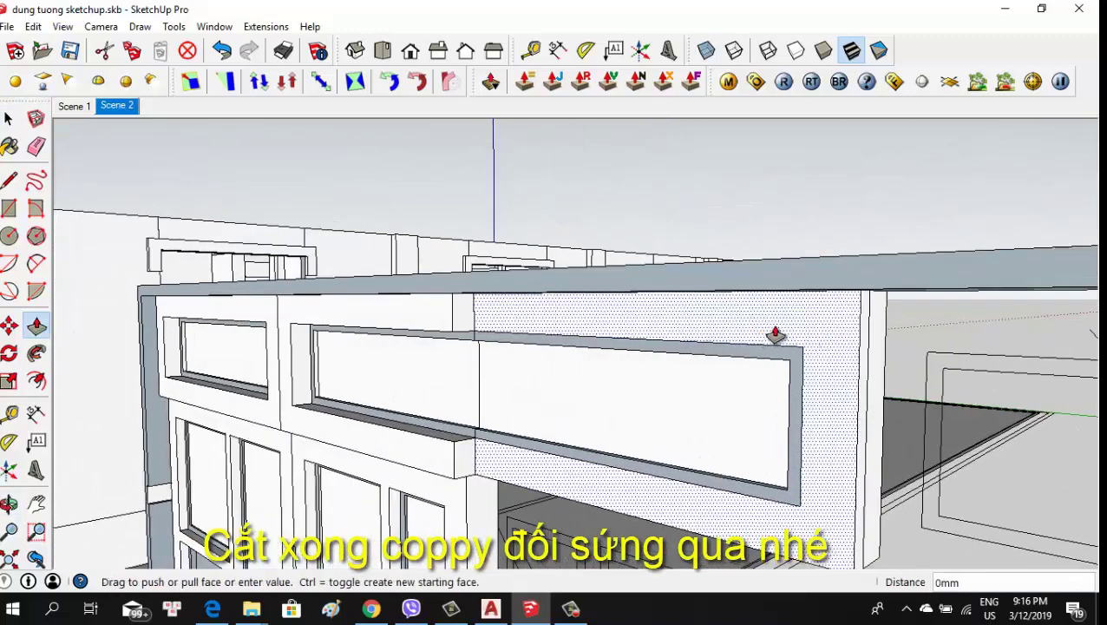
left_click(864, 321)
left_click(867, 330)
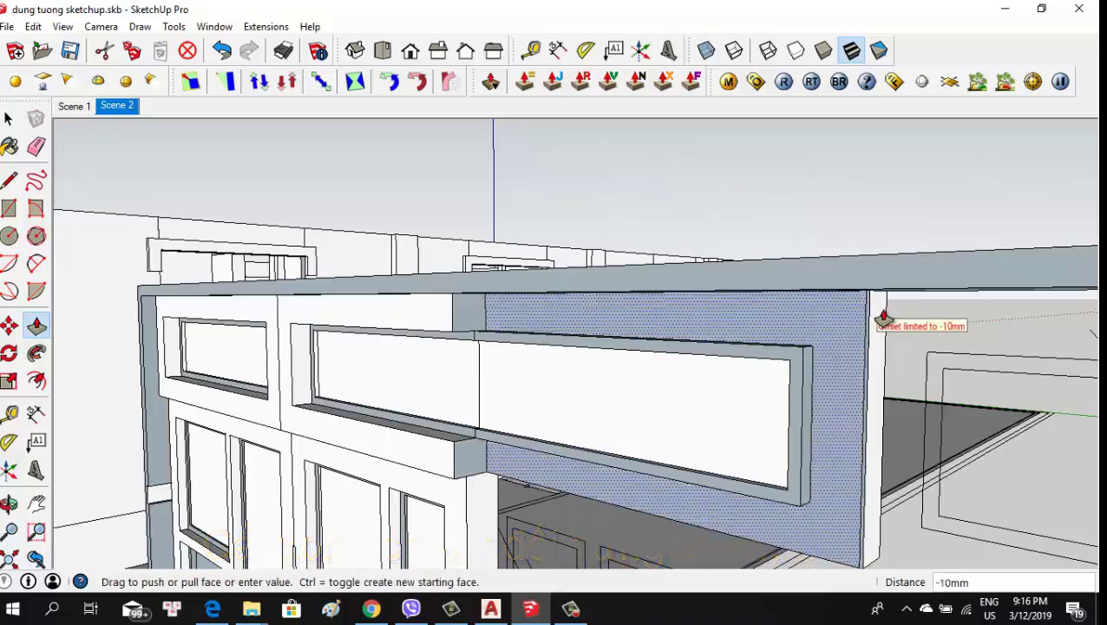
left_click(881, 315)
Orbit around to the back of the transom, toward the column top under the beam
mouse_move(860, 329)
middle_mouse_down()
mouse_move(744, 310)
mouse_move(734, 292)
mouse_move(823, 316)
mouse_move(754, 294)
mouse_move(645, 288)
mouse_move(687, 317)
mouse_move(432, 309)
mouse_move(503, 406)
middle_mouse_up()
scroll(503, 406, "up", 3)
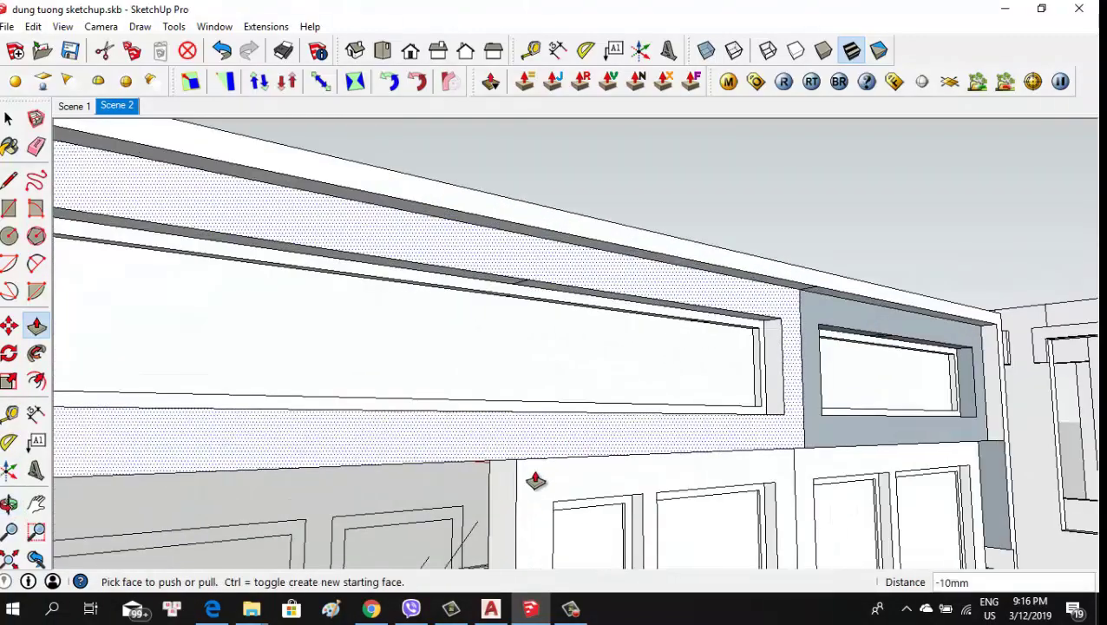
mouse_move(536, 476)
middle_mouse_down()
mouse_move(553, 420)
mouse_move(538, 378)
middle_mouse_up()
key("l")
scroll(548, 375, "up", 2)
Draw a vertical cut line from the beam endpoint down the transom's rear face
scroll(548, 378, "up", 2)
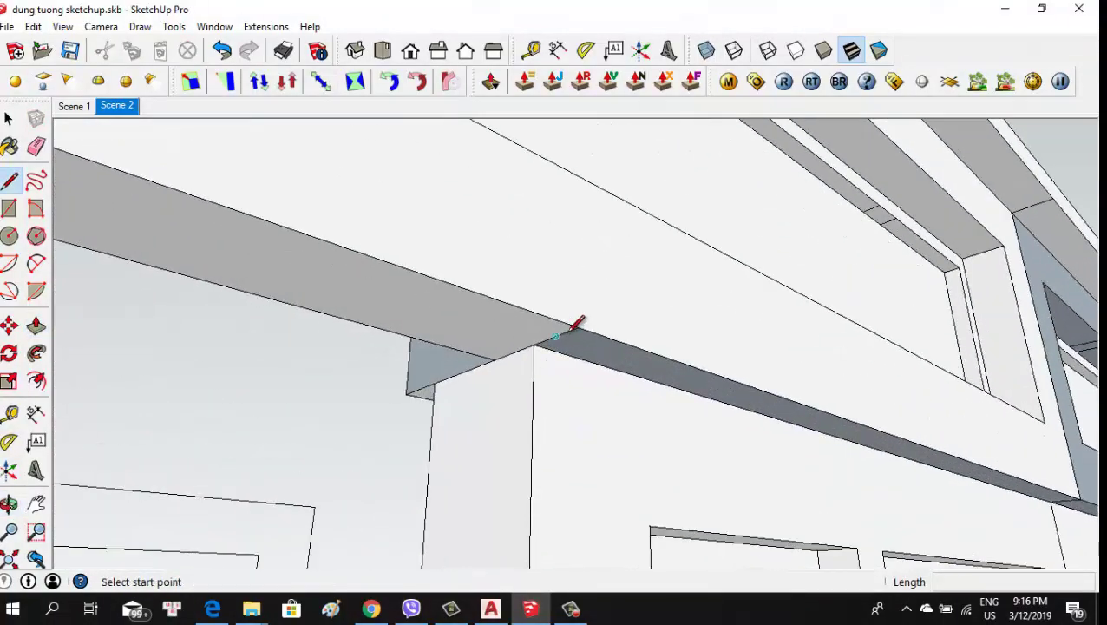
left_click(578, 327)
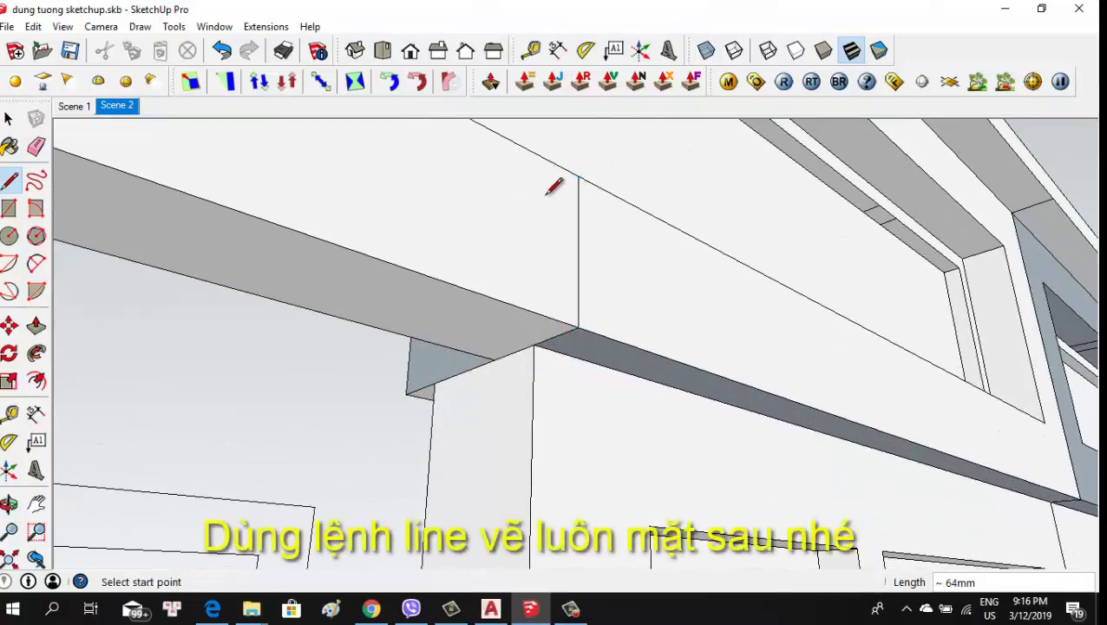
mouse_move(554, 186)
middle_mouse_down()
mouse_move(445, 419)
mouse_move(470, 469)
mouse_move(484, 365)
mouse_move(465, 545)
mouse_move(445, 510)
middle_mouse_up()
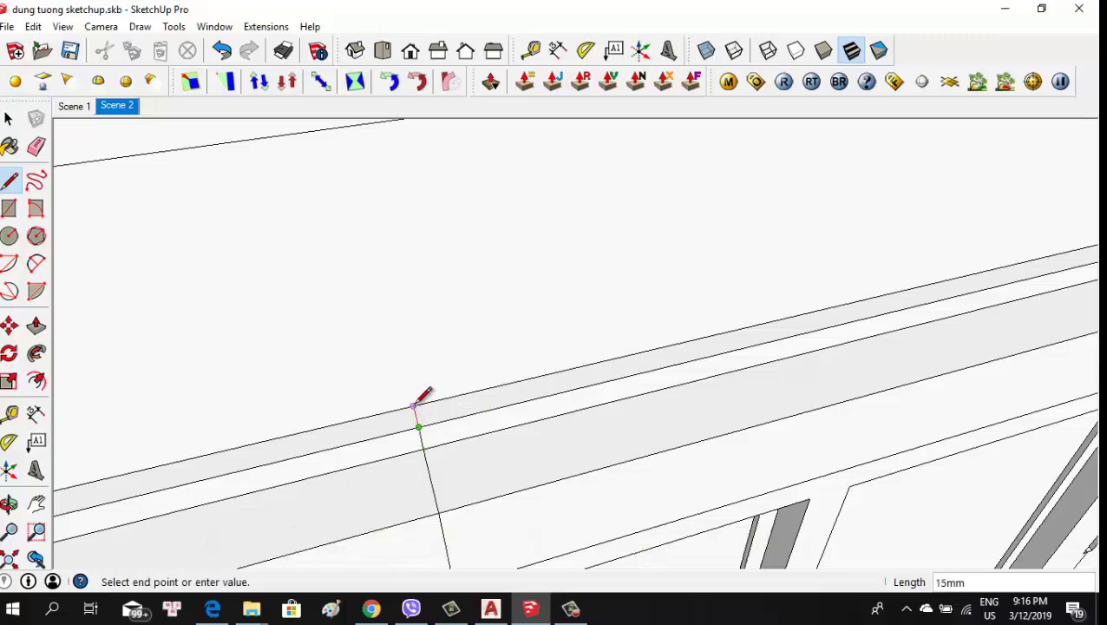
scroll(468, 403, "down", 2)
scroll(474, 404, "down", 3)
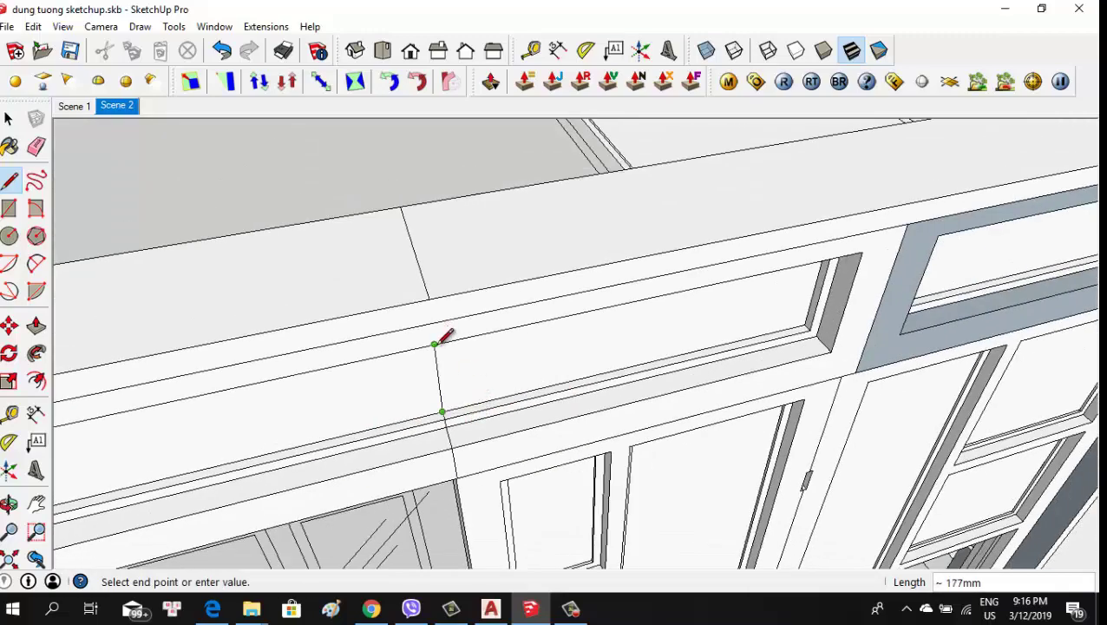
mouse_move(440, 340)
middle_mouse_down()
mouse_move(447, 186)
mouse_move(514, 148)
mouse_move(494, 222)
mouse_move(515, 153)
middle_mouse_up()
scroll(512, 147, "up", 2)
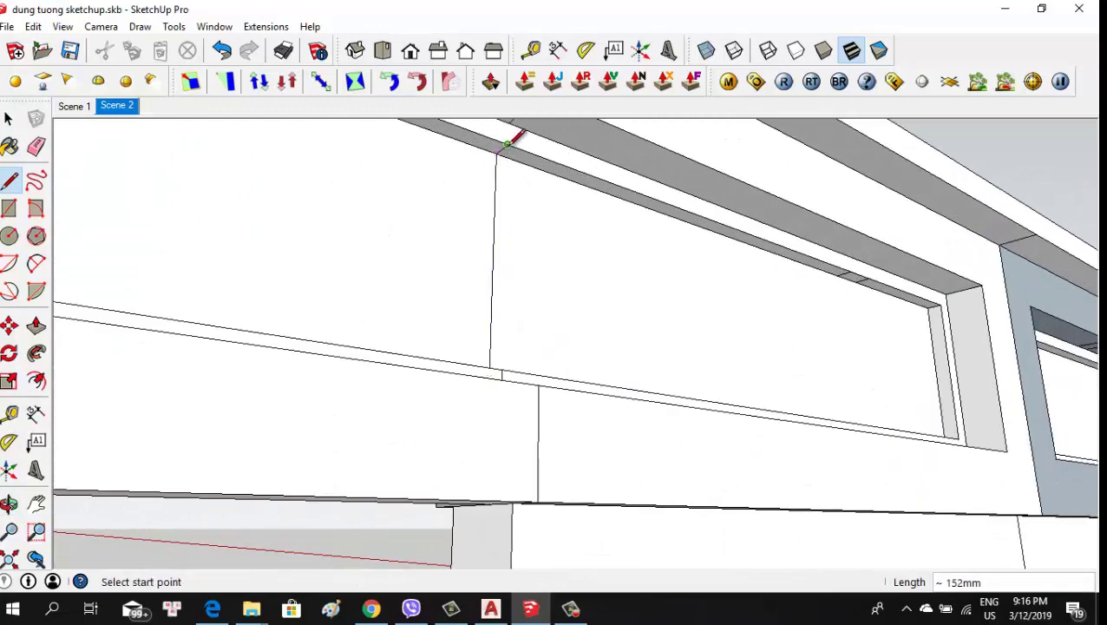
scroll(485, 273, "down", 3)
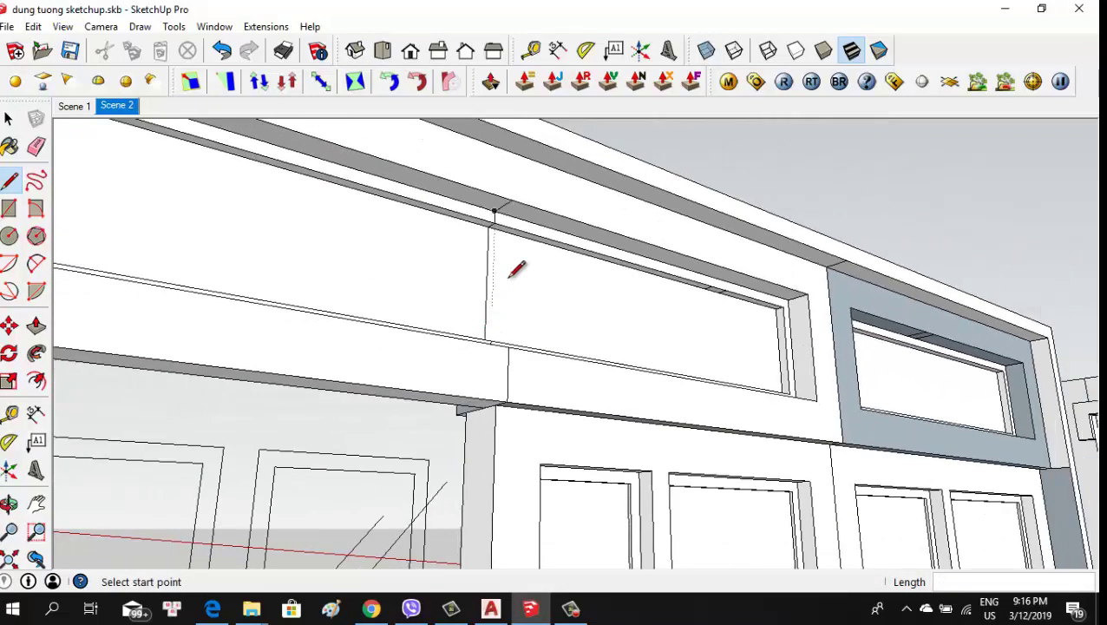
scroll(508, 199, "up", 3)
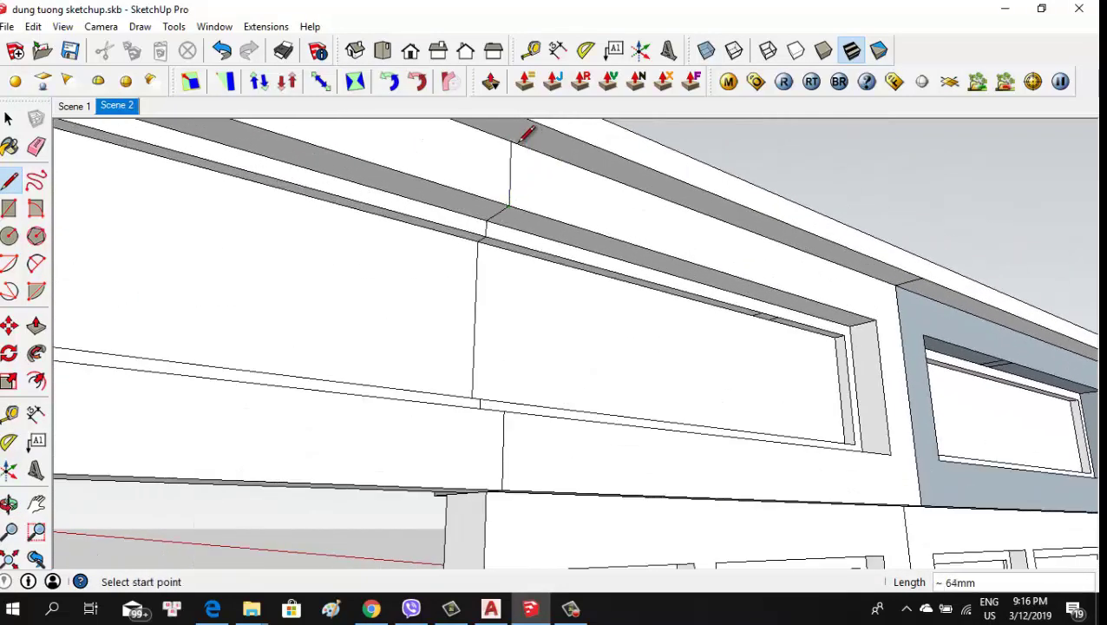
scroll(526, 133, "down", 2)
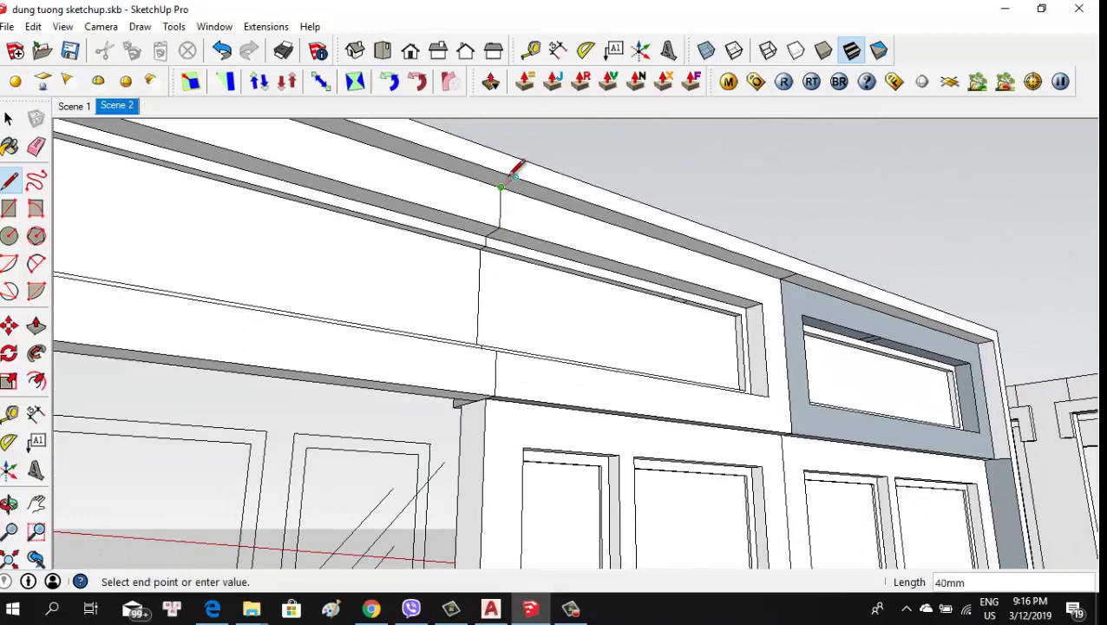
scroll(521, 182, "down", 2)
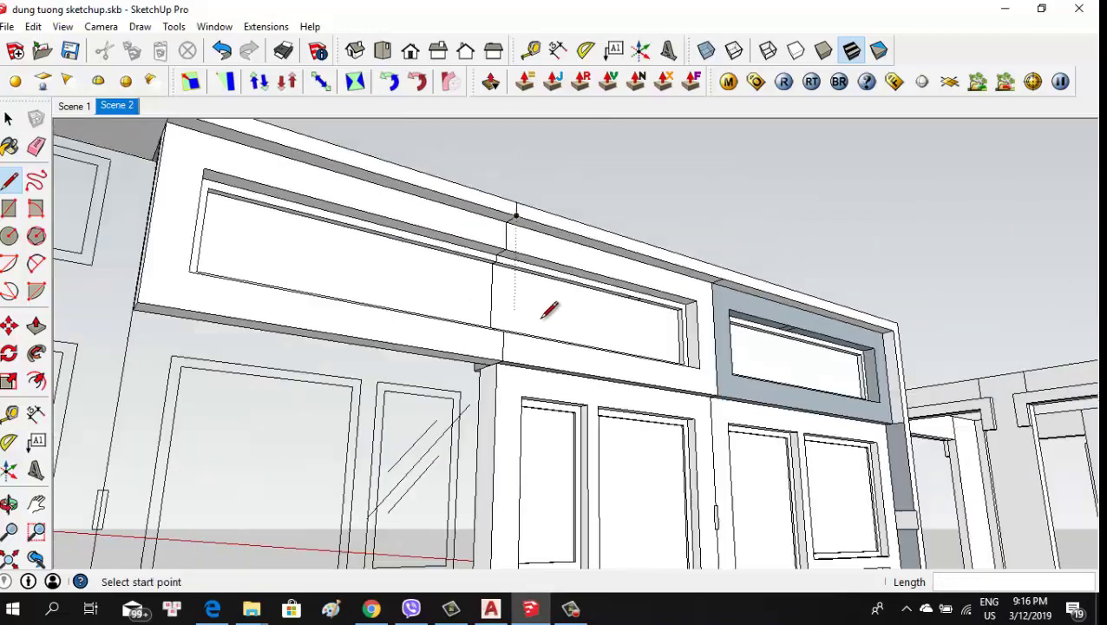
mouse_move(548, 309)
middle_mouse_down()
mouse_move(617, 452)
mouse_move(487, 425)
mouse_move(406, 367)
mouse_move(413, 361)
middle_mouse_up()
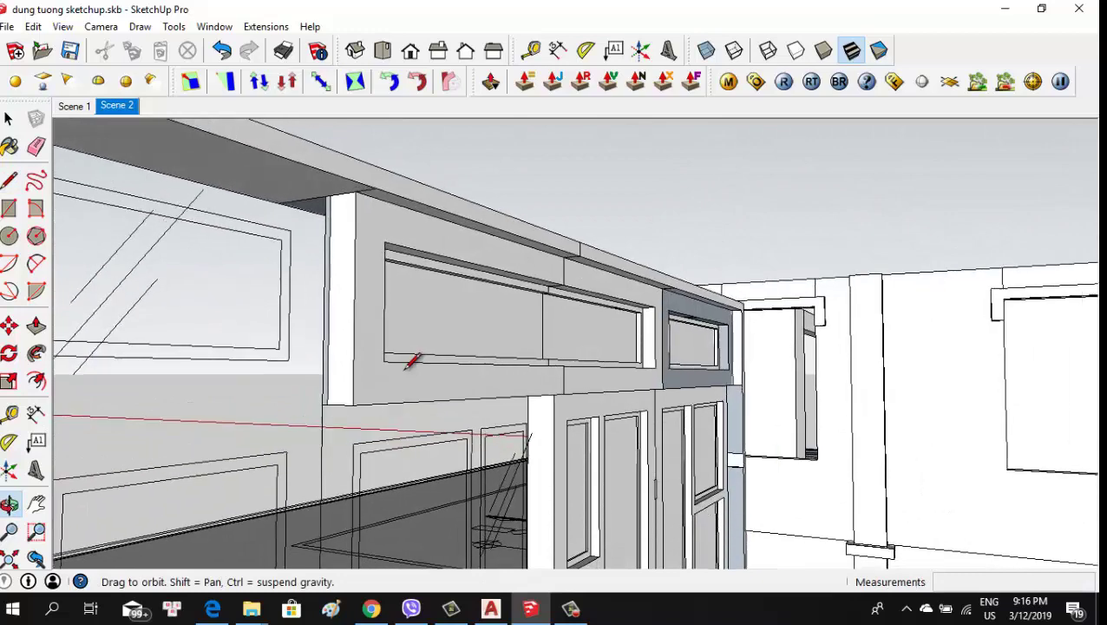
Push the rear transom face beside the cut in 40 mm, then a further 10 mm
key("p")
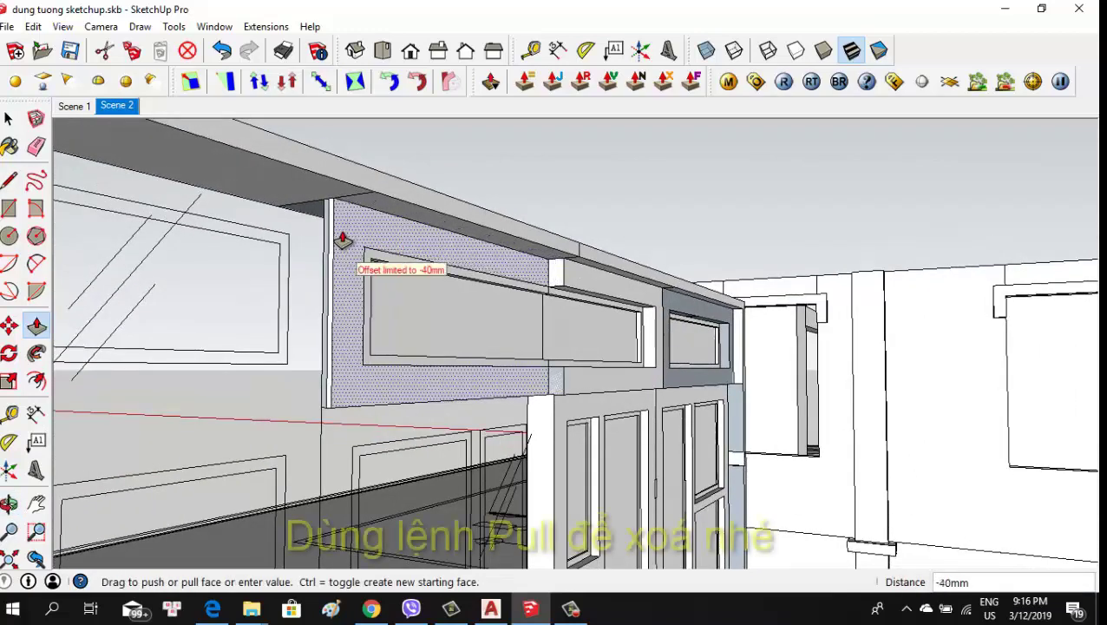
left_click(340, 236)
left_click(418, 252)
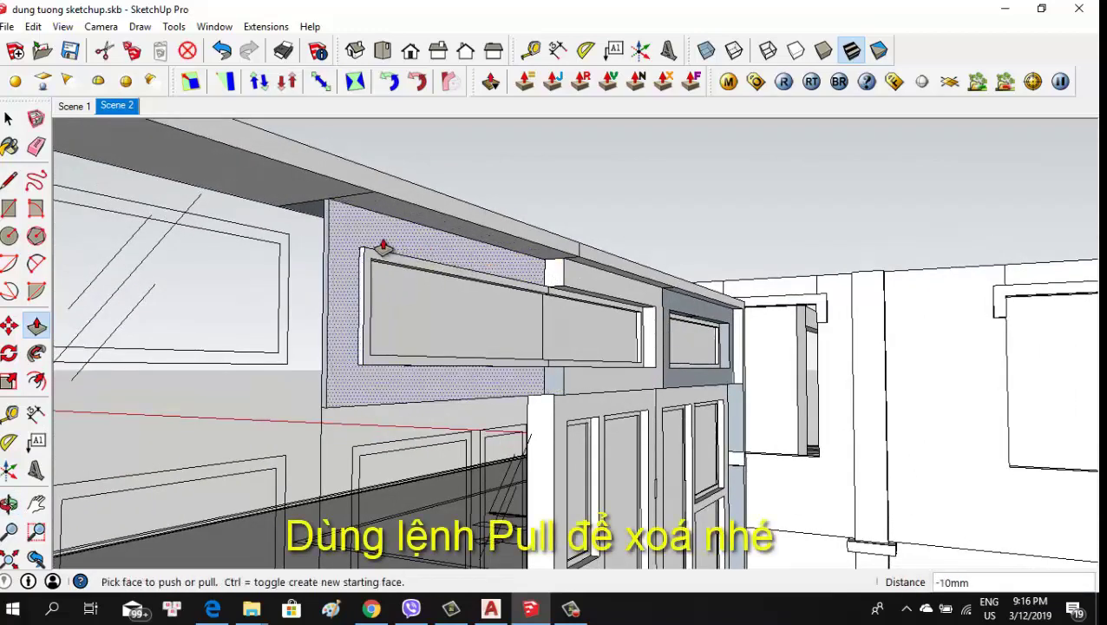
mouse_move(384, 250)
middle_mouse_down()
mouse_move(438, 321)
mouse_move(583, 321)
mouse_move(533, 320)
mouse_move(447, 344)
mouse_move(452, 289)
mouse_move(486, 365)
mouse_move(624, 385)
mouse_move(700, 363)
mouse_move(855, 364)
mouse_move(714, 371)
mouse_move(739, 378)
mouse_move(658, 388)
mouse_move(600, 348)
mouse_move(432, 316)
mouse_move(432, 365)
mouse_move(395, 401)
mouse_move(399, 386)
mouse_move(701, 445)
mouse_move(674, 436)
mouse_move(633, 453)
middle_mouse_up()
left_click(442, 281)
key("space")
left_click(655, 395)
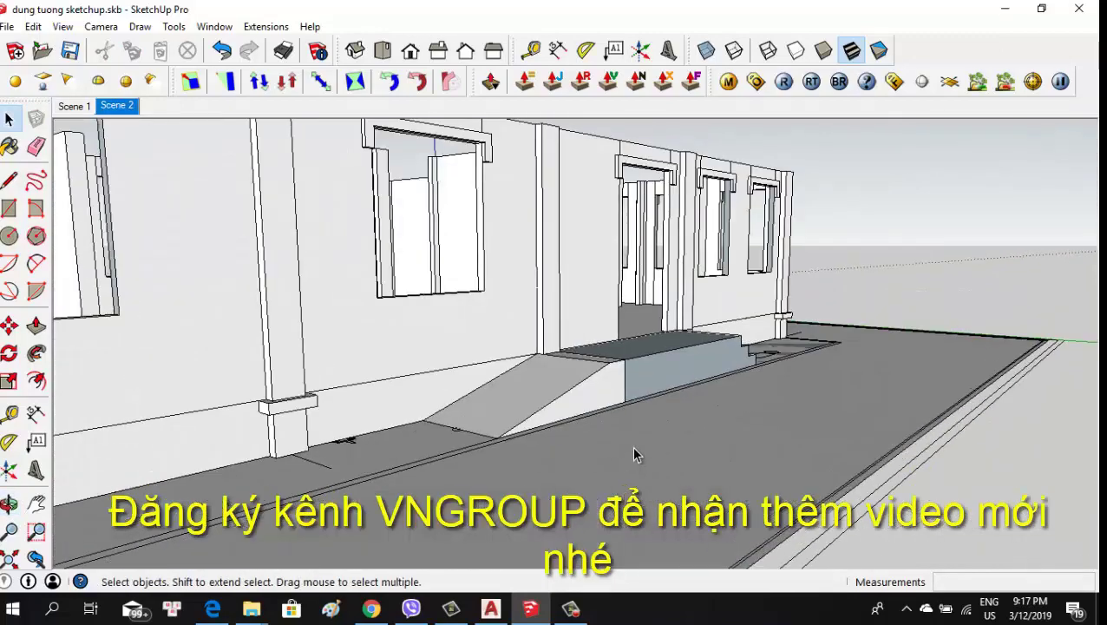
Select the wall panel beside the beam and recess its face by 15 mm
scroll(633, 451, "down", 3)
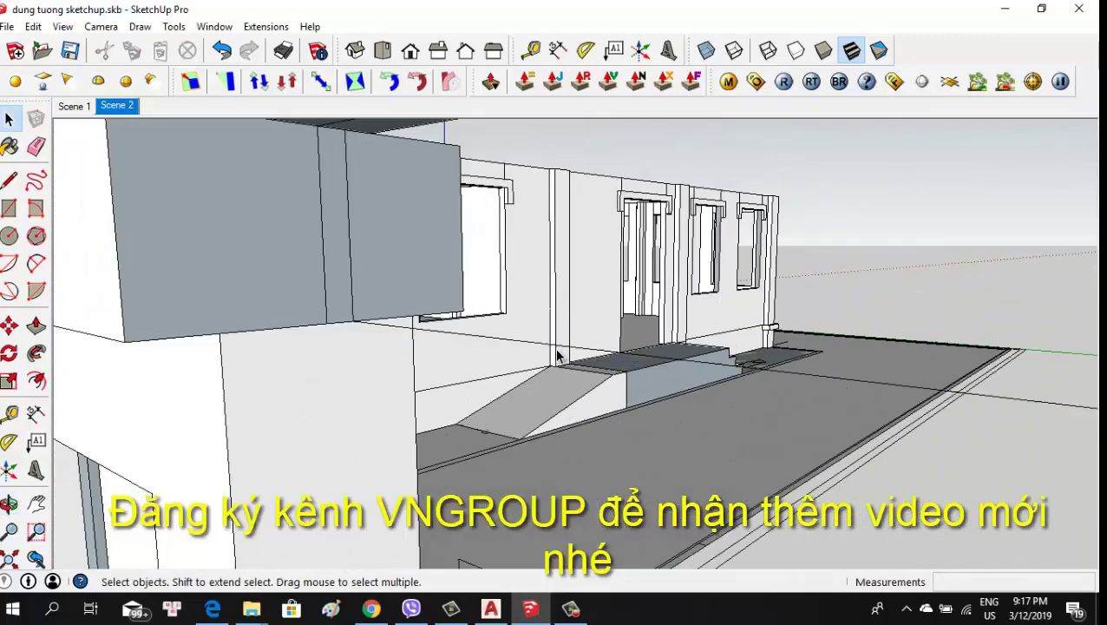
mouse_move(558, 356)
middle_mouse_down()
mouse_move(353, 291)
mouse_move(388, 391)
mouse_move(473, 467)
mouse_move(452, 400)
mouse_move(562, 402)
mouse_move(619, 419)
mouse_move(729, 415)
middle_mouse_up()
scroll(746, 397, "up", 2)
scroll(733, 397, "up", 1)
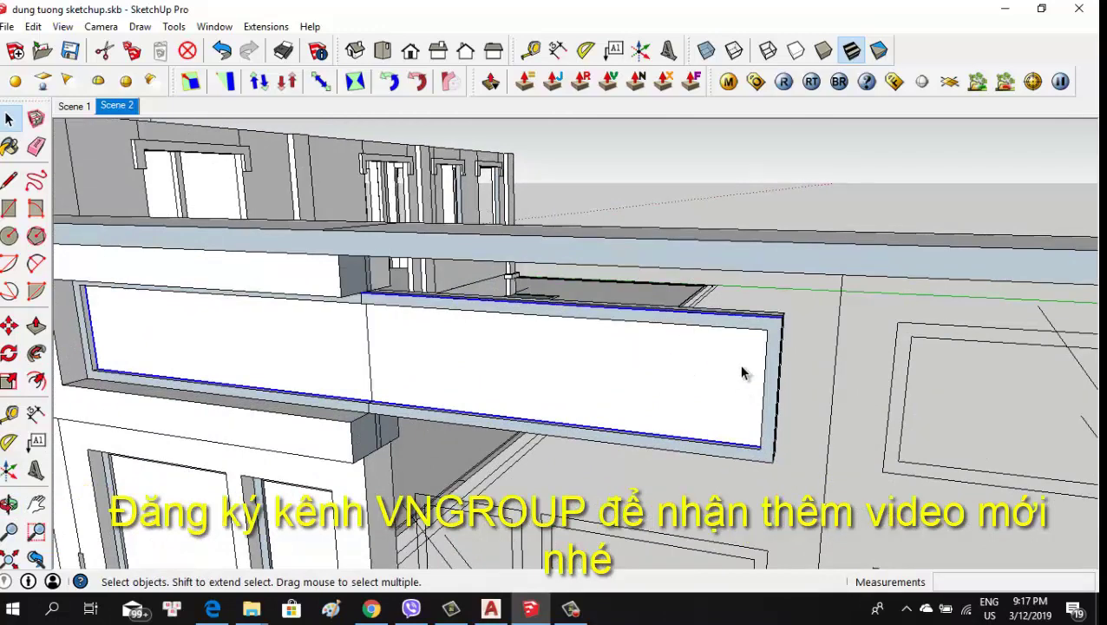
middle_click_drag(741, 373, 690, 329)
triple_click(682, 323)
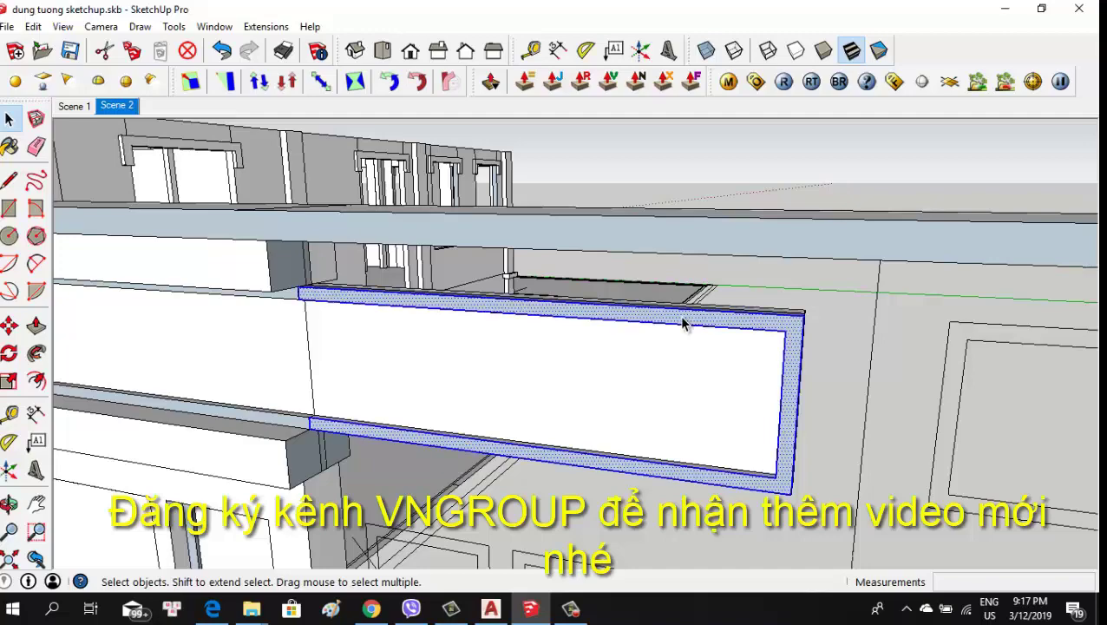
key("p")
mouse_move(682, 323)
middle_mouse_down()
mouse_move(457, 395)
mouse_move(821, 397)
mouse_move(682, 388)
mouse_move(610, 402)
mouse_move(591, 376)
mouse_move(690, 373)
mouse_move(724, 388)
middle_mouse_up()
left_click(591, 373)
left_click(631, 370)
Scale the panel with the green grip to half its length (0.50)
key("s")
mouse_move(762, 455)
middle_mouse_down()
mouse_move(815, 477)
mouse_move(889, 464)
mouse_move(875, 437)
mouse_move(799, 430)
middle_mouse_up()
left_click(890, 445)
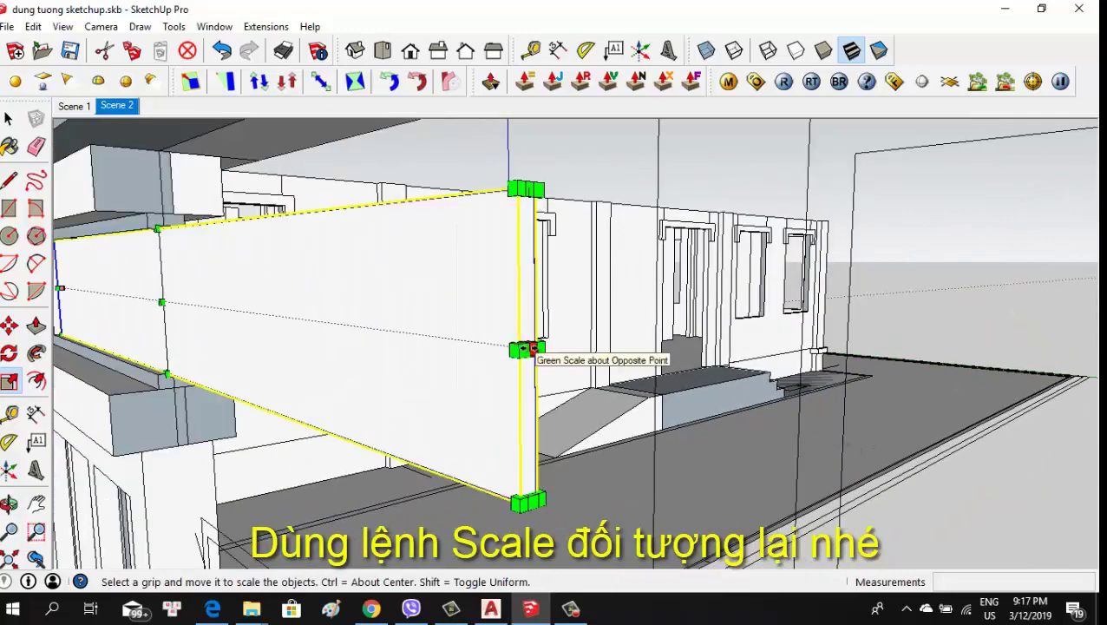
left_click_drag(531, 349, 167, 198)
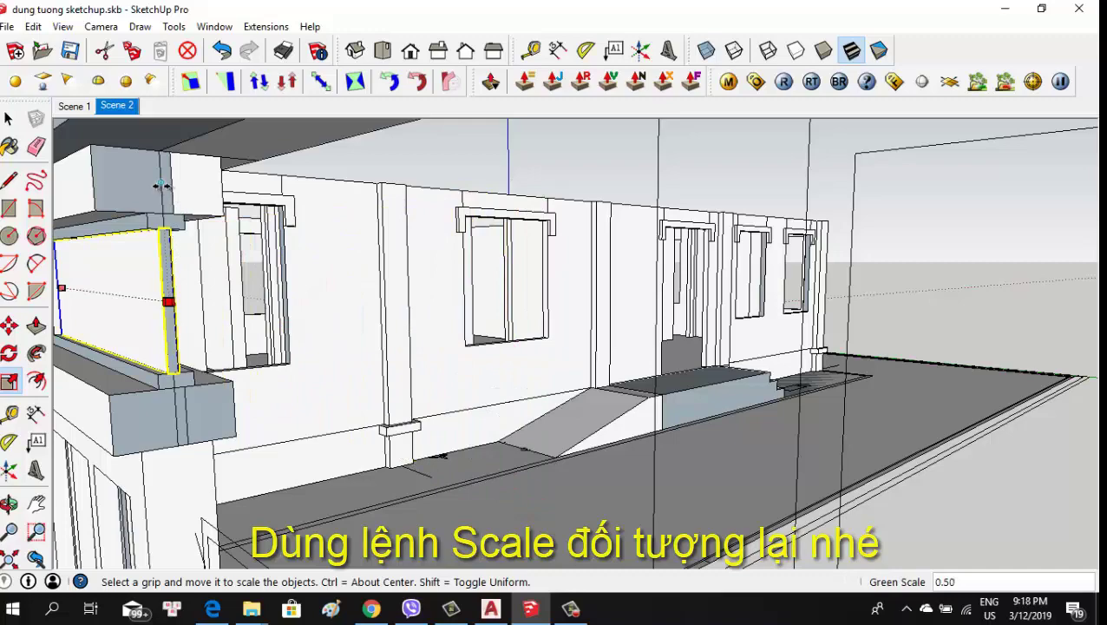
middle_click_drag(195, 295, 323, 291)
Erase the stray vertical edge splitting the wall face
key("space")
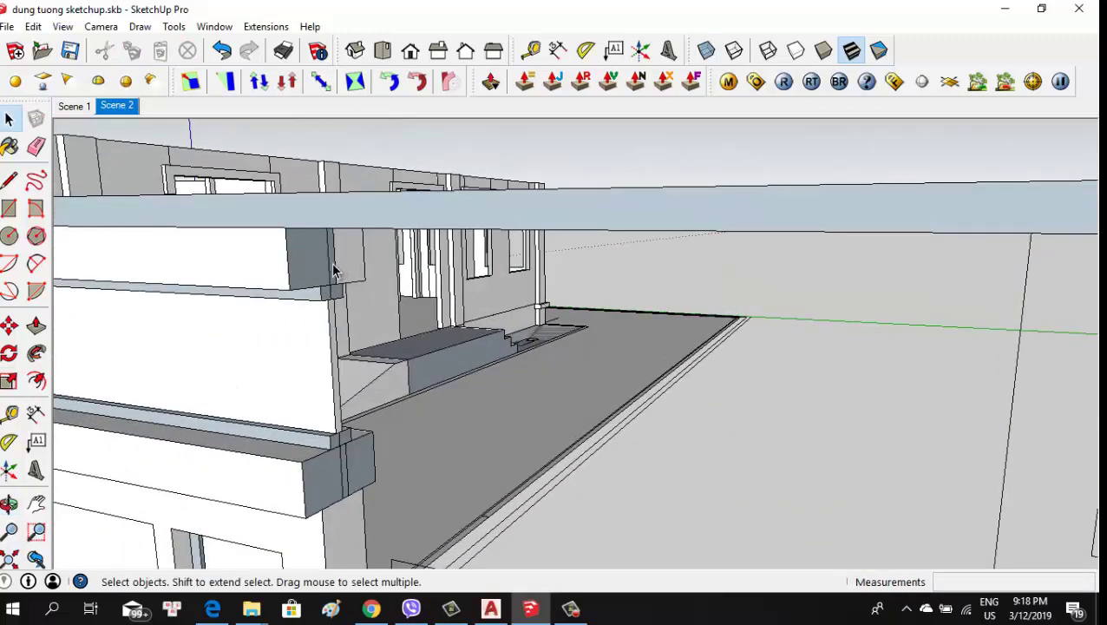
middle_click_drag(356, 502, 339, 455)
key("e")
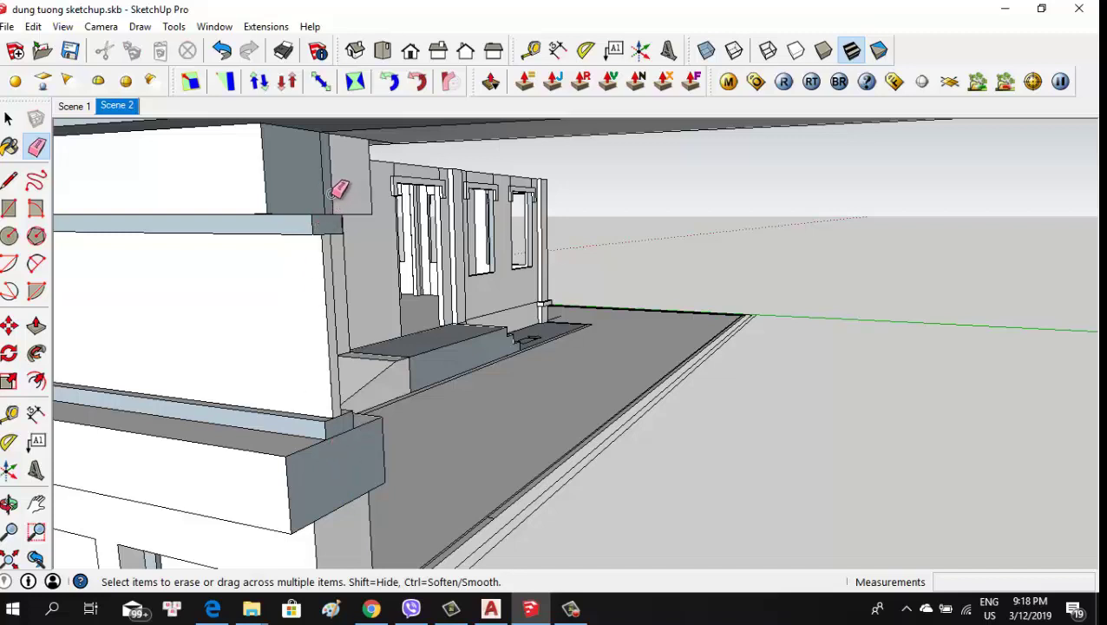
left_click(321, 186)
Orbit and zoom in on the small box between the door posts
mouse_move(342, 212)
middle_mouse_down()
mouse_move(377, 262)
mouse_move(489, 257)
middle_mouse_up()
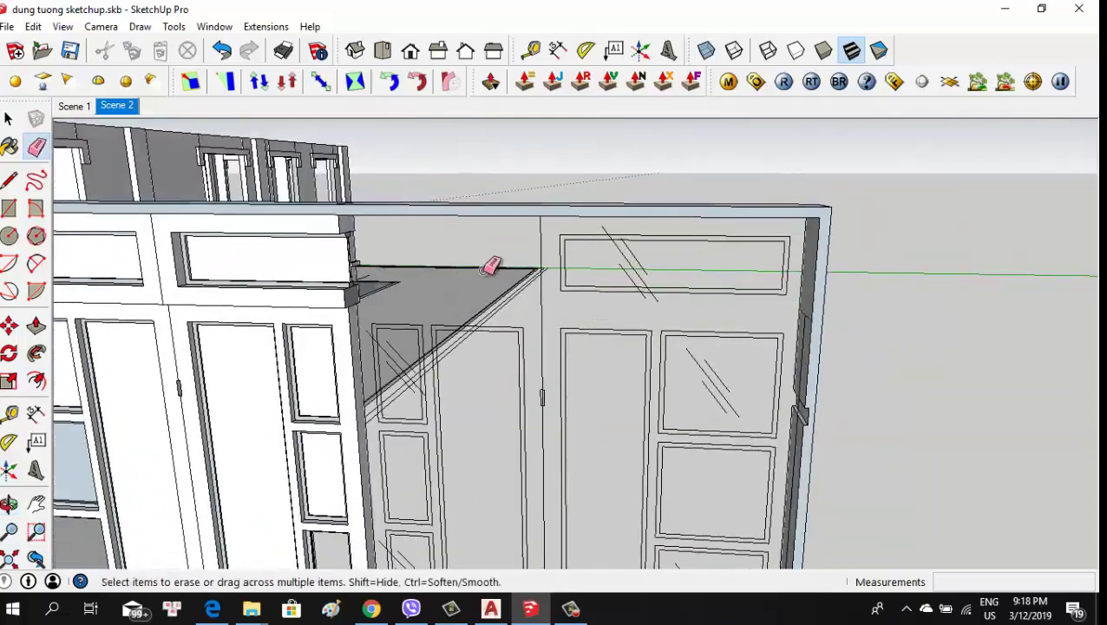
scroll(709, 464, "up", 5)
scroll(704, 420, "up", 2)
scroll(650, 277, "down", 1)
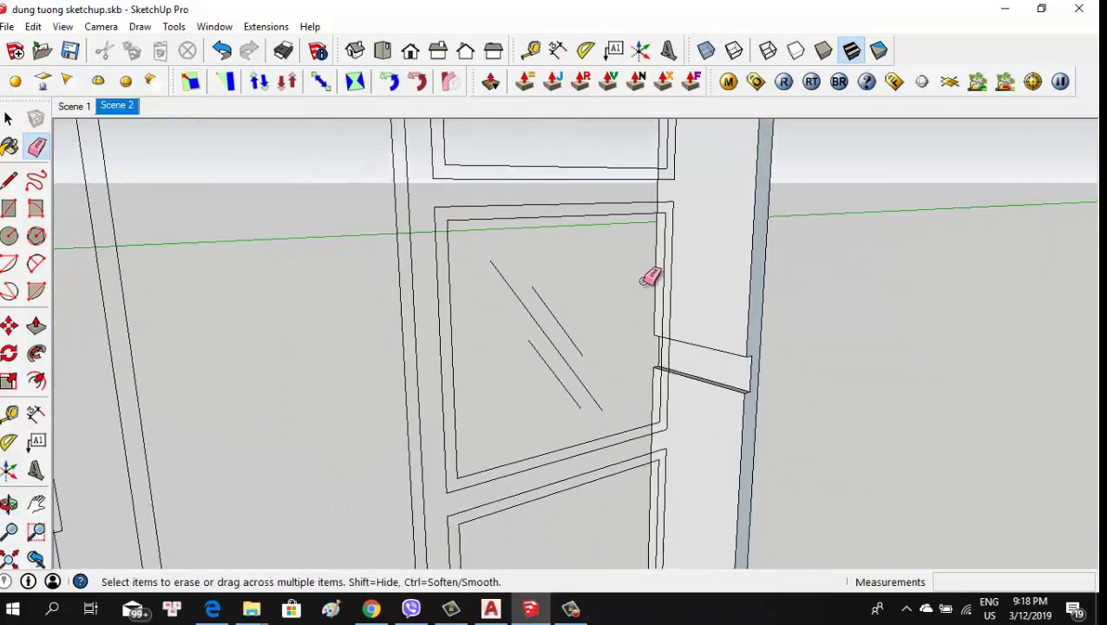
scroll(684, 262, "down", 3)
scroll(691, 383, "down", 3)
scroll(677, 422, "up", 2)
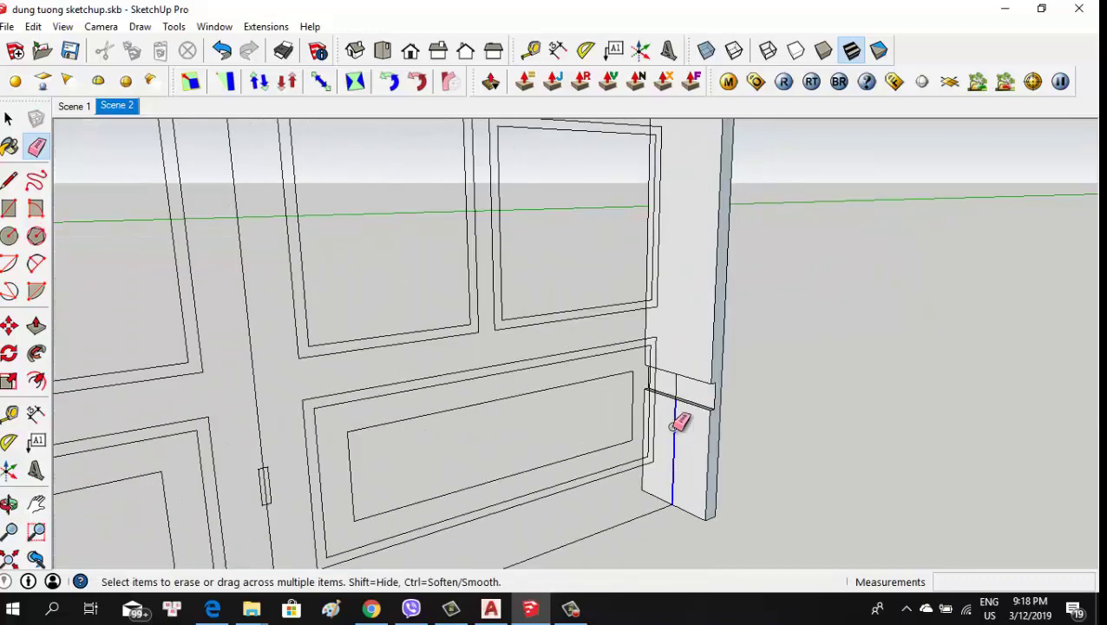
scroll(685, 379, "down", 2)
scroll(692, 418, "down", 2)
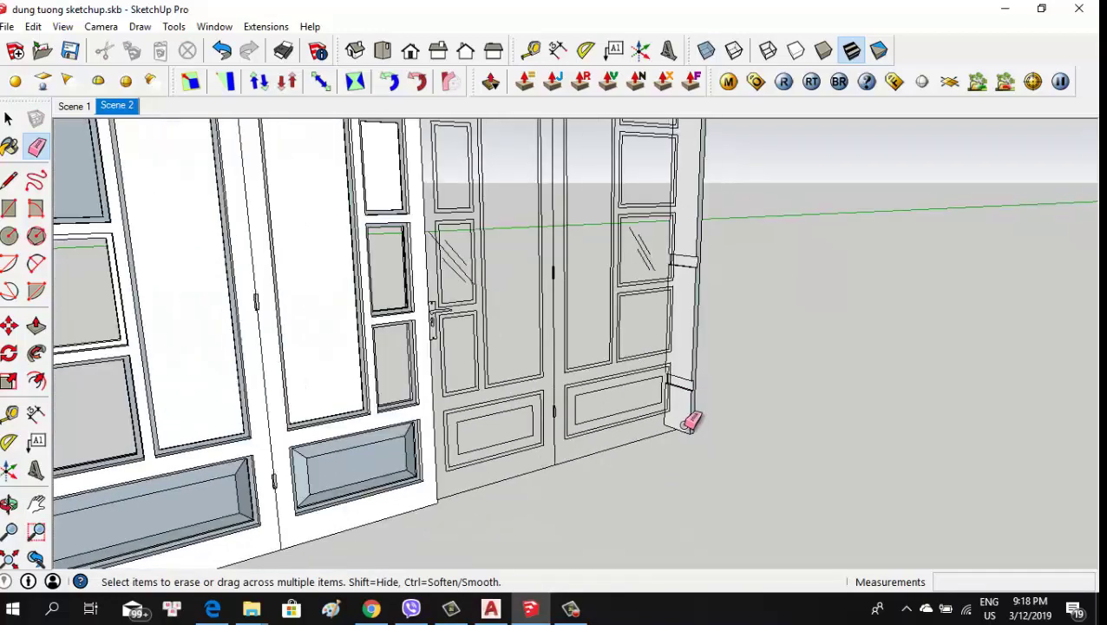
scroll(616, 432, "down", 1)
scroll(609, 425, "down", 2)
mouse_move(610, 423)
middle_mouse_down()
mouse_move(431, 294)
mouse_move(264, 391)
mouse_move(459, 321)
middle_mouse_up()
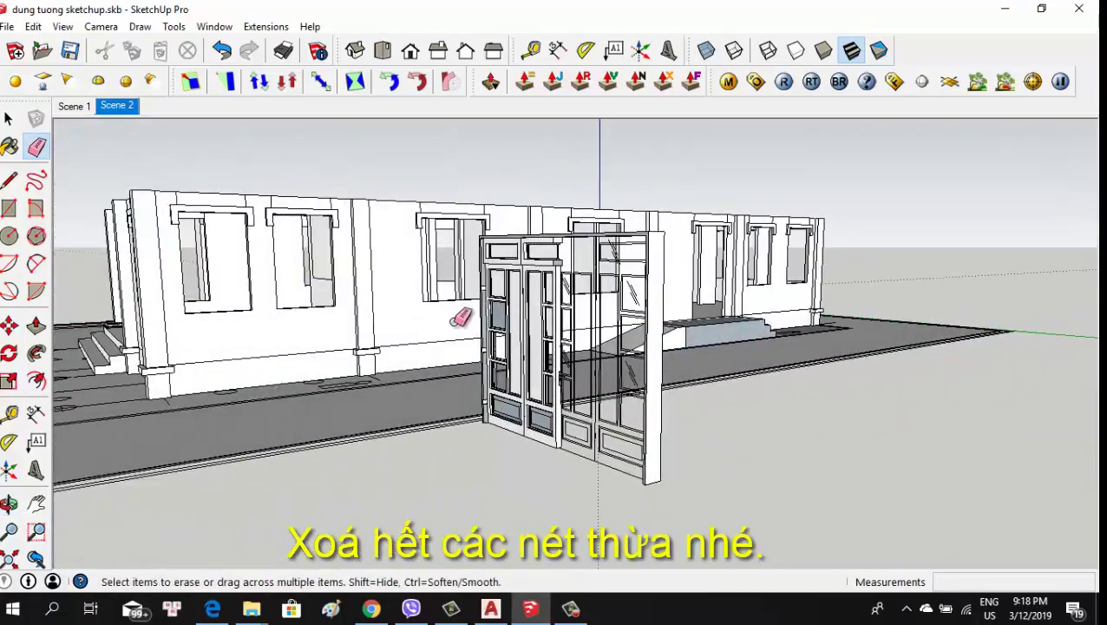
scroll(553, 378, "up", 3)
scroll(548, 358, "up", 2)
mouse_move(550, 355)
middle_mouse_down()
mouse_move(593, 455)
mouse_move(724, 440)
mouse_move(672, 432)
mouse_move(788, 413)
middle_mouse_up()
scroll(604, 351, "up", 1)
scroll(605, 351, "up", 2)
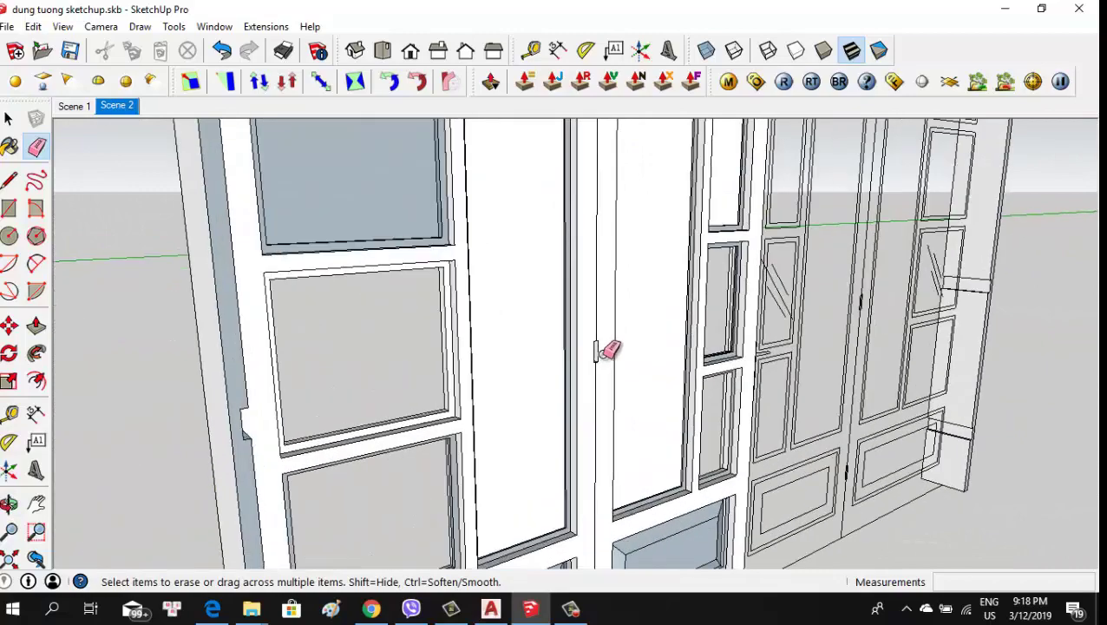
scroll(594, 351, "up", 2)
mouse_move(593, 350)
middle_mouse_down()
mouse_move(520, 371)
mouse_move(420, 341)
mouse_move(487, 350)
mouse_move(445, 275)
mouse_move(506, 309)
mouse_move(1038, 387)
mouse_move(1091, 351)
middle_mouse_up()
scroll(413, 314, "up", 2)
mouse_move(803, 358)
middle_mouse_down()
mouse_move(815, 380)
mouse_move(897, 365)
mouse_move(449, 402)
mouse_move(119, 447)
mouse_move(417, 450)
mouse_move(492, 428)
middle_mouse_up()
Erase the line dividing the box's front face so it becomes one face
key("e")
key("space")
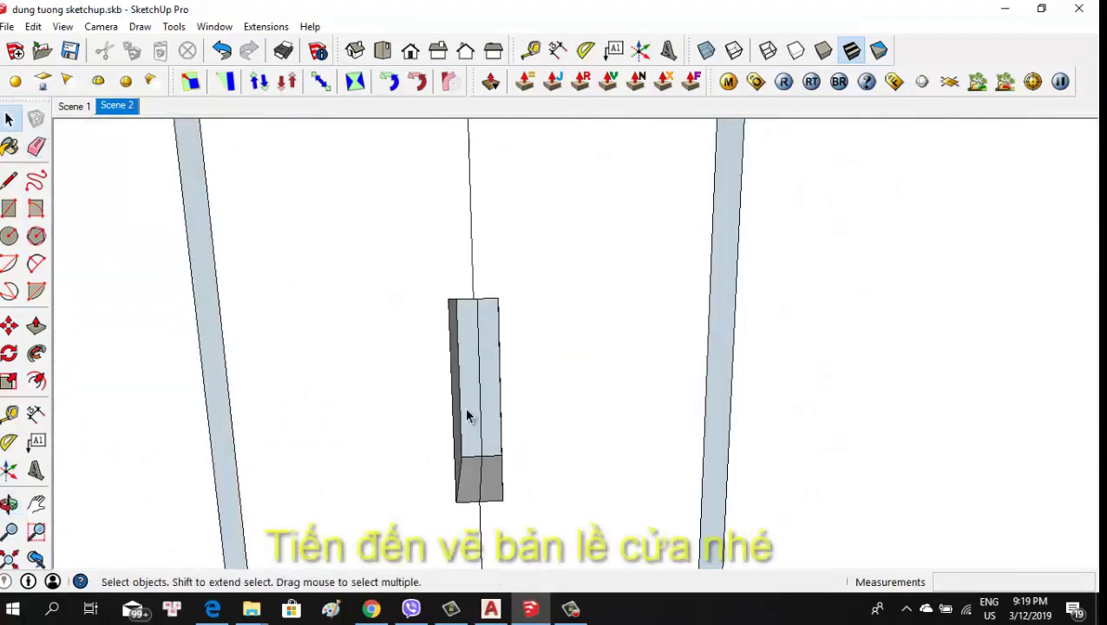
scroll(475, 422, "up", 2)
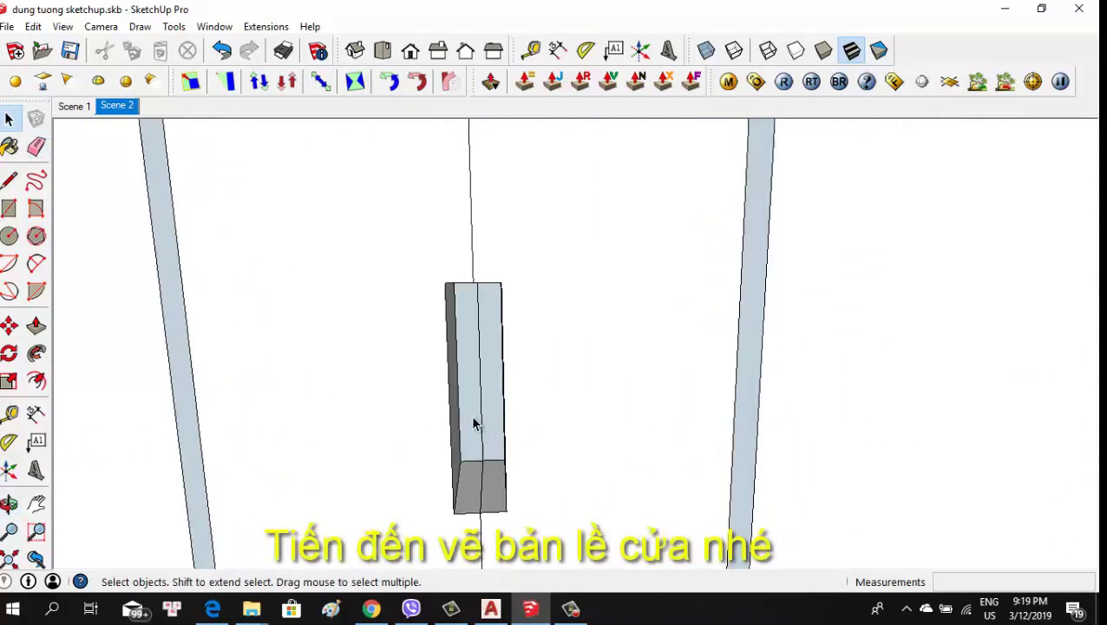
scroll(468, 423, "up", 3)
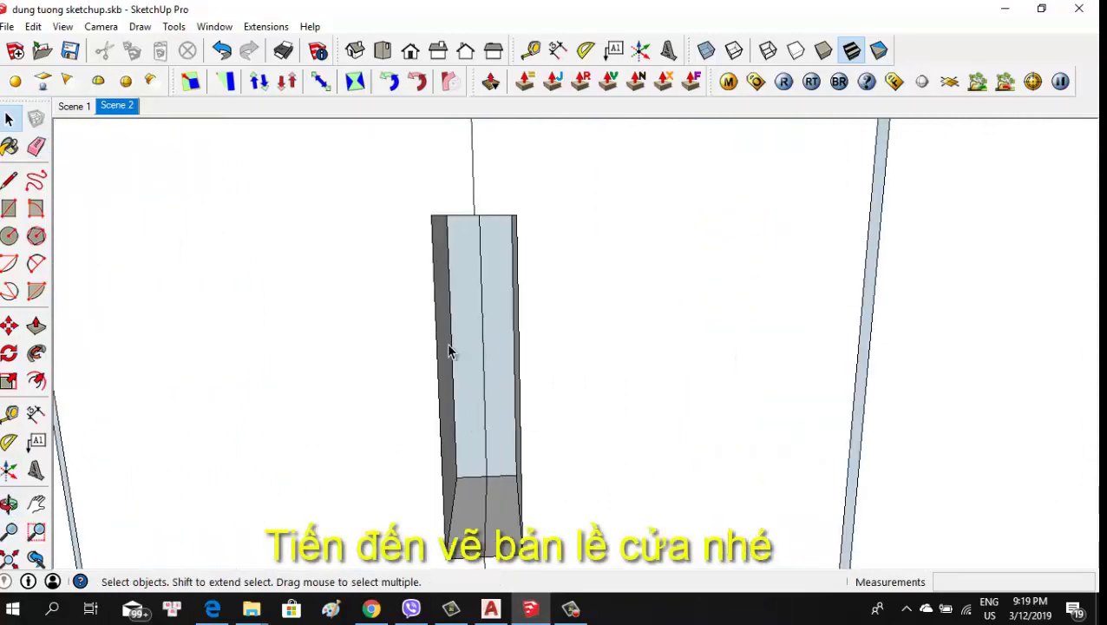
left_click(475, 382)
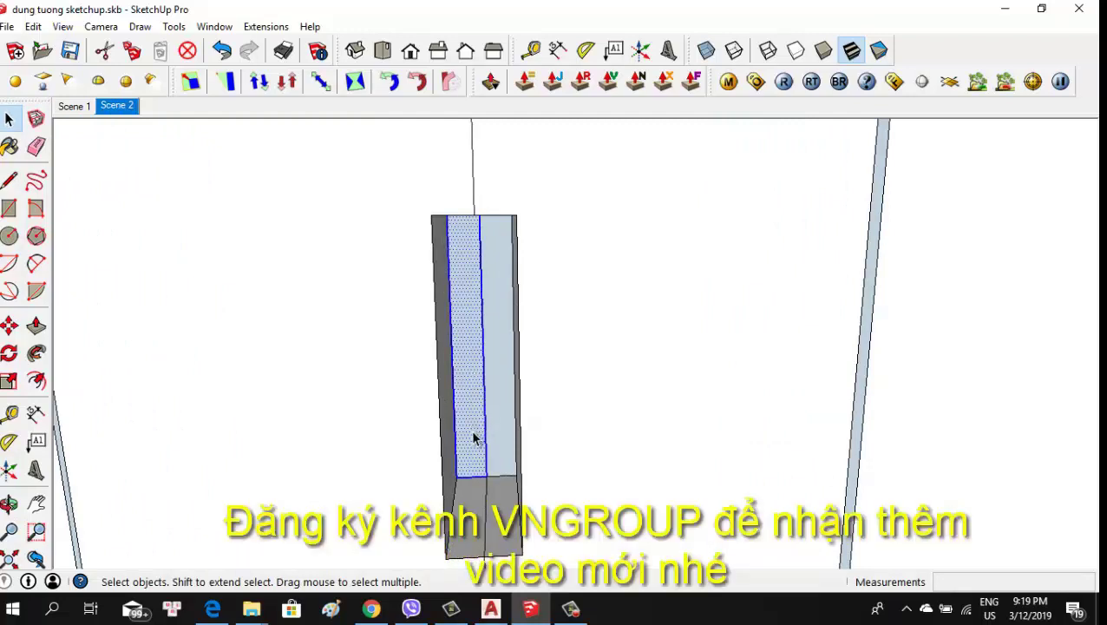
key("e")
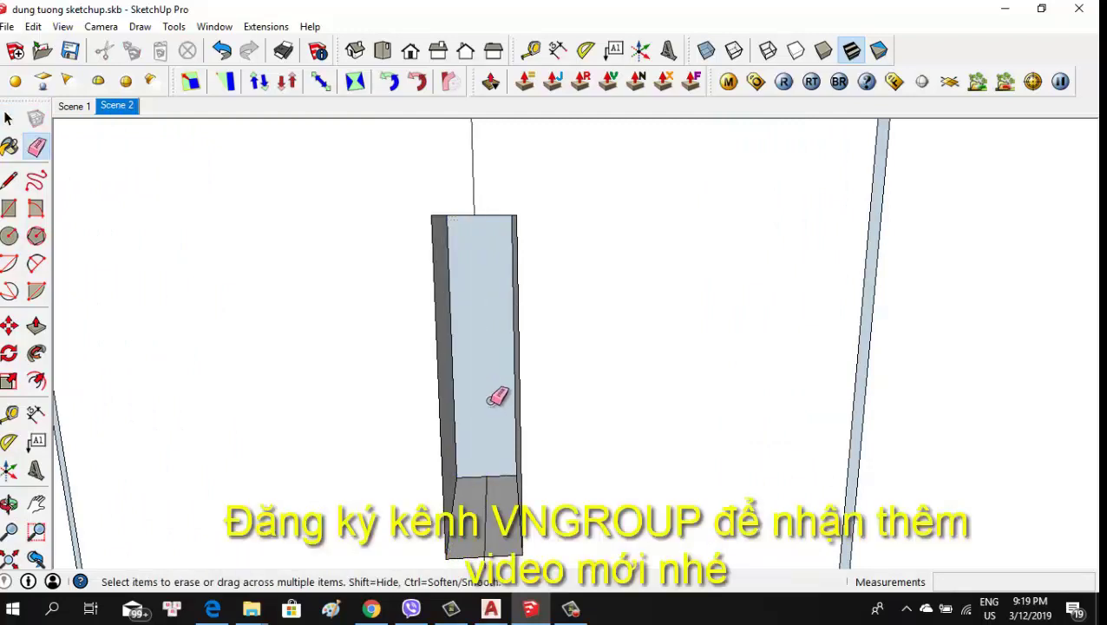
key("space")
left_click(489, 405)
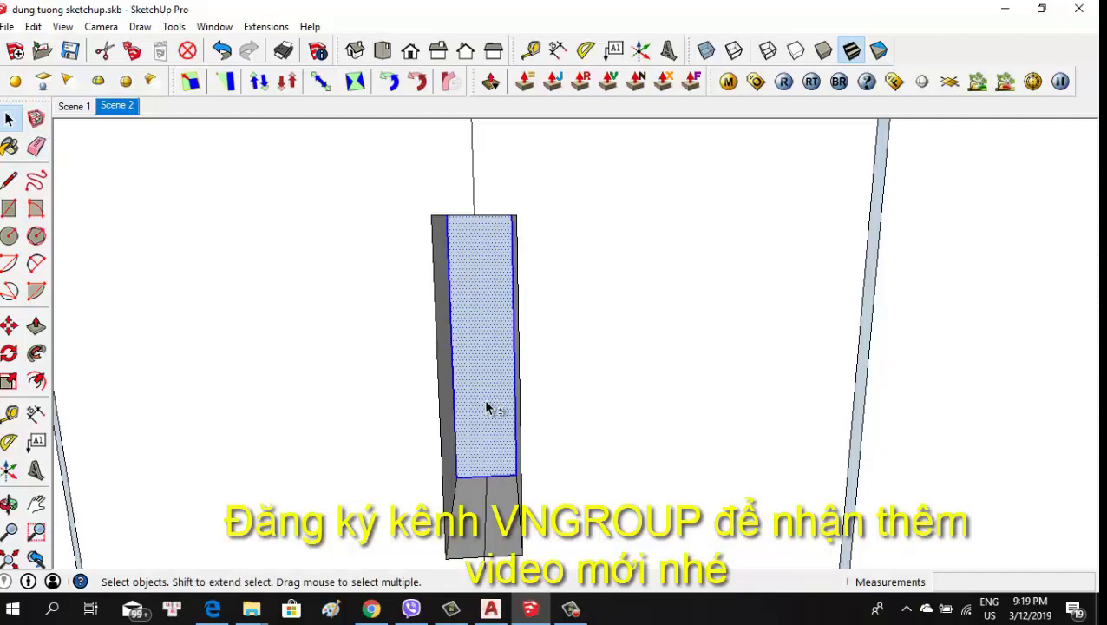
mouse_move(489, 408)
middle_mouse_down()
mouse_move(497, 445)
mouse_move(486, 445)
middle_mouse_up()
Pull the box's merged front face out 5 mm
key("p")
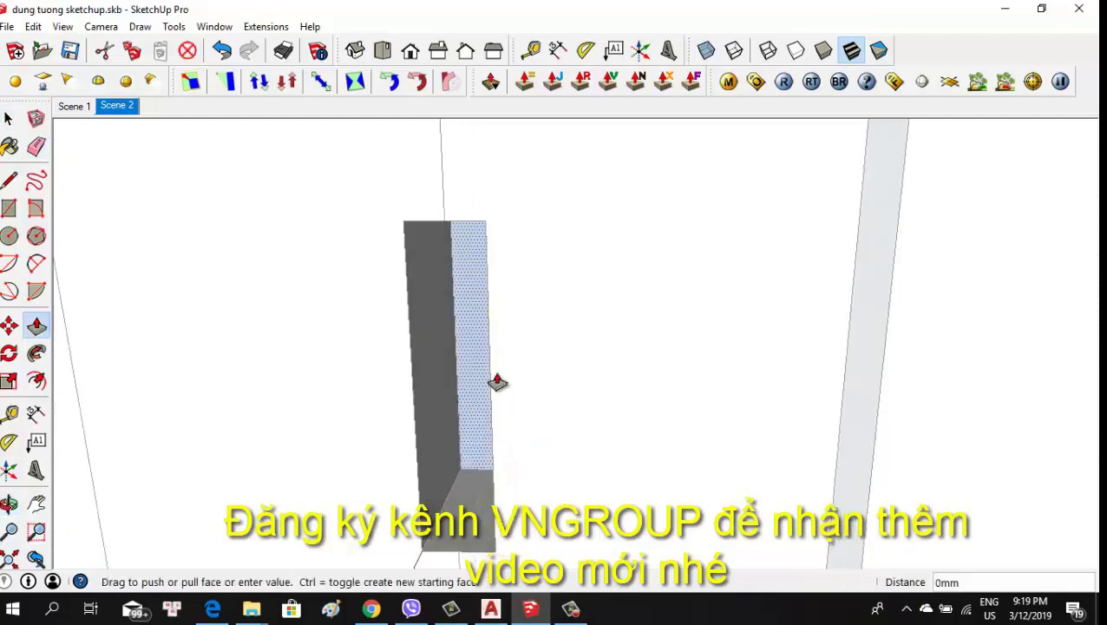
left_click_drag(497, 382, 564, 328)
middle_click_drag(524, 400, 408, 438)
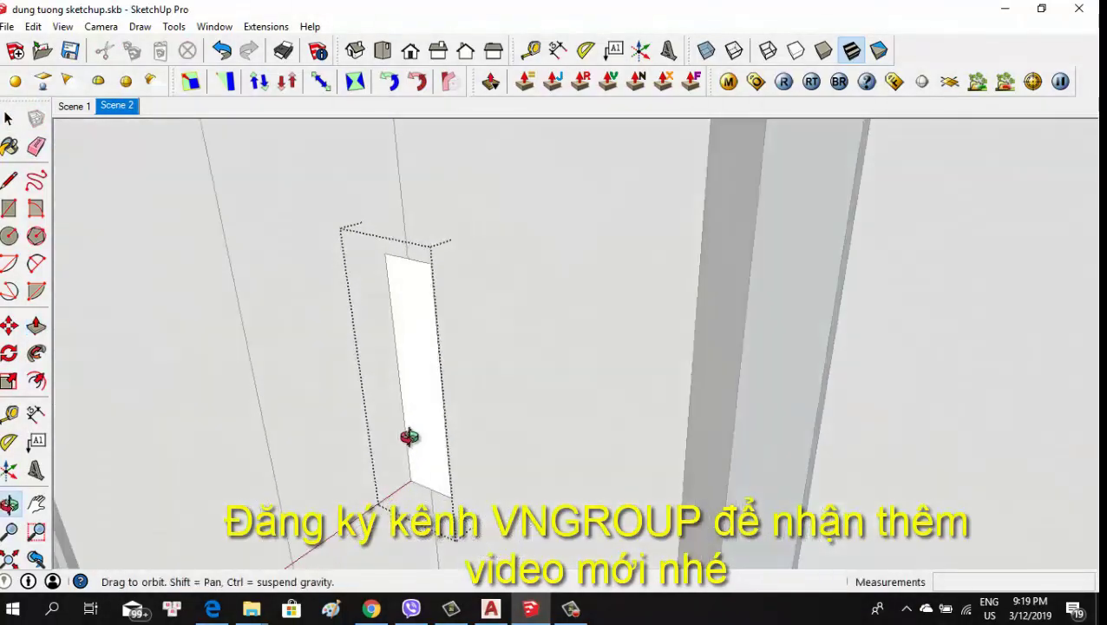
left_click(415, 388)
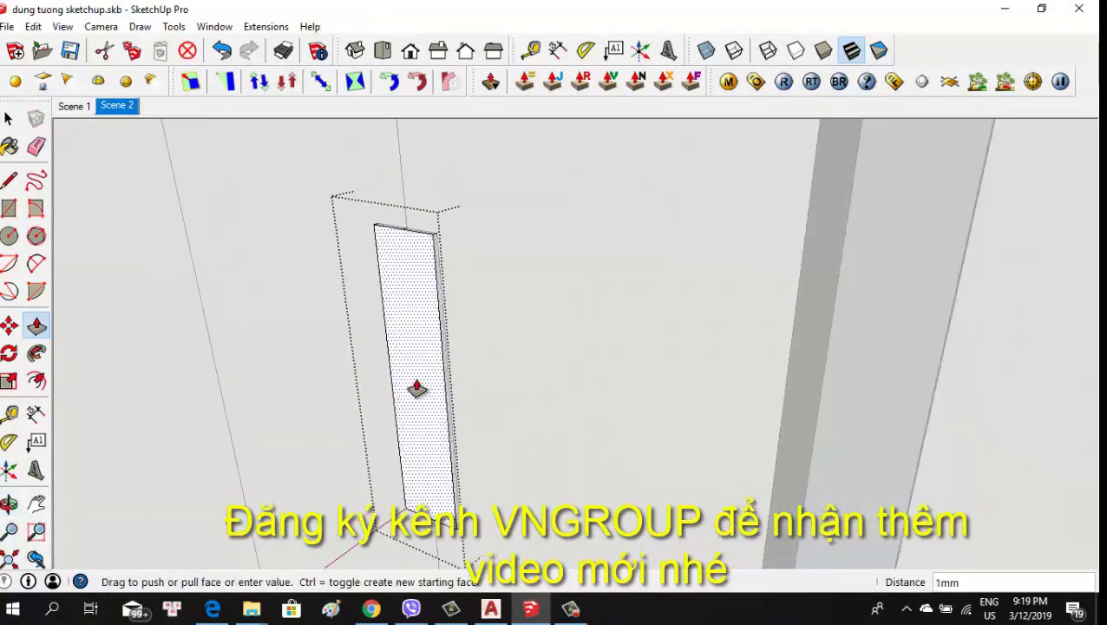
type("5")
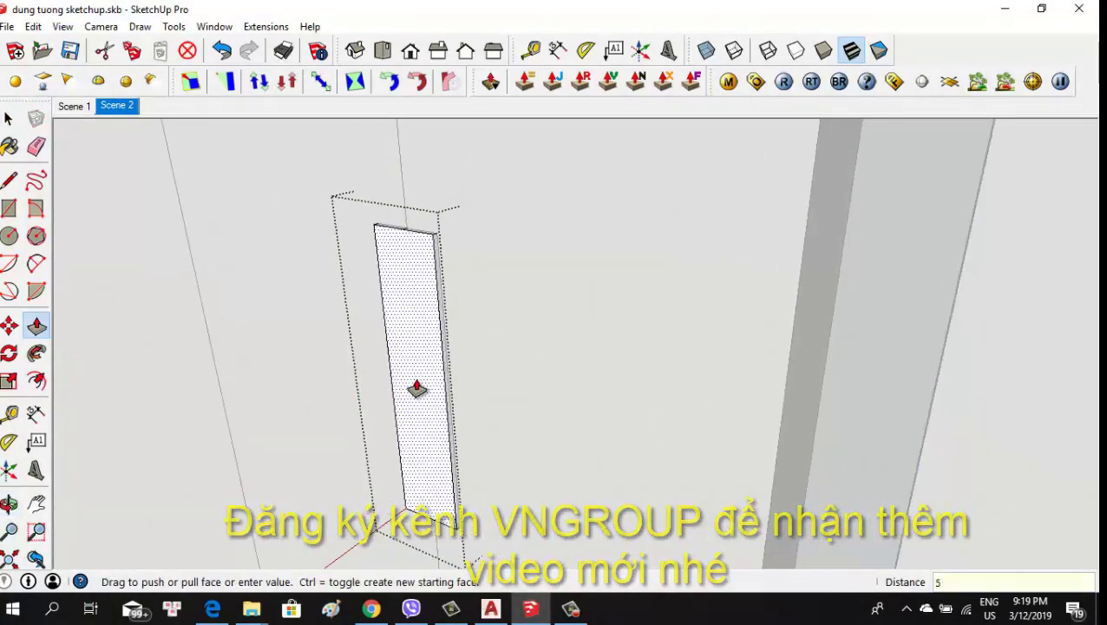
key("Return")
middle_click_drag(416, 388, 556, 409)
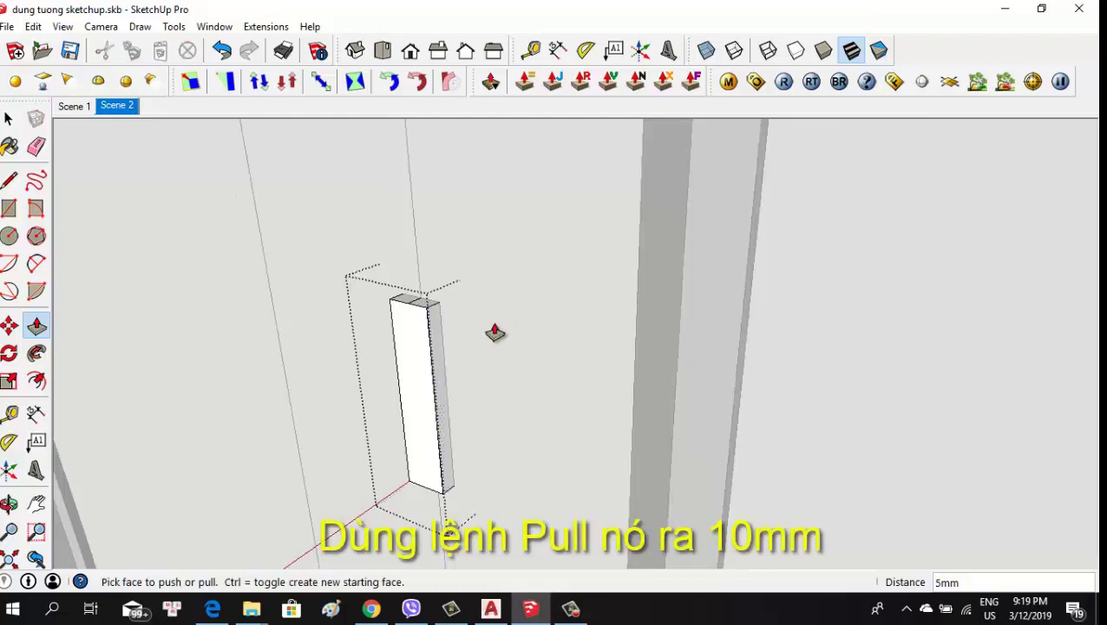
scroll(434, 382, "up", 2)
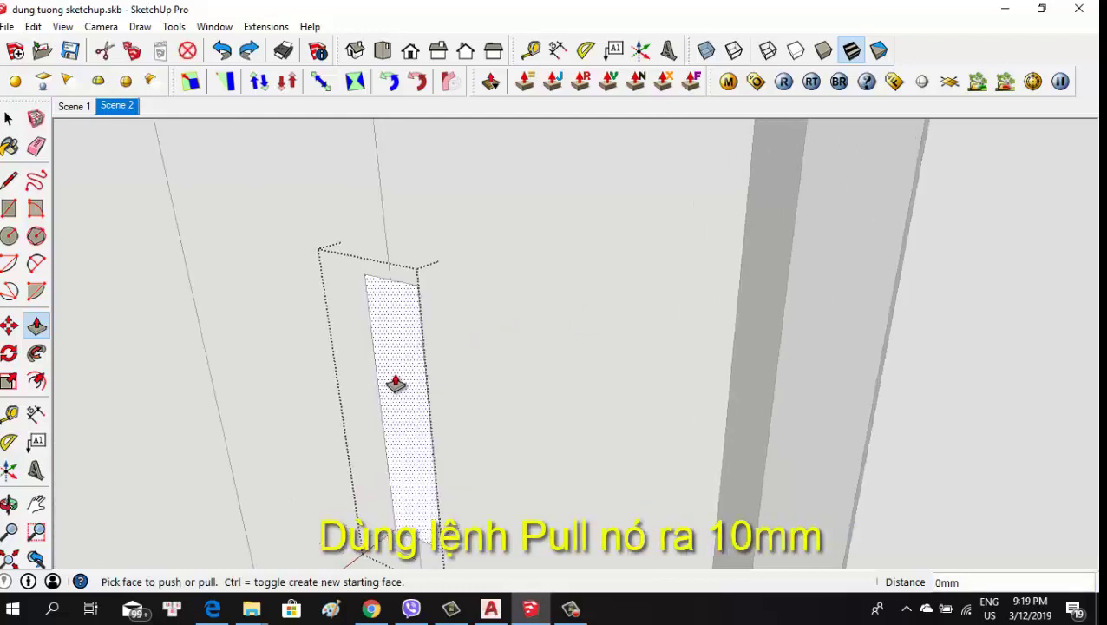
left_click(390, 390)
mouse_move(366, 402)
middle_mouse_down()
mouse_move(452, 402)
mouse_move(430, 388)
middle_mouse_up()
Undo the accidental erase of the box's top edge, restoring its front face
key("e")
left_click_drag(420, 337, 418, 335)
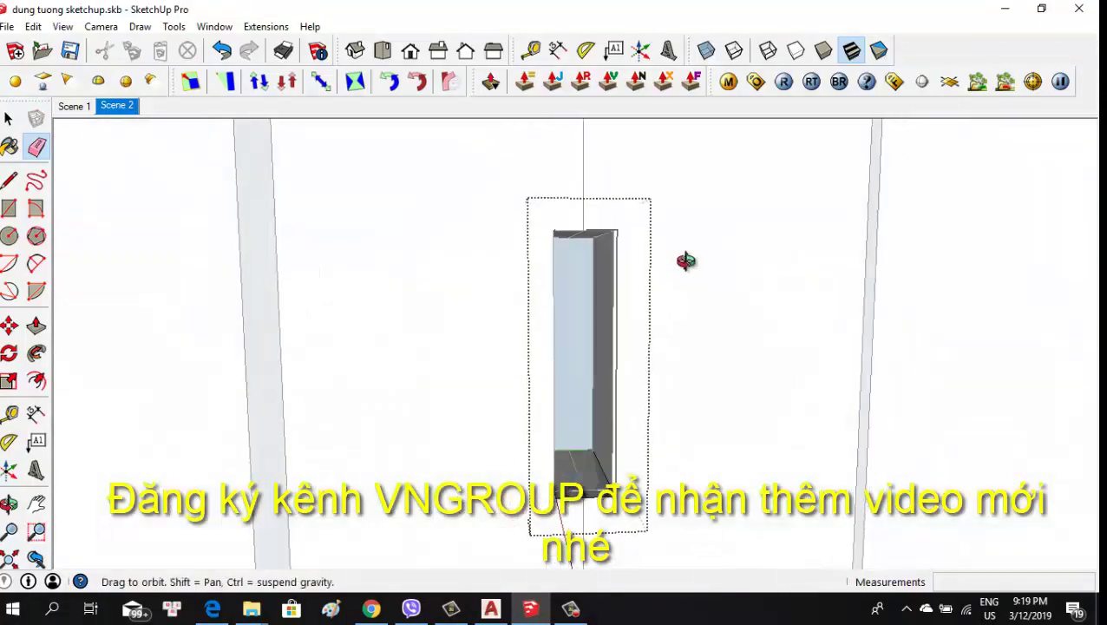
middle_click_drag(623, 351, 687, 260)
key("ctrl+z")
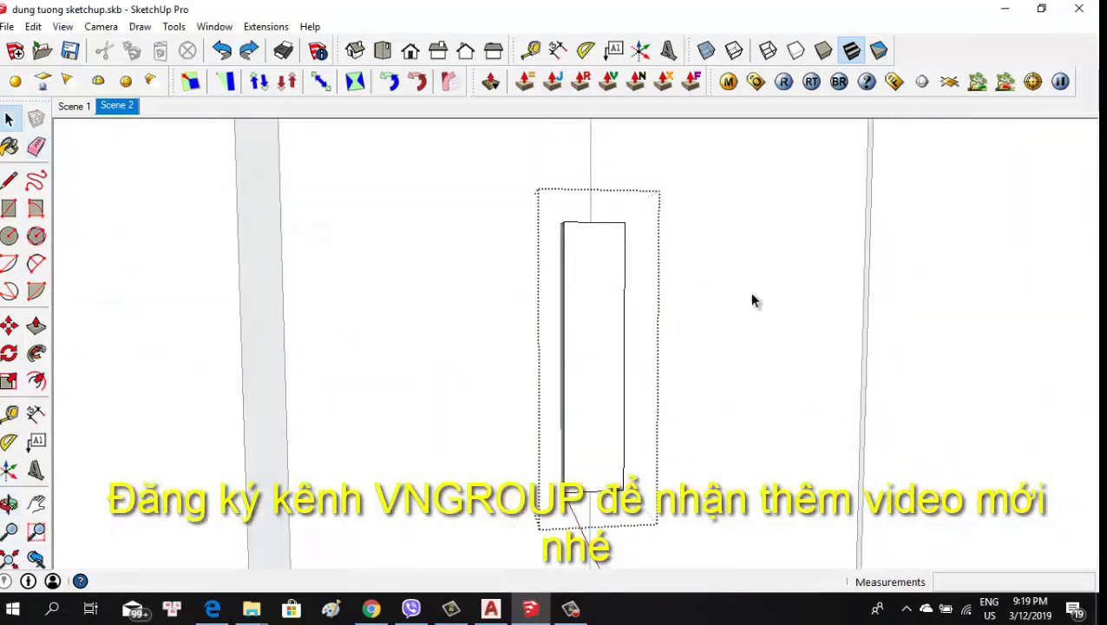
Orbit and zoom to the hinge block on the door and window frame
key("space")
scroll(713, 380, "down", 2)
scroll(713, 380, "down", 2)
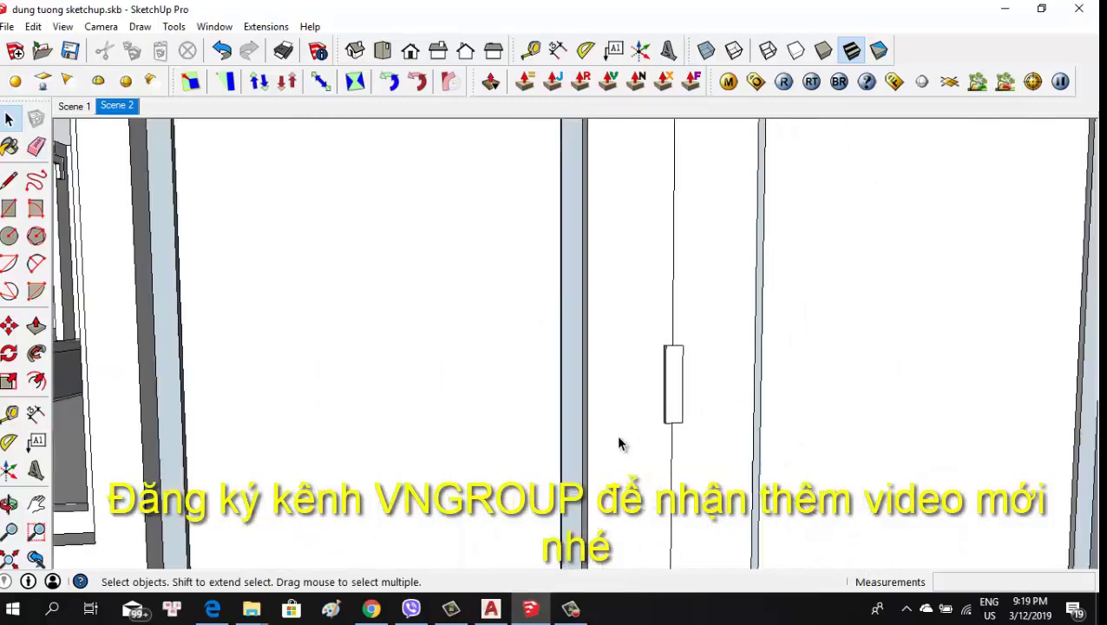
mouse_move(620, 445)
middle_mouse_down()
mouse_move(860, 462)
mouse_move(638, 391)
mouse_move(685, 434)
mouse_move(880, 445)
mouse_move(846, 420)
middle_mouse_up()
scroll(780, 363, "up", 3)
scroll(781, 408, "up", 3)
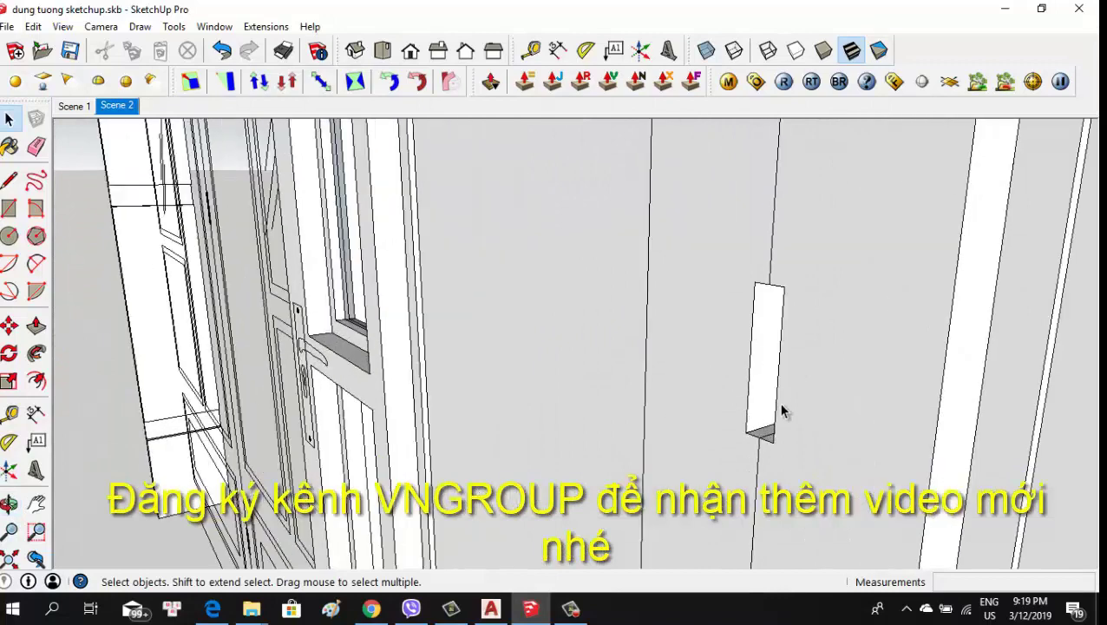
scroll(781, 408, "up", 3)
mouse_move(781, 408)
middle_mouse_down()
mouse_move(946, 394)
mouse_move(772, 328)
mouse_move(778, 425)
middle_mouse_up()
Pull the hinge block's recessed face outward so it becomes a solid piece
key("p")
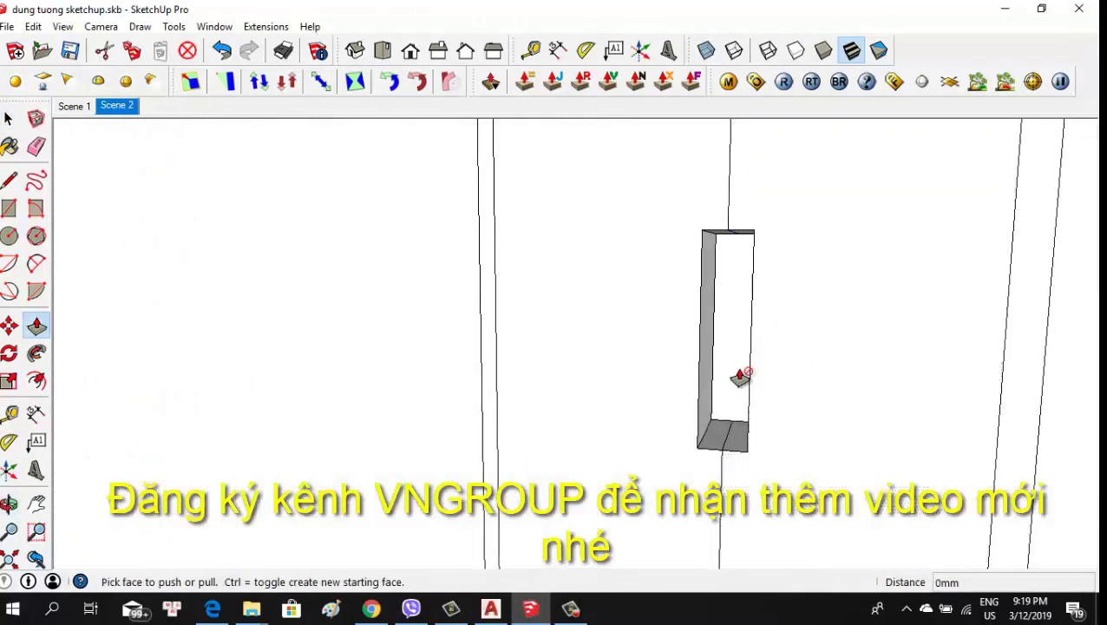
key("space")
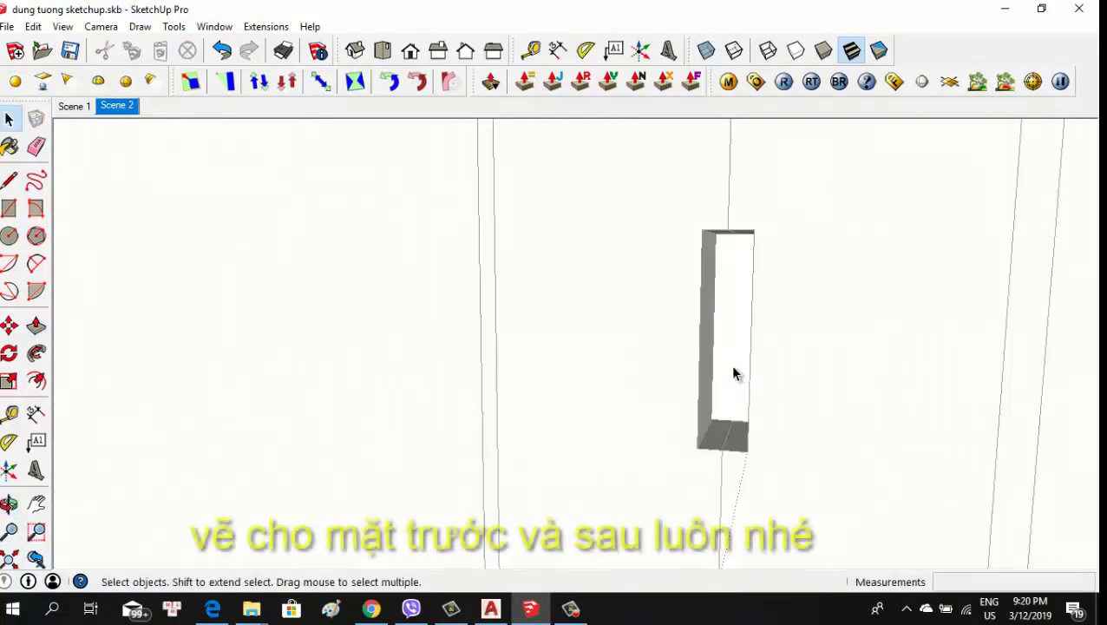
key("p")
left_click(732, 374)
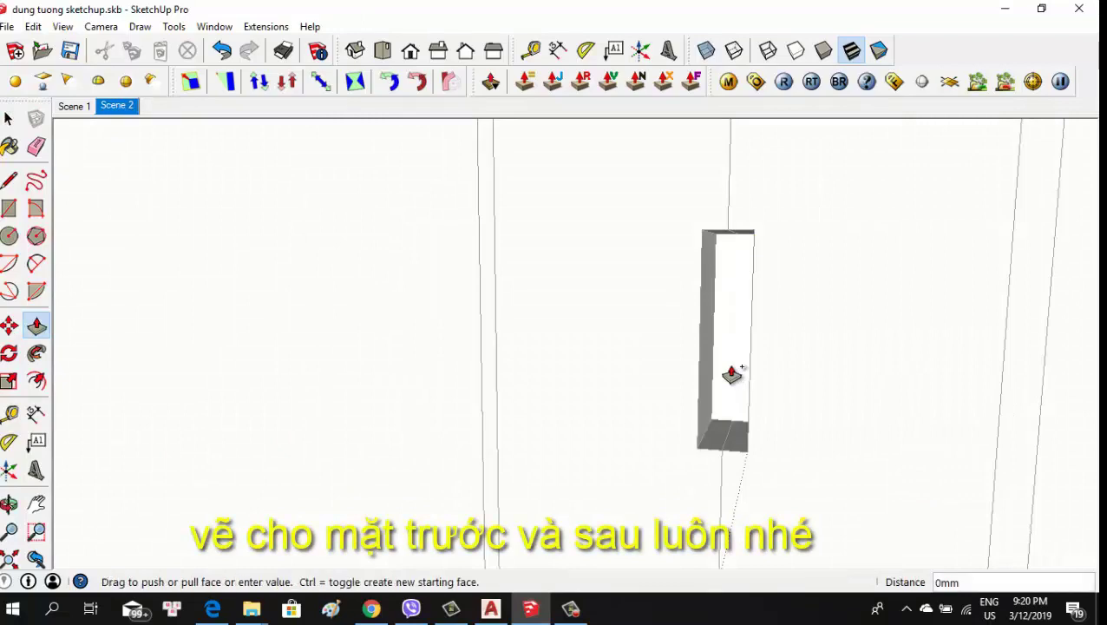
left_click(781, 375)
left_click(722, 368)
left_click(722, 367)
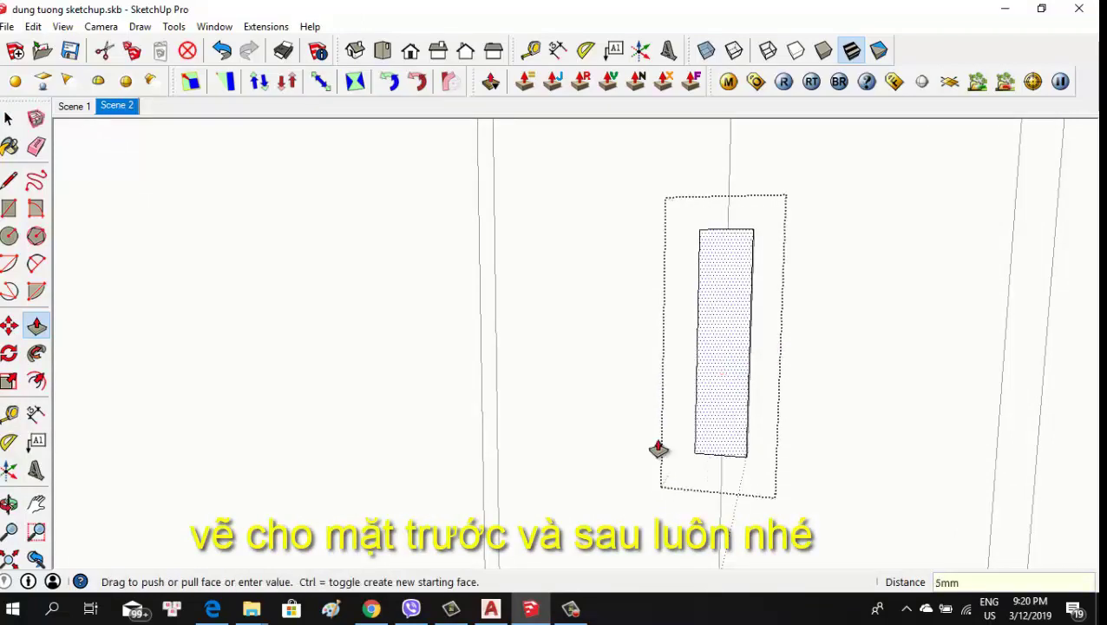
scroll(668, 465, "down", 3)
mouse_move(676, 477)
middle_mouse_down()
mouse_move(196, 533)
mouse_move(704, 388)
middle_mouse_up()
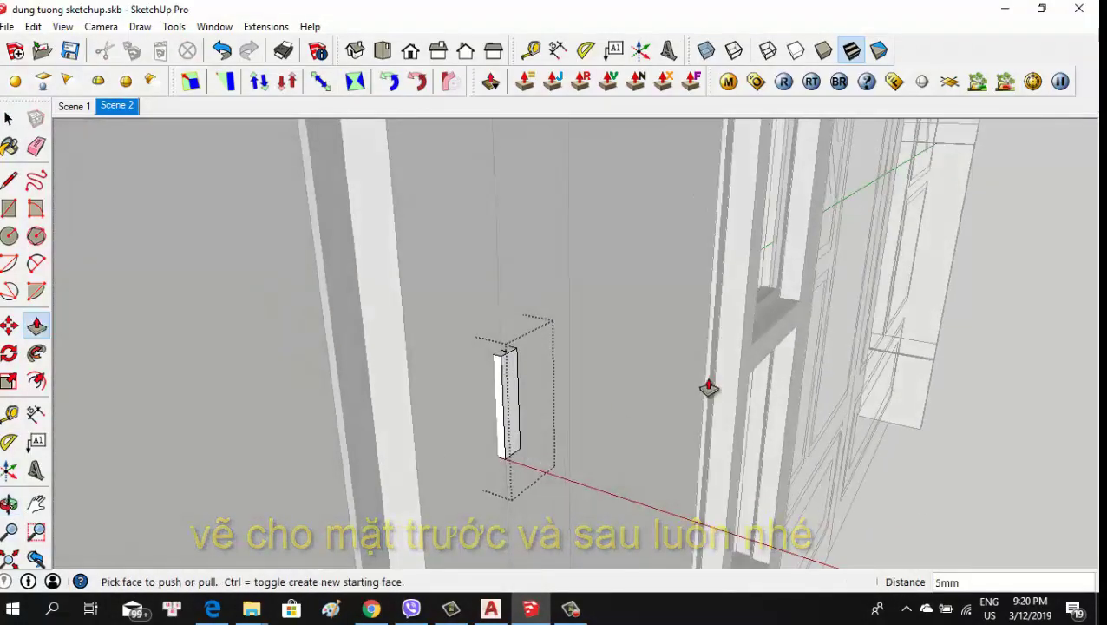
key("space")
scroll(480, 388, "up", 5)
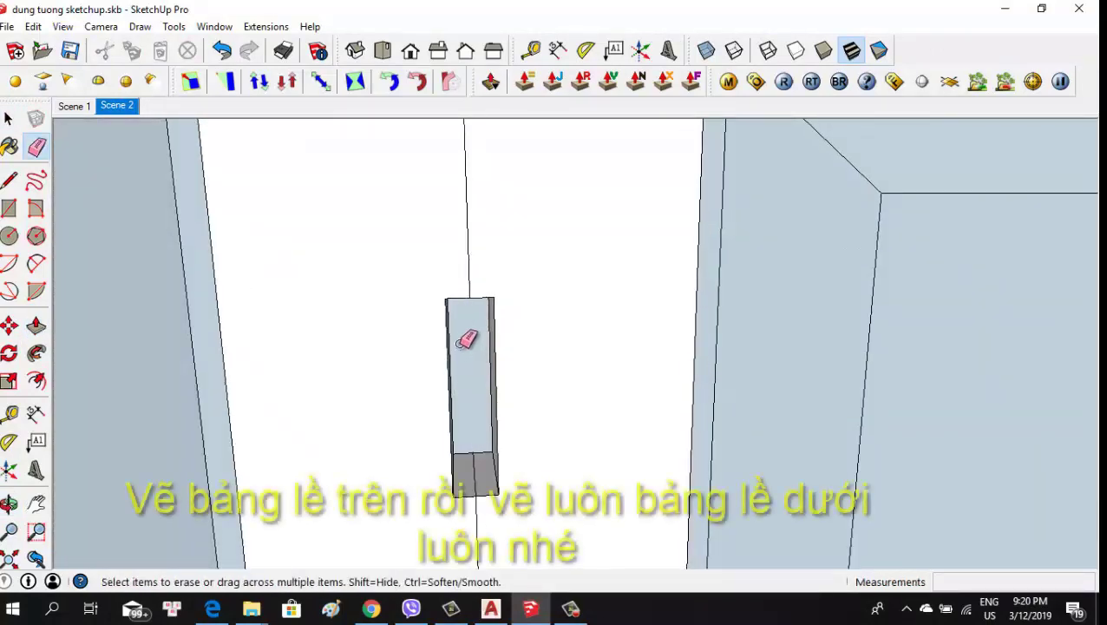
Extrude the hinge block's front face by 5 mm
scroll(464, 352, "down", 2)
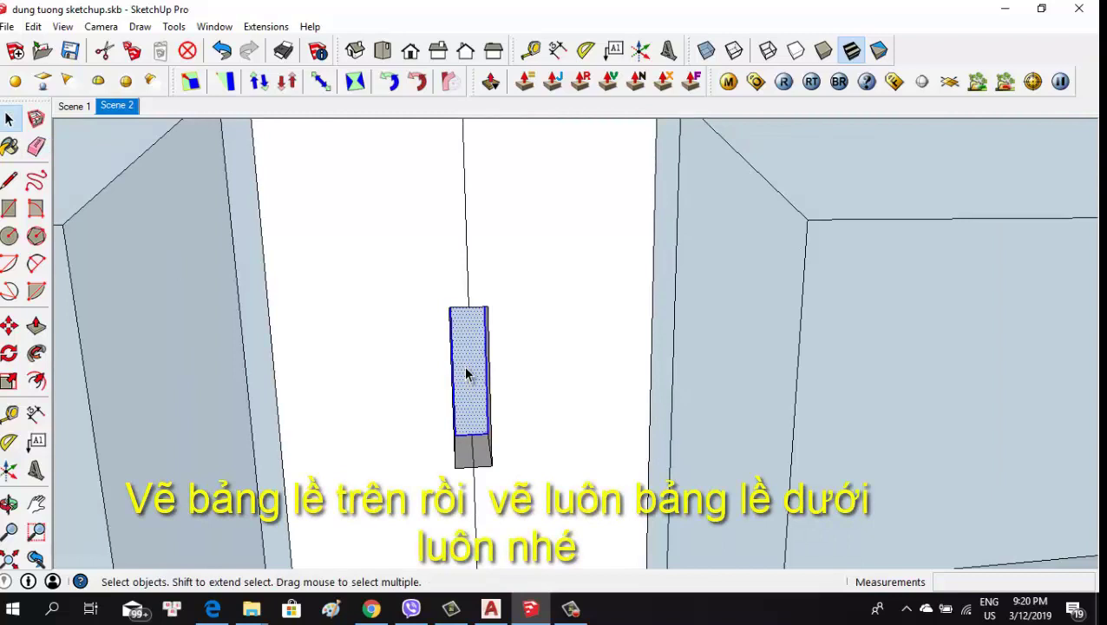
key("ctrl+t")
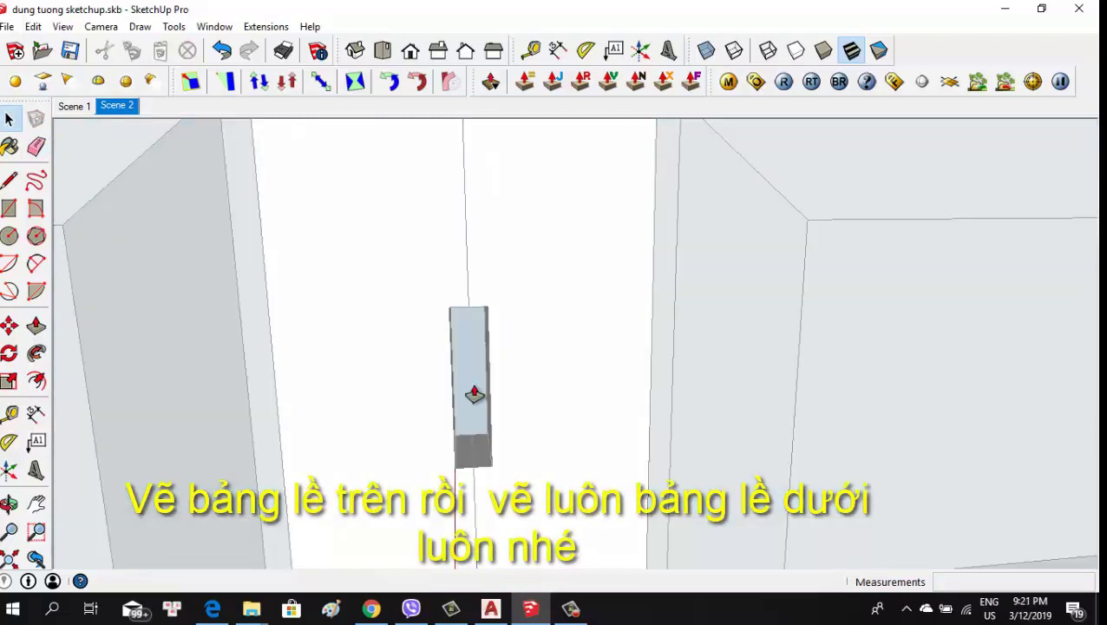
left_click(499, 368)
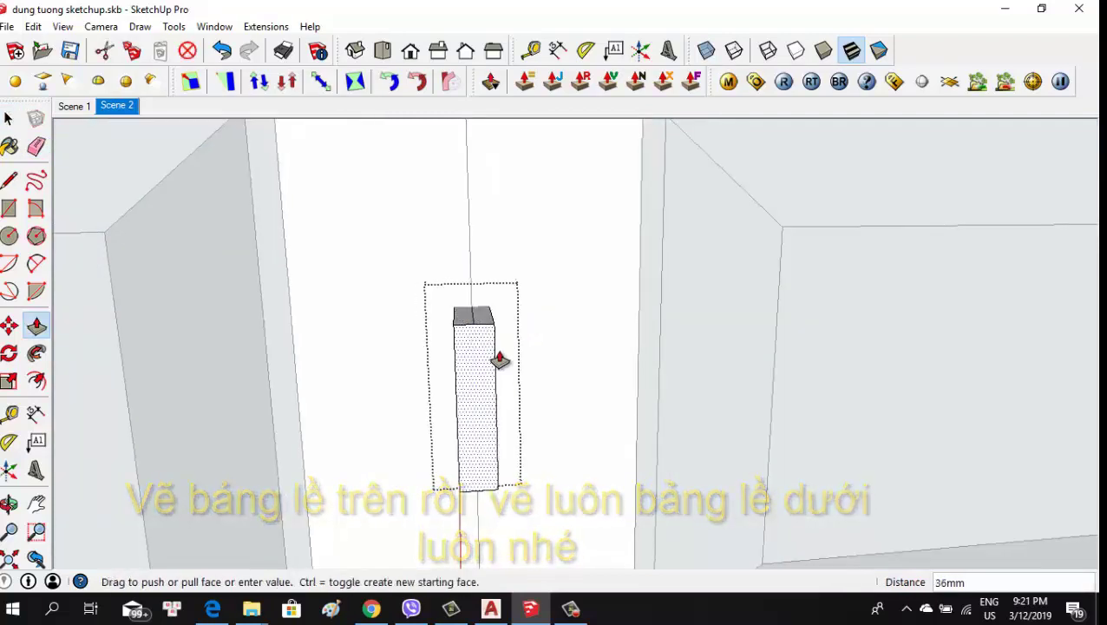
type("5")
key("Return")
Give the hinge block's back face a 5 mm extrusion as well
middle_click_drag(519, 383, 1048, 339)
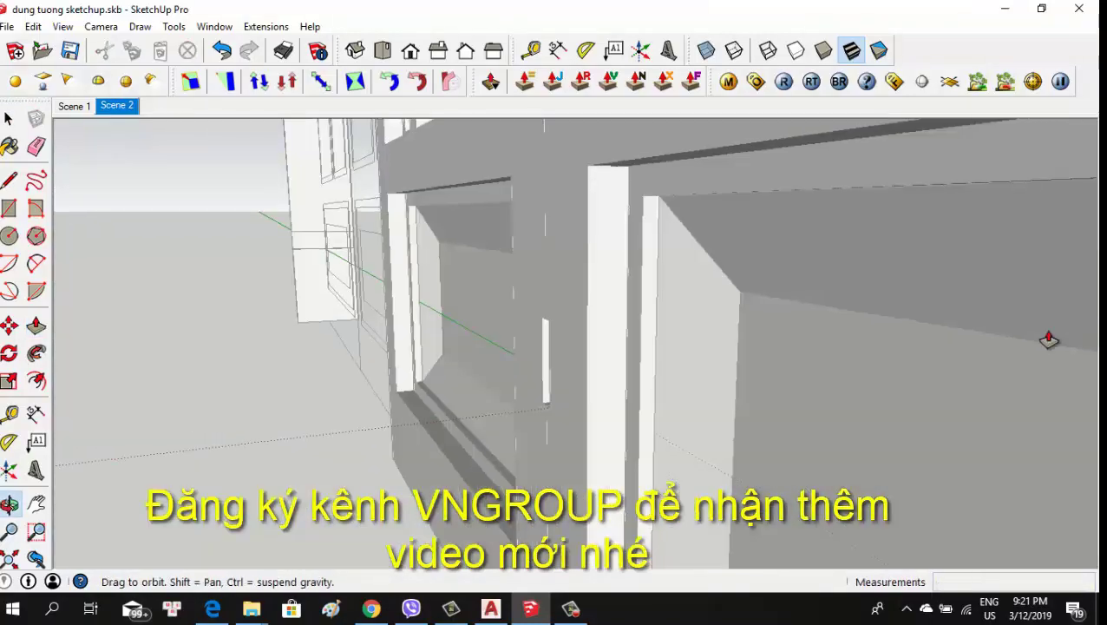
middle_click_drag(582, 379, 847, 365)
key("space")
scroll(659, 363, "up", 3)
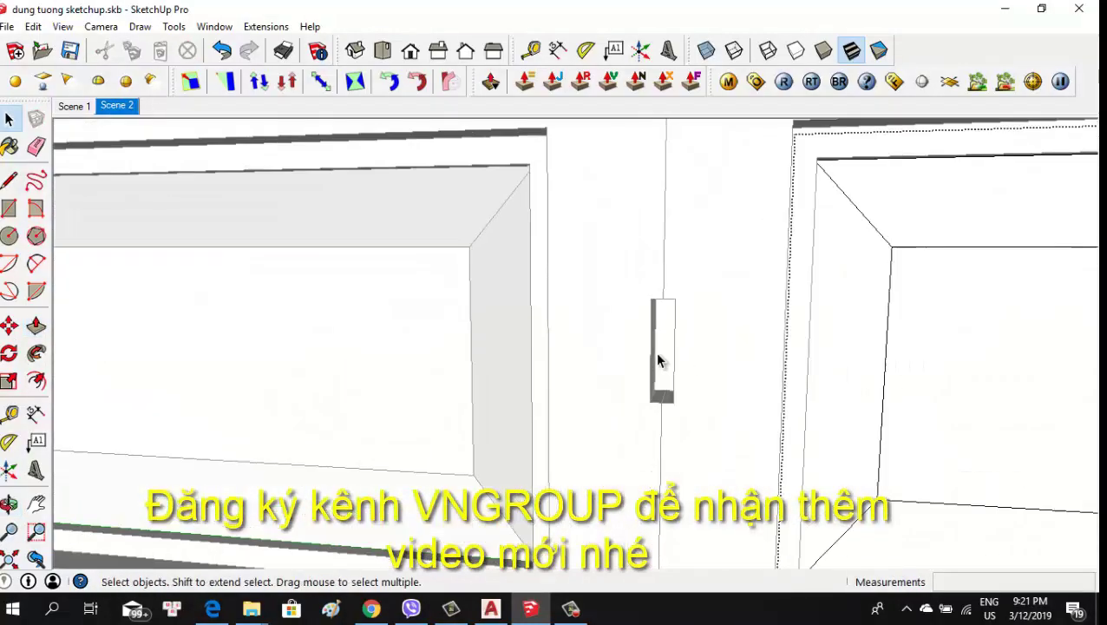
scroll(668, 356, "up", 3)
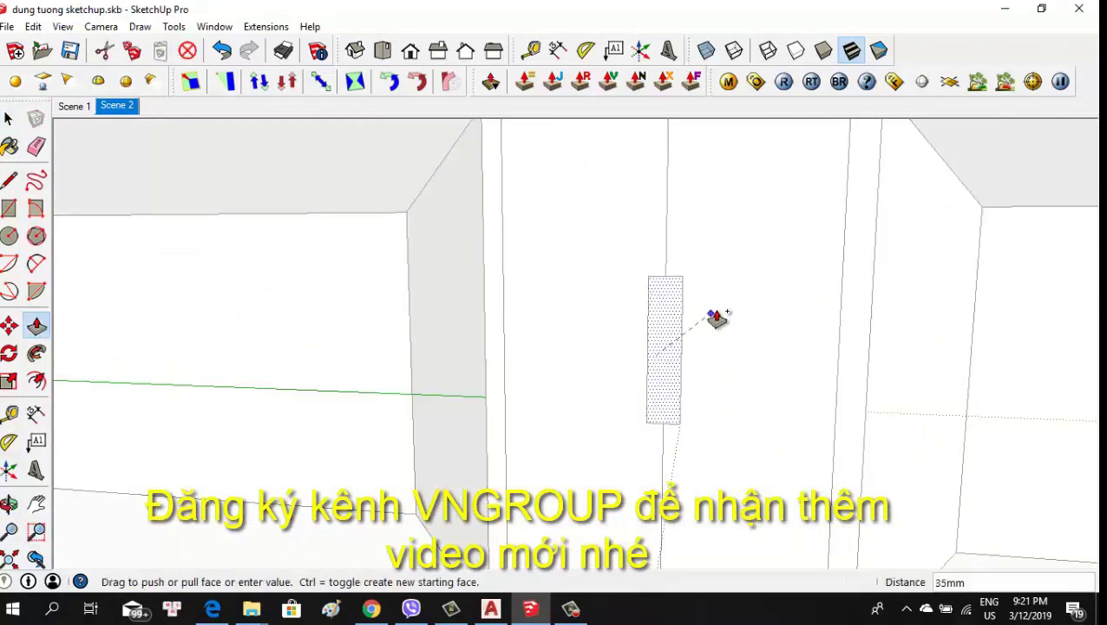
left_click_drag(684, 312, 646, 324)
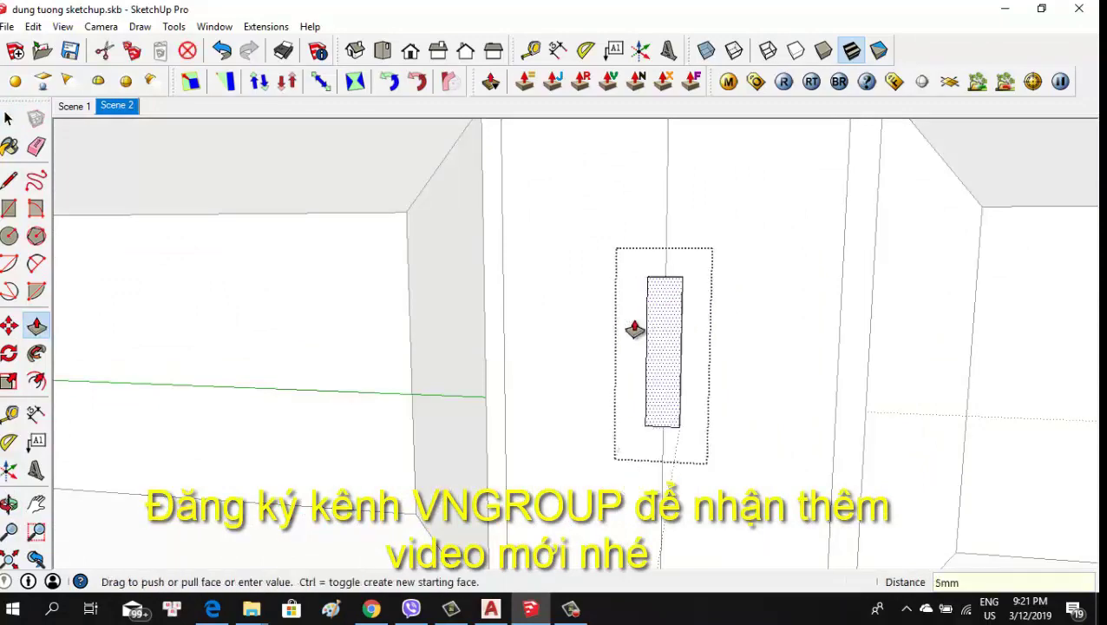
mouse_move(638, 304)
middle_mouse_down()
mouse_move(672, 379)
mouse_move(189, 380)
middle_mouse_up()
key("space")
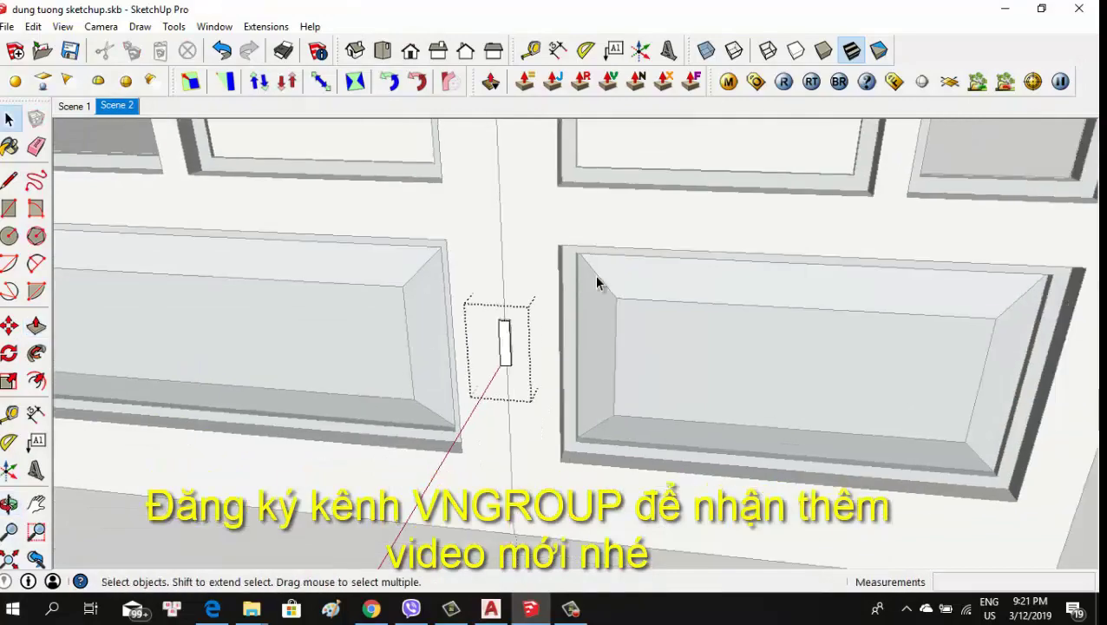
scroll(594, 274, "down", 3)
scroll(596, 412, "down", 3)
scroll(601, 439, "down", 2)
Zoom in on the second hinge block on the door leaf and select it
scroll(601, 347, "up", 2)
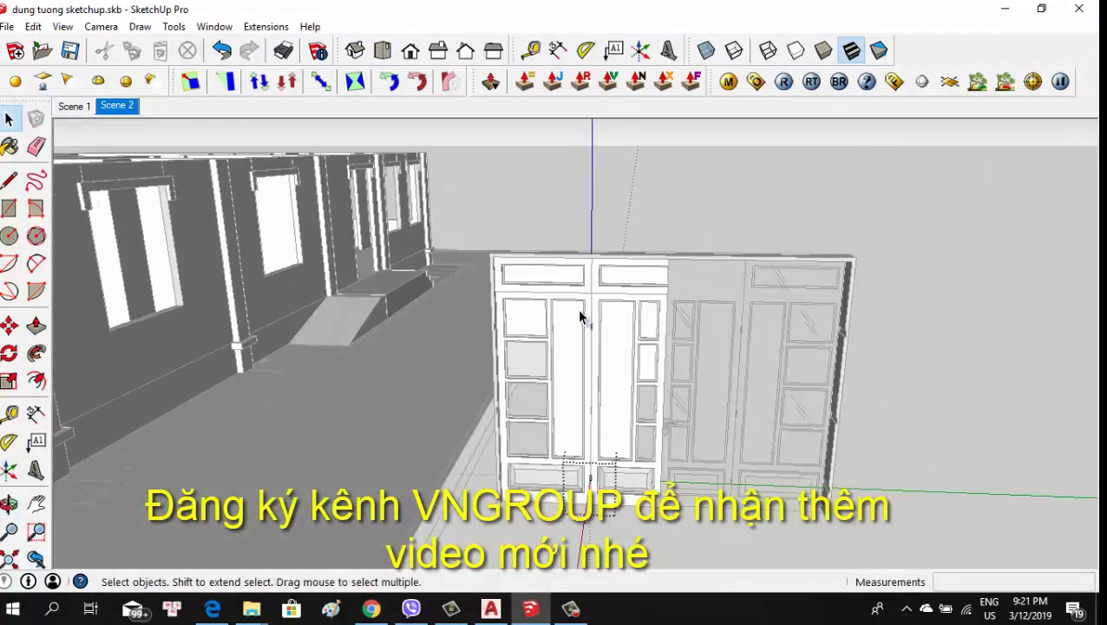
scroll(585, 314, "up", 2)
scroll(589, 321, "up", 2)
scroll(595, 333, "up", 2)
scroll(577, 330, "up", 2)
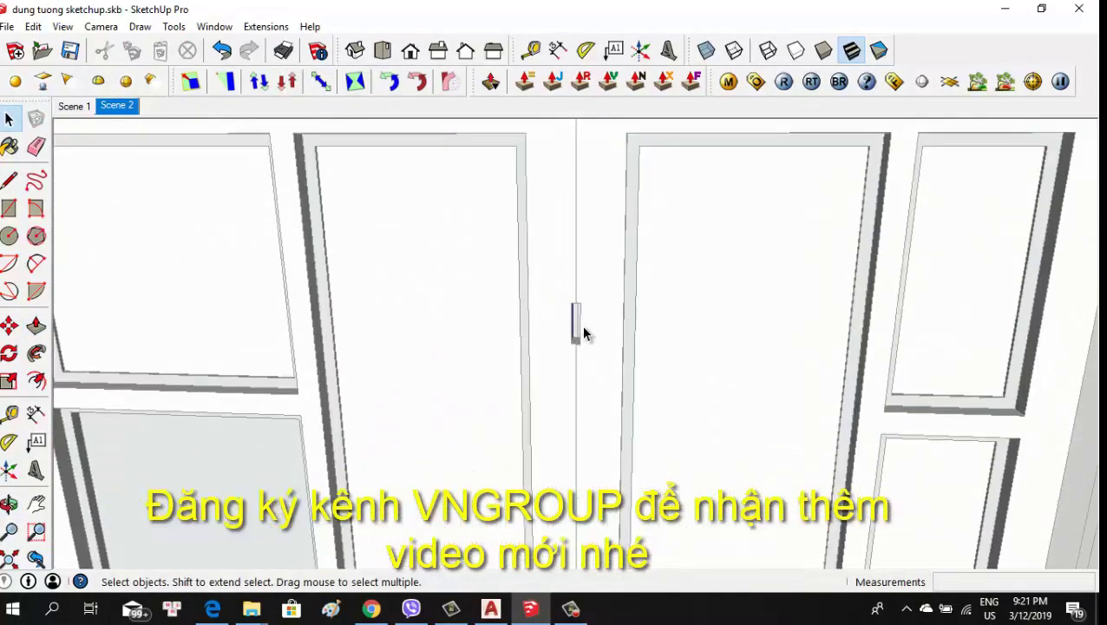
scroll(586, 328, "up", 2)
scroll(590, 322, "up", 2)
scroll(548, 334, "up", 2)
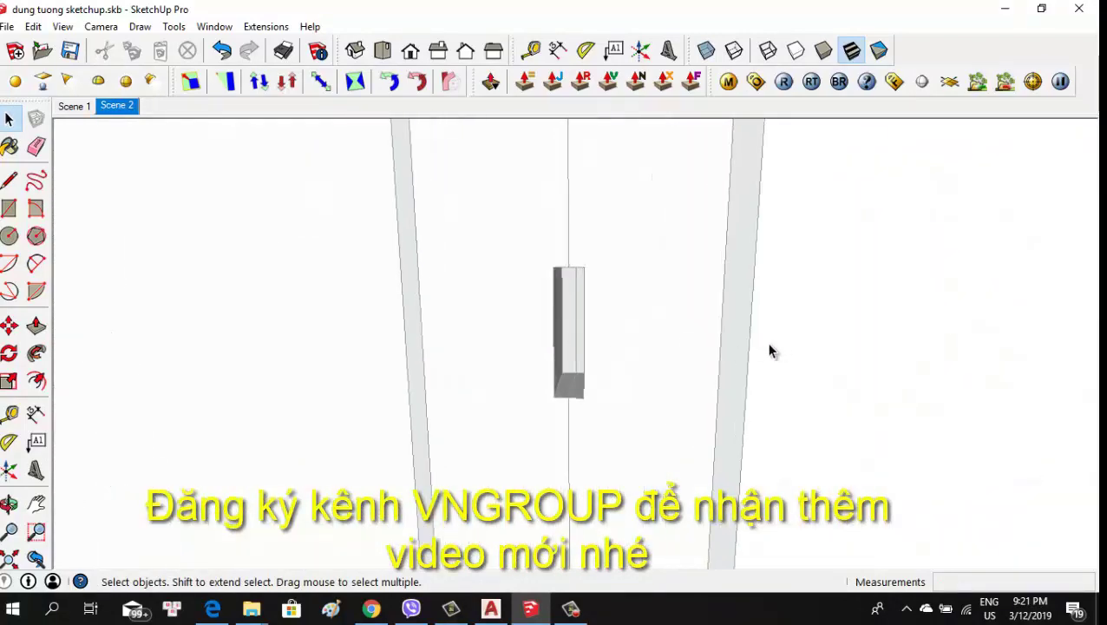
left_click(772, 351)
scroll(598, 350, "up", 2)
left_click(607, 350)
left_click(565, 327)
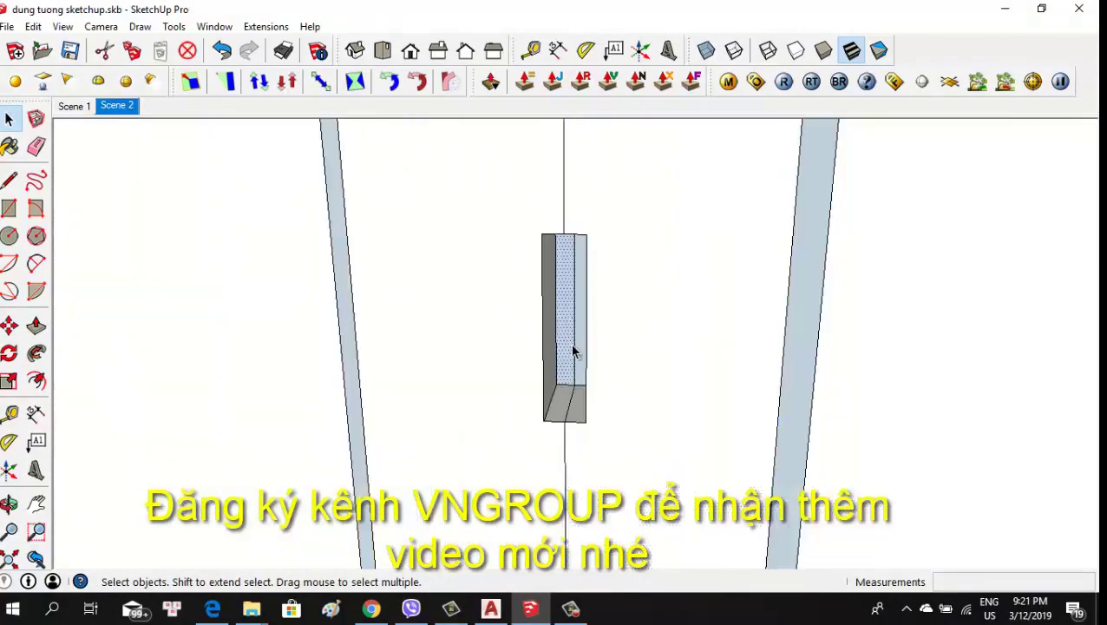
scroll(599, 347, "up", 2)
scroll(607, 338, "up", 1)
key("e")
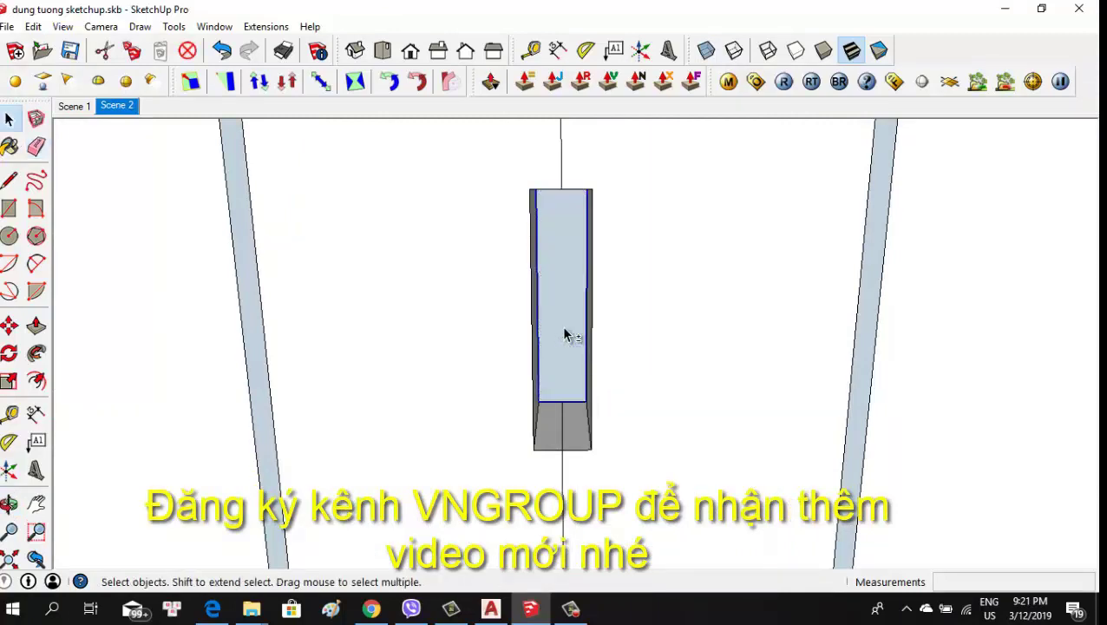
key("Escape")
Pull the second hinge's front face out 5 mm
middle_click_drag(576, 351, 540, 358)
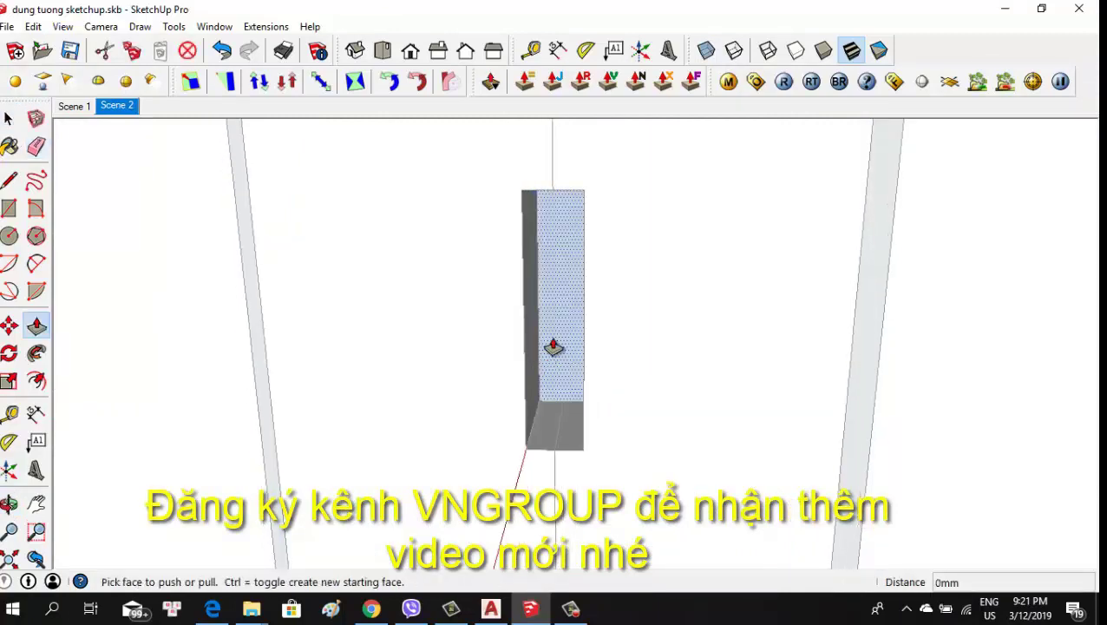
mouse_move(556, 344)
left_mouse_down()
mouse_move(635, 321)
mouse_move(546, 369)
left_mouse_up()
type("5")
key("Return")
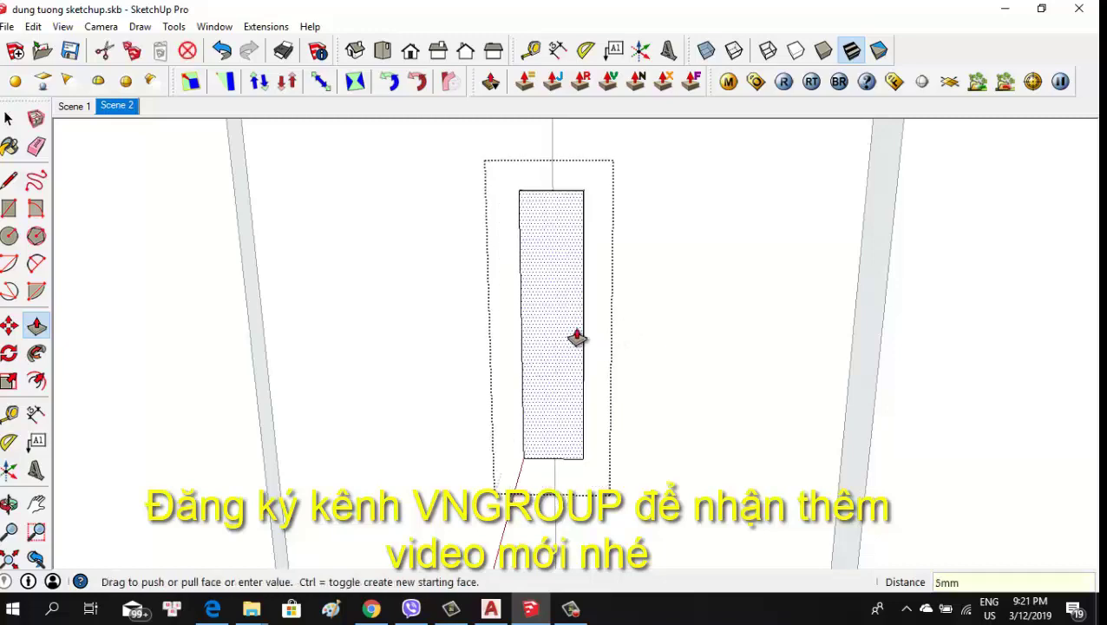
Extrude the second hinge's opposite face by 5 mm
middle_click_drag(577, 338, 984, 388)
scroll(667, 400, "up", 3)
mouse_move(667, 400)
middle_mouse_down()
mouse_move(835, 371)
mouse_move(498, 382)
mouse_move(616, 356)
middle_mouse_up()
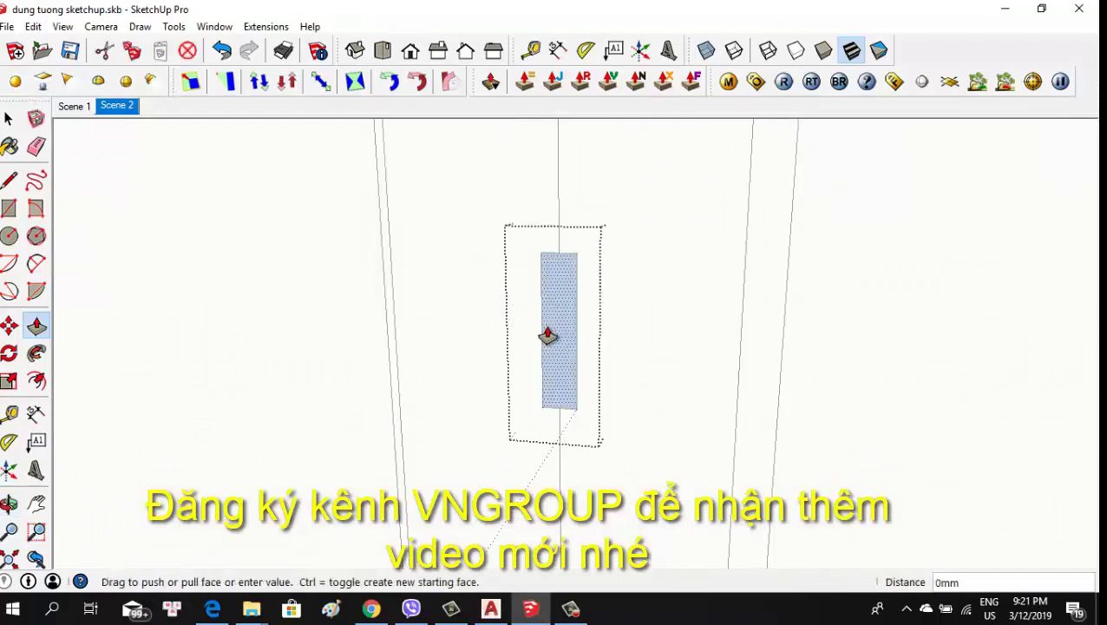
mouse_move(480, 366)
middle_mouse_down()
mouse_move(210, 452)
mouse_move(667, 359)
middle_mouse_up()
scroll(667, 358, "down", 3)
scroll(499, 365, "down", 3)
scroll(560, 317, "down", 5)
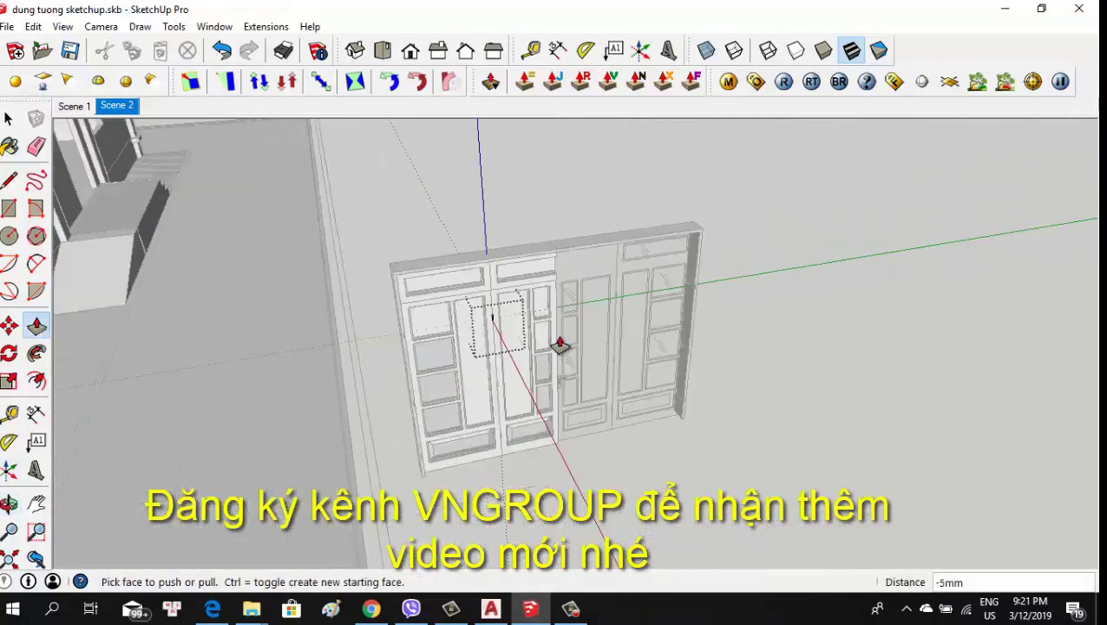
key("space")
scroll(474, 423, "up", 3)
scroll(474, 424, "up", 3)
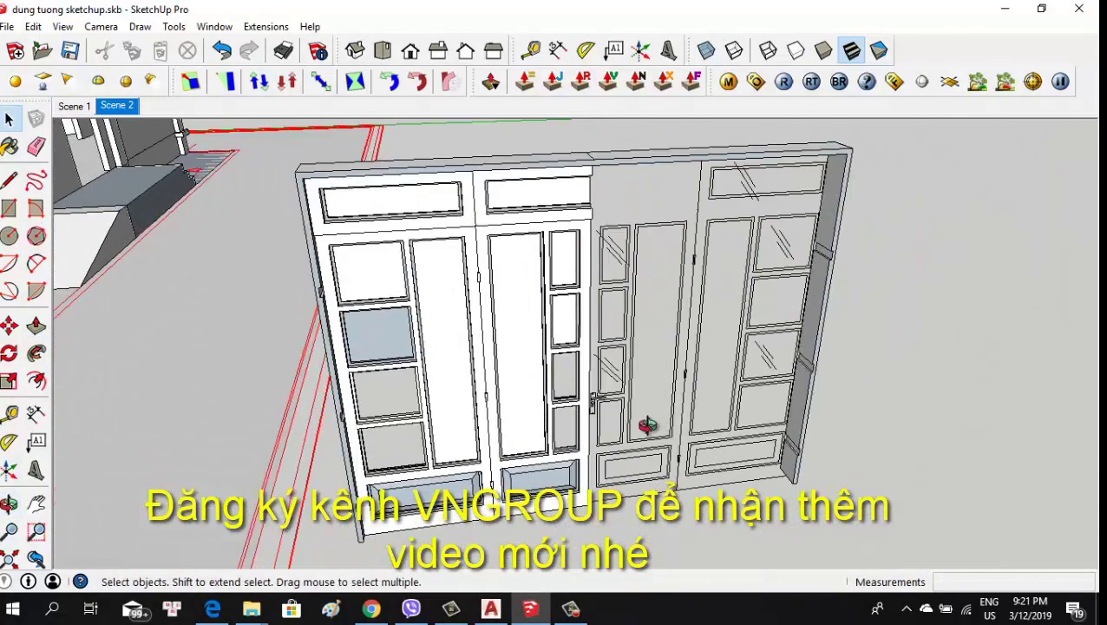
mouse_move(474, 423)
middle_mouse_down()
mouse_move(621, 340)
mouse_move(593, 433)
mouse_move(714, 403)
mouse_move(553, 437)
mouse_move(574, 465)
mouse_move(552, 468)
middle_mouse_up()
scroll(586, 434, "up", 2)
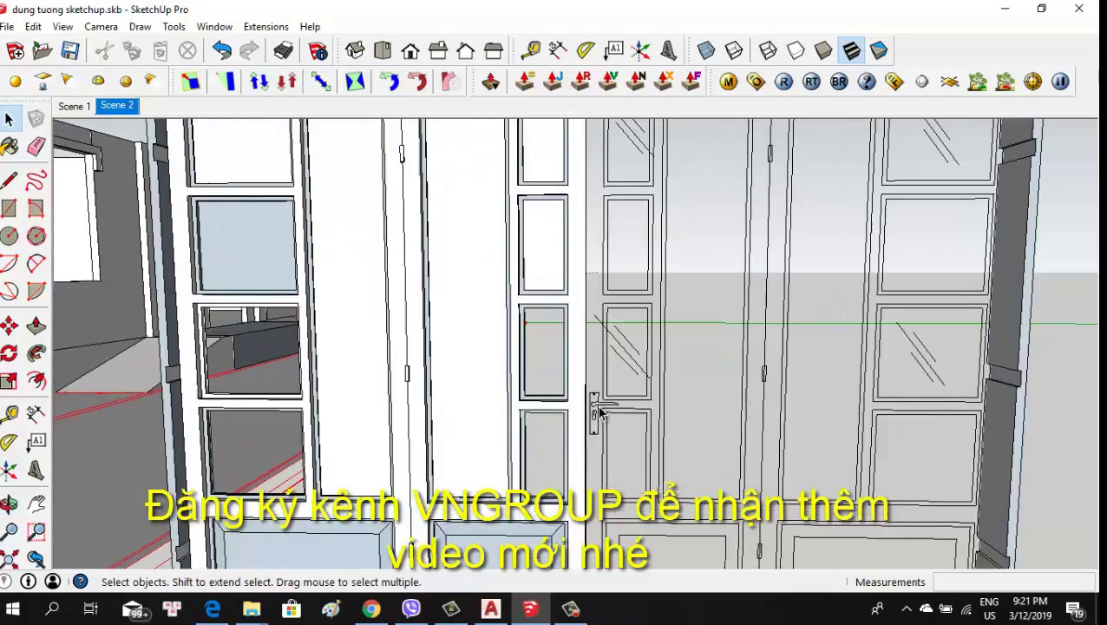
scroll(589, 412, "up", 2)
scroll(590, 399, "up", 1)
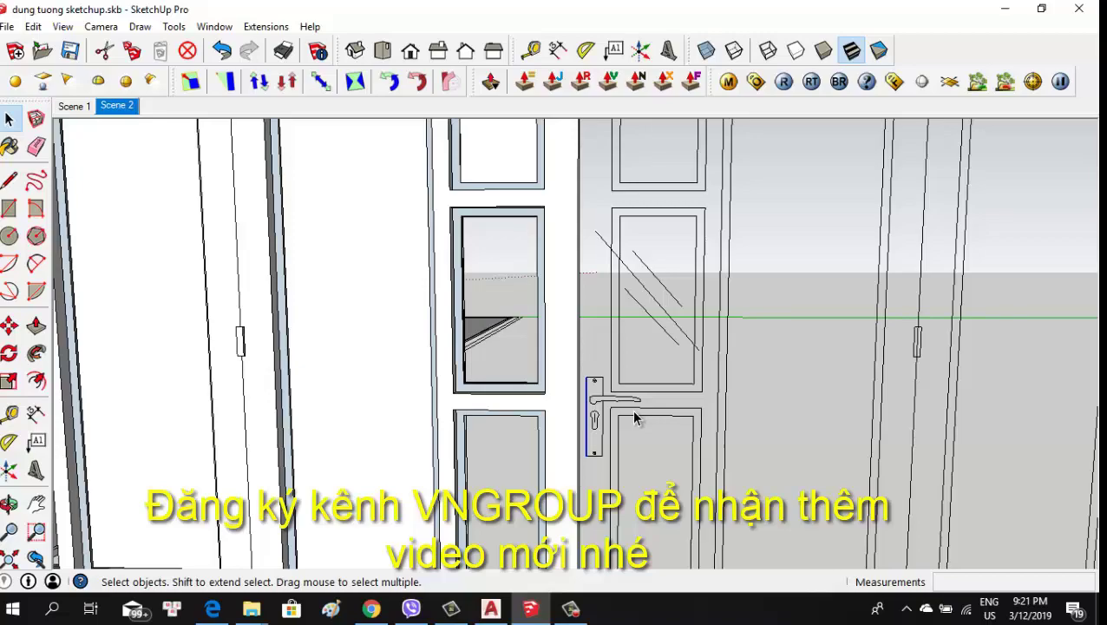
Orbit and zoom in close on the door handle and its lock plate
mouse_move(638, 397)
middle_mouse_down()
mouse_move(221, 492)
mouse_move(499, 434)
mouse_move(375, 436)
middle_mouse_up()
scroll(499, 433, "up", 2)
scroll(569, 425, "up", 2)
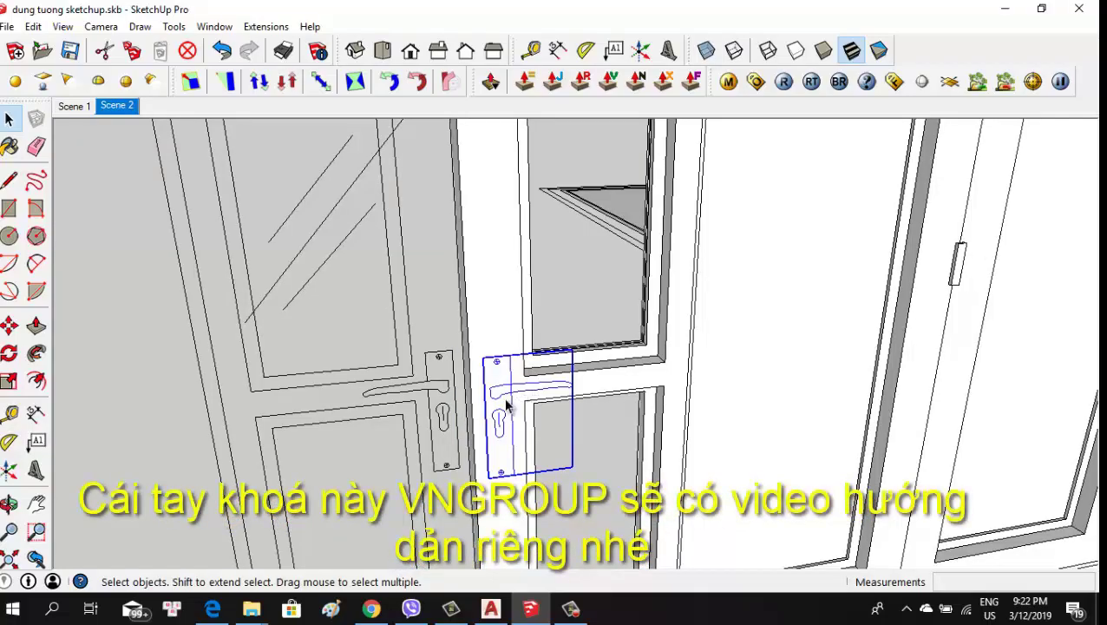
mouse_move(507, 404)
middle_mouse_down()
mouse_move(507, 377)
mouse_move(673, 469)
mouse_move(1074, 432)
mouse_move(675, 438)
middle_mouse_up()
scroll(607, 425, "up", 3)
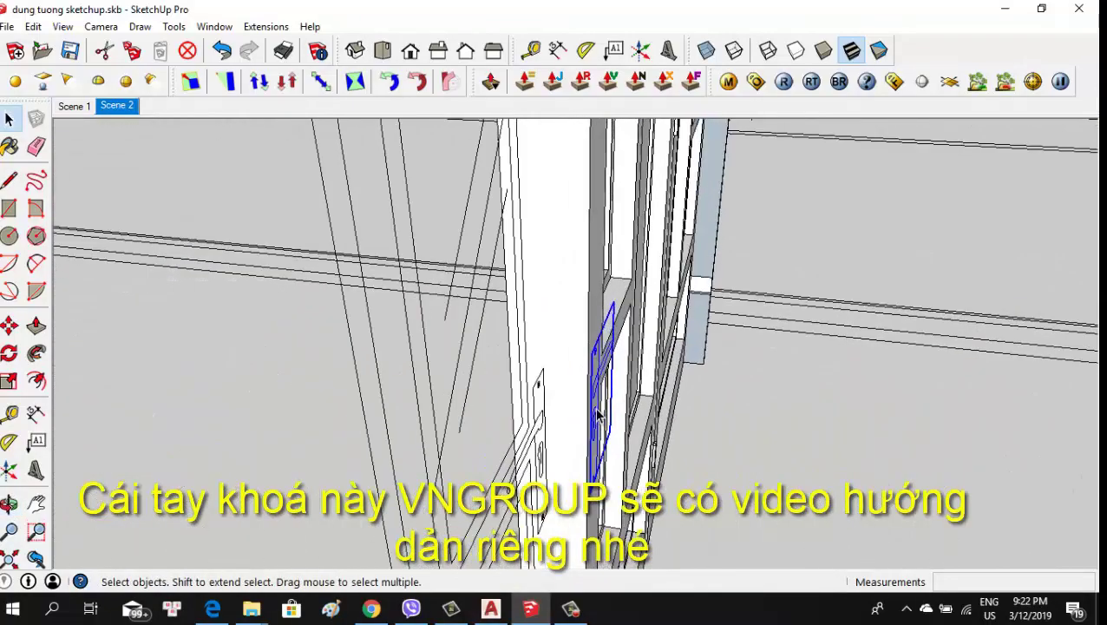
key("m")
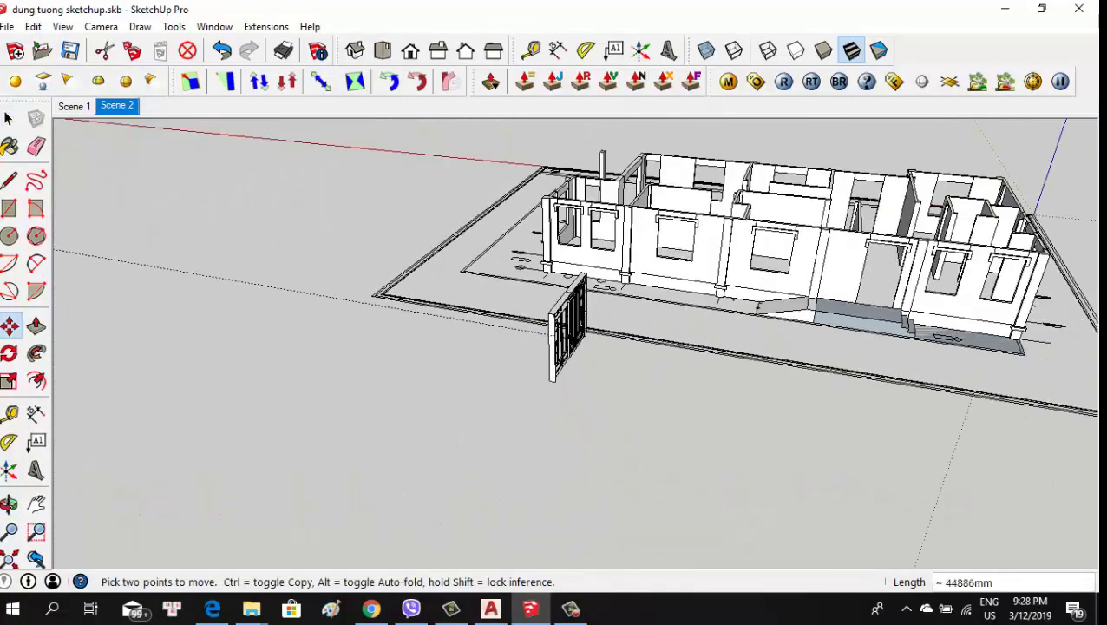
key("space")
scroll(582, 358, "up", 3)
mouse_move(582, 358)
middle_mouse_down()
mouse_move(680, 372)
mouse_move(564, 316)
middle_mouse_up()
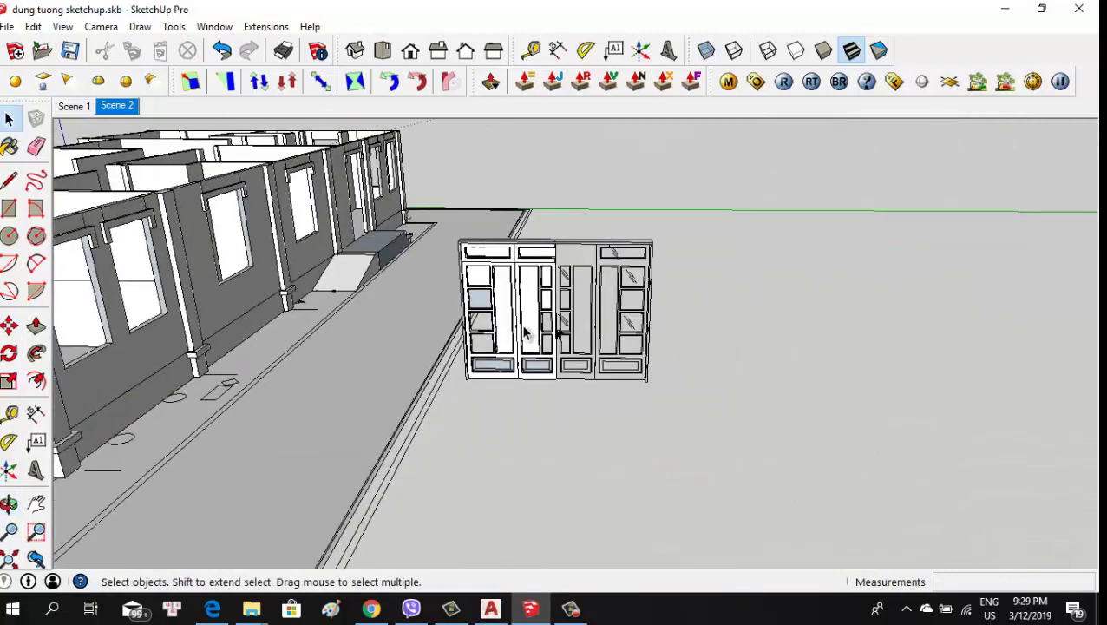
scroll(629, 375, "up", 5)
mouse_move(629, 374)
middle_mouse_down()
mouse_move(674, 378)
mouse_move(655, 312)
middle_mouse_up()
key("e")
scroll(677, 312, "up", 3)
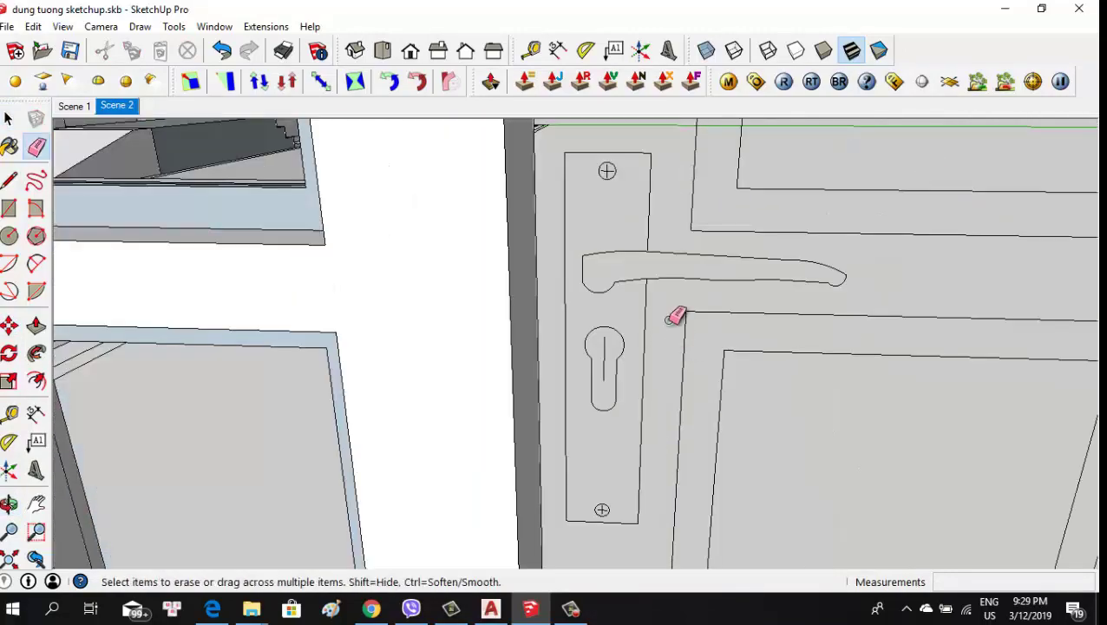
key("r")
scroll(604, 291, "down", 3)
mouse_move(635, 430)
middle_mouse_down()
mouse_move(413, 402)
mouse_move(690, 420)
mouse_move(494, 388)
mouse_move(553, 410)
mouse_move(542, 415)
mouse_move(585, 411)
mouse_move(600, 388)
mouse_move(748, 437)
middle_mouse_up()
Push/Pull the lock plate face outward to thicken the plate
key("p")
scroll(667, 445, "up", 2)
left_click(652, 429)
scroll(655, 420, "up", 5)
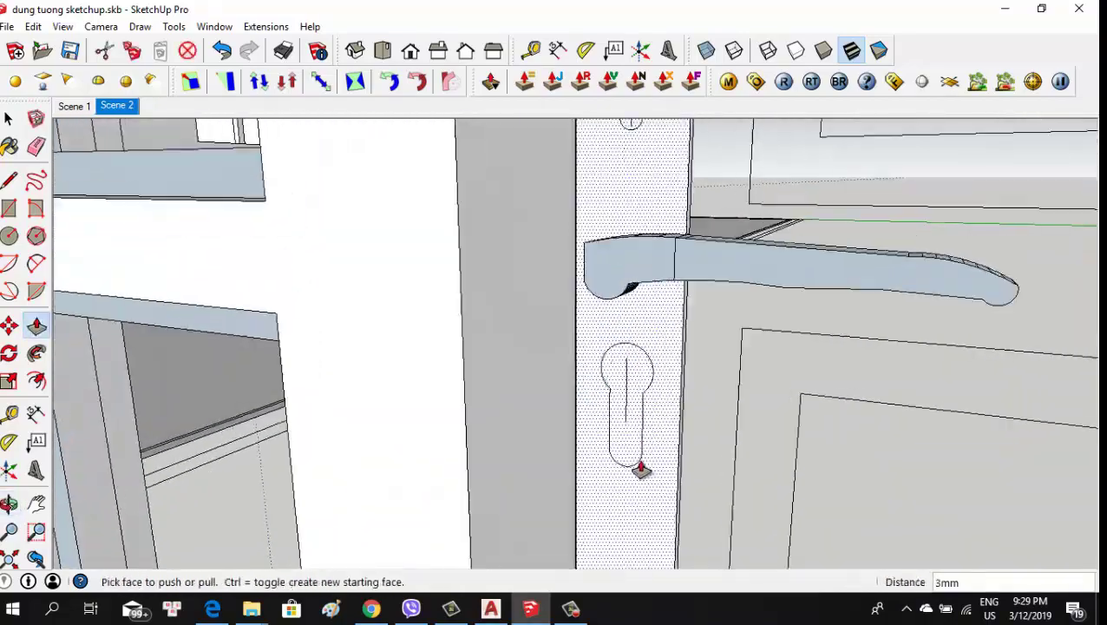
middle_click_drag(640, 469, 602, 299)
key("r")
mouse_move(640, 438)
middle_mouse_down()
mouse_move(618, 395)
mouse_move(668, 371)
mouse_move(660, 408)
mouse_move(715, 310)
mouse_move(704, 452)
middle_mouse_up()
key("space")
key("p")
scroll(758, 388, "down", 5)
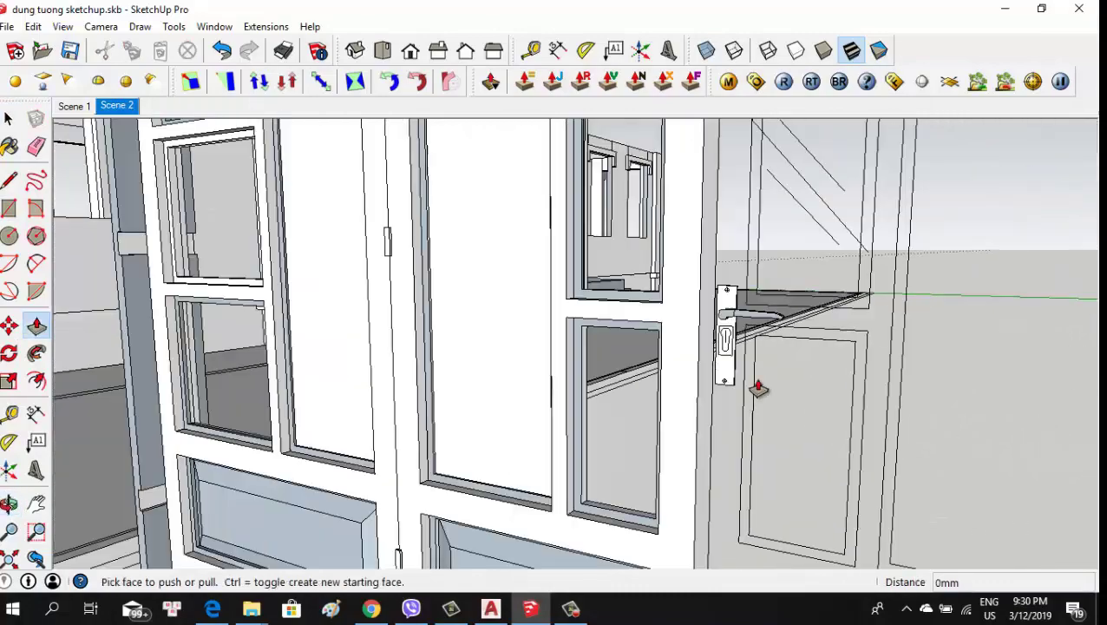
middle_click_drag(759, 388, 647, 326)
scroll(707, 351, "down", 3)
key("space")
scroll(707, 351, "up", 3)
scroll(676, 274, "down", 1)
Move the lock plate and lever handle assembly onto the door leaf
left_click(676, 274)
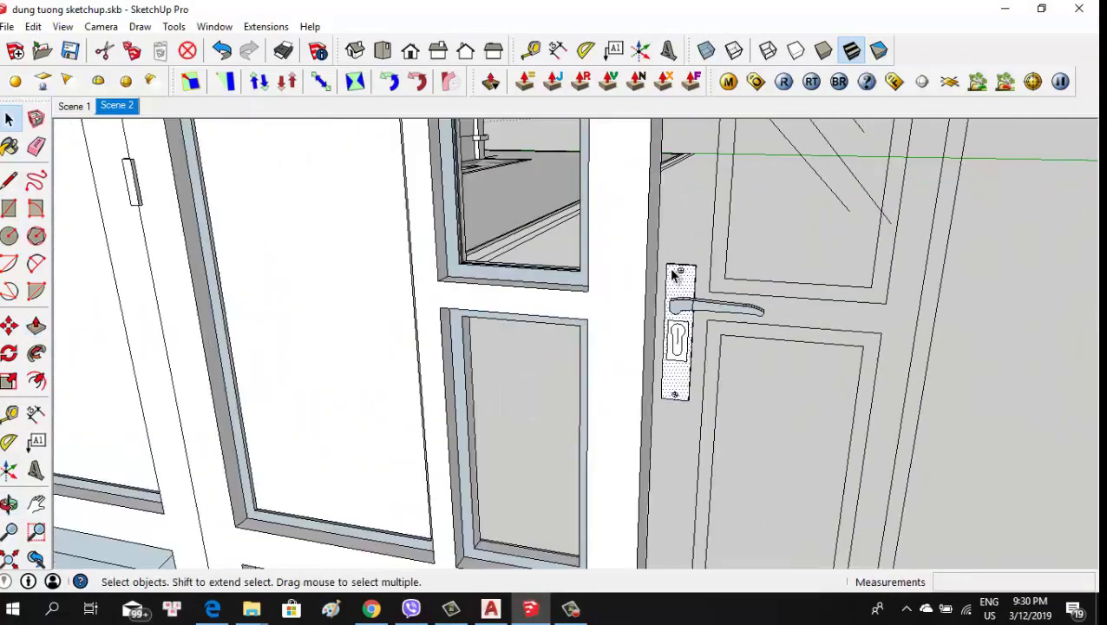
key("m")
scroll(583, 420, "up", 3)
left_click(583, 420)
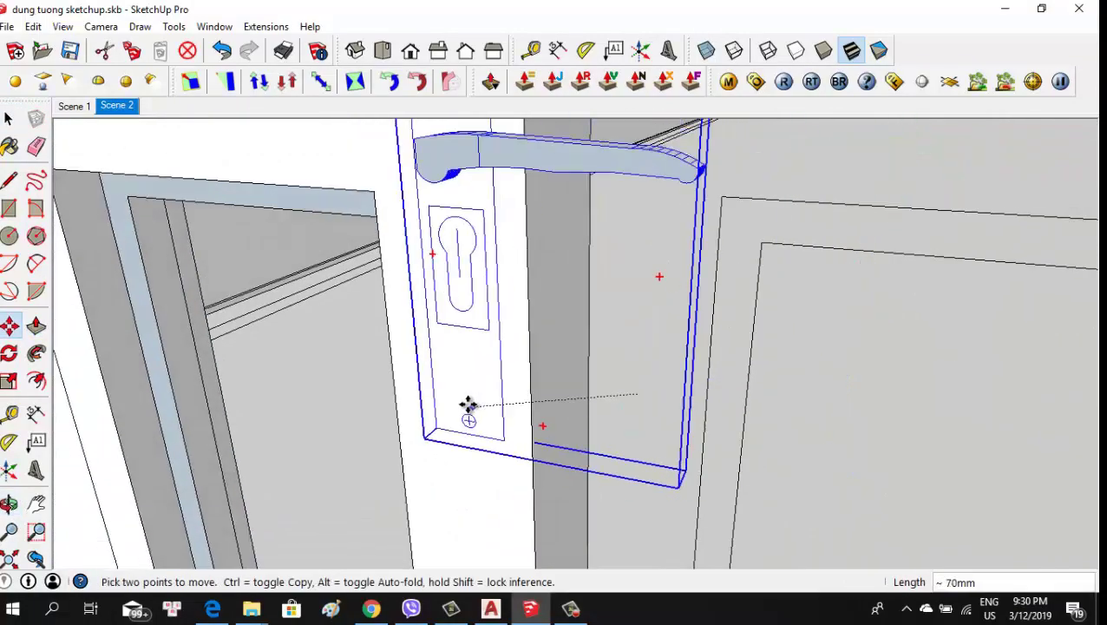
scroll(467, 403, "down", 4)
scroll(479, 339, "up", 4)
mouse_move(420, 400)
middle_mouse_down()
mouse_move(480, 339)
mouse_move(457, 198)
mouse_move(646, 289)
middle_mouse_up()
scroll(480, 338, "down", 1)
scroll(659, 329, "down", 3)
scroll(662, 307, "up", 3)
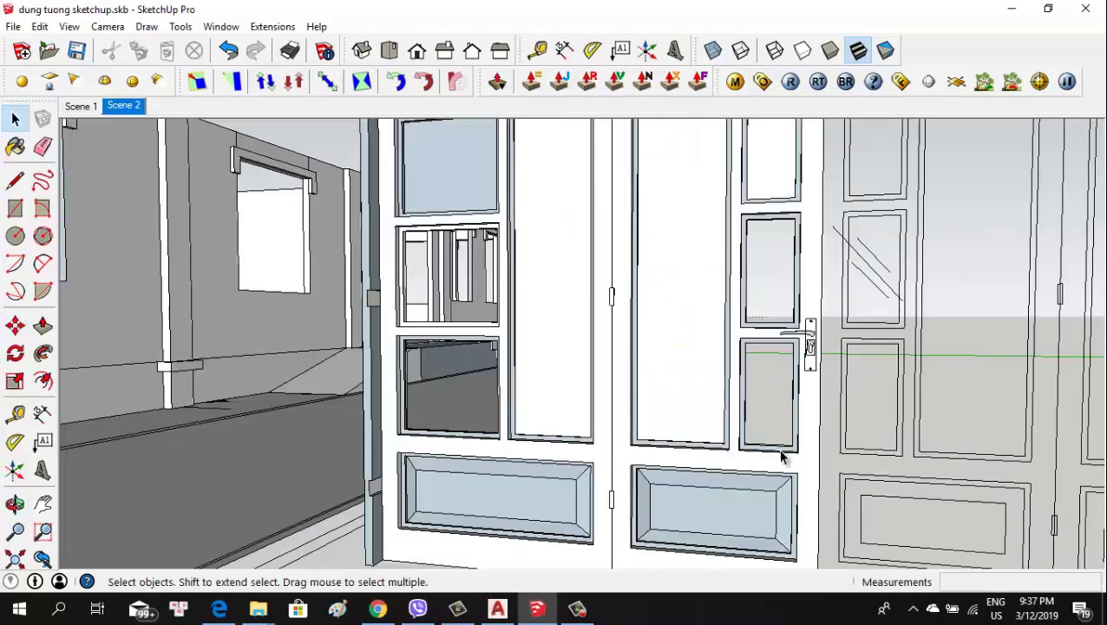
scroll(798, 373, "up", 2)
scroll(801, 364, "down", 3)
scroll(802, 365, "down", 2)
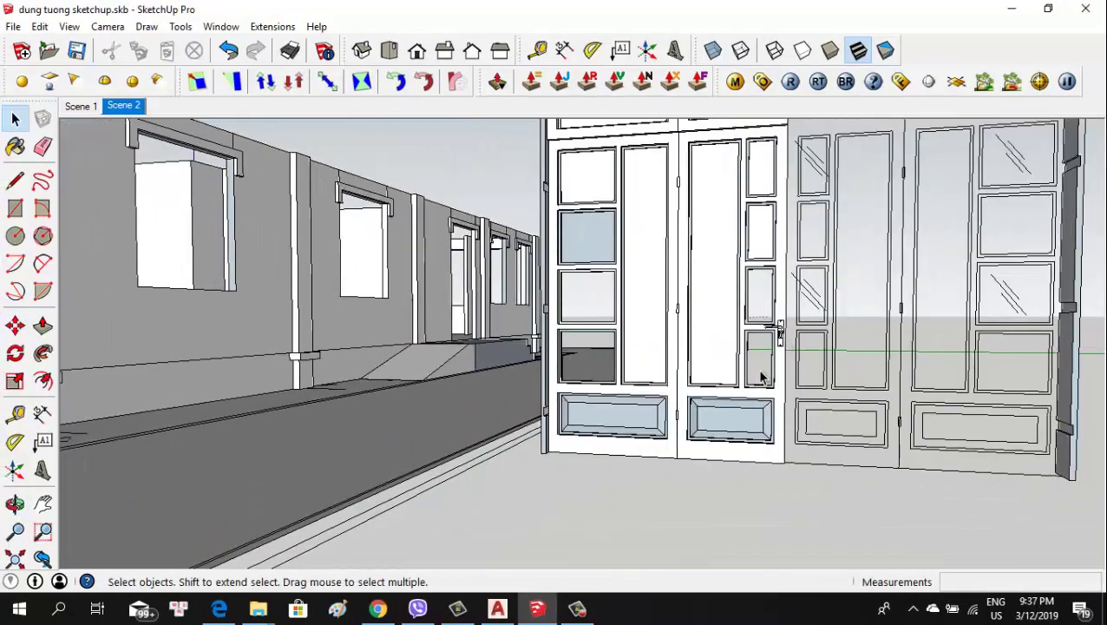
middle_click_drag(801, 365, 761, 412)
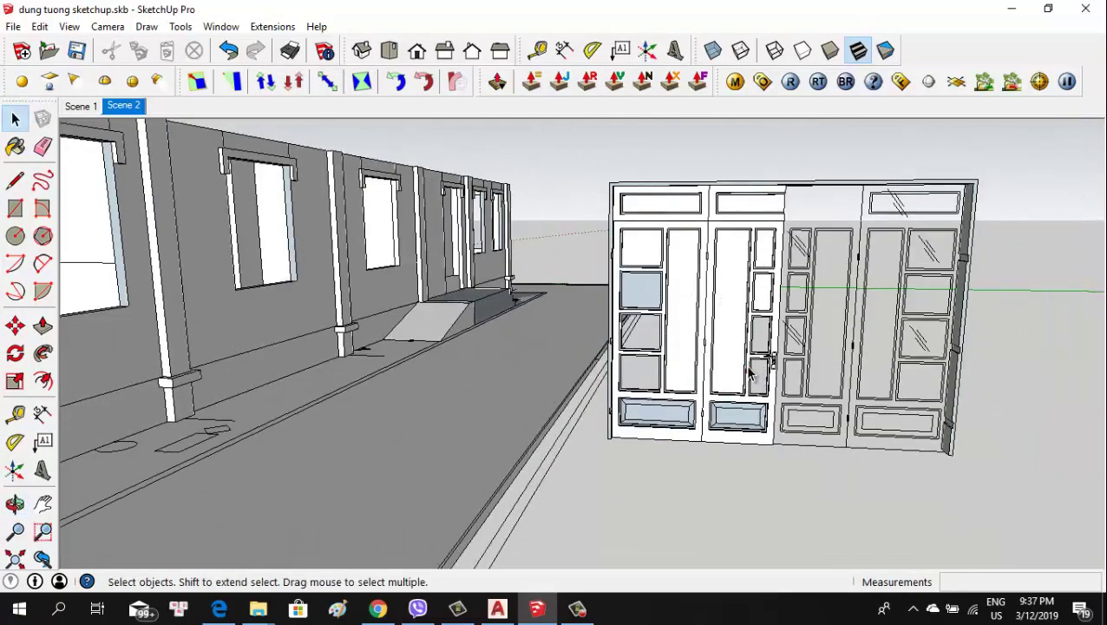
scroll(662, 328, "up", 1)
With the Paint Bucket, pick the grey translucent glass swatch from the Translucent materials
key("b")
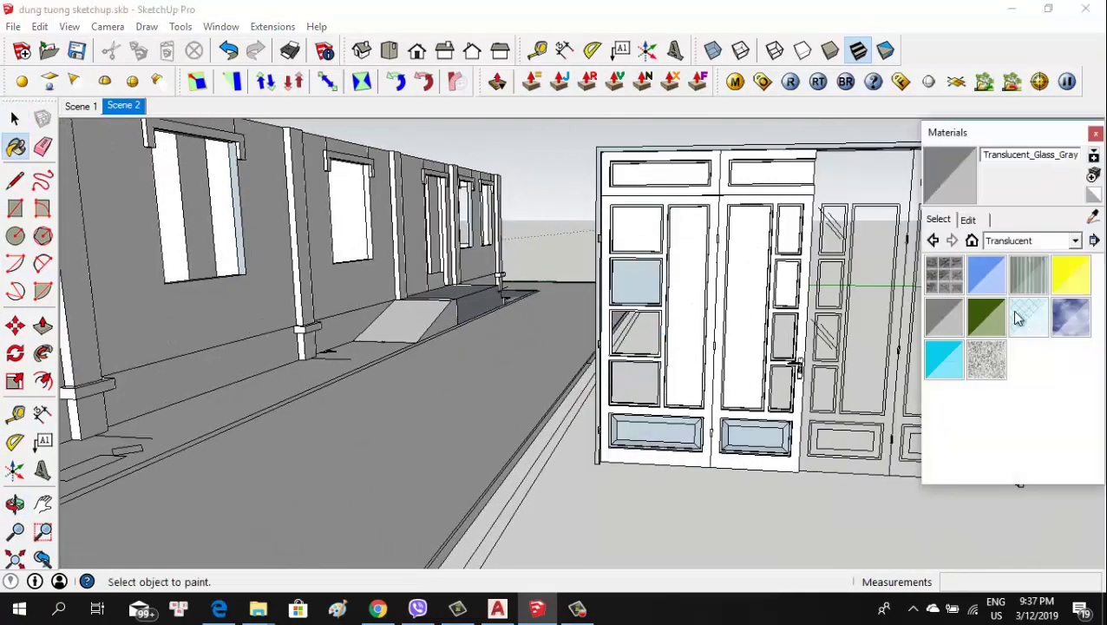
left_click(944, 317)
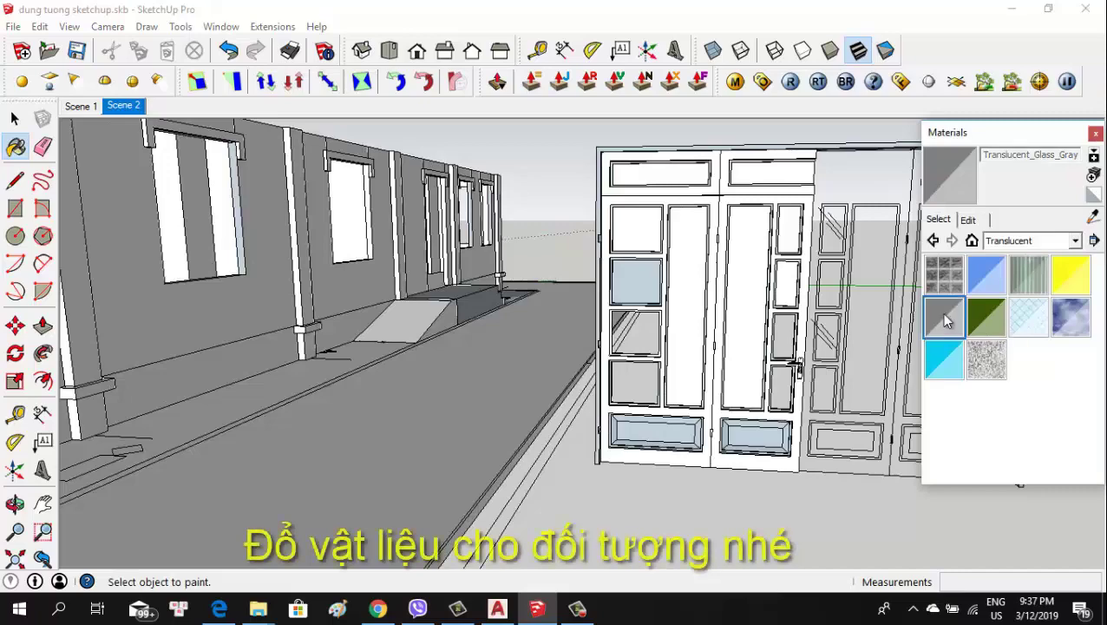
scroll(707, 297, "up", 1)
scroll(684, 276, "up", 2)
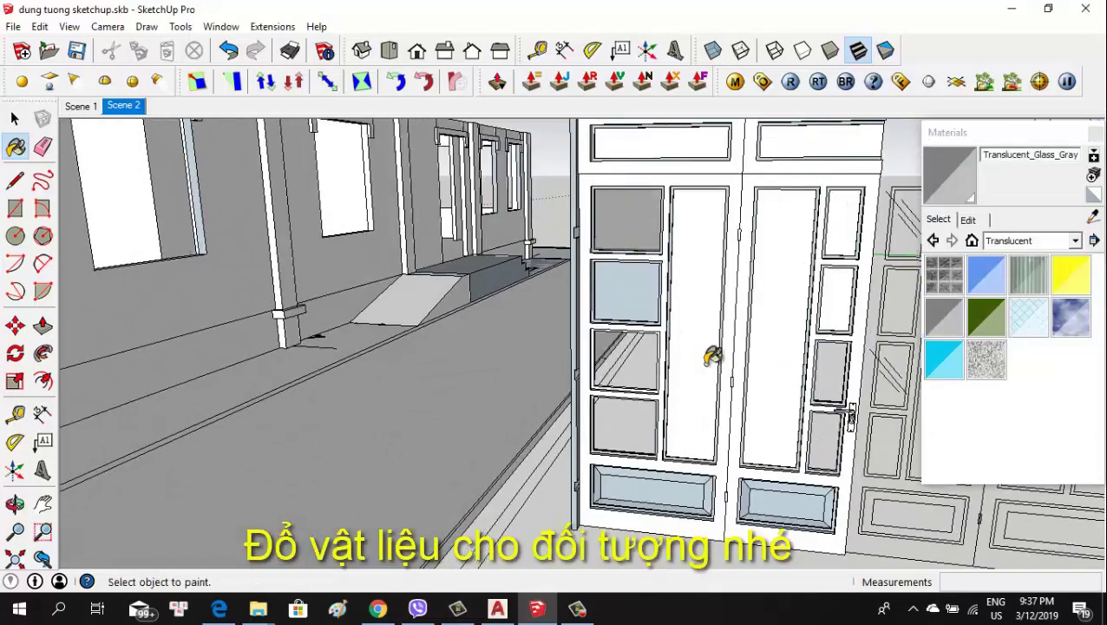
scroll(712, 356, "down", 2)
mouse_move(726, 333)
middle_mouse_down()
mouse_move(763, 329)
mouse_move(561, 390)
middle_mouse_up()
scroll(561, 391, "down", 2)
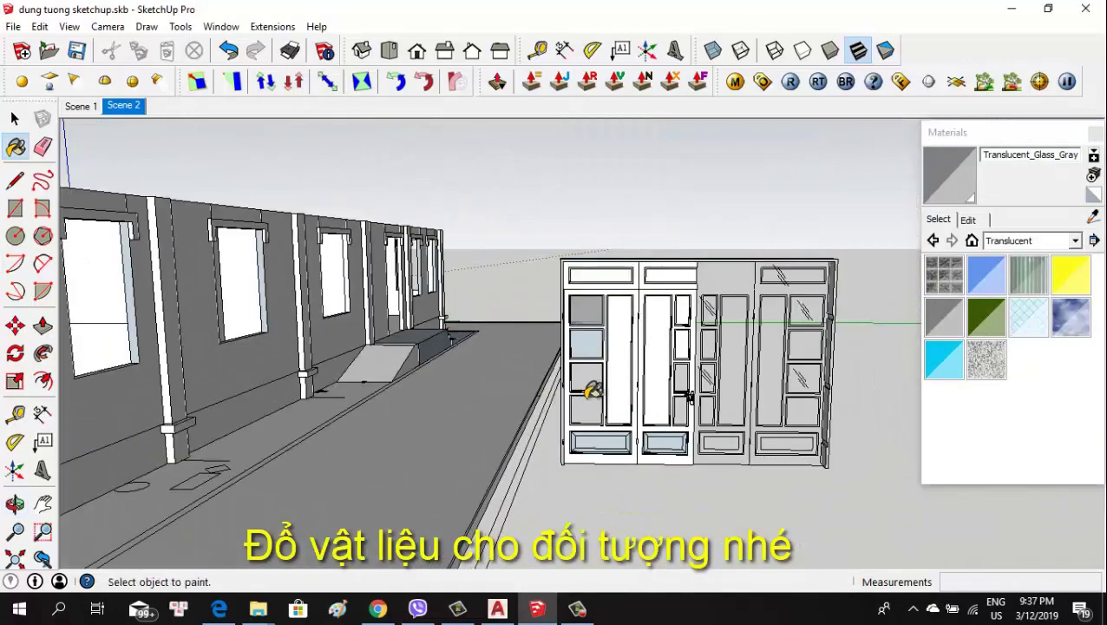
scroll(651, 375, "up", 1)
scroll(659, 369, "up", 2)
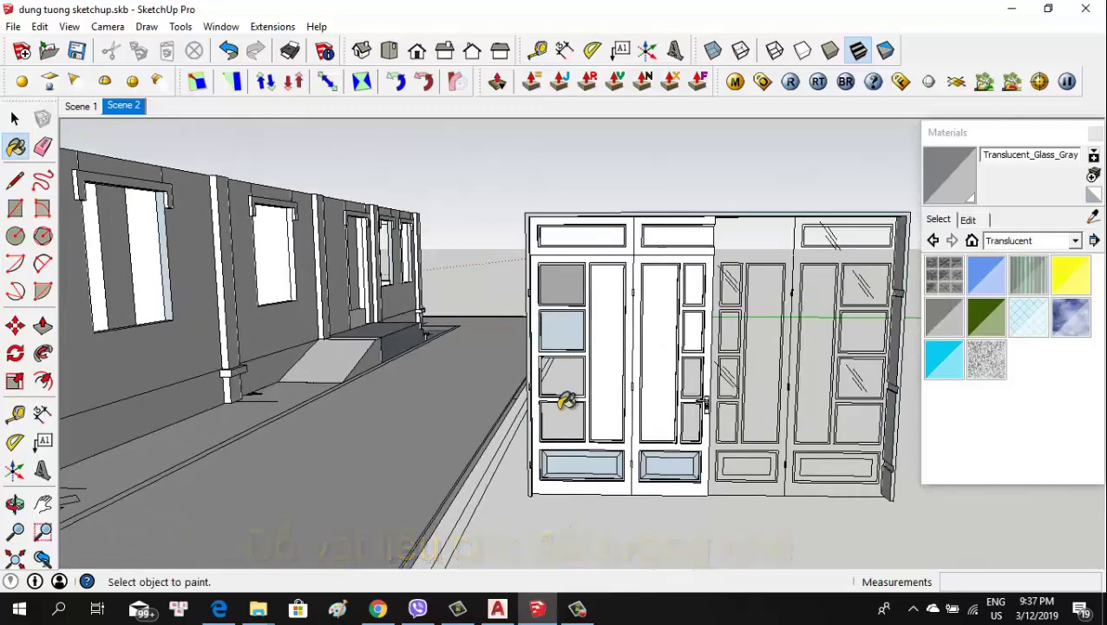
scroll(607, 399, "up", 1)
scroll(577, 367, "up", 1)
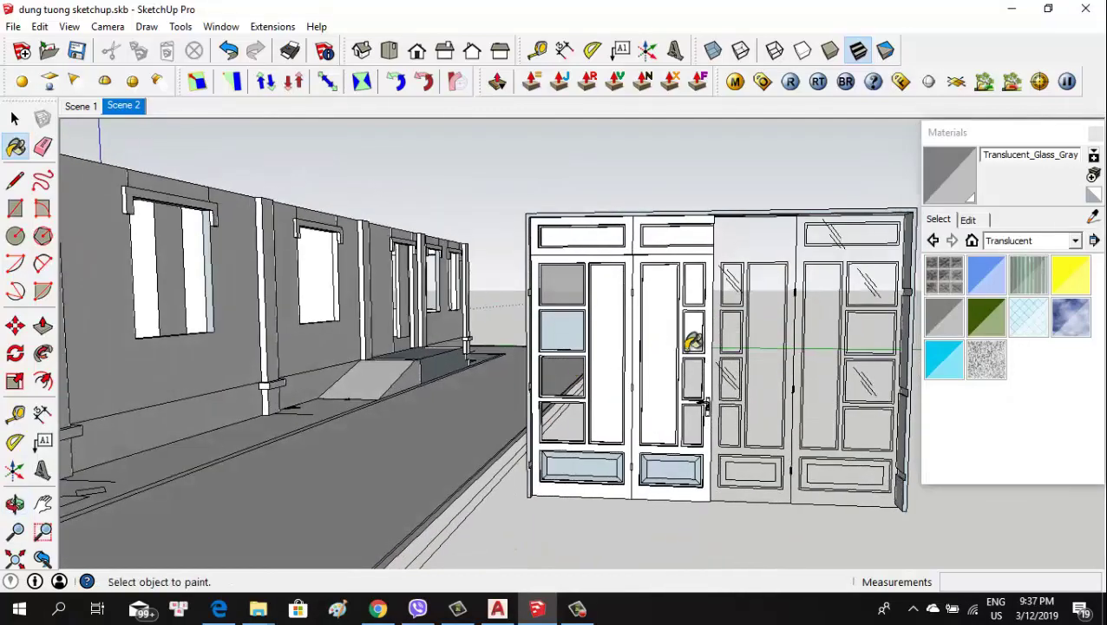
scroll(694, 341, "up", 1)
scroll(704, 327, "up", 2)
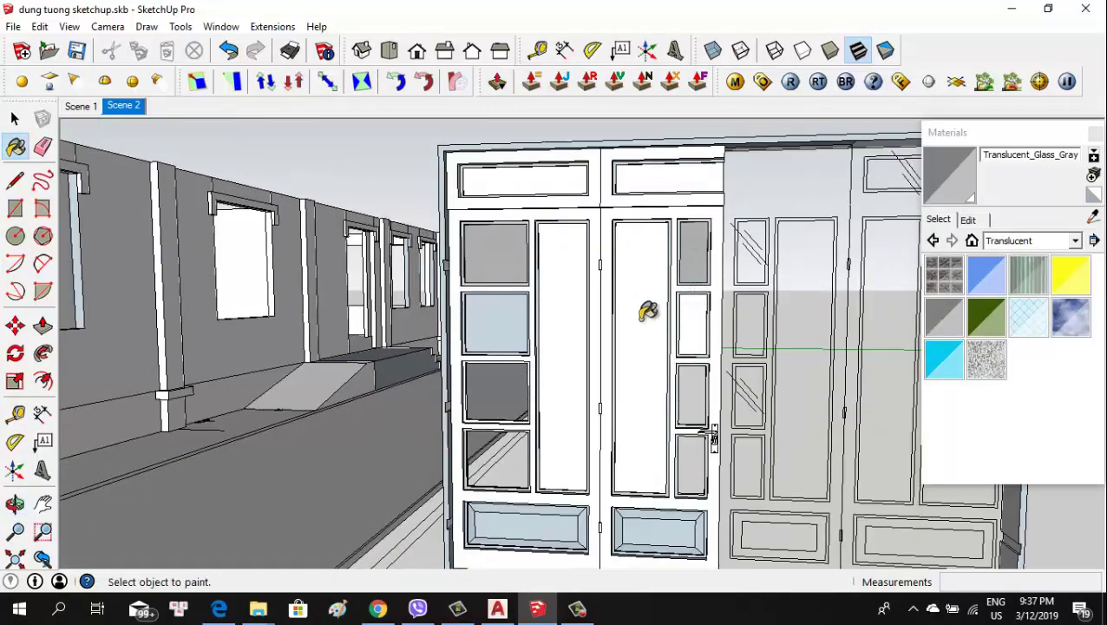
scroll(560, 341, "down", 2)
scroll(563, 326, "down", 2)
Paint the upper-left transom glass with Translucent_Glass_Gray
mouse_move(563, 326)
middle_mouse_down()
mouse_move(610, 353)
mouse_move(648, 278)
middle_mouse_up()
scroll(646, 278, "up", 1)
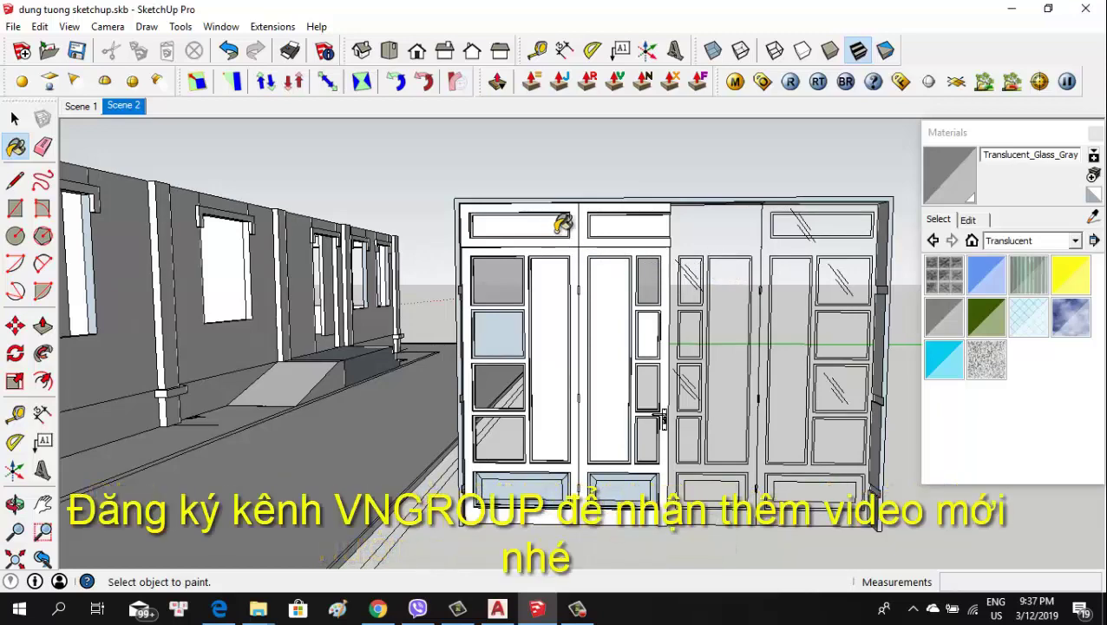
scroll(550, 203, "up", 1)
scroll(533, 212, "up", 1)
scroll(512, 221, "up", 1)
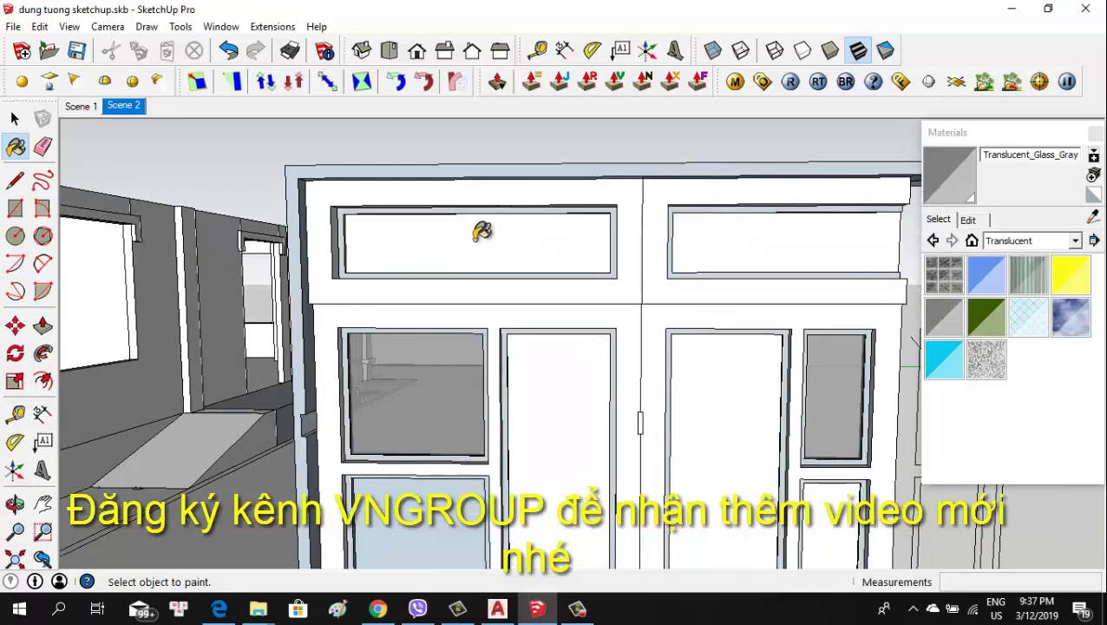
left_click(484, 230)
mouse_move(484, 230)
middle_mouse_down()
mouse_move(425, 265)
mouse_move(390, 252)
mouse_move(445, 252)
mouse_move(521, 126)
mouse_move(710, 113)
mouse_move(796, 120)
mouse_move(859, 151)
mouse_move(576, 247)
mouse_move(741, 265)
mouse_move(751, 215)
mouse_move(783, 271)
mouse_move(575, 301)
mouse_move(589, 258)
mouse_move(457, 257)
mouse_move(592, 484)
mouse_move(370, 364)
mouse_move(524, 326)
mouse_move(447, 372)
middle_mouse_up()
scroll(523, 327, "down", 2)
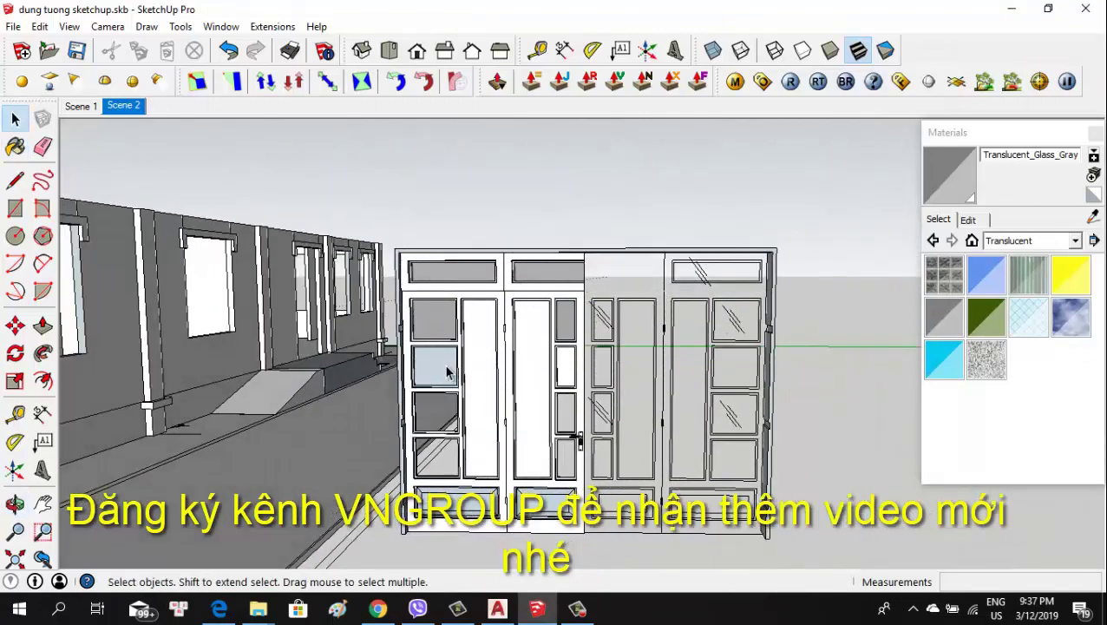
Select Wood_Cherry_Original from the Wood material category
left_click(1075, 241)
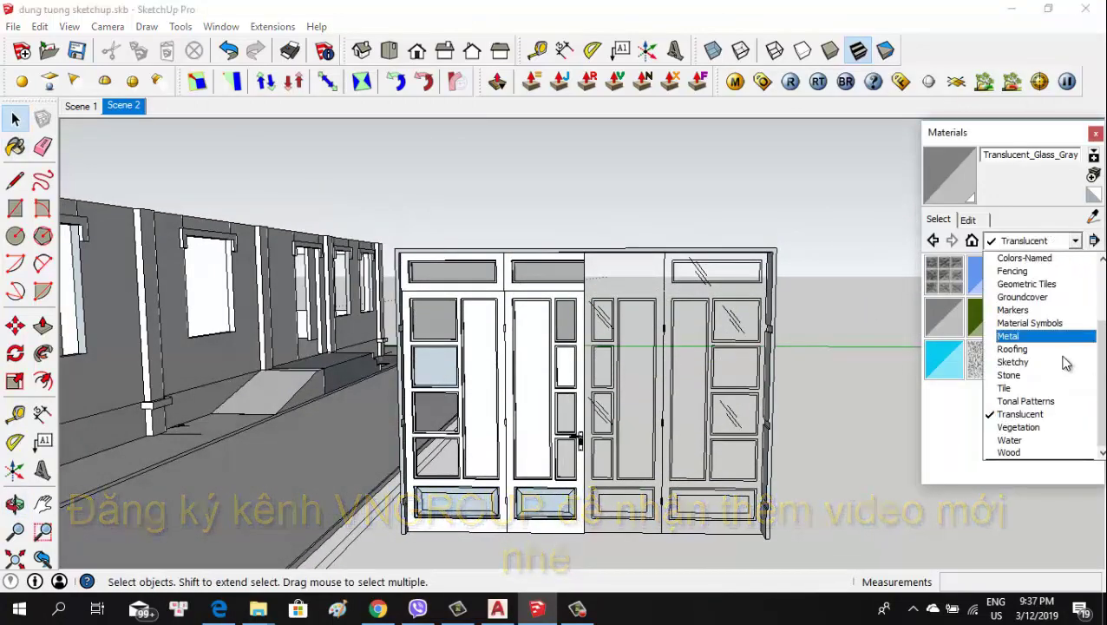
left_click(1038, 452)
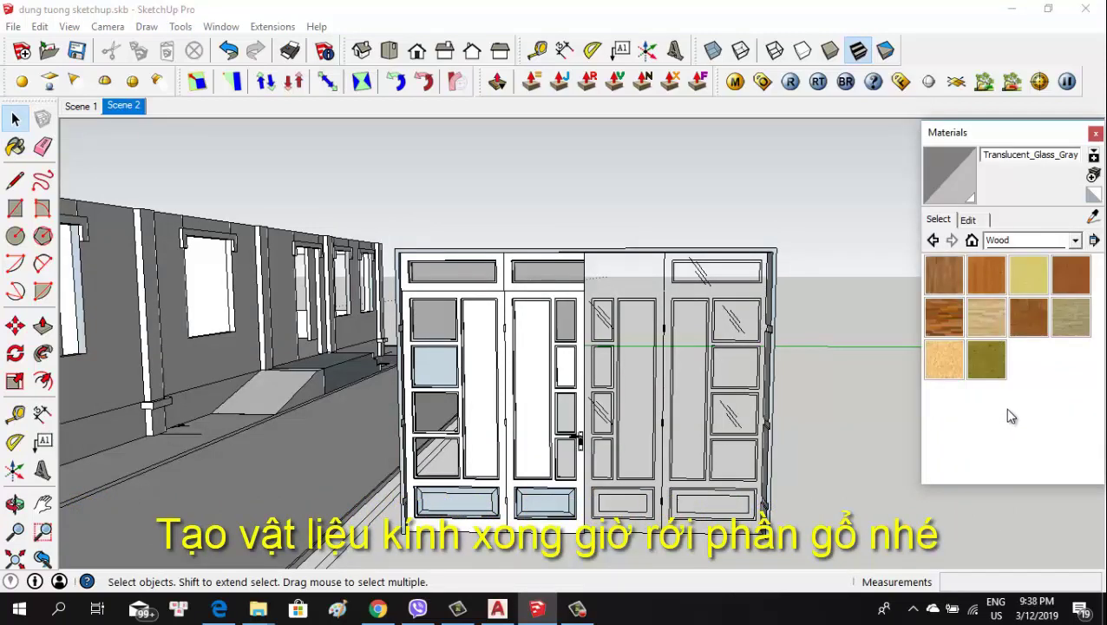
left_click(1069, 274)
scroll(483, 406, "up", 2)
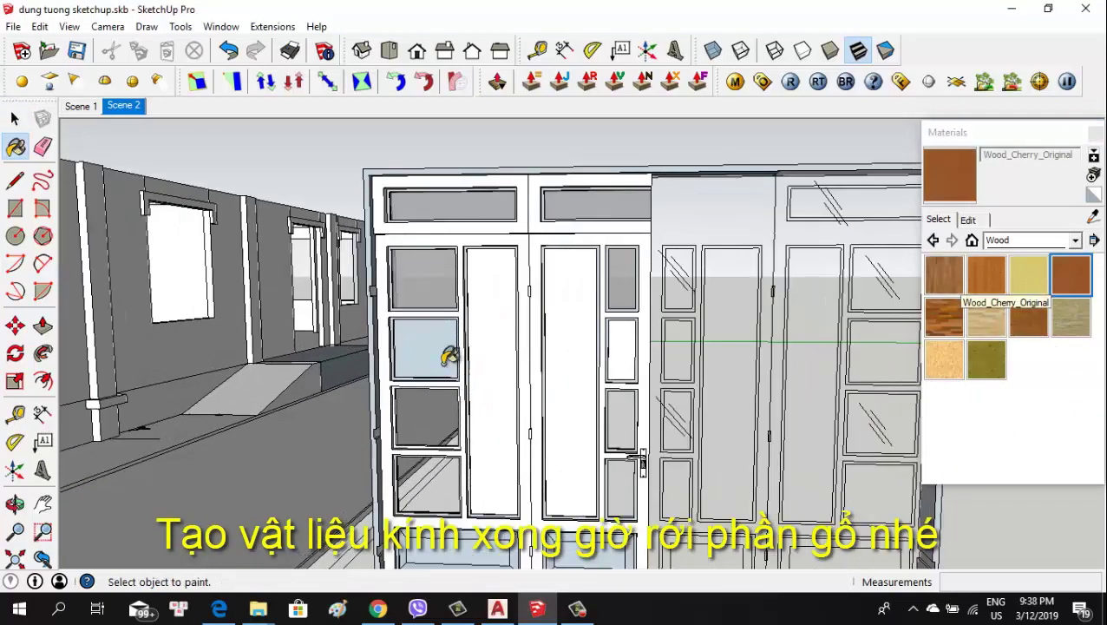
Paint the door panels, including both tall leaf panels, in cherry wood
left_click(480, 363)
mouse_move(519, 430)
middle_mouse_down()
mouse_move(952, 369)
mouse_move(452, 408)
middle_mouse_up()
scroll(452, 408, "up", 2)
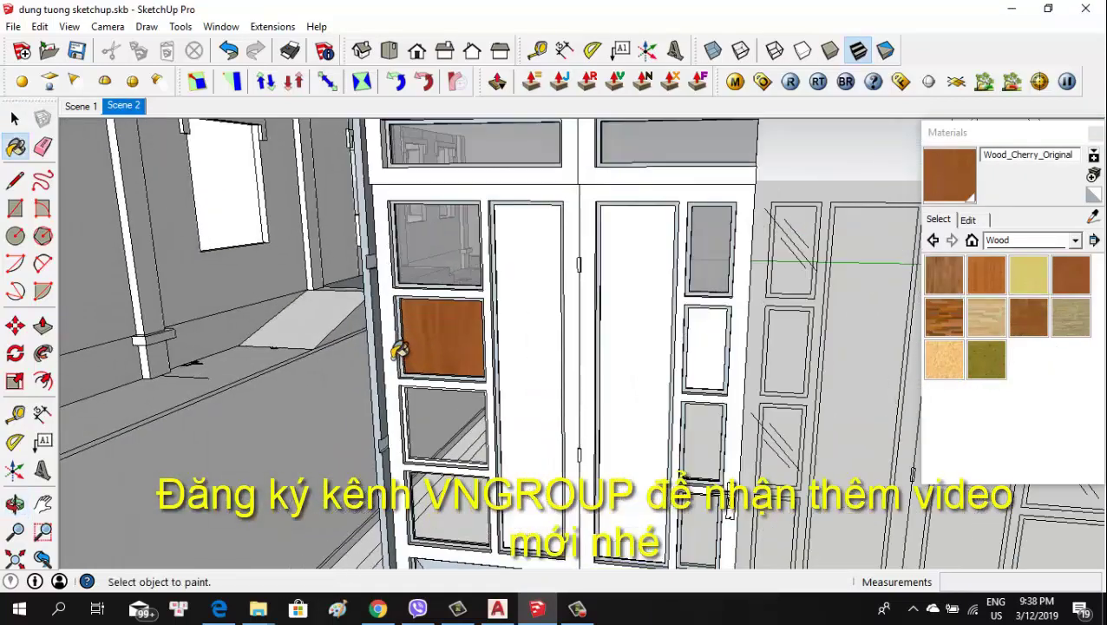
mouse_move(402, 346)
middle_mouse_down()
mouse_move(489, 375)
mouse_move(566, 314)
mouse_move(487, 317)
mouse_move(509, 390)
middle_mouse_up()
left_click(565, 314)
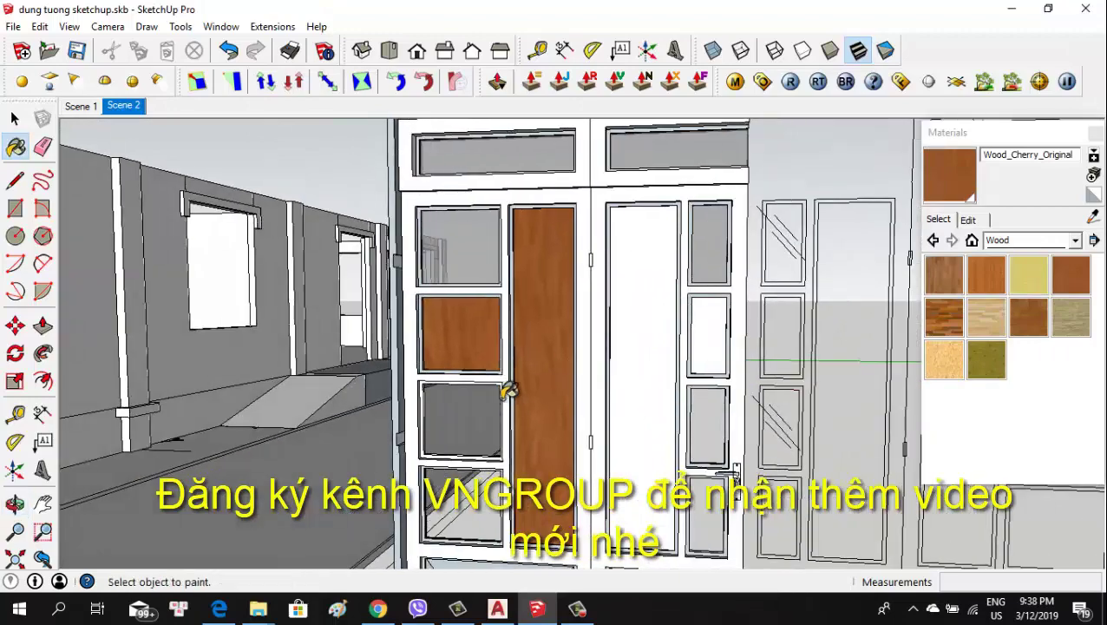
left_click(616, 399)
Paint the glass panel frame and the lower panel's frame in cherry wood
middle_click_drag(642, 358, 638, 227)
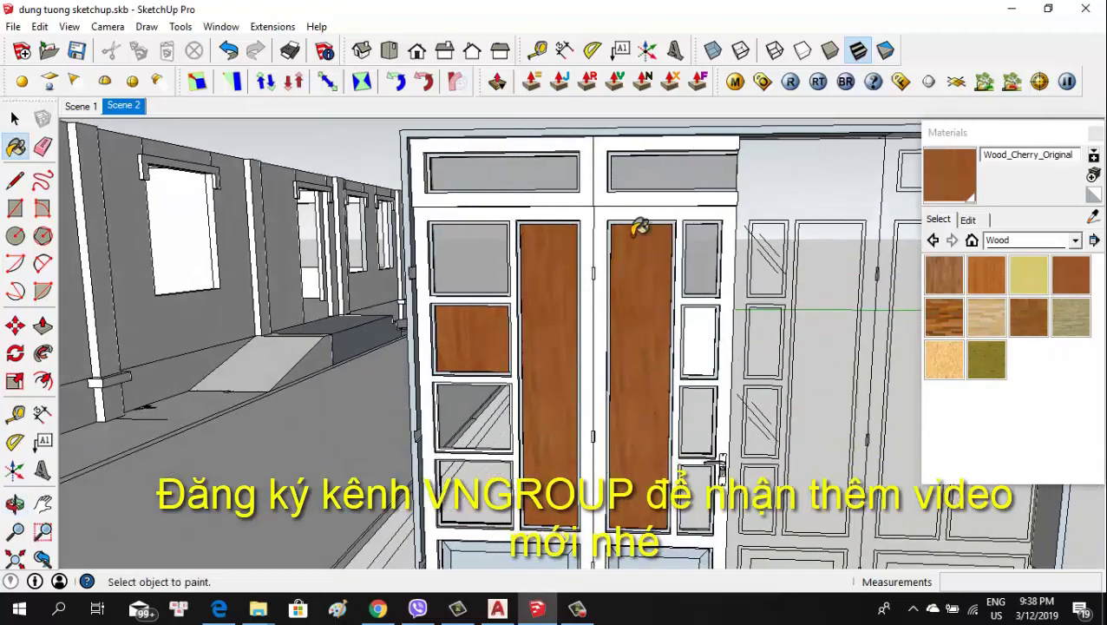
scroll(604, 222, "up", 2)
scroll(605, 222, "up", 1)
scroll(566, 253, "down", 1)
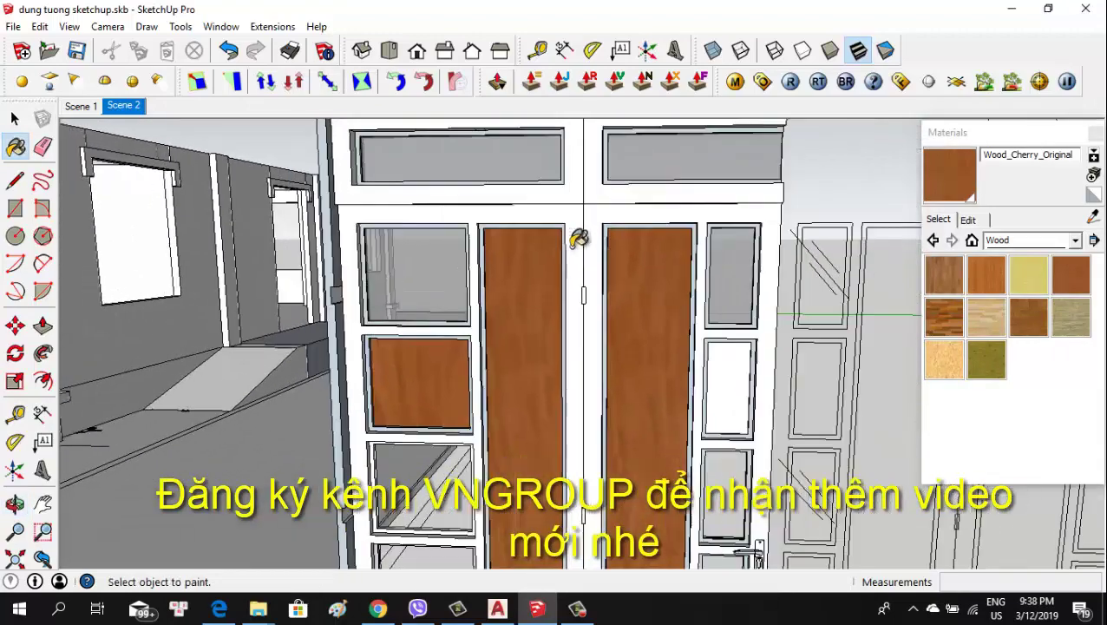
scroll(576, 240, "down", 2)
scroll(548, 249, "up", 3)
scroll(517, 235, "up", 2)
left_click(505, 234)
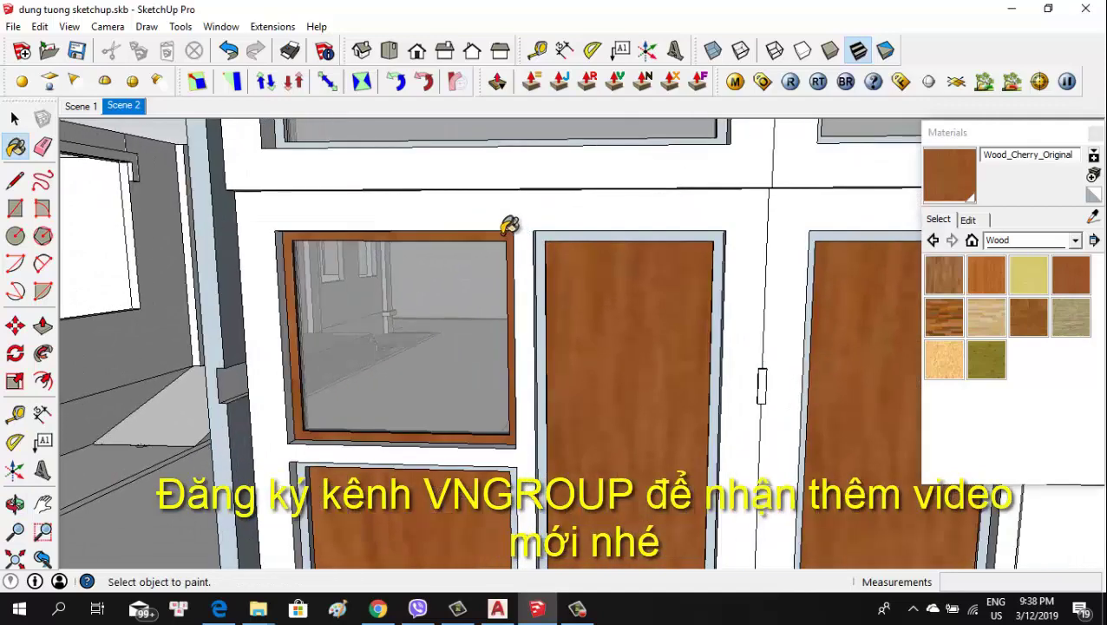
scroll(539, 365, "down", 2)
scroll(502, 360, "down", 1)
scroll(446, 380, "down", 1)
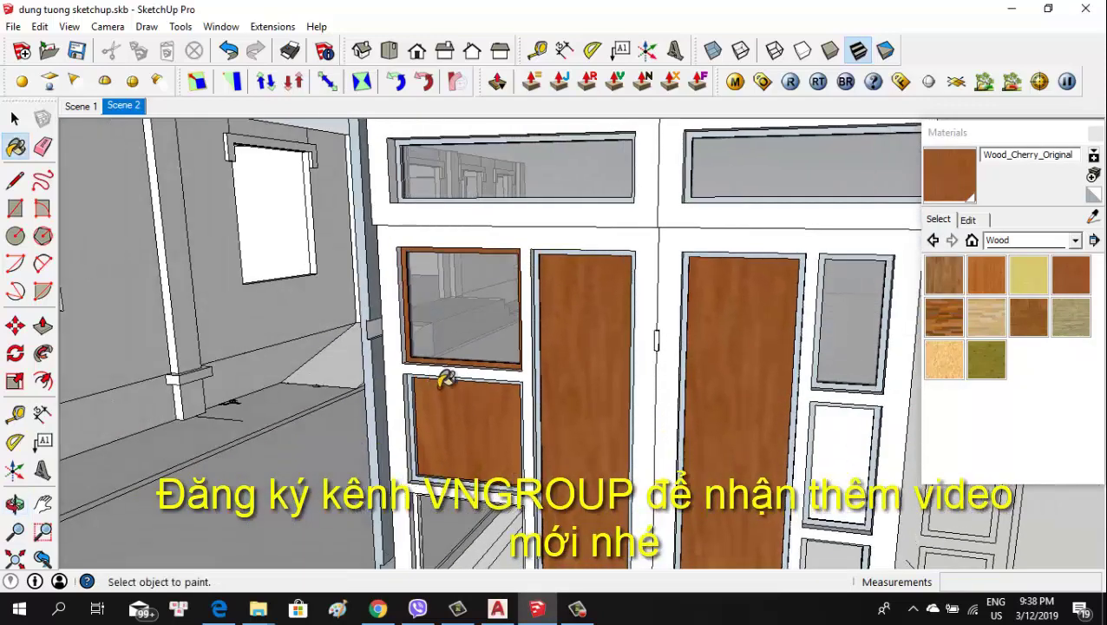
scroll(409, 382, "up", 1)
scroll(409, 382, "up", 1)
left_click(414, 379)
Paint the right door leaf in cherry wood
scroll(447, 347, "down", 1)
scroll(452, 331, "down", 1)
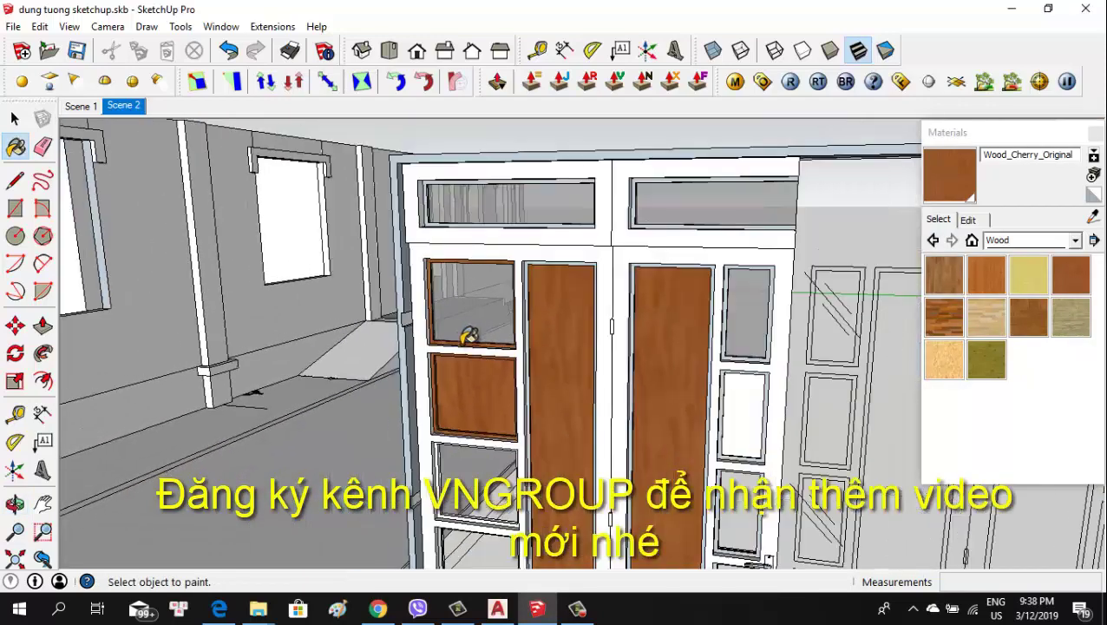
scroll(521, 338, "up", 2)
scroll(555, 345, "down", 2)
scroll(583, 255, "up", 1)
scroll(533, 257, "up", 2)
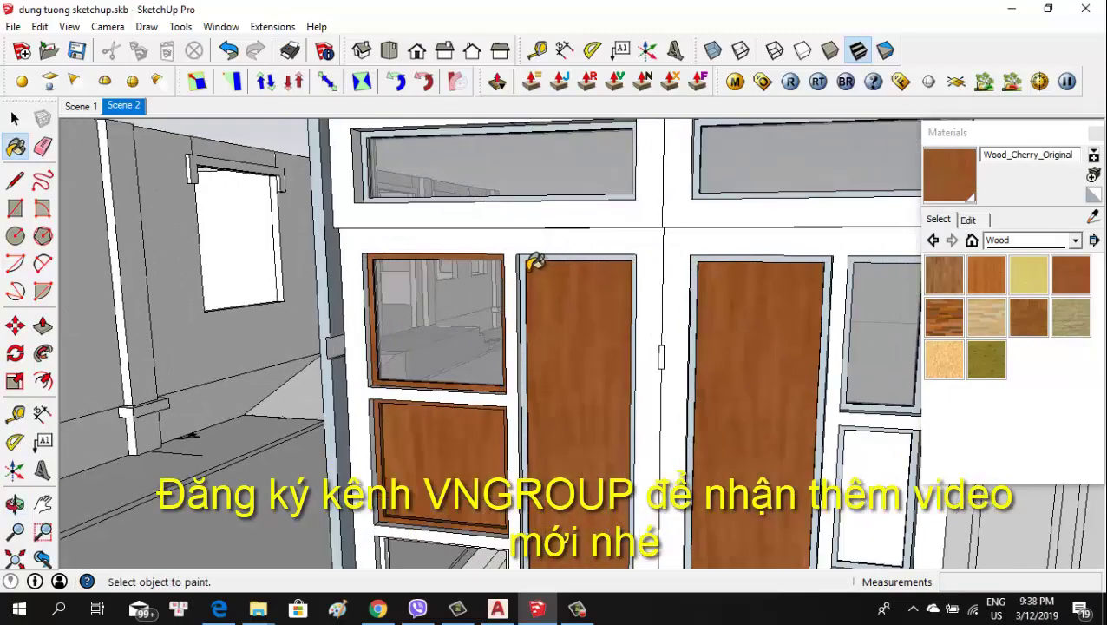
scroll(519, 262, "up", 2)
scroll(519, 262, "down", 2)
scroll(539, 257, "down", 1)
scroll(634, 251, "up", 2)
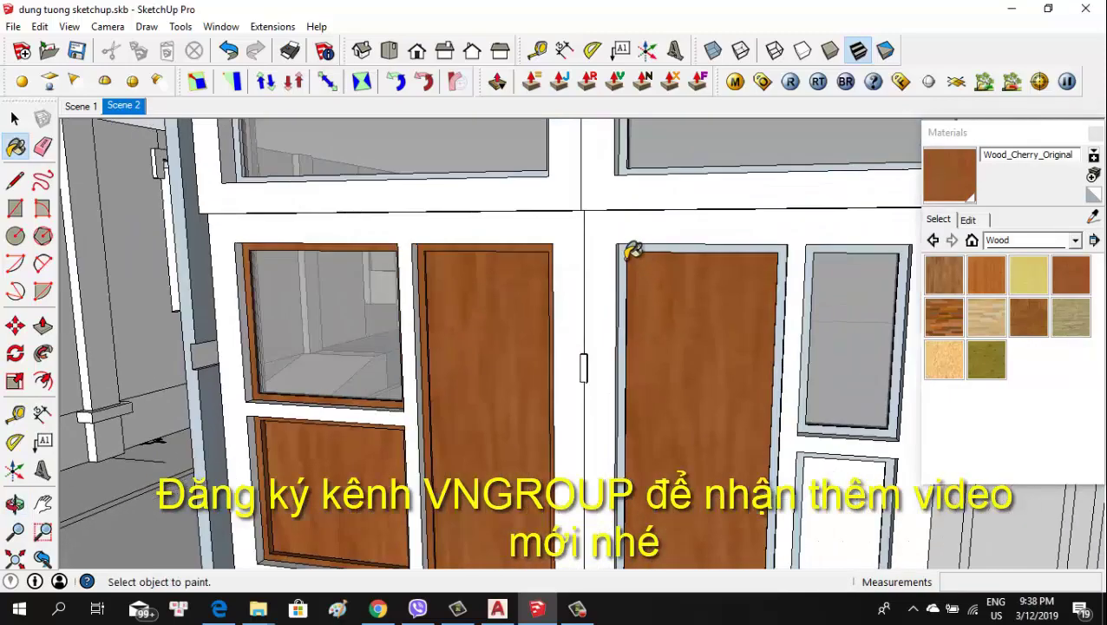
scroll(659, 260, "down", 2)
scroll(738, 285, "up", 2)
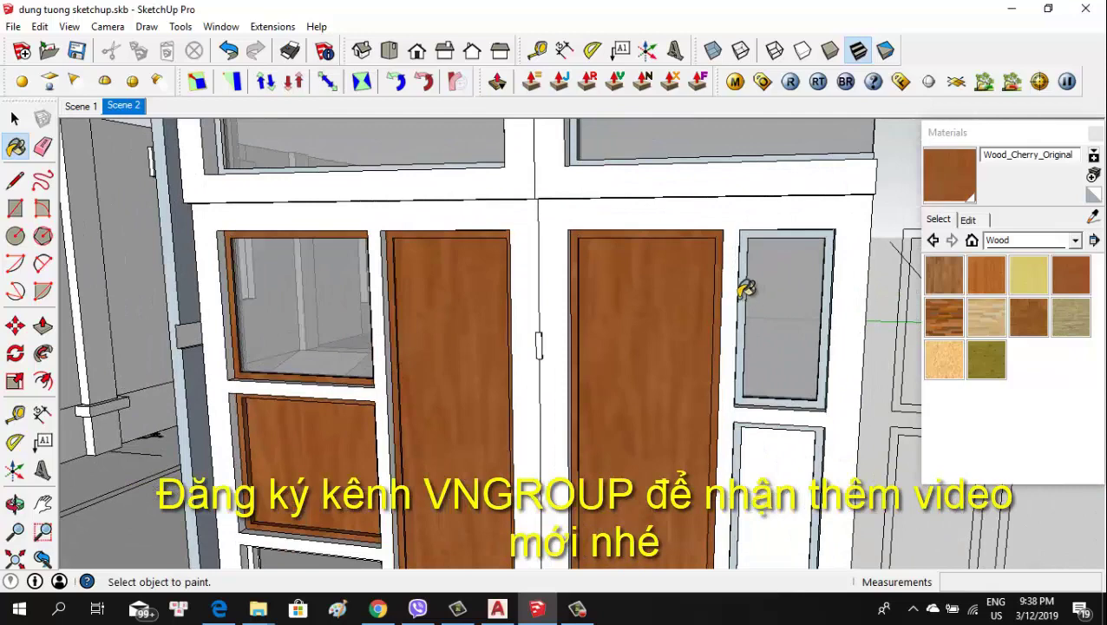
left_click(746, 299)
Paint the upper-left transom window's sill in cherry wood
scroll(615, 272, "down", 1)
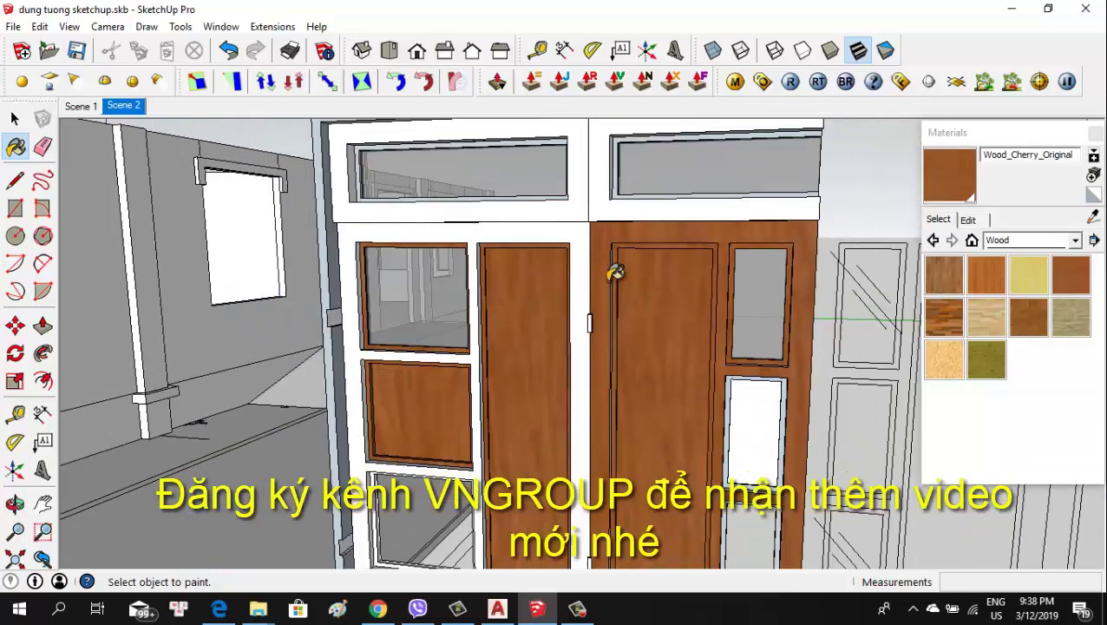
scroll(584, 236, "down", 1)
scroll(659, 261, "down", 1)
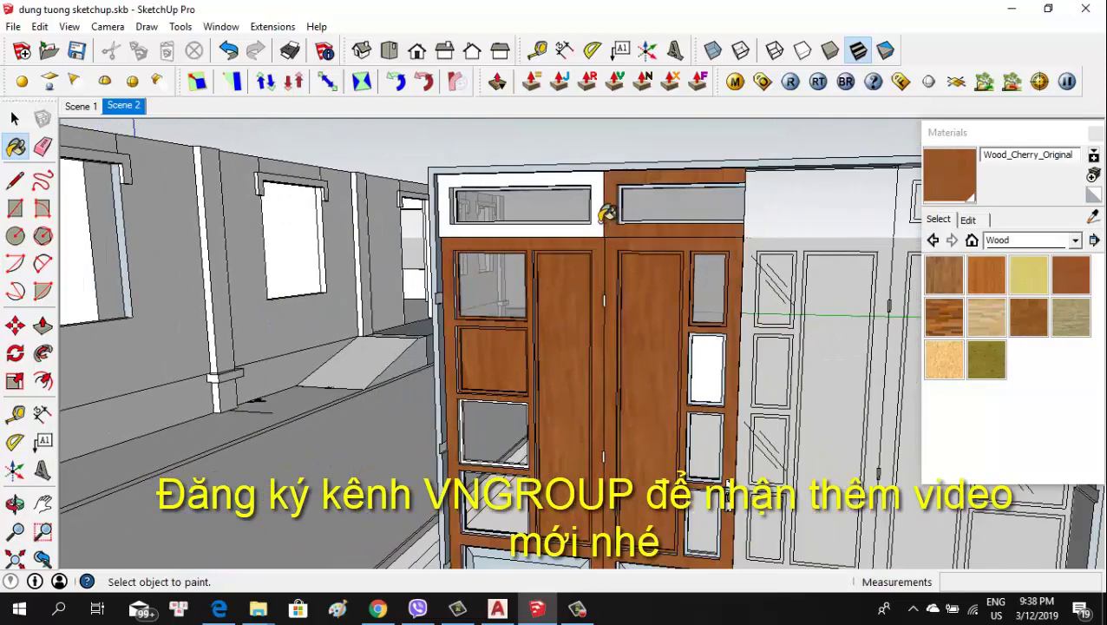
scroll(609, 211, "up", 2)
scroll(595, 235, "up", 2)
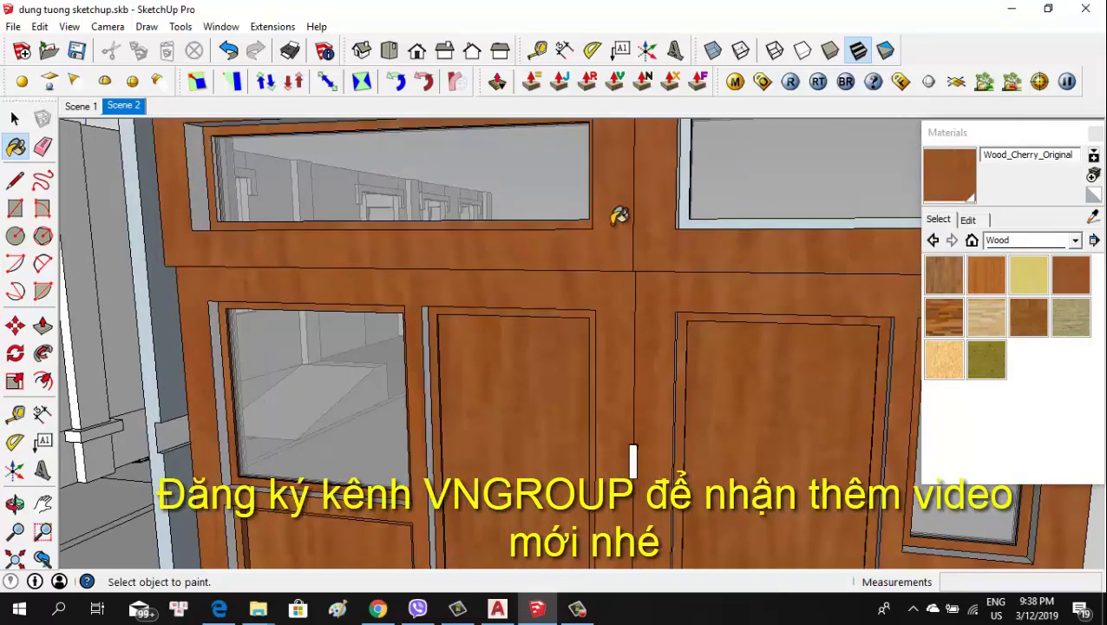
scroll(607, 239, "down", 2)
middle_click_drag(580, 250, 606, 242)
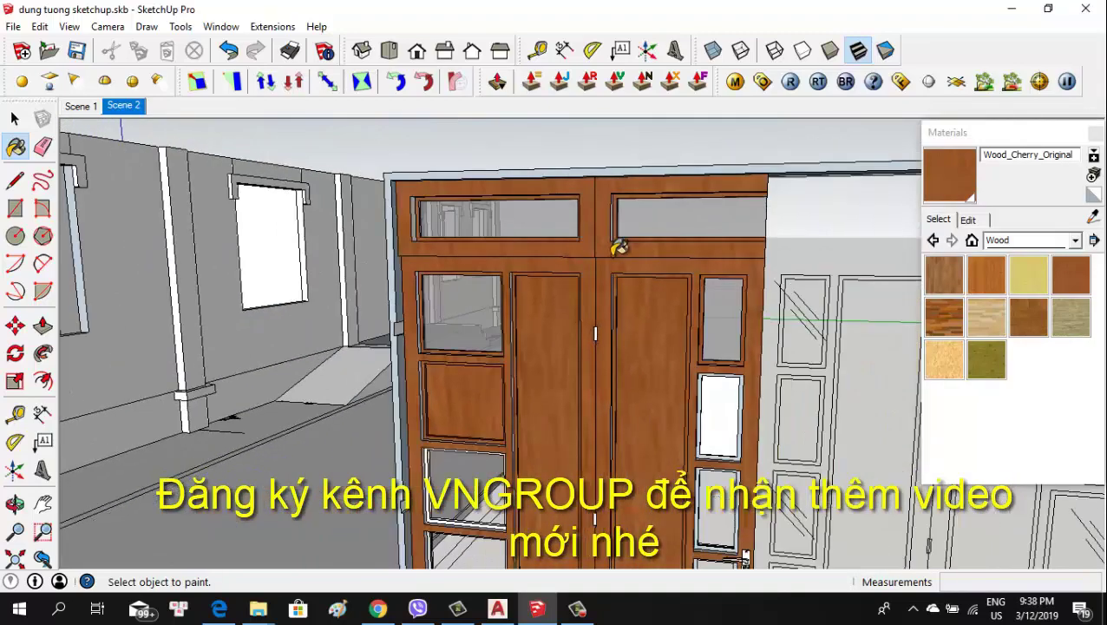
scroll(619, 210, "up", 2)
scroll(607, 212, "up", 2)
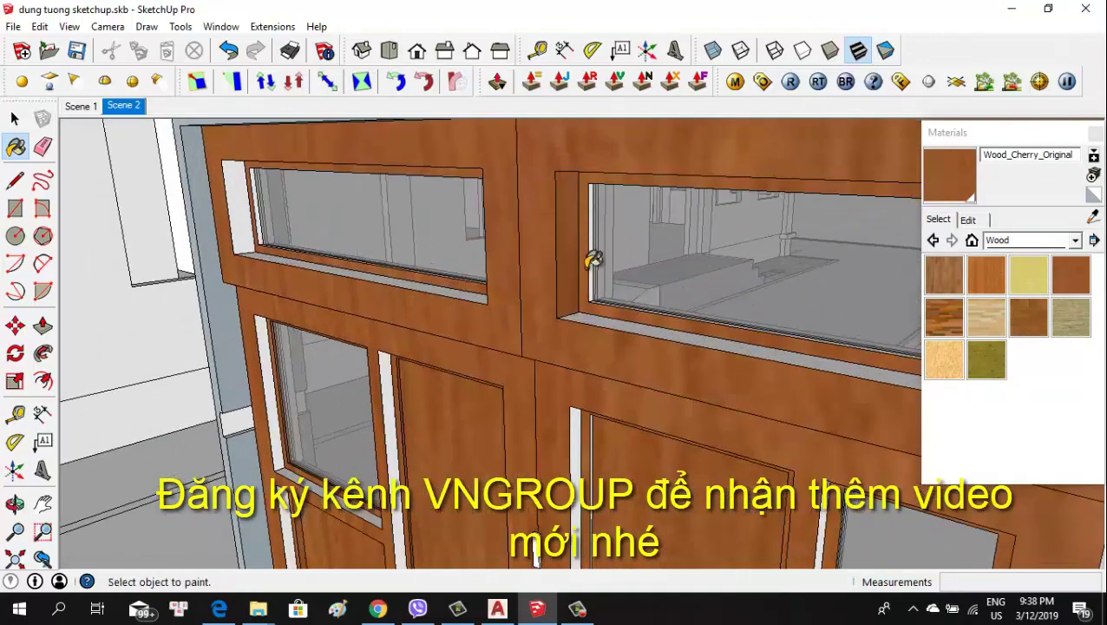
left_click(415, 279)
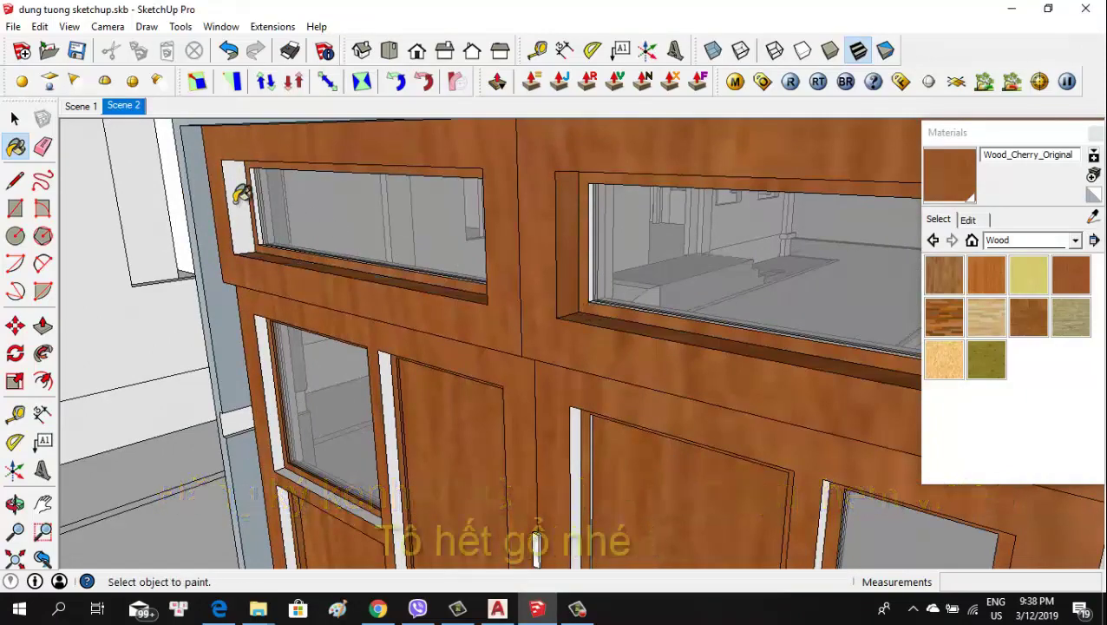
Erase the stray edge on the top frame and return to the Paint Bucket
scroll(241, 195, "down", 2)
middle_click_drag(260, 200, 485, 130)
scroll(495, 124, "up", 2)
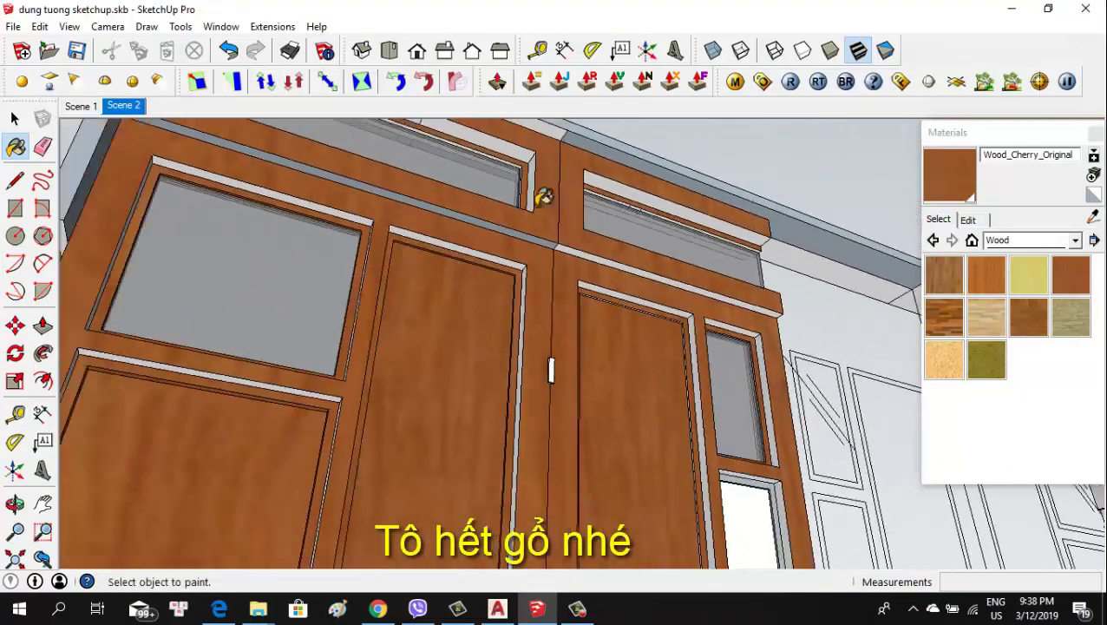
scroll(527, 140, "up", 2)
scroll(487, 191, "down", 3)
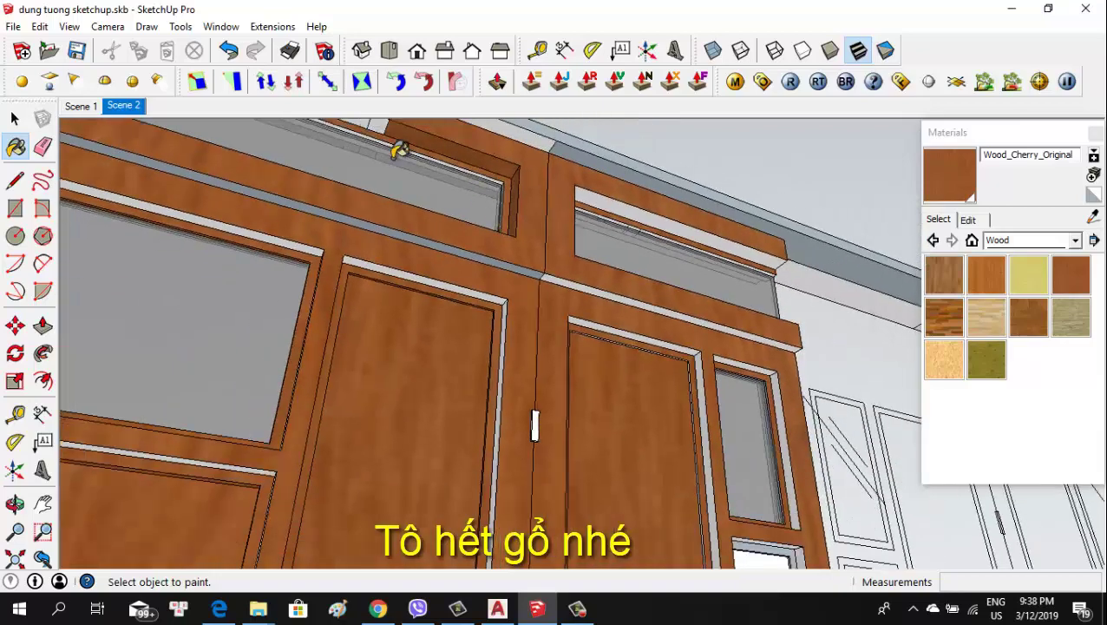
scroll(403, 168, "up", 2)
scroll(404, 159, "up", 2)
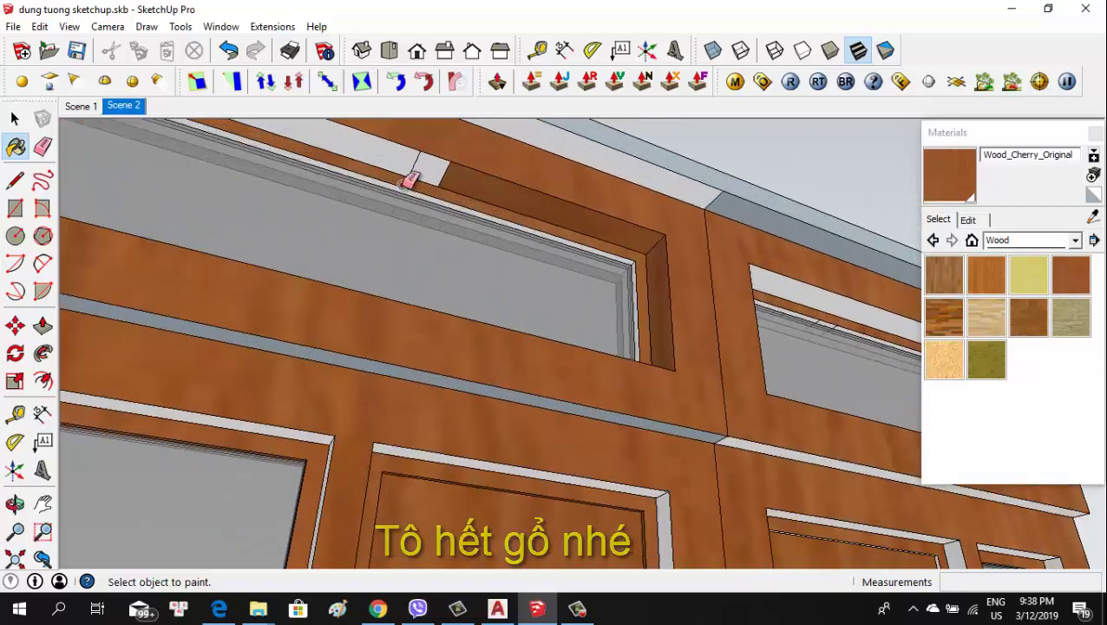
key("e")
left_click(444, 173)
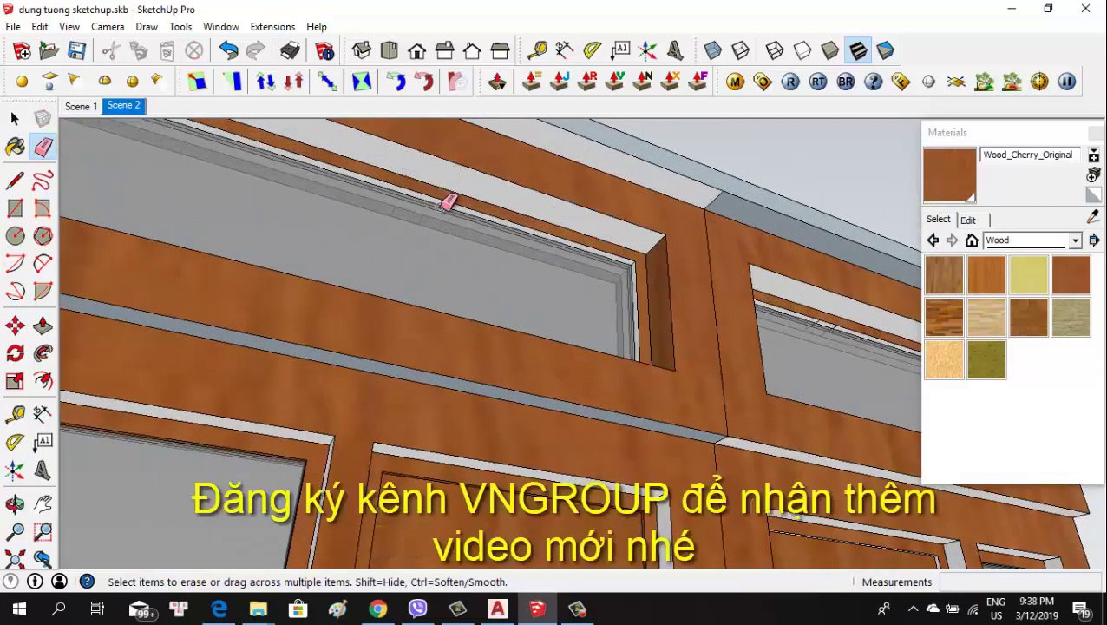
key("b")
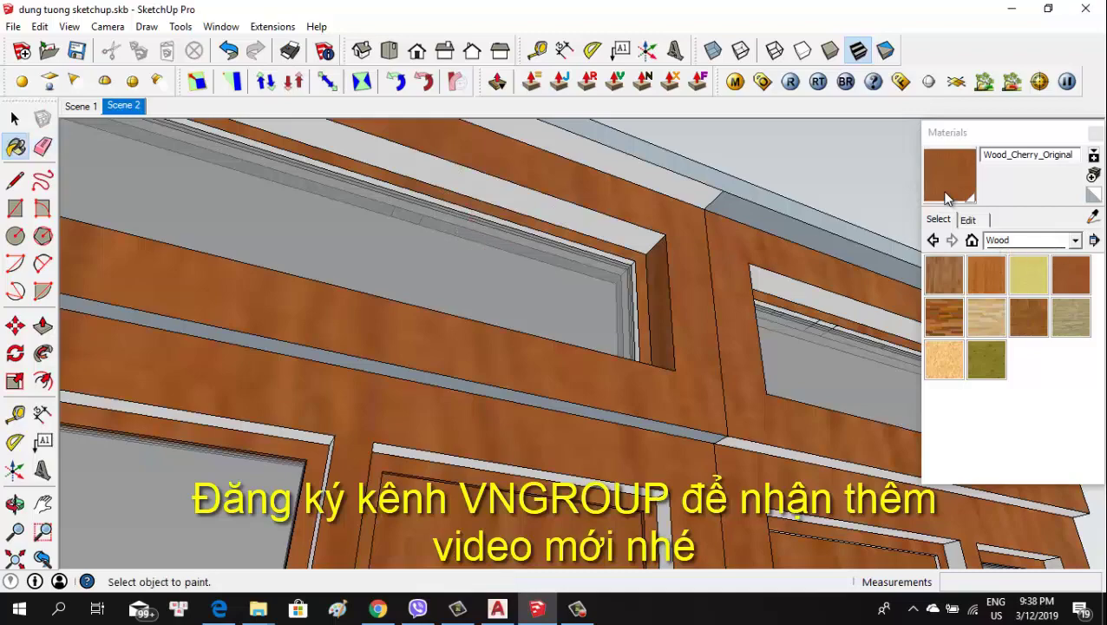
Orbit around the upper frame and door panels, ending on the whole door front
scroll(526, 190, "down", 3)
mouse_move(556, 242)
middle_mouse_down()
mouse_move(640, 234)
mouse_move(447, 329)
middle_mouse_up()
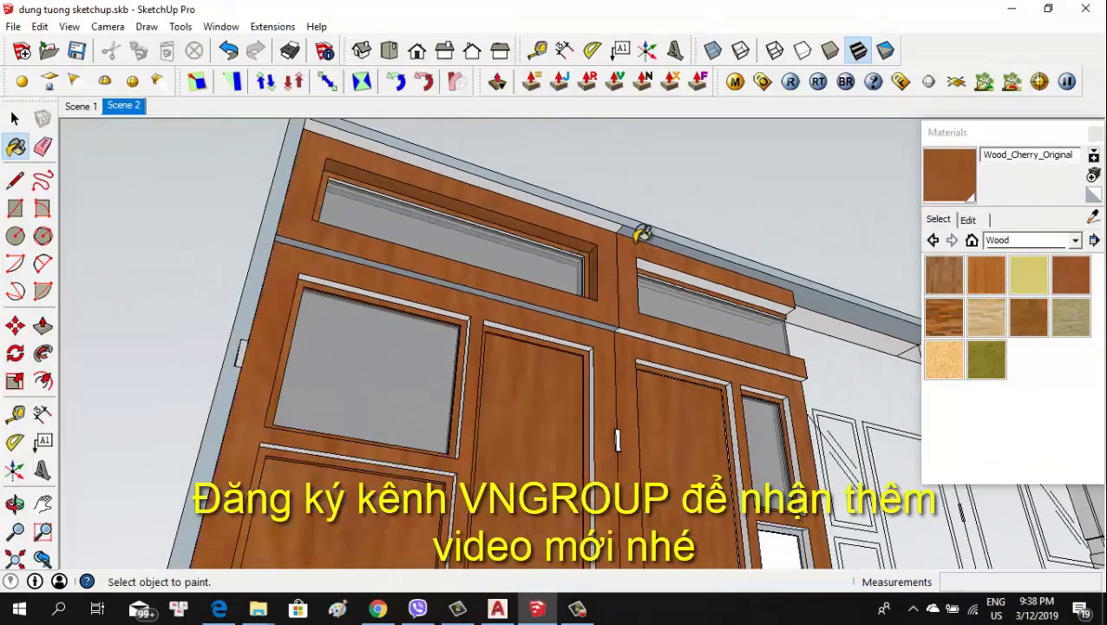
scroll(641, 234, "up", 2)
scroll(625, 247, "up", 3)
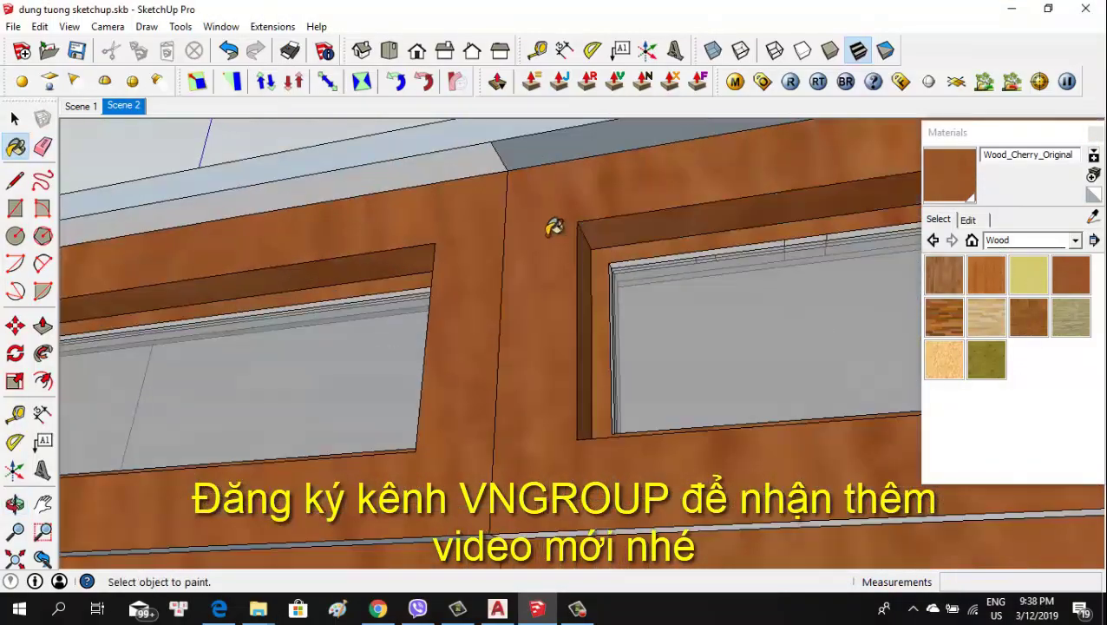
scroll(554, 227, "down", 3)
middle_click_drag(481, 283, 711, 364)
scroll(728, 373, "up", 2)
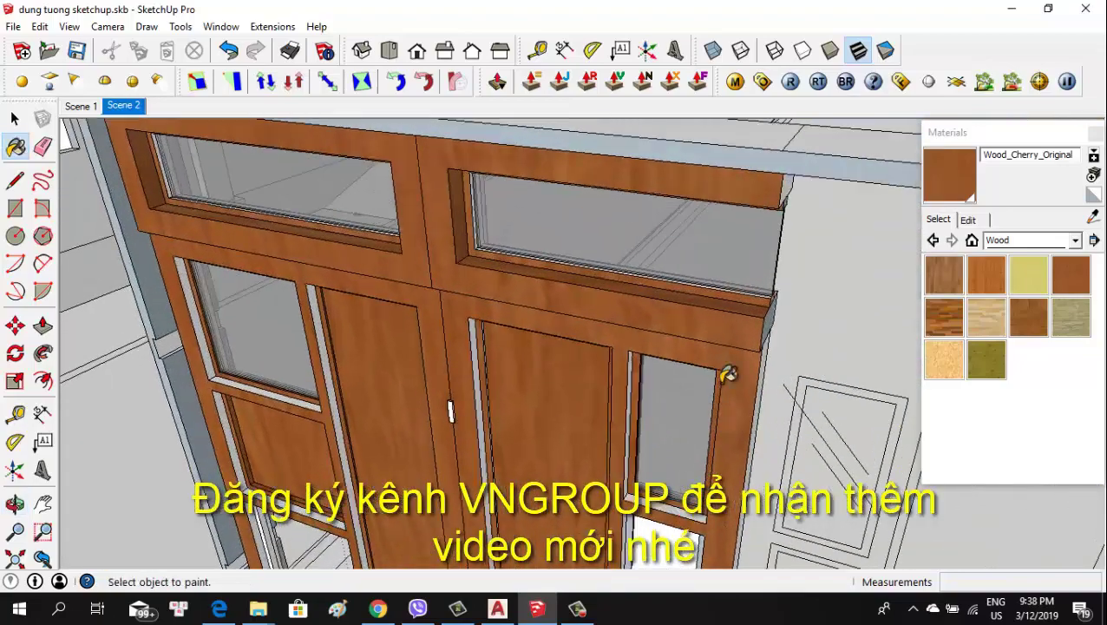
scroll(728, 374, "down", 3)
scroll(589, 415, "up", 2)
scroll(579, 354, "up", 3)
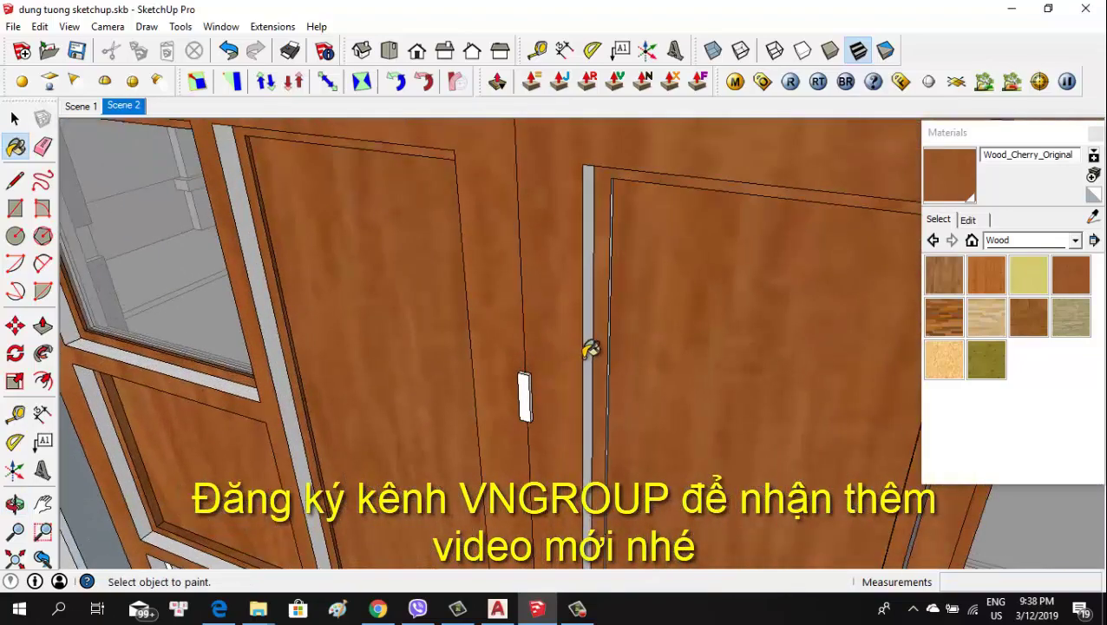
middle_click_drag(590, 349, 466, 317)
middle_click_drag(463, 369, 734, 313)
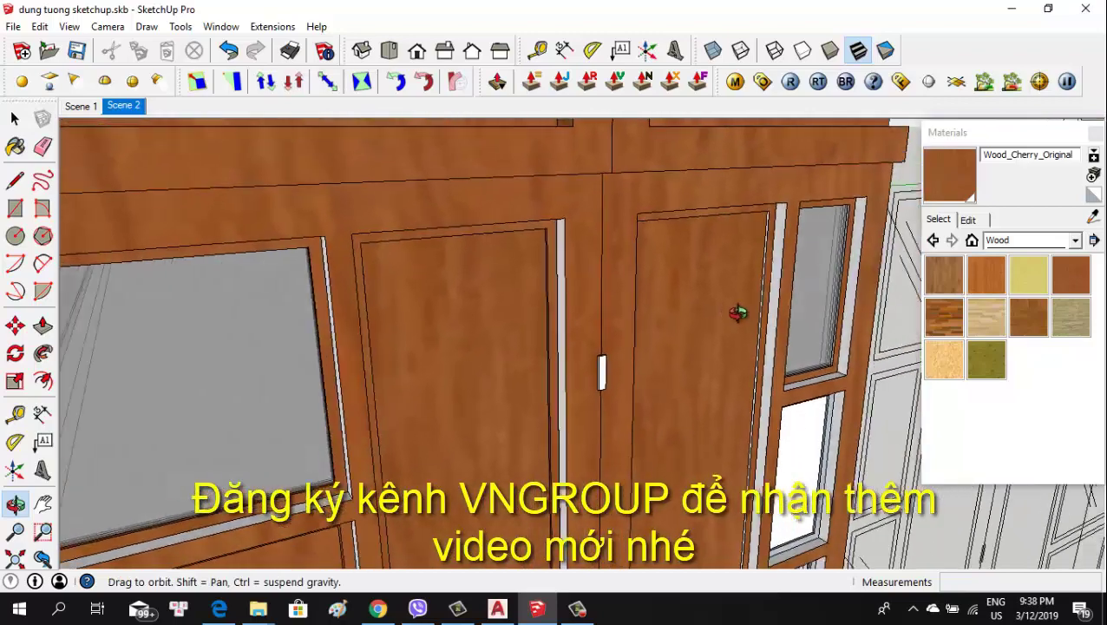
scroll(588, 314, "up", 2)
scroll(566, 277, "up", 2)
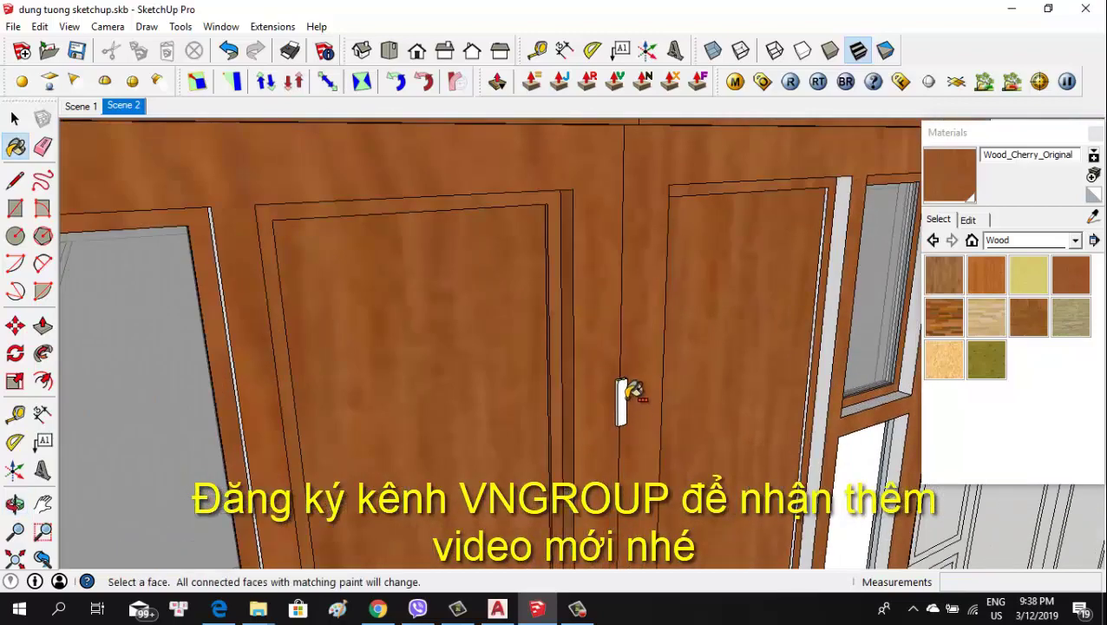
scroll(624, 383, "down", 3)
scroll(469, 348, "up", 3)
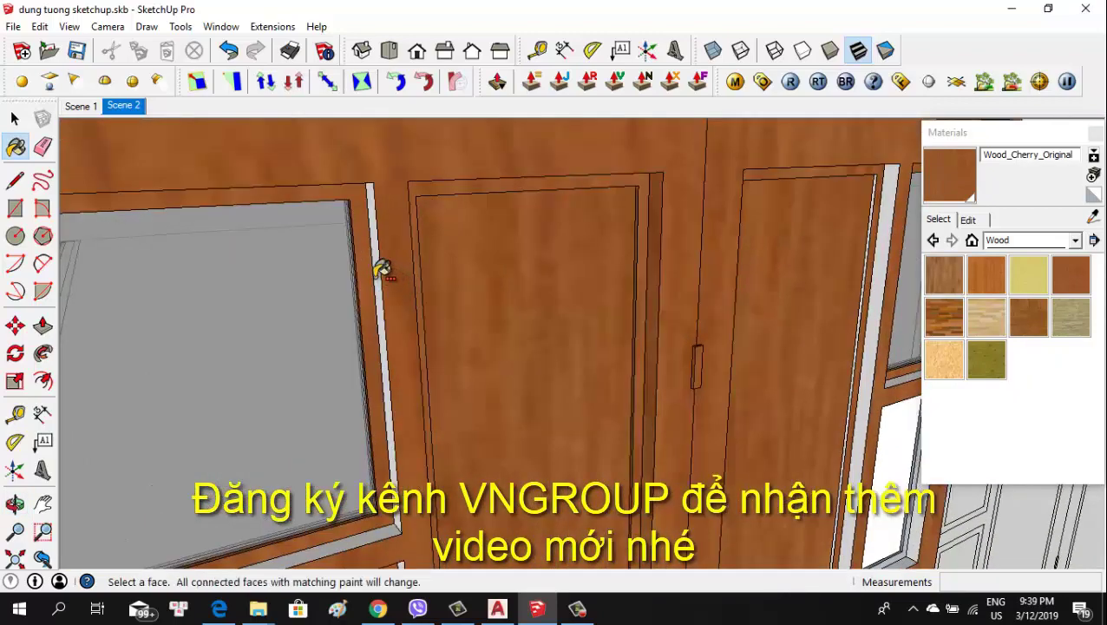
scroll(386, 274, "down", 2)
scroll(484, 286, "down", 2)
mouse_move(484, 287)
middle_mouse_down()
mouse_move(501, 378)
mouse_move(357, 381)
mouse_move(364, 345)
middle_mouse_up()
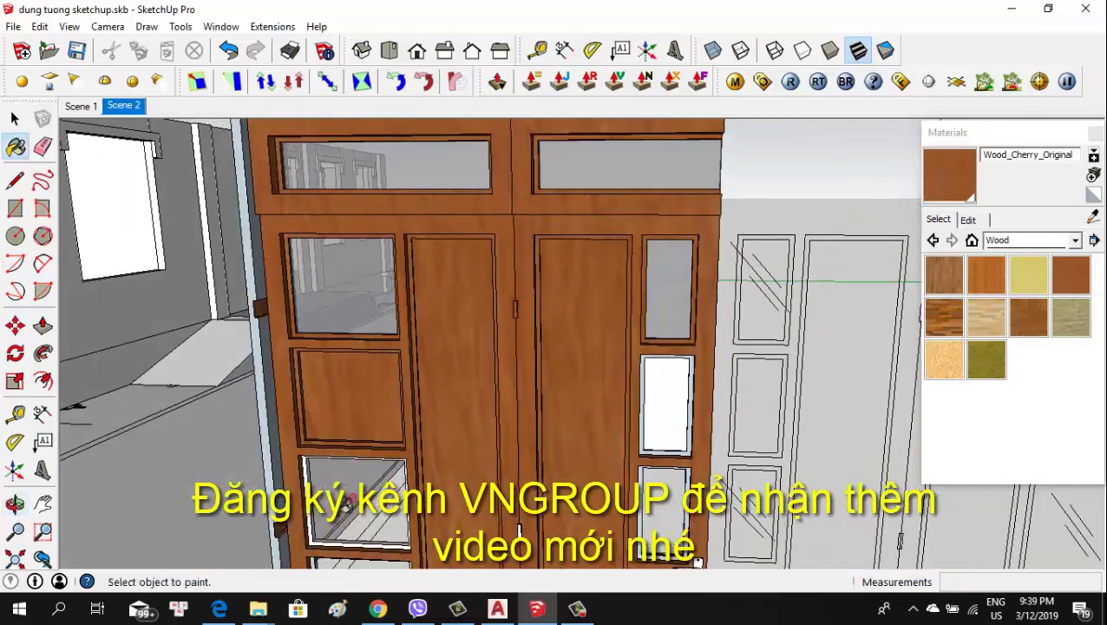
Paint the lower-left and lower-right bottom door panels in cherry wood
scroll(272, 437, "up", 3)
scroll(236, 413, "down", 2)
scroll(295, 400, "down", 2)
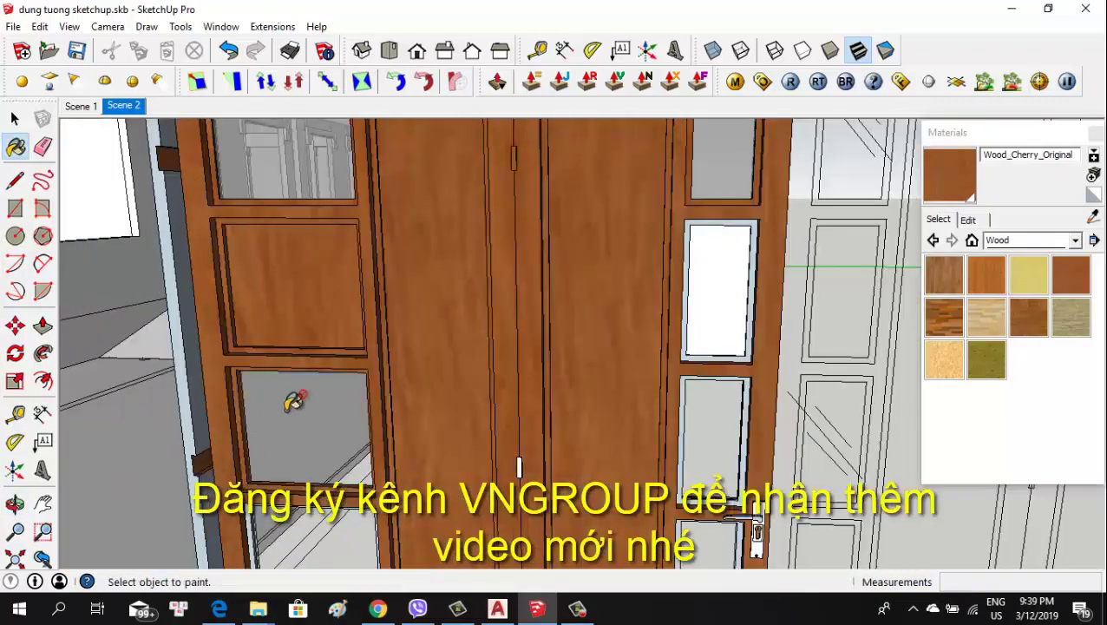
scroll(295, 401, "down", 2)
scroll(347, 421, "up", 2)
scroll(243, 460, "down", 1)
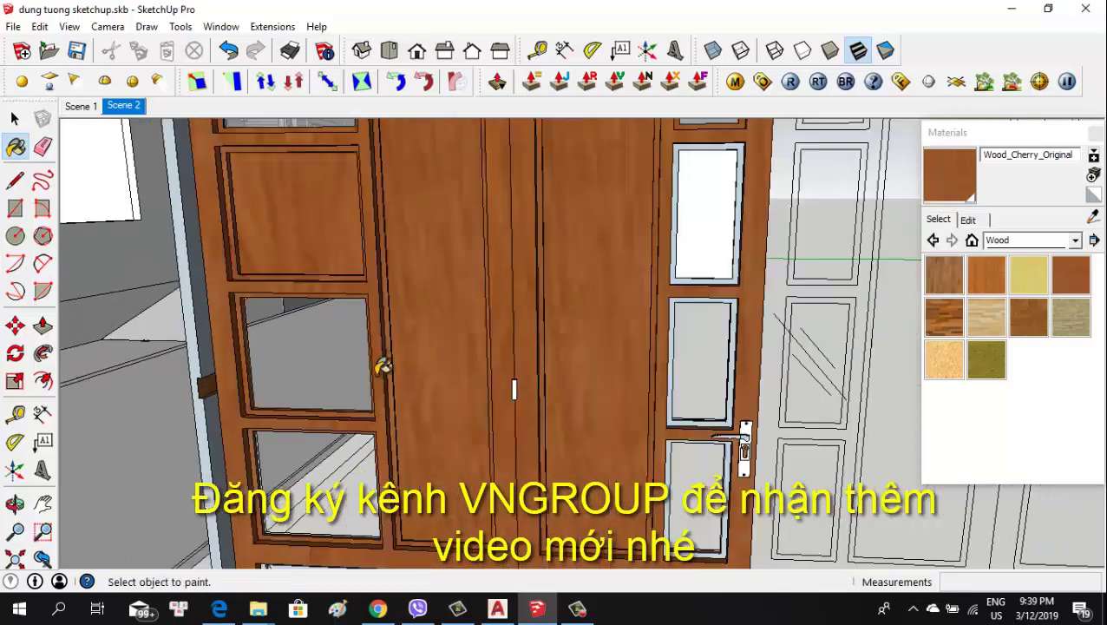
scroll(382, 366, "down", 2)
scroll(347, 452, "up", 3)
left_click(333, 490, "ctrl")
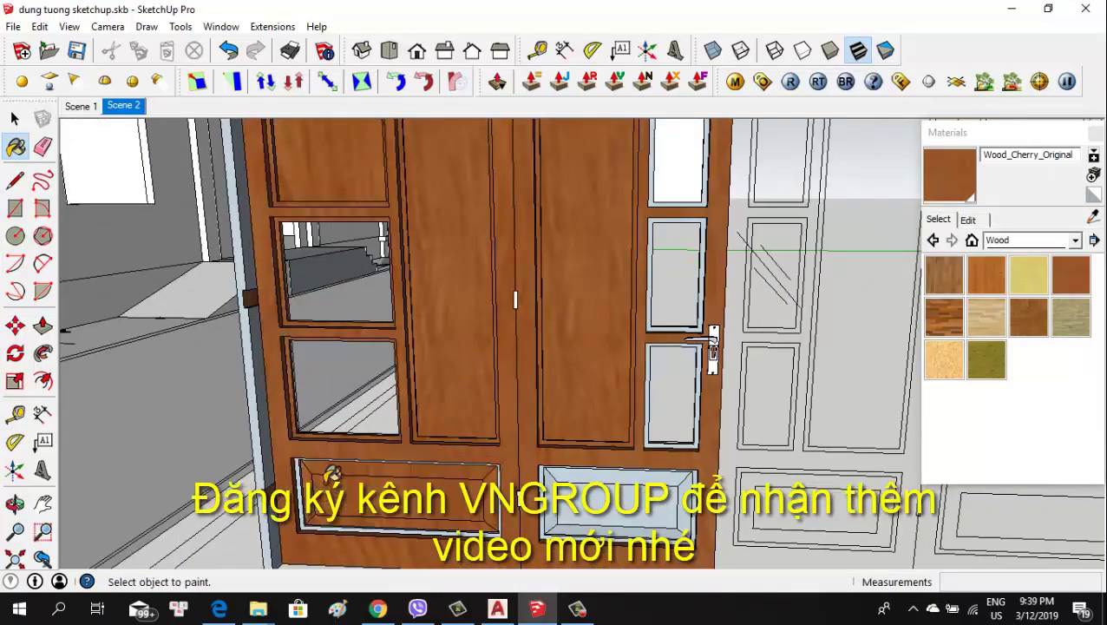
scroll(332, 473, "up", 2)
left_click(629, 468, "ctrl")
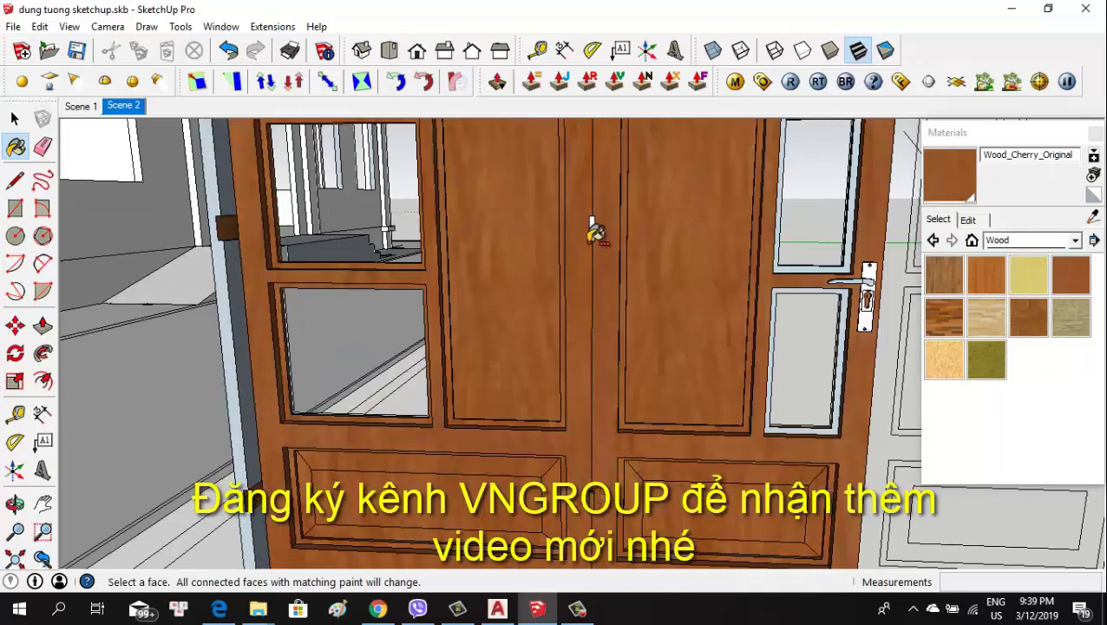
Paint the right door's glass panel frames in cherry wood
scroll(573, 373, "down", 2)
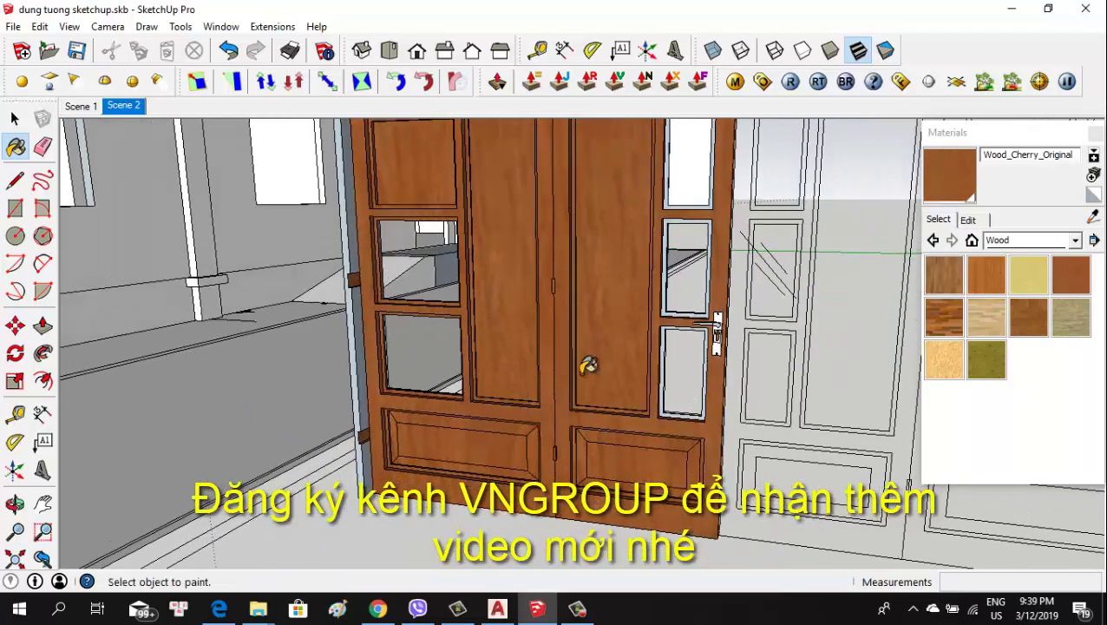
scroll(677, 310, "up", 3)
scroll(670, 303, "up", 1)
left_click(657, 334, "ctrl")
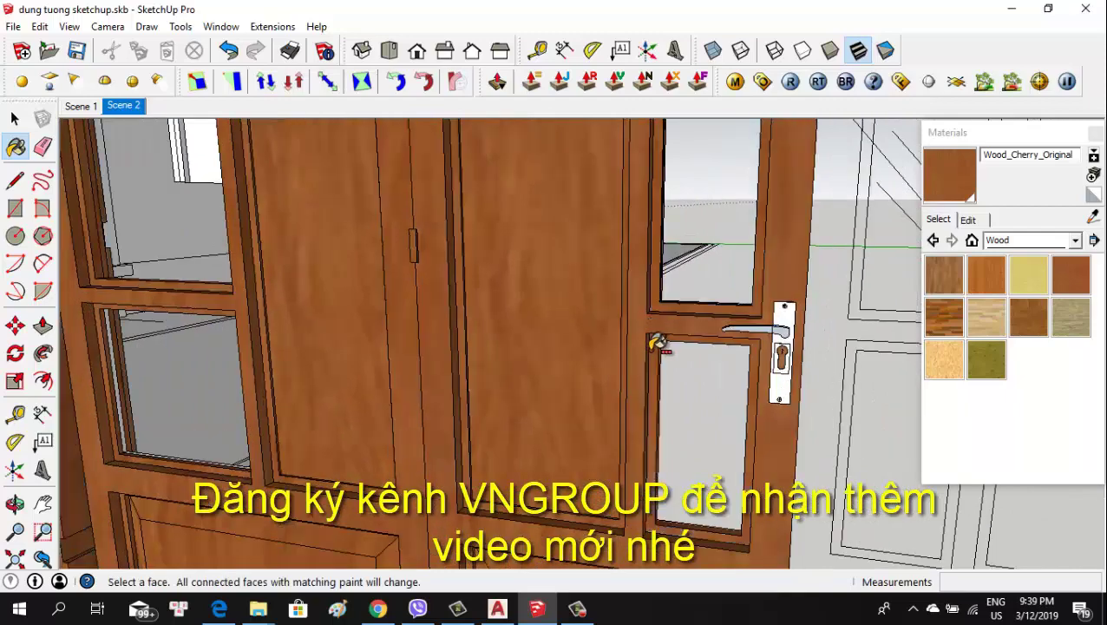
scroll(582, 425, "down", 1)
scroll(697, 391, "up", 2)
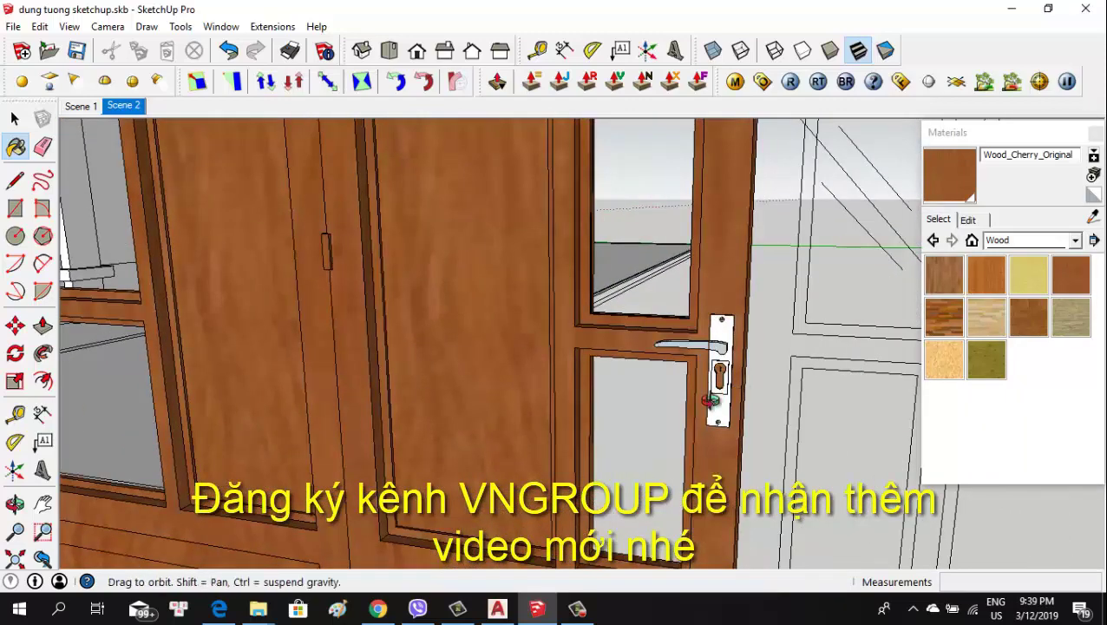
scroll(709, 400, "up", 2)
scroll(720, 391, "up", 1)
Orbit around the painted door to inspect the handle and the left wall
mouse_move(694, 399)
middle_mouse_down()
mouse_move(494, 402)
mouse_move(685, 403)
mouse_move(728, 437)
mouse_move(706, 314)
middle_mouse_up()
scroll(694, 416, "down", 2)
scroll(704, 436, "down", 1)
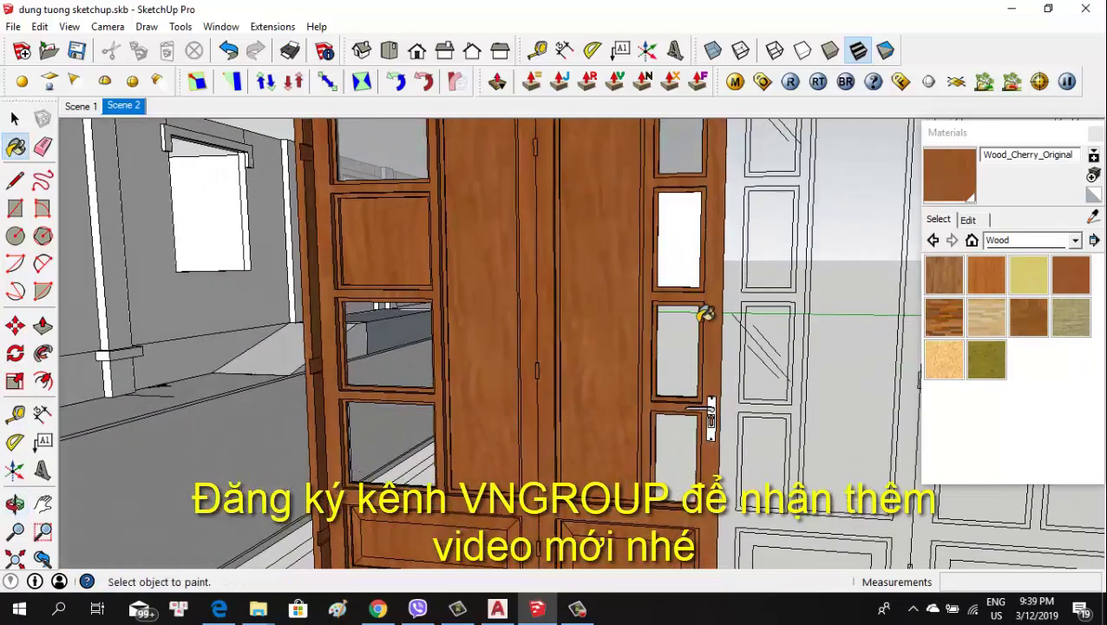
scroll(705, 317, "down", 2)
scroll(689, 226, "up", 2)
scroll(564, 295, "down", 2)
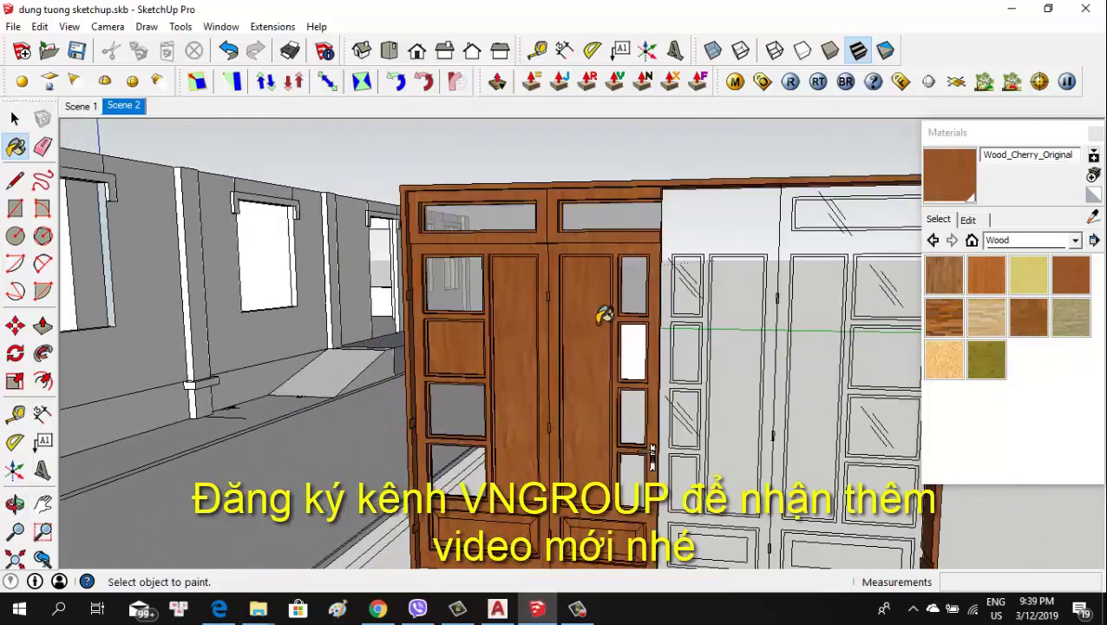
scroll(598, 316, "up", 1)
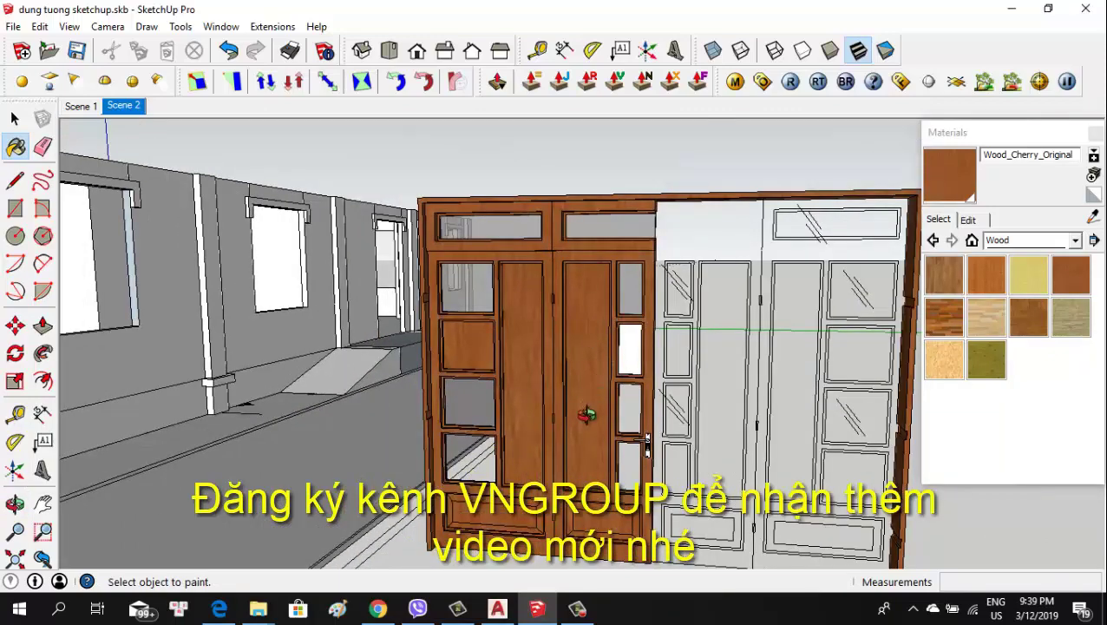
middle_click_drag(586, 414, 550, 347)
scroll(513, 274, "up", 3)
middle_click_drag(522, 298, 626, 348)
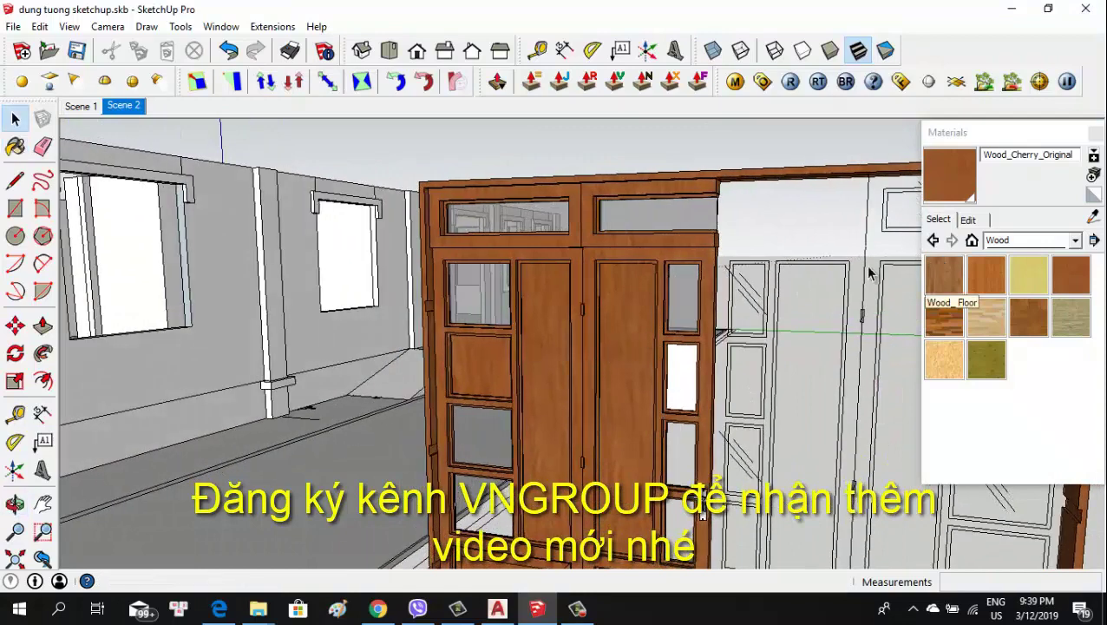
middle_click_drag(870, 275, 630, 286)
Set the Wood_Cherry_Original texture size to 829mm and lighten its colour
left_click(969, 219)
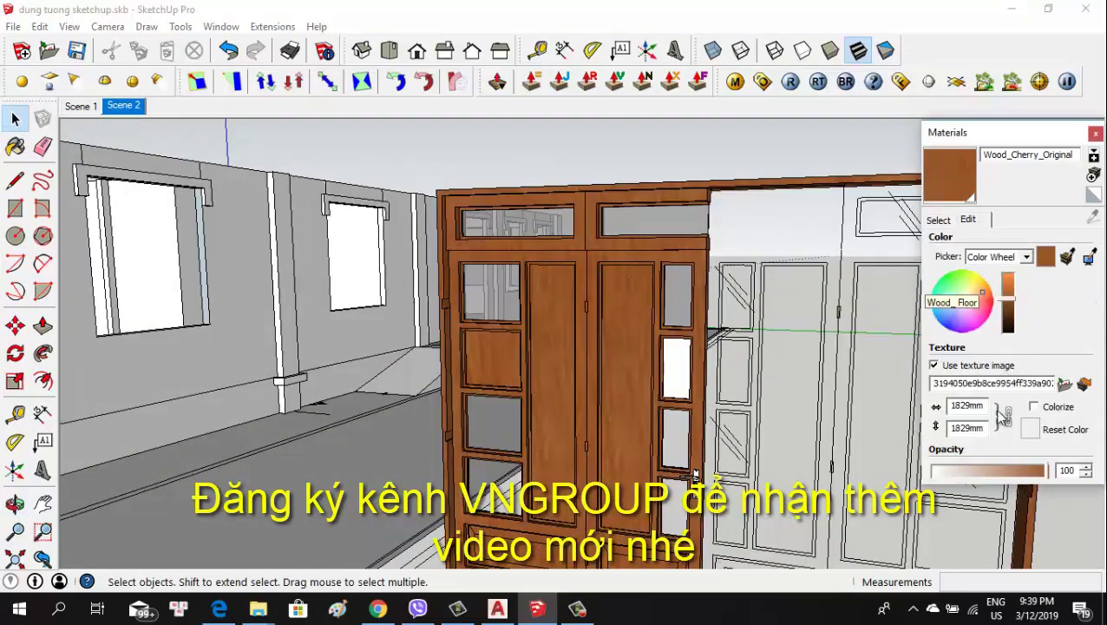
type("829")
key("Return")
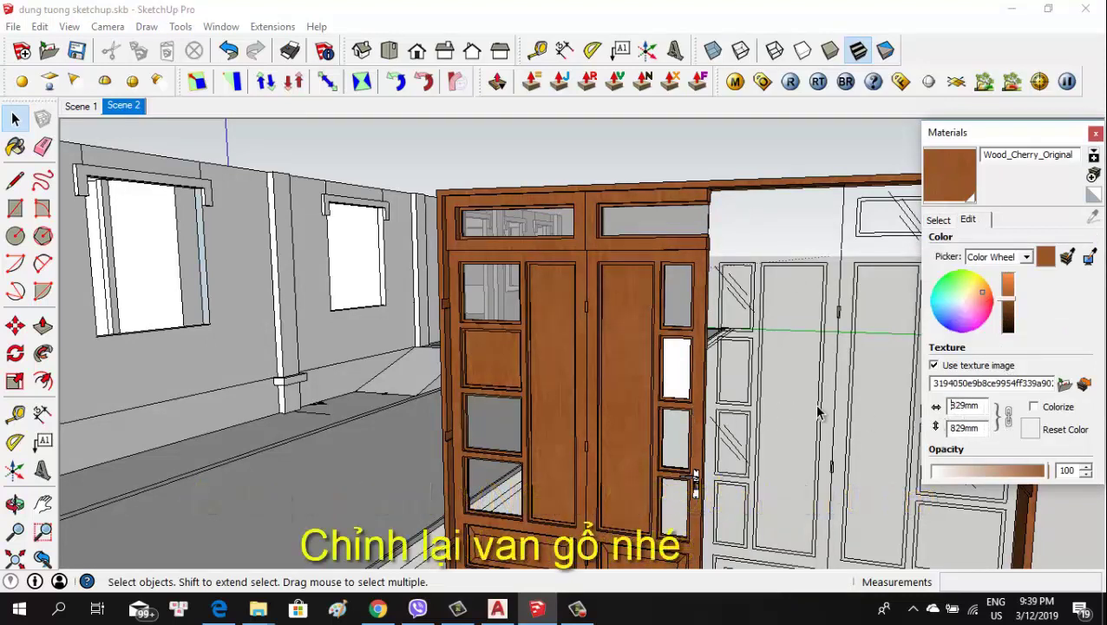
left_click(1005, 295)
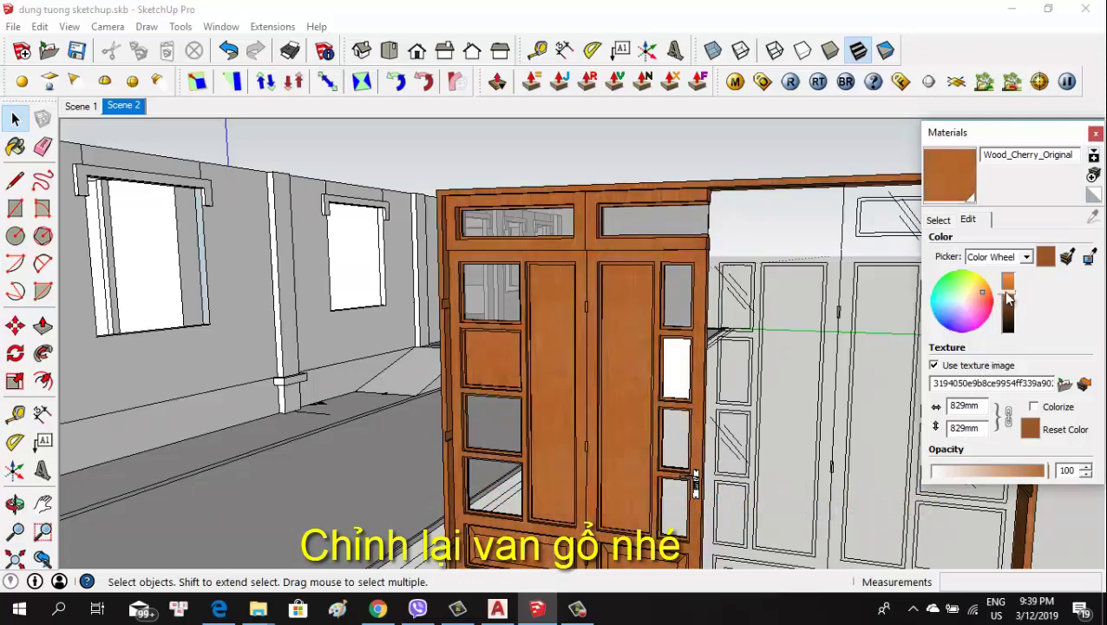
scroll(757, 156, "down", 3)
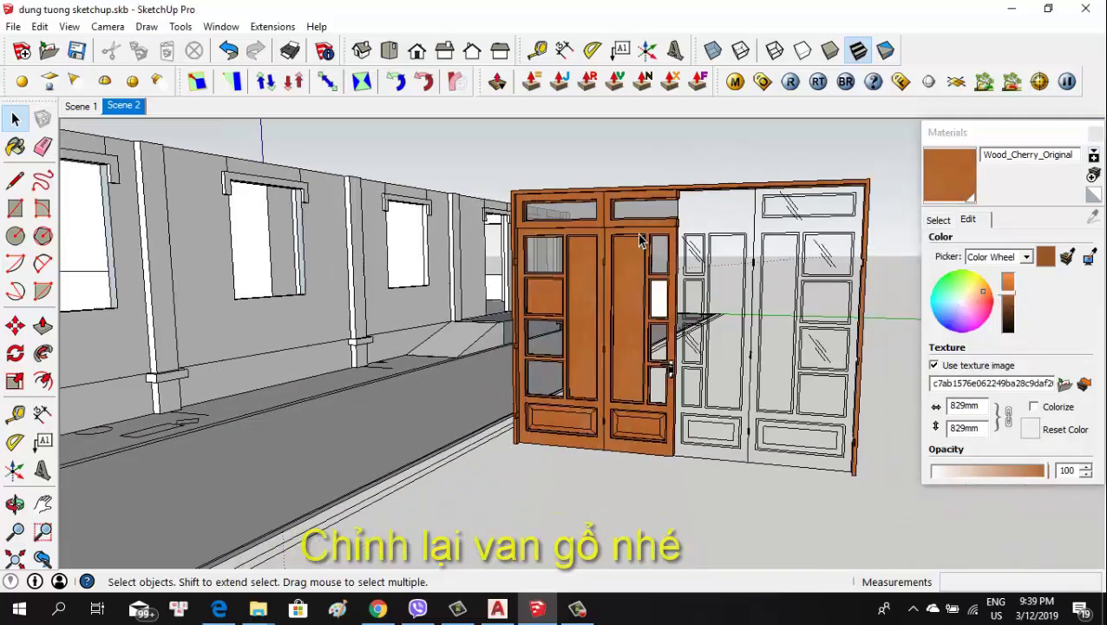
middle_click_drag(655, 242, 714, 279)
scroll(610, 250, "up", 5)
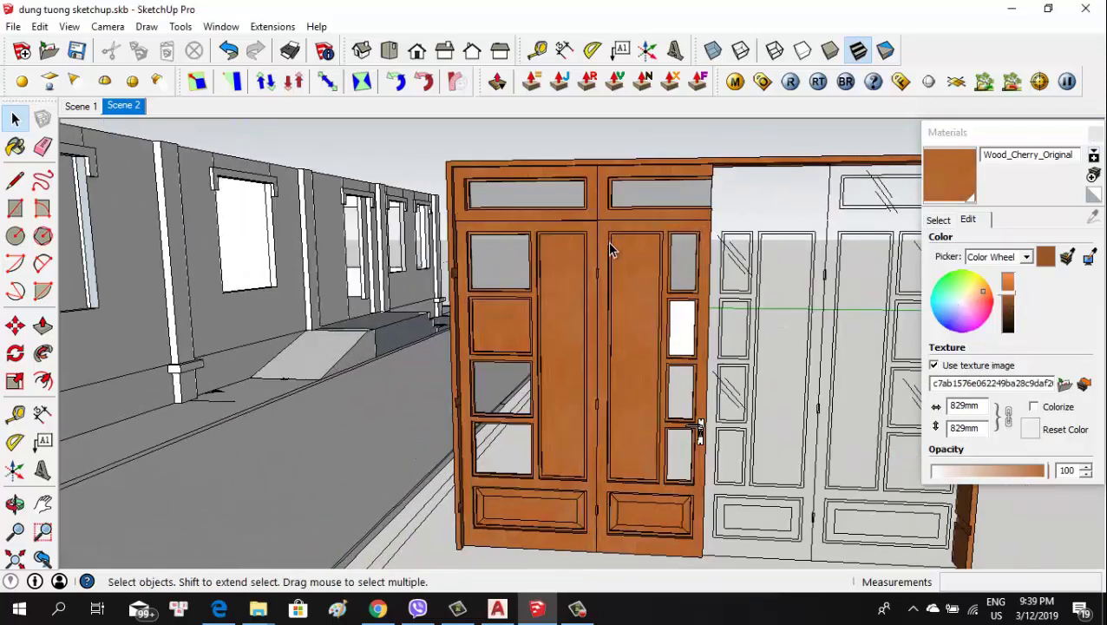
Switch the Materials panel back to the Wood library and zoom toward the door
left_click(939, 221)
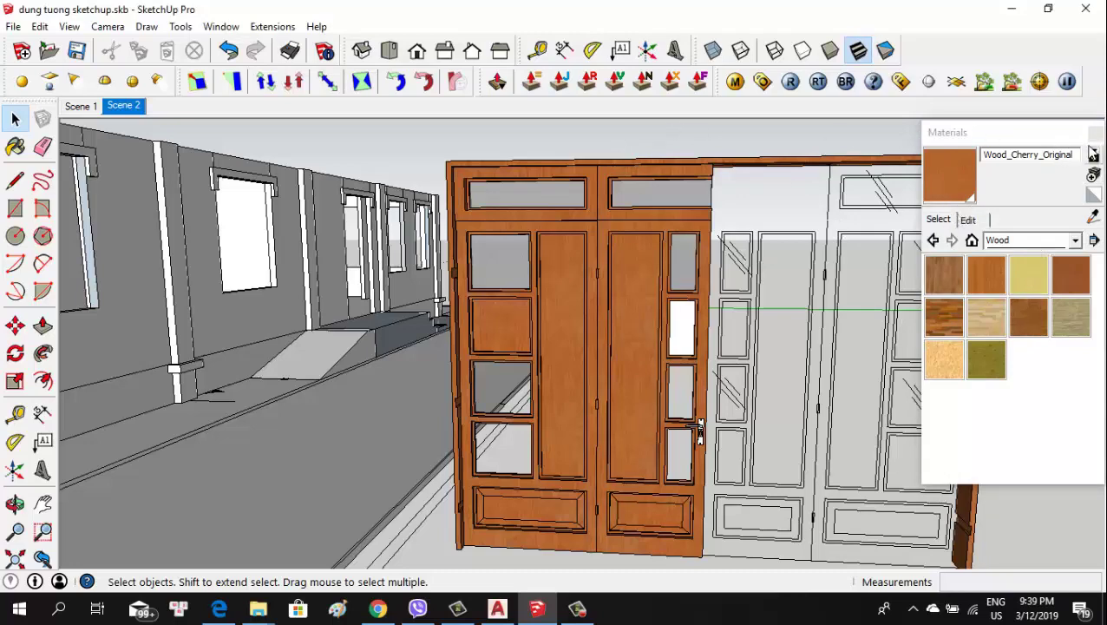
scroll(531, 211, "down", 3)
middle_click_drag(532, 210, 531, 227)
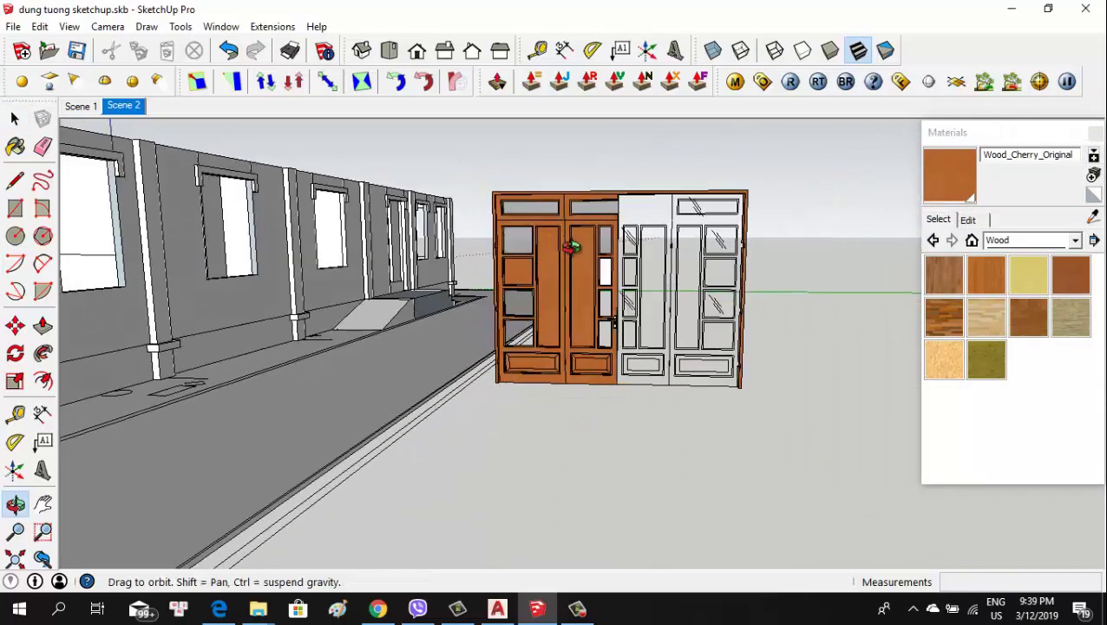
scroll(531, 227, "up", 1)
scroll(692, 253, "up", 1)
scroll(655, 259, "up", 1)
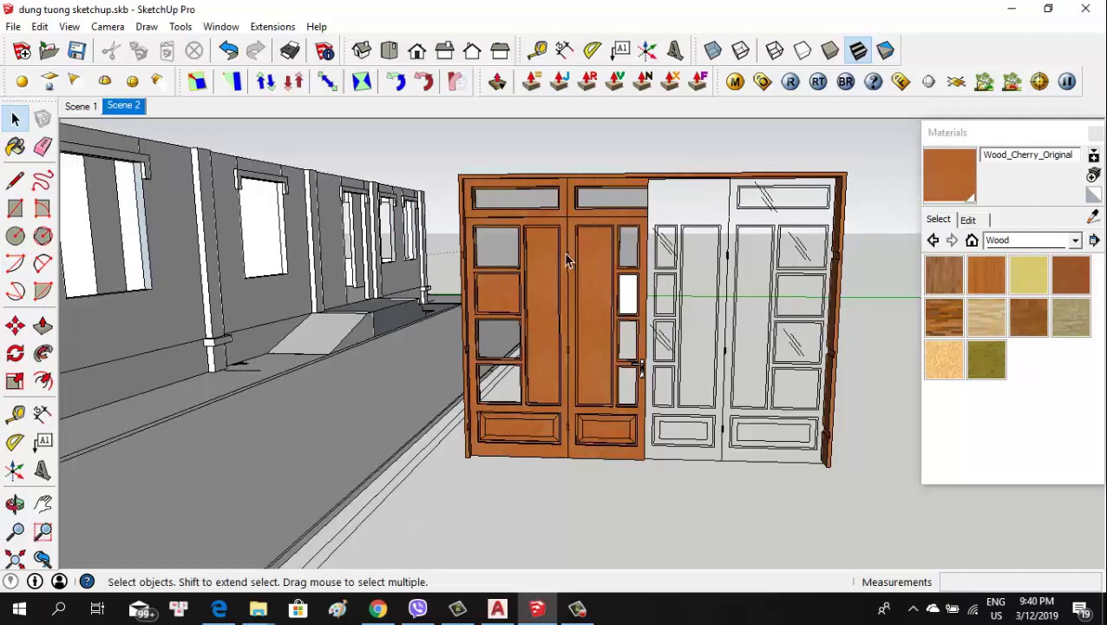
scroll(519, 445, "up", 2)
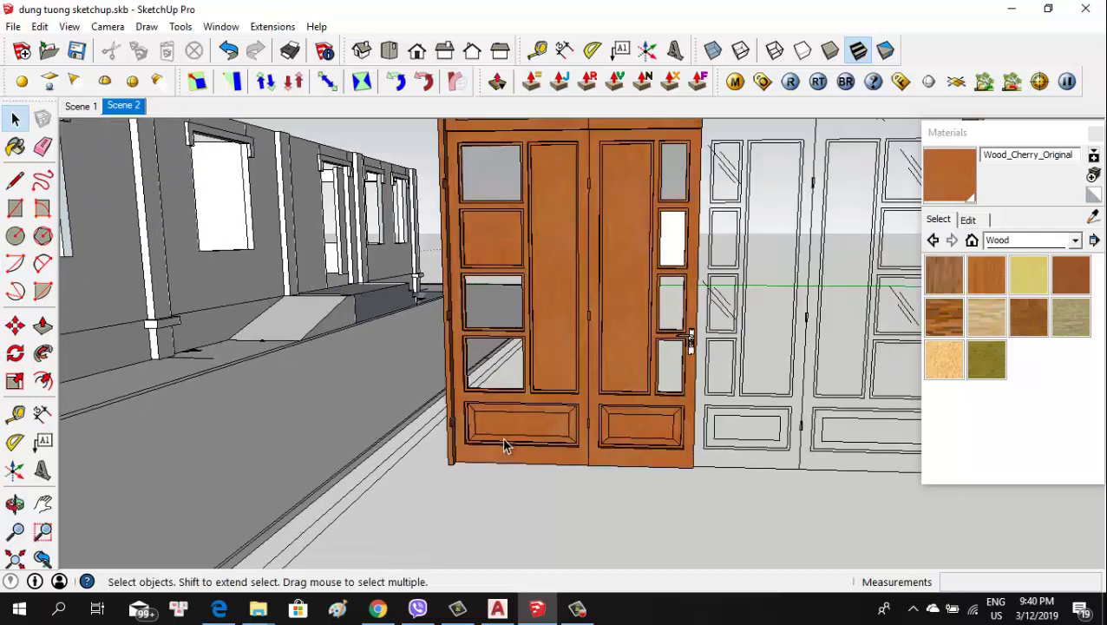
scroll(503, 438, "up", 1)
scroll(530, 431, "down", 1)
Orbit to a side view and close in on the door's left frame edge
mouse_move(527, 425)
middle_mouse_down()
mouse_move(471, 438)
mouse_move(504, 431)
middle_mouse_up()
scroll(444, 189, "up", 2)
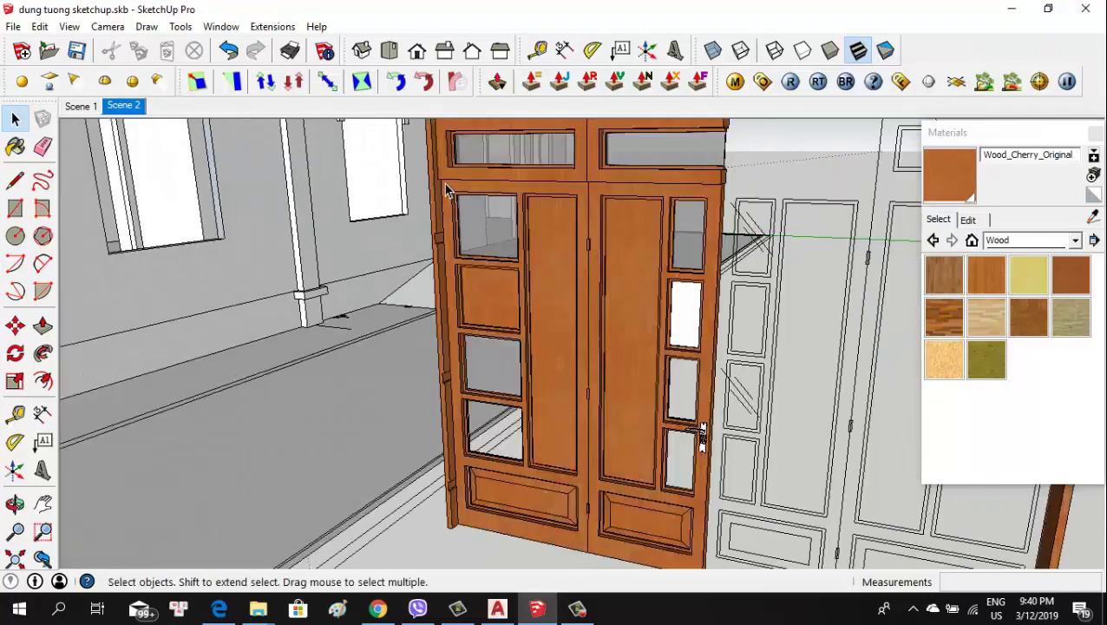
scroll(436, 239, "up", 1)
scroll(440, 241, "up", 1)
scroll(440, 239, "up", 1)
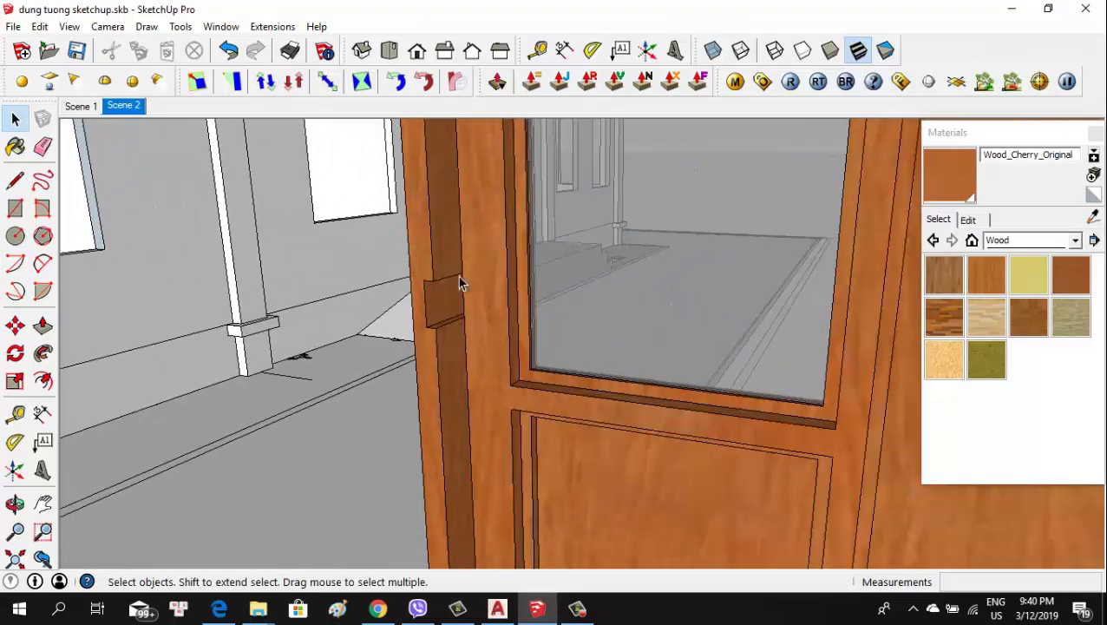
mouse_move(460, 282)
middle_mouse_down()
mouse_move(612, 259)
mouse_move(659, 215)
mouse_move(604, 232)
mouse_move(556, 289)
mouse_move(477, 321)
middle_mouse_up()
Pull the first recessed face on the left frame post out 13mm
key("p")
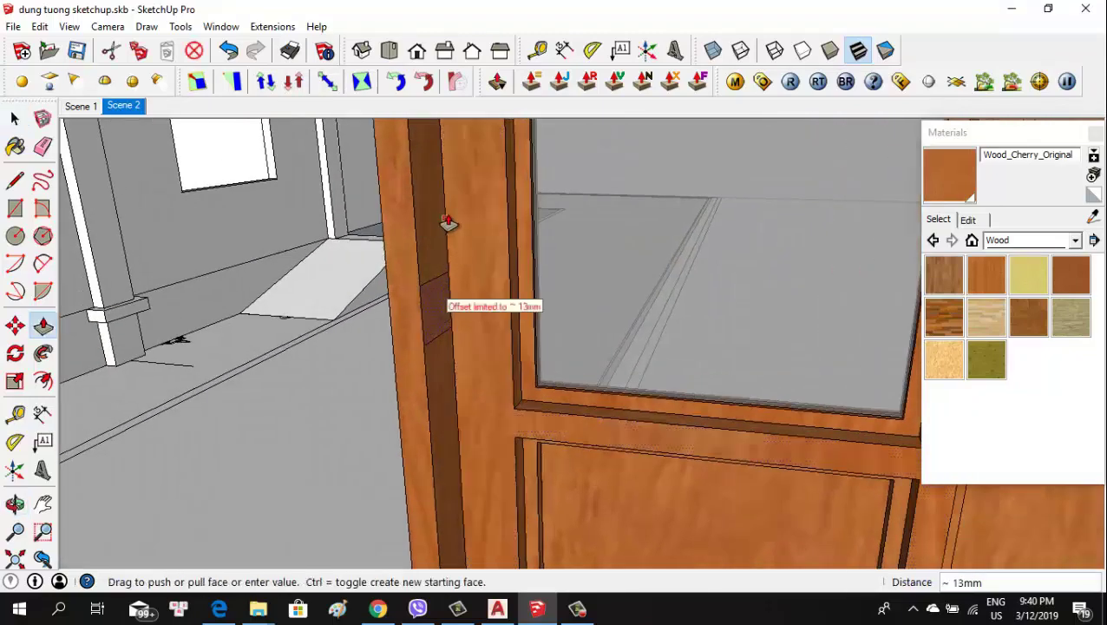
left_click(446, 220)
key("e")
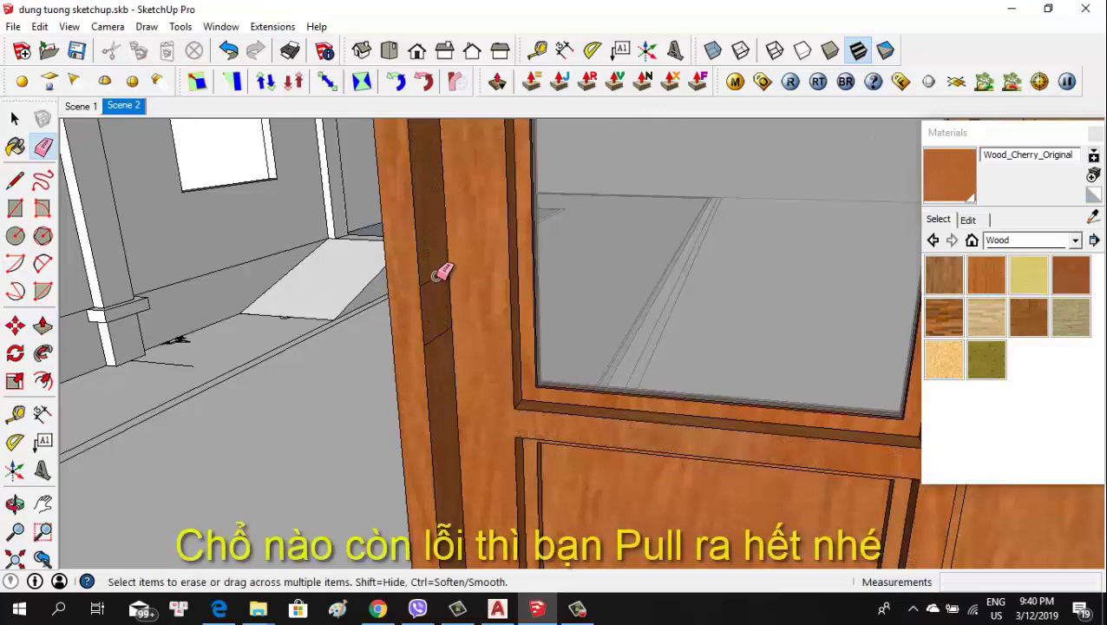
scroll(438, 335, "down", 2)
scroll(469, 346, "down", 2)
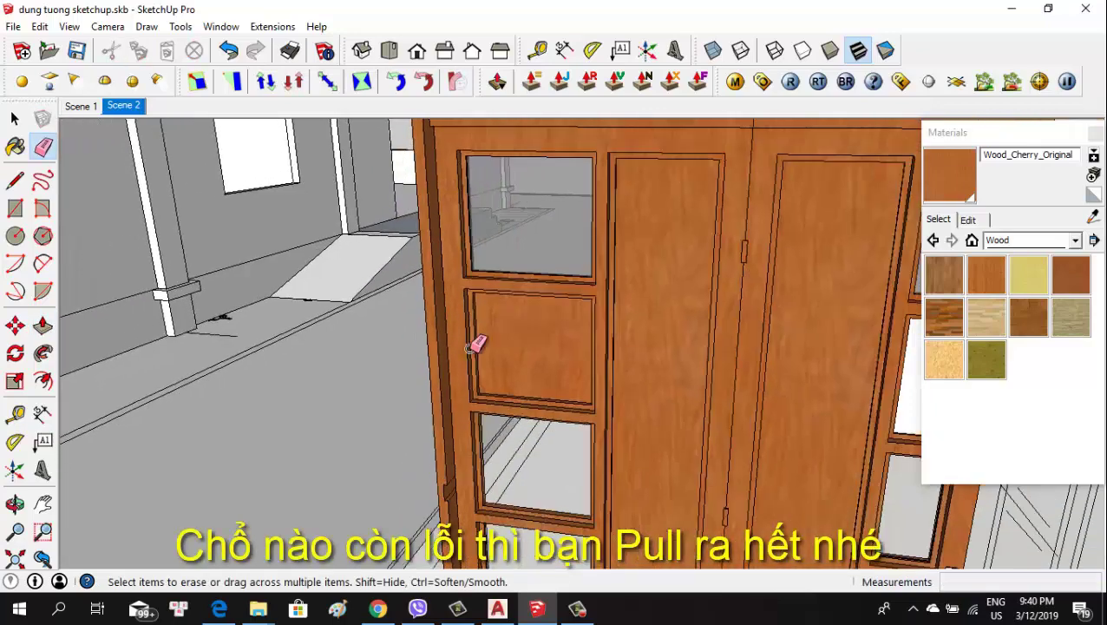
scroll(469, 486, "up", 3)
scroll(433, 495, "up", 3)
middle_click_drag(425, 490, 422, 486)
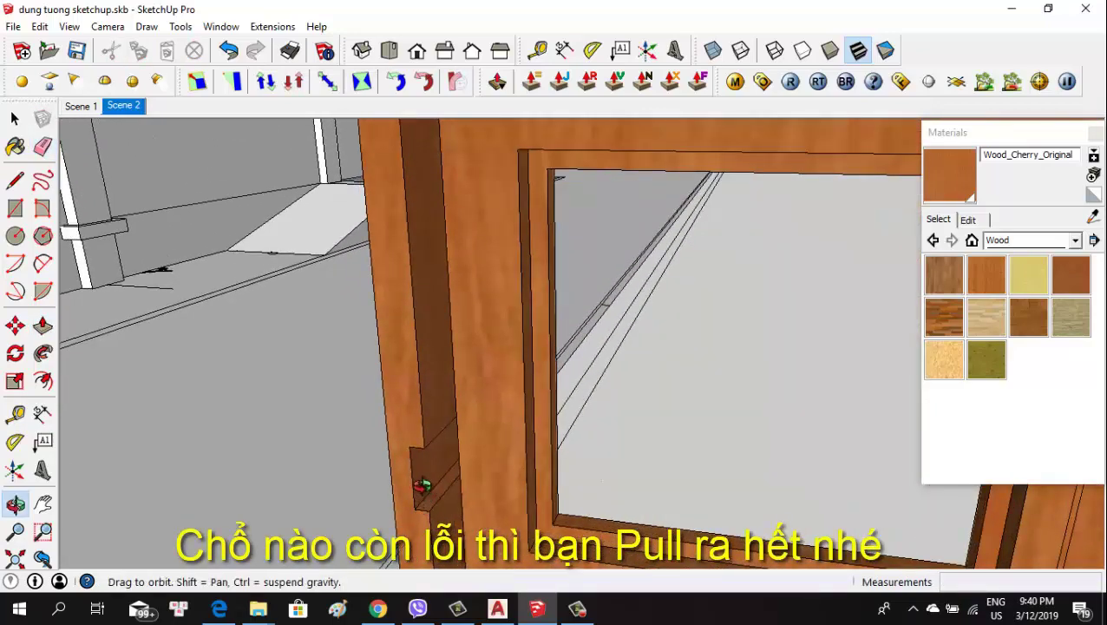
Pull the gap on the lower frame post out 13mm
key("p")
left_click(425, 490)
left_click(432, 457)
scroll(438, 434, "up", 2)
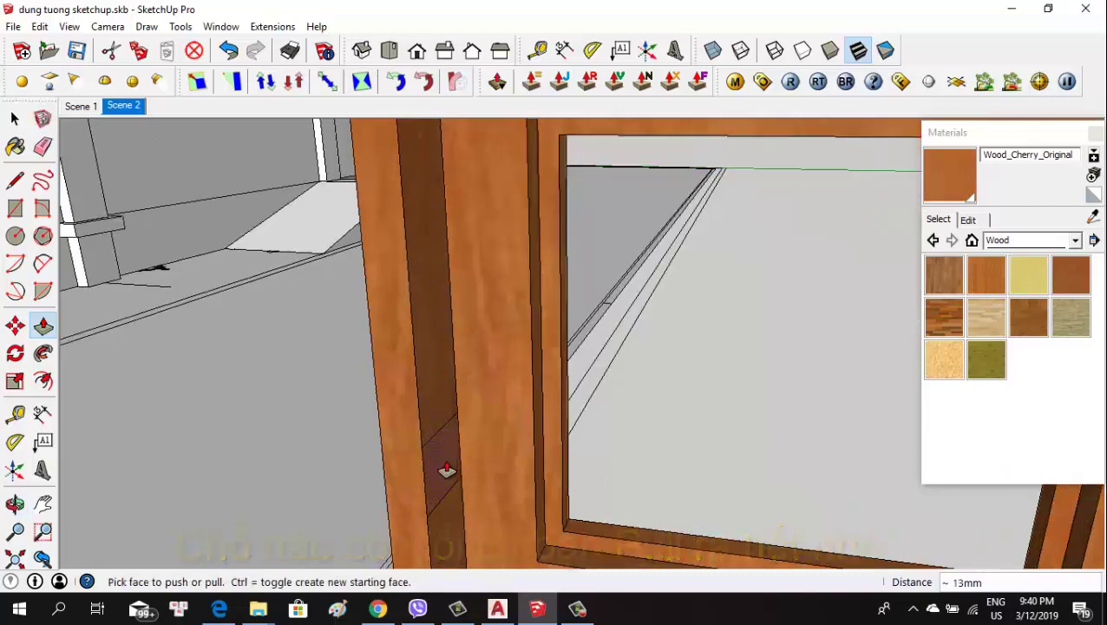
key("e")
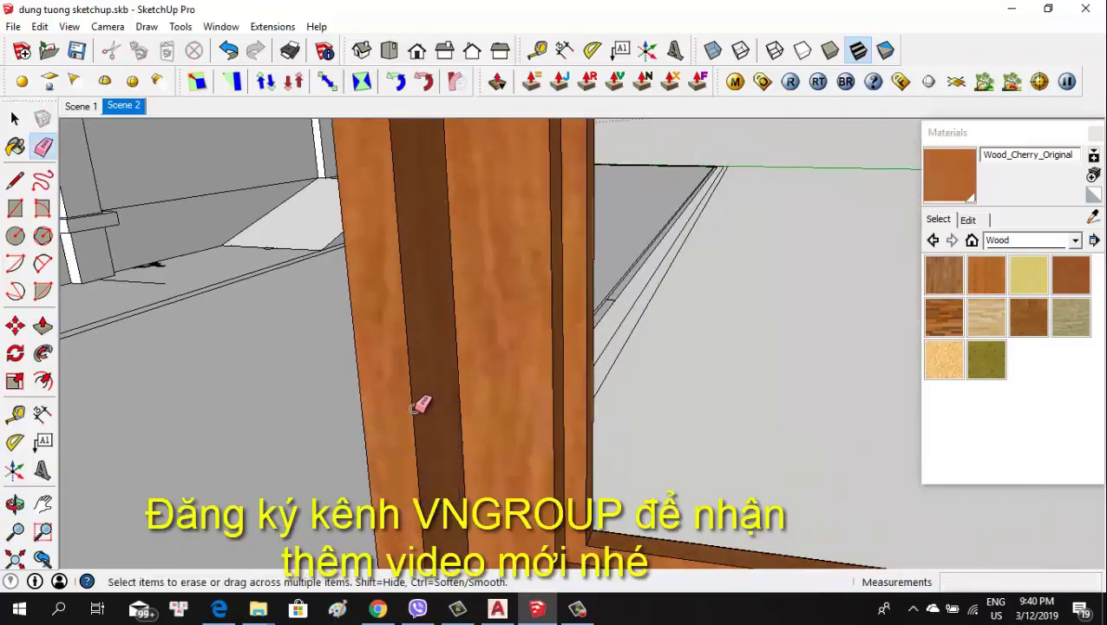
scroll(421, 404, "down", 2)
scroll(425, 390, "down", 2)
scroll(432, 399, "up", 2)
scroll(428, 413, "up", 1)
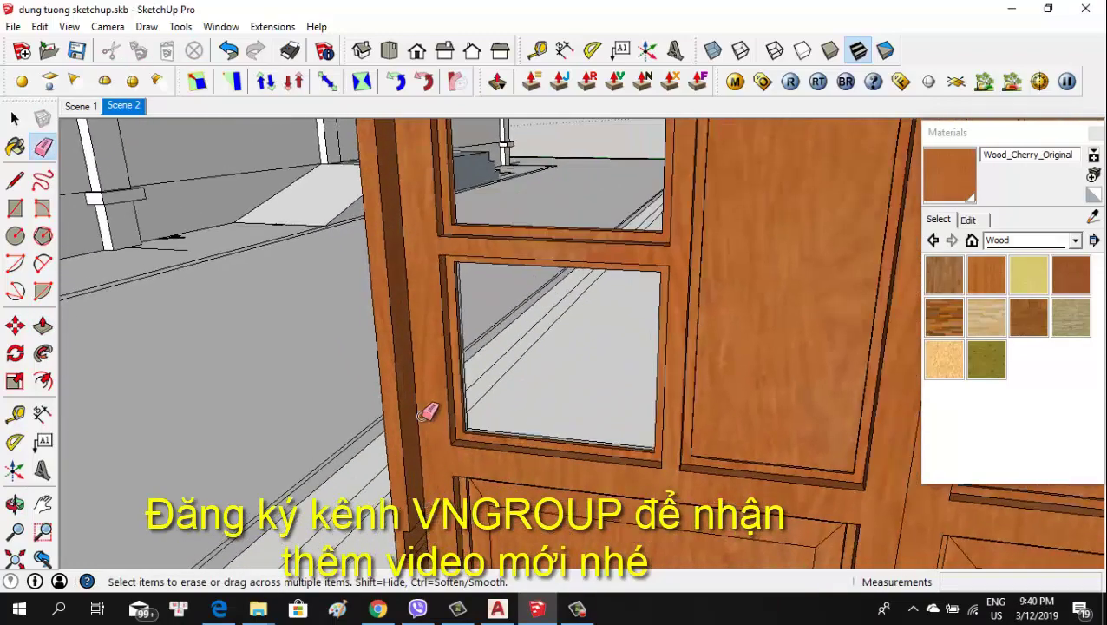
scroll(425, 417, "down", 2)
scroll(407, 442, "up", 2)
Pull another recessed frame-post face out 13mm
key("p")
left_click(397, 464)
left_click(400, 438)
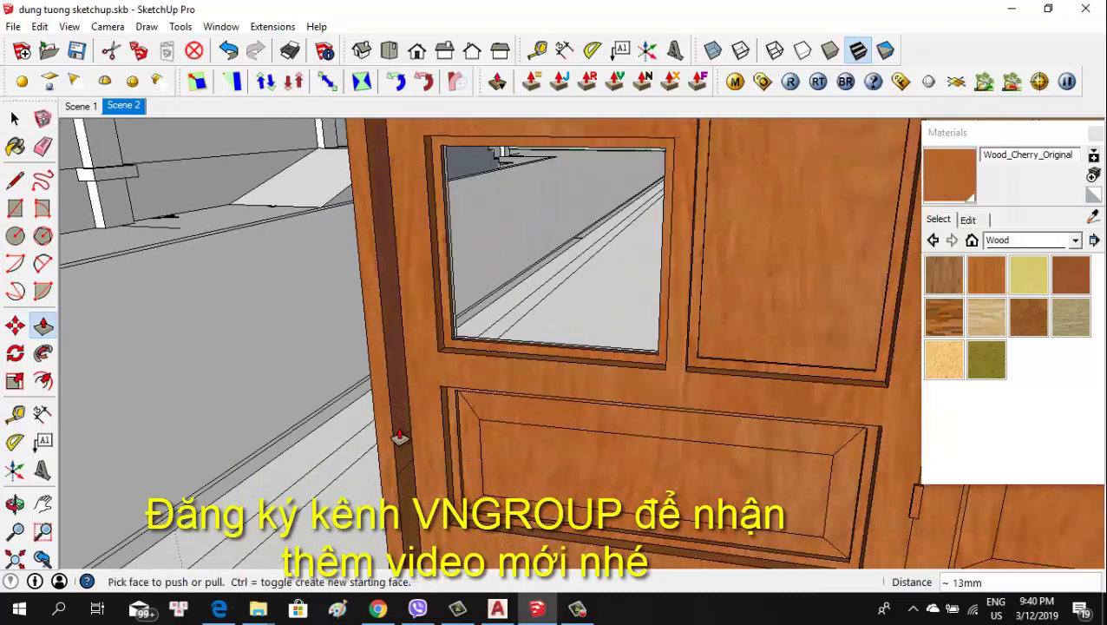
scroll(400, 438, "up", 2)
key("e")
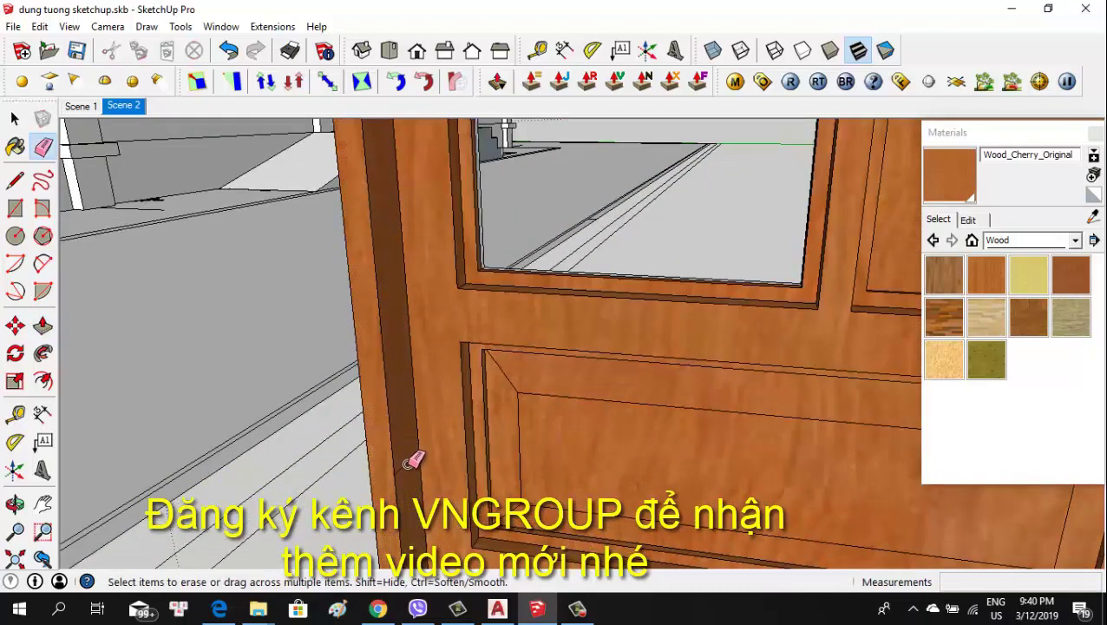
Zoom and orbit to a front view to check the filled frame post
scroll(395, 425, "down", 1)
scroll(388, 387, "down", 2)
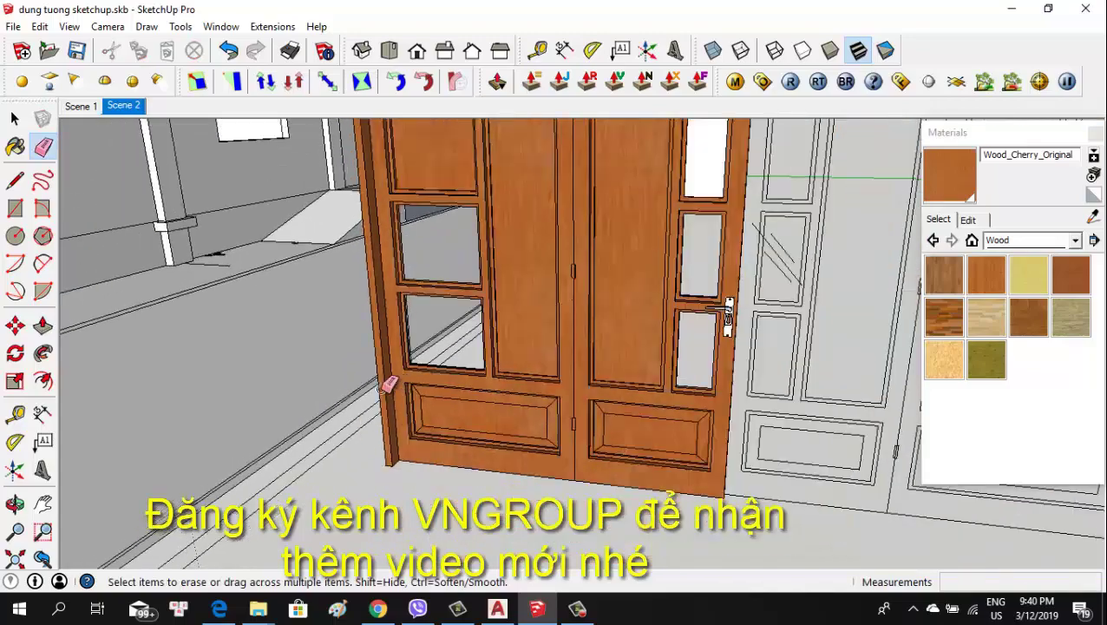
scroll(392, 386, "down", 2)
scroll(388, 375, "up", 1)
scroll(388, 373, "up", 1)
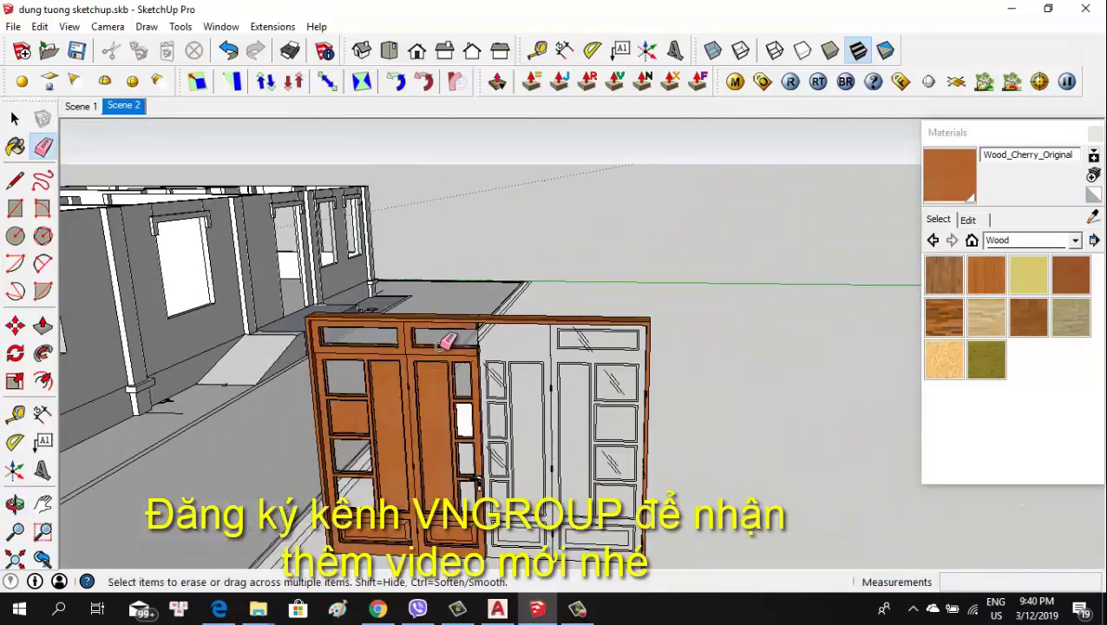
scroll(503, 325, "up", 2)
scroll(506, 337, "down", 3)
mouse_move(470, 376)
middle_mouse_down()
mouse_move(452, 363)
mouse_move(363, 460)
middle_mouse_up()
scroll(382, 416, "up", 1)
scroll(395, 383, "up", 1)
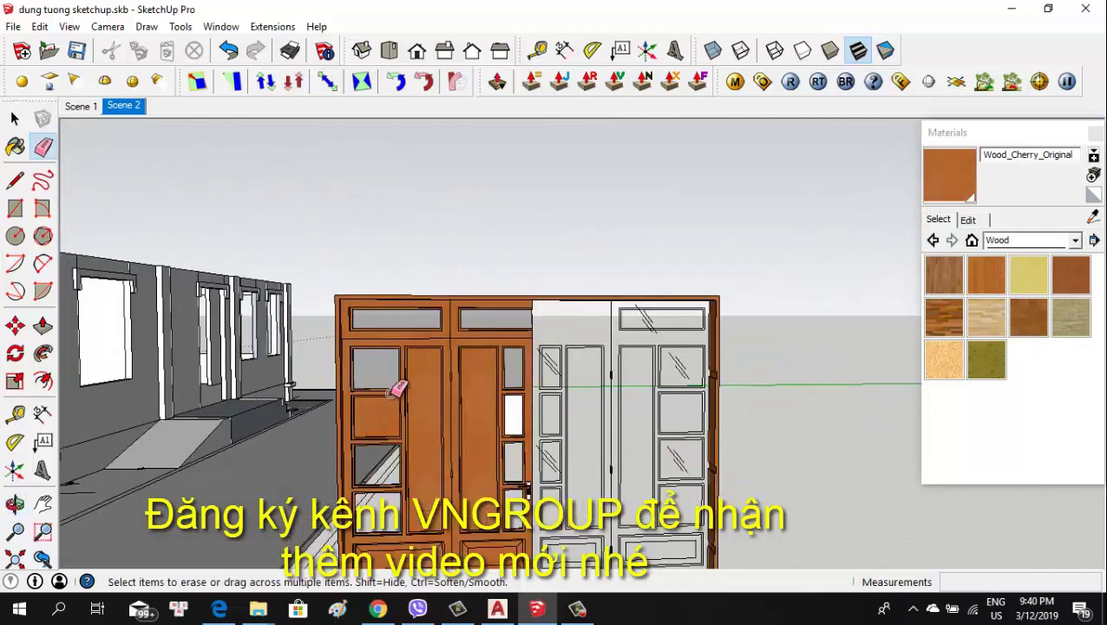
scroll(384, 377, "up", 2)
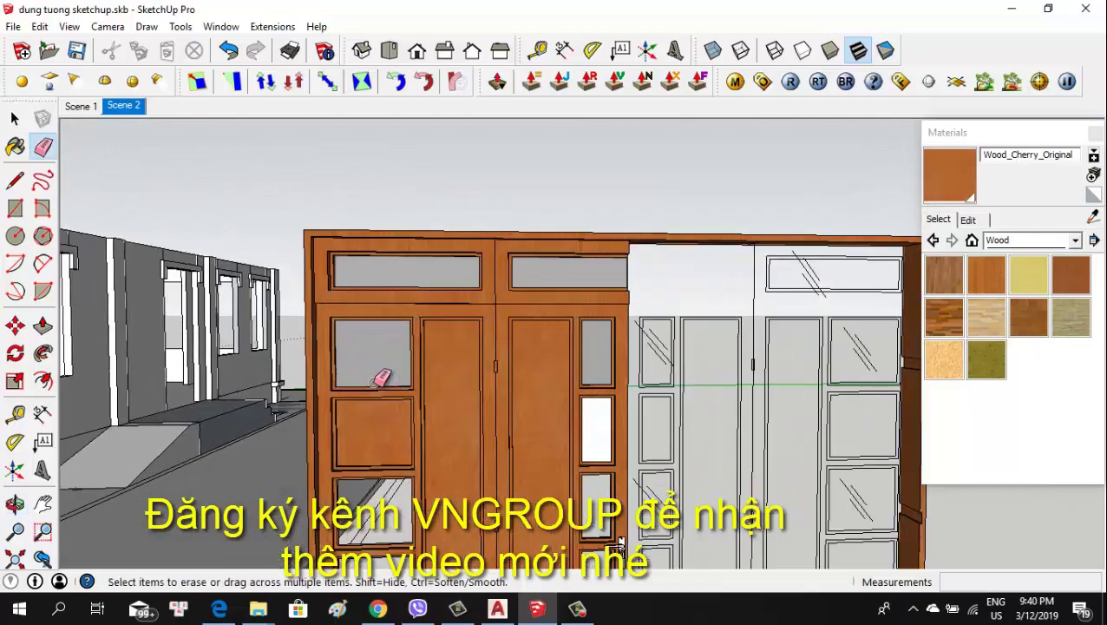
Select the left leaf's upper glass pane and check the frame face's context menu
left_click(373, 432)
middle_click_drag(391, 430, 338, 450)
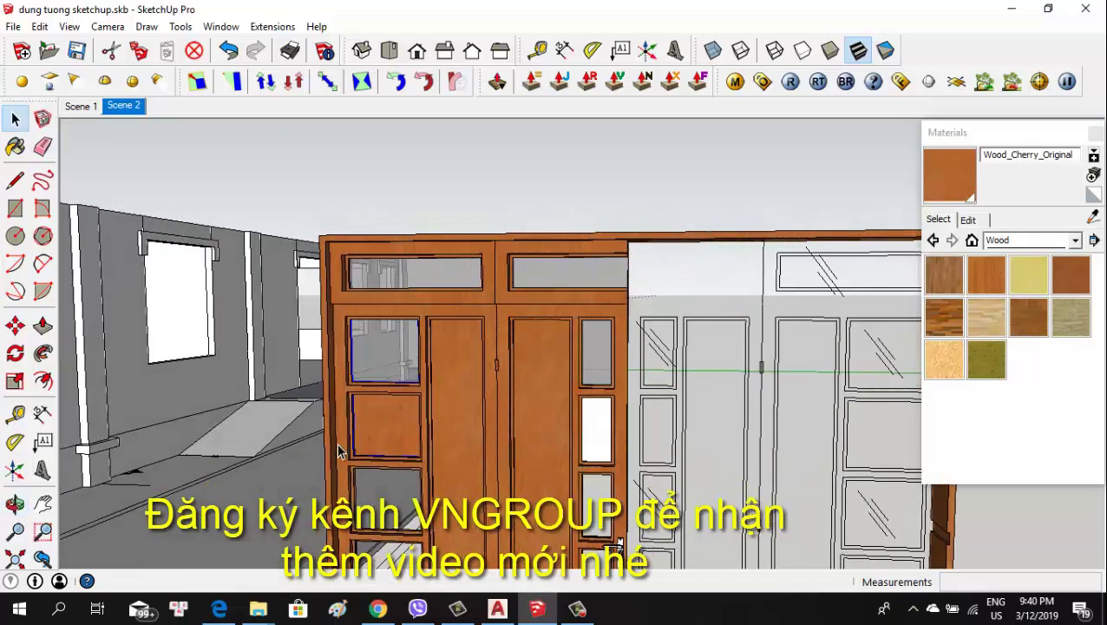
key("m")
scroll(364, 323, "up", 1)
scroll(356, 322, "up", 2)
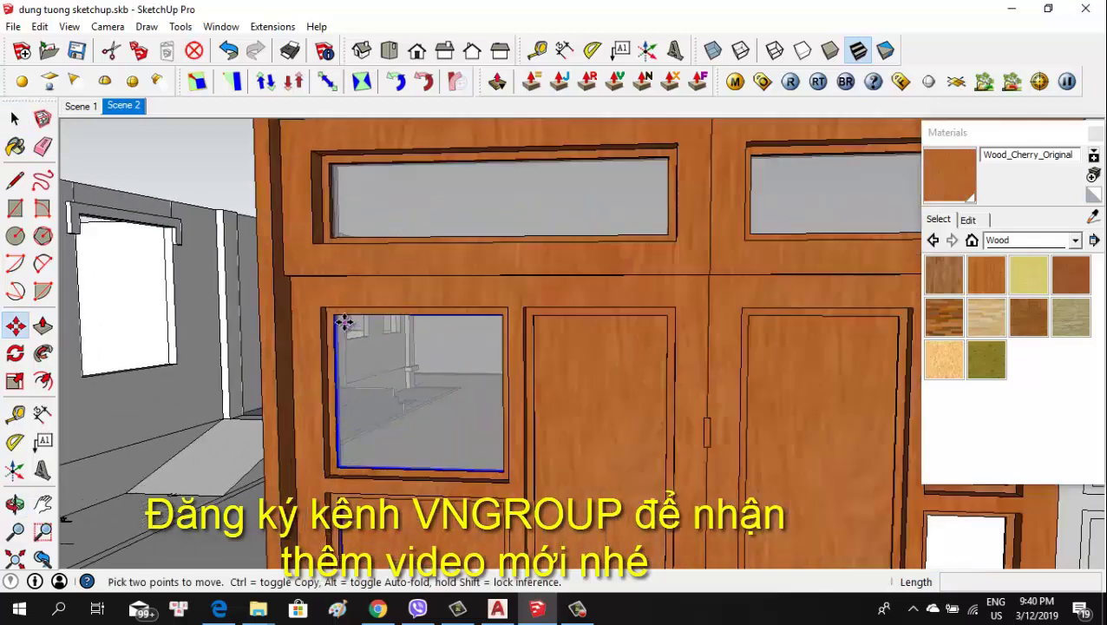
scroll(346, 321, "up", 1)
right_click(305, 286)
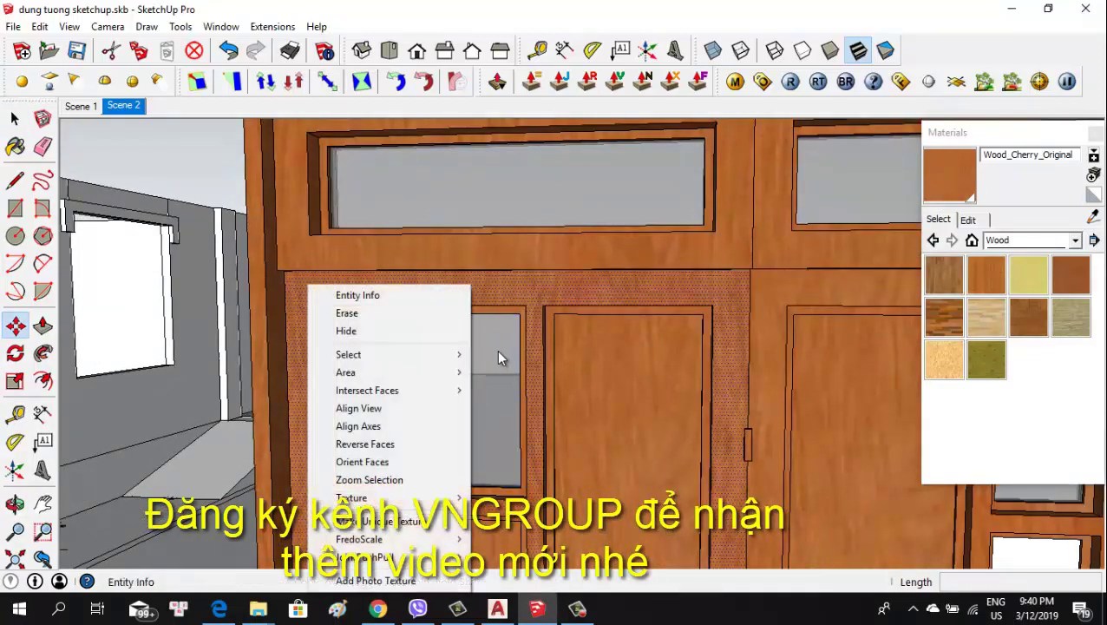
key("Escape")
scroll(317, 323, "up", 1)
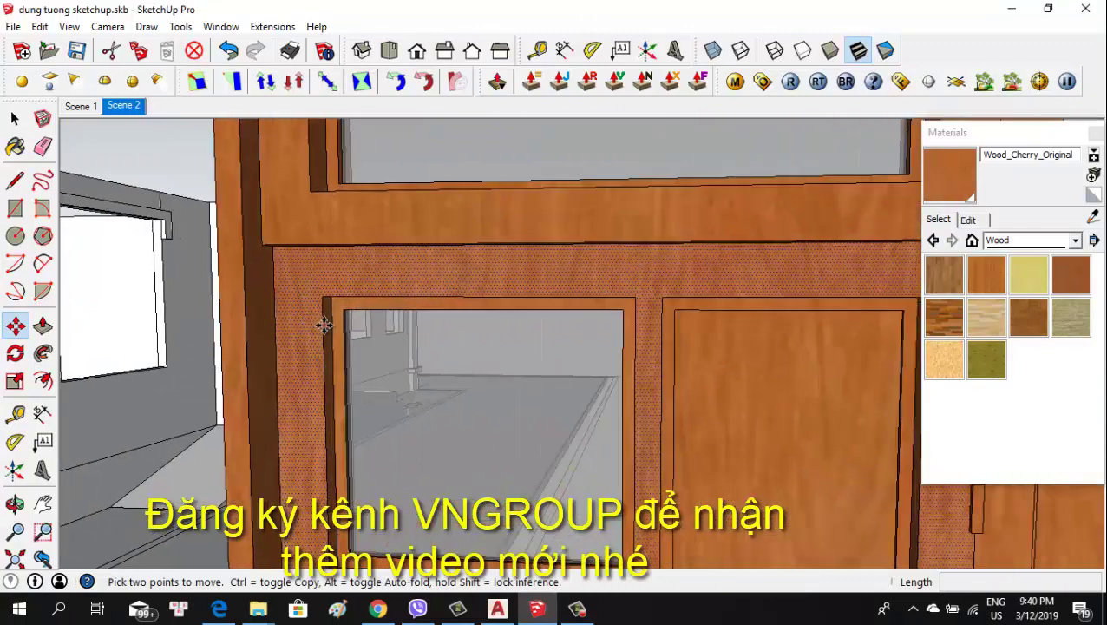
scroll(369, 343, "down", 1)
key("space")
Copy the upper-left glass pane one panel lower
left_click(410, 363)
scroll(416, 373, "down", 2)
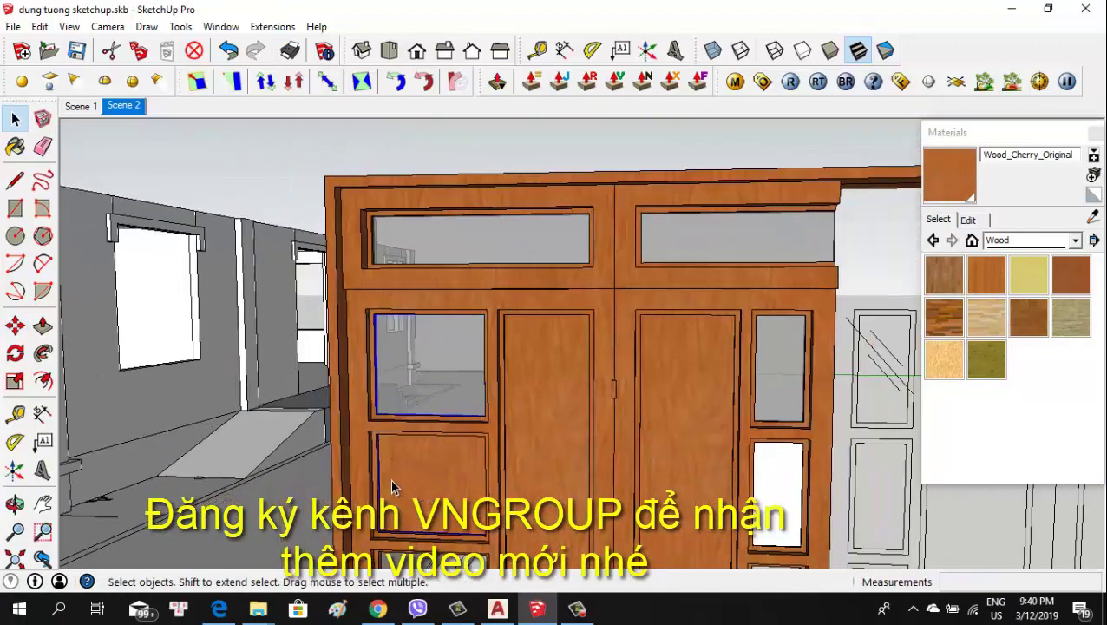
key("m")
scroll(364, 308, "up", 2)
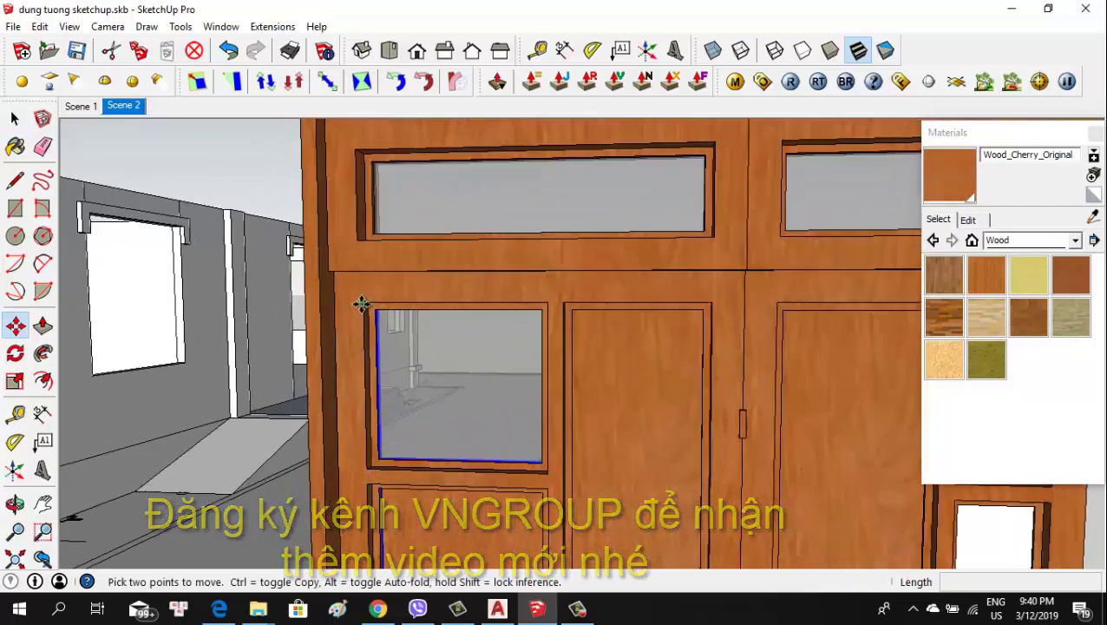
key("ctrl")
left_click(361, 304)
scroll(415, 247, "down", 3)
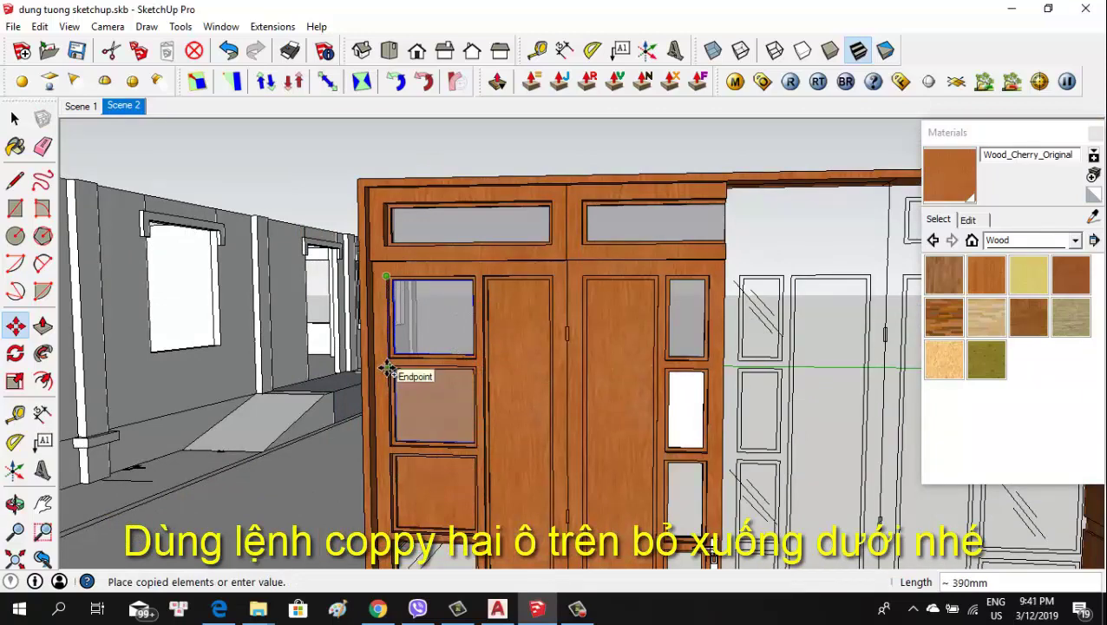
left_click(387, 369)
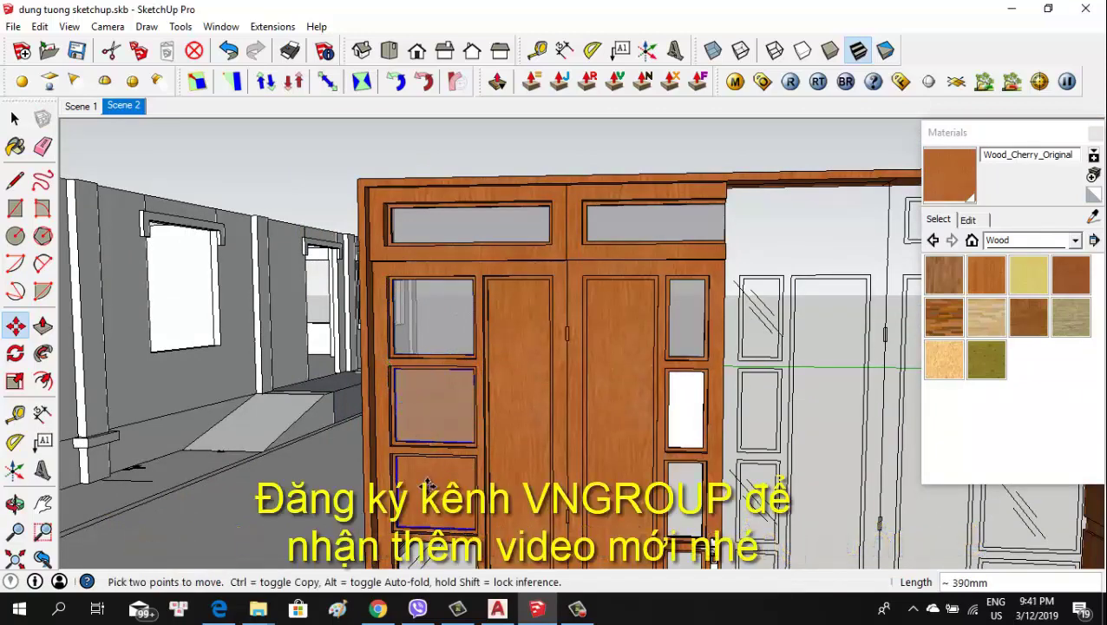
Orbit and zoom around the left door panels to inspect the copied pane
scroll(421, 472, "up", 3)
mouse_move(489, 343)
middle_mouse_down()
mouse_move(486, 257)
mouse_move(435, 234)
middle_mouse_up()
scroll(420, 306, "down", 3)
scroll(513, 411, "down", 3)
middle_click_drag(513, 411, 474, 358)
scroll(435, 291, "up", 3)
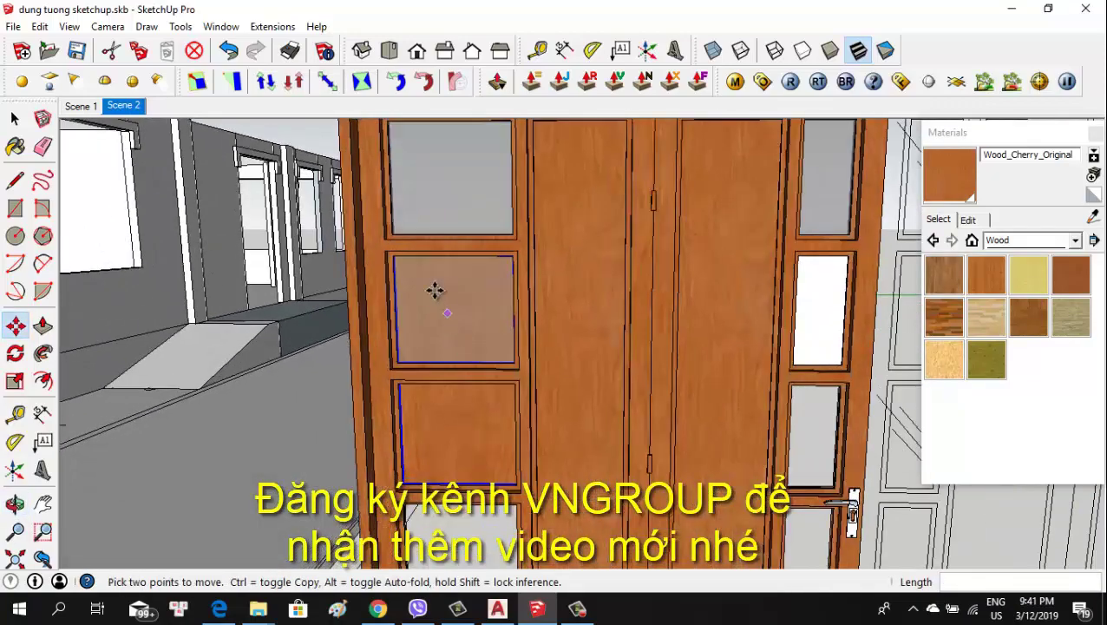
scroll(390, 262, "up", 2)
middle_click_drag(390, 262, 408, 253)
scroll(407, 253, "up", 2)
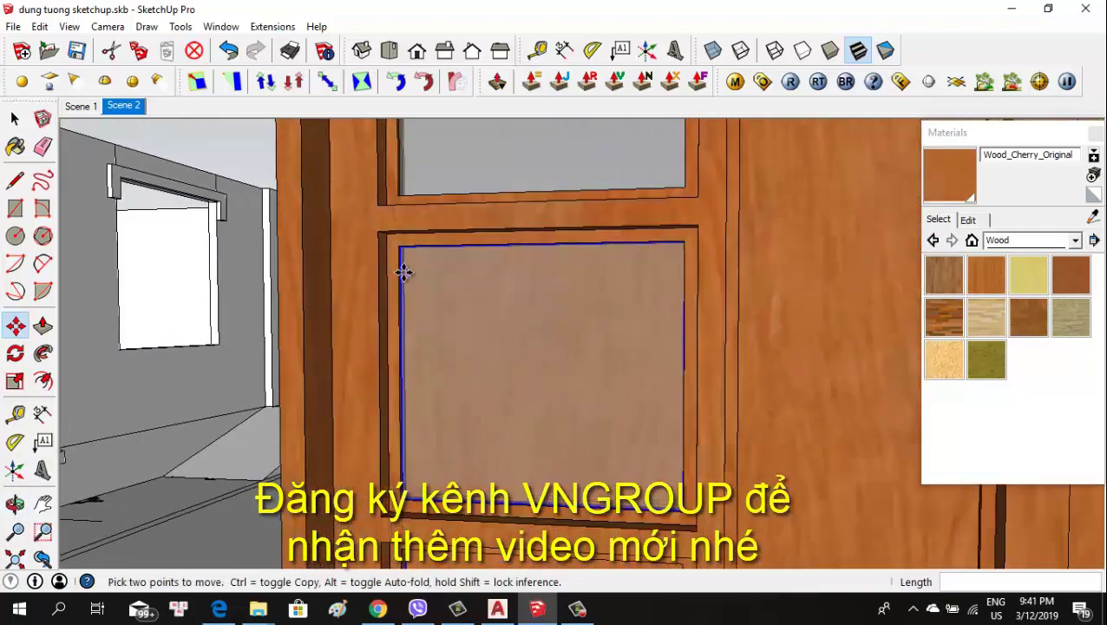
scroll(402, 269, "up", 1)
scroll(390, 250, "up", 1)
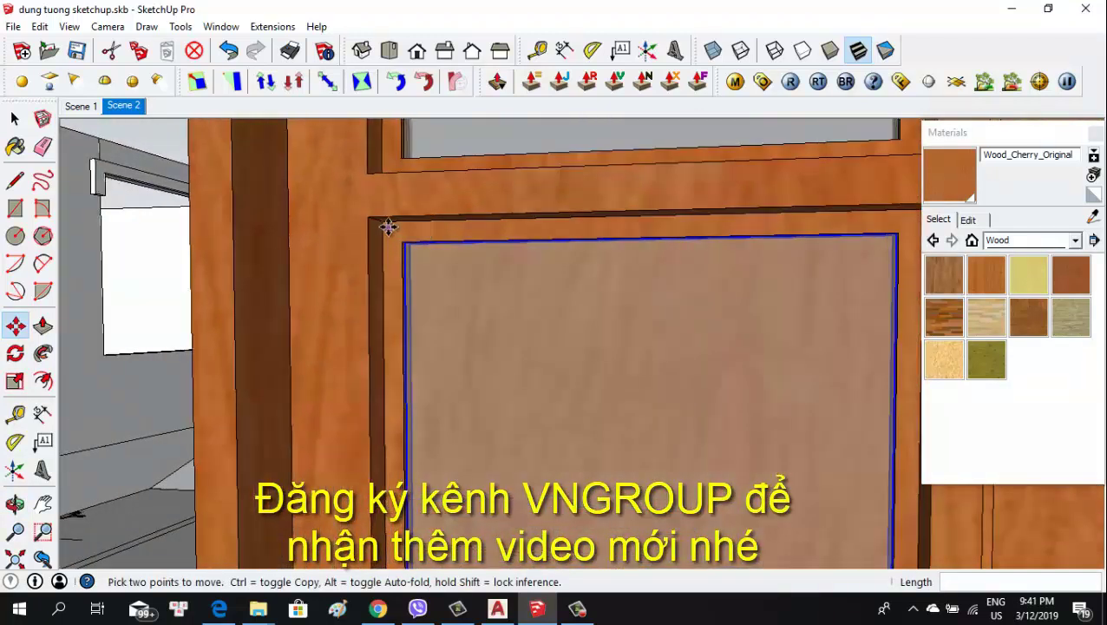
scroll(387, 227, "up", 1)
scroll(405, 217, "down", 3)
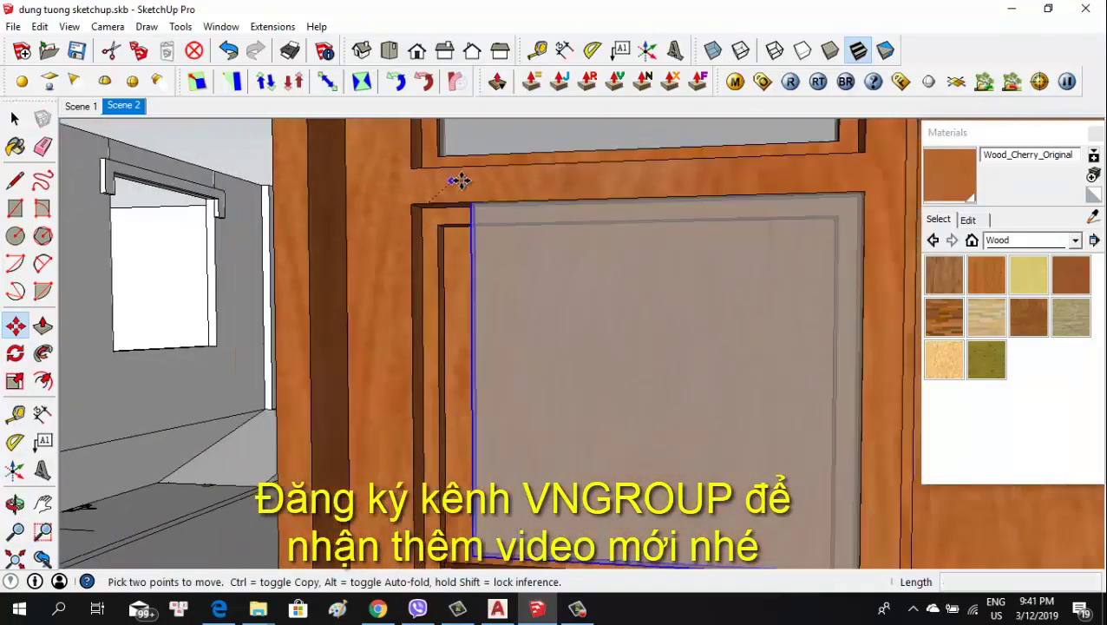
scroll(457, 180, "down", 2)
Cancel the pending move and reorient to view the door from the left
key("Escape")
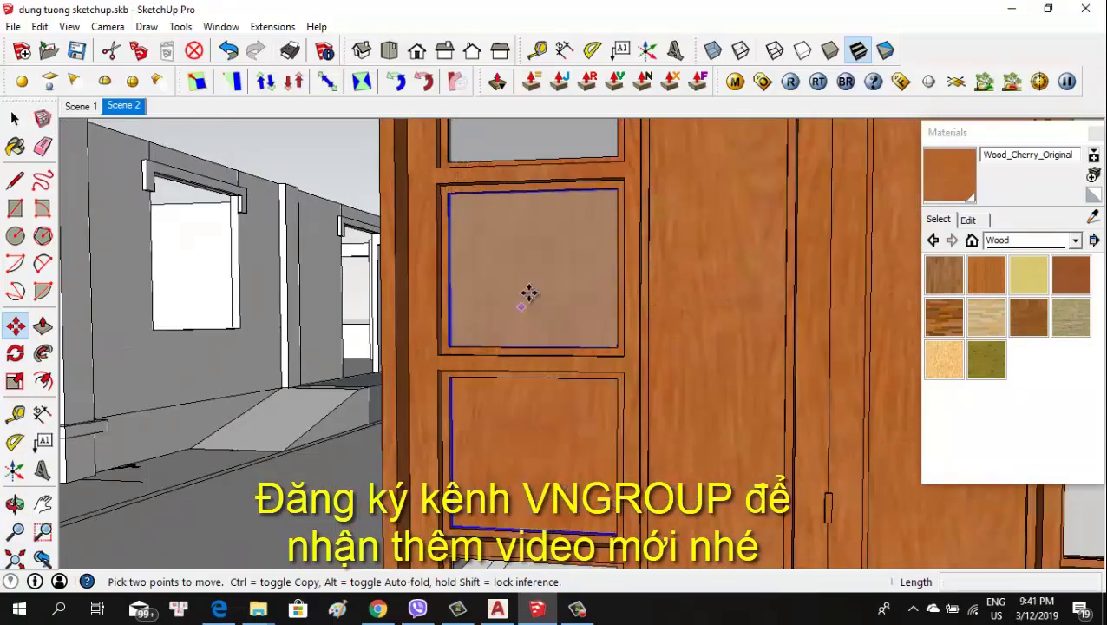
scroll(529, 303, "down", 2)
mouse_move(519, 344)
middle_mouse_down()
mouse_move(586, 383)
mouse_move(511, 449)
middle_mouse_up()
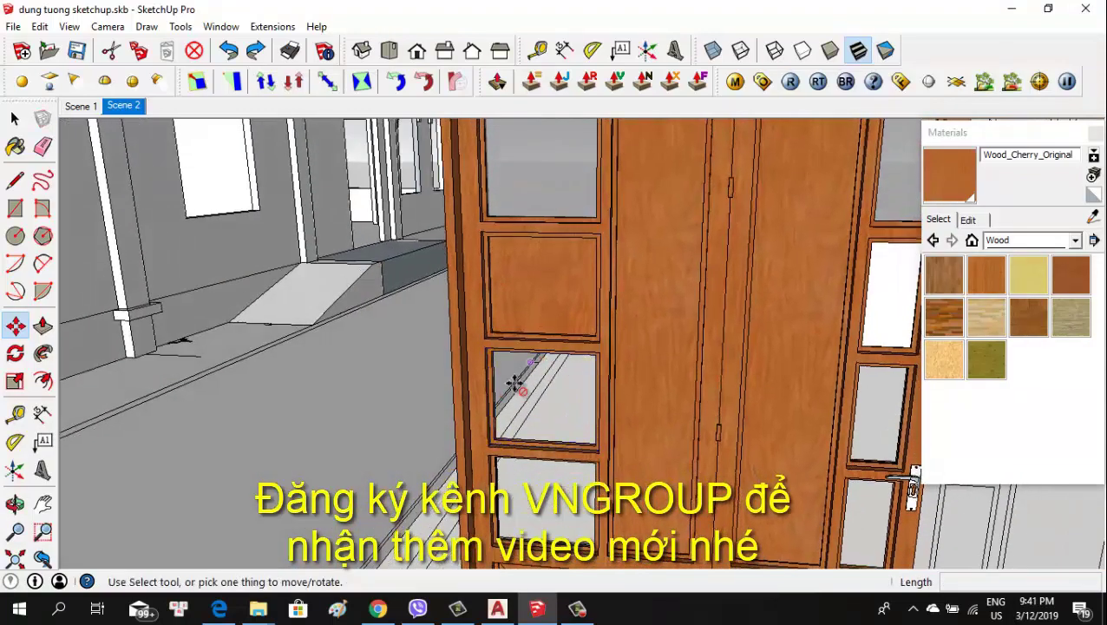
scroll(523, 249, "down", 3)
scroll(524, 252, "up", 3)
scroll(538, 319, "up", 2)
key("space")
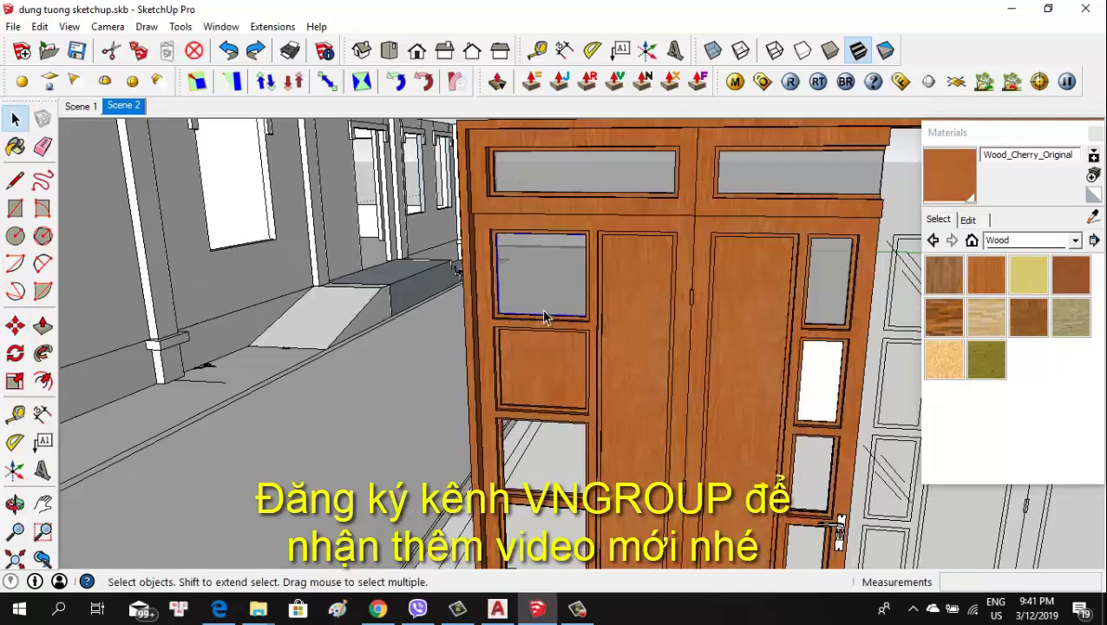
Add the lower-left panel to the selection and zoom in on the left leaf
left_click(524, 354, "shift")
key("m")
mouse_move(561, 254)
middle_mouse_down()
mouse_move(470, 151)
mouse_move(489, 244)
middle_mouse_up()
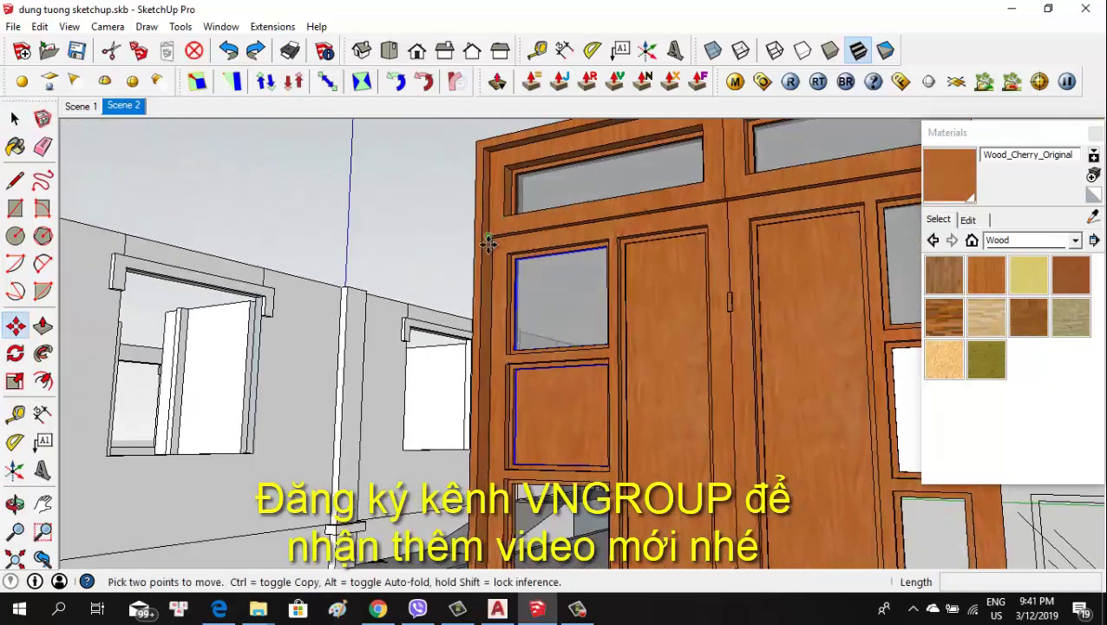
scroll(489, 244, "up", 1)
scroll(529, 265, "up", 1)
scroll(521, 260, "up", 2)
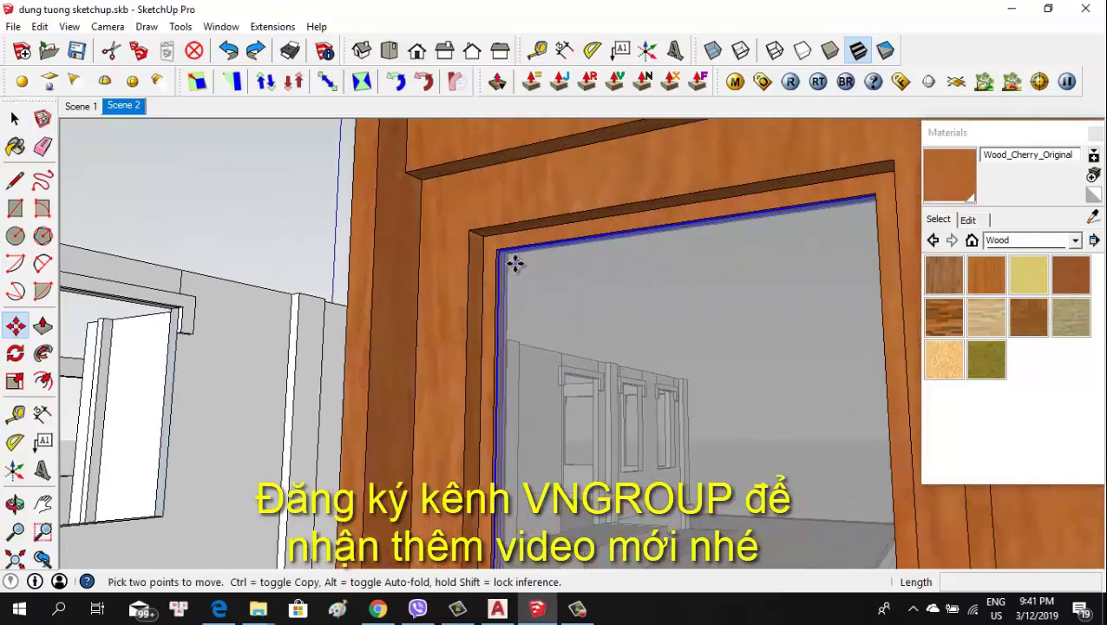
scroll(495, 251, "up", 2)
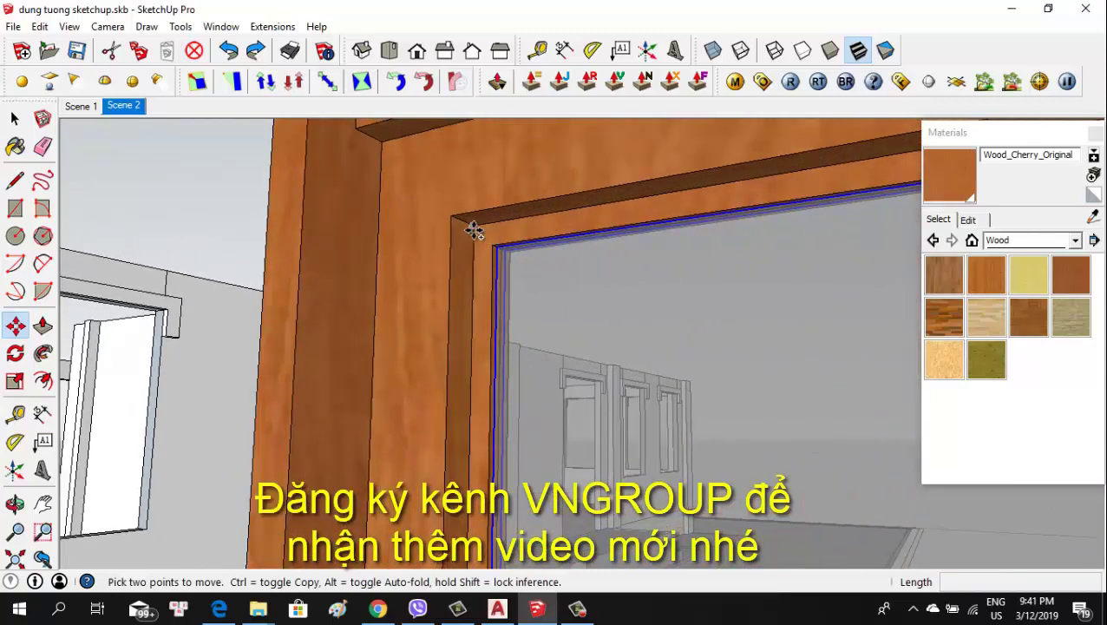
Copy the pane from its top-left corner into the lower frame, about 815mm down
key("ctrl")
left_click(473, 230)
scroll(490, 227, "down", 2)
scroll(494, 217, "down", 2)
scroll(499, 222, "down", 2)
scroll(510, 227, "down", 1)
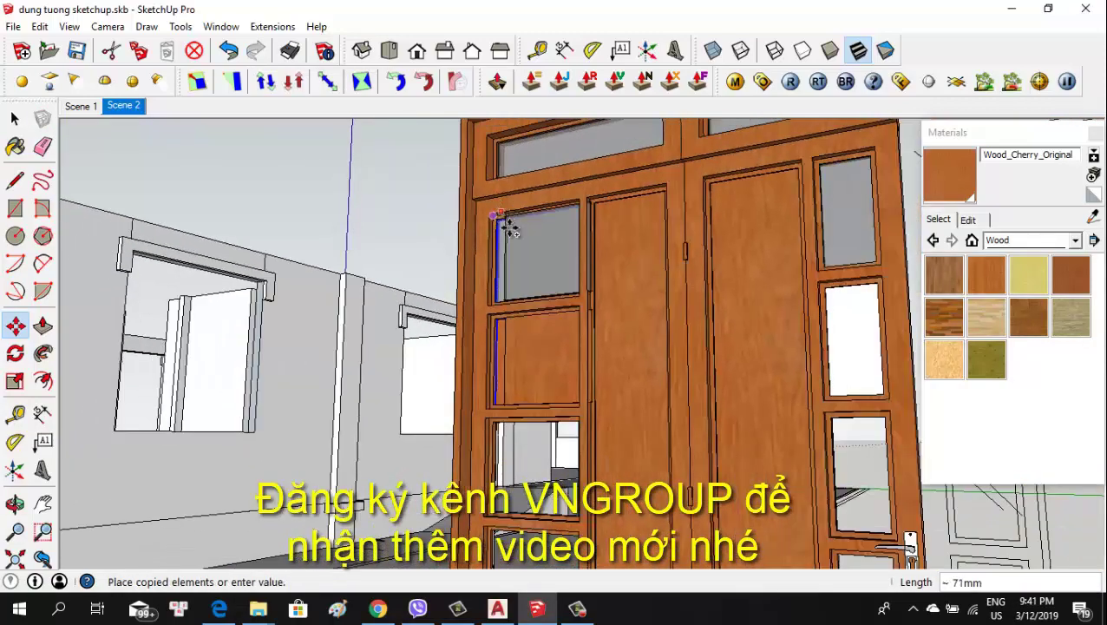
scroll(493, 429, "up", 2)
scroll(493, 419, "up", 2)
scroll(486, 399, "up", 1)
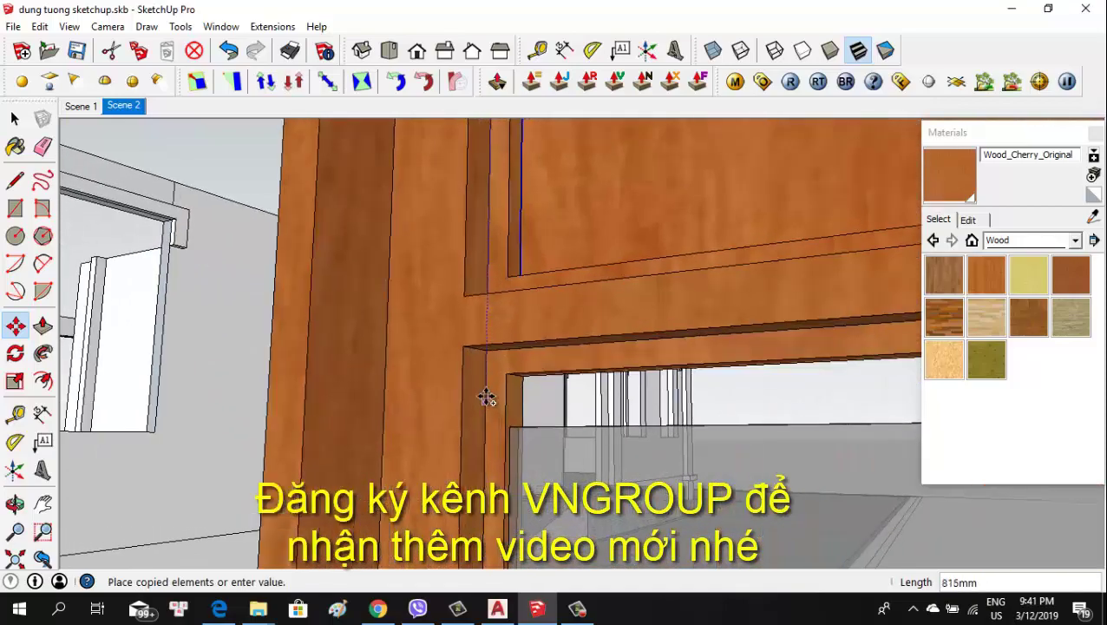
left_click(488, 353)
Orbit to a frontal view to review the newly glazed lower opening
scroll(435, 371, "down", 2)
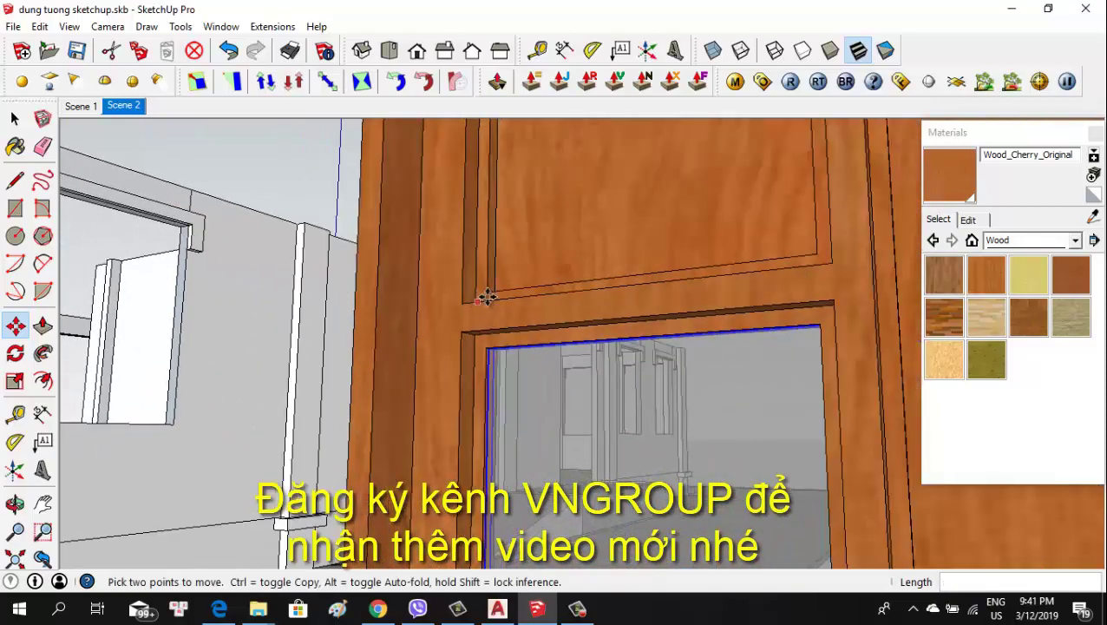
scroll(486, 347, "down", 2)
scroll(551, 403, "down", 2)
middle_click_drag(551, 402, 521, 456)
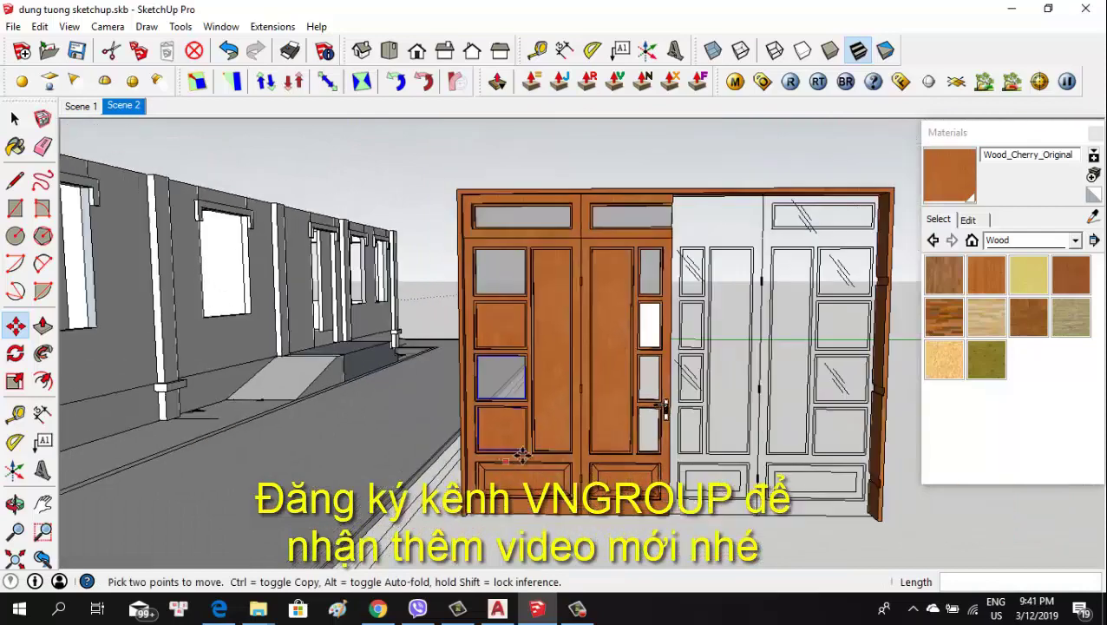
scroll(659, 325, "up", 2)
key("space")
Paint the remaining white door panel with the cherry-wood material
scroll(637, 345, "up", 1)
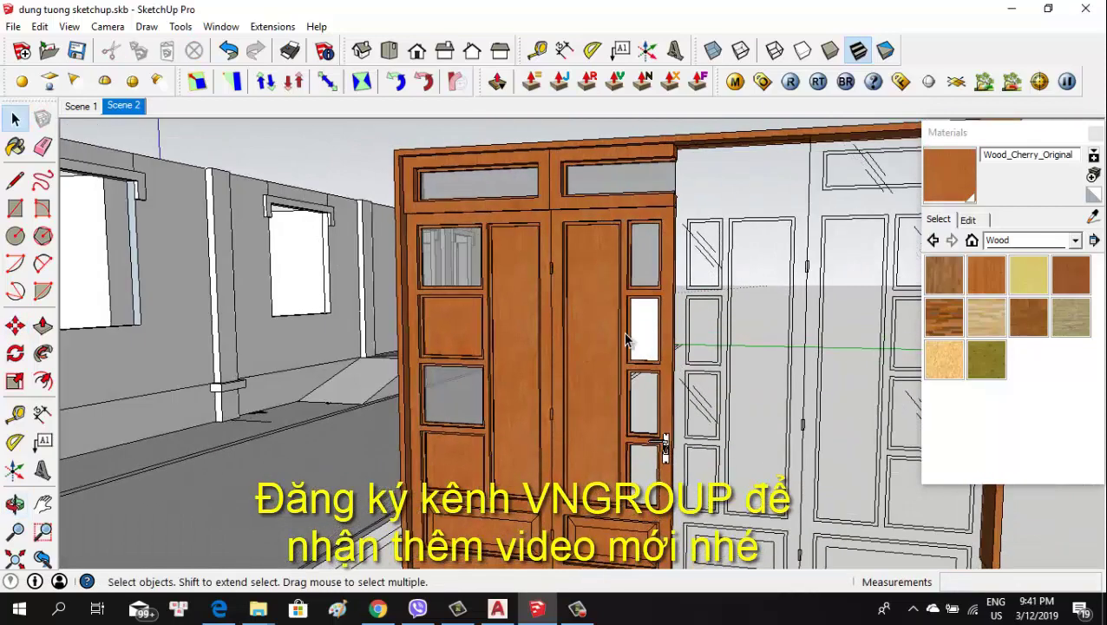
key("b")
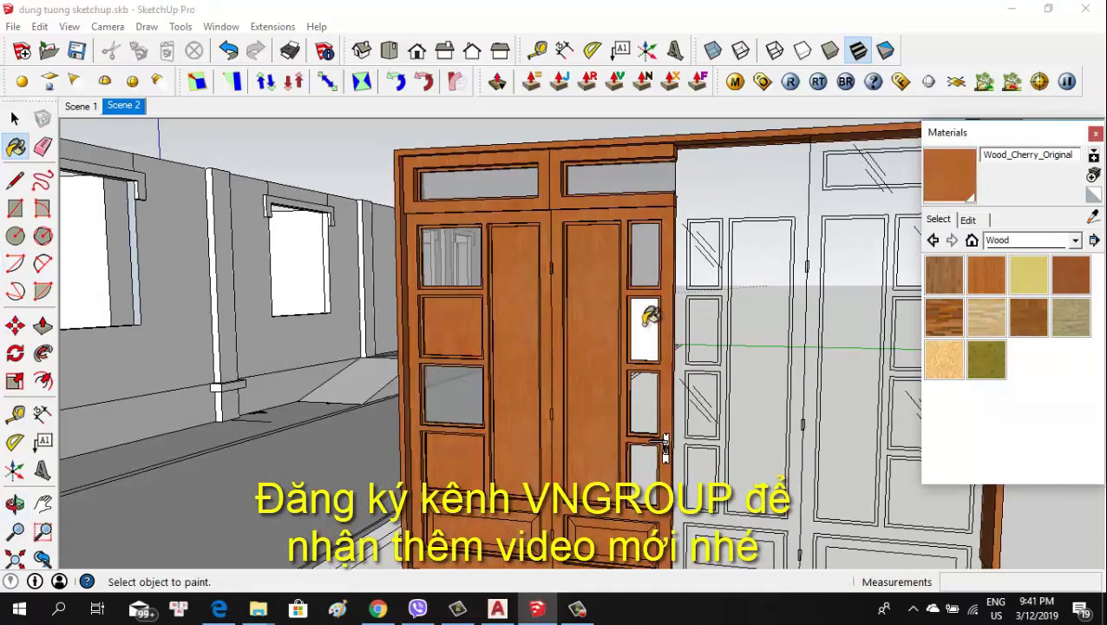
left_click(644, 323)
scroll(627, 352, "up", 1)
scroll(603, 359, "up", 1)
key("space")
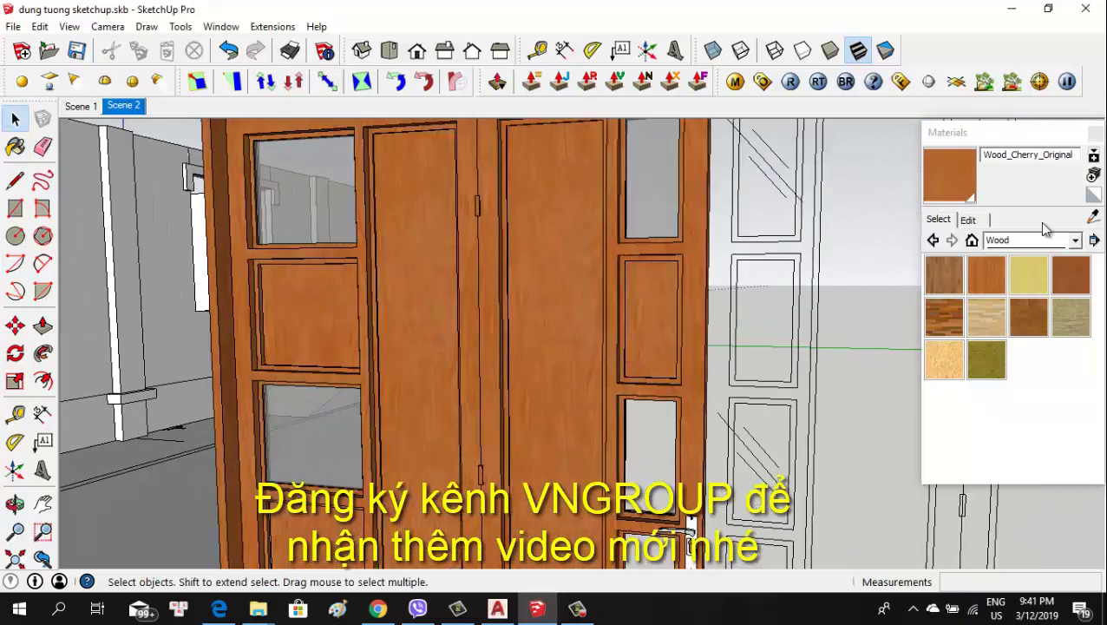
left_click(1093, 218)
left_click(655, 314)
scroll(676, 269, "down", 1)
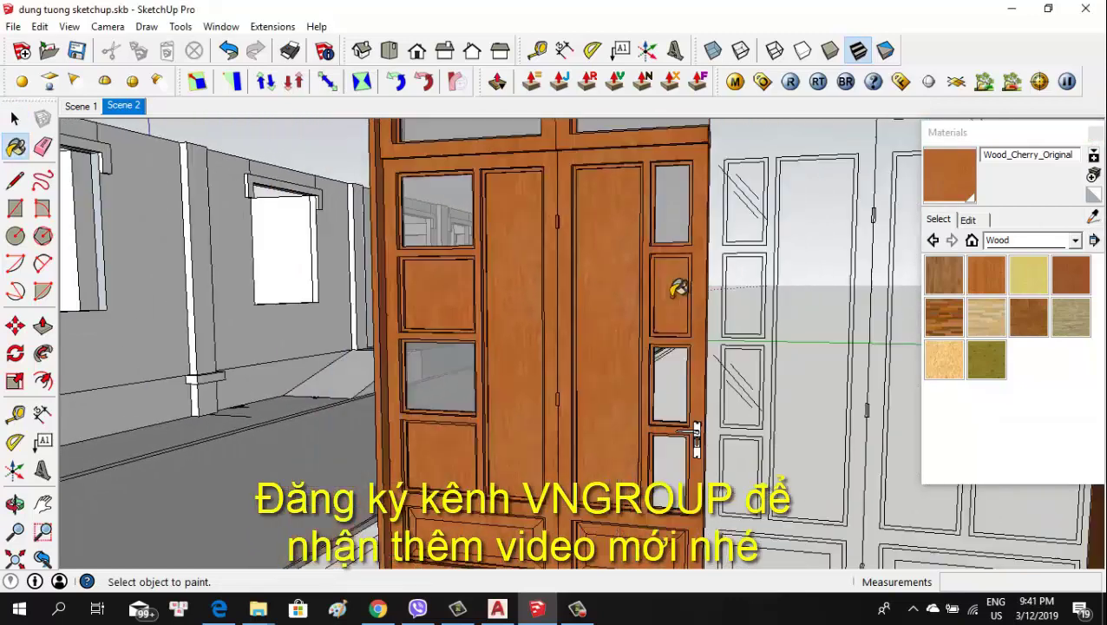
scroll(702, 226, "down", 1)
scroll(716, 196, "up", 1)
key("space")
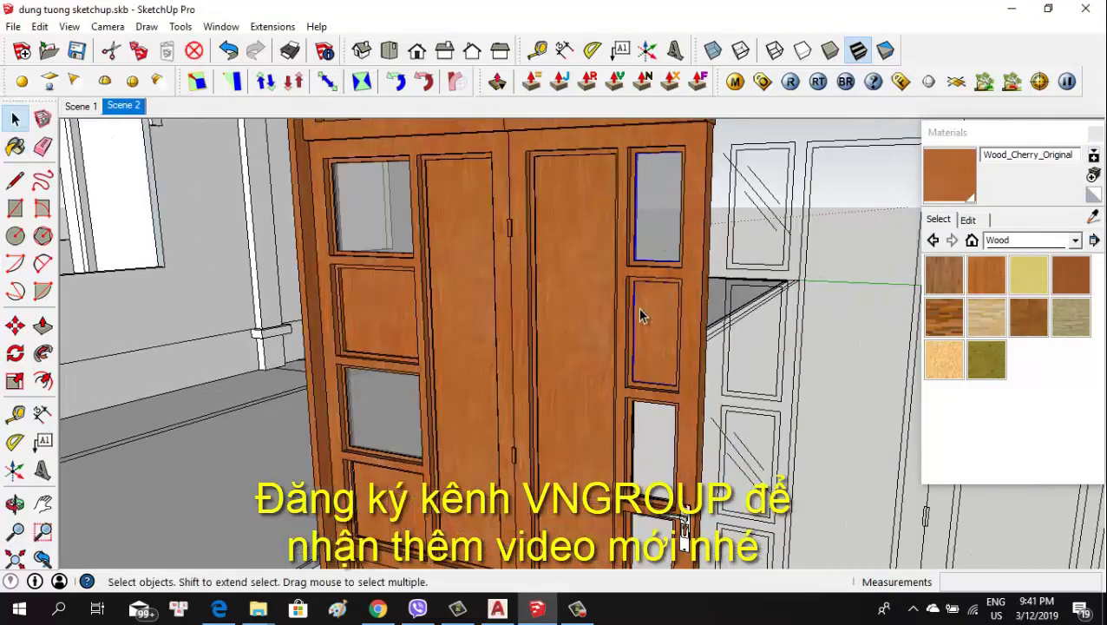
Copy the glass pane into the empty lower frame slot of the right leaf
key("m")
mouse_move(682, 514)
middle_mouse_down()
mouse_move(647, 163)
mouse_move(584, 133)
middle_mouse_up()
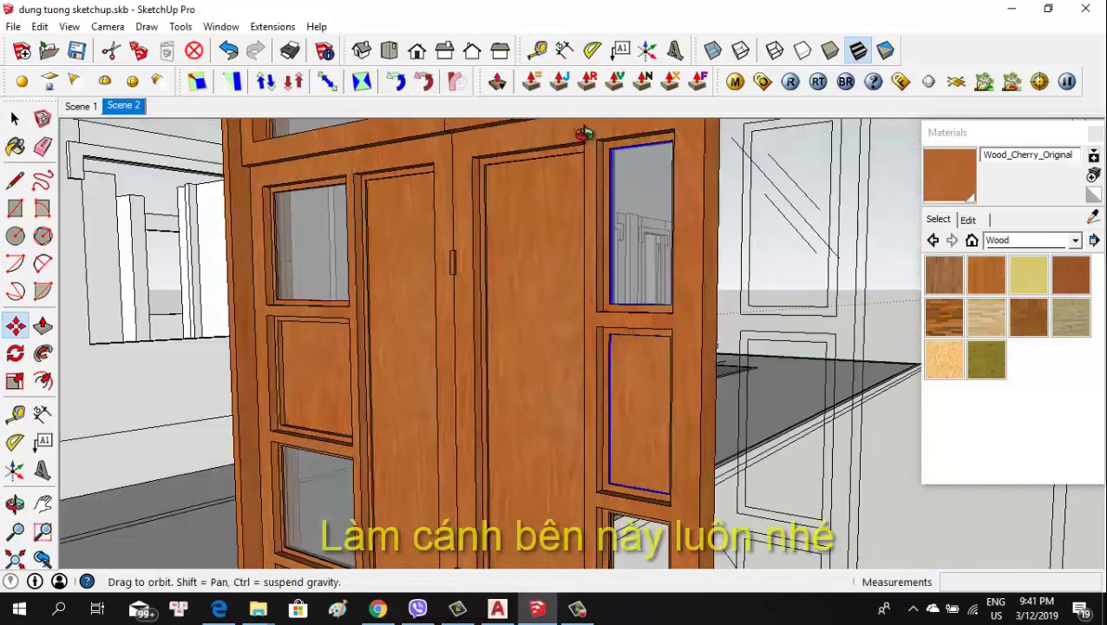
scroll(588, 137, "up", 2)
scroll(594, 140, "up", 2)
scroll(593, 143, "up", 1)
scroll(592, 152, "up", 1)
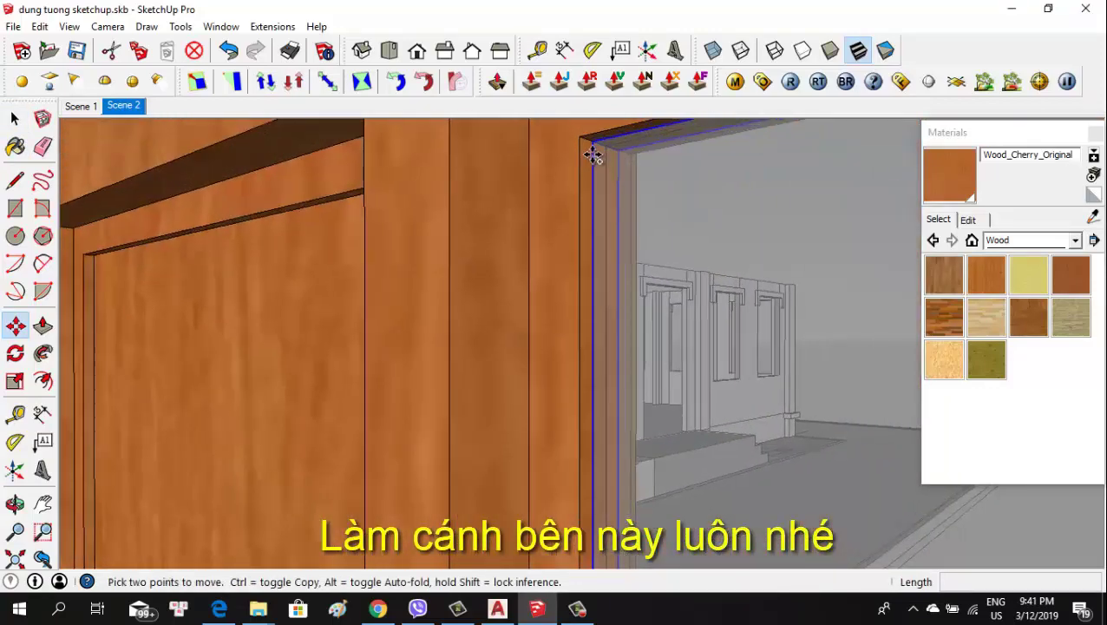
scroll(598, 142, "down", 2)
left_click(580, 143, "ctrl")
scroll(548, 156, "down", 2)
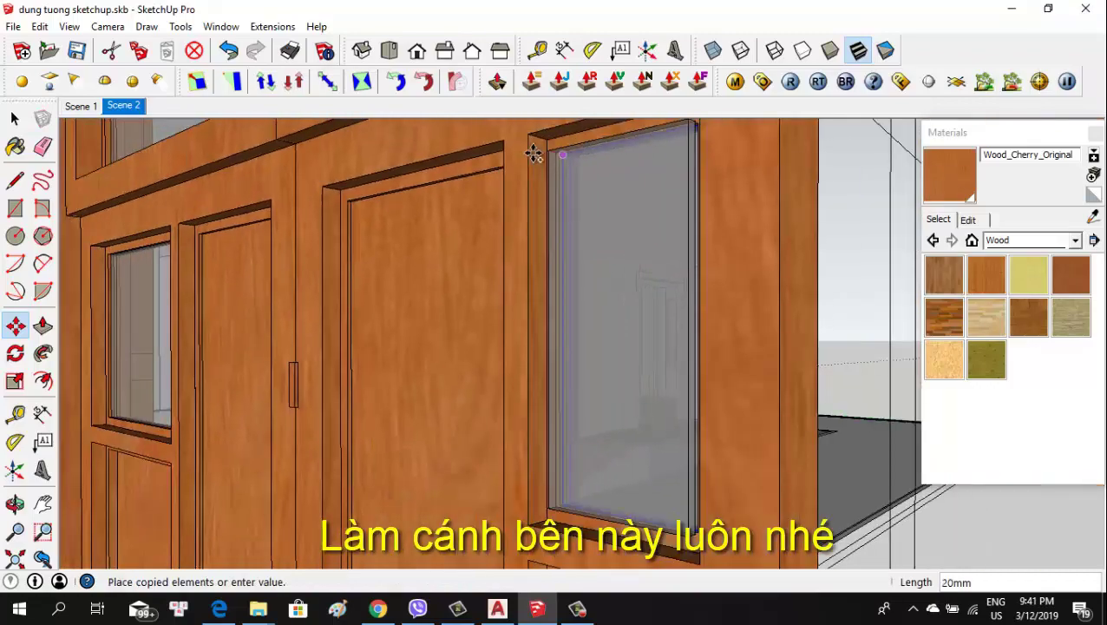
scroll(531, 148, "down", 1)
scroll(555, 148, "down", 3)
scroll(568, 286, "down", 2)
scroll(564, 312, "up", 2)
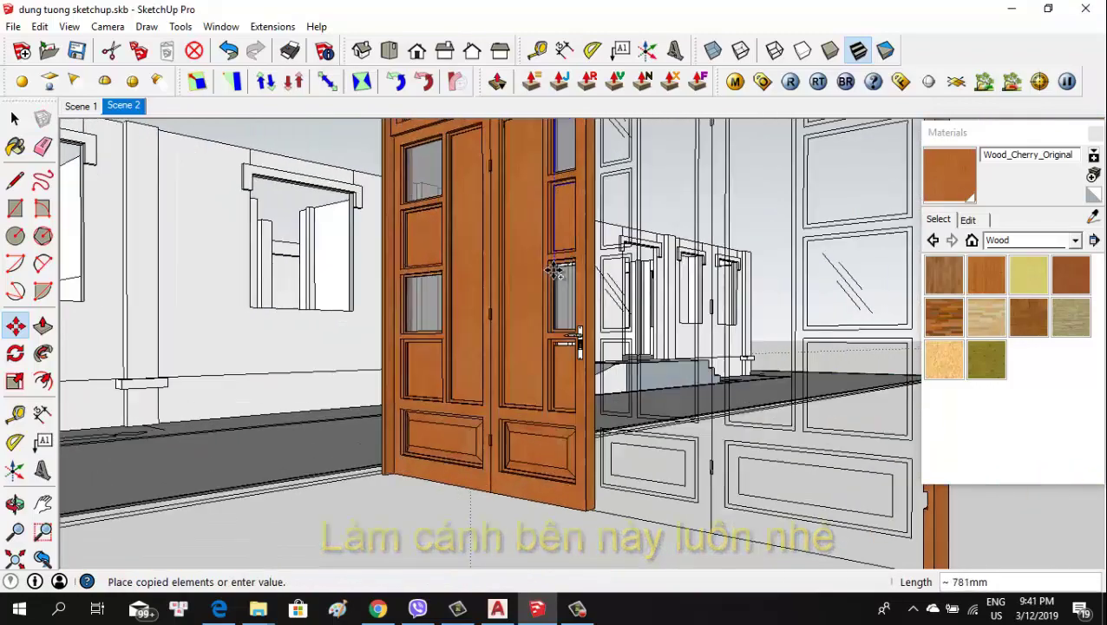
scroll(553, 272, "up", 3)
scroll(553, 272, "up", 2)
scroll(521, 277, "up", 2)
scroll(486, 347, "up", 2)
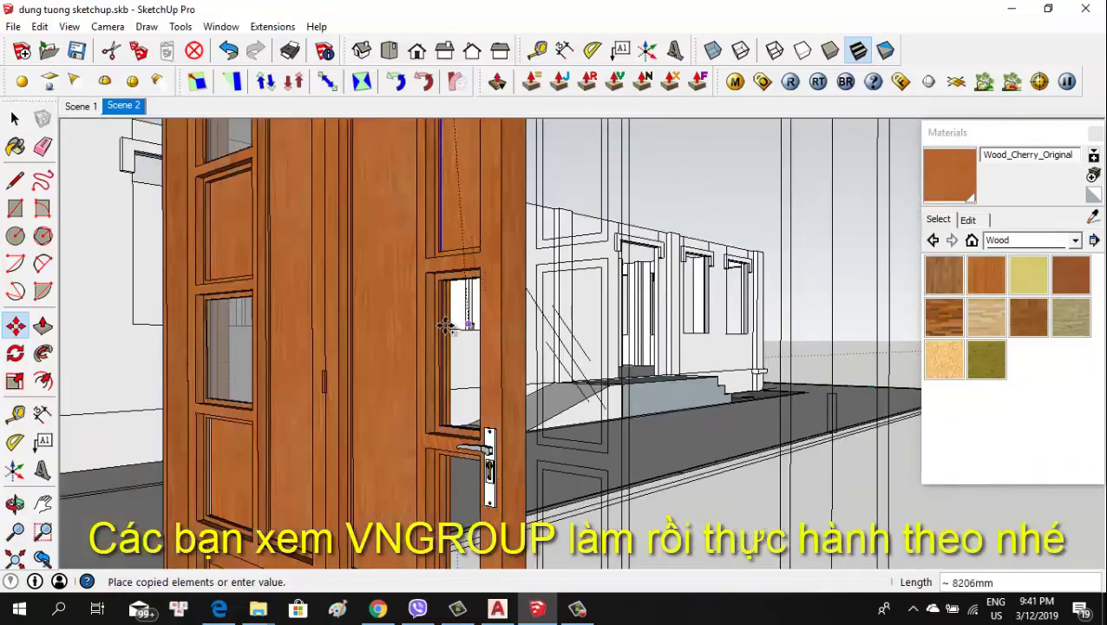
middle_click_drag(434, 291, 431, 289)
scroll(435, 274, "up", 2)
scroll(447, 262, "up", 2)
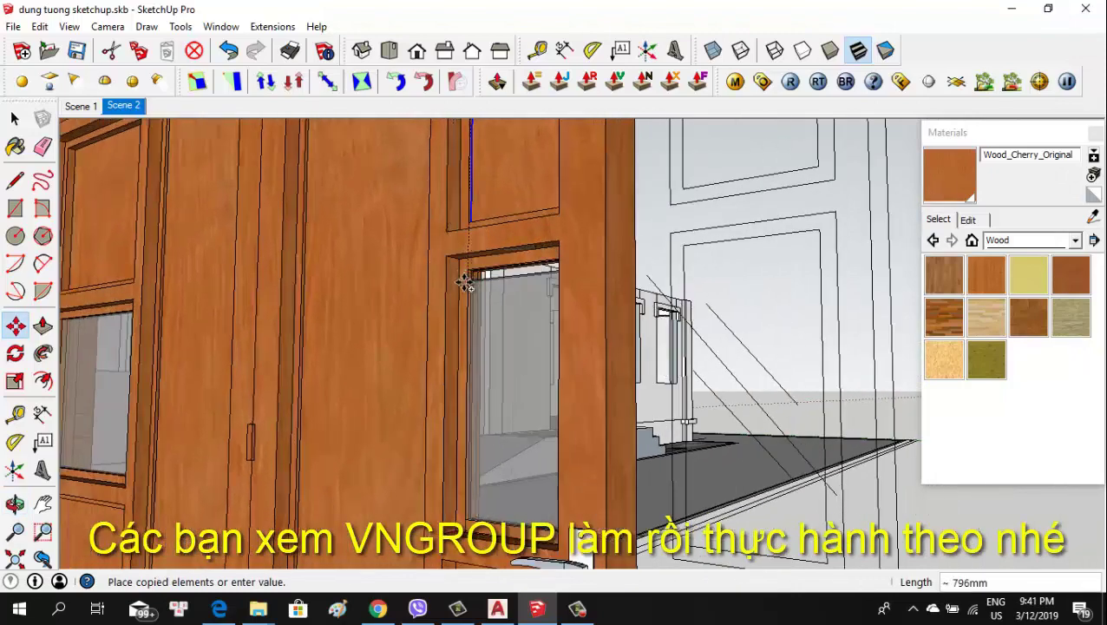
scroll(460, 279, "up", 1)
scroll(460, 278, "up", 1)
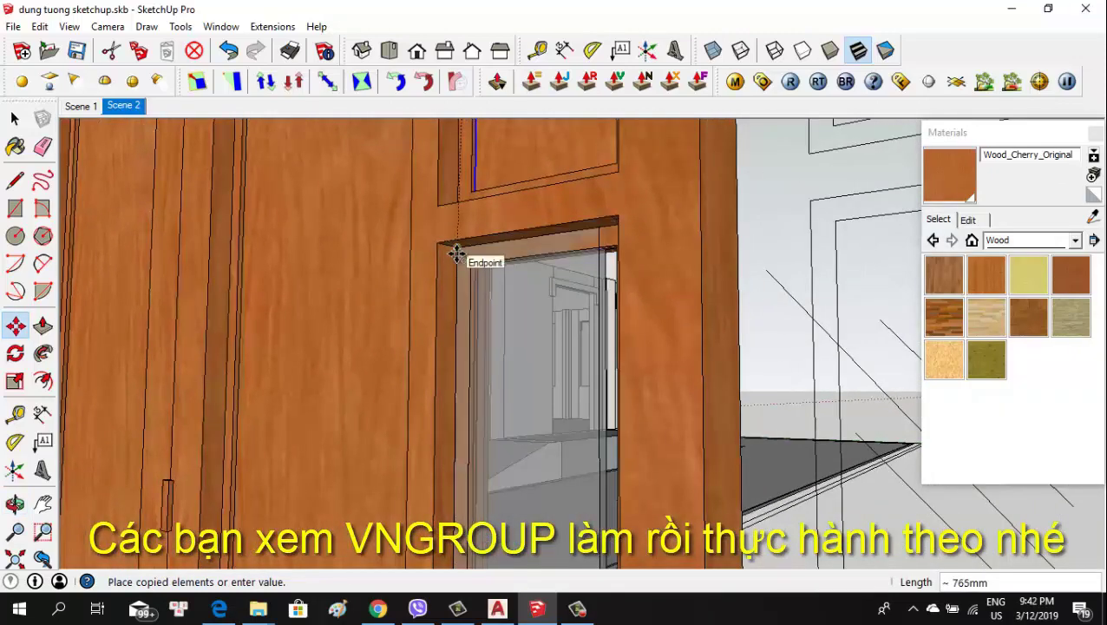
left_click(452, 246)
Adjust the copied glass pane's position within the lower frame
mouse_move(452, 245)
middle_mouse_down()
mouse_move(548, 330)
mouse_move(633, 326)
middle_mouse_up()
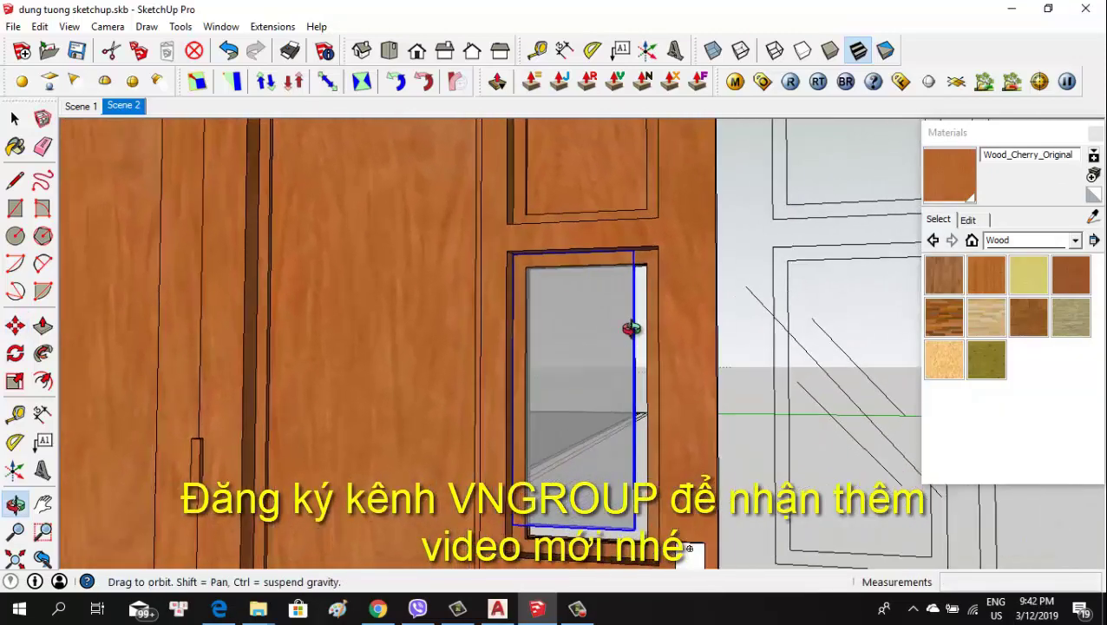
scroll(544, 279, "up", 1)
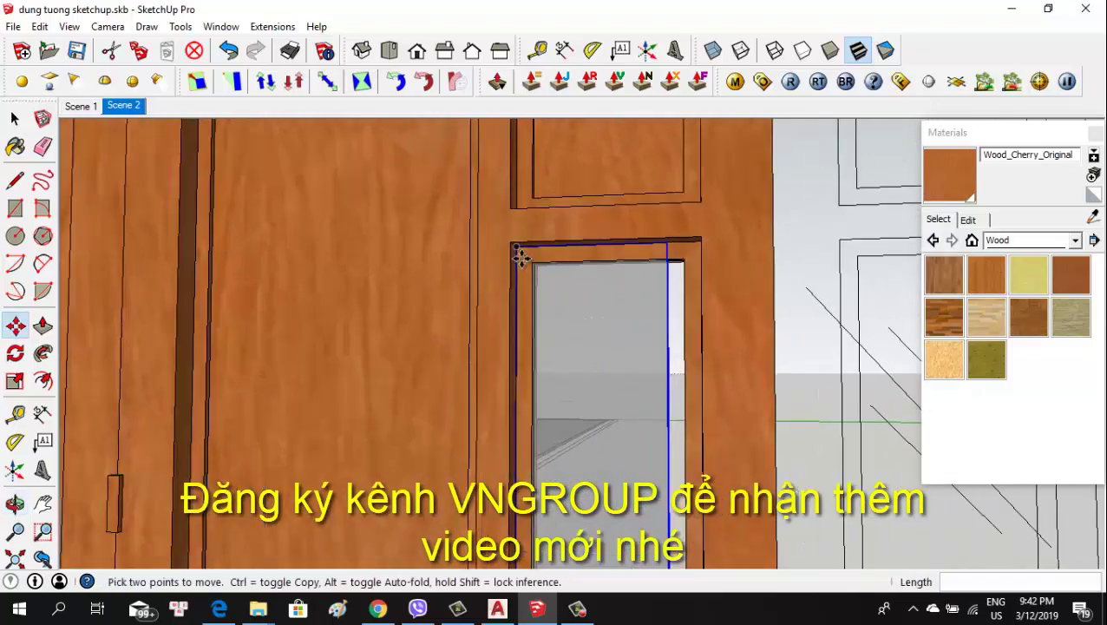
left_click(517, 250)
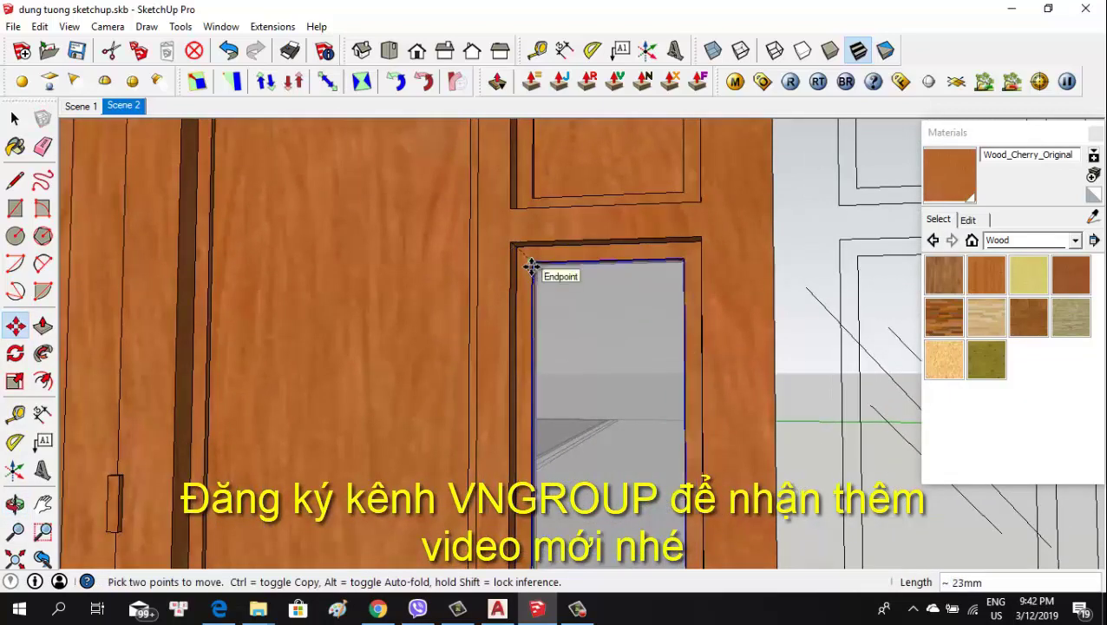
scroll(555, 329, "down", 2)
scroll(544, 382, "down", 2)
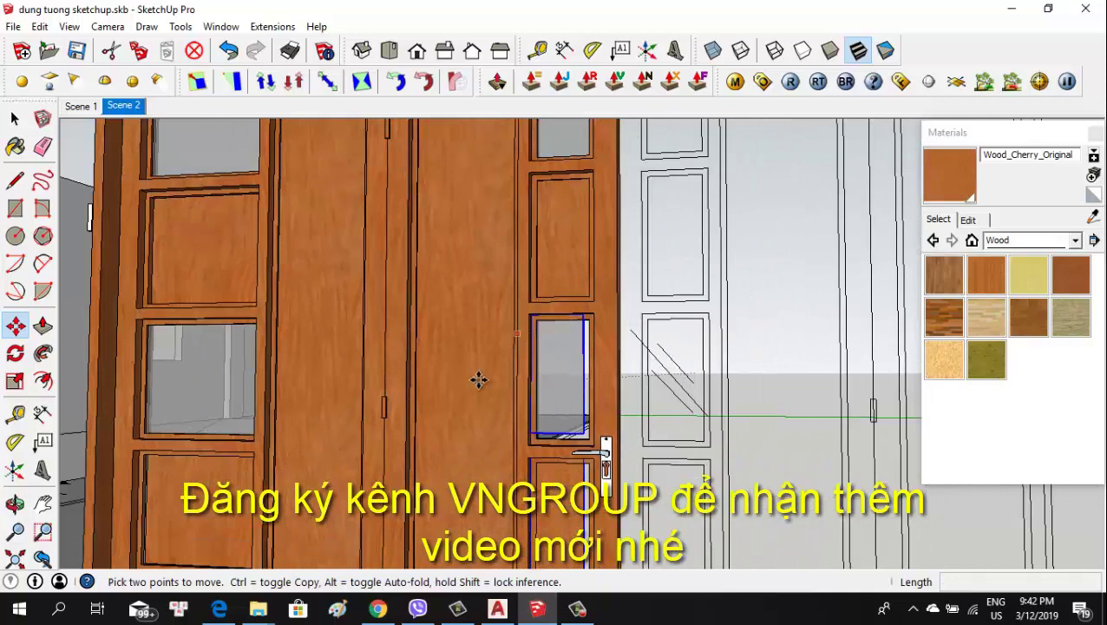
key("space")
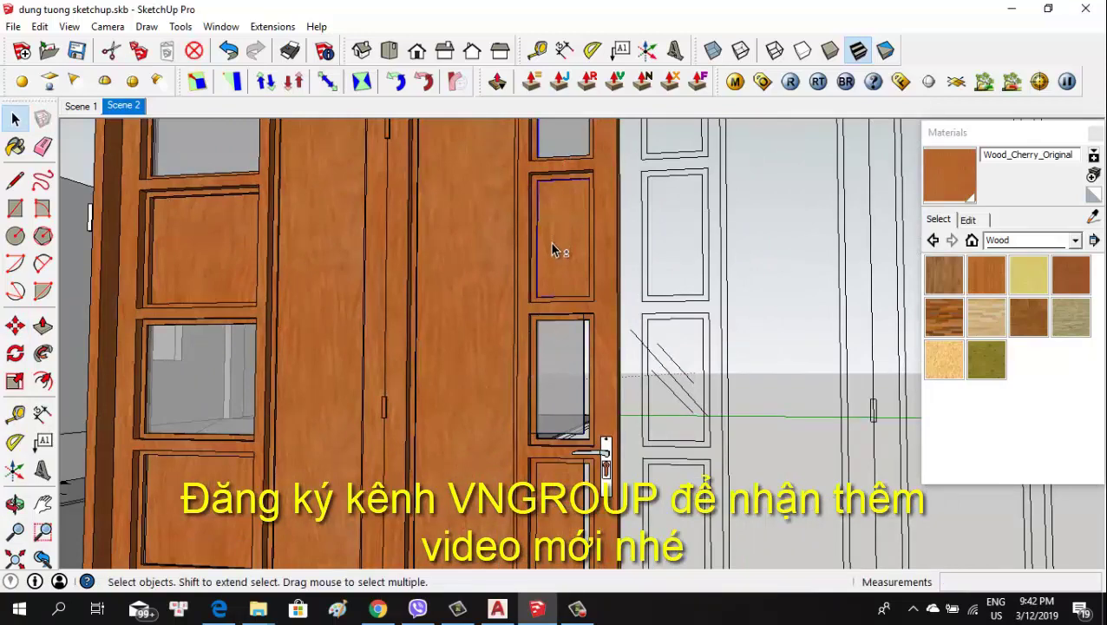
Copy the cherry-wood panel down so its corner snaps to the empty frame corner
key("m")
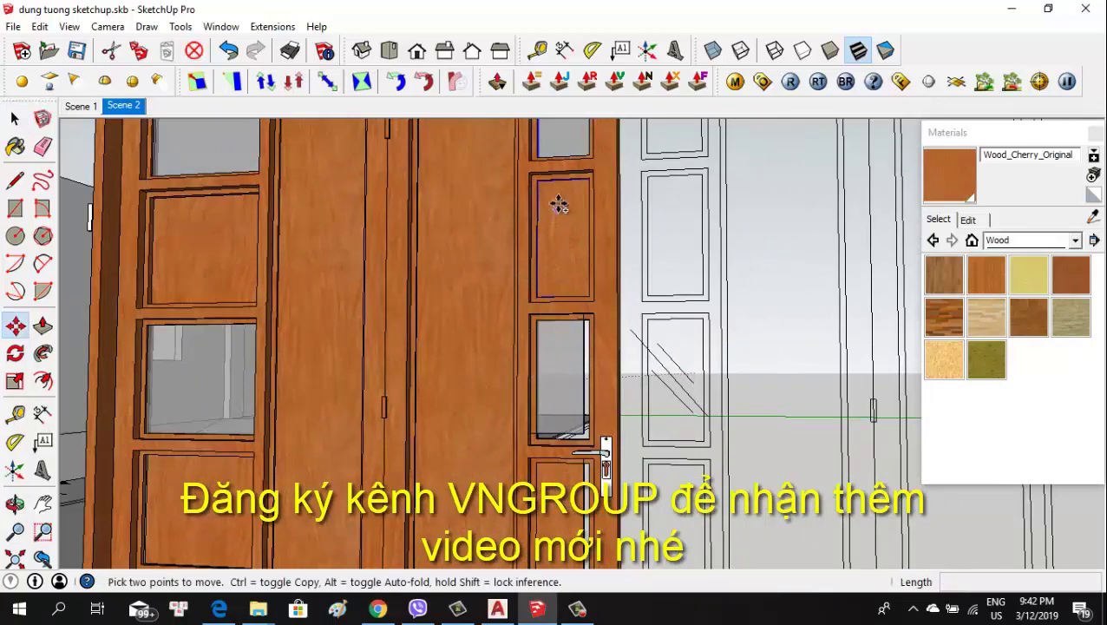
scroll(470, 363, "down", 2)
middle_click_drag(469, 363, 527, 123)
scroll(509, 164, "up", 2)
scroll(481, 201, "up", 2)
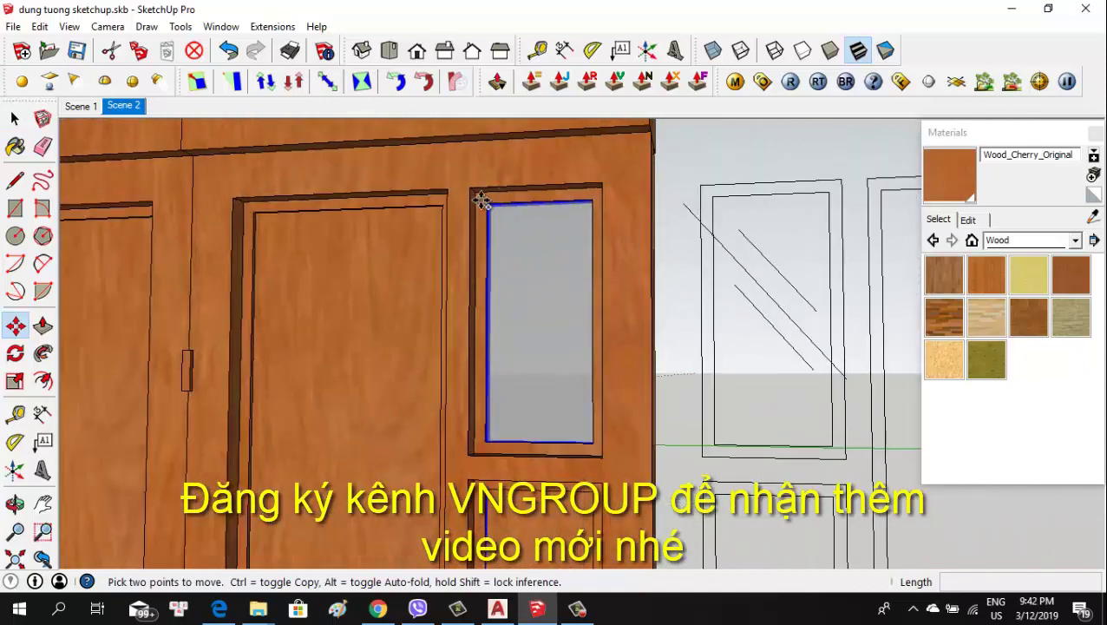
key("ctrl")
left_click(478, 196)
scroll(486, 191, "down", 2)
scroll(503, 200, "down", 2)
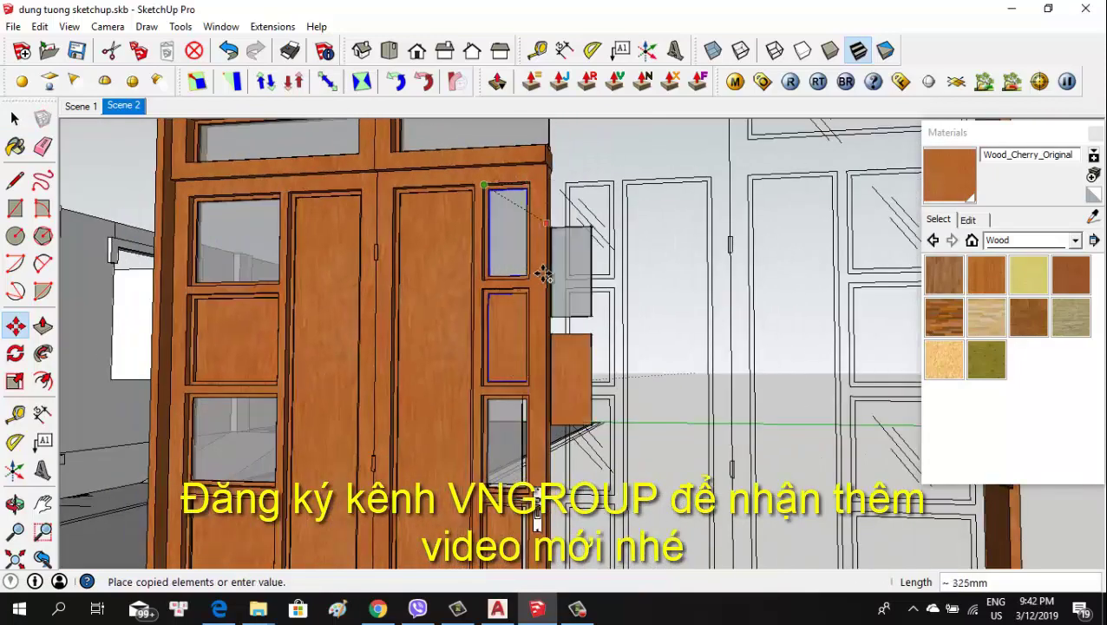
scroll(490, 407, "up", 2)
scroll(481, 406, "up", 2)
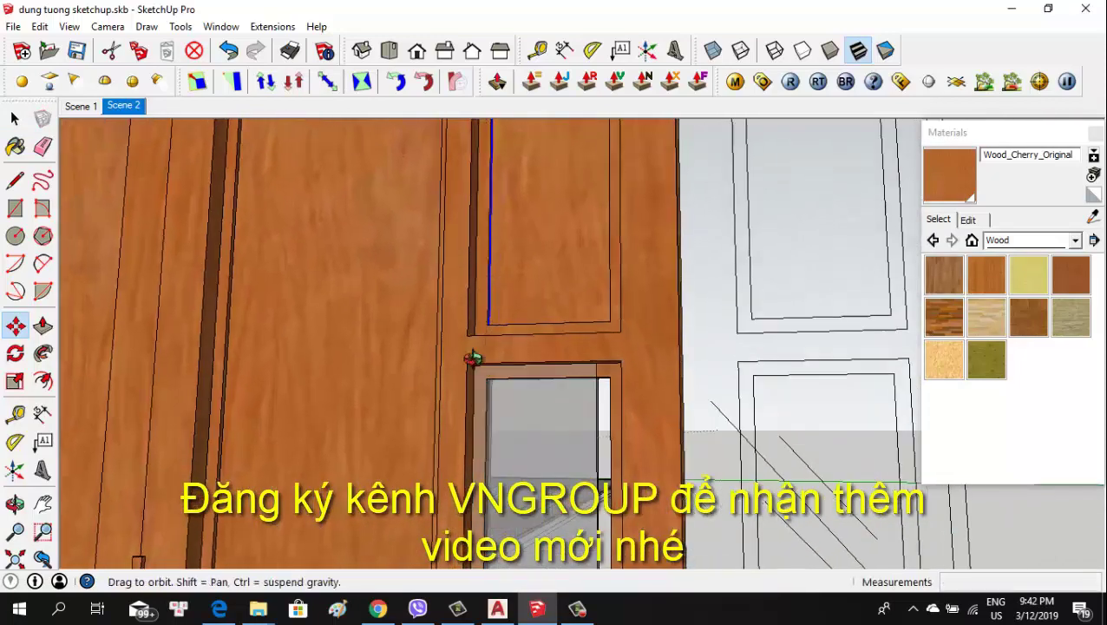
left_click(474, 366)
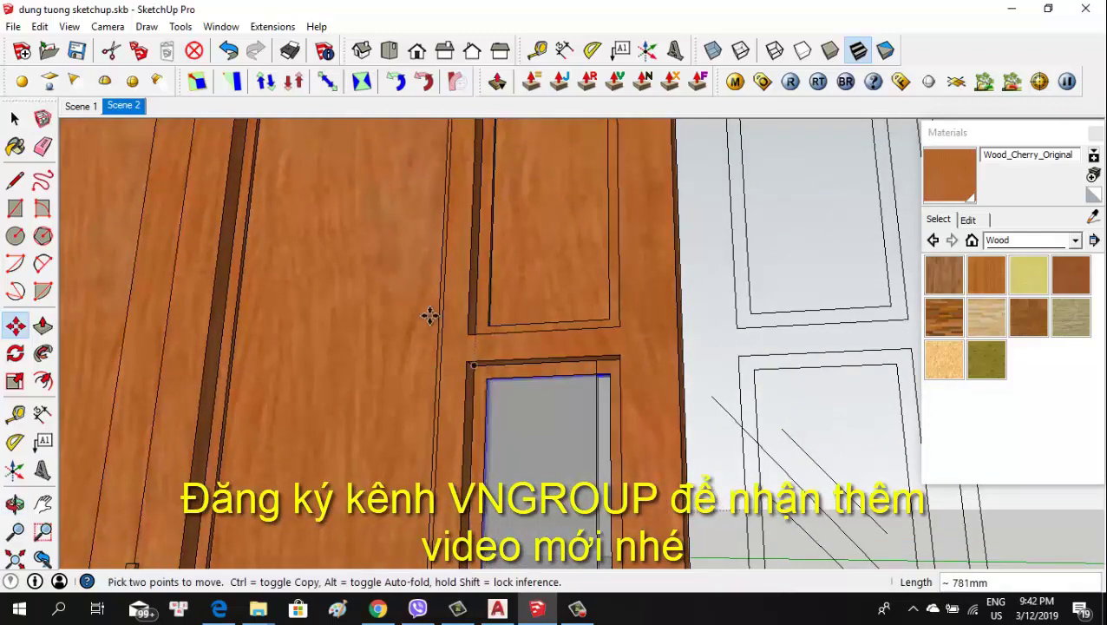
scroll(486, 364, "down", 2)
middle_click_drag(531, 412, 523, 425)
scroll(538, 443, "up", 2)
middle_click_drag(555, 466, 528, 495)
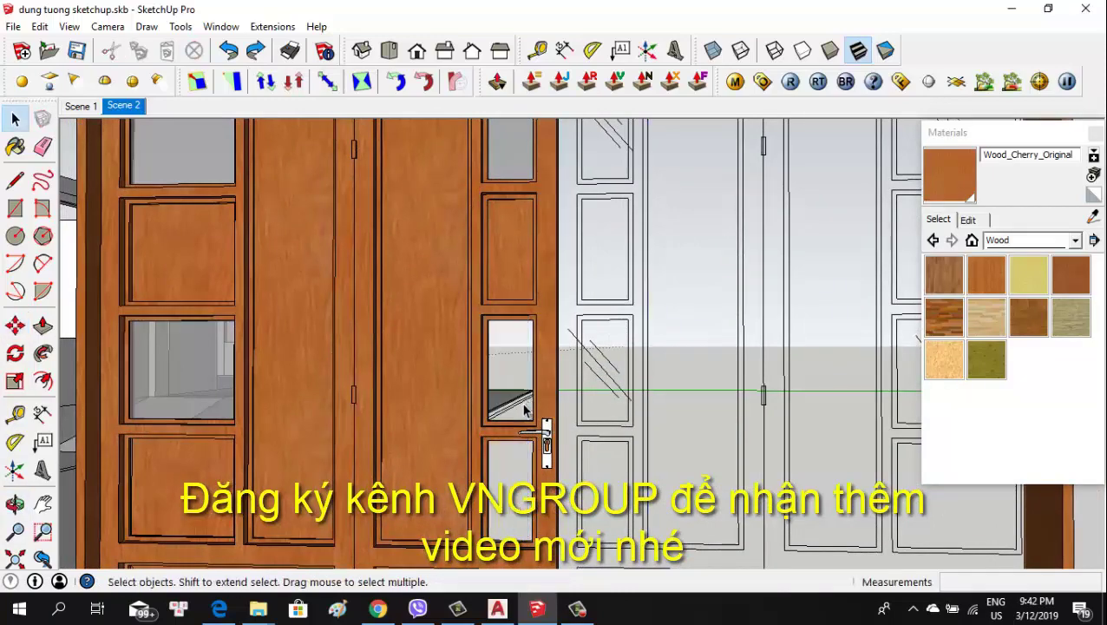
scroll(531, 398, "down", 3)
mouse_move(527, 382)
middle_mouse_down()
mouse_move(573, 416)
mouse_move(499, 290)
mouse_move(498, 322)
middle_mouse_up()
scroll(495, 288, "up", 3)
scroll(489, 268, "up", 2)
scroll(484, 264, "up", 2)
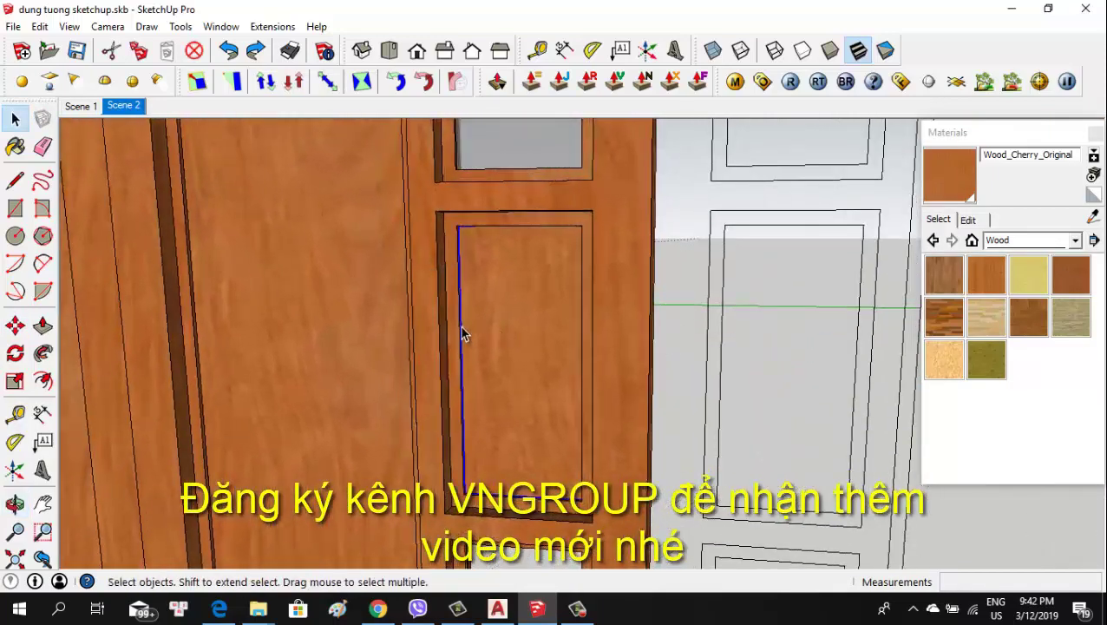
Begin copying another door panel, then cancel the unfinished copy
key("m")
mouse_move(487, 300)
middle_mouse_down()
mouse_move(449, 218)
mouse_move(462, 252)
middle_mouse_up()
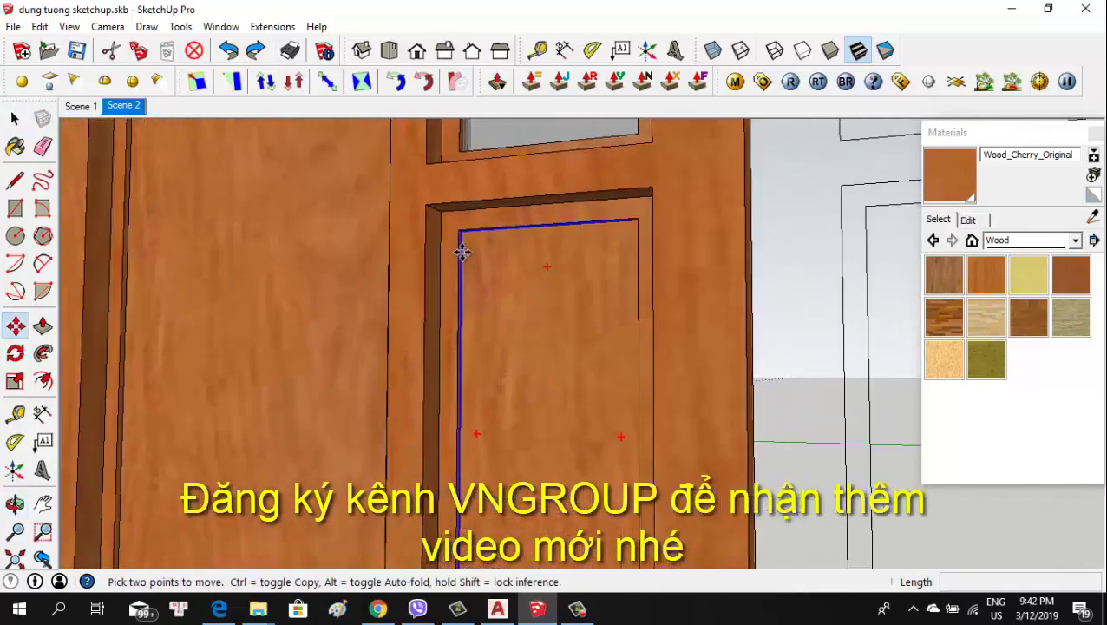
scroll(462, 251, "up", 1)
left_click(441, 211)
key("ctrl")
scroll(539, 213, "down", 3)
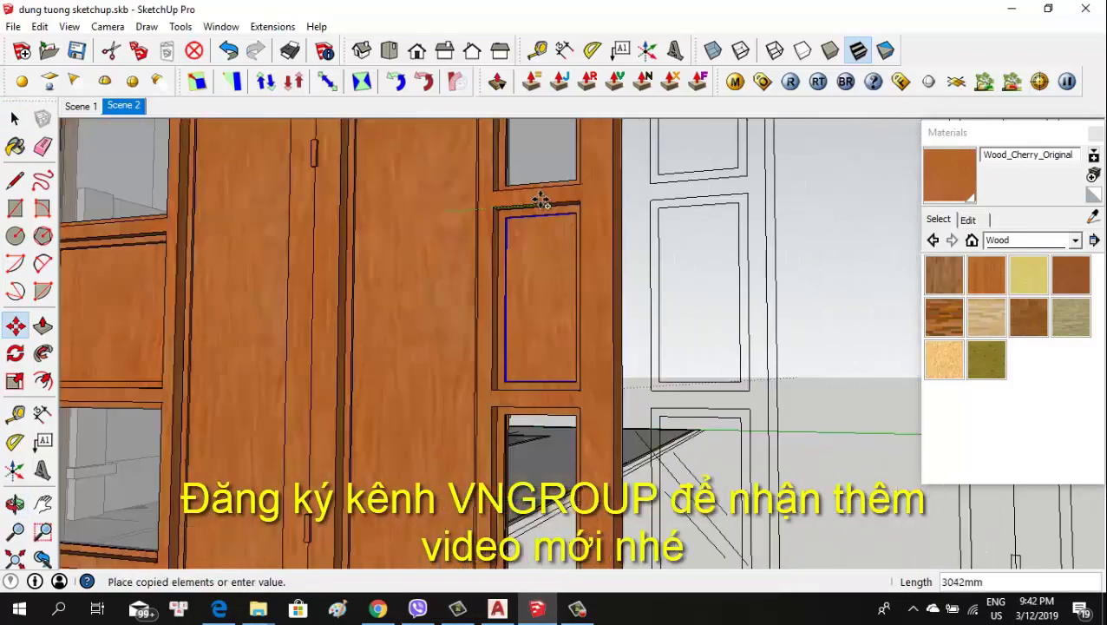
scroll(520, 173, "down", 3)
scroll(530, 418, "down", 2)
scroll(530, 417, "down", 5)
mouse_move(506, 378)
middle_mouse_down()
mouse_move(531, 333)
mouse_move(524, 366)
middle_mouse_up()
scroll(524, 365, "up", 5)
scroll(500, 347, "down", 3)
scroll(502, 364, "down", 2)
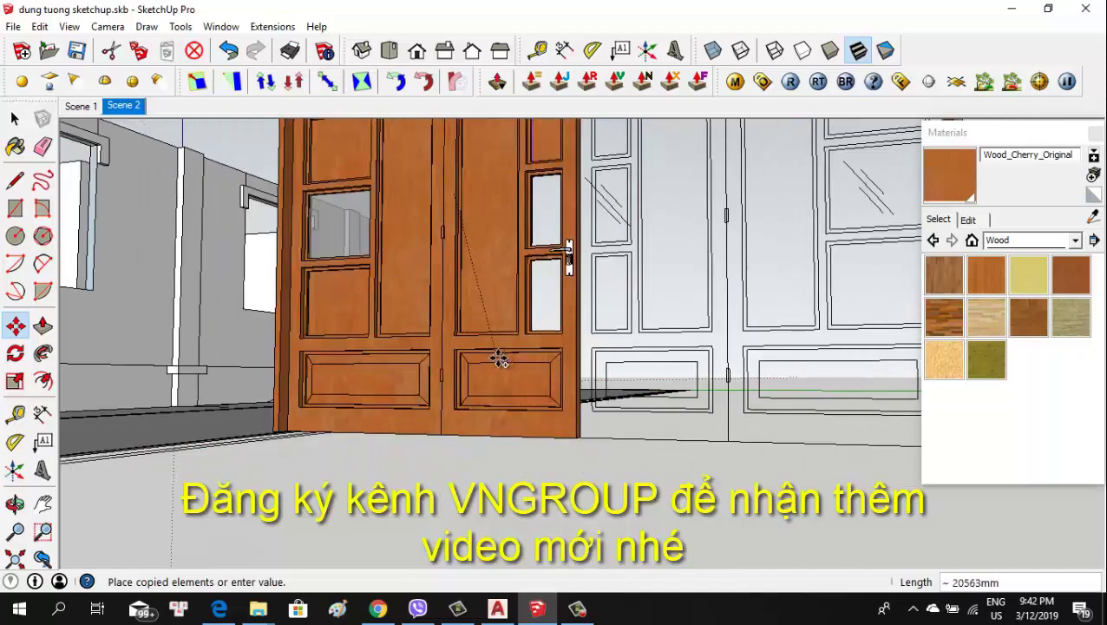
scroll(502, 363, "down", 2)
key("Escape")
scroll(526, 165, "up", 3)
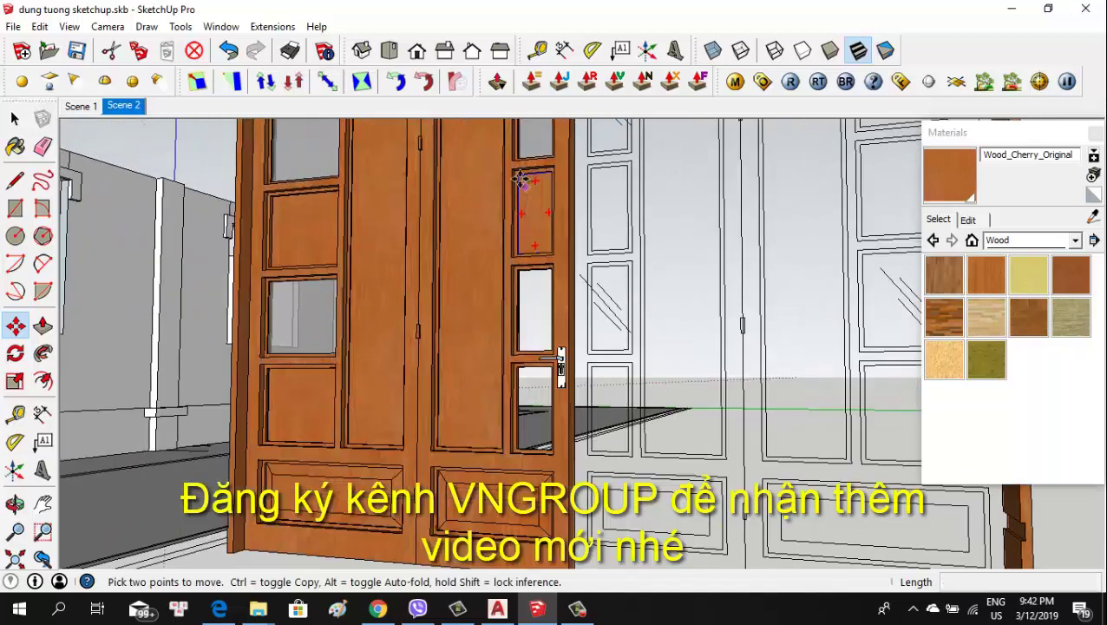
scroll(519, 177, "up", 3)
scroll(525, 182, "up", 3)
scroll(537, 192, "up", 1)
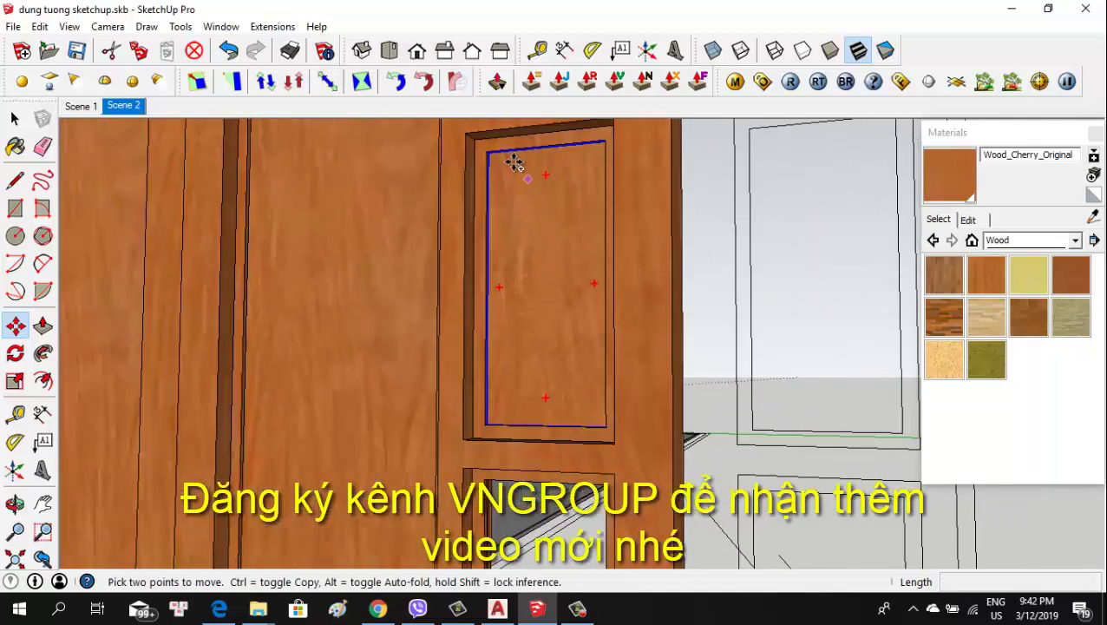
Copy the glass panel from its corner and drop it into its empty slot
left_click(475, 146, "ctrl")
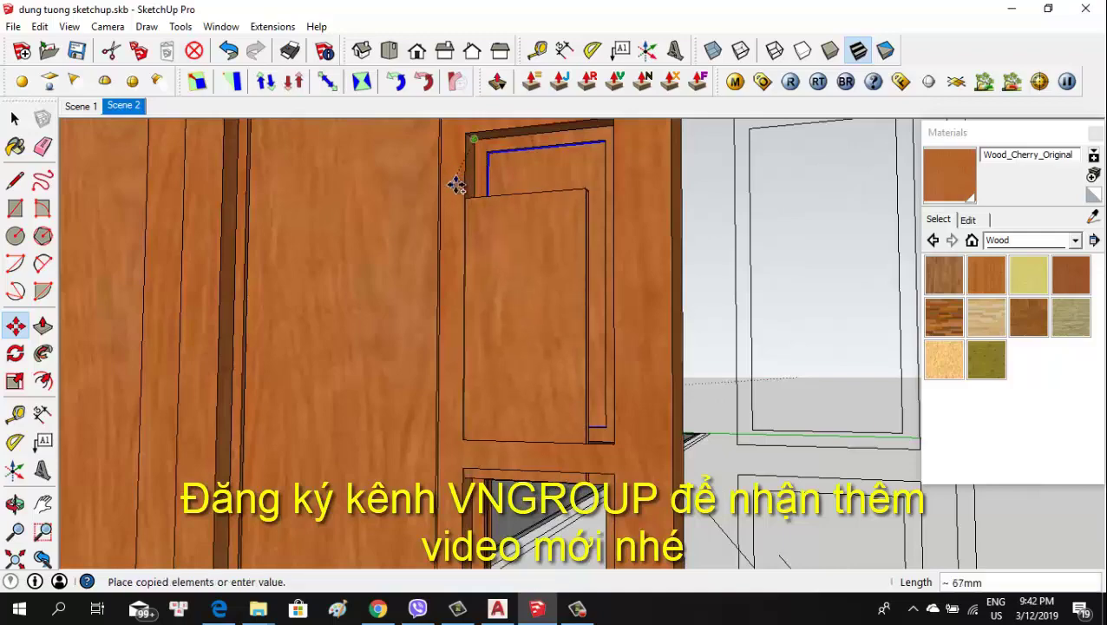
scroll(457, 185, "down", 2)
scroll(495, 152, "down", 2)
scroll(489, 309, "up", 1)
middle_click_drag(501, 299, 551, 314)
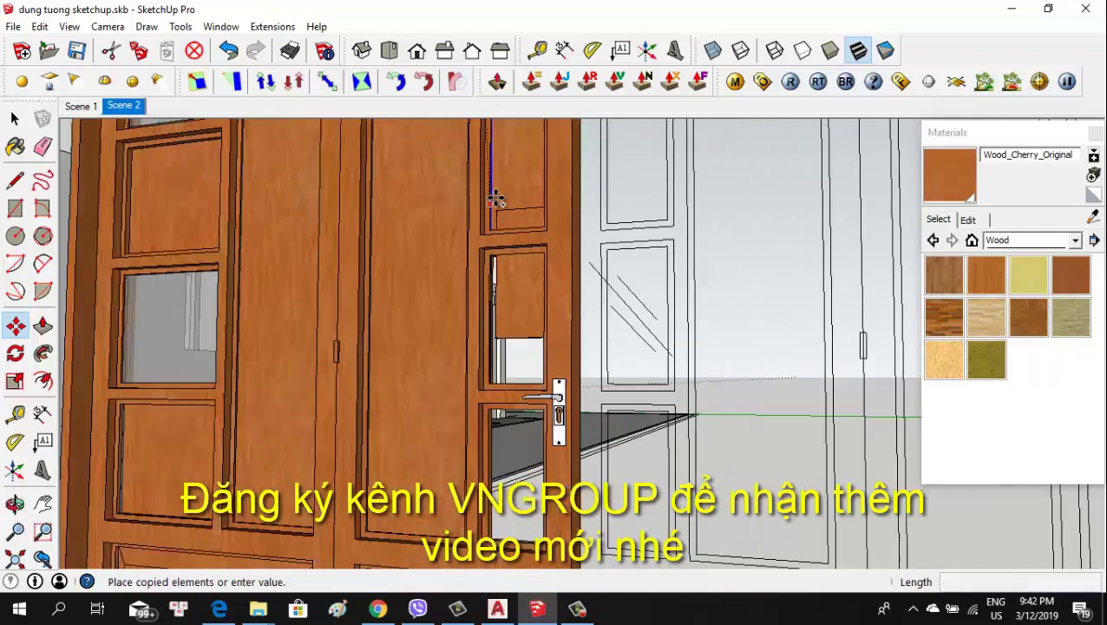
scroll(550, 314, "down", 3)
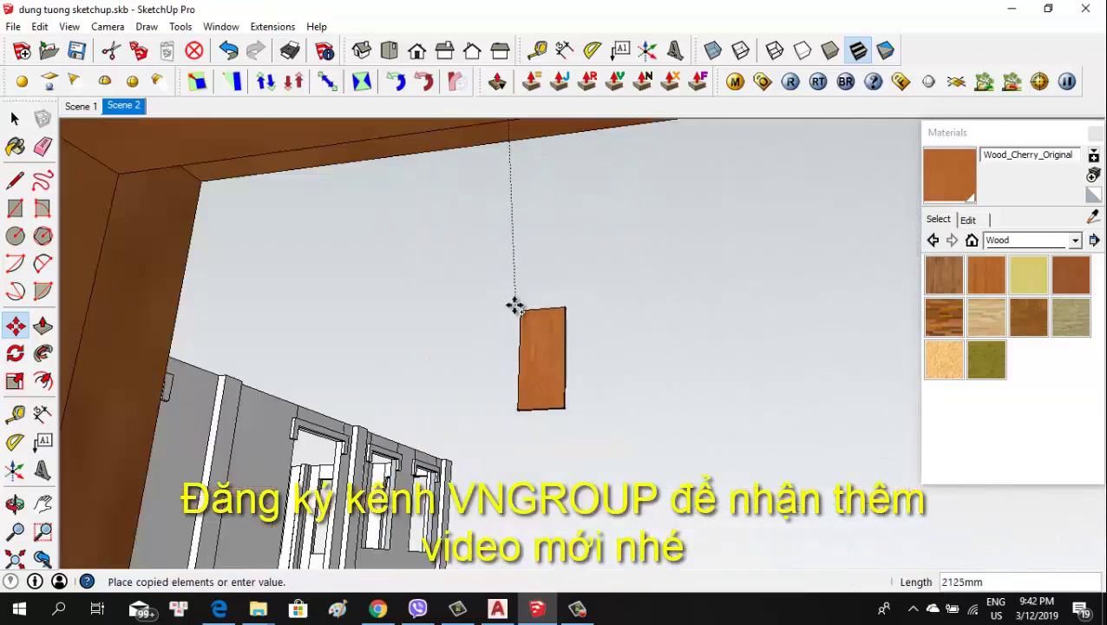
scroll(504, 316, "up", 3)
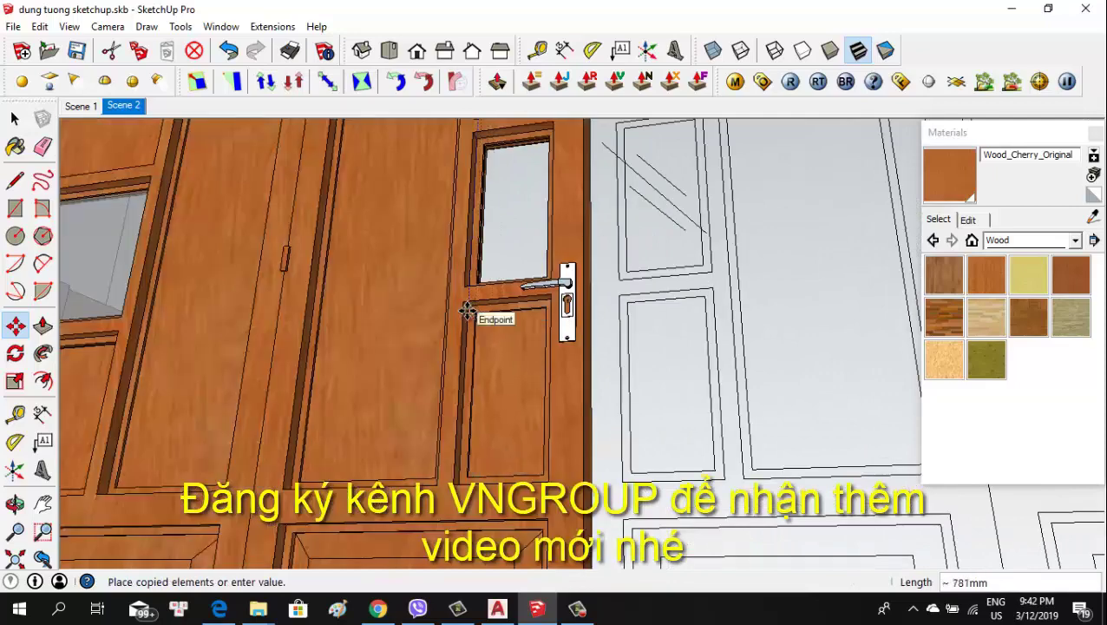
left_click(468, 310)
scroll(531, 432, "down", 2)
scroll(513, 445, "down", 2)
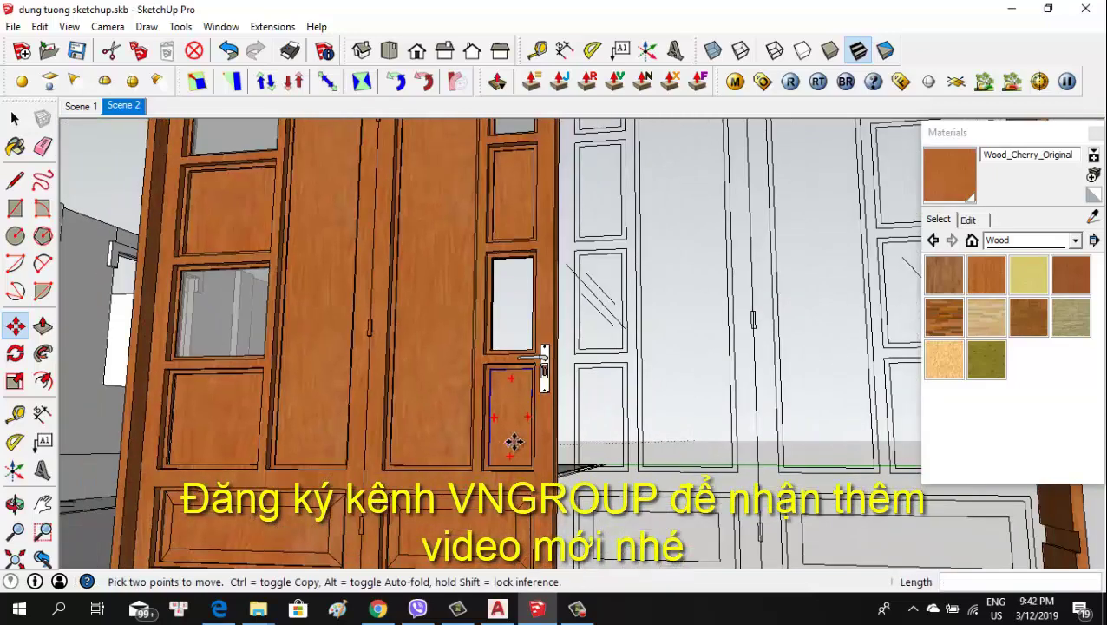
scroll(505, 314, "down", 1)
key("space")
Start copying the narrow upper glass pane from its top-left corner, about 781mm lower
key("m")
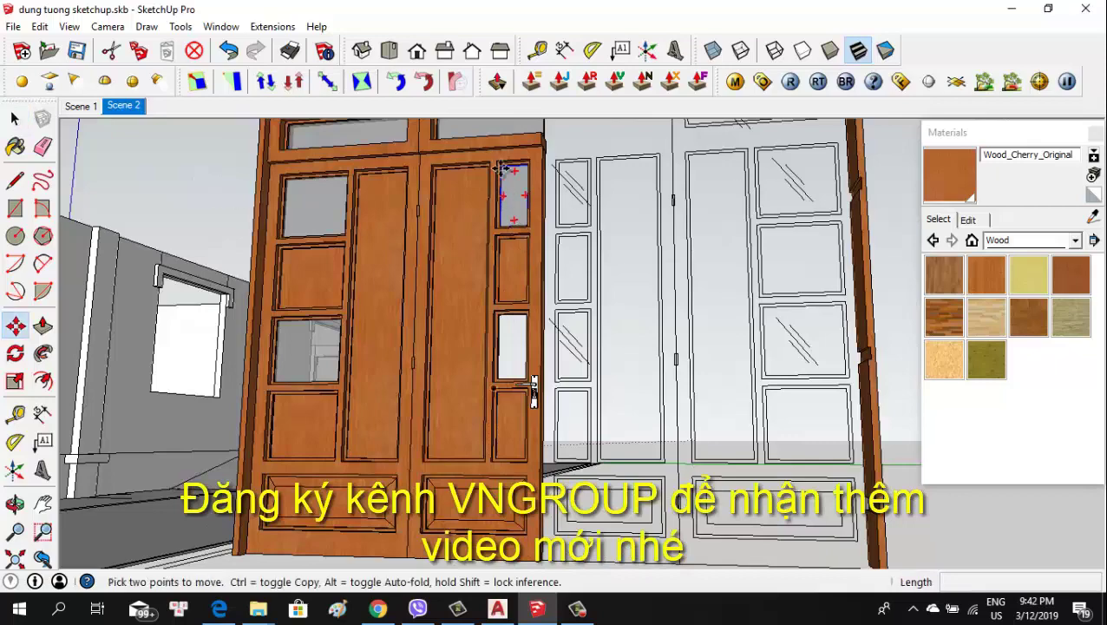
scroll(508, 191, "up", 3)
scroll(506, 173, "up", 2)
mouse_move(519, 173)
middle_mouse_down()
mouse_move(453, 172)
mouse_move(469, 177)
middle_mouse_up()
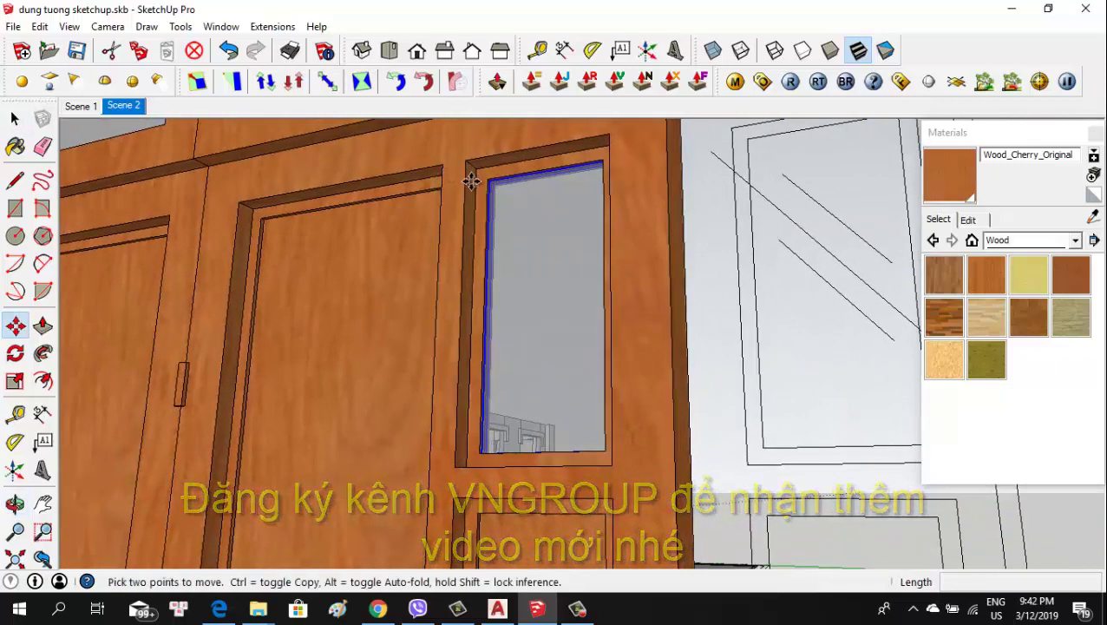
scroll(507, 191, "up", 2)
scroll(501, 183, "up", 2)
left_click(458, 149)
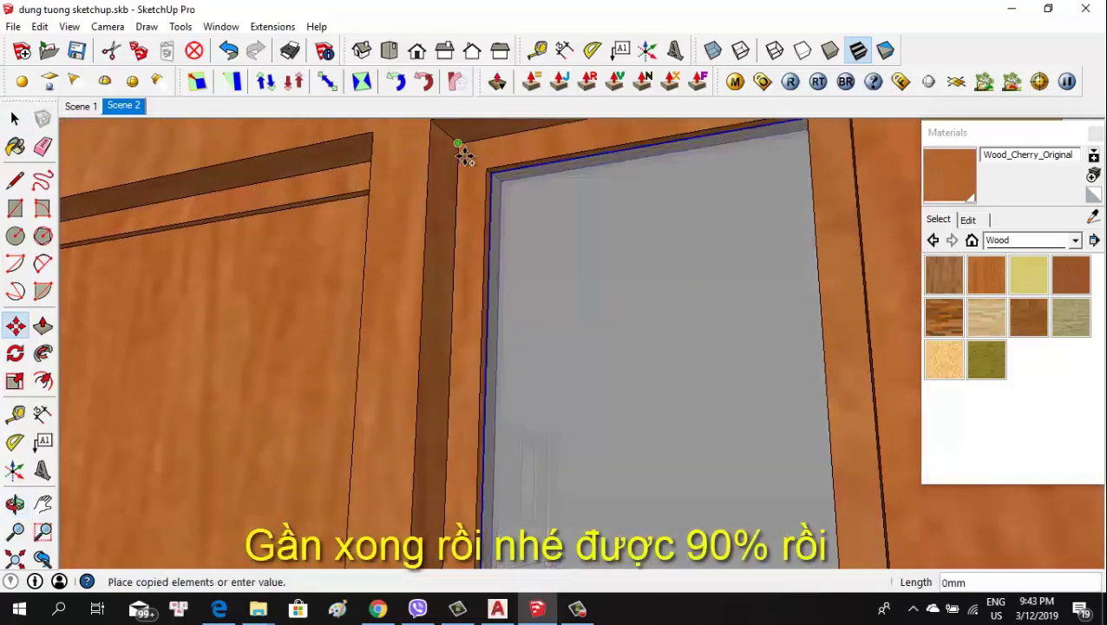
scroll(469, 155, "down", 2)
scroll(489, 148, "down", 2)
scroll(490, 148, "down", 1)
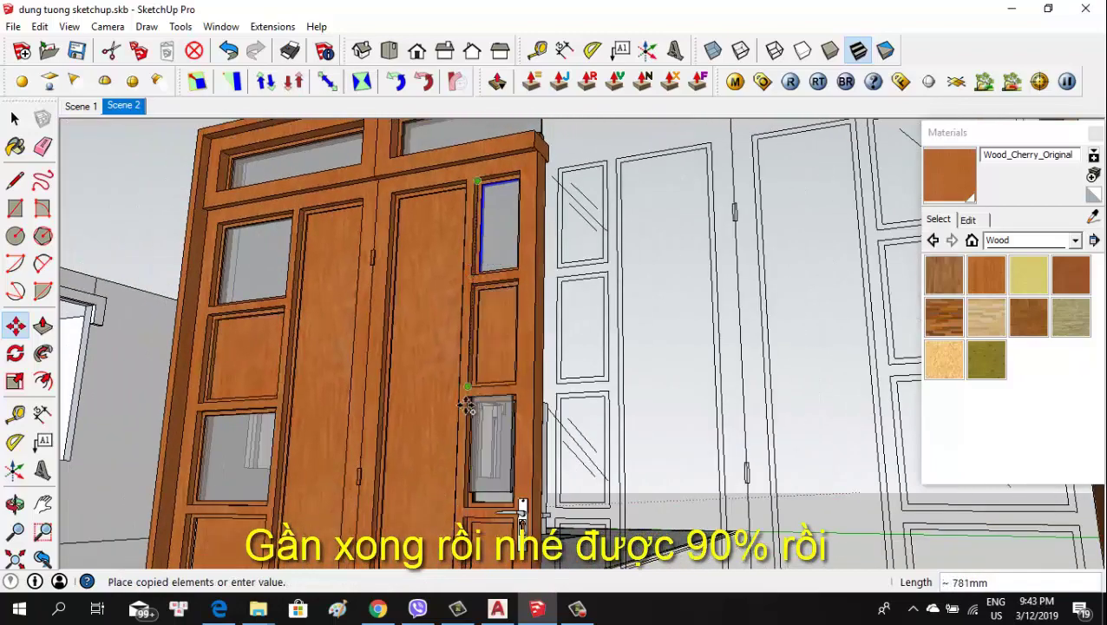
scroll(469, 396, "up", 2)
scroll(481, 396, "up", 2)
scroll(472, 371, "up", 1)
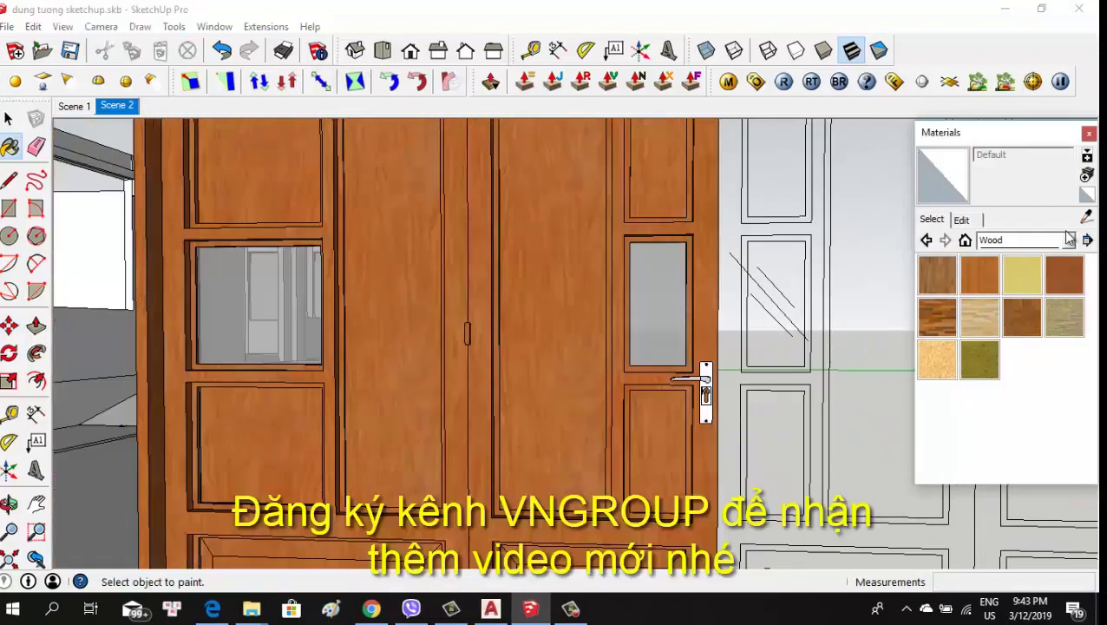
Pick 0129_WhiteSmoke from the Colors-Named material collection
left_click(1069, 240)
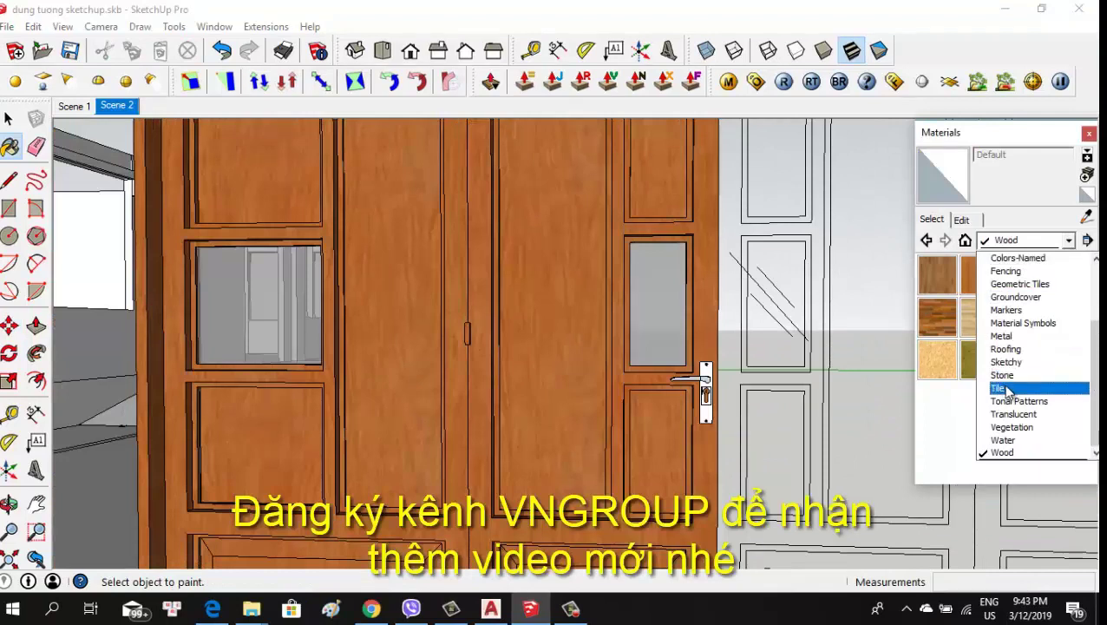
left_click(1030, 322)
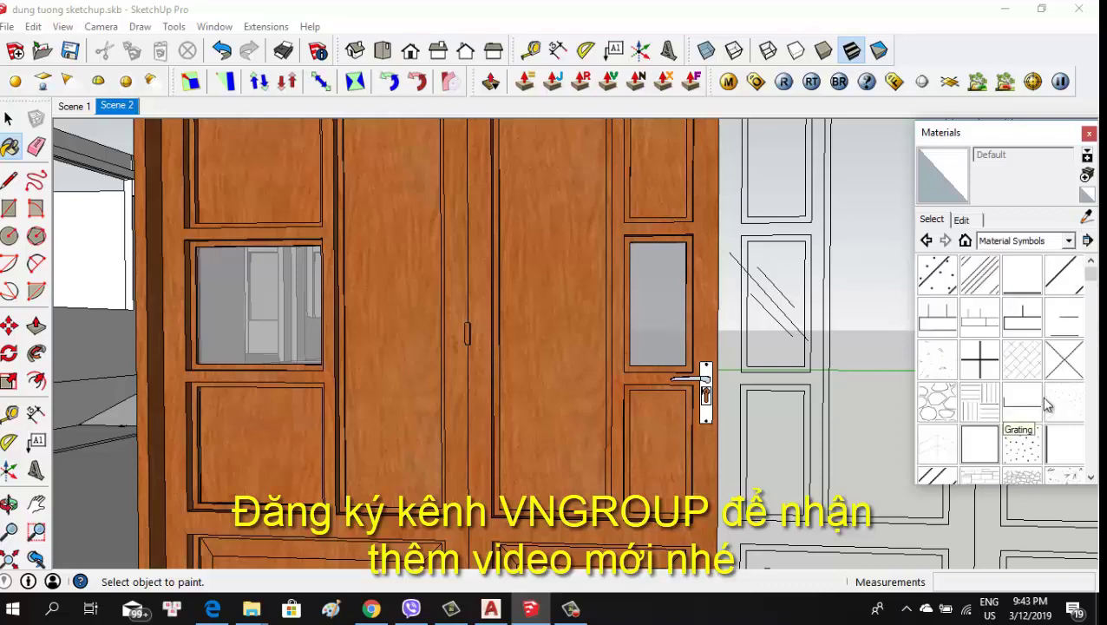
left_click(1063, 243)
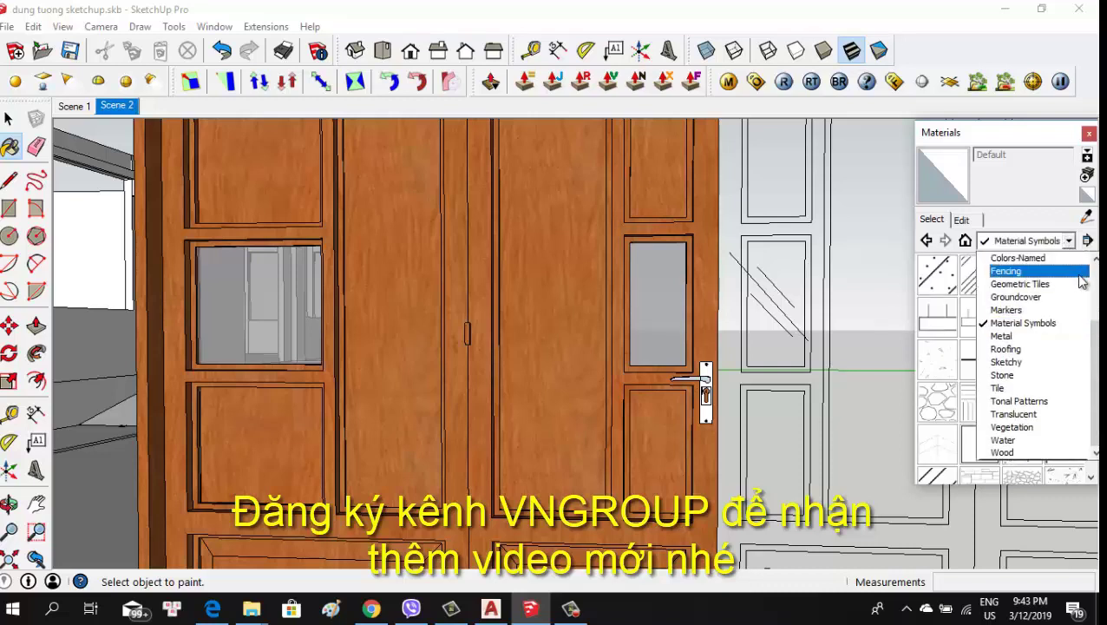
left_click(1043, 276)
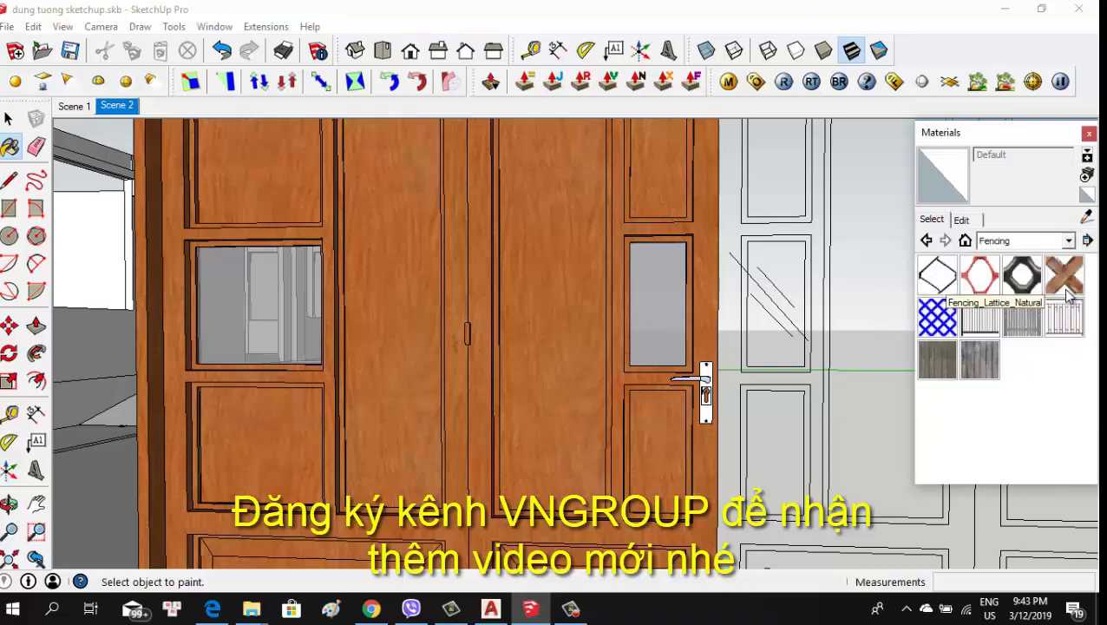
left_click(1069, 243)
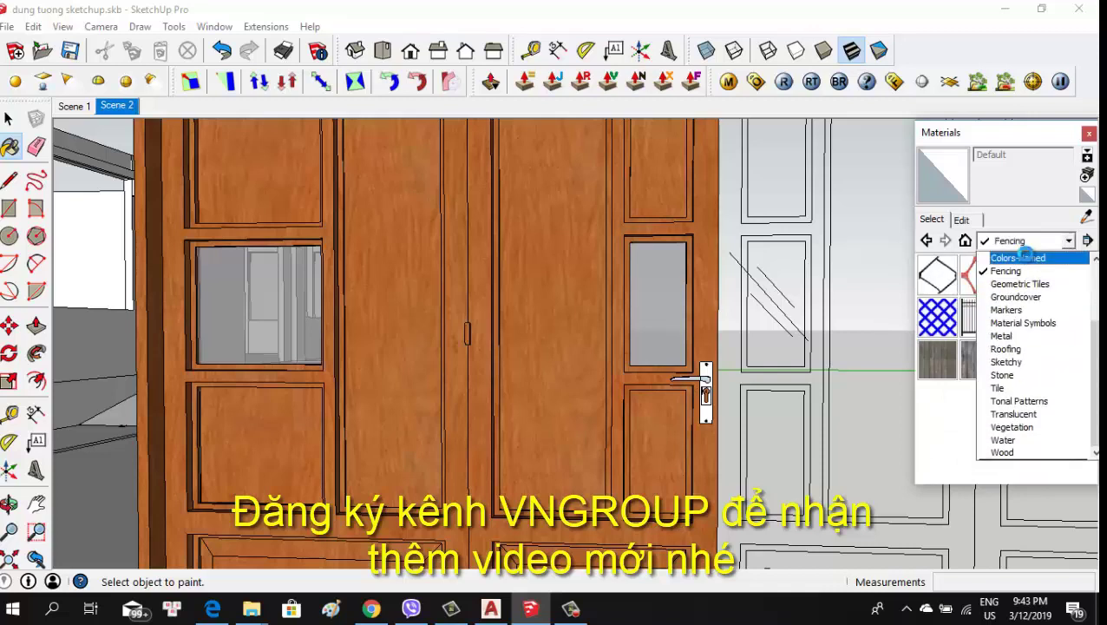
left_click(1024, 257)
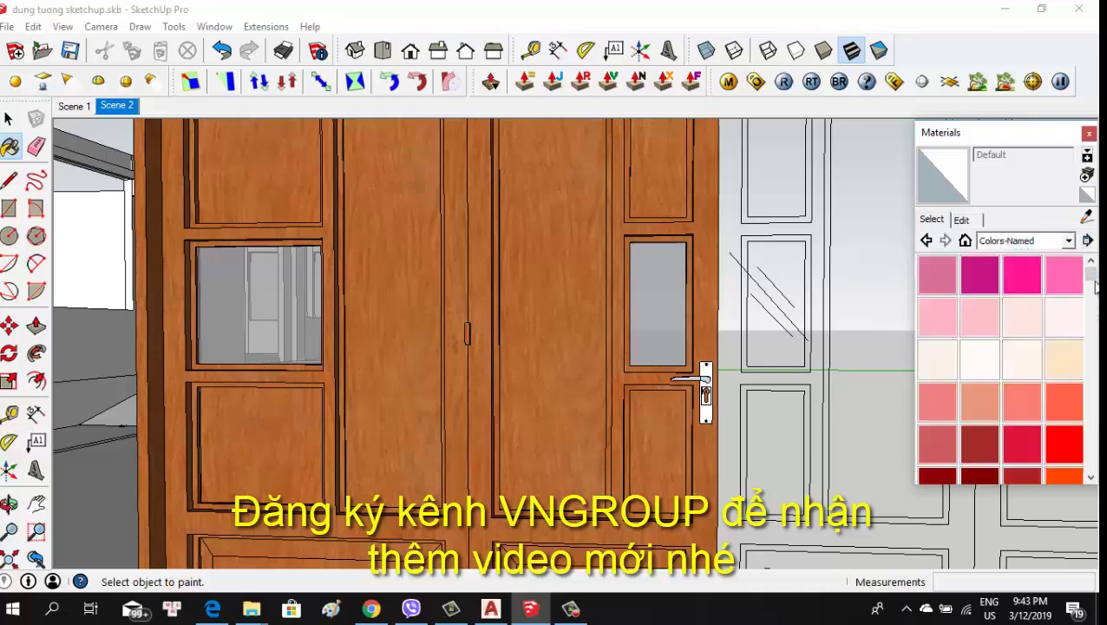
left_click_drag(1092, 282, 1087, 457)
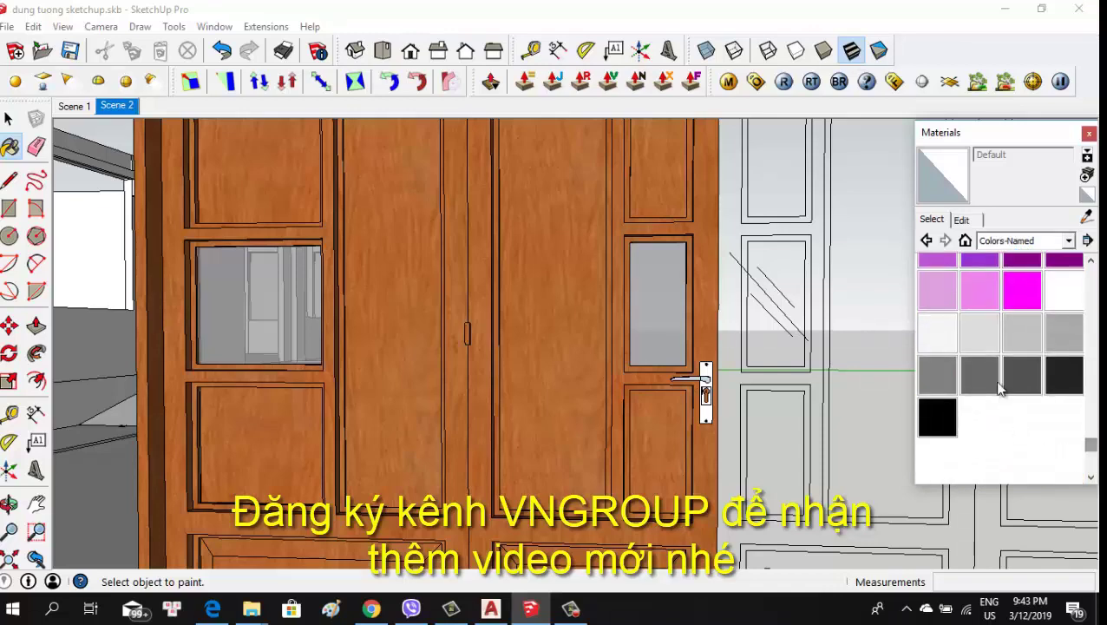
left_click(979, 334)
left_click(921, 340)
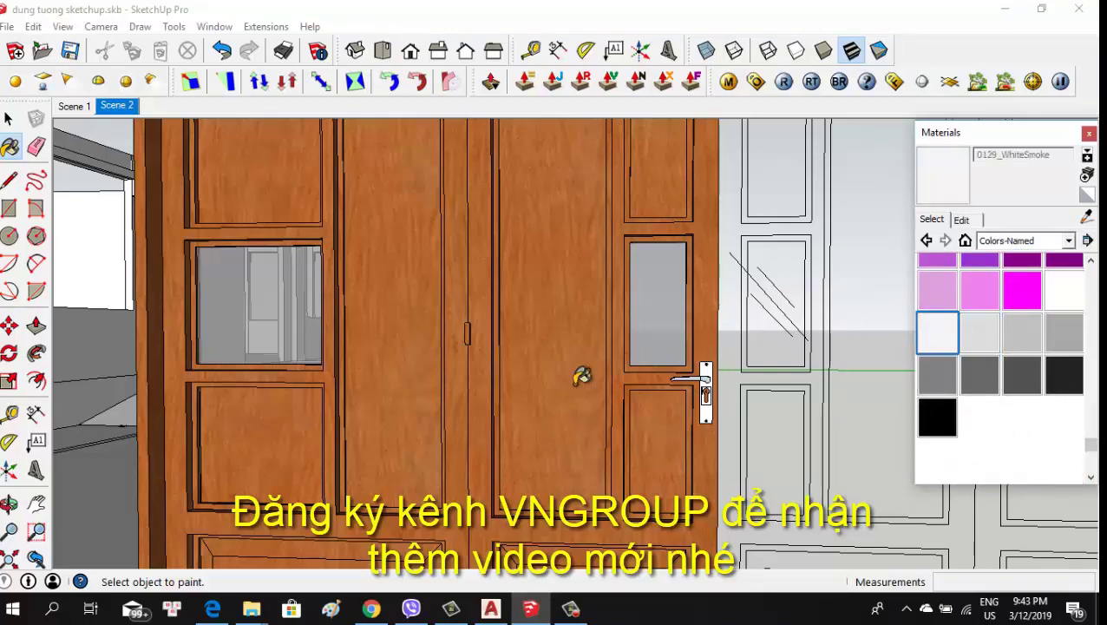
Paint the small door pull and the lever handle WhiteSmoke
scroll(479, 331, "up", 2)
scroll(480, 331, "up", 2)
scroll(474, 337, "up", 2)
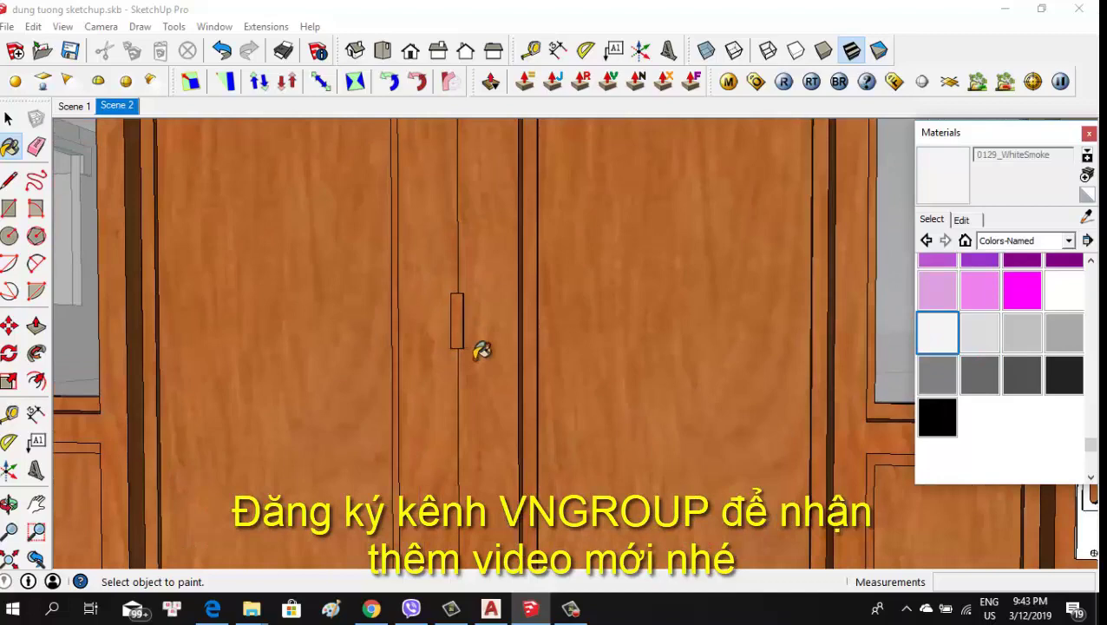
left_click(461, 322)
scroll(434, 347, "down", 3)
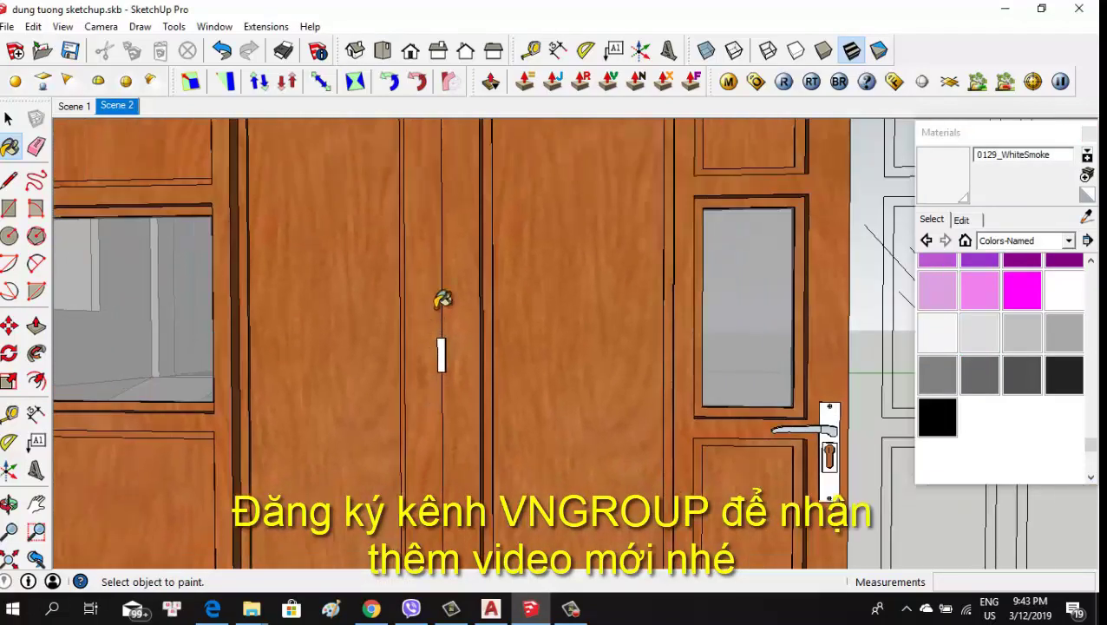
scroll(447, 301, "up", 1)
scroll(449, 301, "up", 2)
scroll(440, 499, "up", 2)
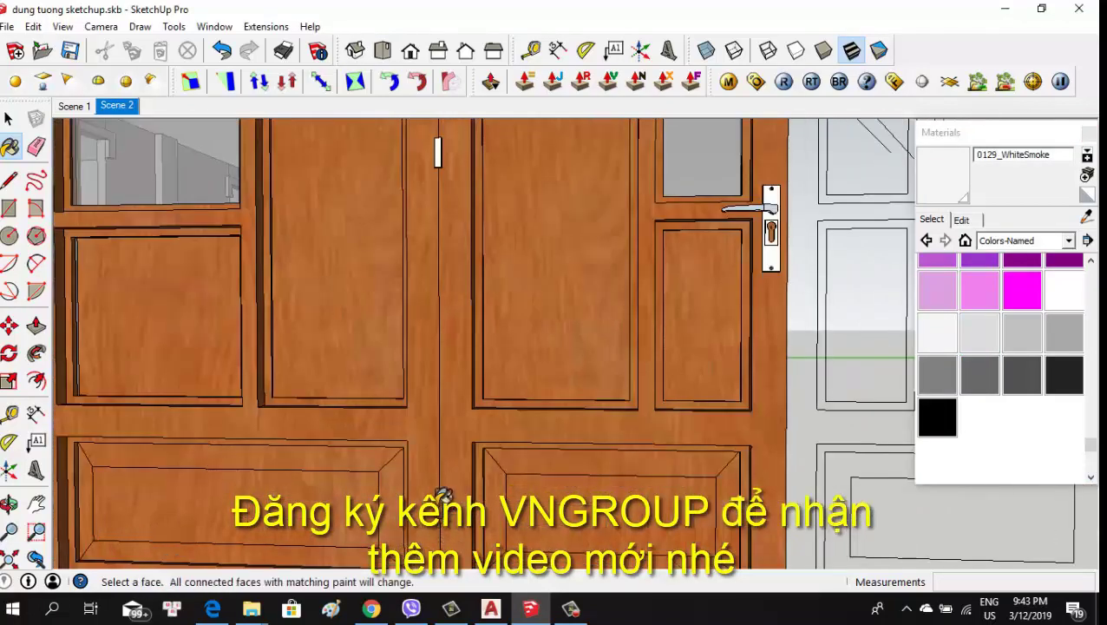
scroll(441, 496, "down", 2)
scroll(447, 325, "down", 2)
scroll(446, 325, "down", 2)
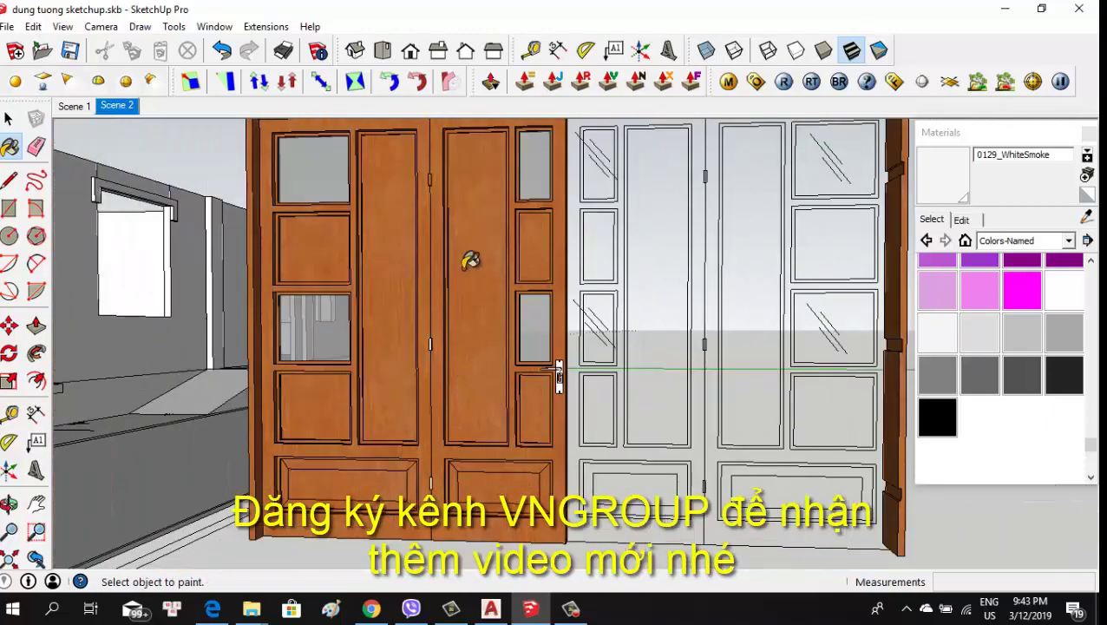
scroll(433, 177, "up", 5)
scroll(481, 396, "down", 2)
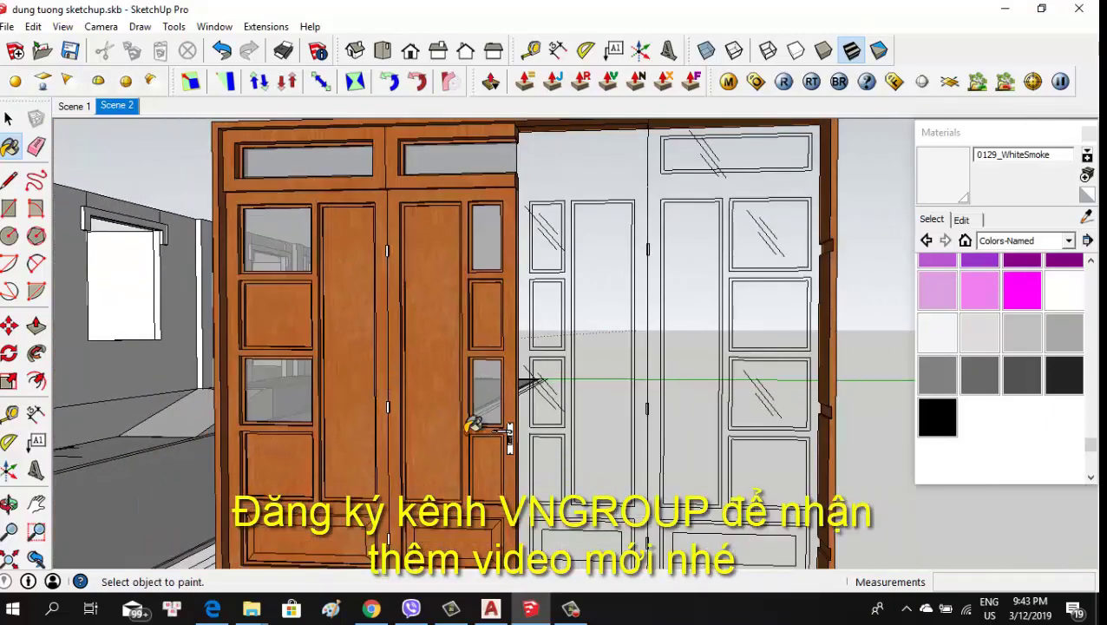
scroll(521, 457, "down", 2)
scroll(509, 432, "up", 1)
scroll(421, 362, "up", 4)
scroll(421, 362, "up", 2)
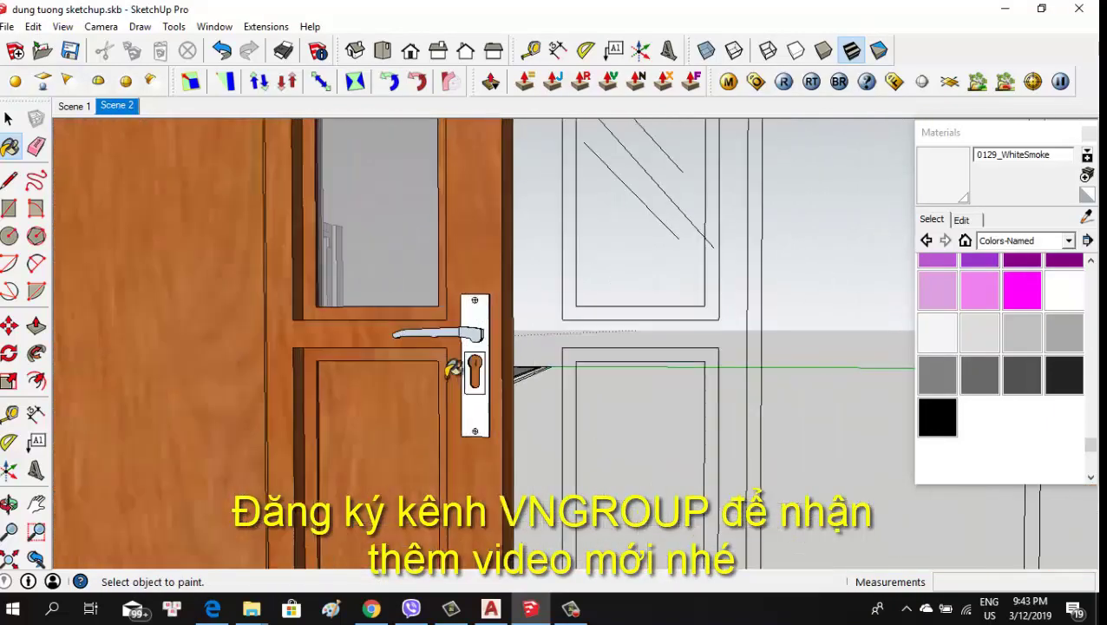
scroll(451, 365, "up", 2)
left_click(493, 295)
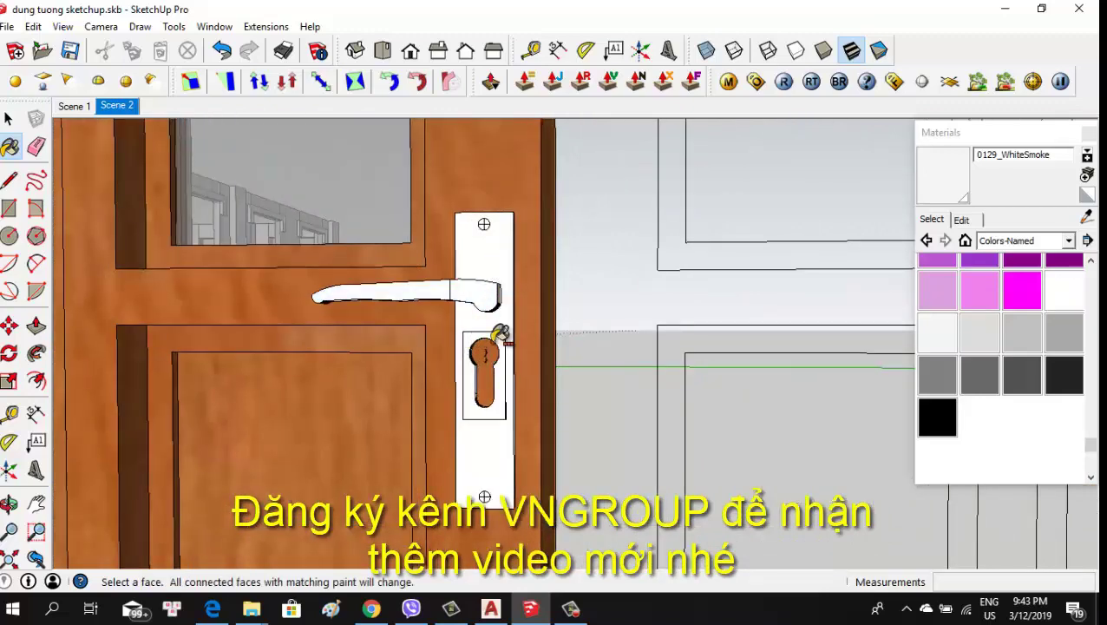
Orbit around the door's right edge to inspect the painted handle hardware
middle_click_drag(472, 332, 478, 328)
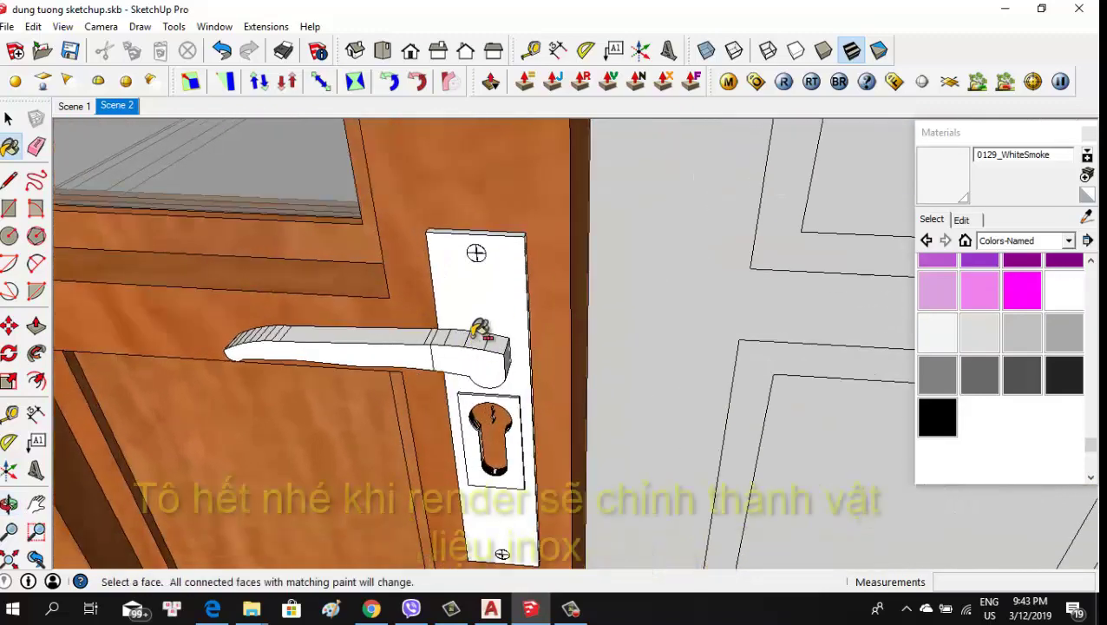
scroll(502, 408, "up", 2)
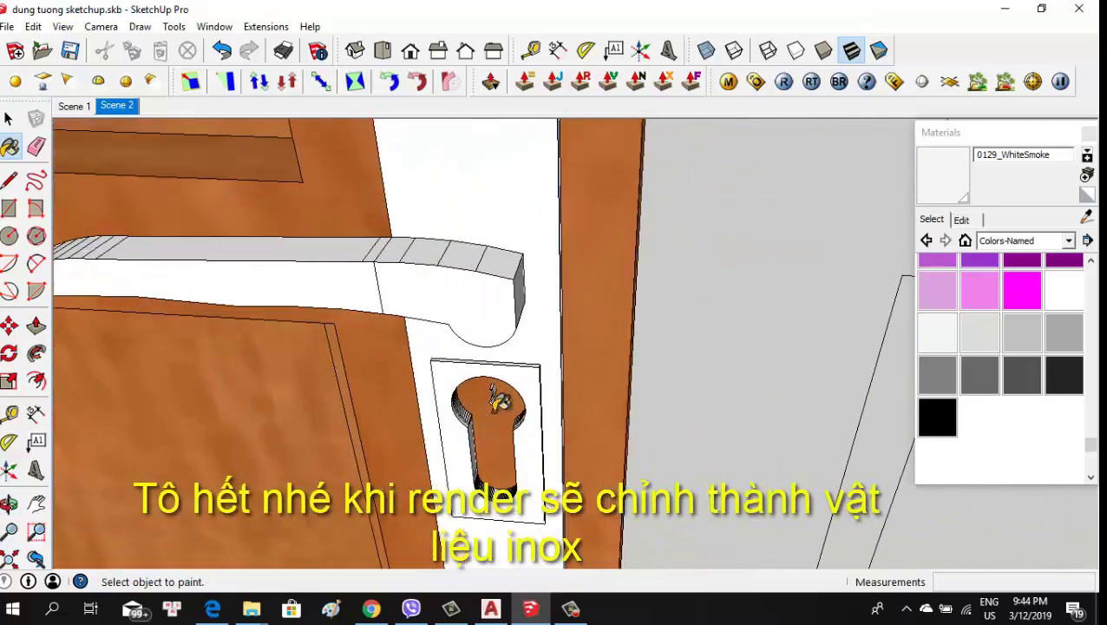
scroll(496, 396, "up", 2)
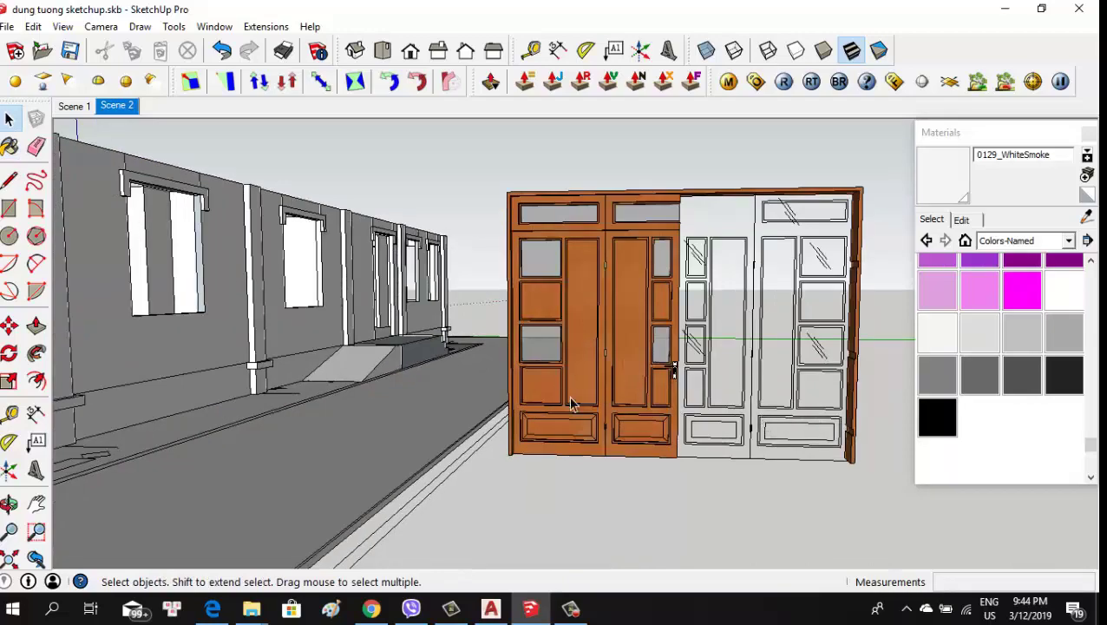
middle_click_drag(571, 403, 607, 390)
scroll(872, 279, "up", 3)
Push the right door-frame face out about 13 mm with Push/Pull
scroll(871, 280, "up", 3)
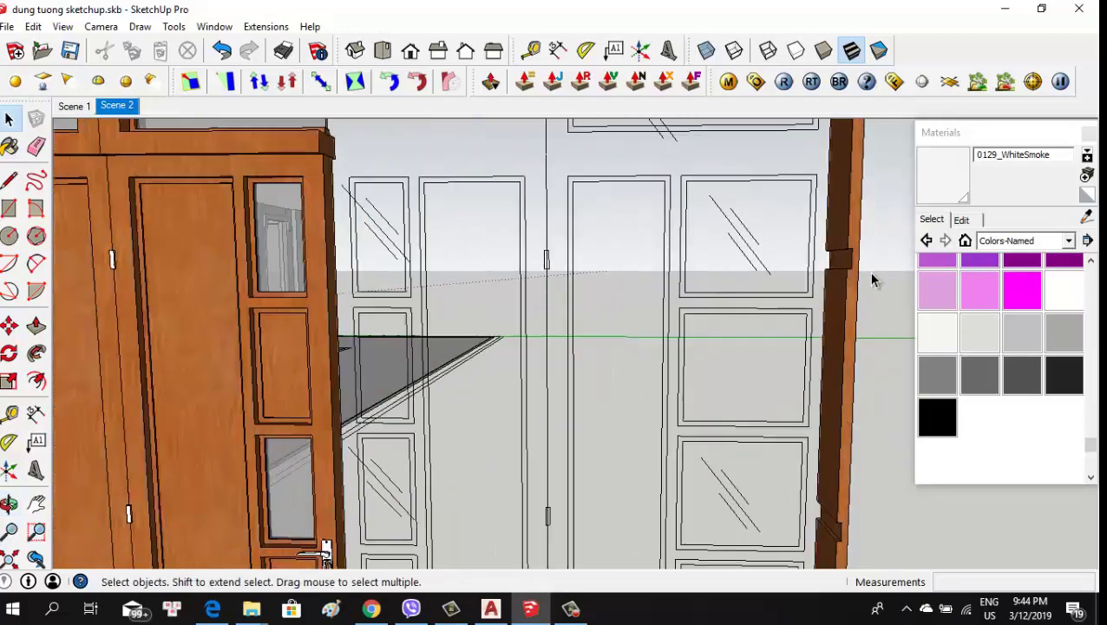
scroll(867, 293, "up", 3)
key("p")
scroll(840, 264, "up", 2)
scroll(840, 264, "up", 2)
left_click(838, 260)
left_click(812, 189)
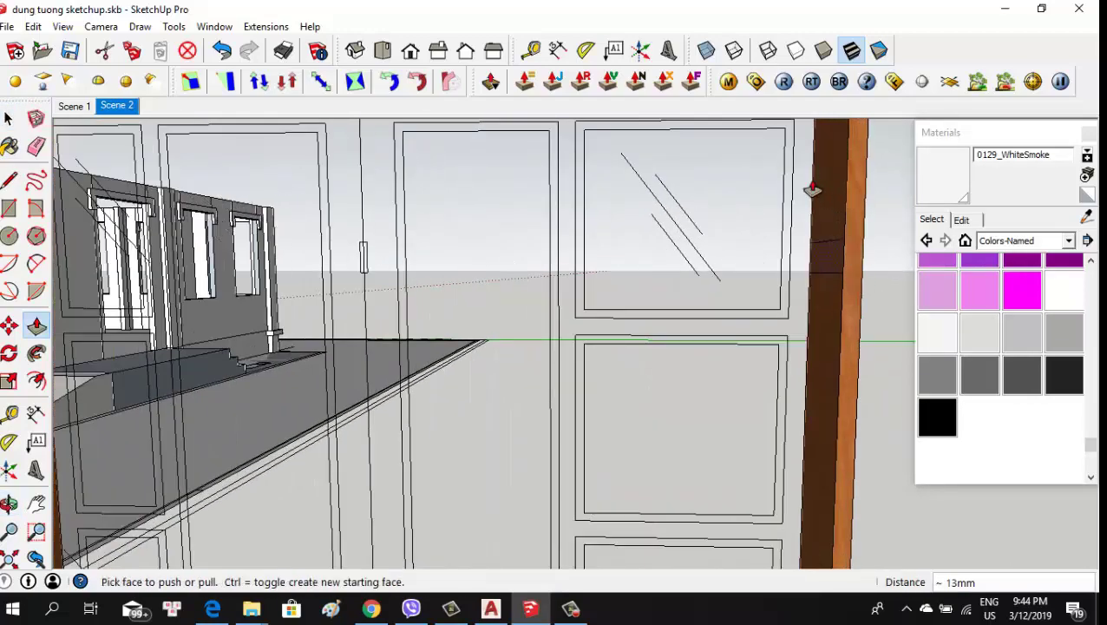
Push a second frame face to fill the right post's gap, then clean up stray edges
scroll(786, 314, "down", 2)
scroll(796, 469, "up", 2)
scroll(822, 460, "up", 1)
left_click(824, 456)
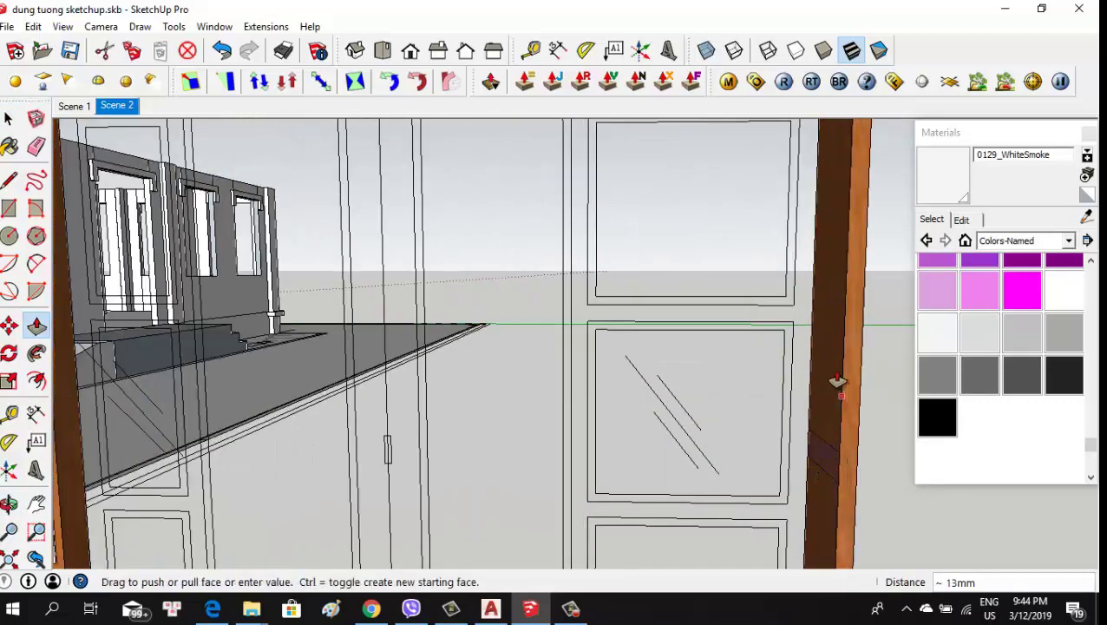
scroll(837, 382, "down", 2)
scroll(824, 347, "down", 2)
scroll(829, 450, "up", 2)
scroll(811, 484, "up", 2)
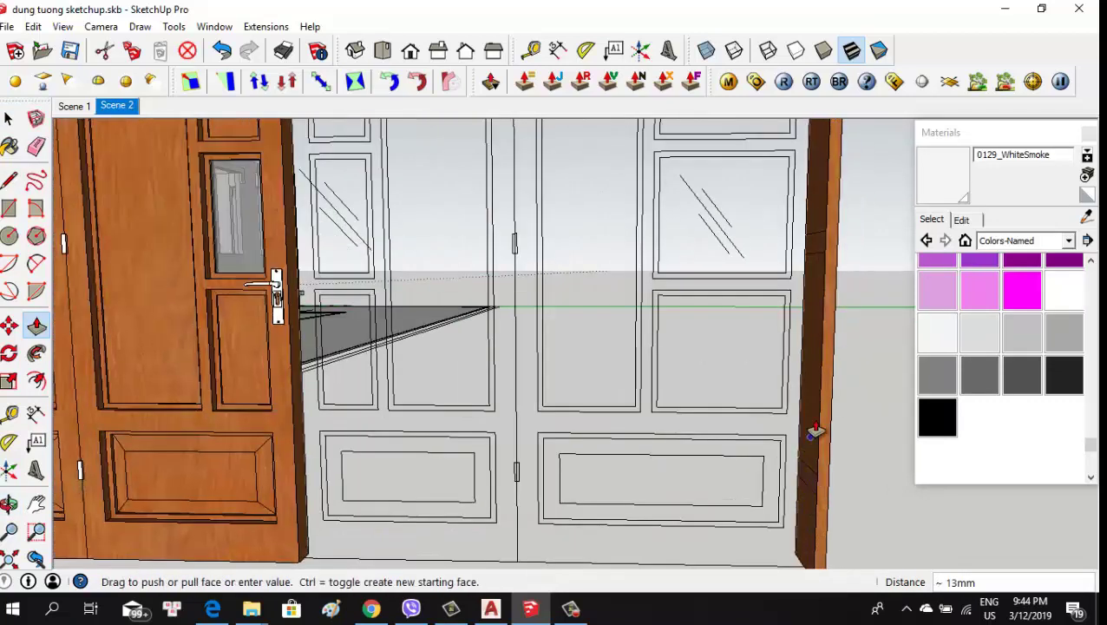
scroll(830, 450, "up", 2)
key("e")
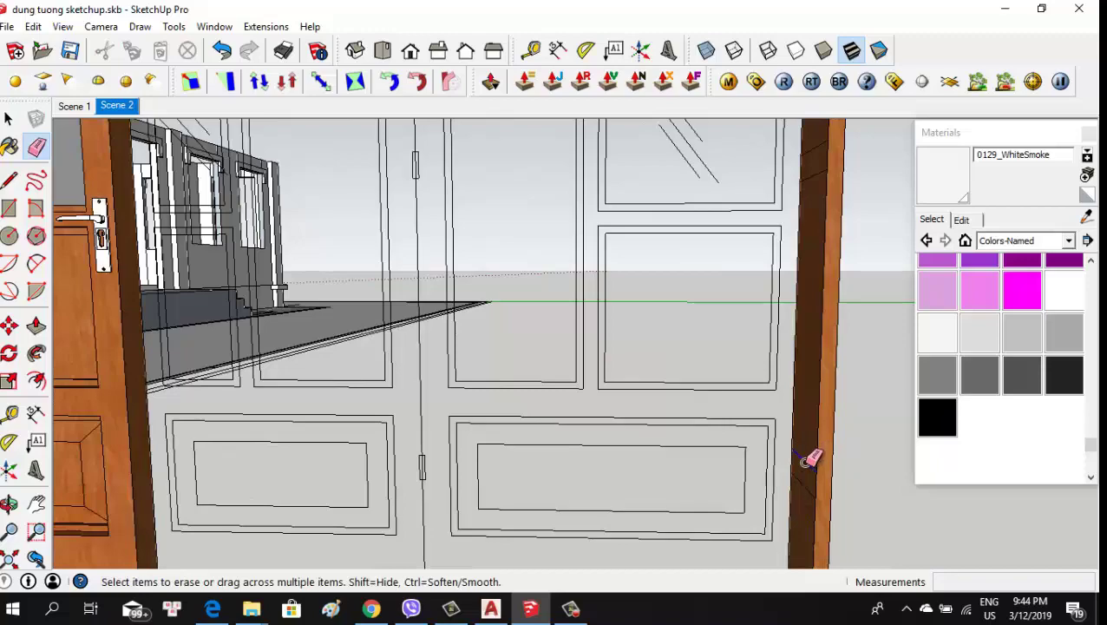
scroll(781, 482, "down", 2)
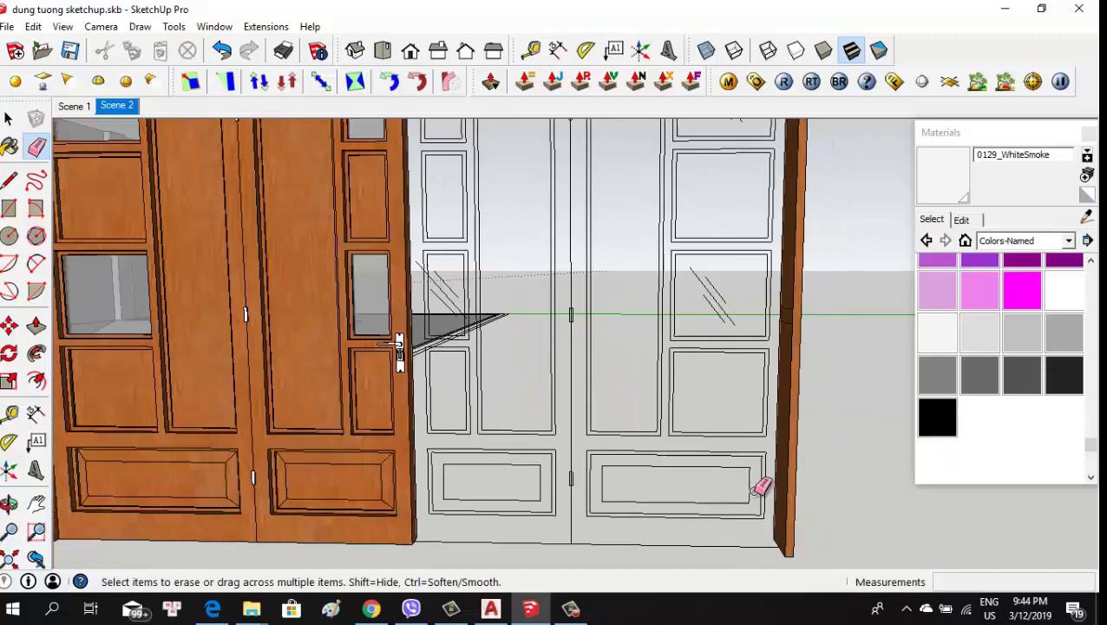
scroll(746, 468, "down", 2)
scroll(803, 377, "down", 1)
scroll(744, 291, "up", 4)
scroll(743, 290, "up", 2)
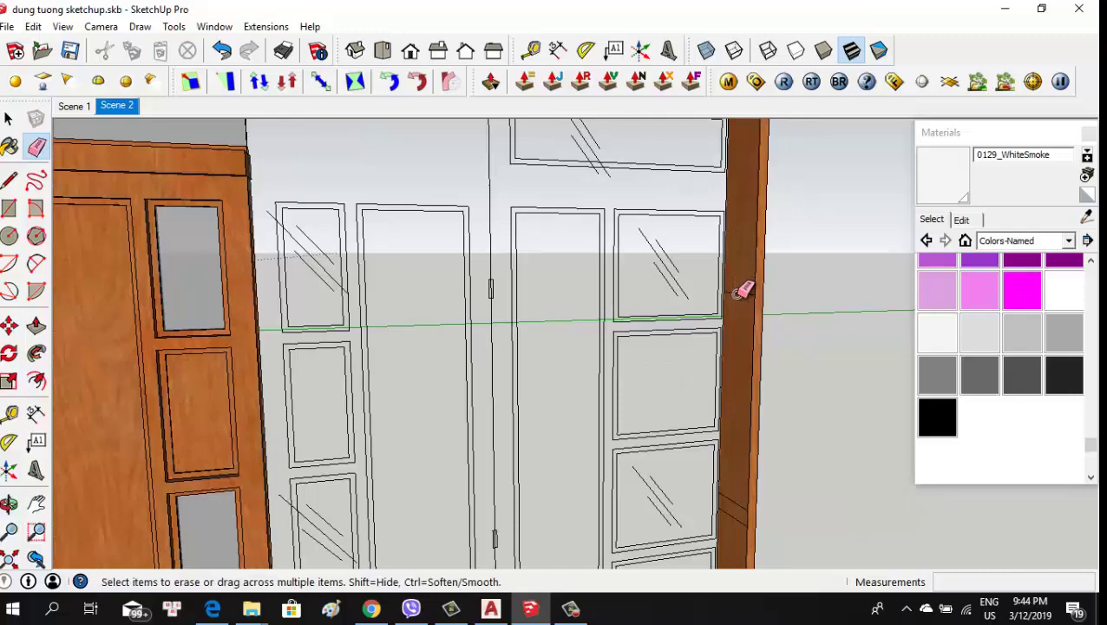
scroll(741, 446, "up", 2)
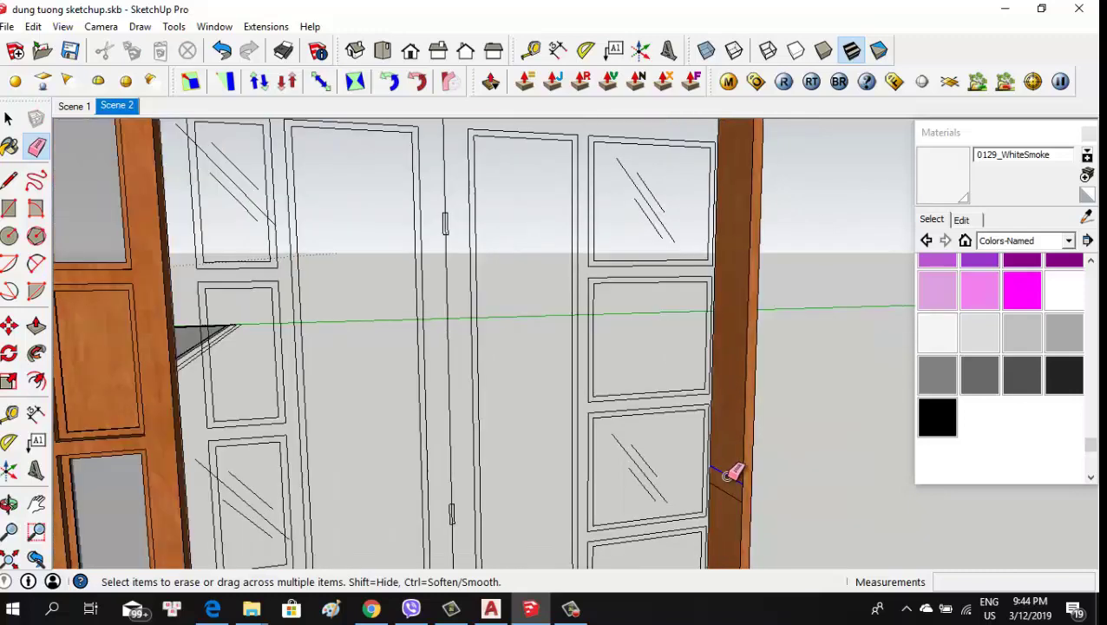
scroll(662, 391, "down", 3)
Delete the right white door's panel edges
mouse_move(697, 358)
middle_mouse_down()
mouse_move(586, 457)
mouse_move(555, 302)
middle_mouse_up()
scroll(550, 306, "down", 1)
key("space")
scroll(607, 493, "up", 1)
left_click_drag(607, 493, 545, 289)
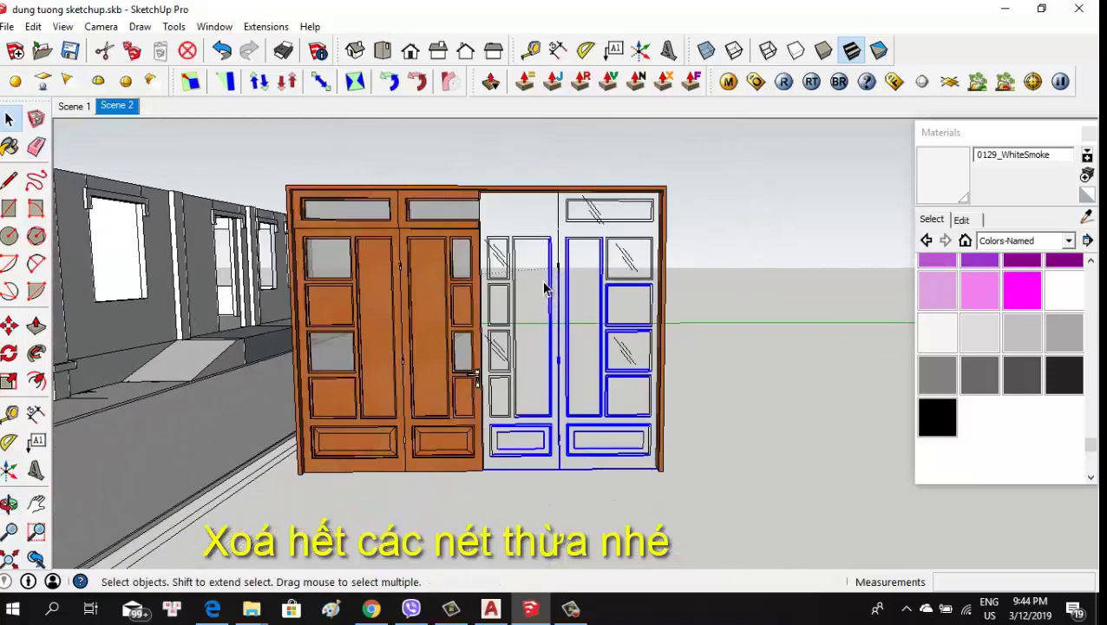
key("Delete")
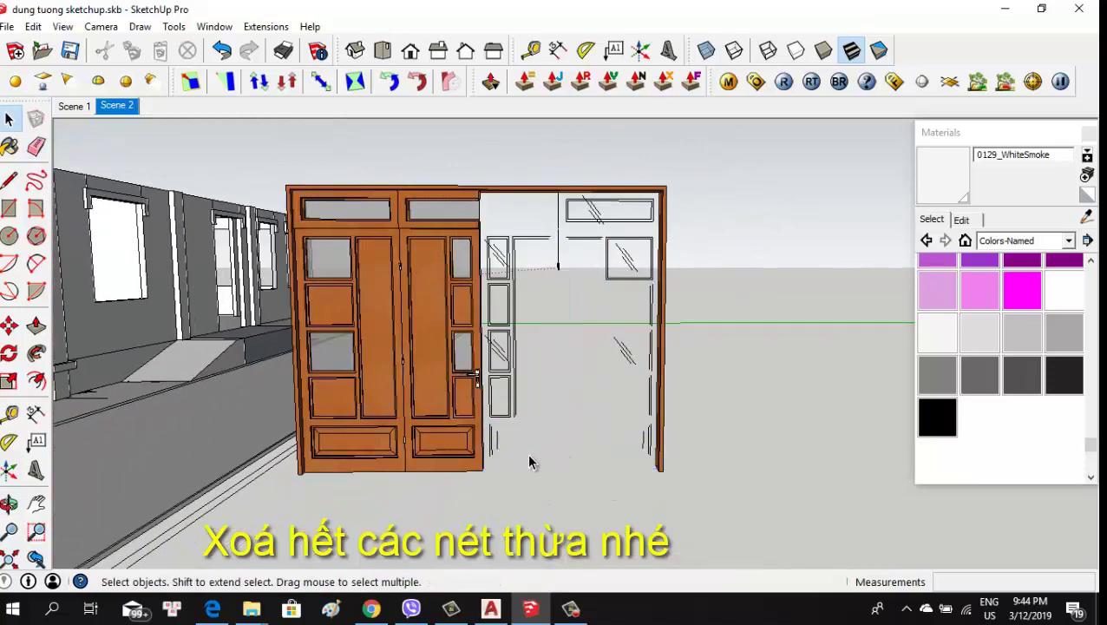
Delete the left white door's edges and the upper-right window frame pieces
left_click_drag(527, 452, 486, 223)
key("Delete")
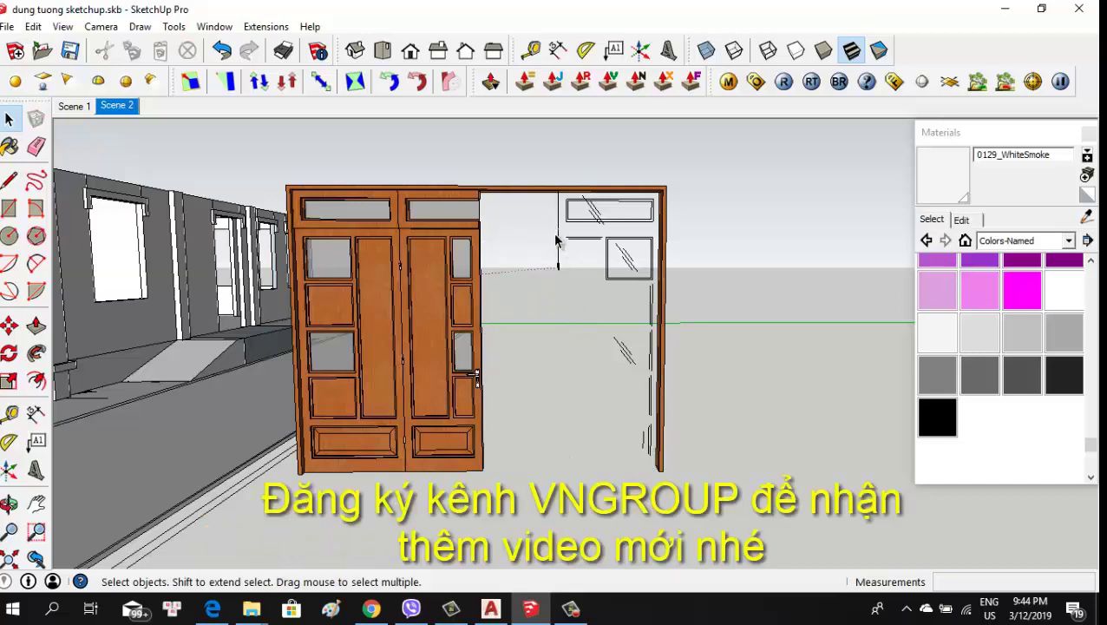
left_click(571, 247)
key("Delete")
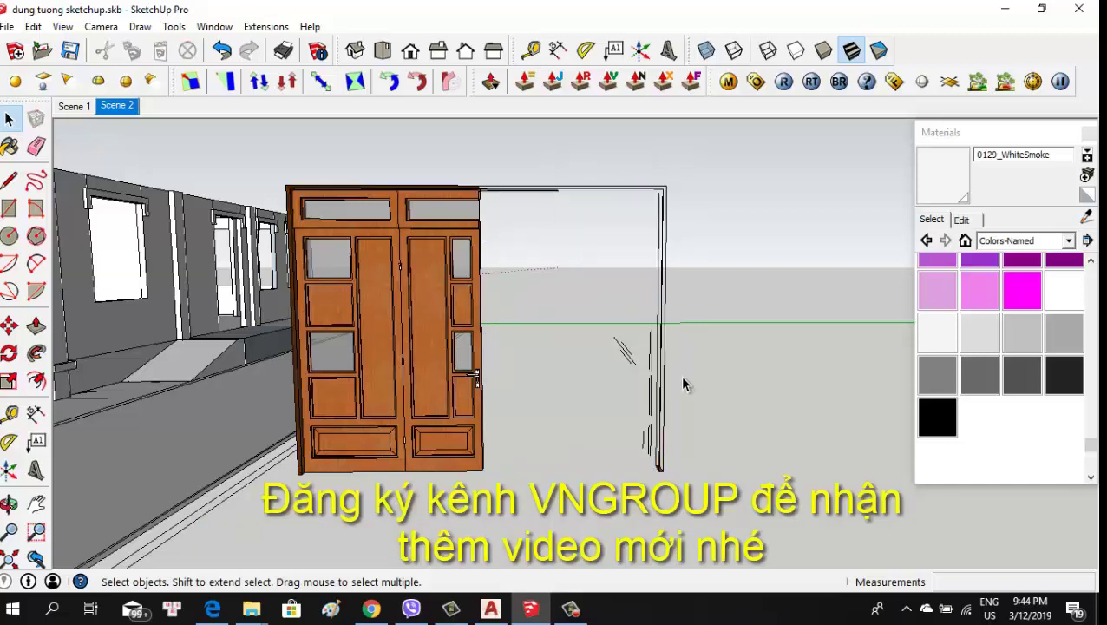
mouse_move(593, 239)
middle_mouse_down()
mouse_move(499, 350)
mouse_move(586, 353)
mouse_move(723, 287)
mouse_move(786, 157)
mouse_move(699, 120)
mouse_move(507, 254)
mouse_move(619, 271)
mouse_move(595, 257)
middle_mouse_up()
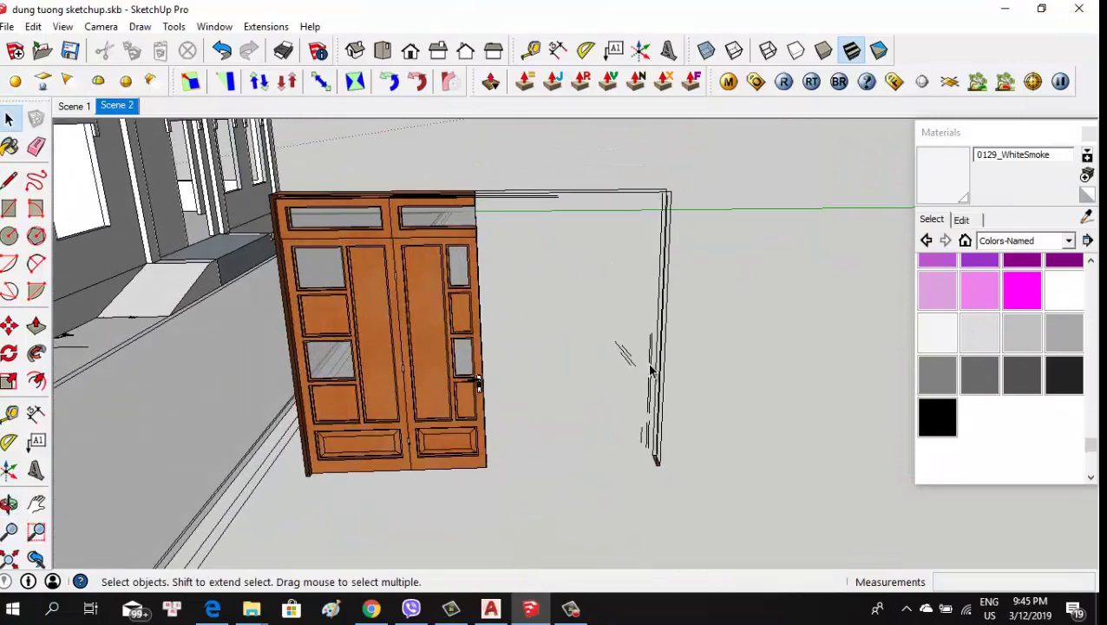
Draw lines across the cherry door's top to close it with new faces
scroll(464, 198, "up", 4)
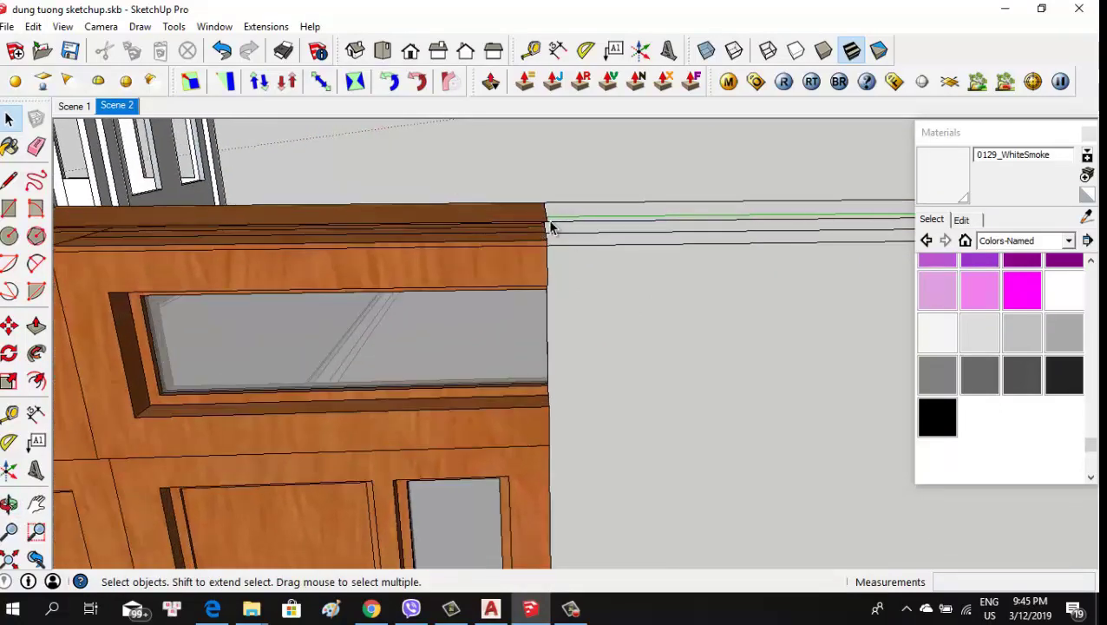
key("l")
scroll(556, 193, "up", 3)
scroll(555, 243, "down", 3)
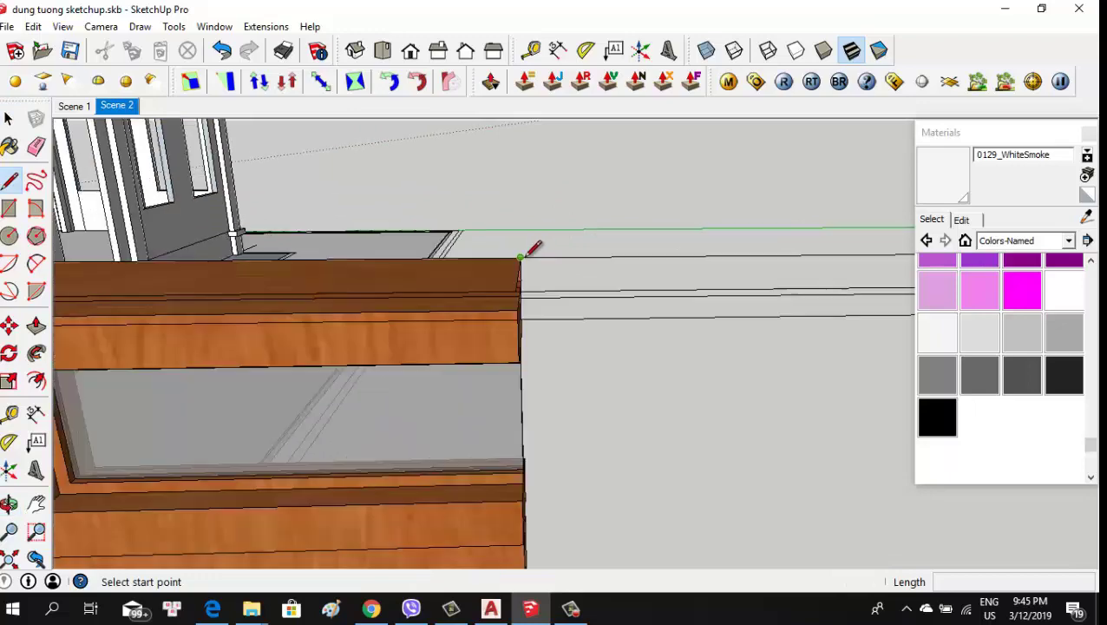
mouse_move(531, 246)
middle_mouse_down()
mouse_move(487, 230)
mouse_move(572, 328)
mouse_move(527, 307)
mouse_move(457, 299)
mouse_move(391, 316)
mouse_move(488, 309)
mouse_move(295, 344)
middle_mouse_up()
left_click(502, 261)
left_click(485, 314)
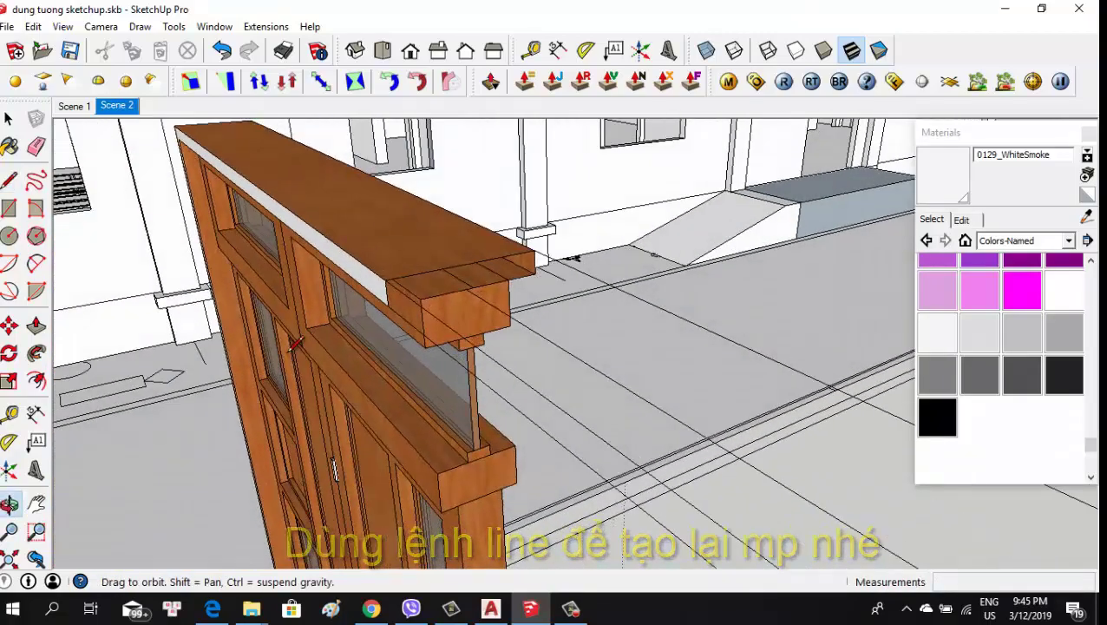
scroll(360, 334, "up", 2)
scroll(399, 303, "up", 2)
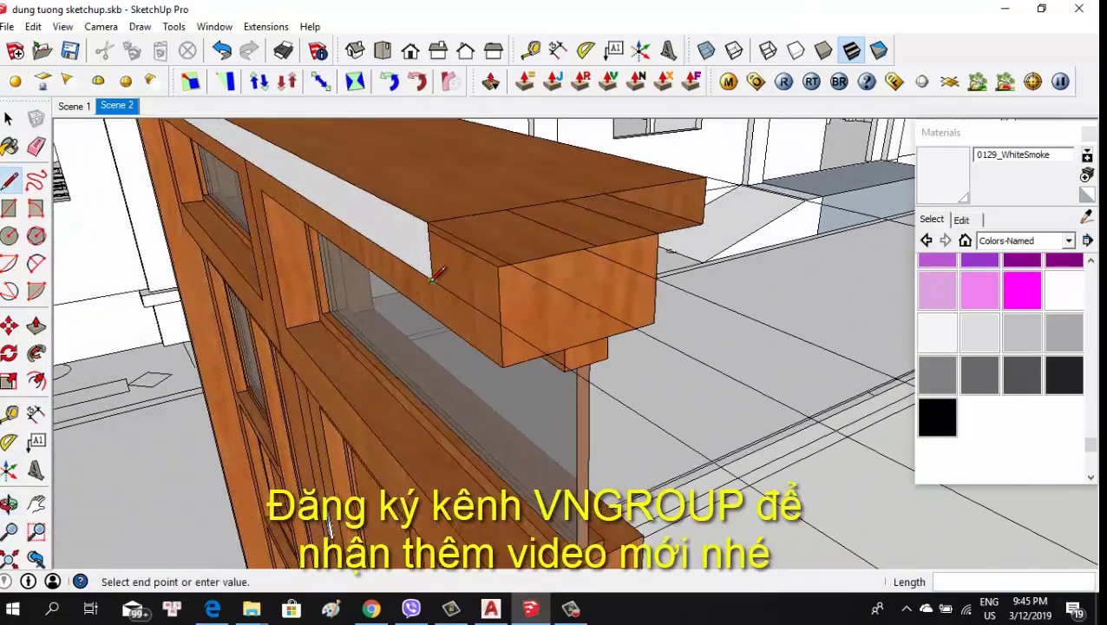
left_click(497, 265)
mouse_move(497, 265)
middle_mouse_down()
mouse_move(495, 284)
mouse_move(519, 253)
middle_mouse_up()
scroll(520, 252, "down", 3)
scroll(556, 303, "down", 2)
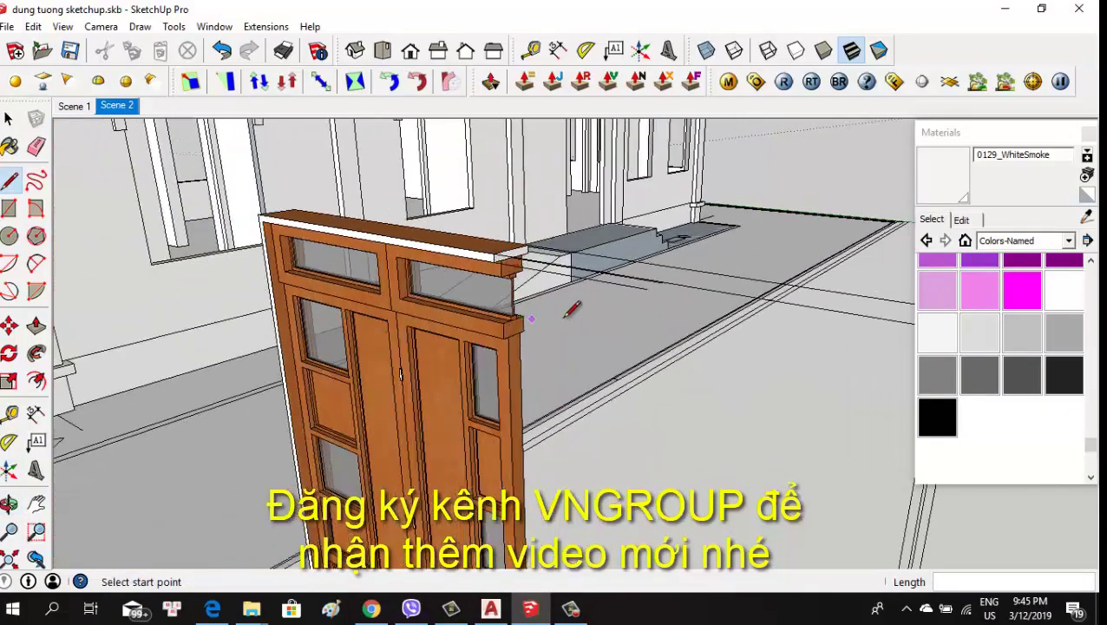
Delete the leftover frame outline beside the cherry door
key("e")
mouse_move(564, 317)
middle_mouse_down()
mouse_move(598, 234)
mouse_move(581, 254)
mouse_move(588, 336)
middle_mouse_up()
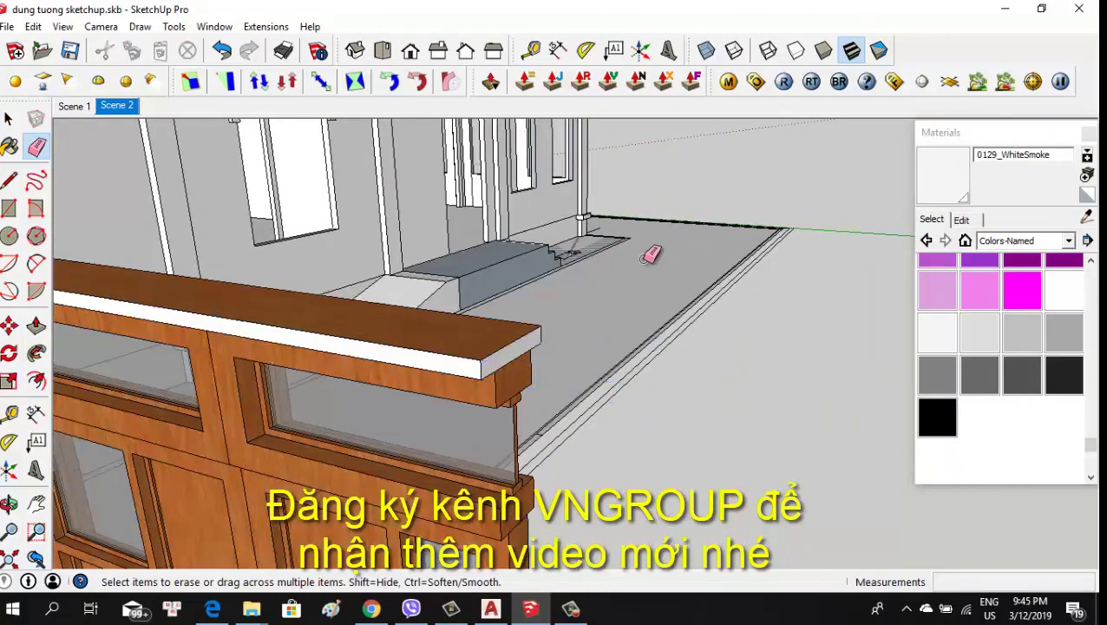
scroll(650, 254, "down", 5)
mouse_move(670, 320)
middle_mouse_down()
mouse_move(795, 306)
mouse_move(672, 259)
middle_mouse_up()
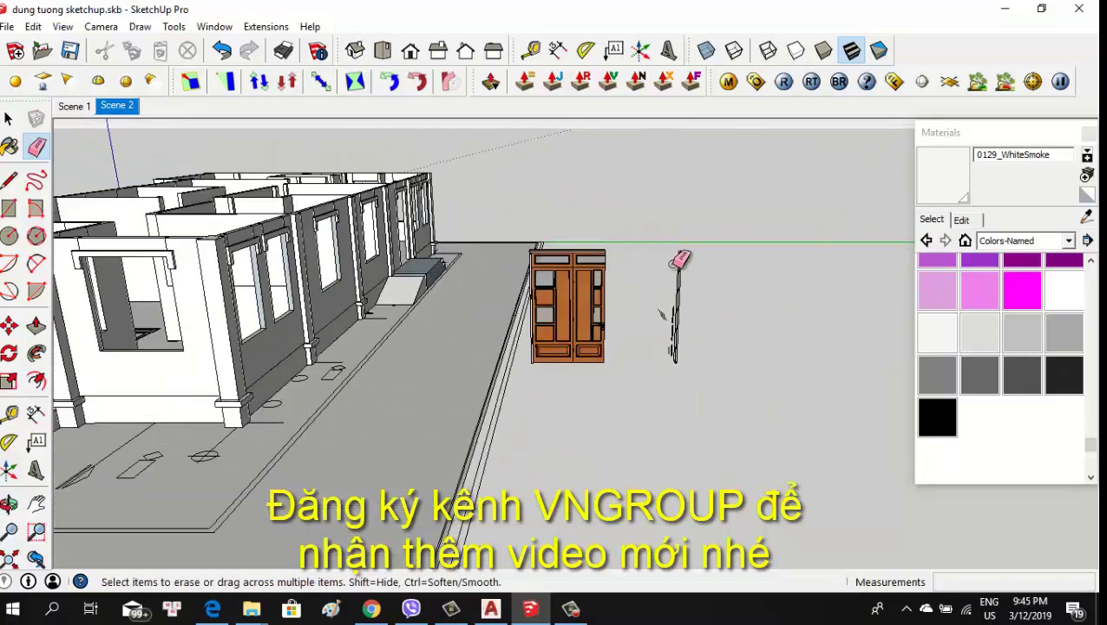
key("space")
key("Delete")
scroll(660, 290, "up", 2)
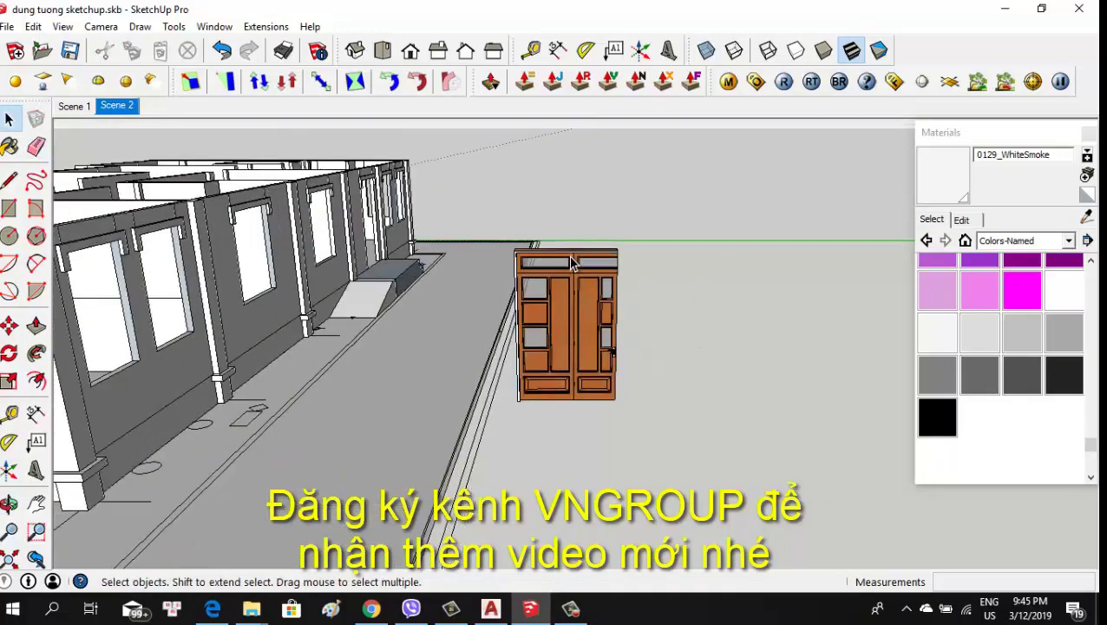
scroll(633, 299, "up", 2)
scroll(608, 307, "up", 2)
scroll(577, 317, "up", 2)
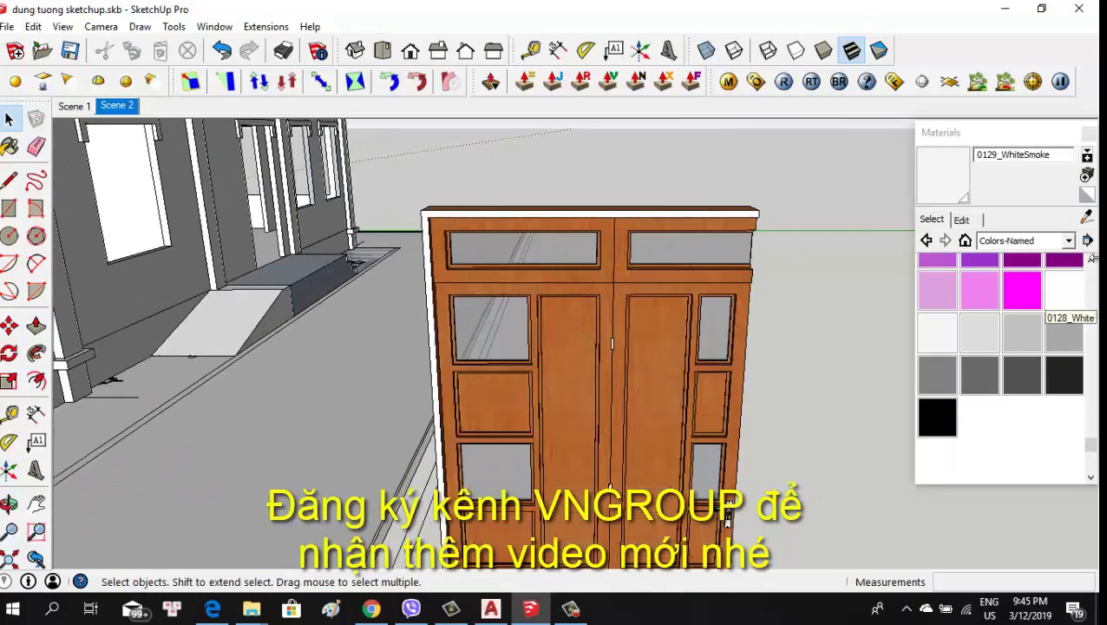
Sample Wood_Cherry_Original from the door as the paint material
left_click(1087, 216)
left_click(438, 234)
scroll(438, 225, "up", 2)
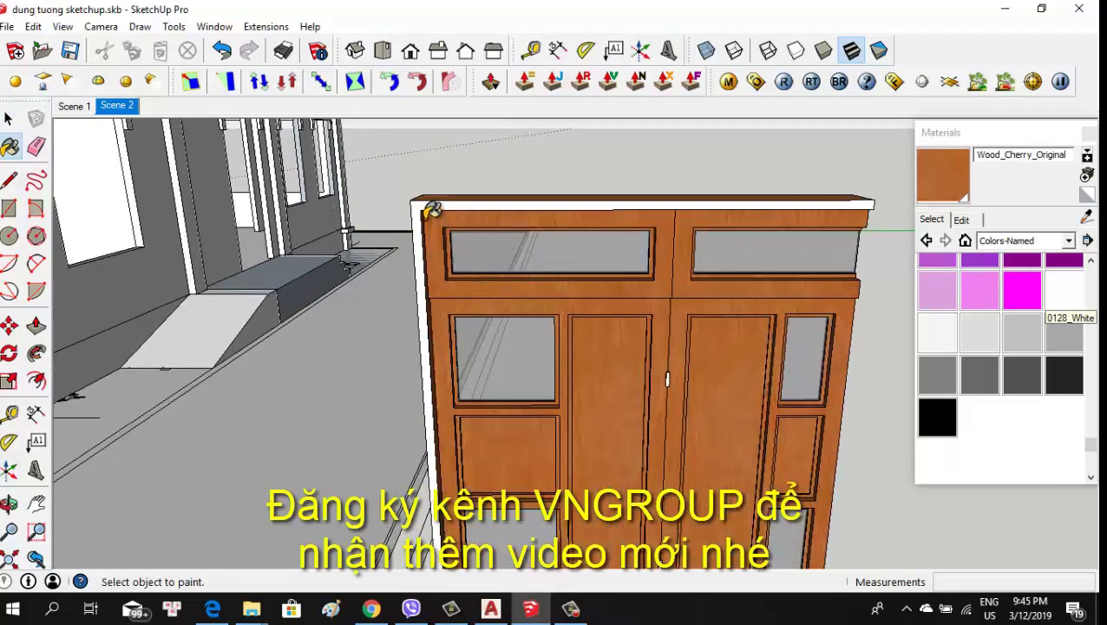
mouse_move(495, 180)
middle_mouse_down()
mouse_move(477, 239)
mouse_move(664, 333)
middle_mouse_up()
mouse_move(683, 464)
middle_mouse_down()
mouse_move(658, 371)
mouse_move(524, 327)
middle_mouse_up()
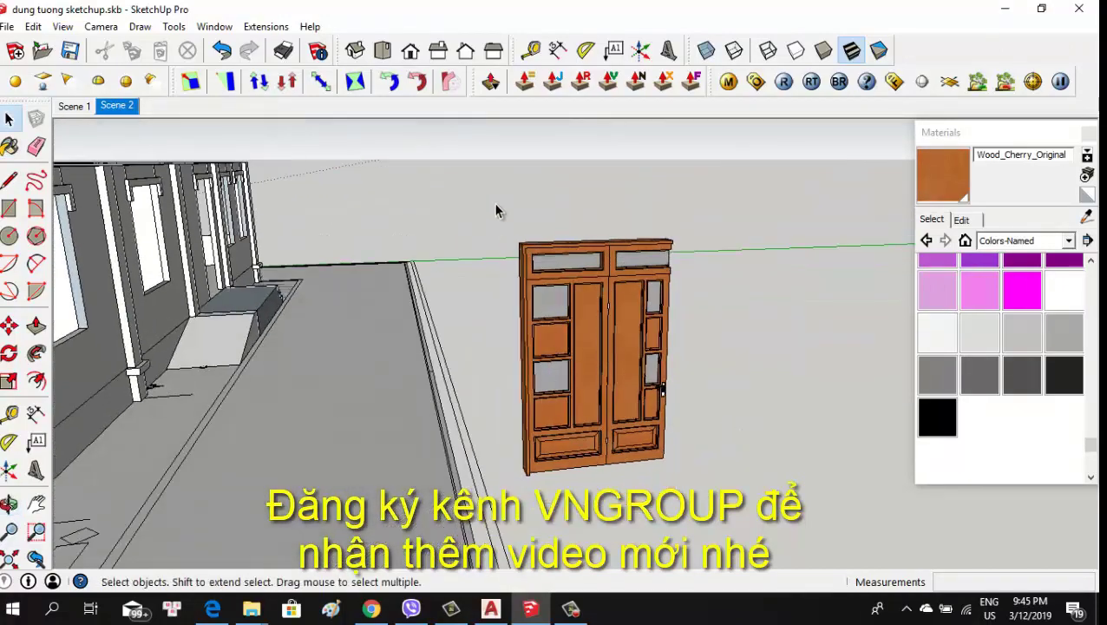
Select all the cherry door geometry, make it a group, and reselect it
triple_click(576, 373)
right_click(576, 373)
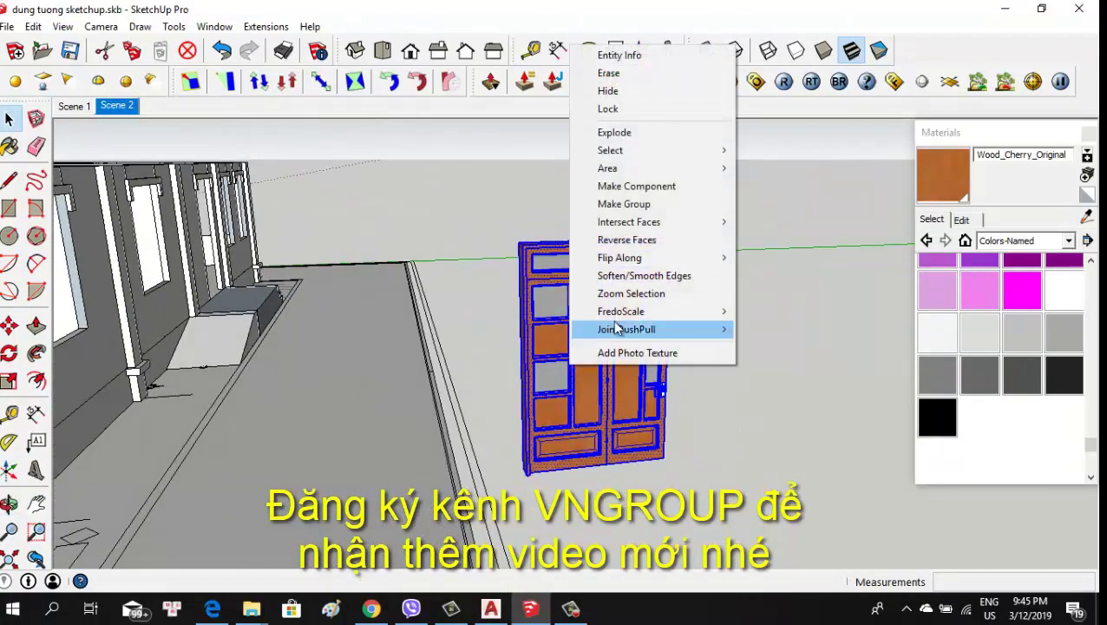
left_click(620, 208)
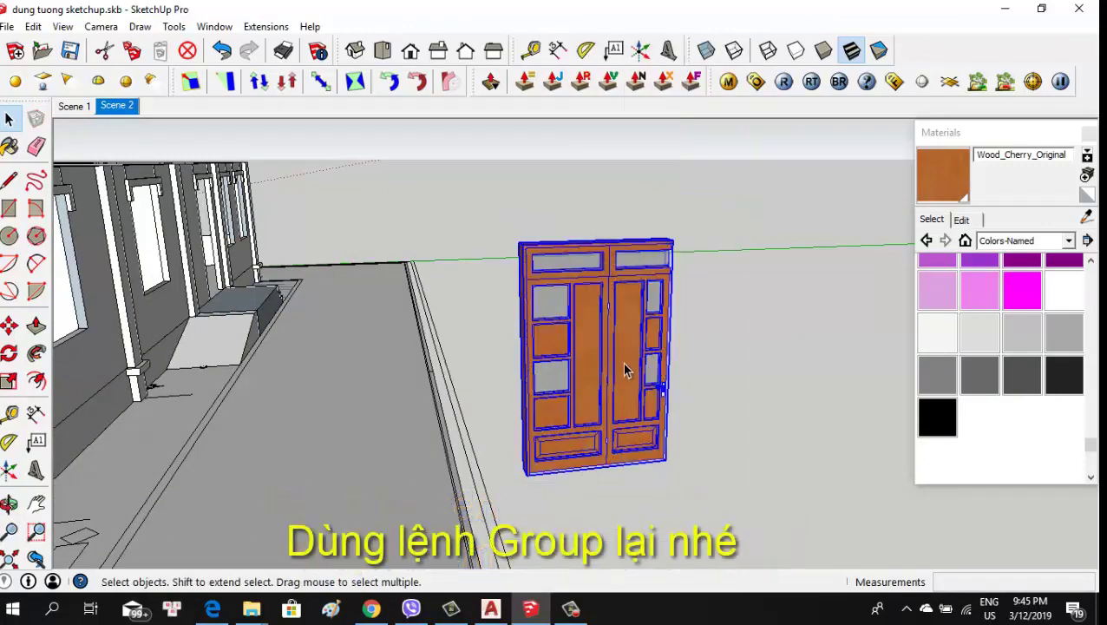
right_click(599, 378)
left_click(786, 410)
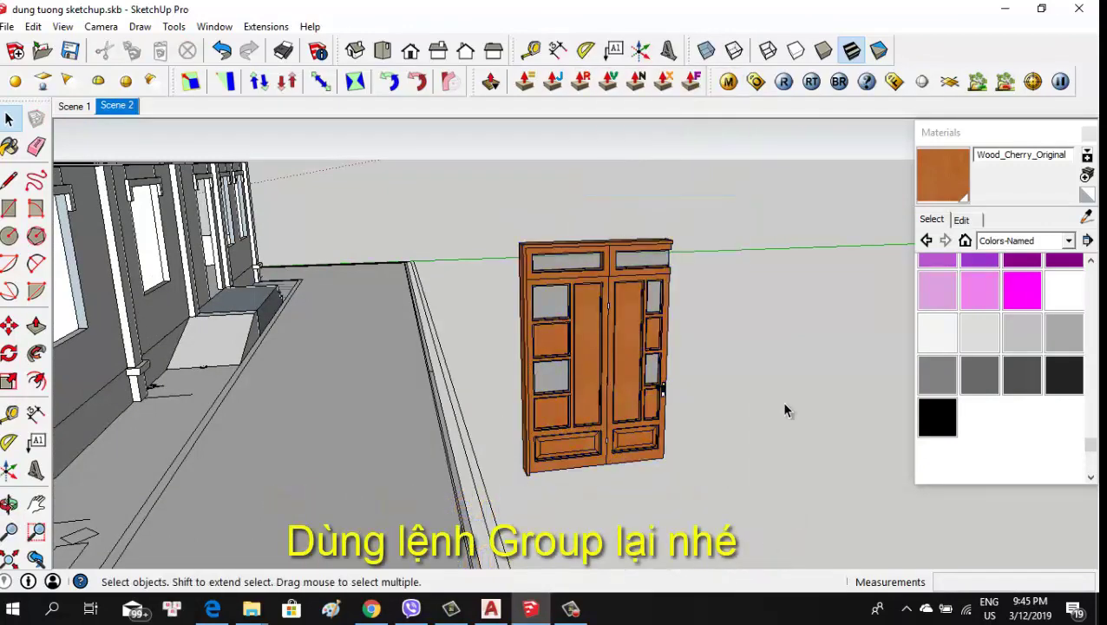
mouse_move(786, 410)
middle_mouse_down()
mouse_move(578, 427)
mouse_move(604, 476)
middle_mouse_up()
left_click(581, 438)
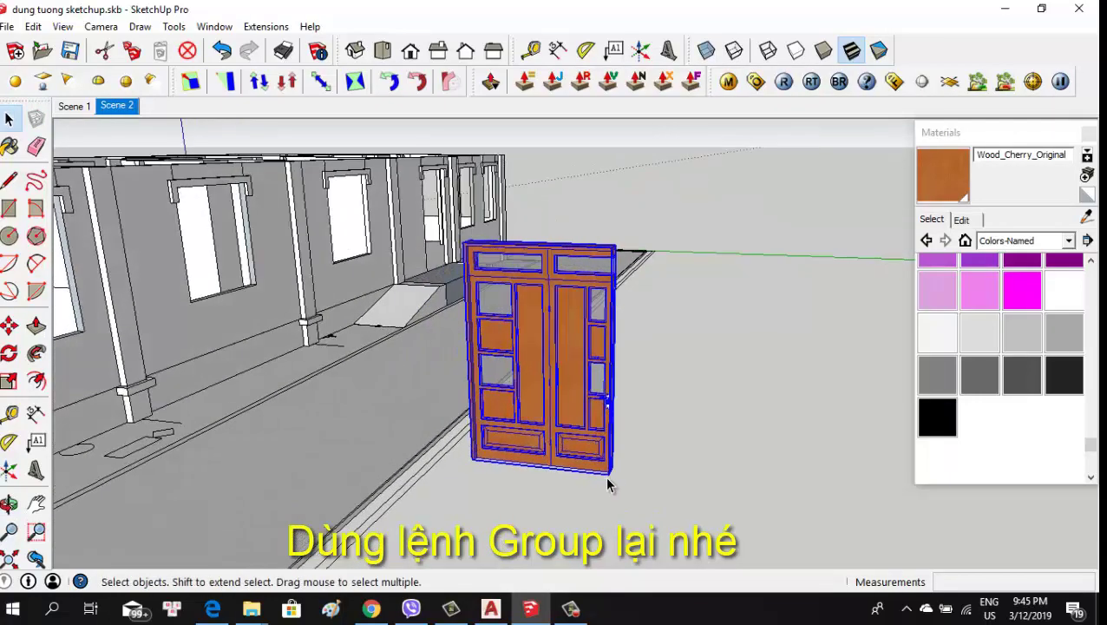
Copy the cherry door group from its bottom corner and place the copy against the original's side
key("m")
scroll(468, 470, "up", 4)
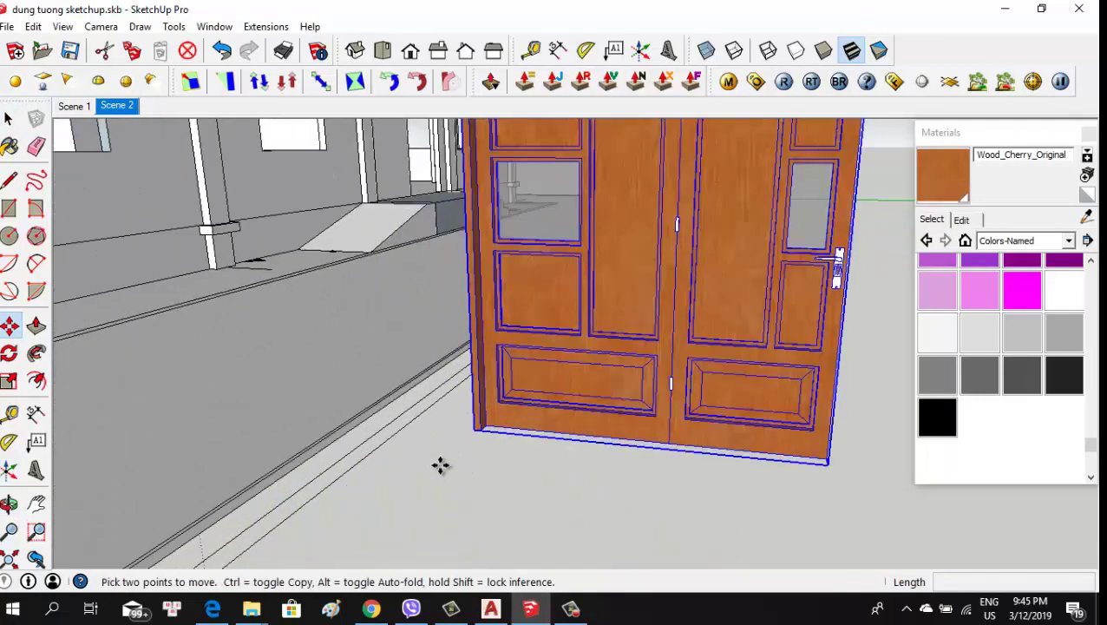
middle_click_drag(437, 466, 466, 456)
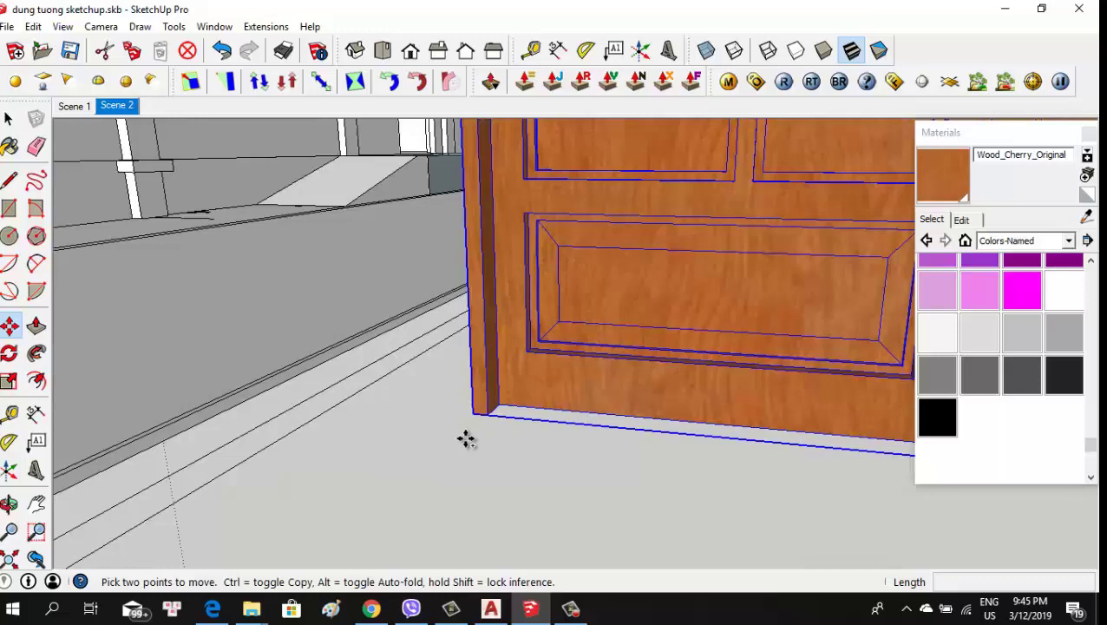
scroll(369, 509, "down", 2)
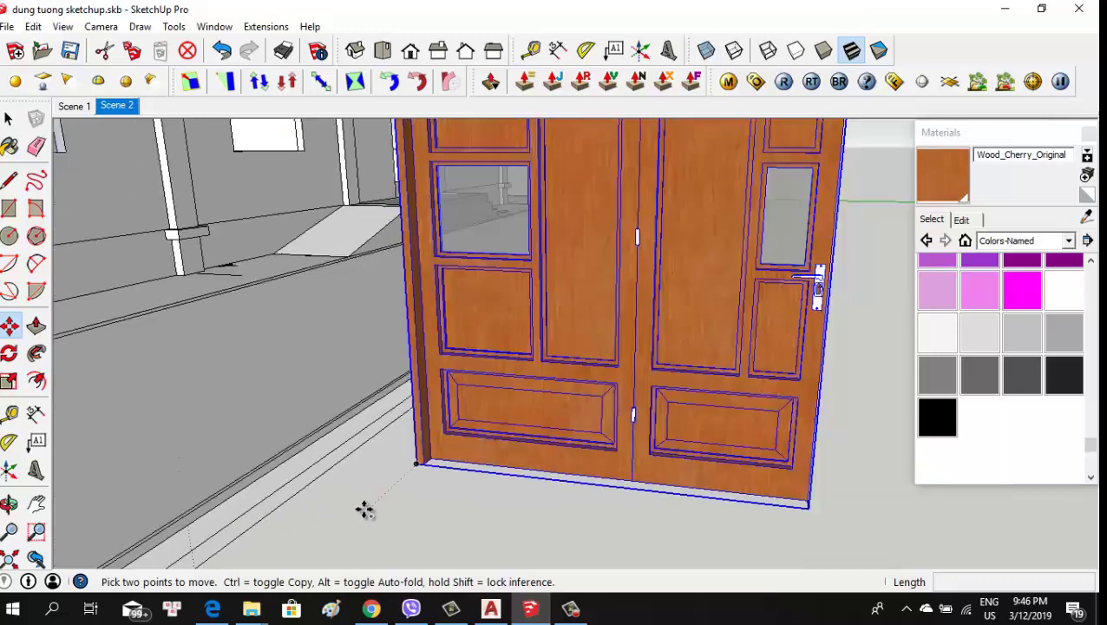
scroll(370, 509, "down", 1)
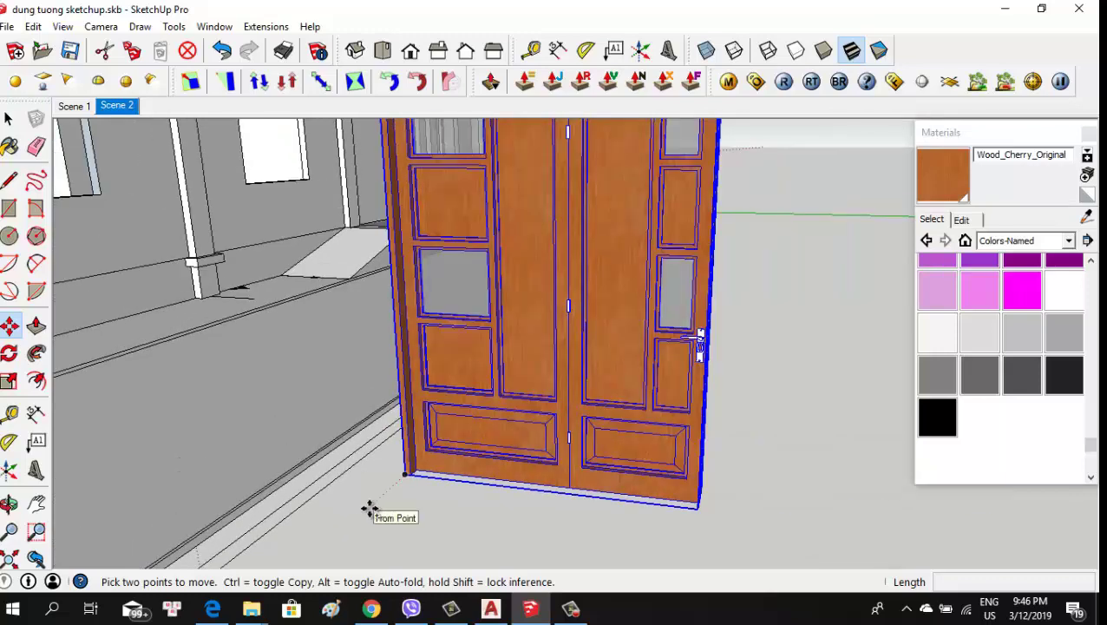
key("ctrl")
left_click(411, 482)
scroll(746, 516, "up", 2)
scroll(677, 491, "up", 1)
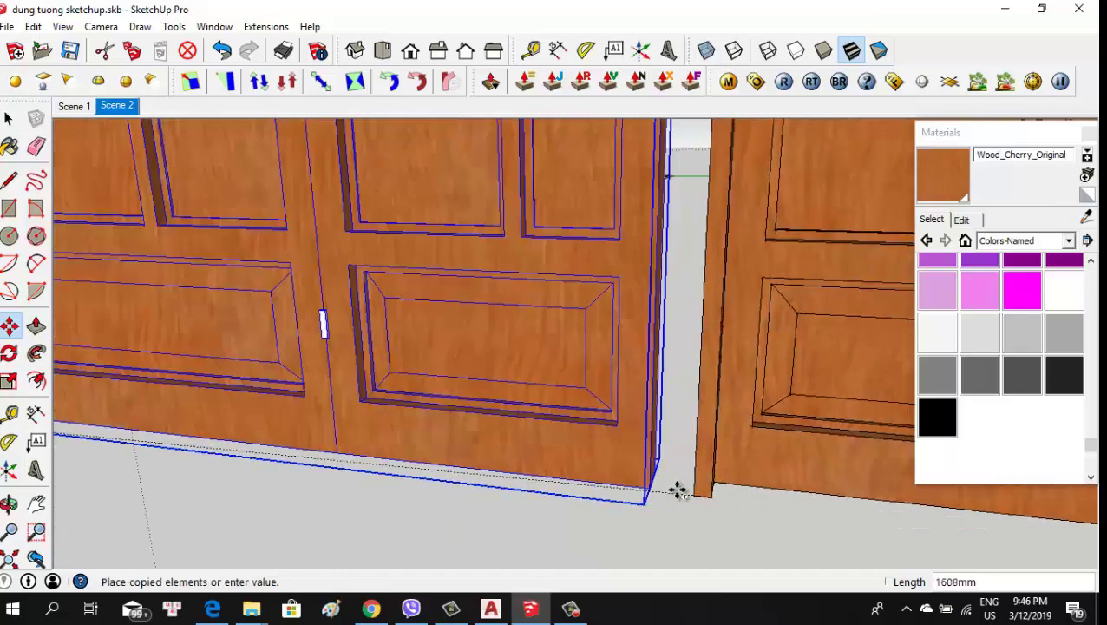
scroll(677, 491, "up", 1)
scroll(647, 486, "up", 1)
scroll(595, 507, "up", 1)
scroll(563, 519, "up", 1)
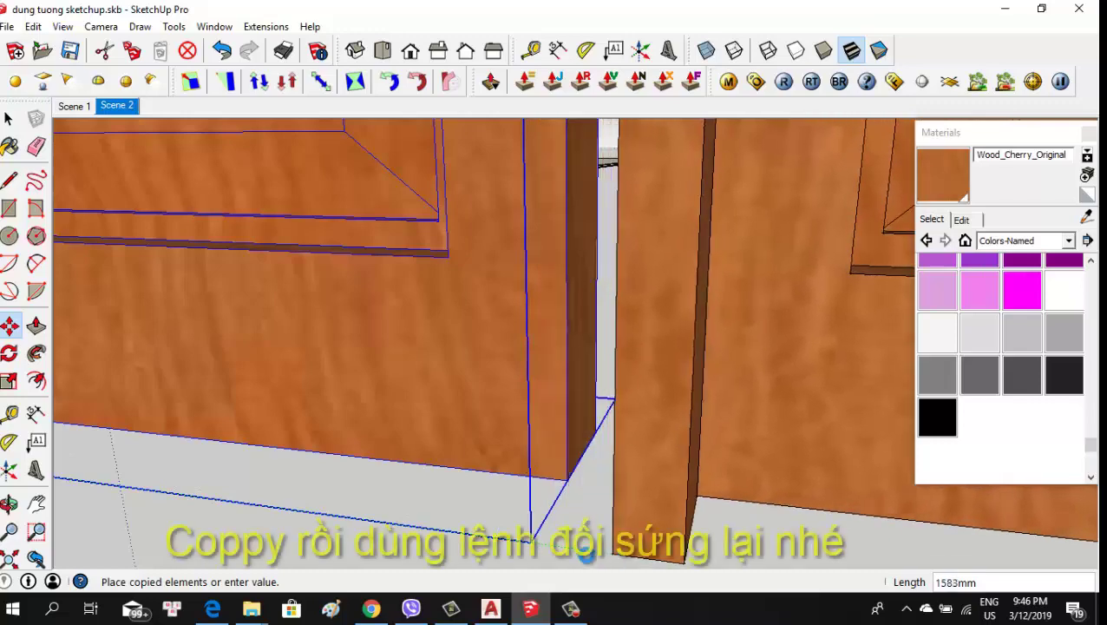
left_click(513, 554)
scroll(484, 508, "down", 5)
scroll(483, 508, "down", 5)
Mirror the copied door along the component's red and then green axes
middle_click_drag(483, 507, 609, 368)
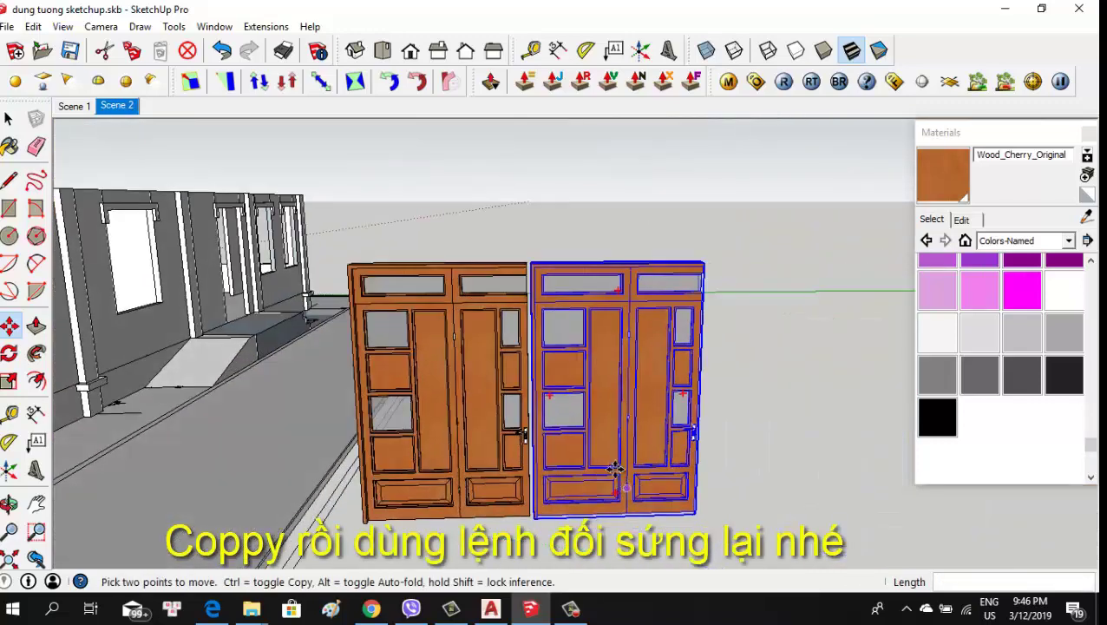
right_click(609, 369)
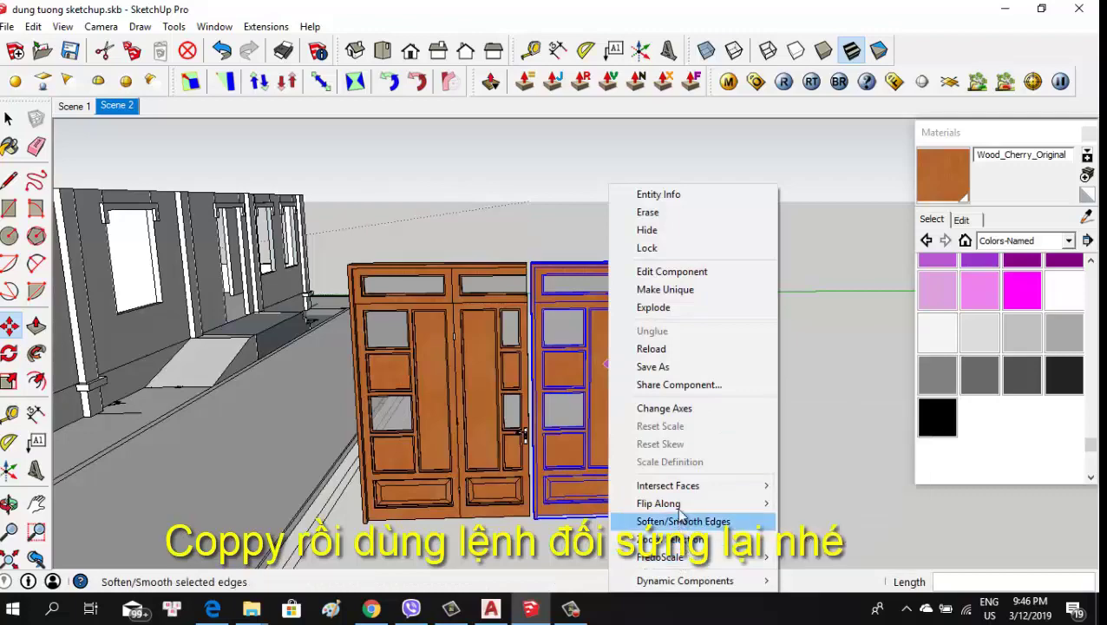
left_click(822, 503)
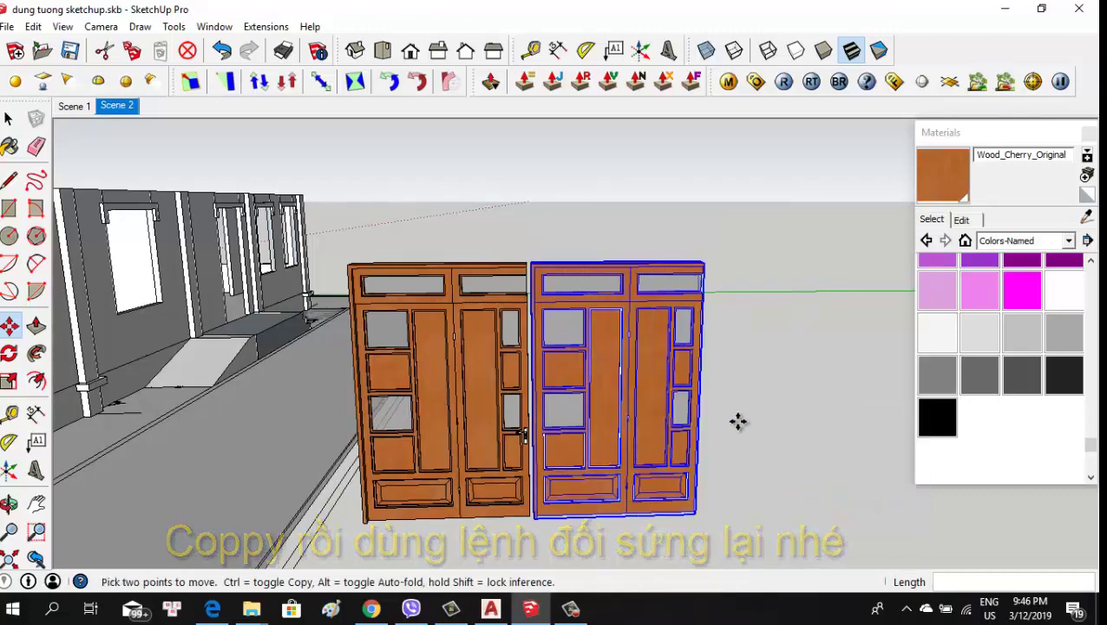
middle_click_drag(738, 421, 607, 408)
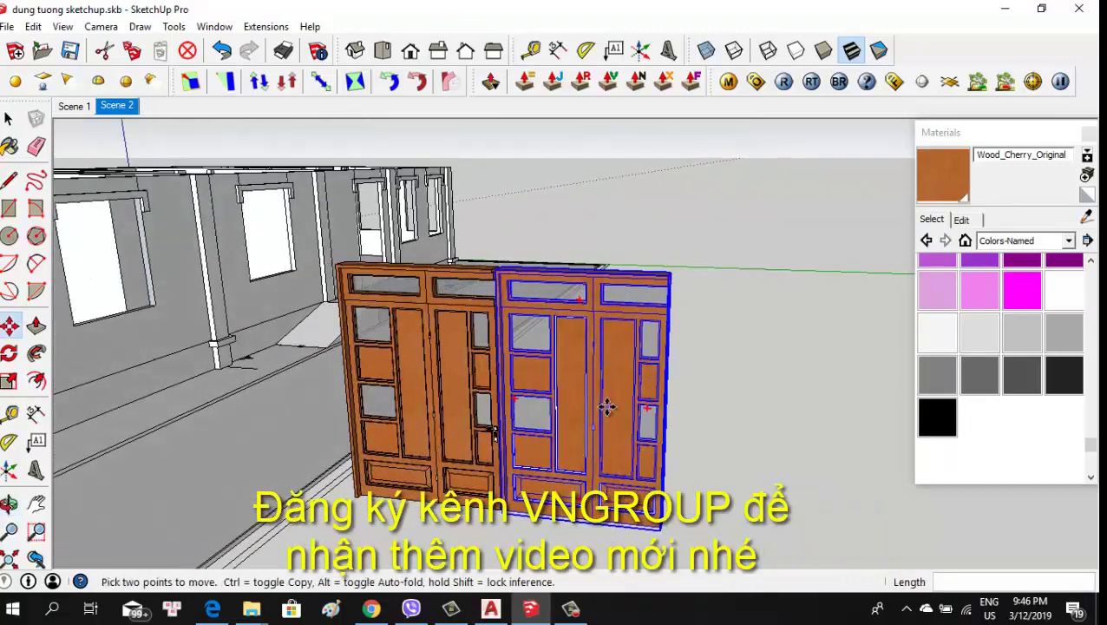
right_click(555, 405)
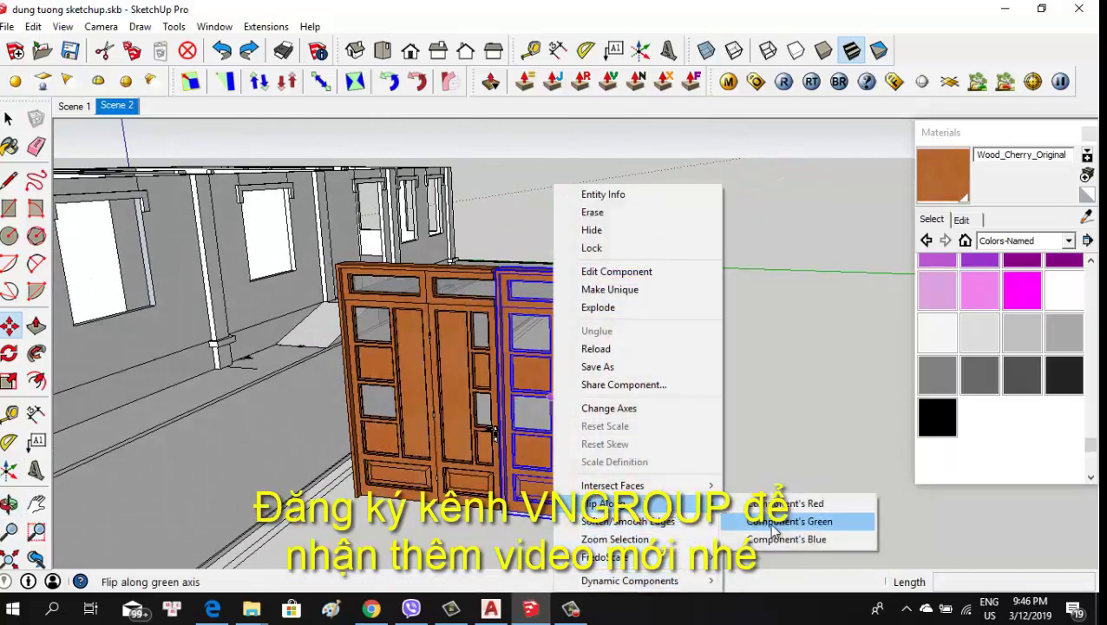
left_click(774, 530)
Align the copy's top corner with the original and review the four-leaf door unit
middle_click_drag(631, 404, 782, 429)
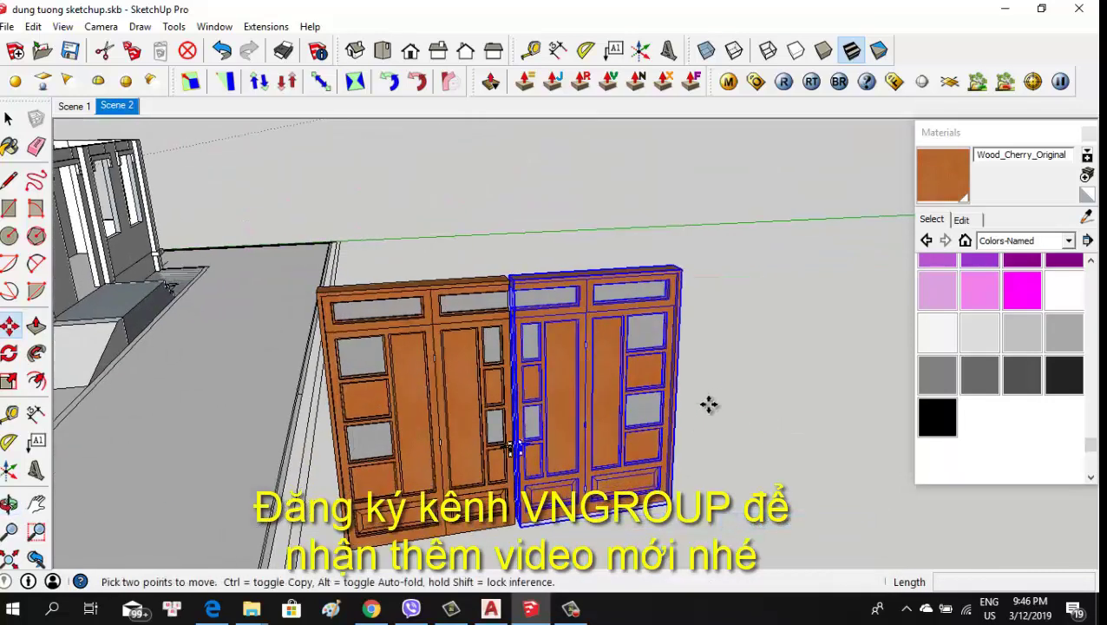
scroll(510, 281, "up", 2)
scroll(510, 287, "up", 2)
scroll(515, 299, "up", 2)
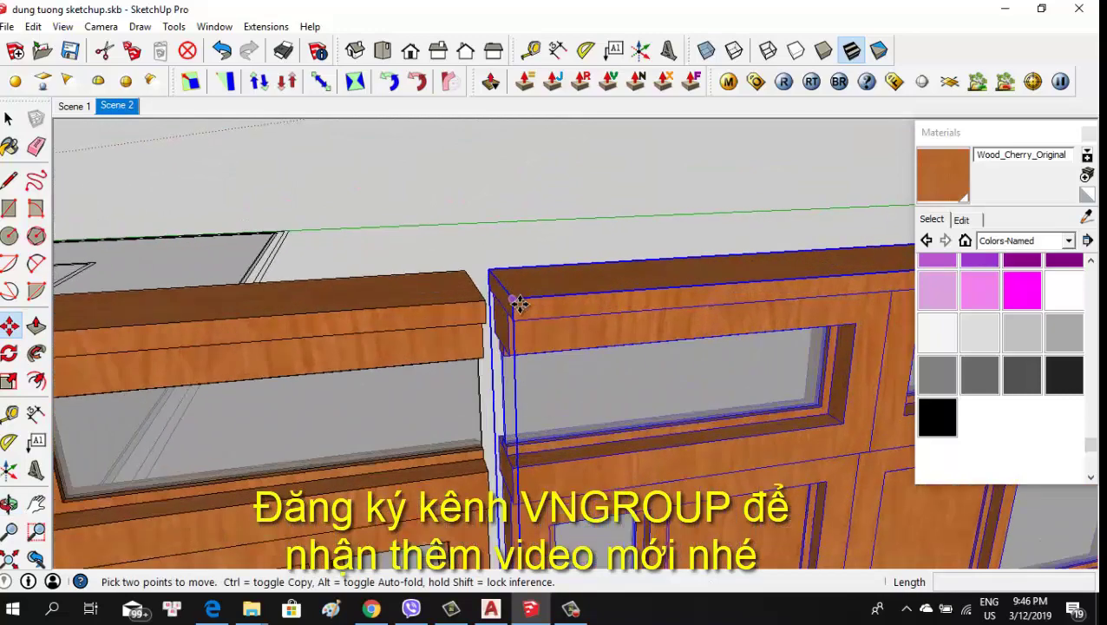
scroll(514, 297, "up", 2)
left_click(515, 297)
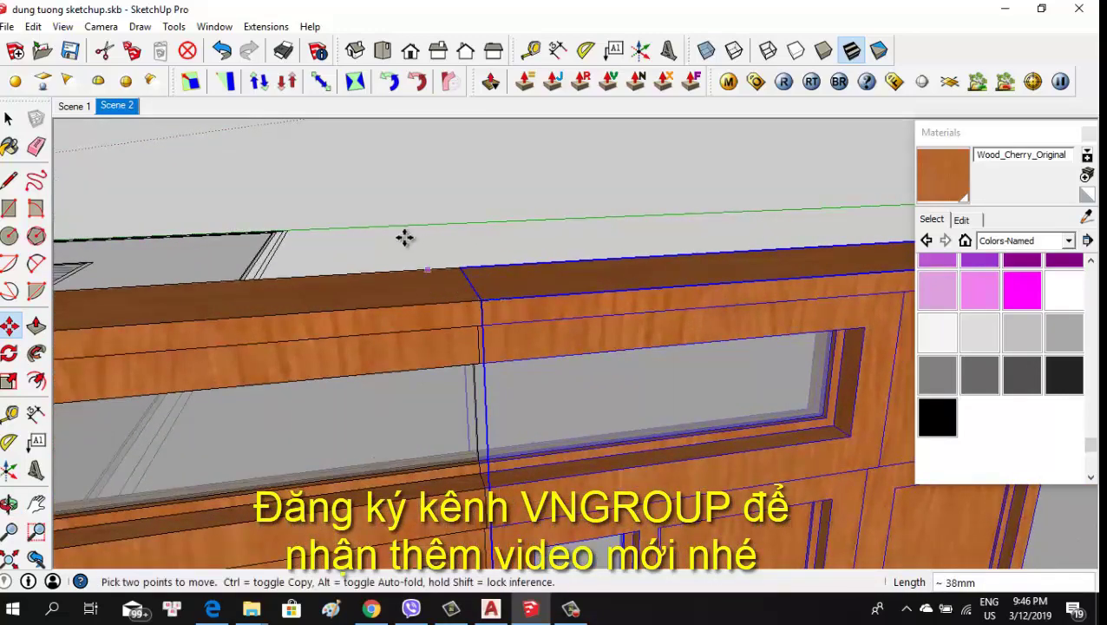
scroll(404, 237, "down", 5)
key("Escape")
scroll(564, 417, "up", 2)
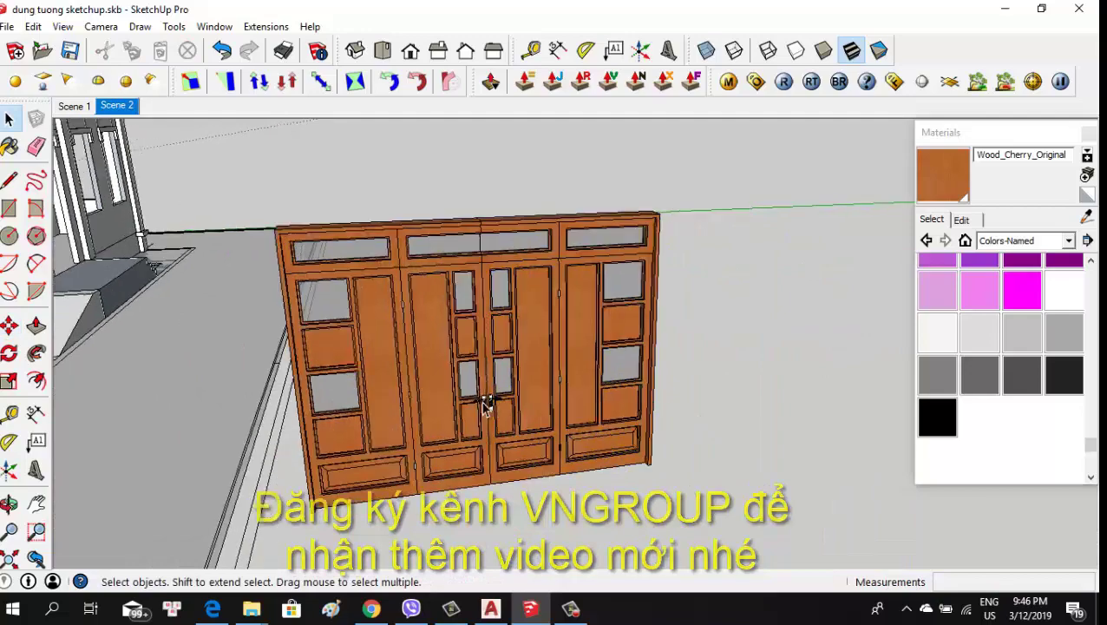
scroll(484, 414, "up", 3)
middle_click_drag(481, 419, 431, 356)
scroll(431, 355, "down", 2)
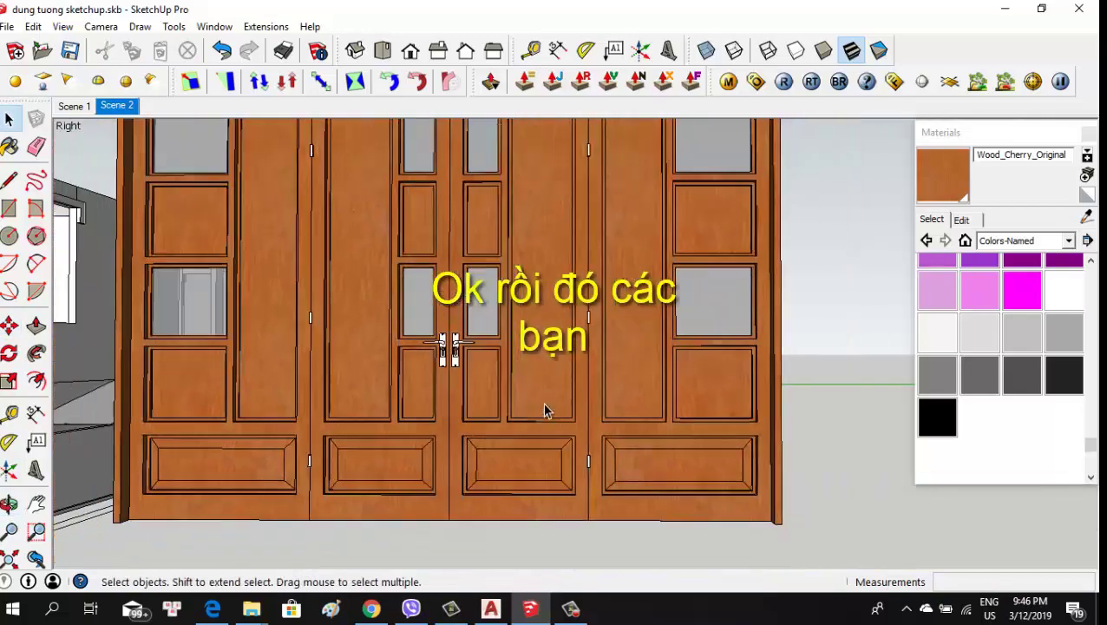
scroll(590, 424, "down", 3)
middle_click_drag(591, 424, 578, 445)
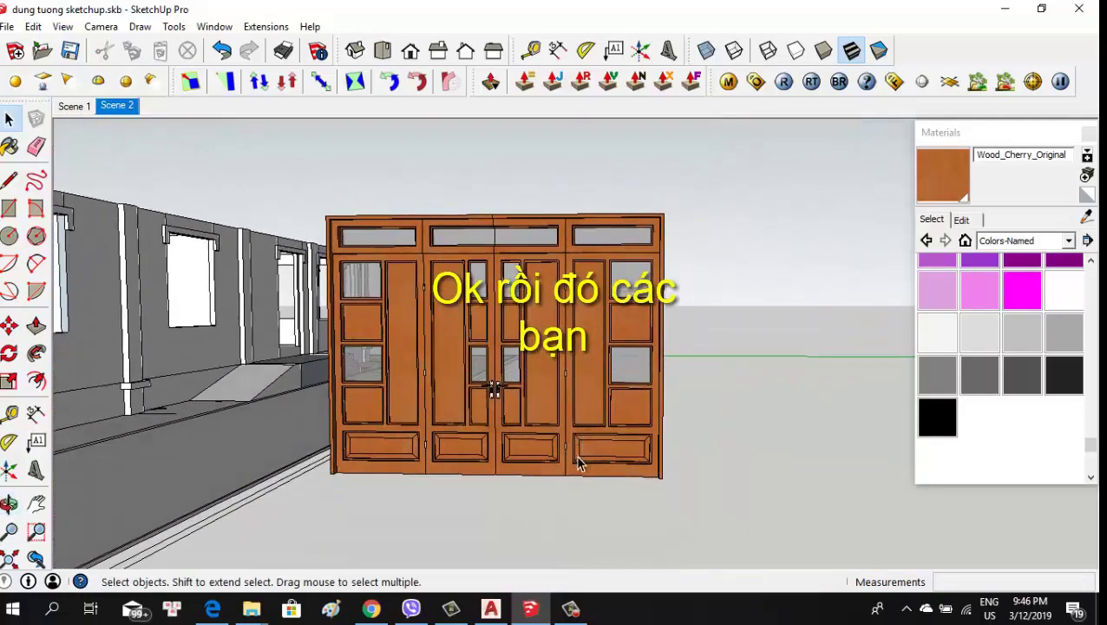
scroll(745, 384, "down", 2)
middle_click_drag(744, 384, 453, 239)
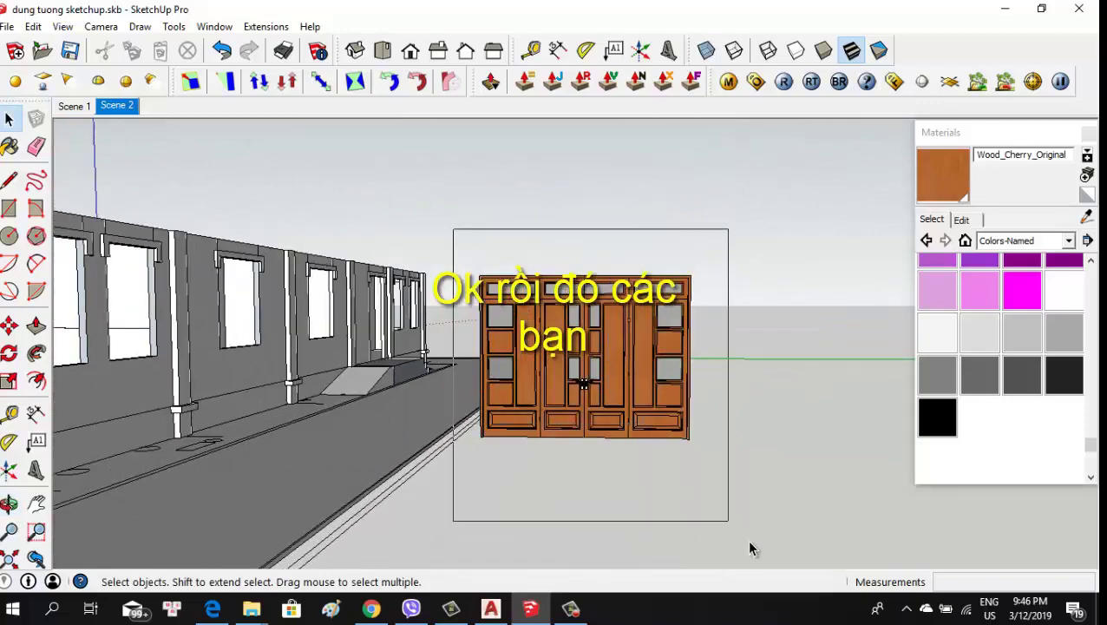
Snap the four-leaf cherry door unit by its corner into the front wall opening
scroll(543, 438, "up", 2)
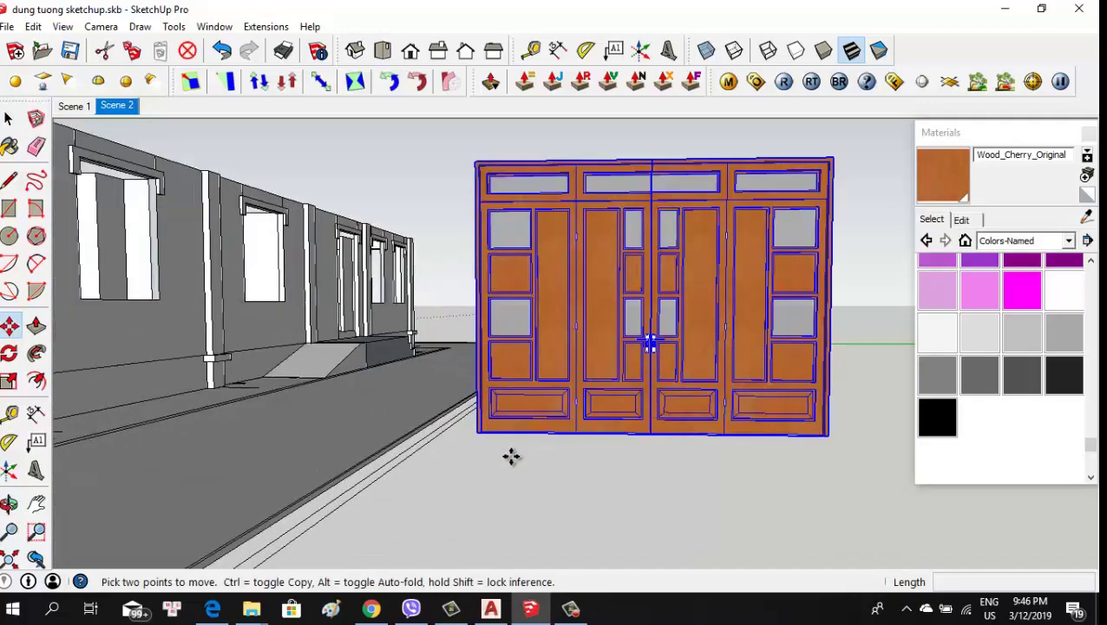
mouse_move(512, 455)
middle_mouse_down()
mouse_move(662, 516)
mouse_move(554, 472)
middle_mouse_up()
scroll(547, 469, "up", 3)
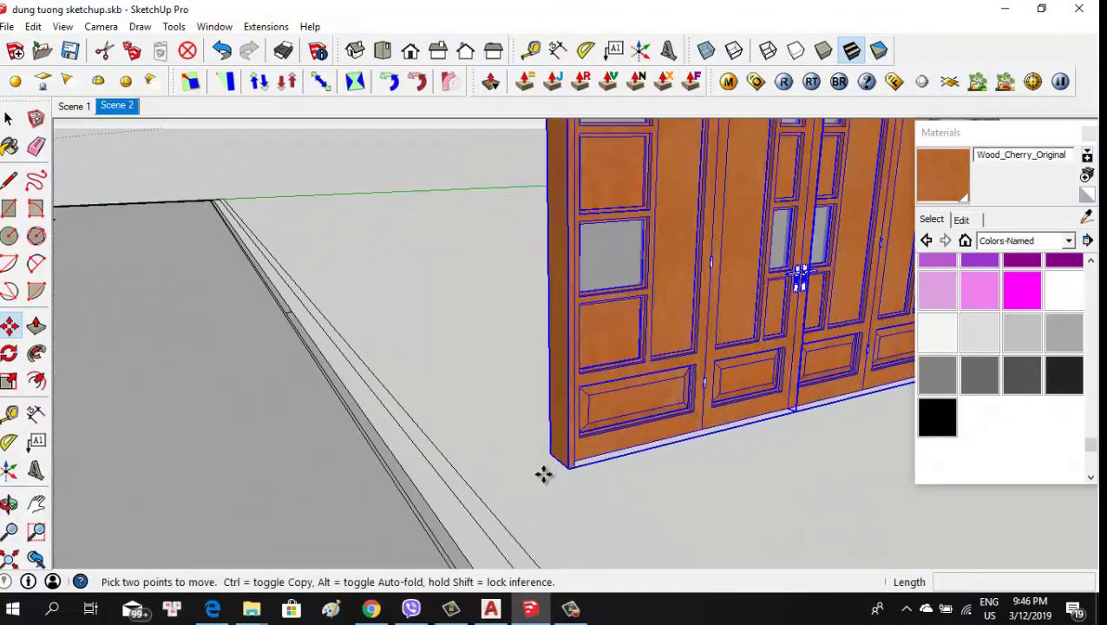
left_click(567, 471)
scroll(567, 471, "down", 2)
scroll(563, 329, "down", 2)
scroll(629, 313, "down", 2)
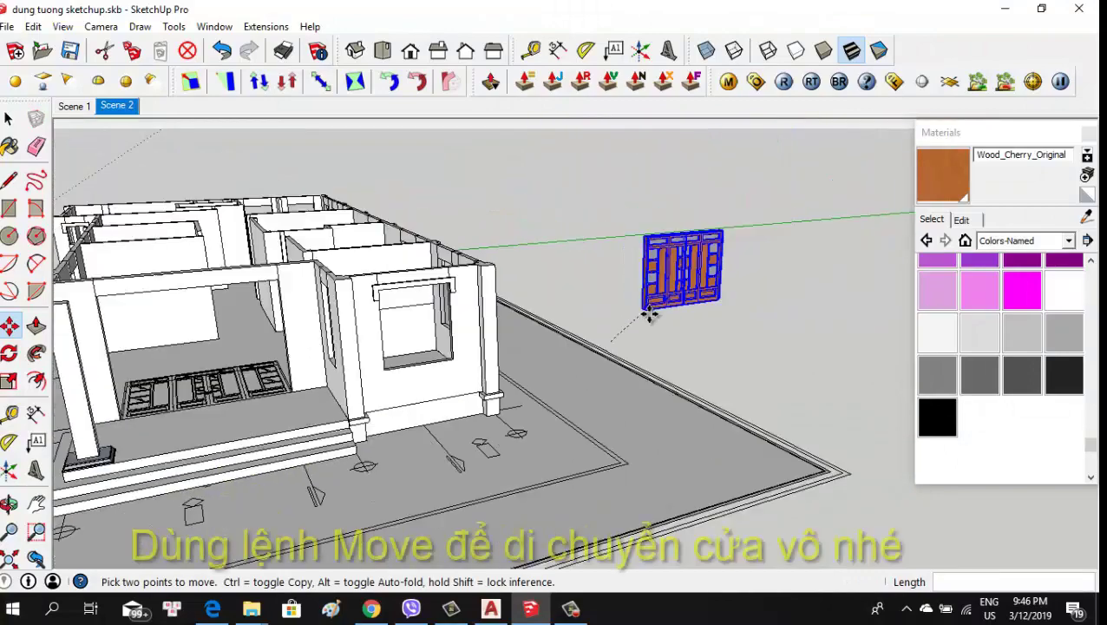
scroll(117, 438, "up", 2)
scroll(112, 442, "up", 2)
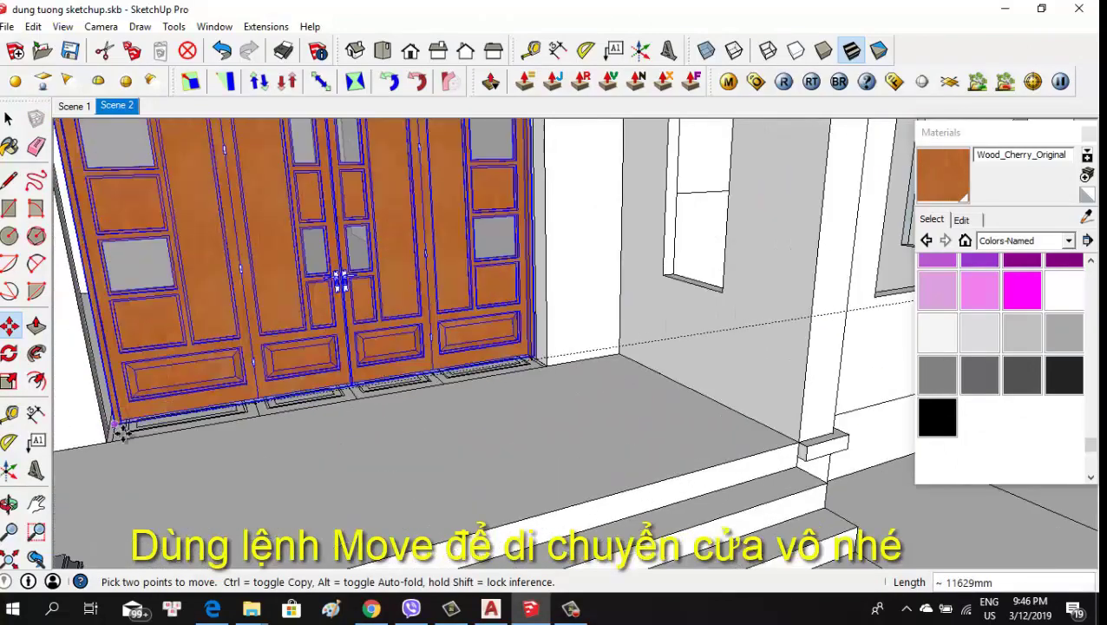
scroll(113, 444, "up", 2)
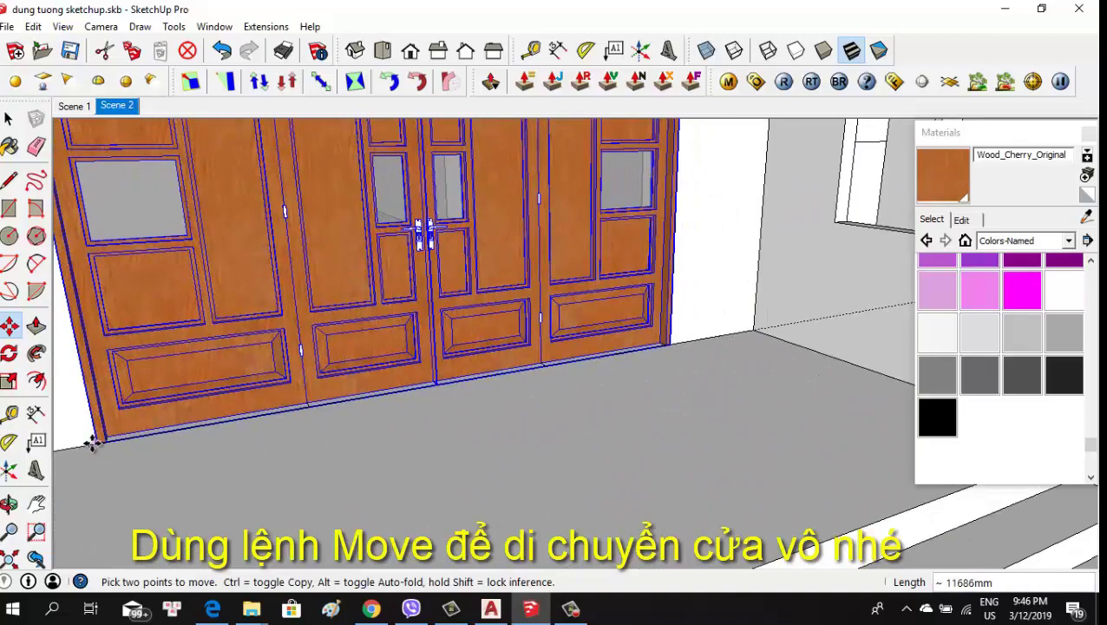
scroll(376, 464, "down", 3)
middle_click_drag(375, 464, 507, 456)
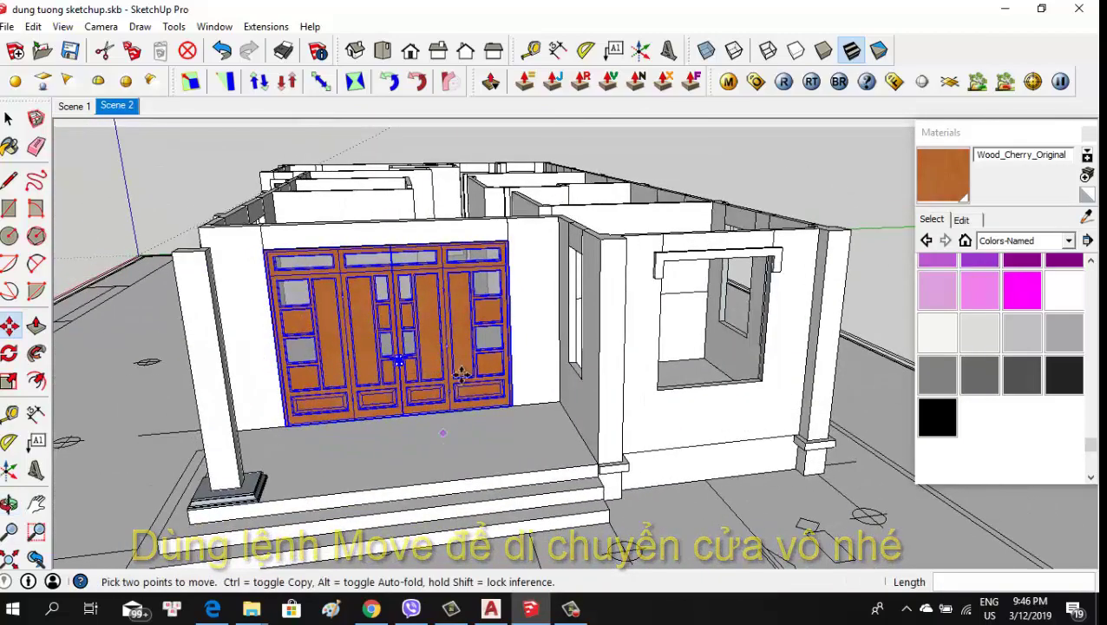
scroll(490, 381, "down", 2)
left_click(780, 271)
Orbit to a frontal close-up and select the door unit to check its fit
scroll(407, 347, "up", 2)
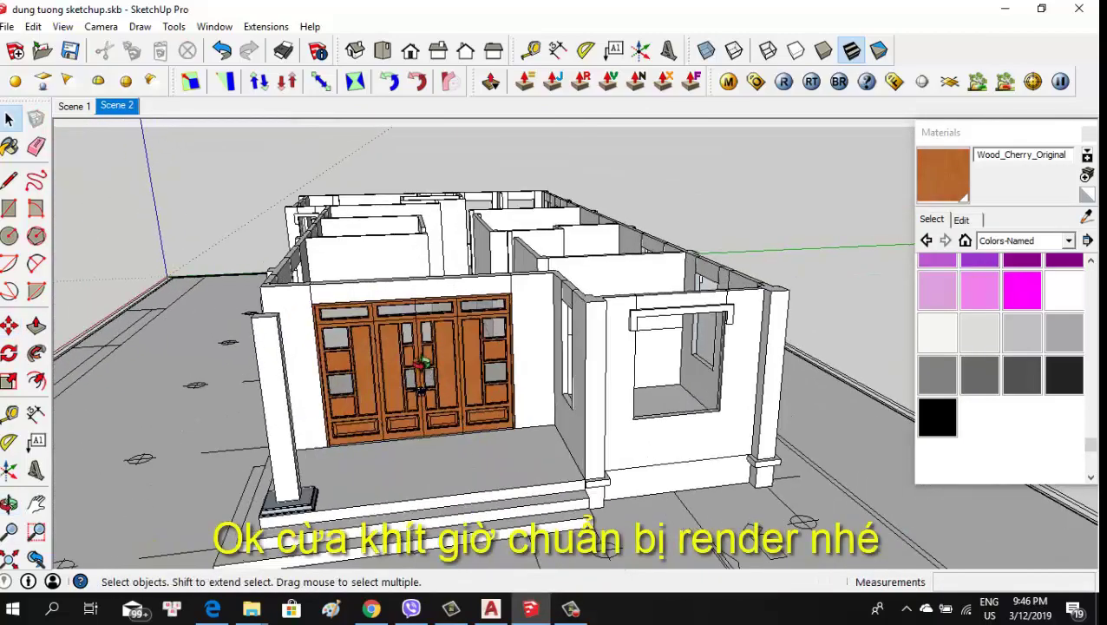
middle_click_drag(408, 347, 347, 319)
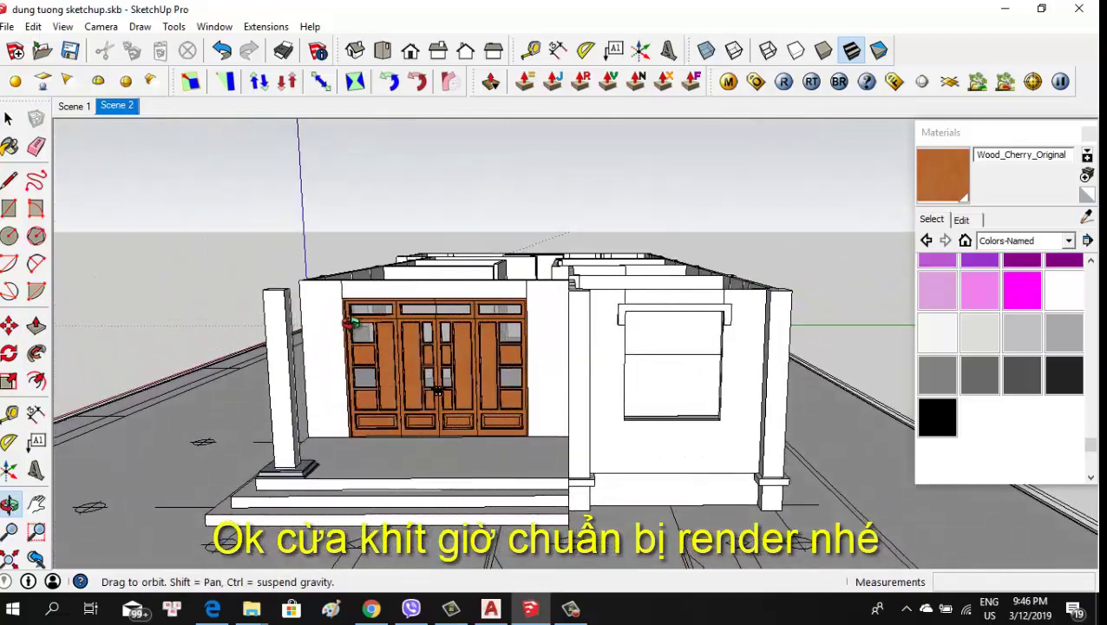
scroll(394, 338, "up", 2)
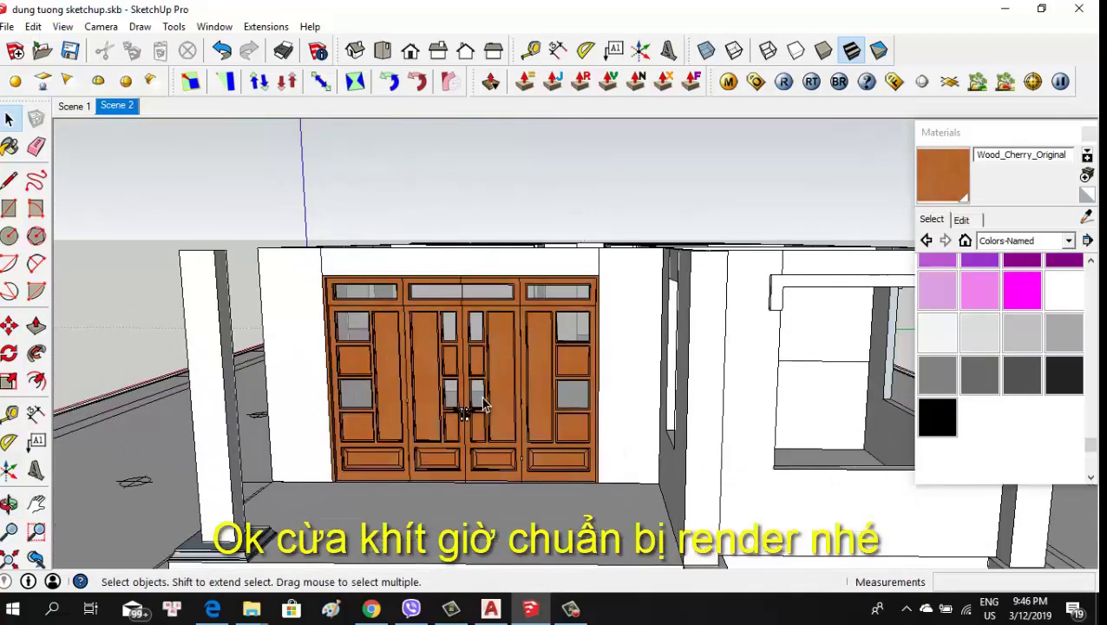
mouse_move(394, 338)
middle_mouse_down()
mouse_move(500, 356)
mouse_move(554, 454)
mouse_move(802, 517)
mouse_move(606, 462)
mouse_move(699, 388)
middle_mouse_up()
scroll(458, 351, "up", 1)
scroll(500, 356, "down", 3)
scroll(554, 454, "up", 2)
scroll(699, 388, "down", 2)
scroll(699, 454, "up", 2)
scroll(717, 328, "up", 2)
middle_click_drag(716, 328, 781, 215)
scroll(637, 156, "up", 2)
scroll(616, 332, "up", 2)
left_click(573, 385)
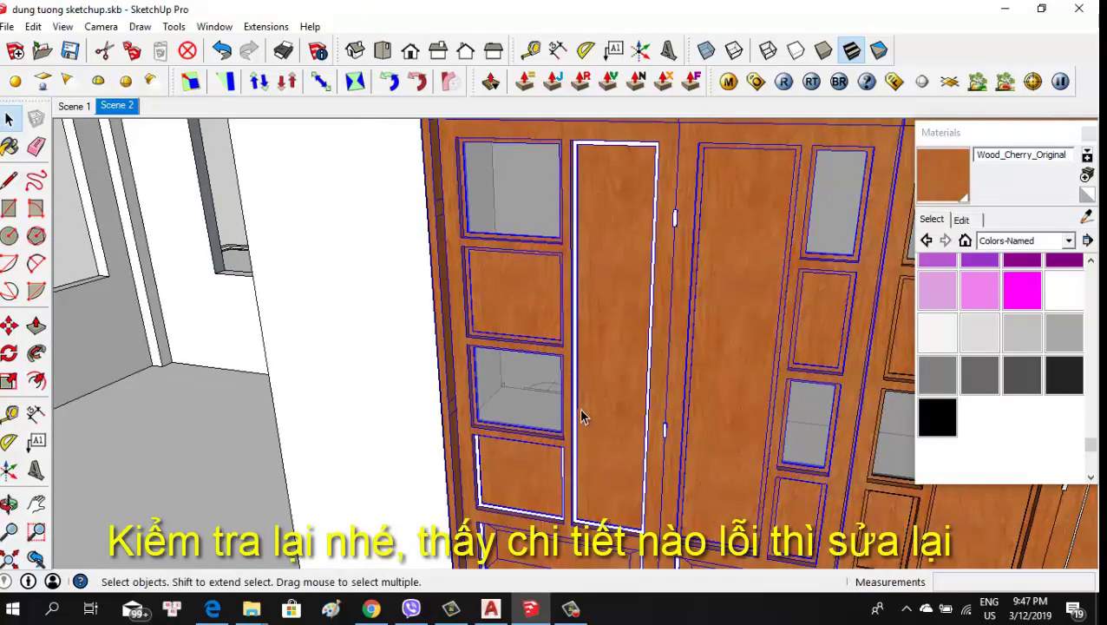
Open the double door component for editing
scroll(564, 313, "down", 2)
scroll(572, 321, "down", 2)
right_click(572, 321)
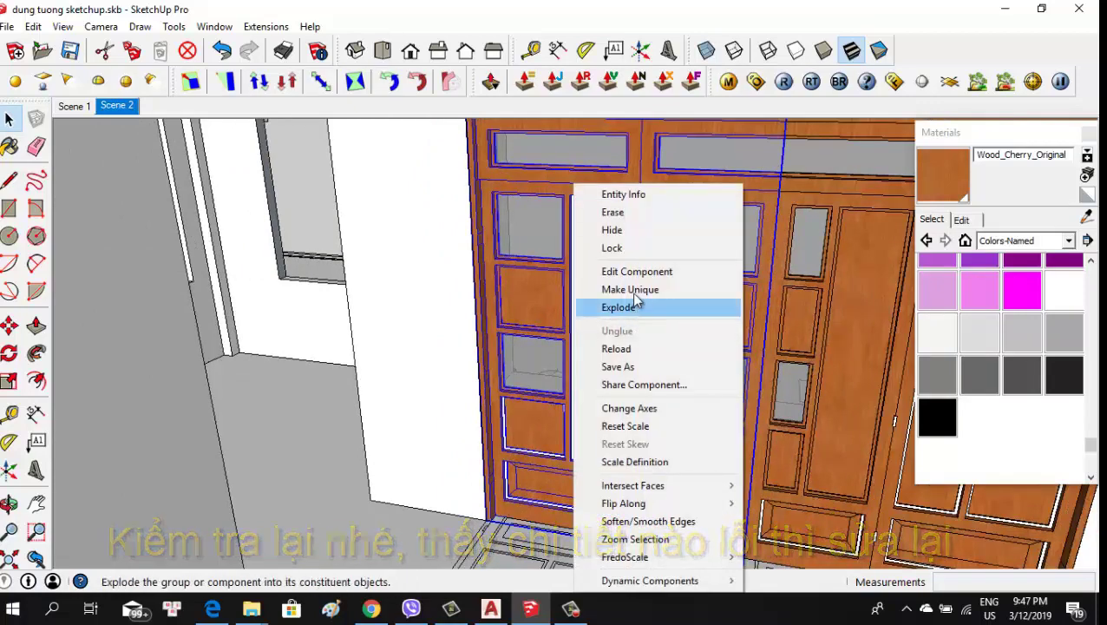
left_click(634, 271)
Paint the white strips around the door's recessed panels with Wood_Cherry_Original
scroll(596, 469, "up", 2)
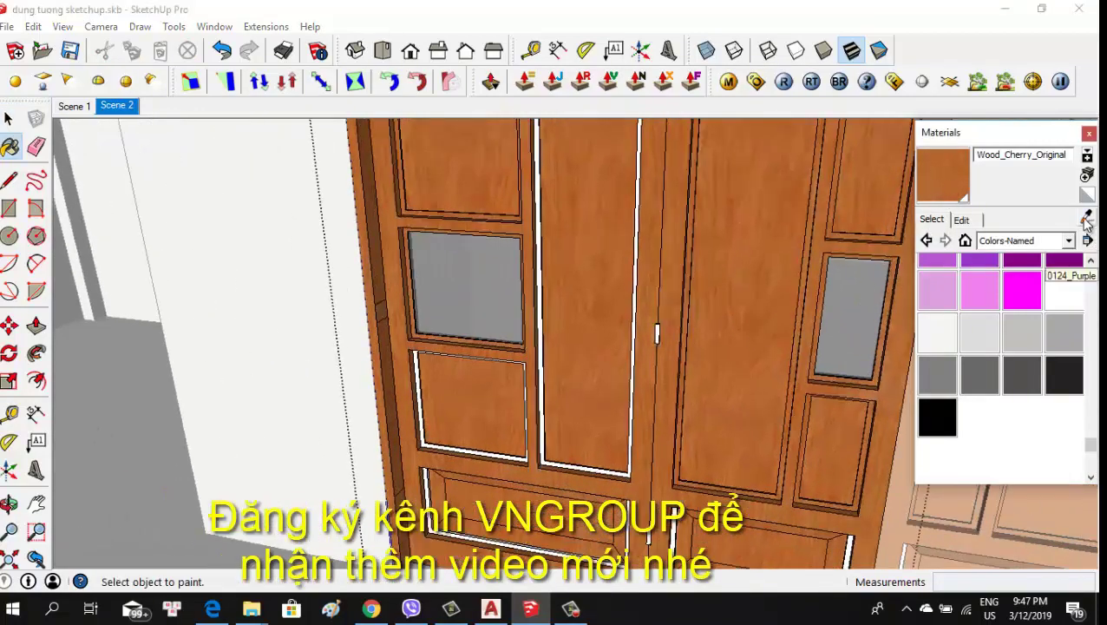
scroll(604, 361, "up", 2)
scroll(536, 397, "up", 2)
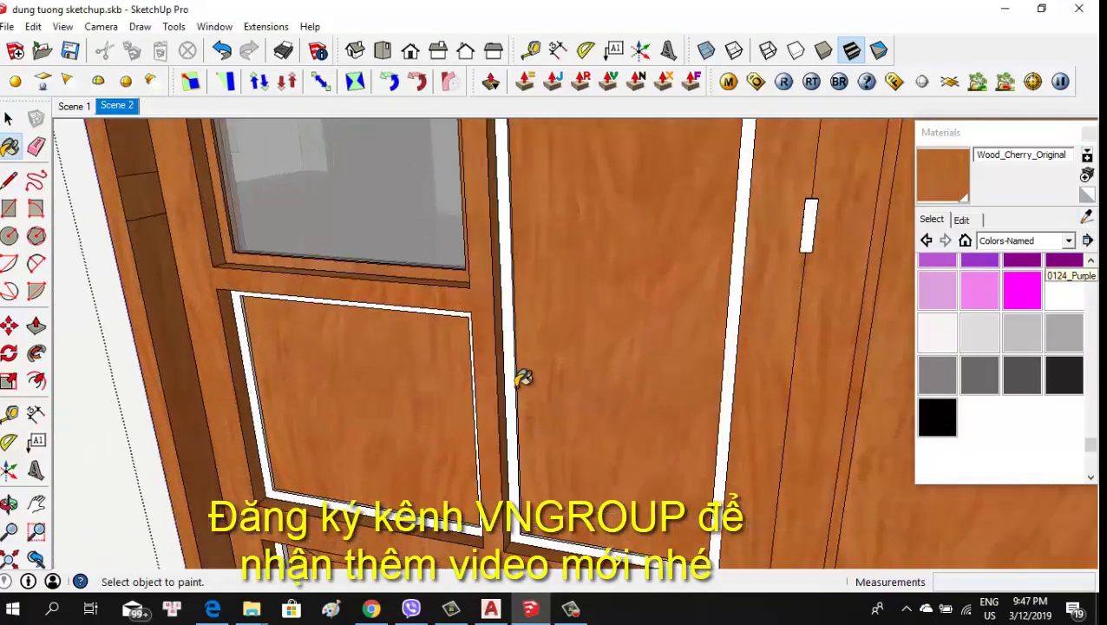
left_click(511, 360, "ctrl")
scroll(476, 362, "up", 2)
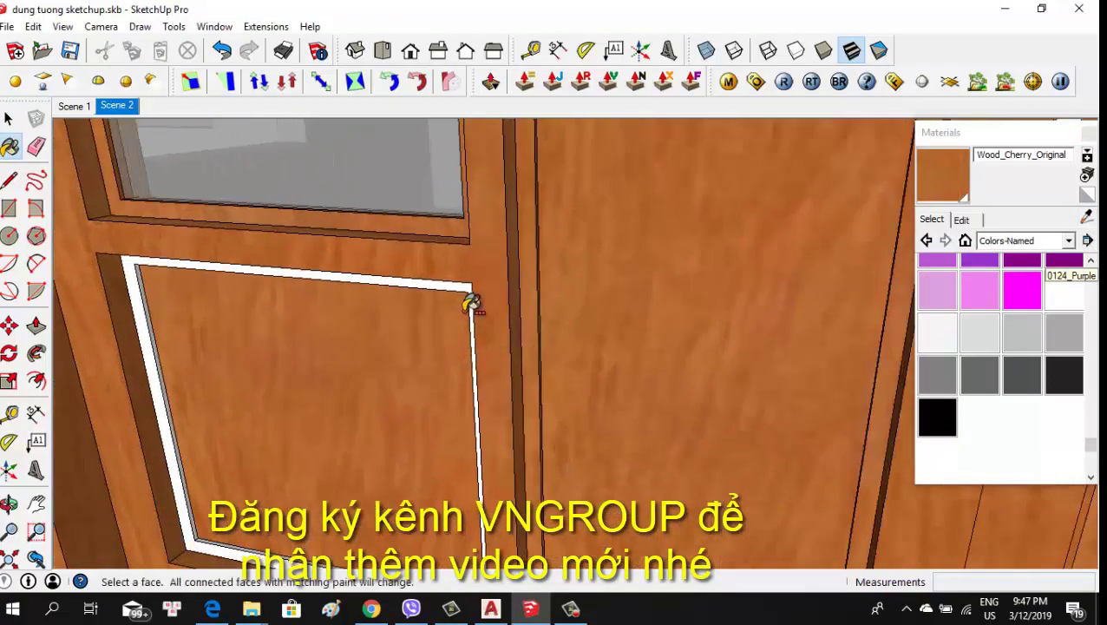
scroll(450, 292, "down", 1)
scroll(424, 349, "down", 1)
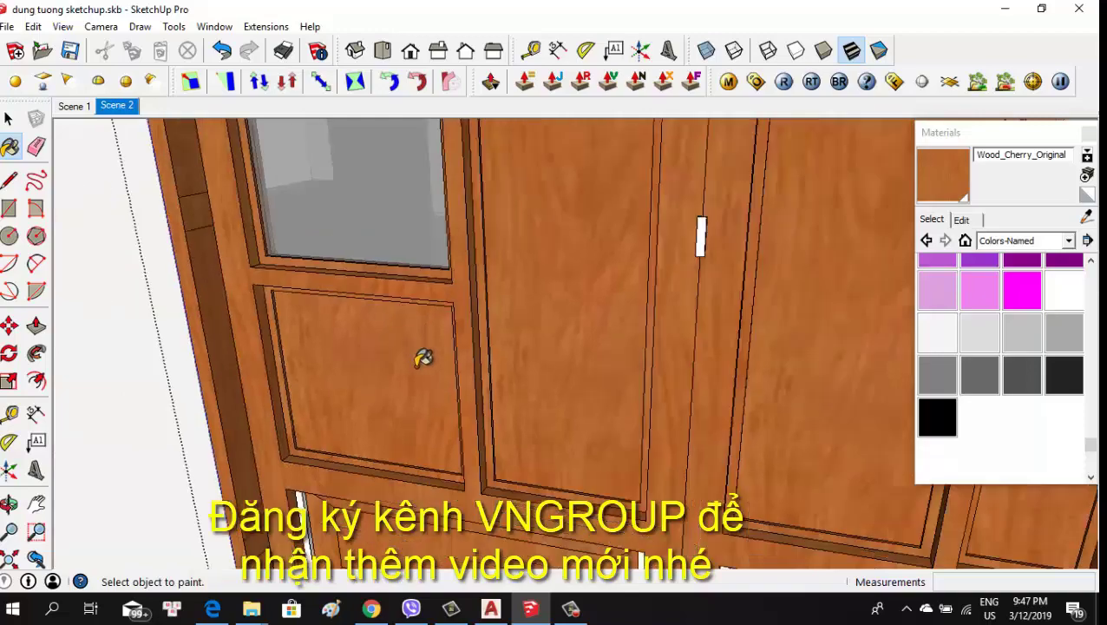
scroll(420, 353, "down", 1)
scroll(615, 295, "up", 3)
scroll(610, 283, "down", 2)
scroll(363, 471, "up", 3)
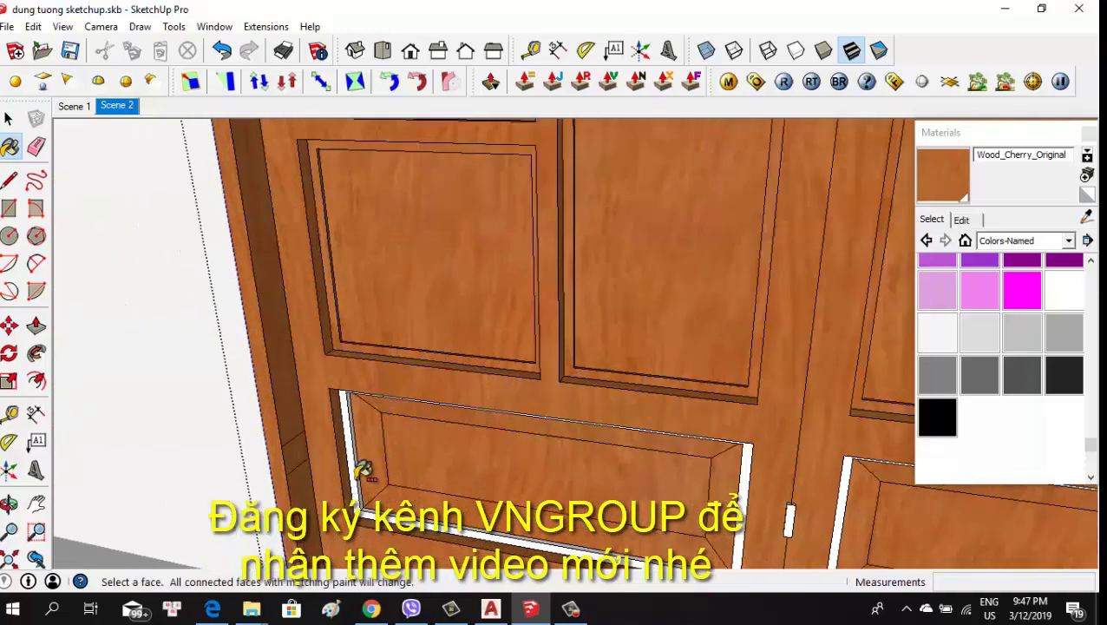
scroll(345, 425, "down", 2)
scroll(352, 452, "up", 2)
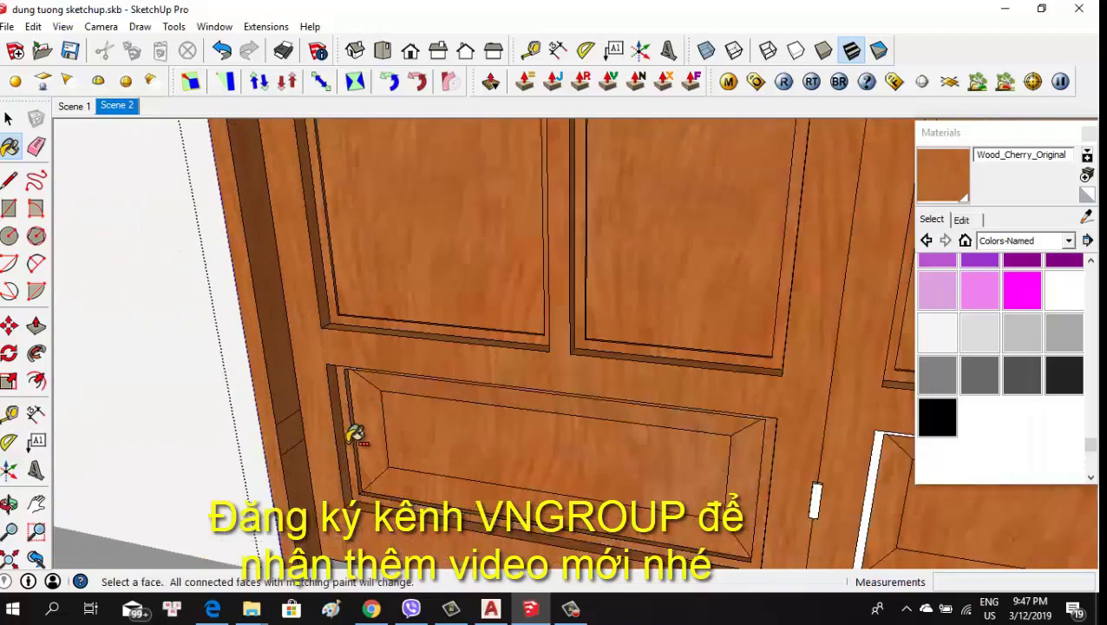
scroll(486, 416, "down", 2)
scroll(580, 425, "up", 1)
scroll(581, 399, "up", 1)
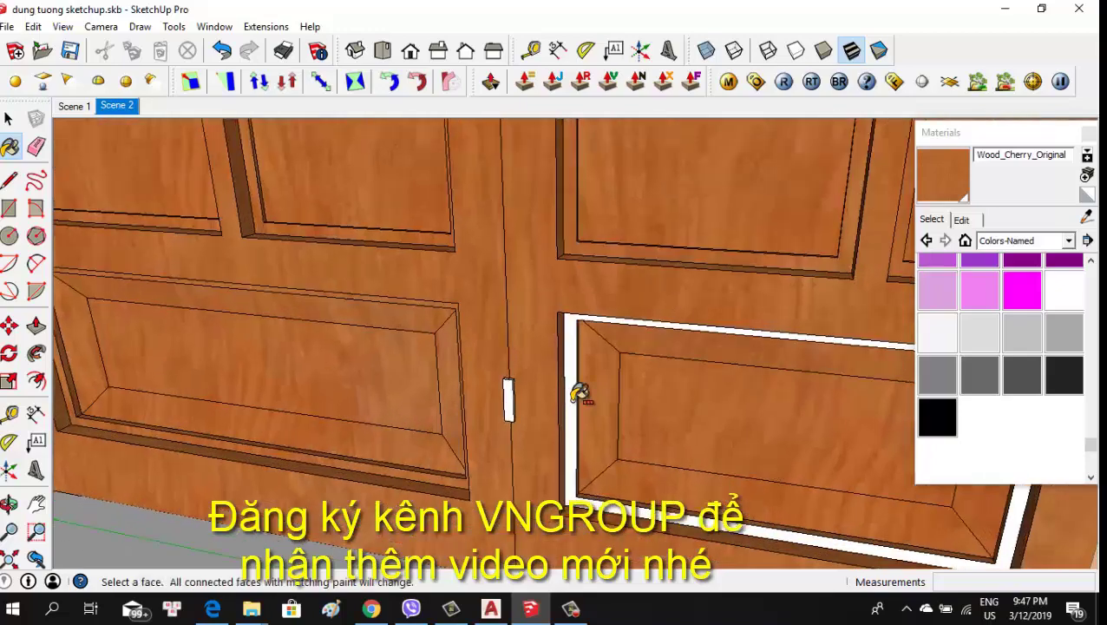
scroll(589, 408, "down", 1)
scroll(521, 442, "down", 2)
scroll(477, 455, "down", 2)
scroll(503, 460, "down", 1)
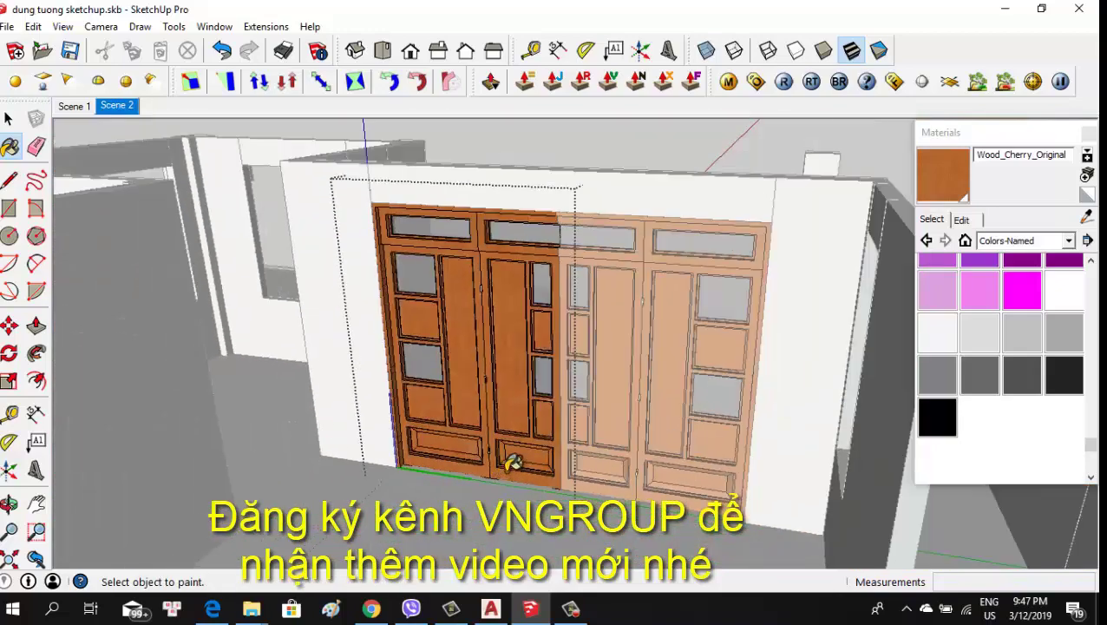
Orbit around the house to inspect the cherry-wood front doors from several angles
middle_click_drag(599, 345, 696, 239)
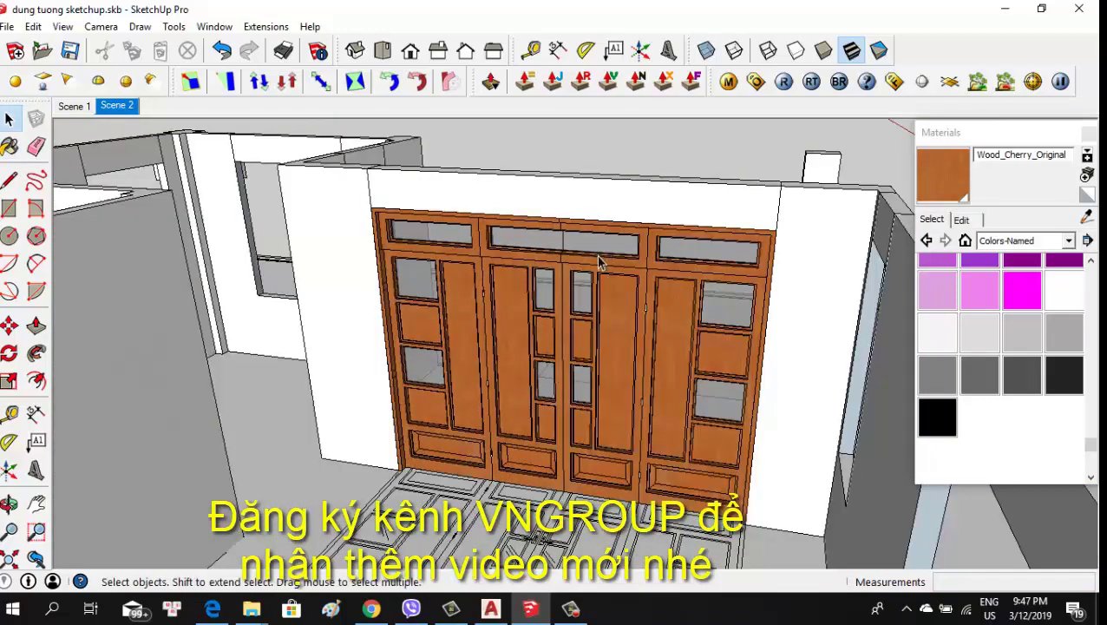
mouse_move(598, 262)
middle_mouse_down()
mouse_move(763, 298)
mouse_move(770, 336)
mouse_move(555, 475)
mouse_move(636, 285)
mouse_move(697, 447)
mouse_move(595, 380)
mouse_move(305, 270)
middle_mouse_up()
scroll(770, 339, "down", 3)
scroll(697, 447, "up", 2)
scroll(694, 433, "up", 1)
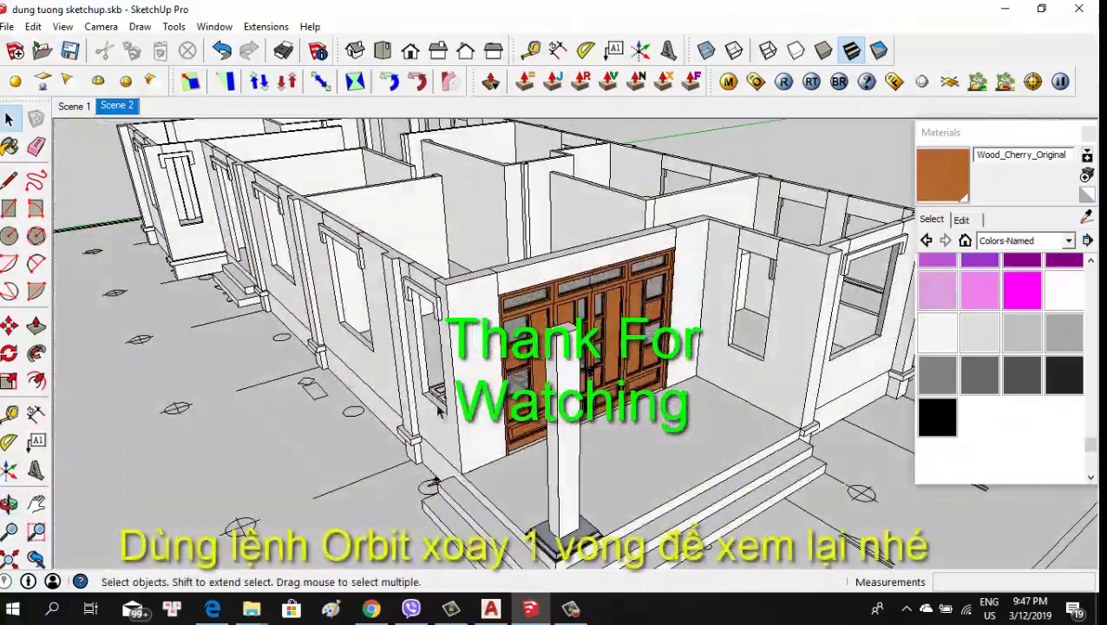
middle_click_drag(438, 411, 468, 341)
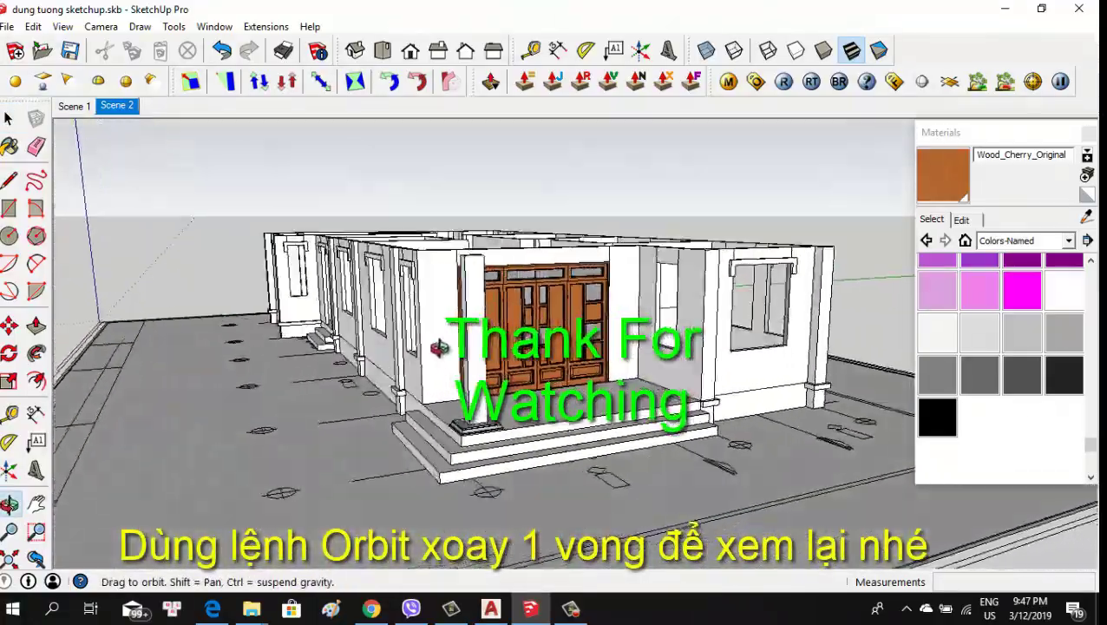
left_click_drag(468, 341, 614, 365)
key("space")
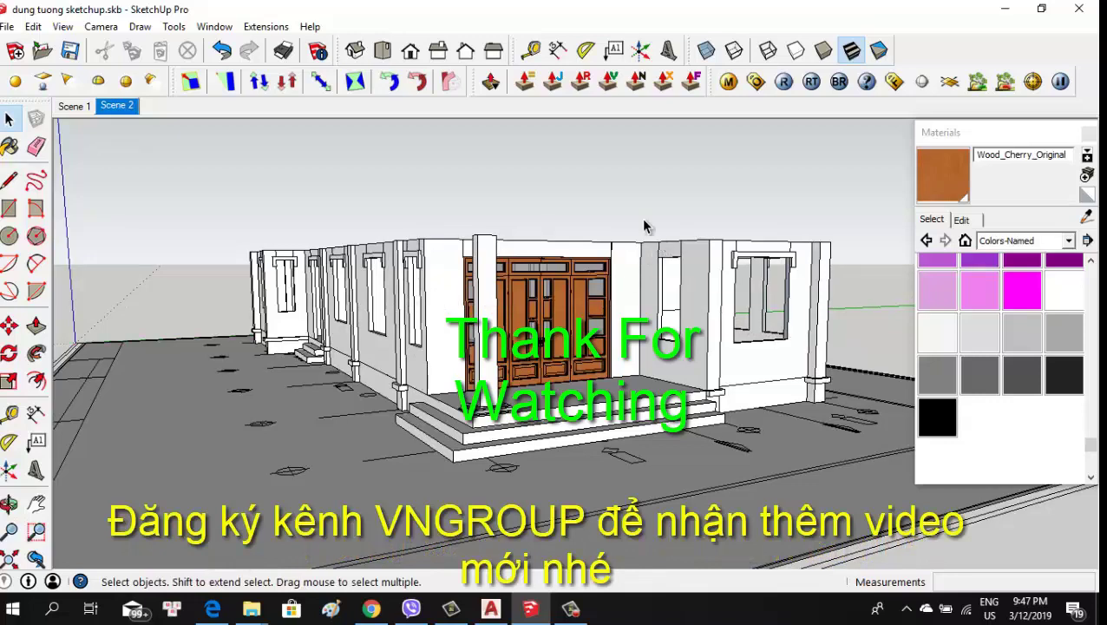
Switch to the Right standard view and close the Materials tray
left_click(438, 54)
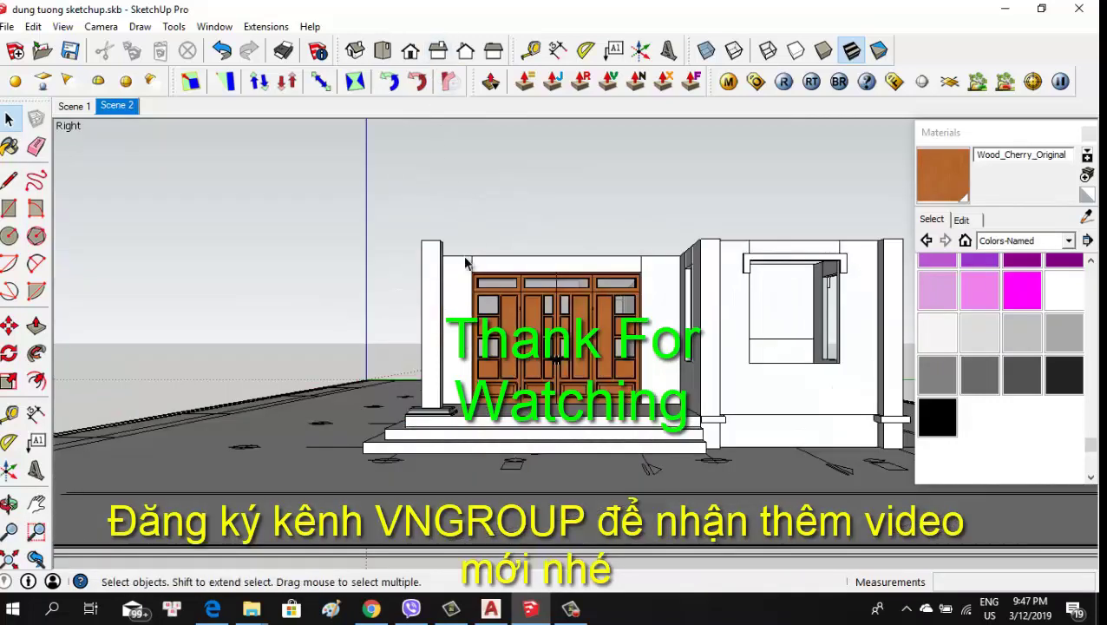
left_click(1091, 135)
scroll(668, 344, "up", 1)
scroll(668, 343, "up", 2)
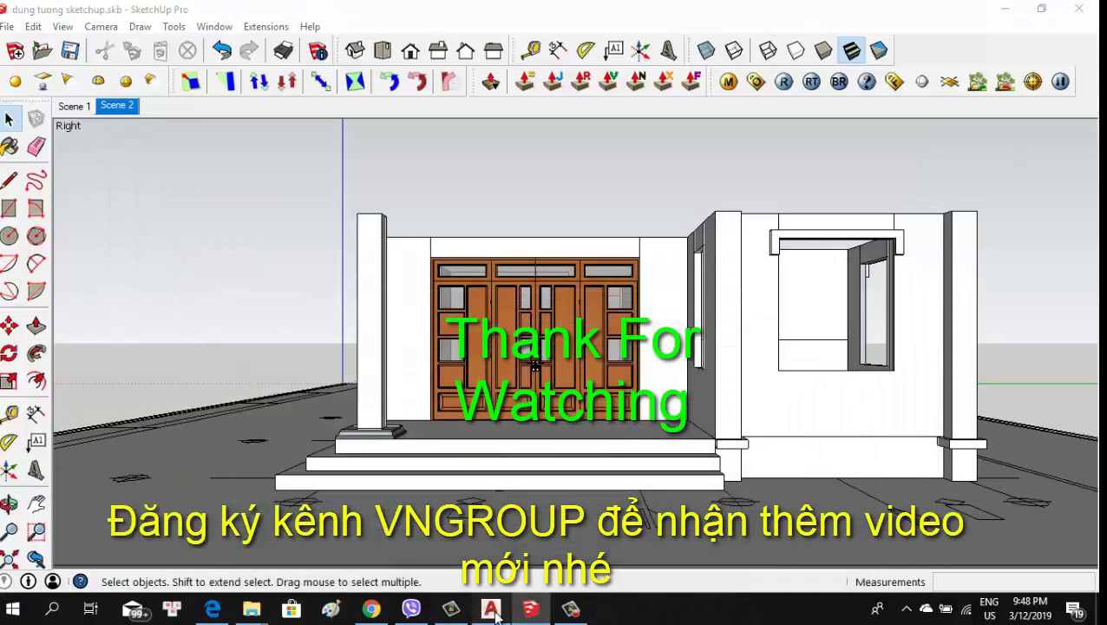
In AutoCAD, erase the old door drawing with a window selection and E
left_click(490, 608)
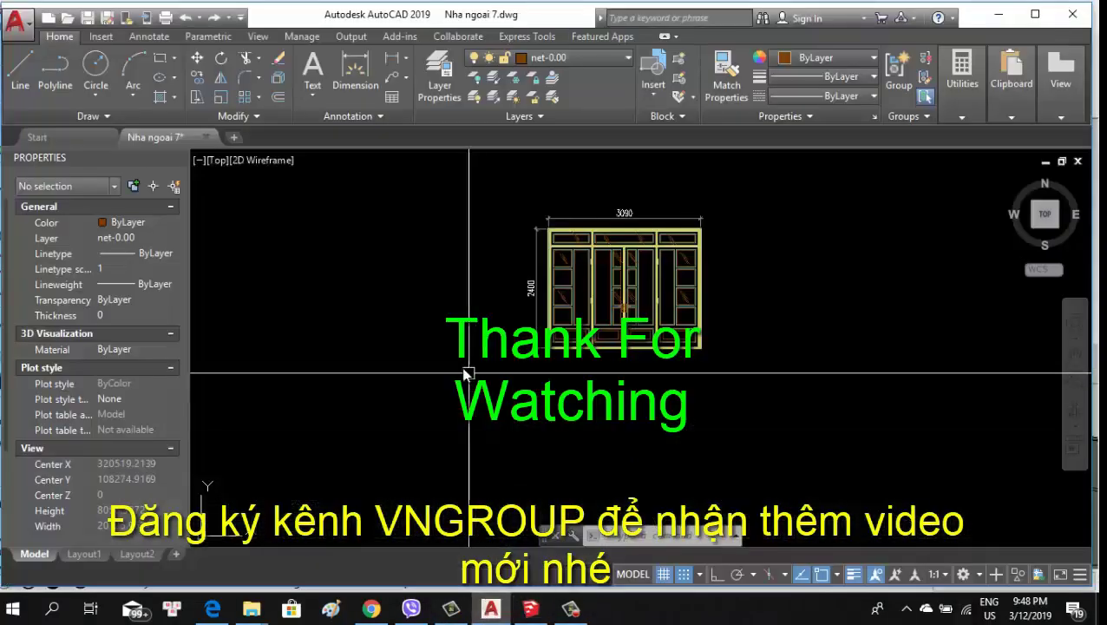
scroll(569, 320, "up", 2)
left_click(399, 251)
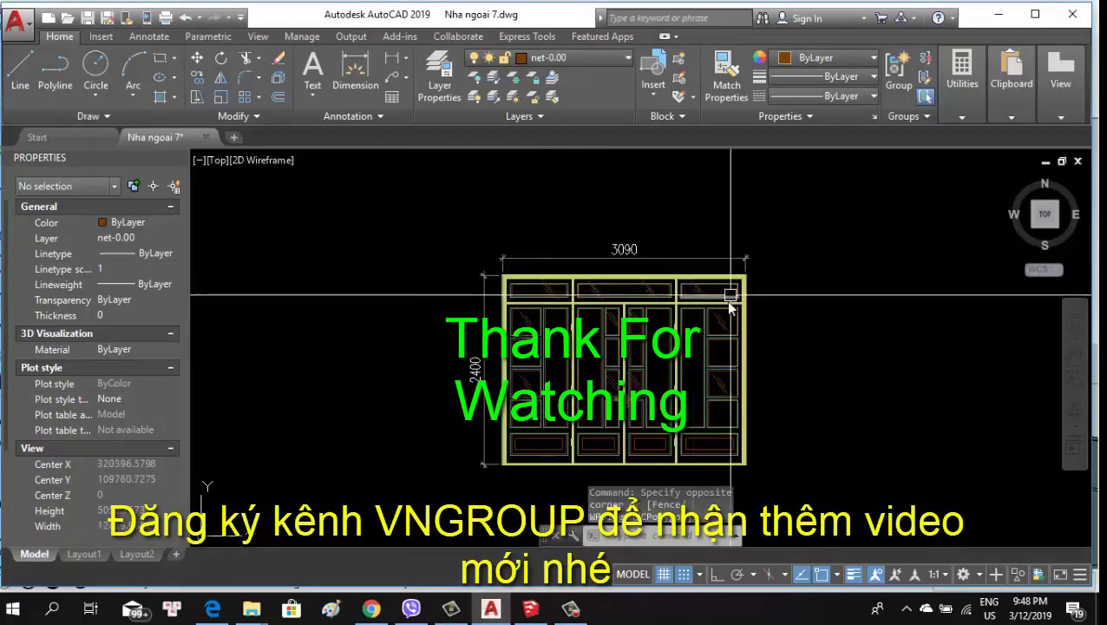
left_click(741, 438)
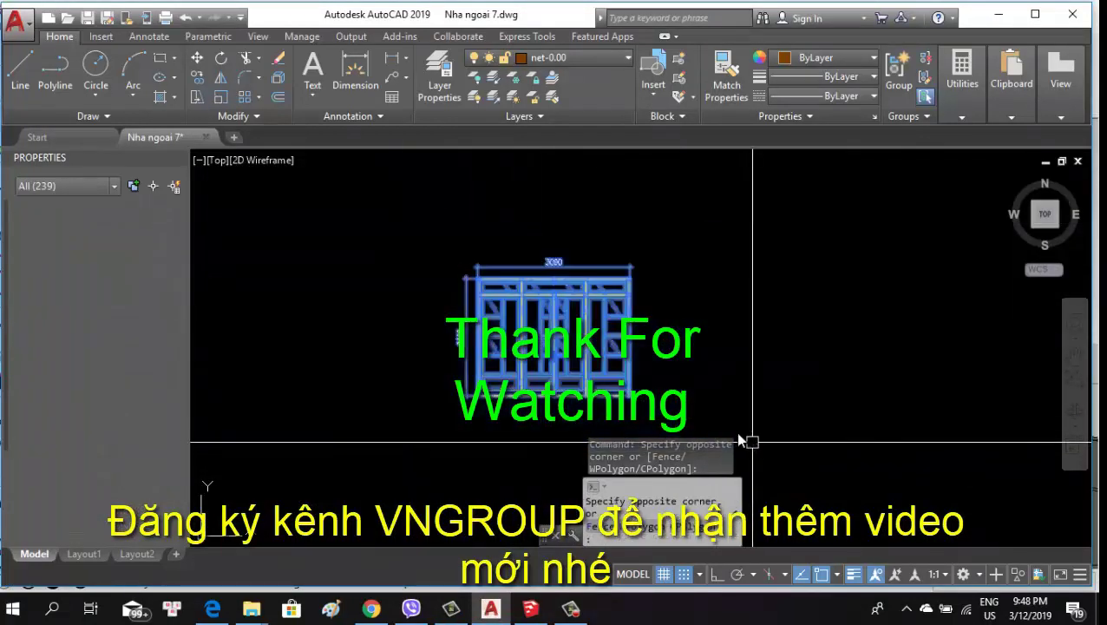
scroll(741, 438, "down", 1)
type("e")
key("Return")
Copy the 1200×2400 double door from the door schedule, picking its base point
scroll(597, 421, "down", 3)
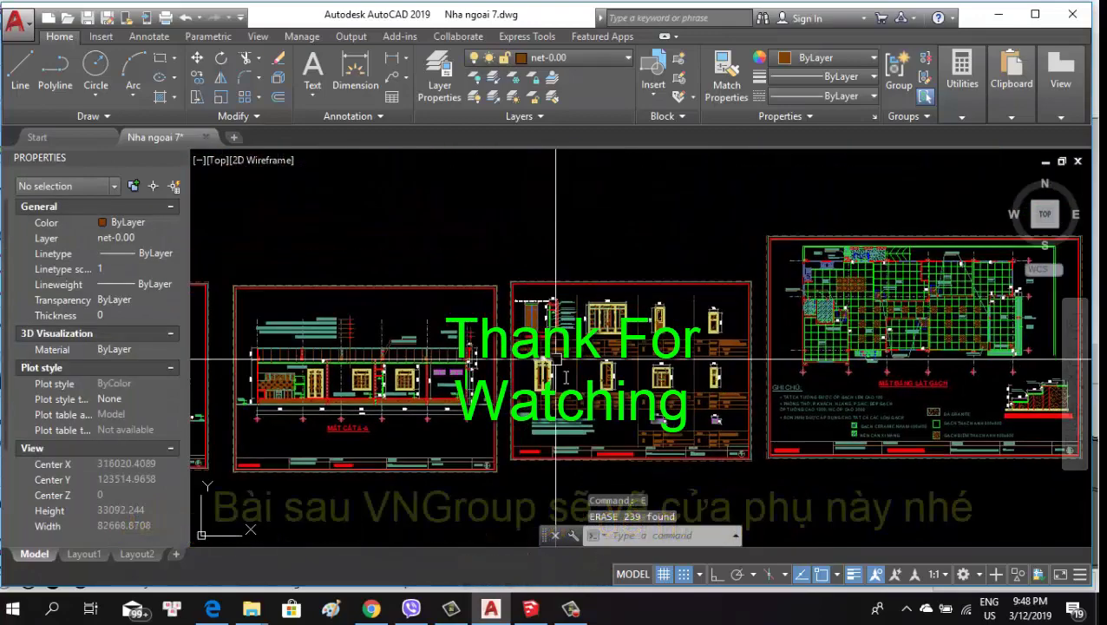
scroll(597, 420, "up", 1)
scroll(392, 344, "up", 3)
scroll(393, 343, "up", 3)
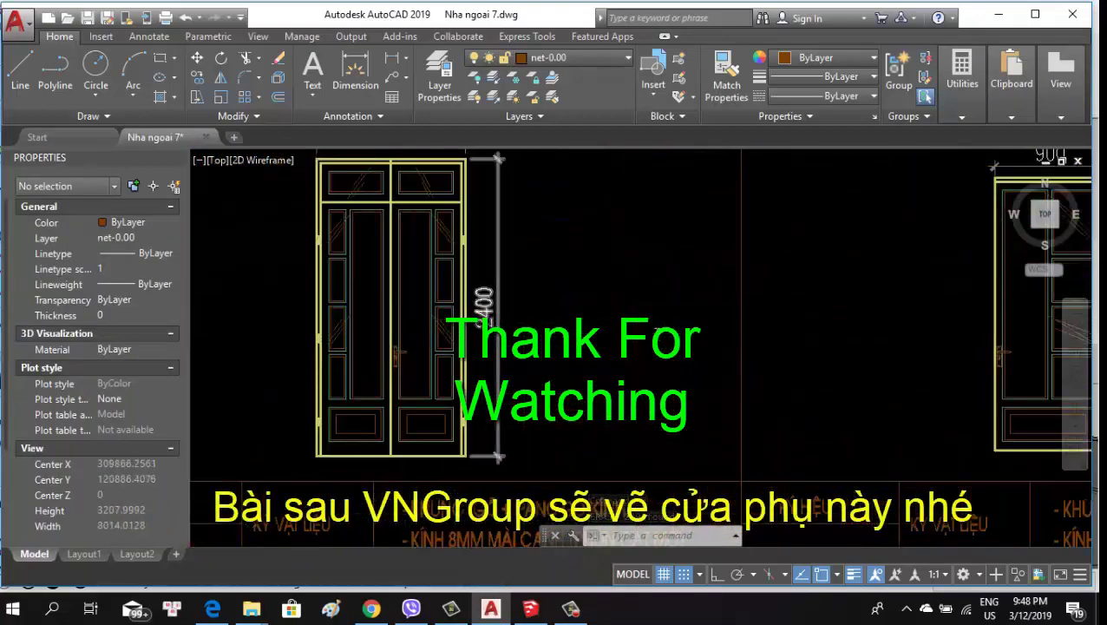
scroll(394, 347, "down", 10)
scroll(717, 370, "up", 1)
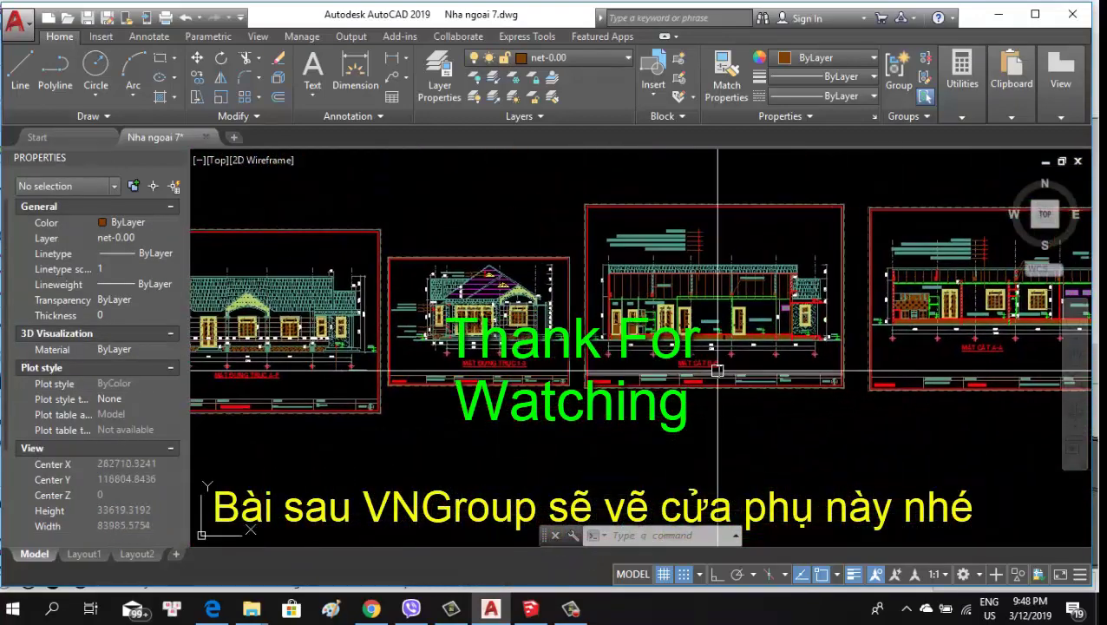
scroll(435, 356, "up", 2)
scroll(438, 347, "up", 2)
scroll(443, 334, "up", 2)
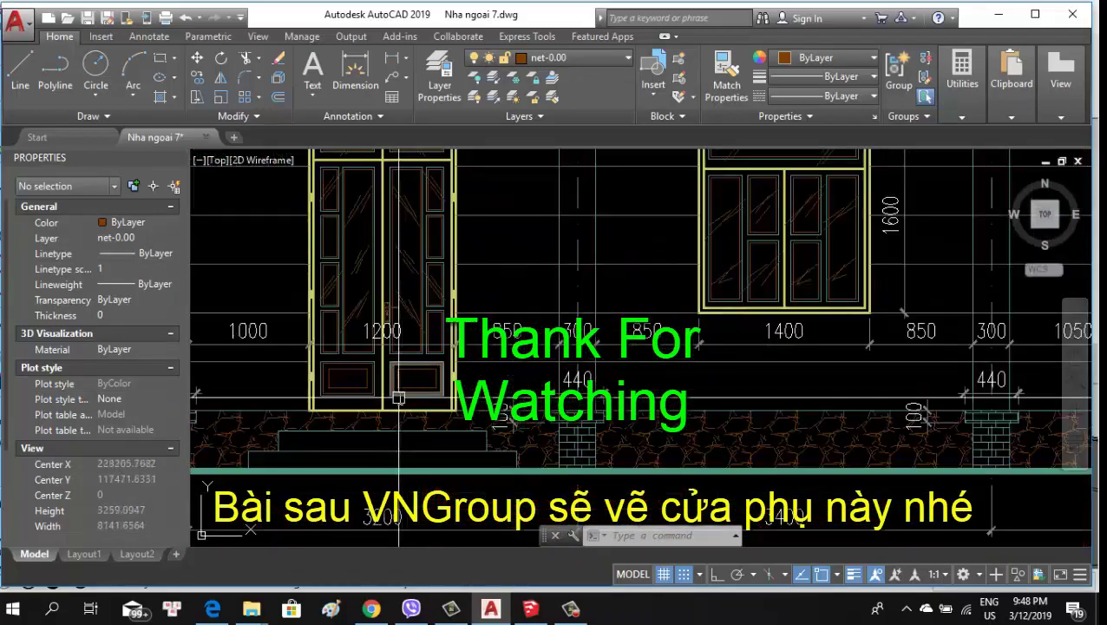
scroll(447, 321, "down", 1)
scroll(447, 321, "down", 2)
scroll(469, 260, "down", 2)
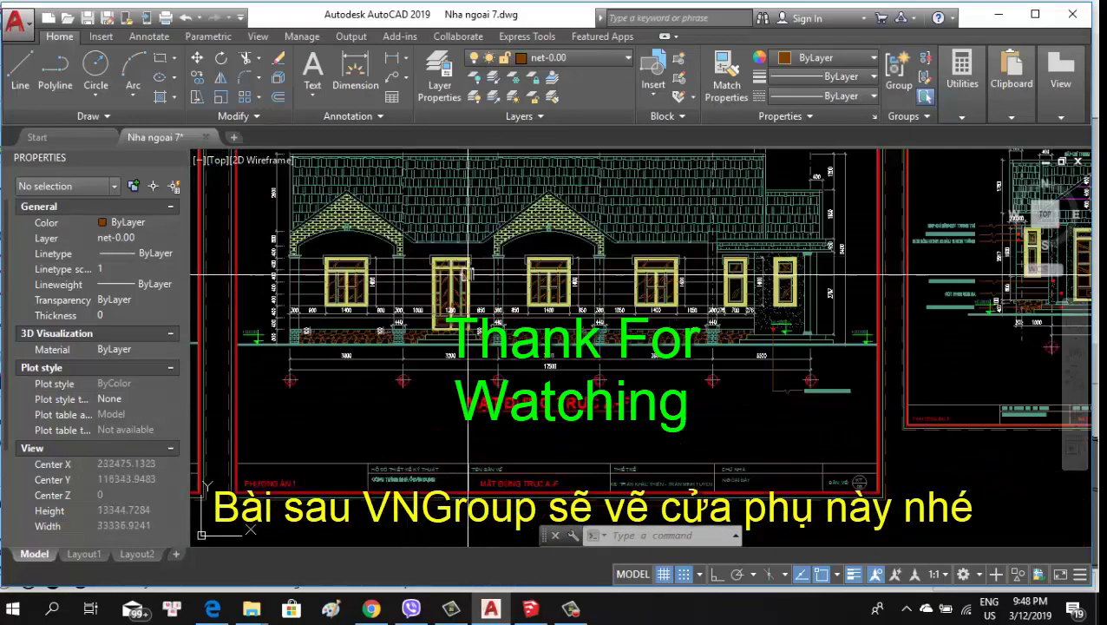
scroll(557, 347, "down", 2)
scroll(868, 303, "up", 3)
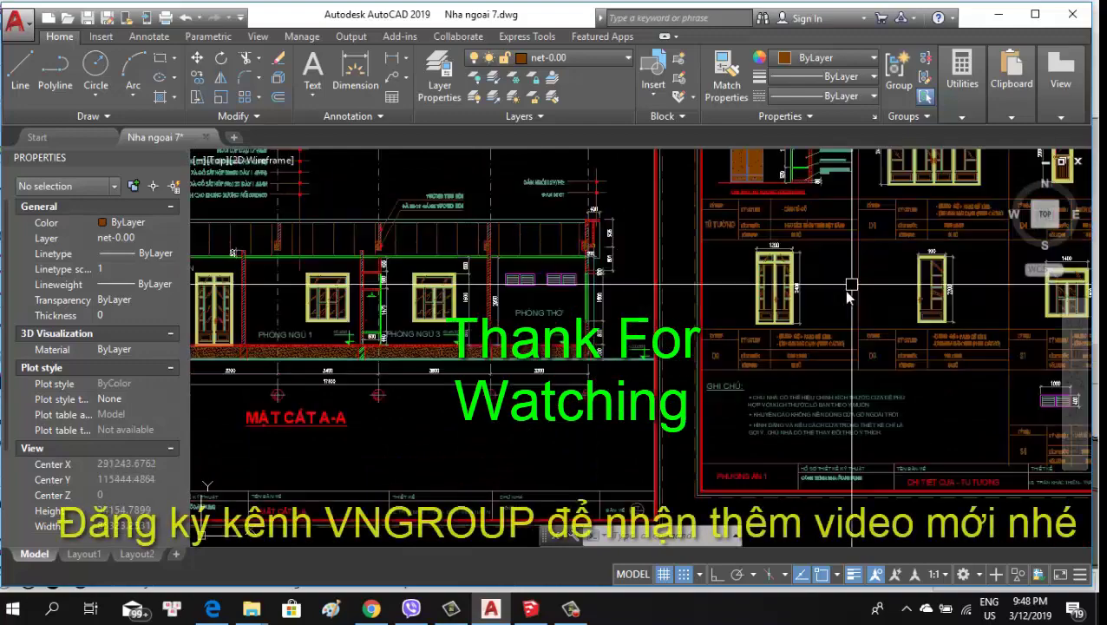
scroll(694, 278, "up", 3)
scroll(624, 260, "up", 2)
left_click(639, 215)
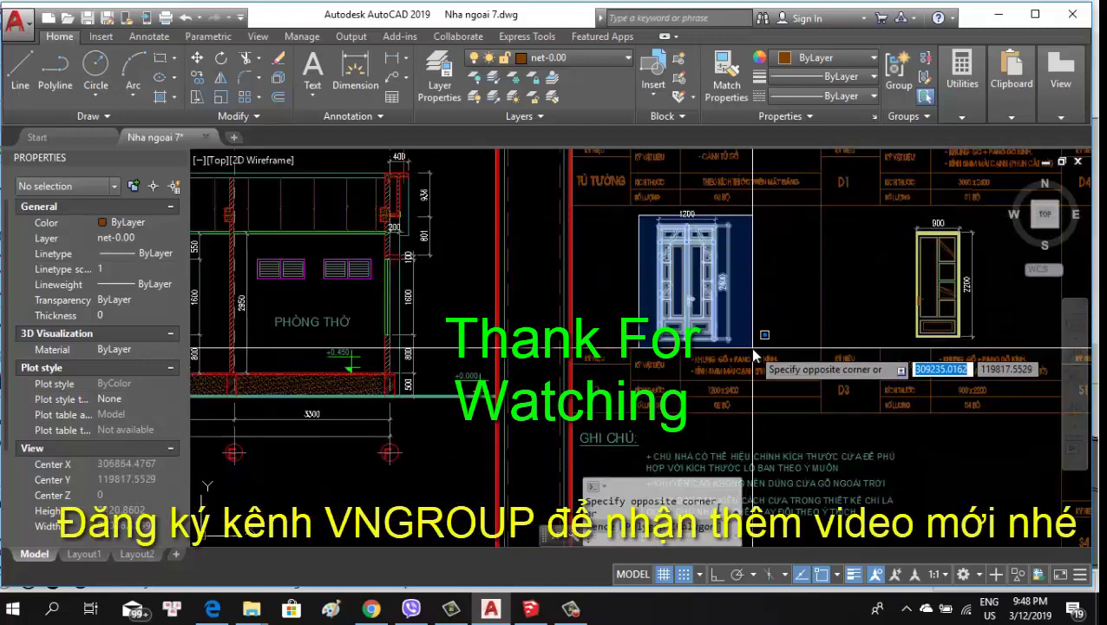
left_click(753, 354)
type("co")
key("Return")
left_click(605, 210)
scroll(659, 321, "down", 2)
scroll(524, 278, "up", 3)
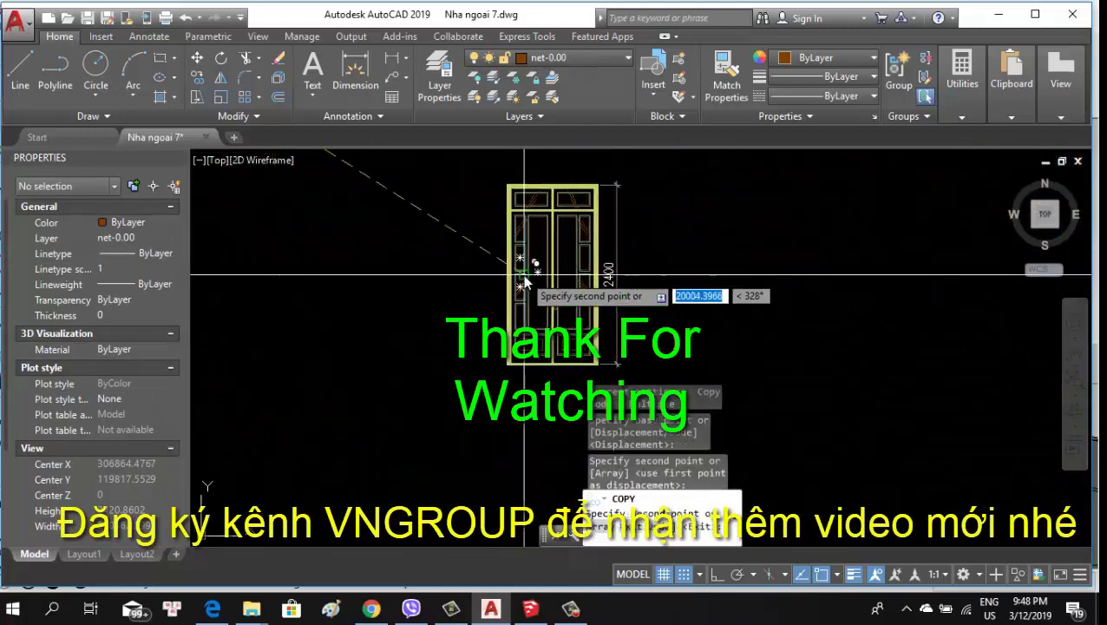